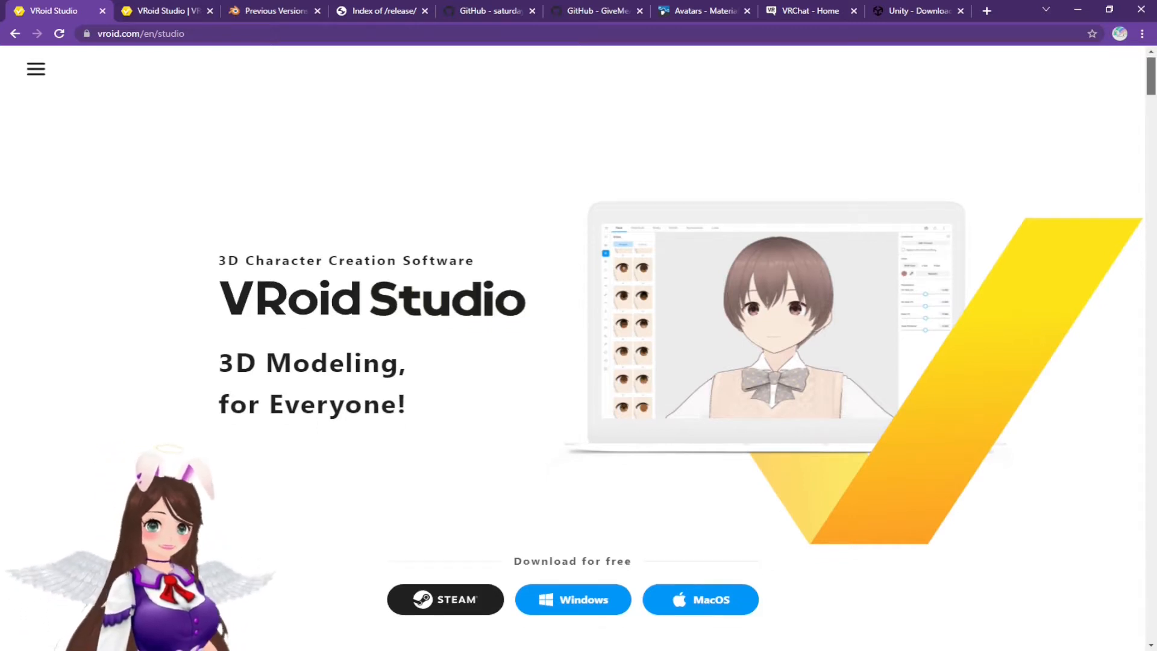
Step: Examine the VRoid Studio page from its introduction down to the download options and system requirements
scroll(579, 344, "down", 10)
scroll(578, 343, "down", 7)
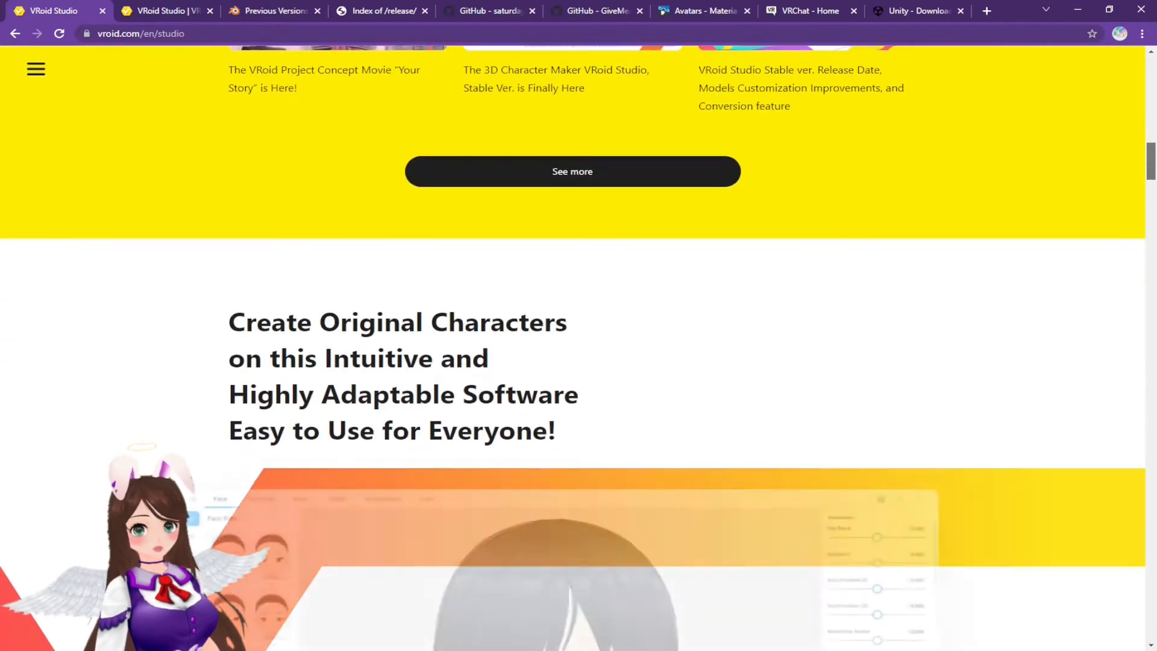
scroll(578, 343, "down", 3)
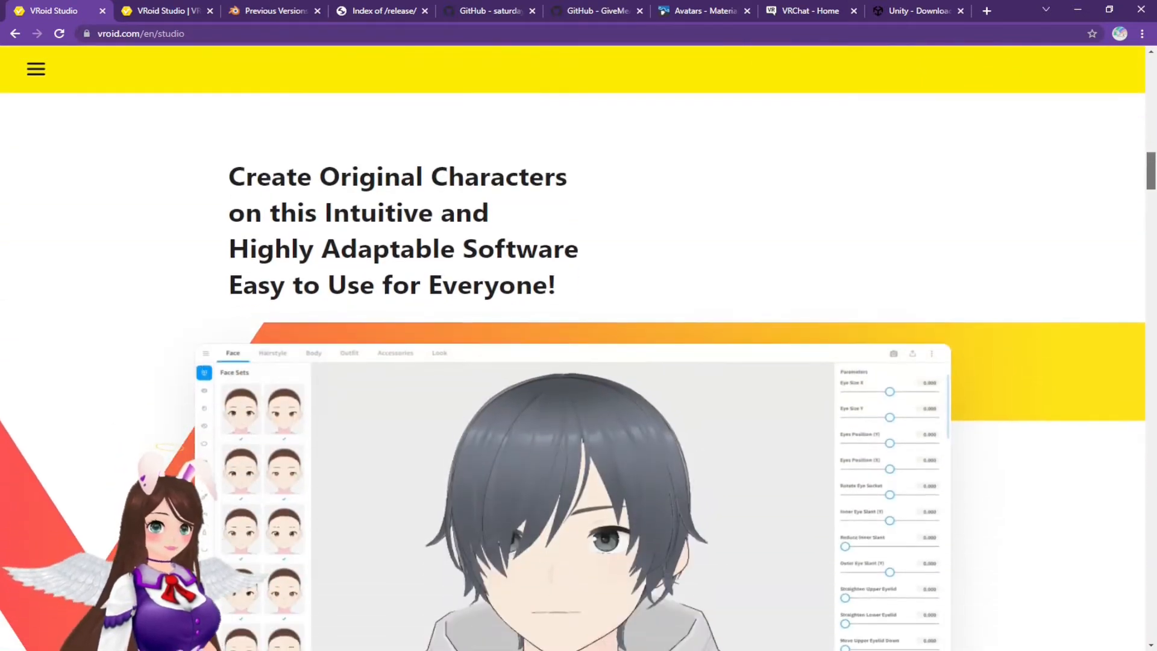
scroll(579, 344, "down", 8)
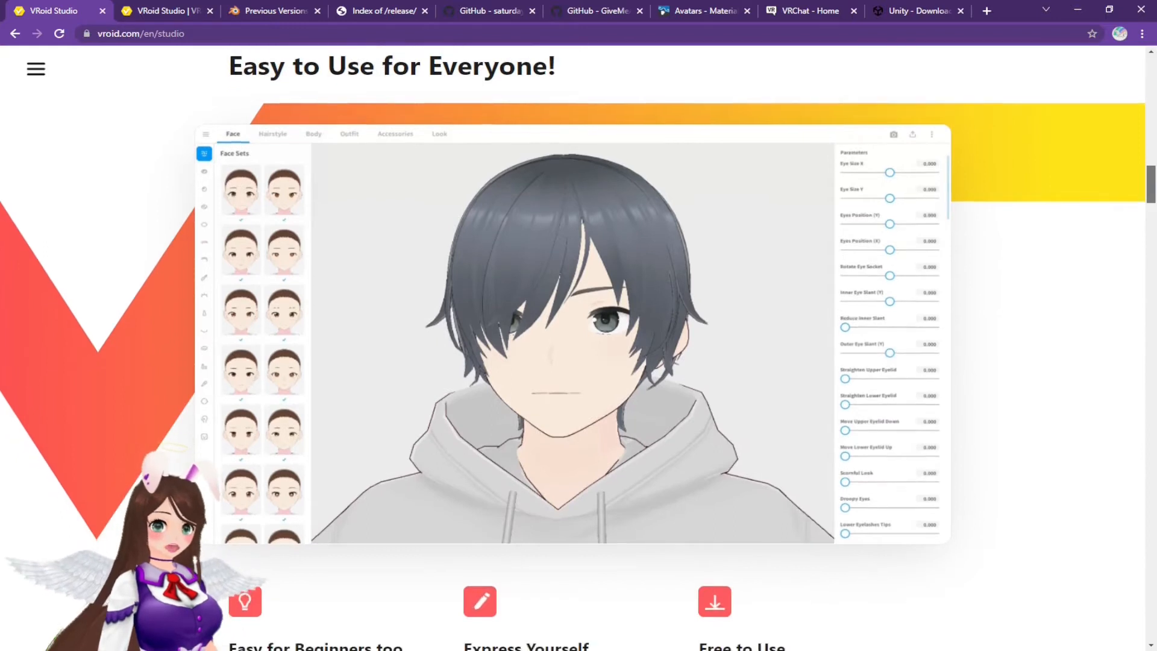
scroll(578, 343, "down", 10)
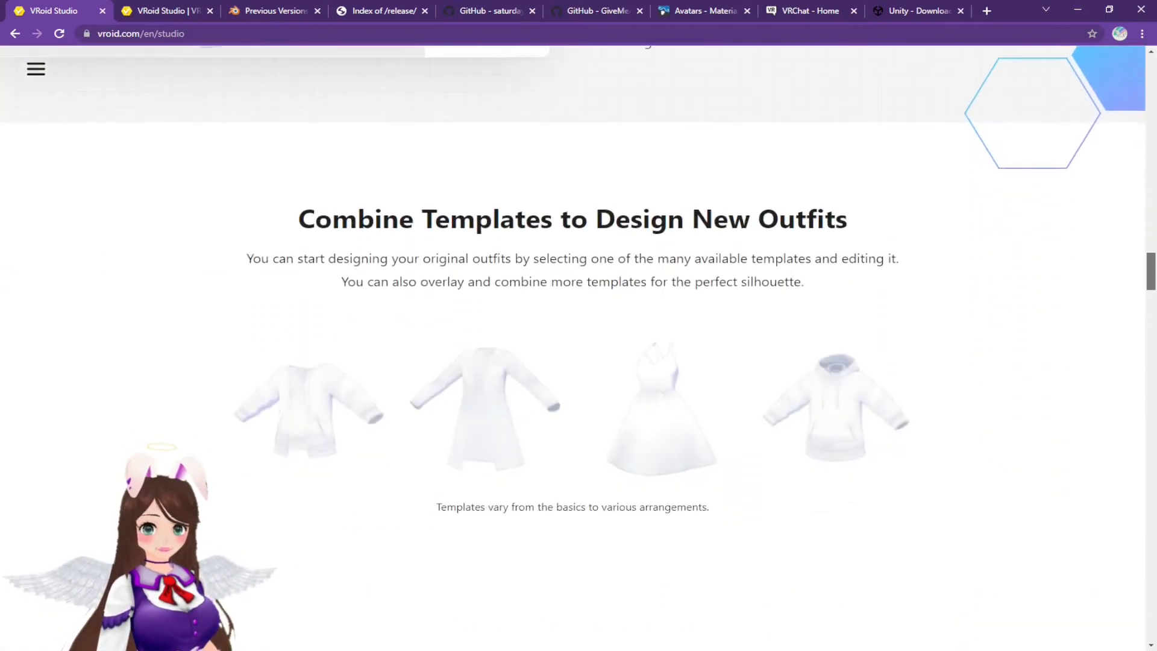
scroll(578, 343, "down", 20)
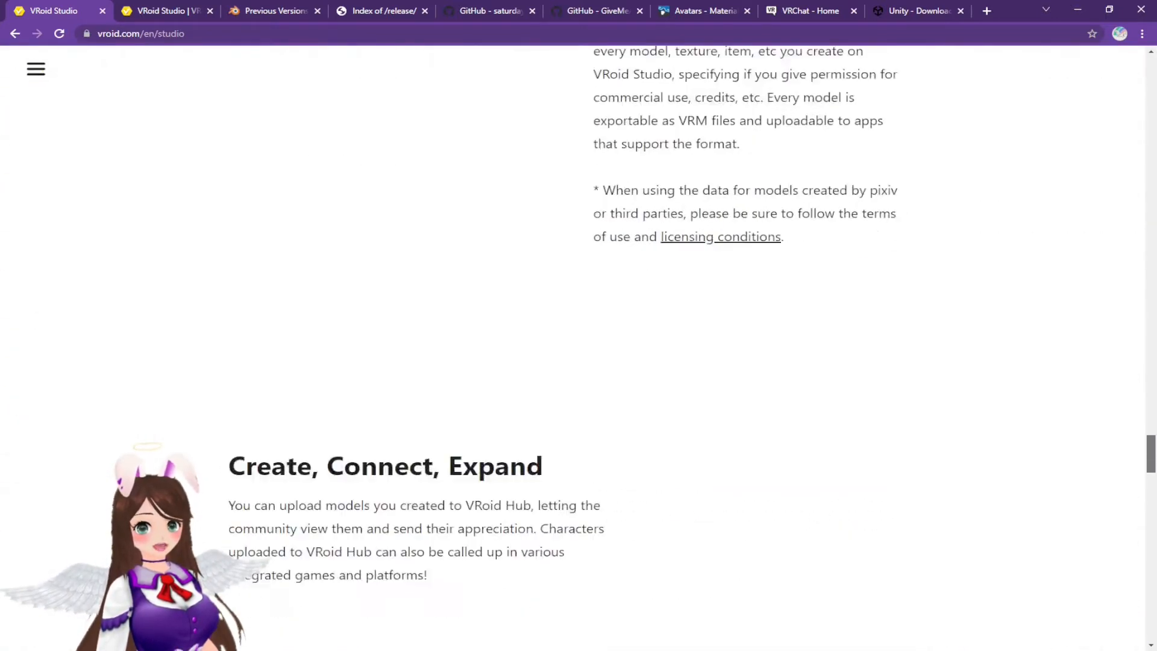
scroll(578, 344, "down", 10)
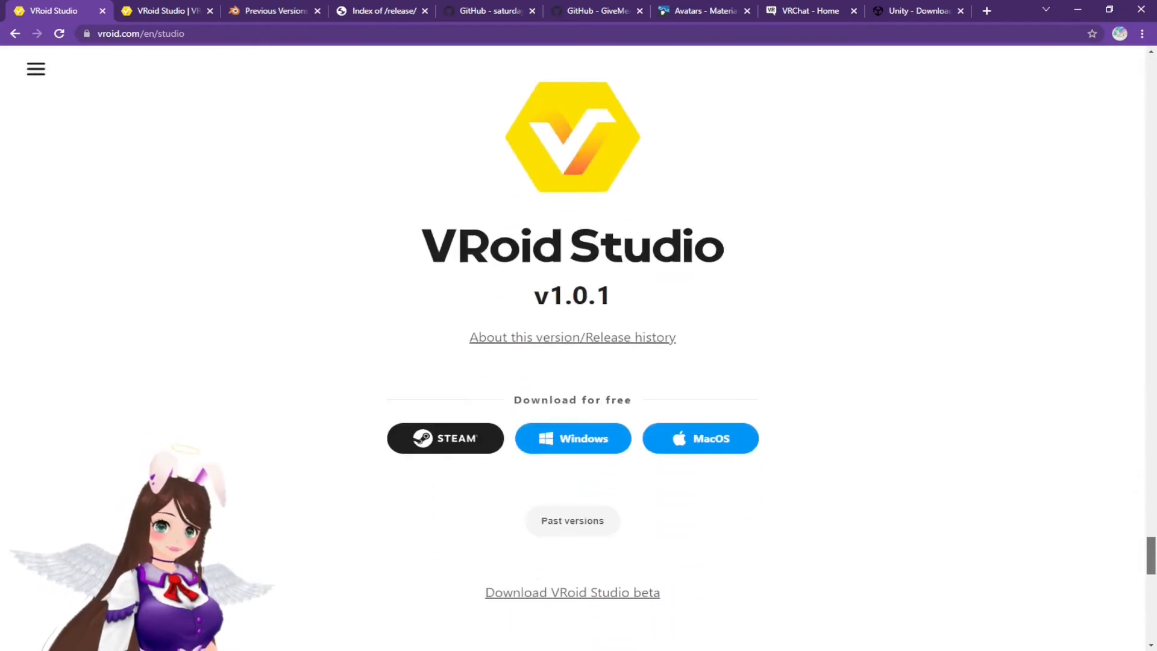
scroll(578, 343, "down", 1)
scroll(578, 343, "down", 4)
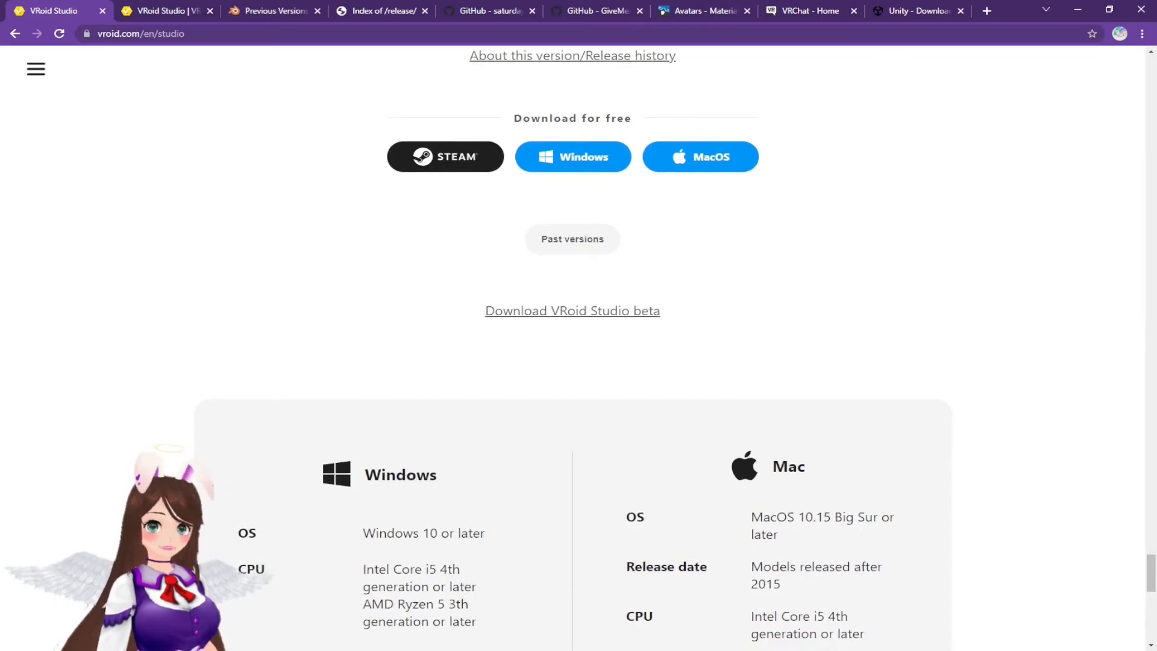
Step: Close both VRoid Studio pages and the Blender previous-versions page, and look through the Blender release index
left_click(103, 11)
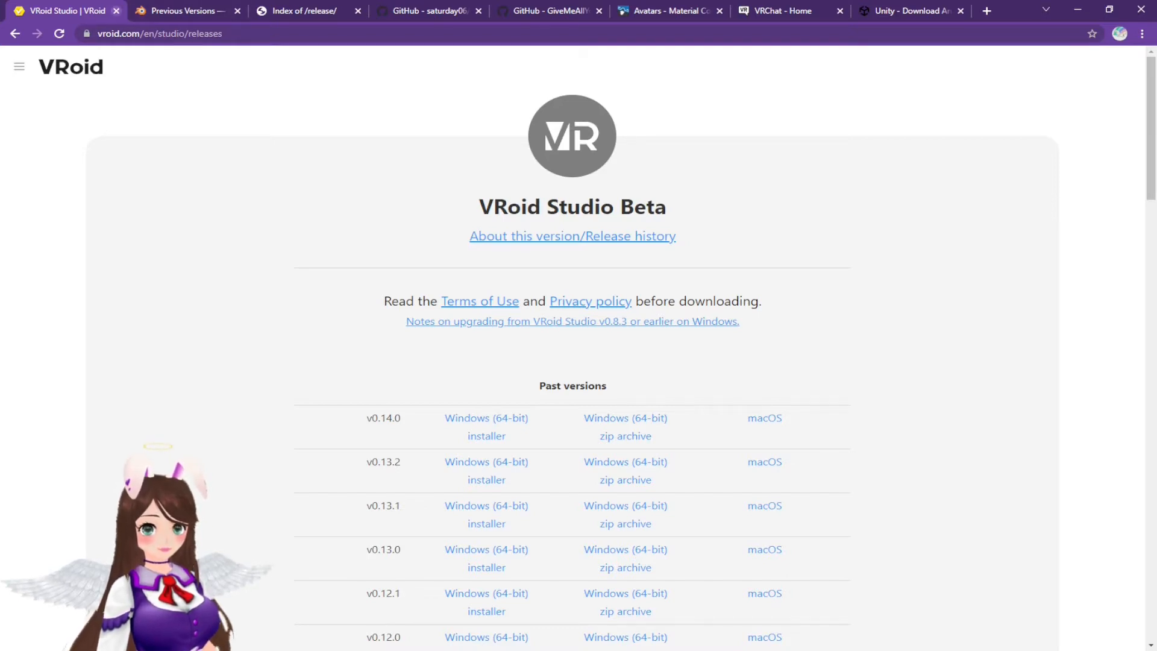
left_click(116, 11)
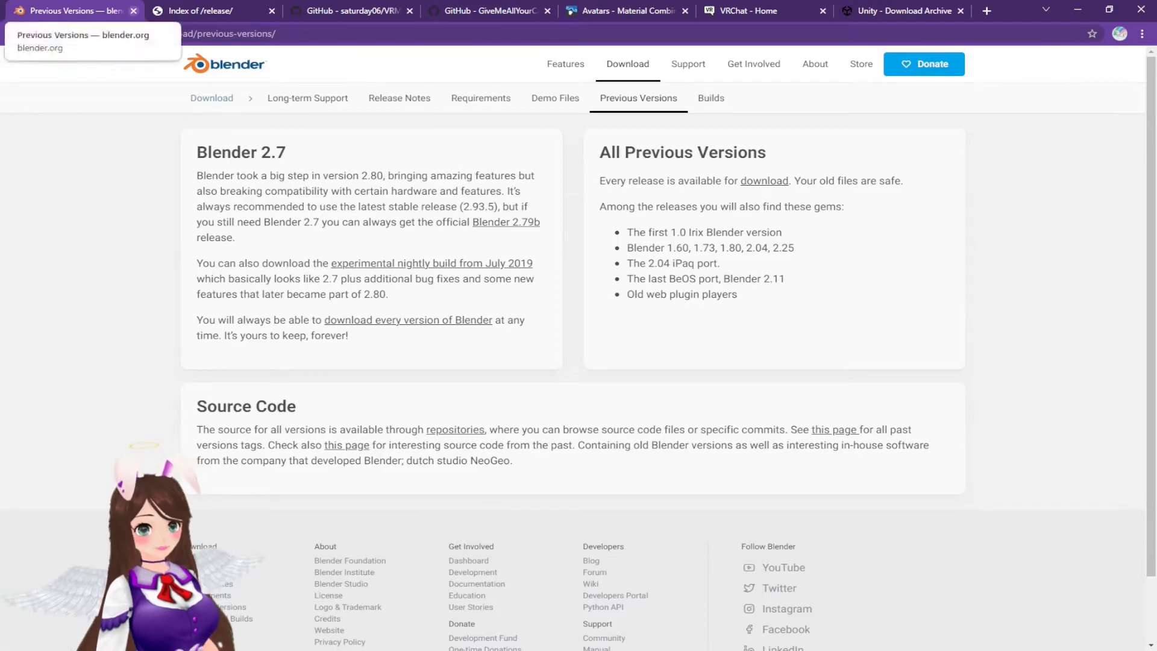
left_click(133, 11)
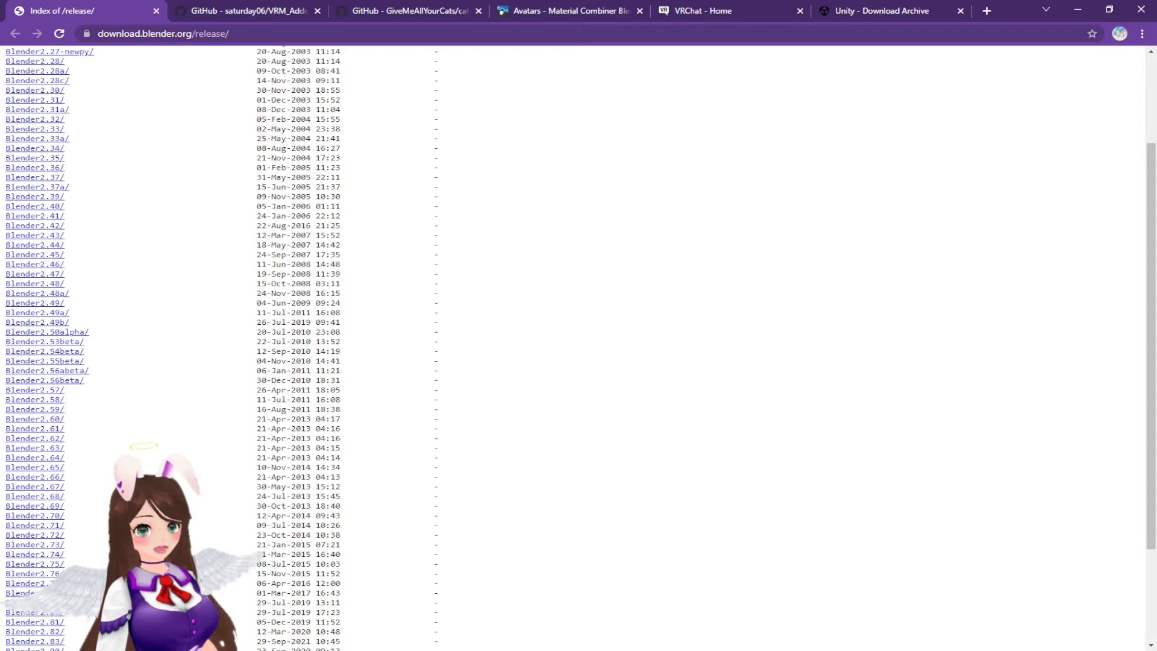
scroll(579, 348, "down", 2)
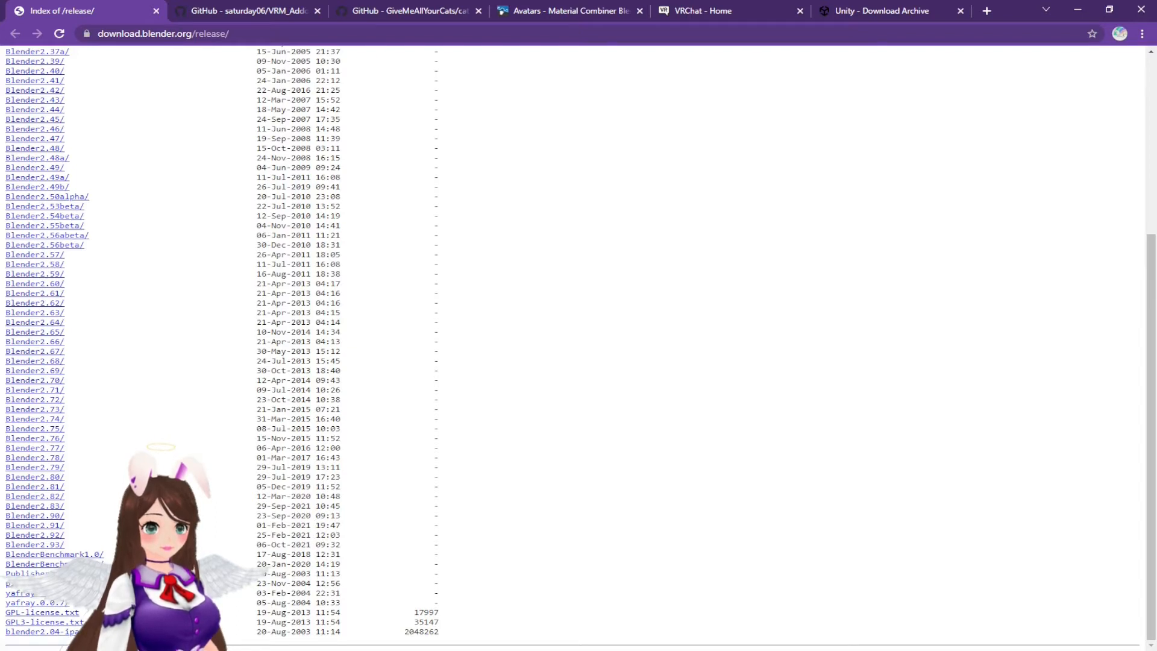
Step: Leave the Blender release index and show the code download options for VRM_Addon_for_Blender and cats-blender-plugin on GitHub
left_click(157, 10)
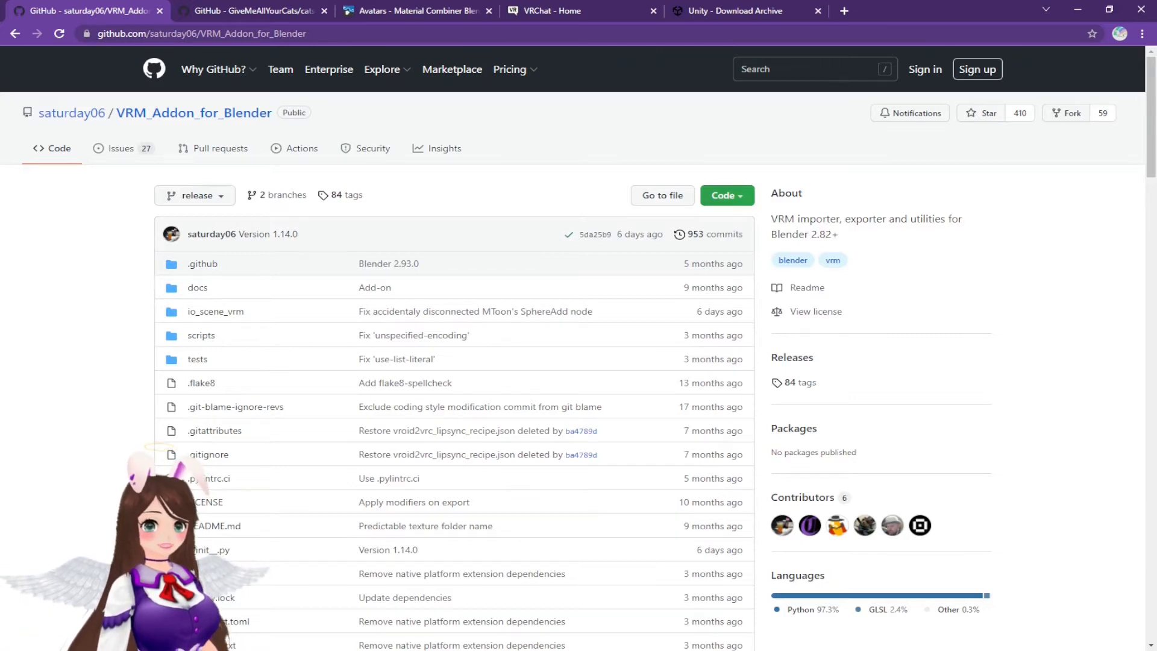
left_click(727, 195)
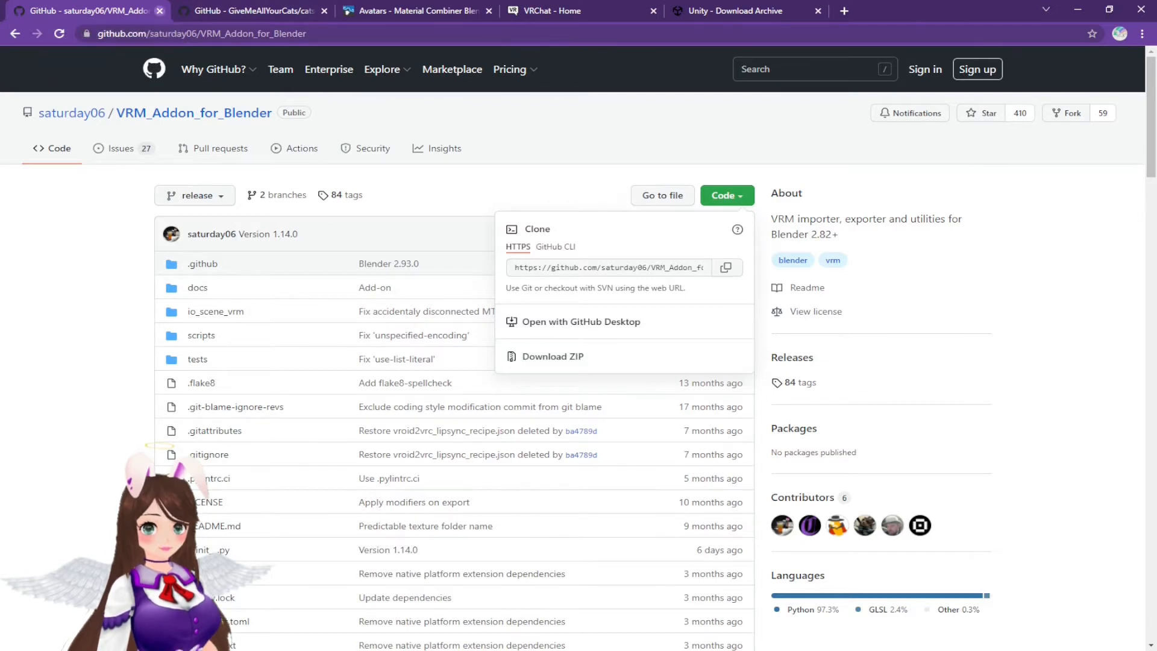
left_click(159, 11)
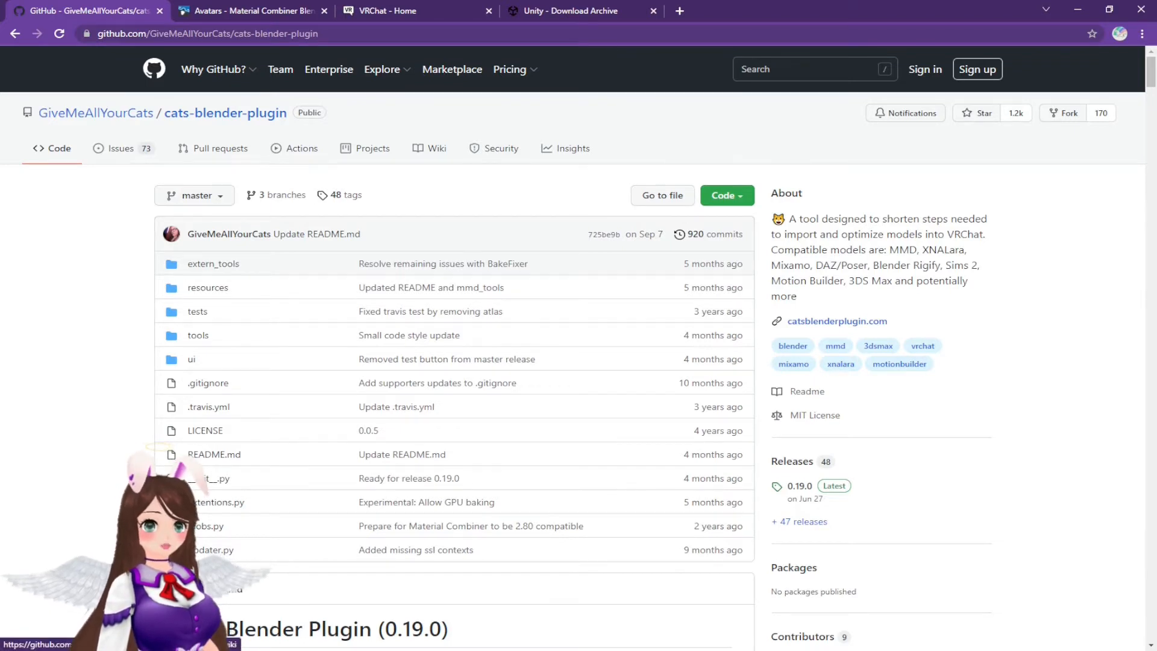
left_click(726, 195)
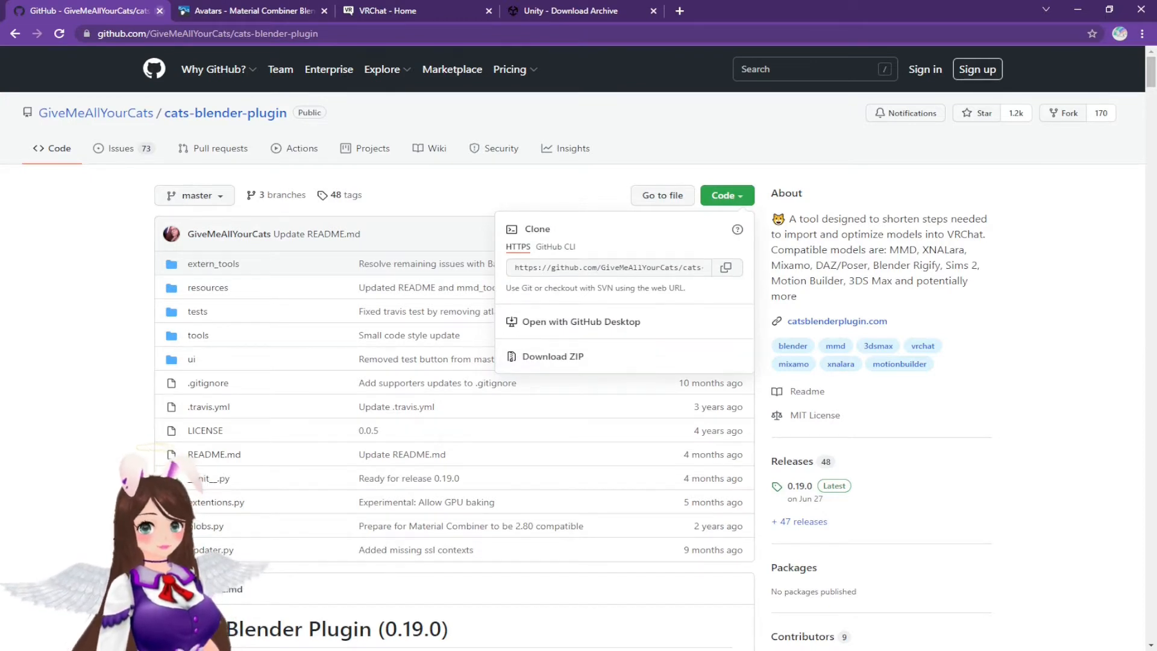
Step: Close the cats-blender-plugin, Material Combiner and VRChat pages, and show the Windows downloads for the second Unity 2019.x release
left_click(159, 11)
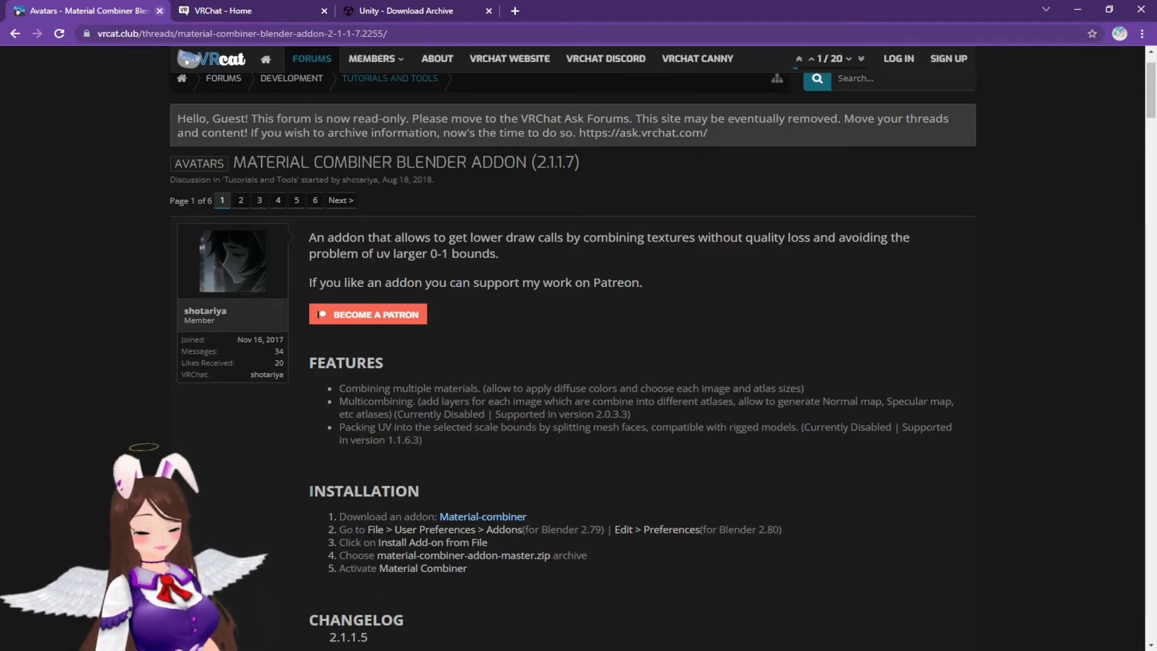
left_click(160, 11)
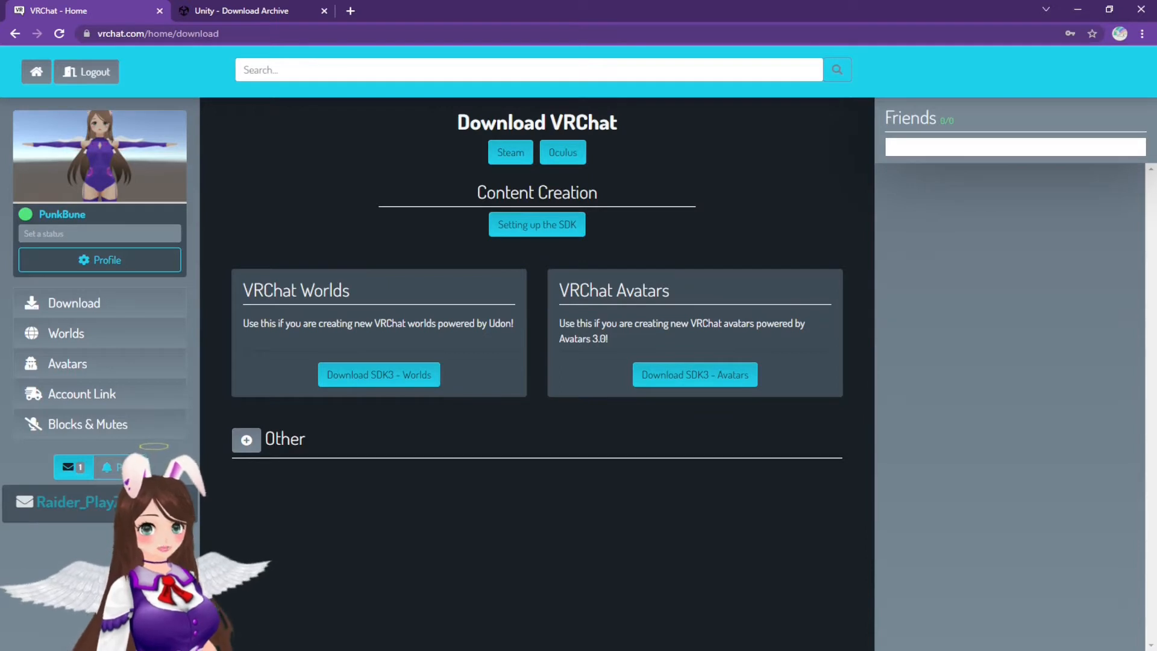
left_click(160, 11)
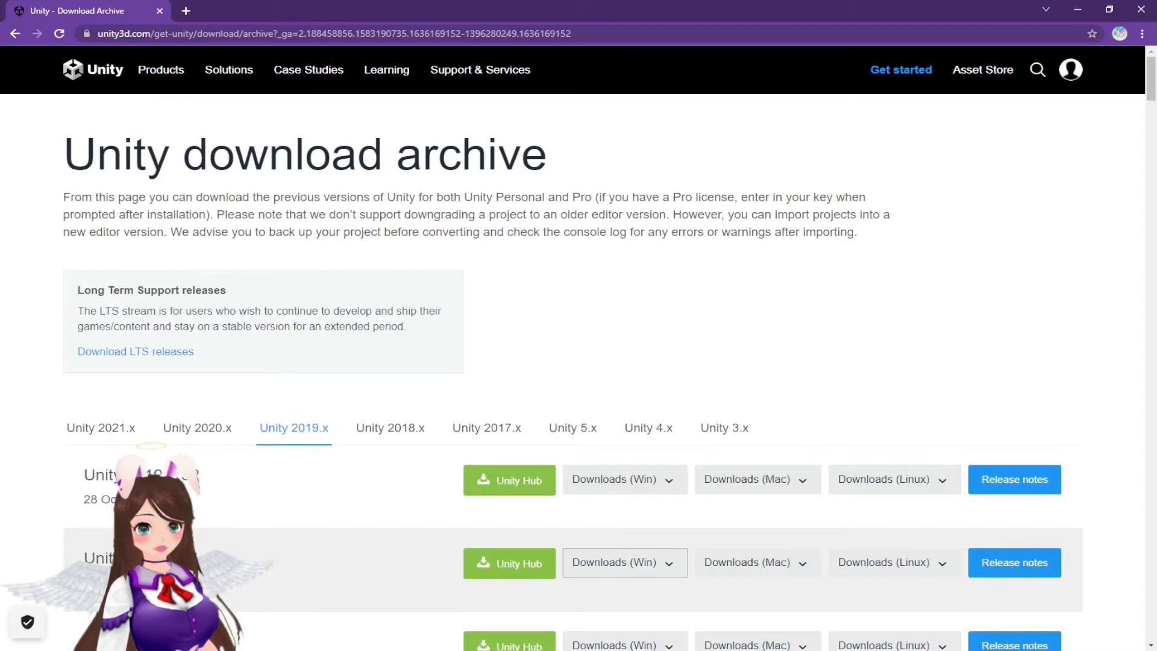
left_click(625, 563)
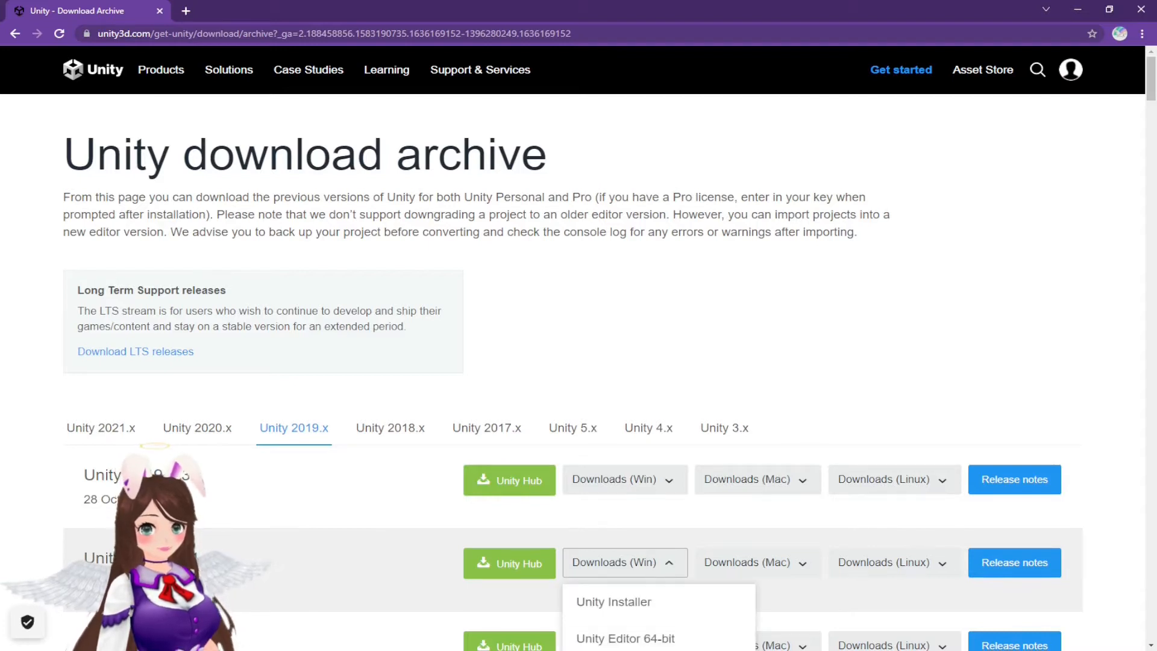
scroll(627, 482, "down", 1)
scroll(627, 482, "down", 1)
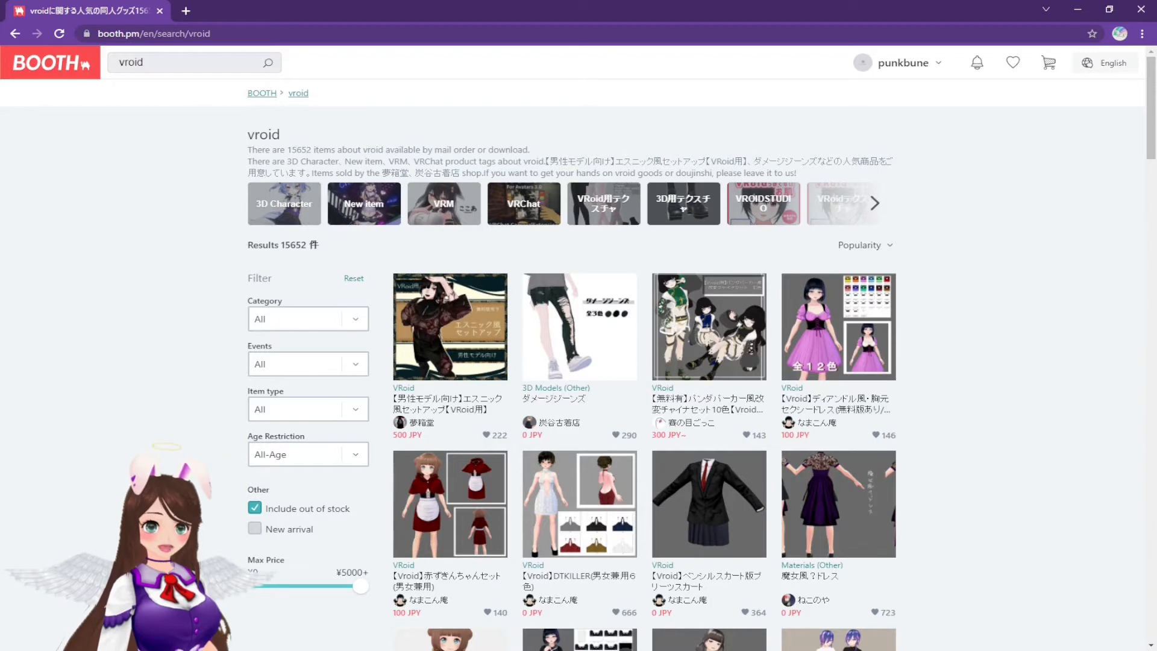
Step: Limit the vroid search results on BOOTH to free items by setting the maximum price to ¥0
scroll(578, 362, "down", 3)
scroll(578, 362, "down", 2)
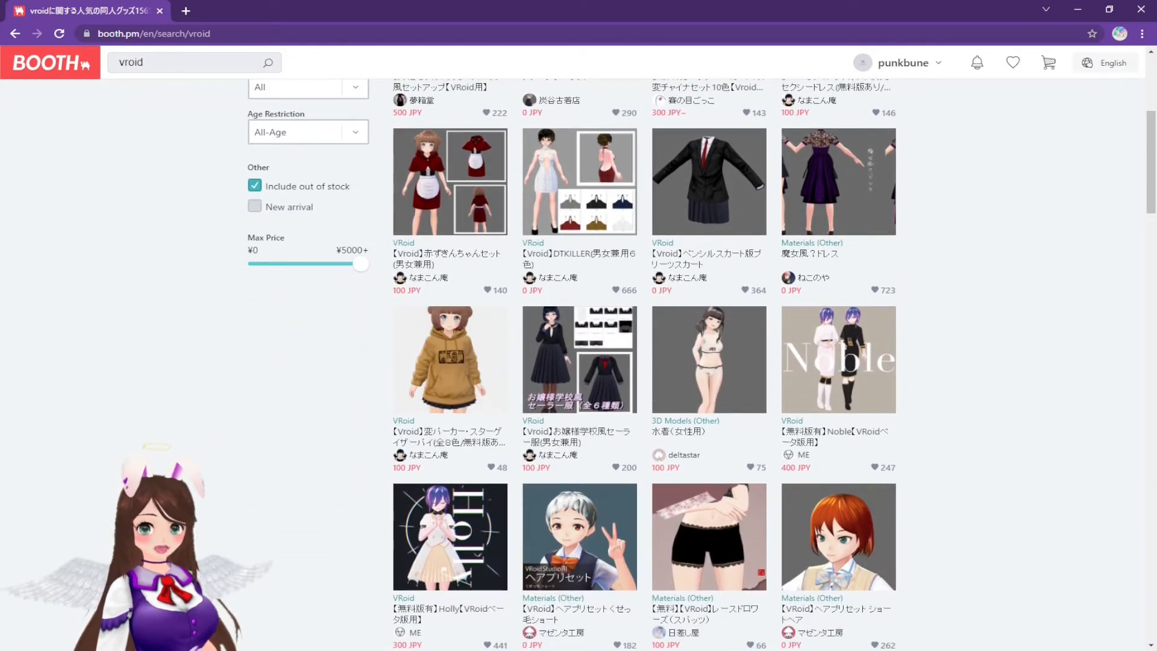
left_click_drag(361, 263, 255, 264)
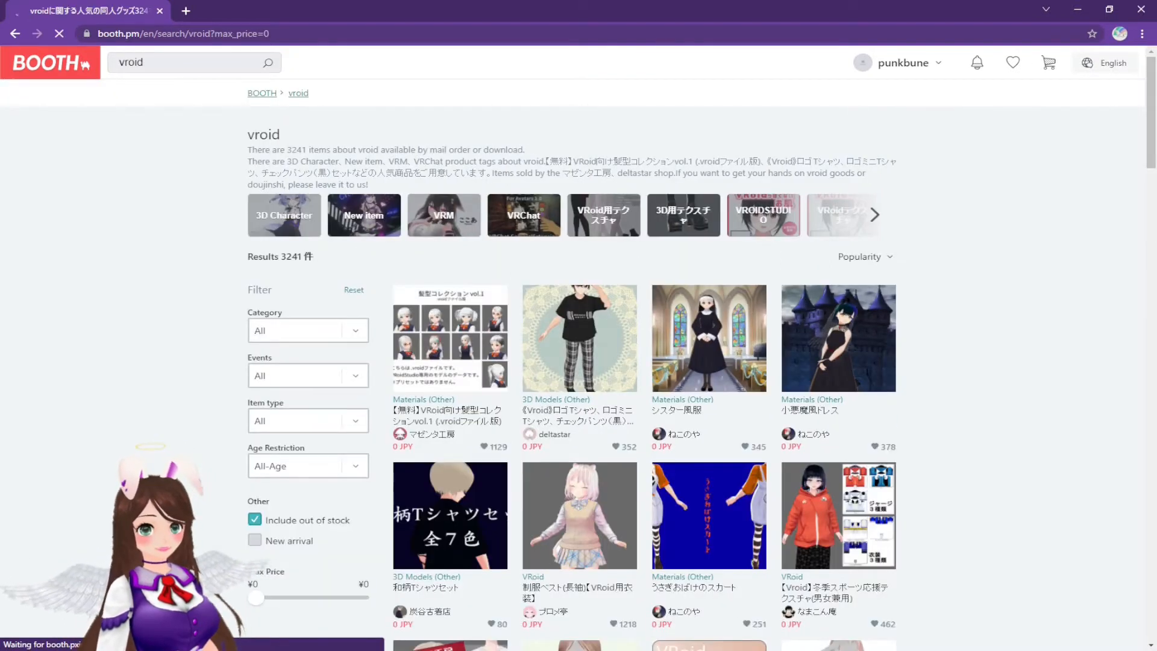
Step: Look through the first page of free vroid items, such as clothing, hair presets and textures
scroll(579, 362, "down", 3)
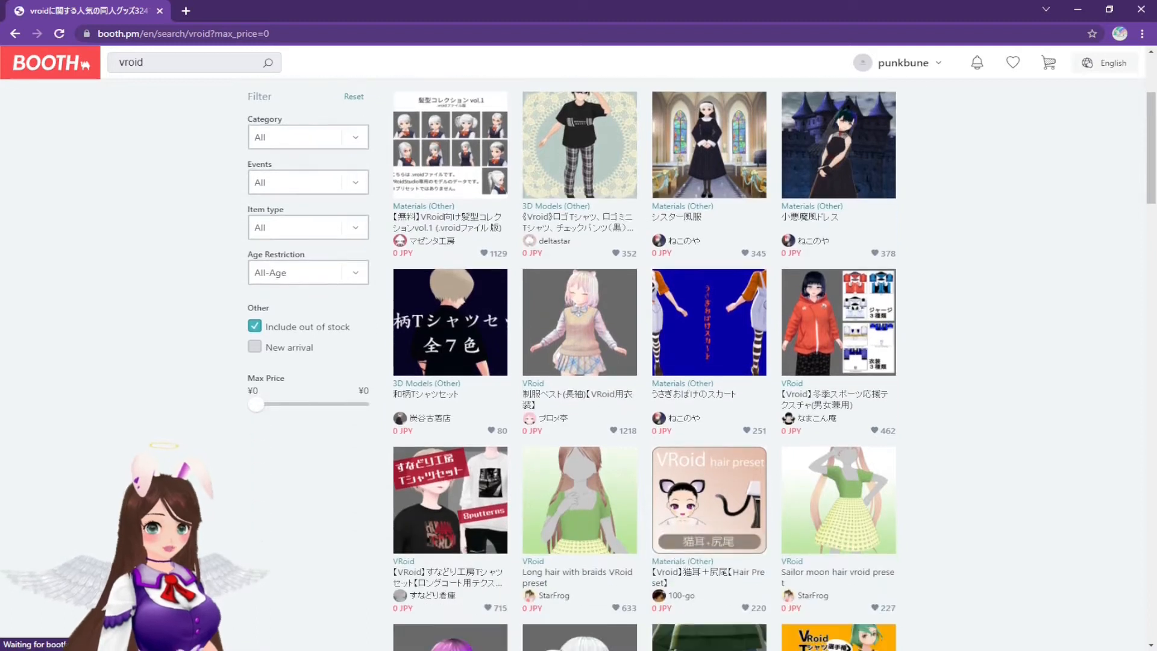
scroll(578, 362, "down", 3)
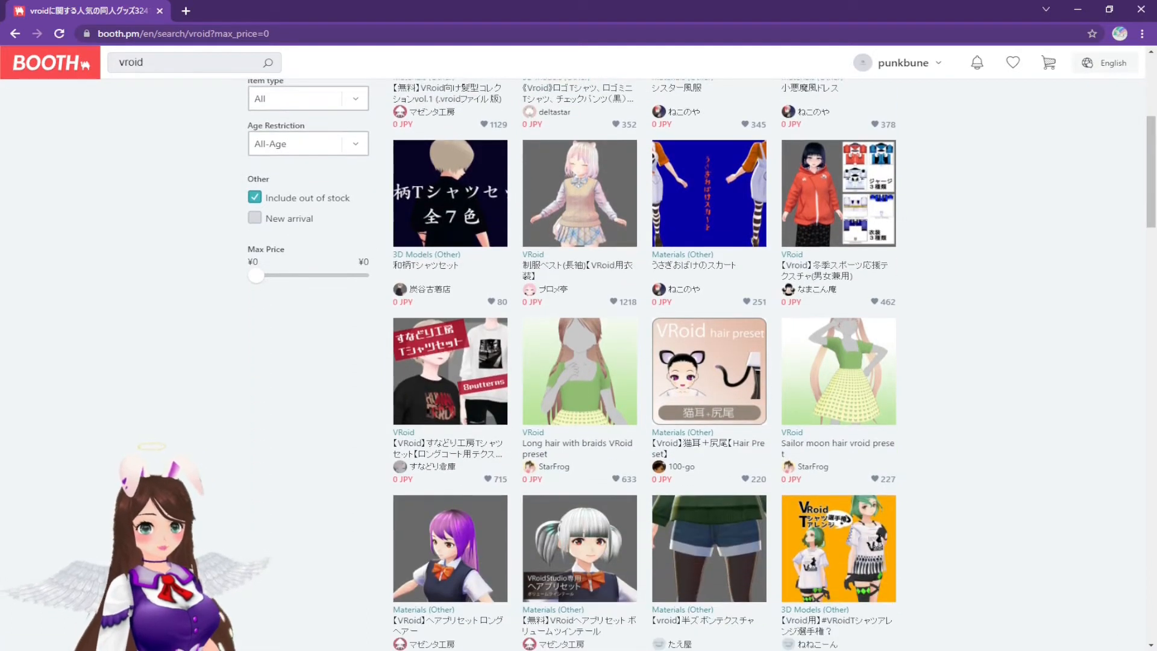
scroll(578, 362, "down", 2)
scroll(578, 361, "down", 7)
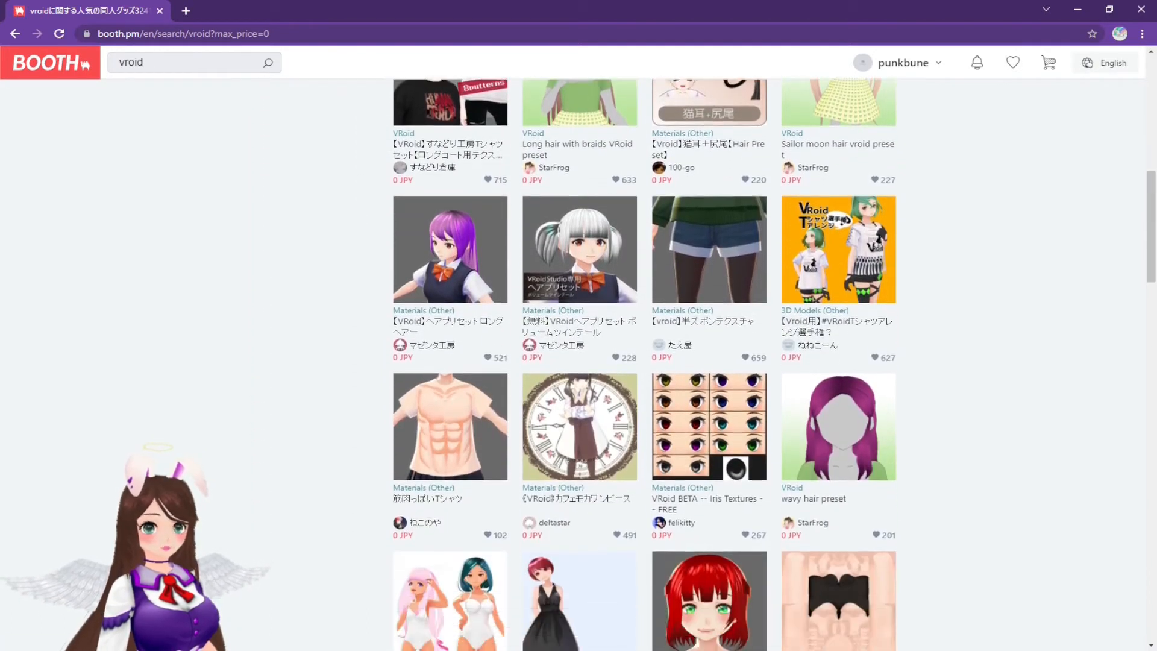
scroll(578, 361, "down", 9)
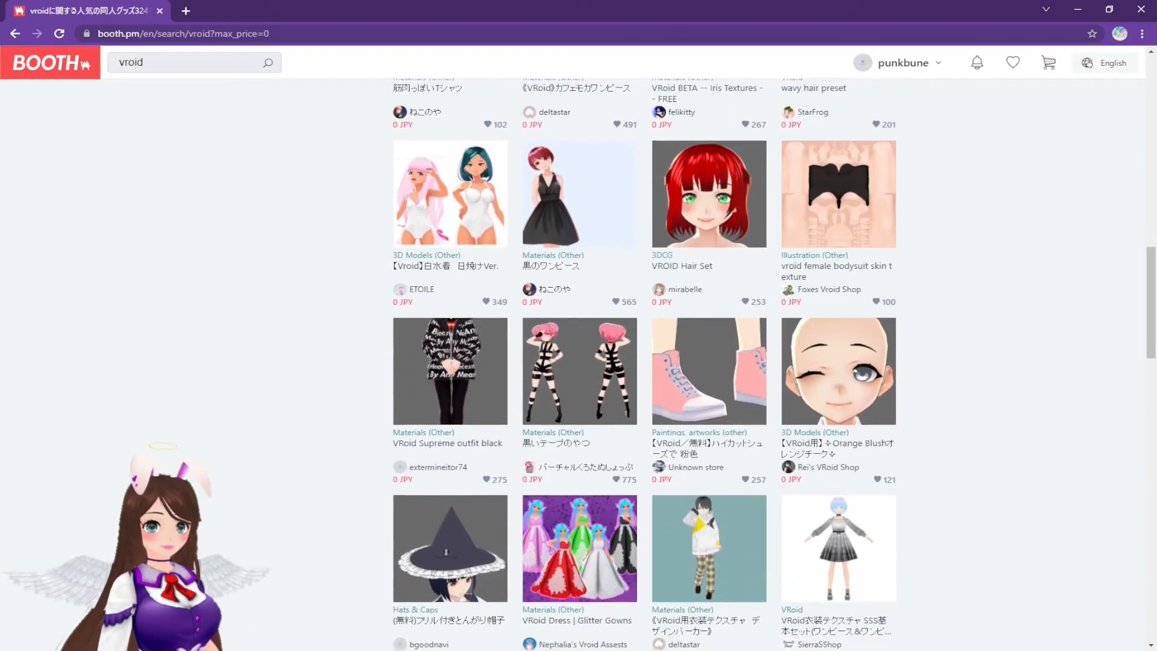
scroll(867, 370, "down", 7)
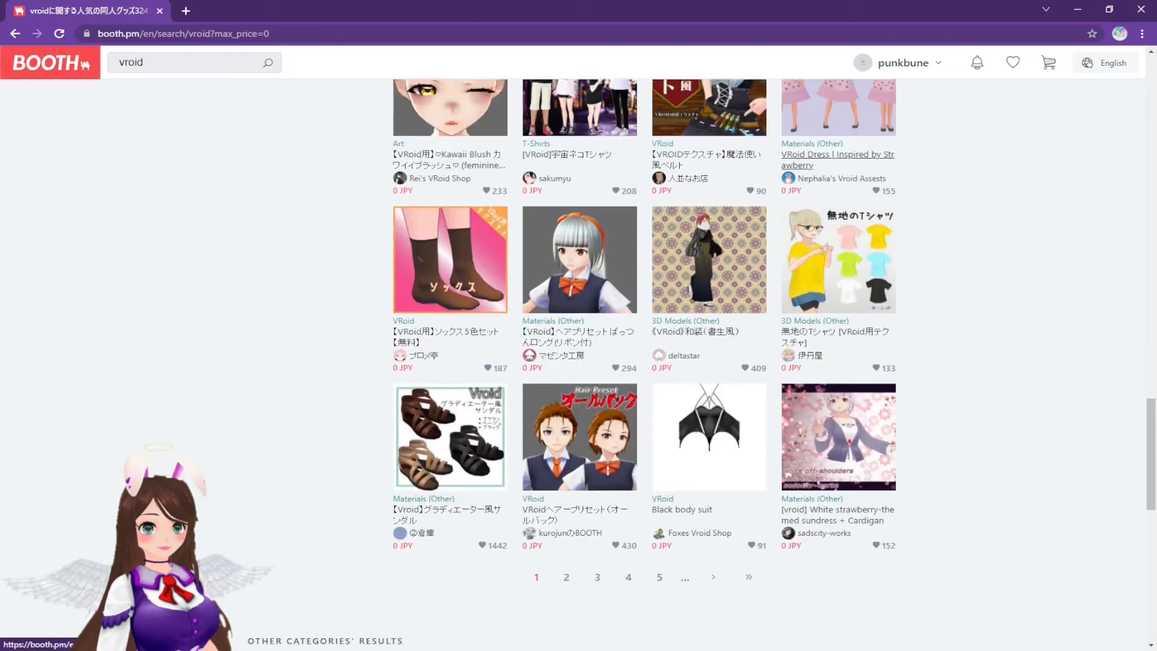
scroll(645, 361, "up", 15)
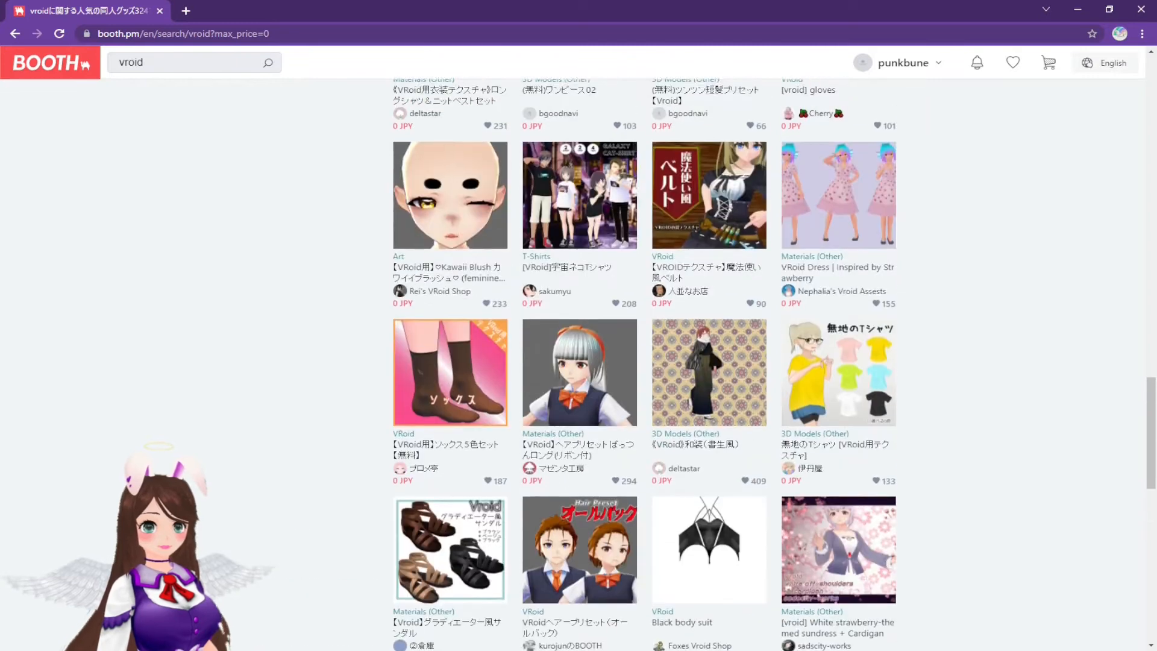
scroll(645, 361, "up", 10)
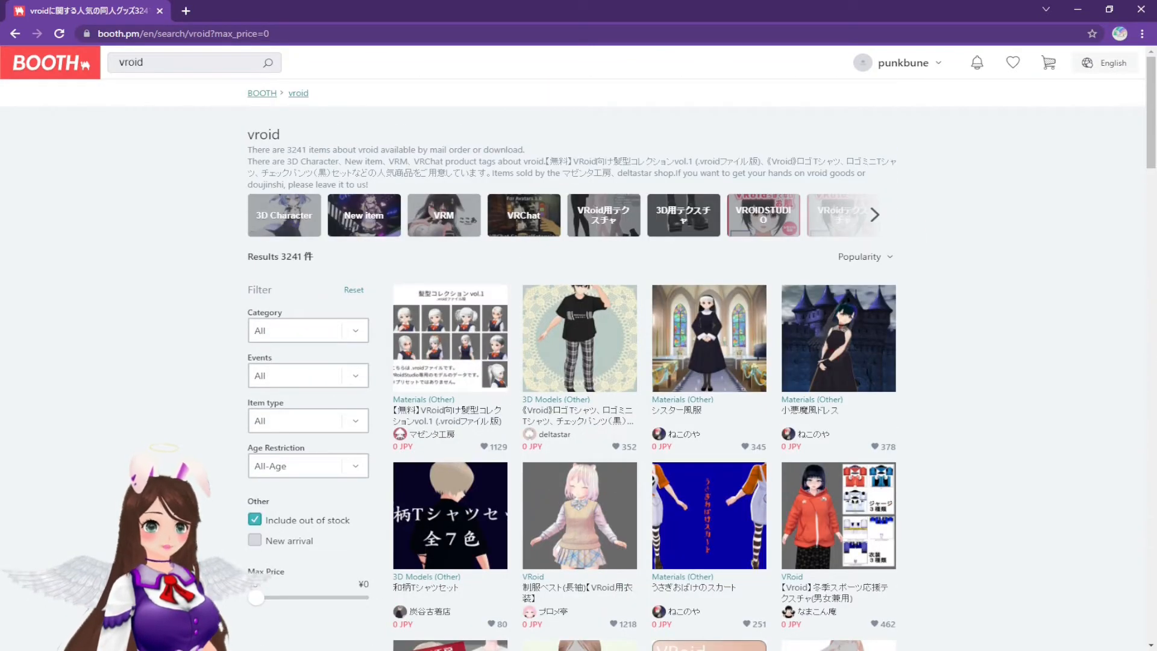
Step: Search for "vroid eyes" and look through the free eye and iris textures in the results
type("eyes")
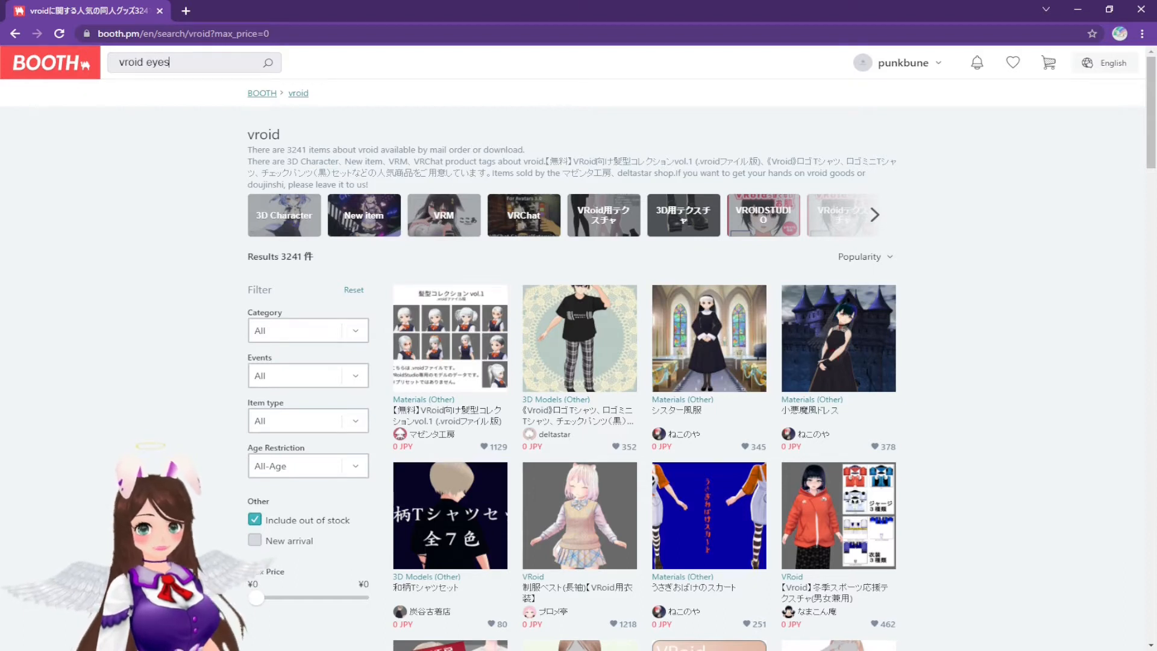
key("Return")
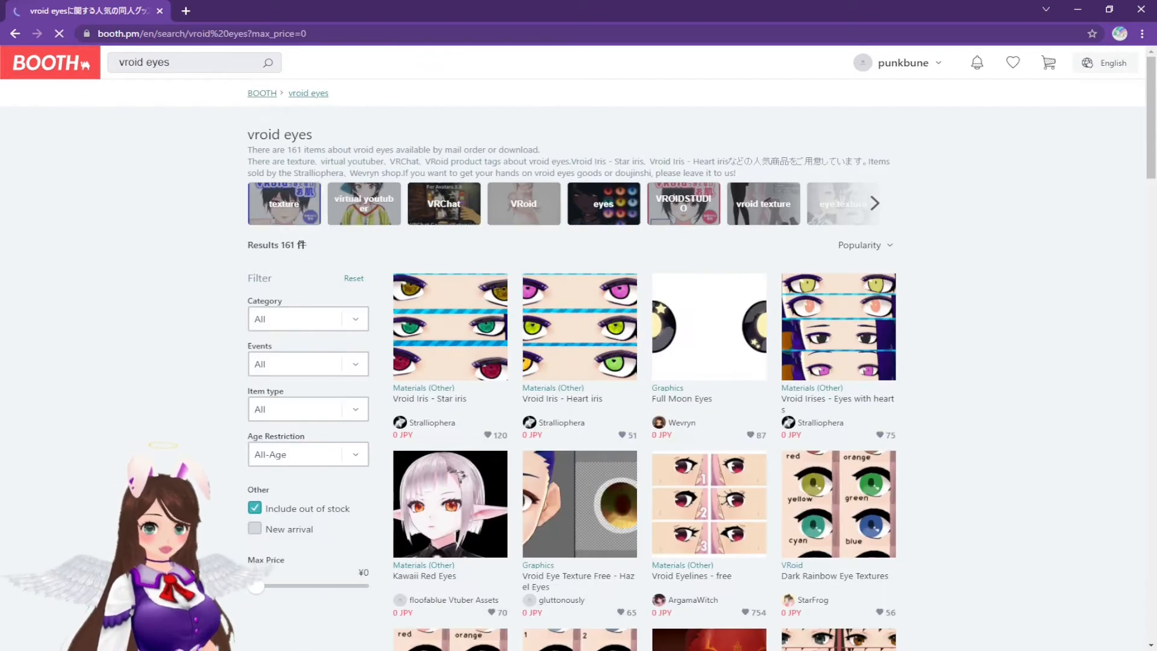
scroll(578, 361, "down", 2)
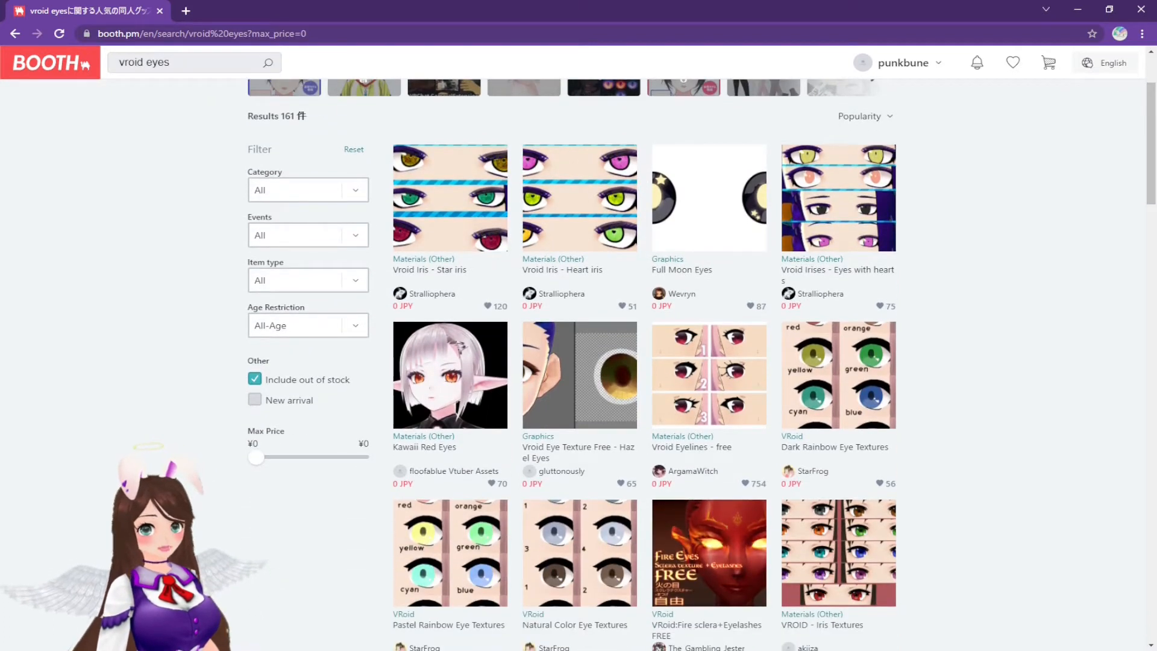
scroll(579, 361, "down", 2)
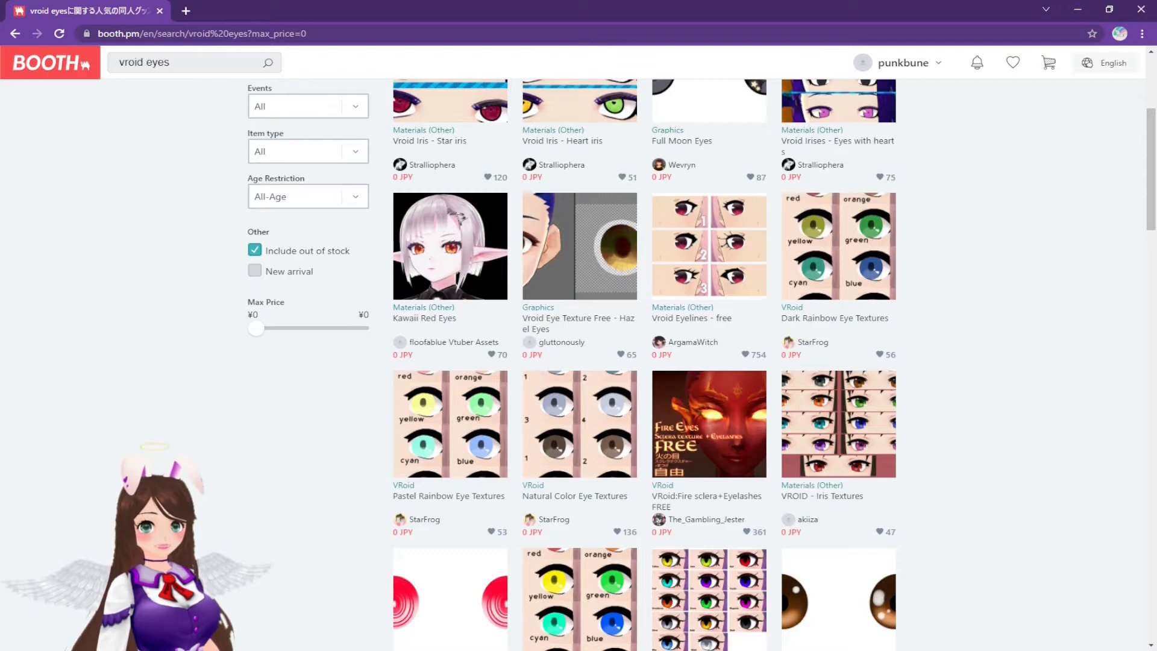
scroll(702, 361, "down", 1)
scroll(702, 362, "down", 3)
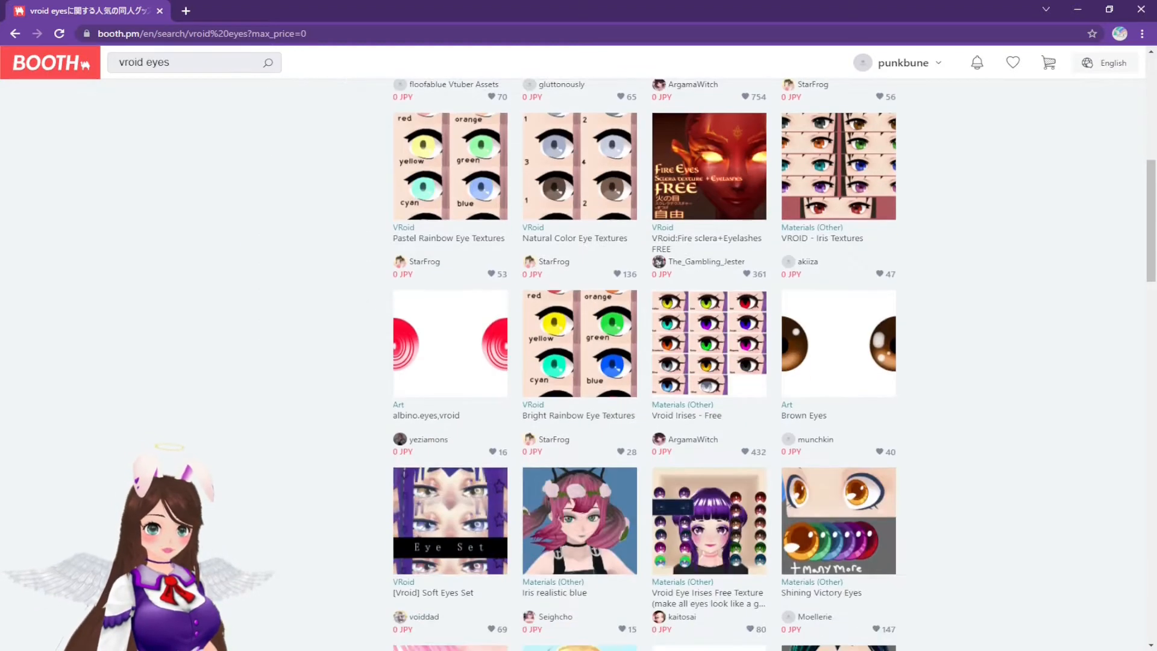
scroll(702, 362, "down", 3)
scroll(702, 361, "up", 6)
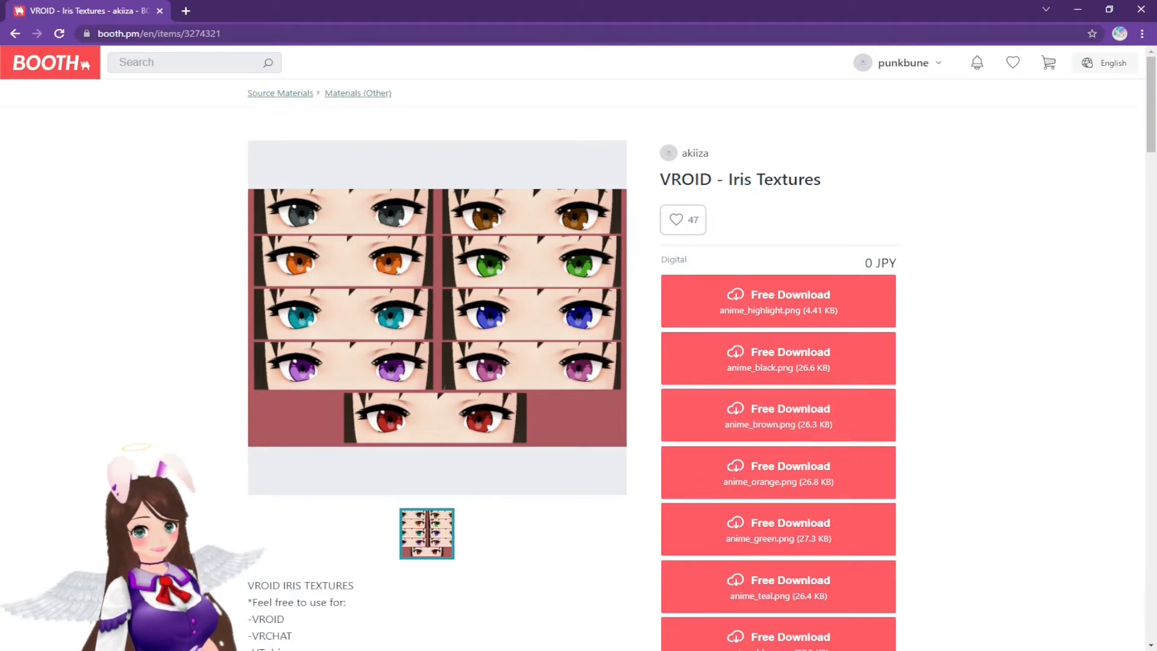
Step: Look over the free VROID - Iris Textures downloads and usage terms, and search BOOTH for "bounty hunter"
scroll(579, 362, "down", 1)
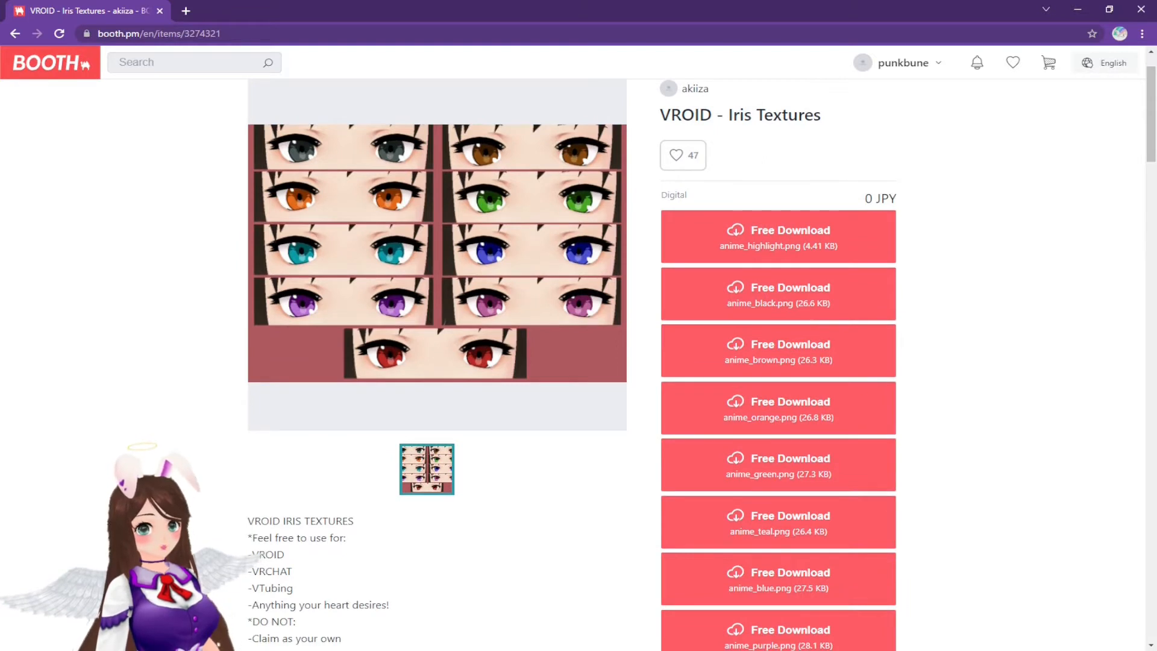
scroll(778, 458, "down", 1)
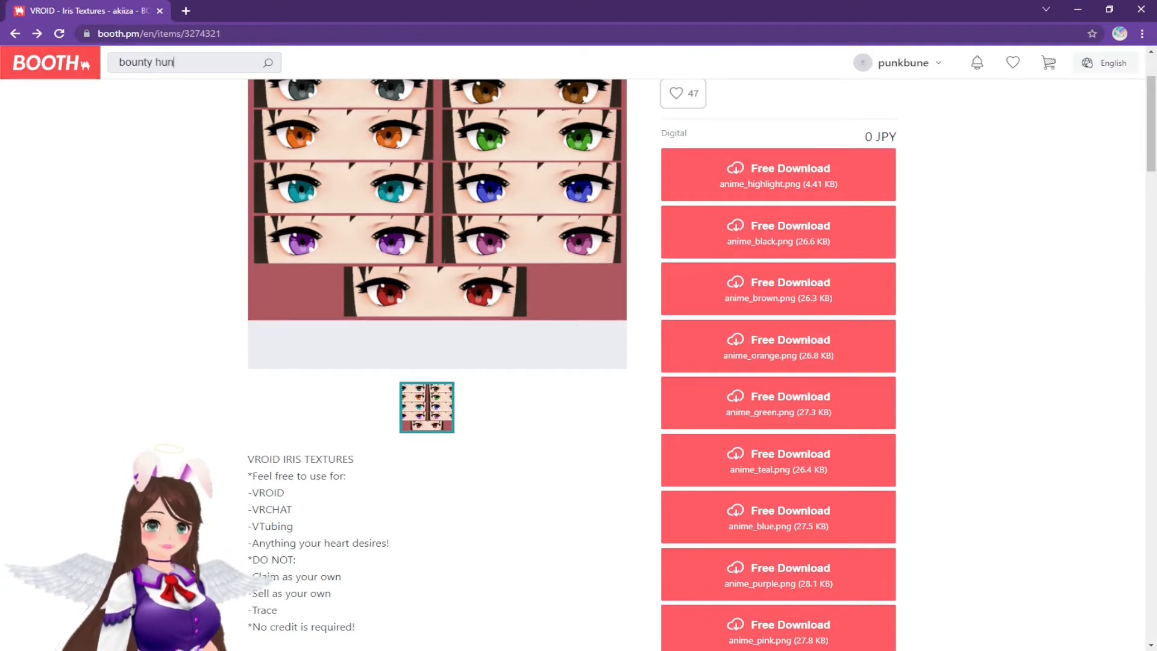
type("er")
key("Return")
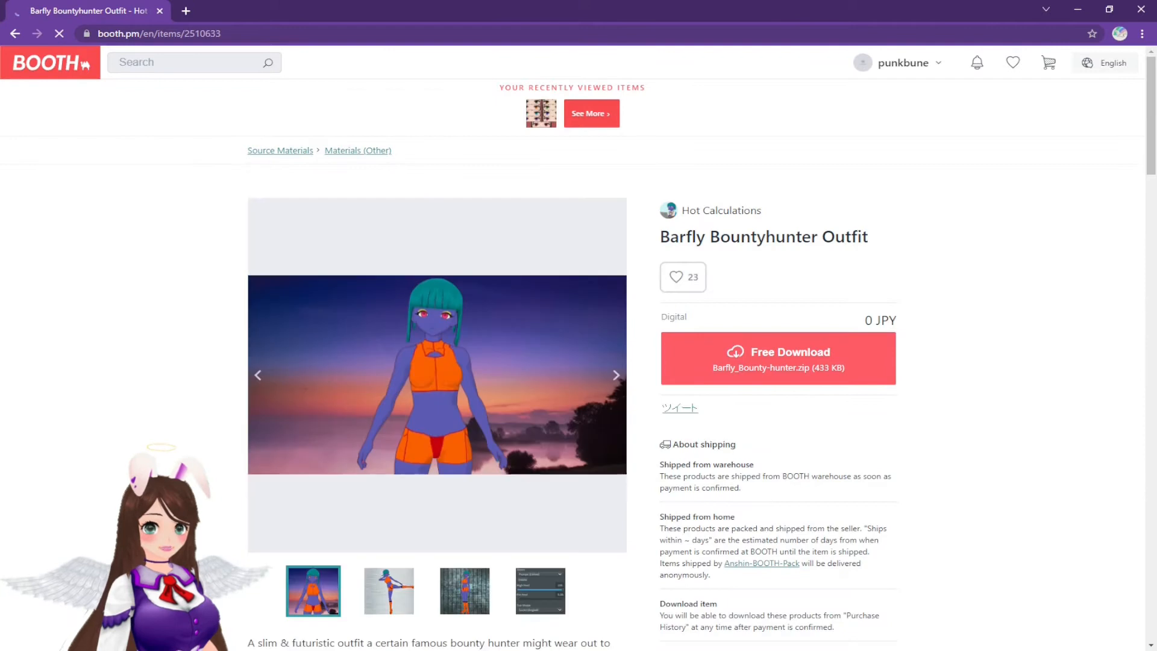
Step: Look over the Barfly Bountyhunter Outfit page, and open the free Double Buns Hairstyle item from the "double buns" results
scroll(579, 362, "down", 1)
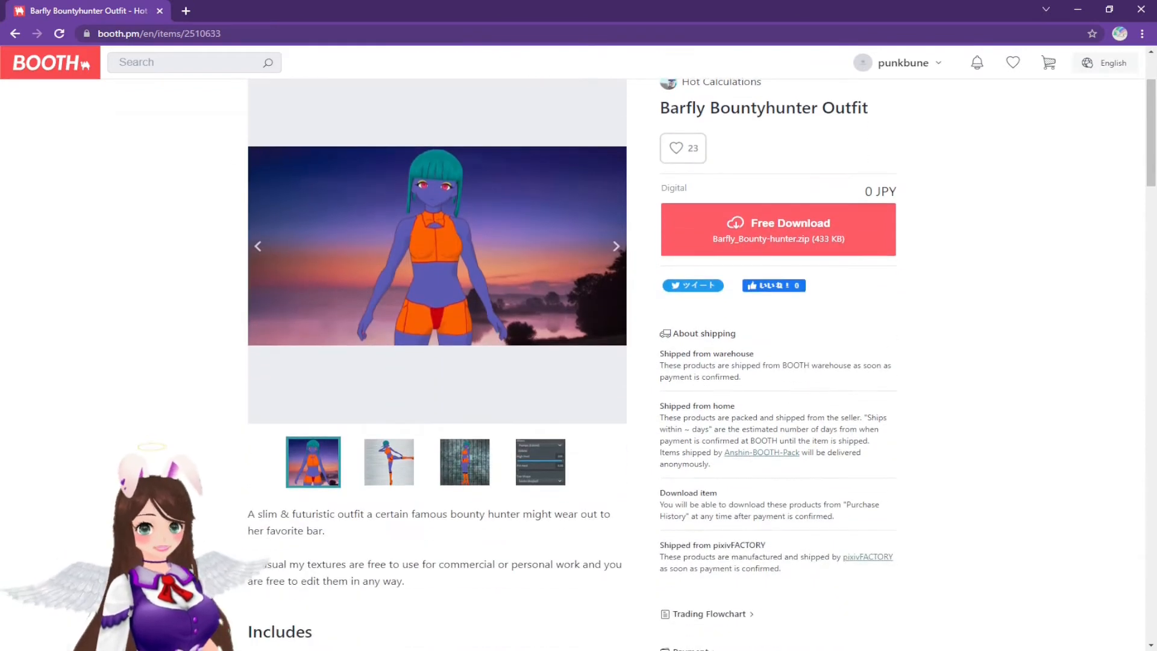
scroll(578, 362, "up", 1)
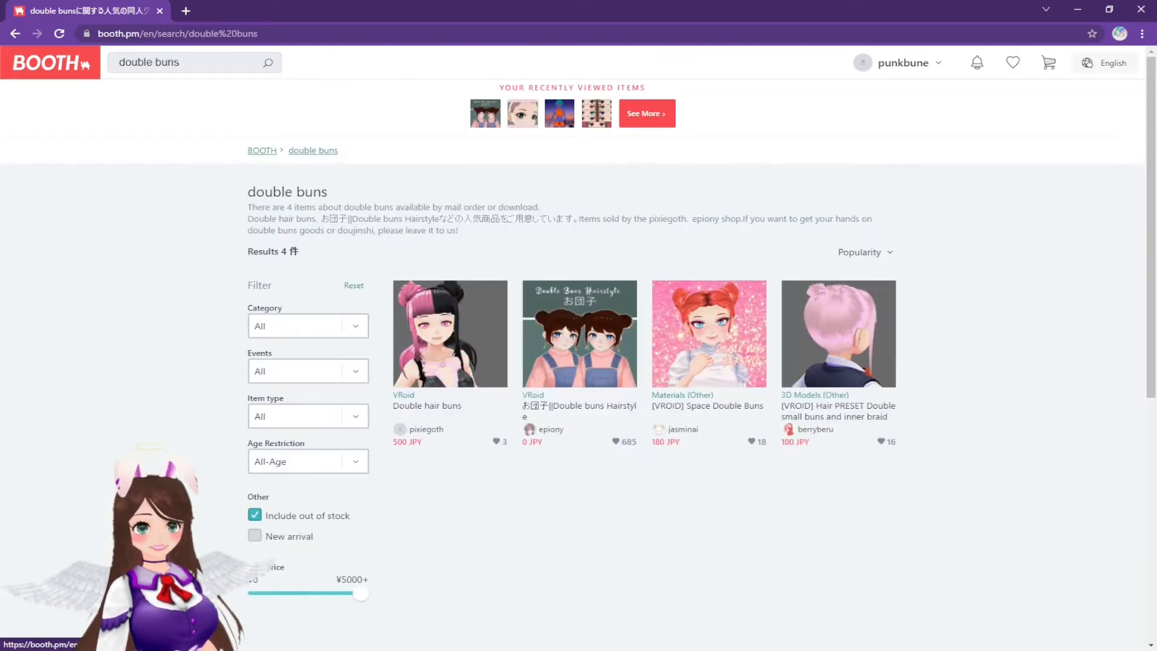
left_click(579, 333)
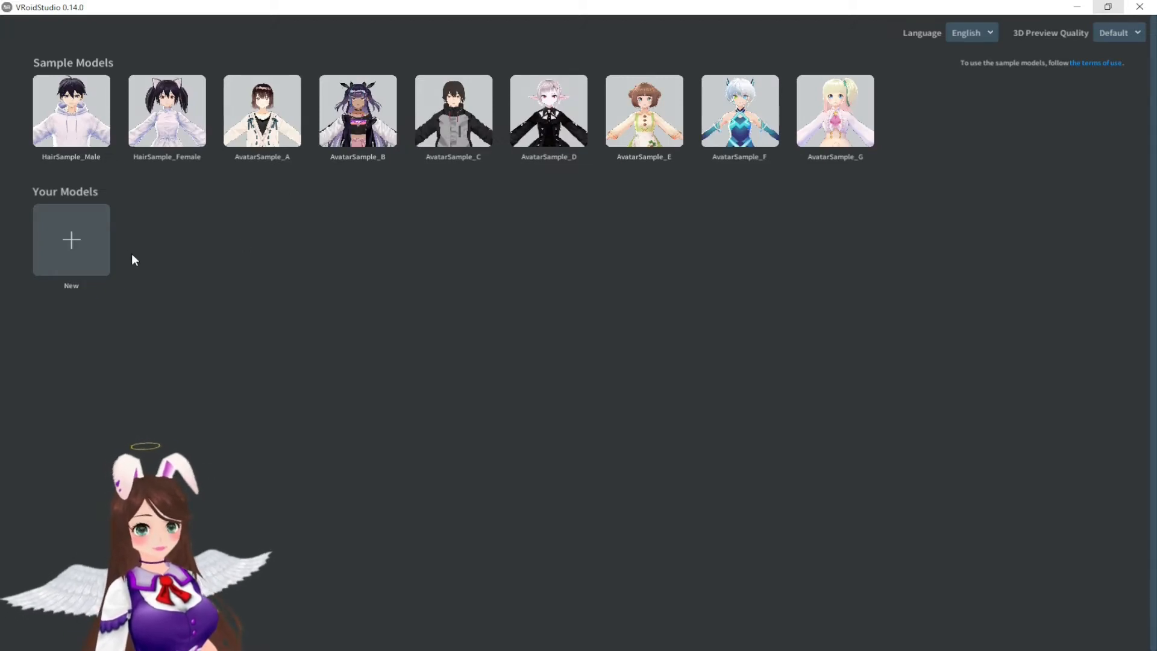
Step: In VRoid Studio, create a new model using the female model type and view its whole body
left_click(78, 246)
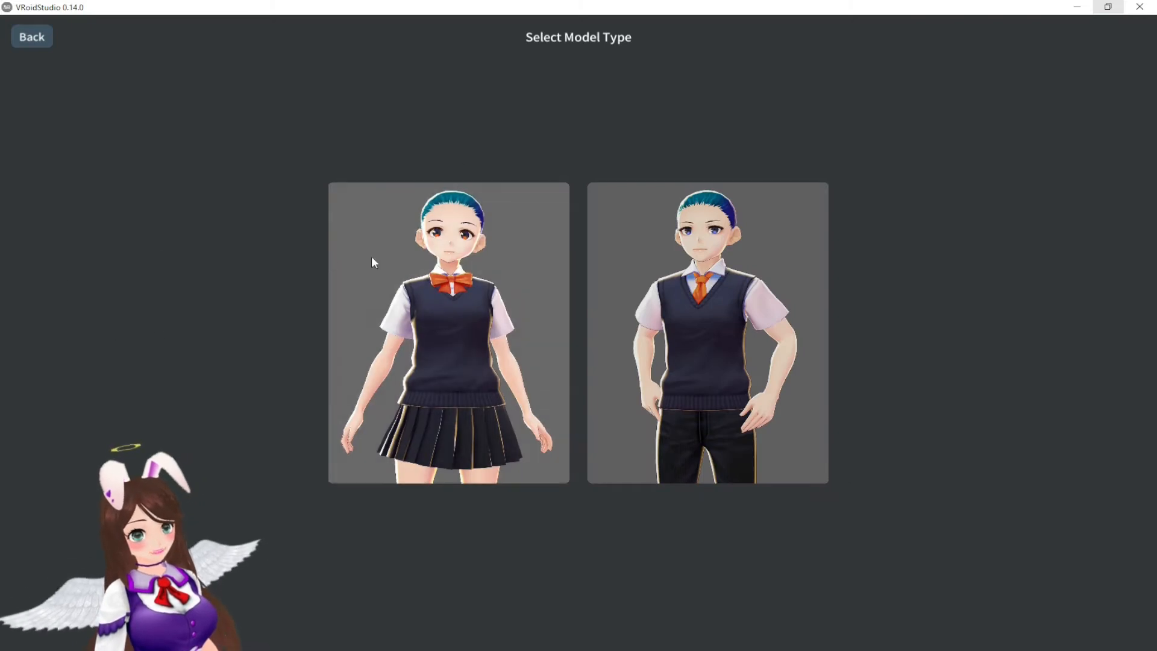
left_click(352, 248)
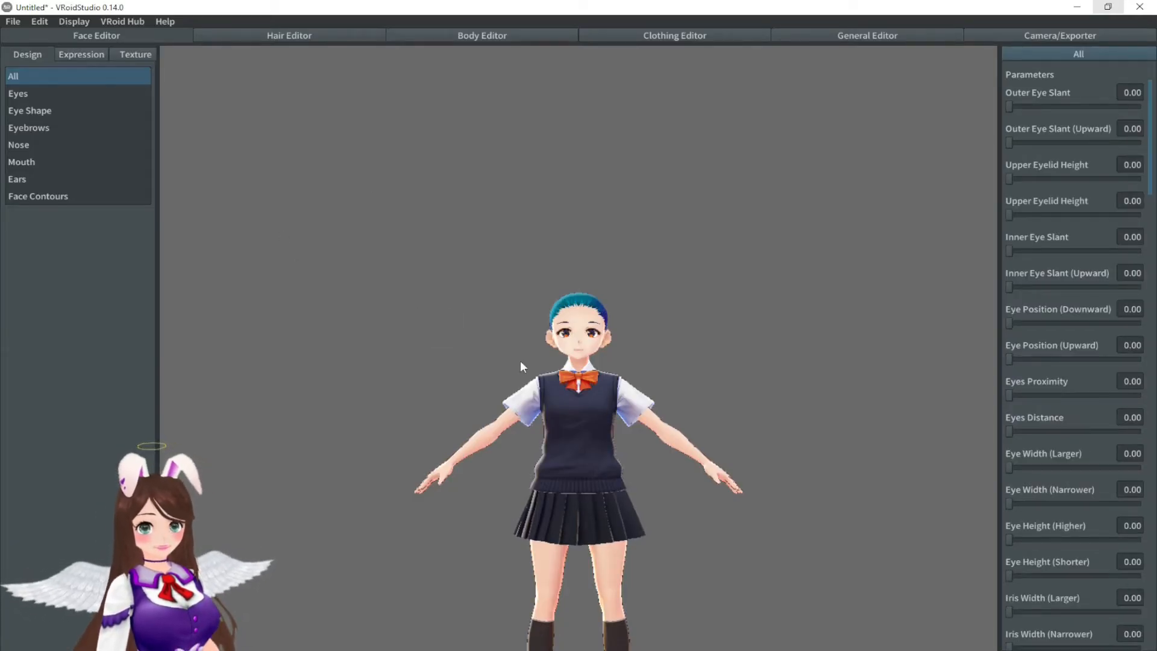
middle_click_drag(564, 402, 565, 237)
scroll(557, 223, "up", 2)
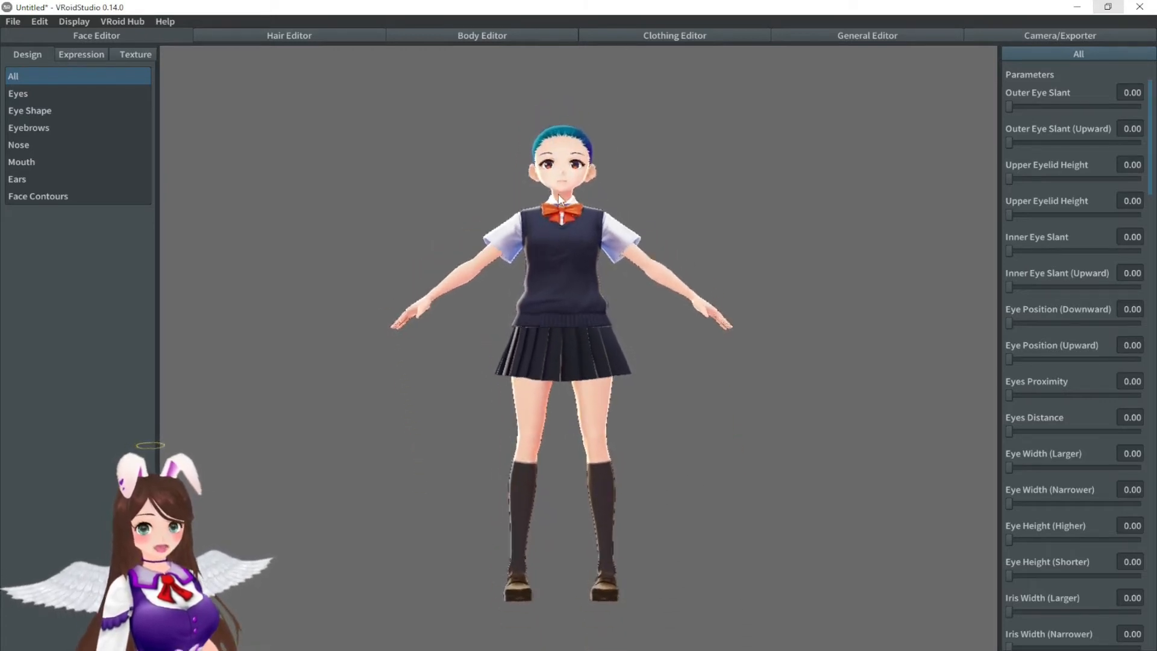
right_click_drag(491, 219, 511, 240)
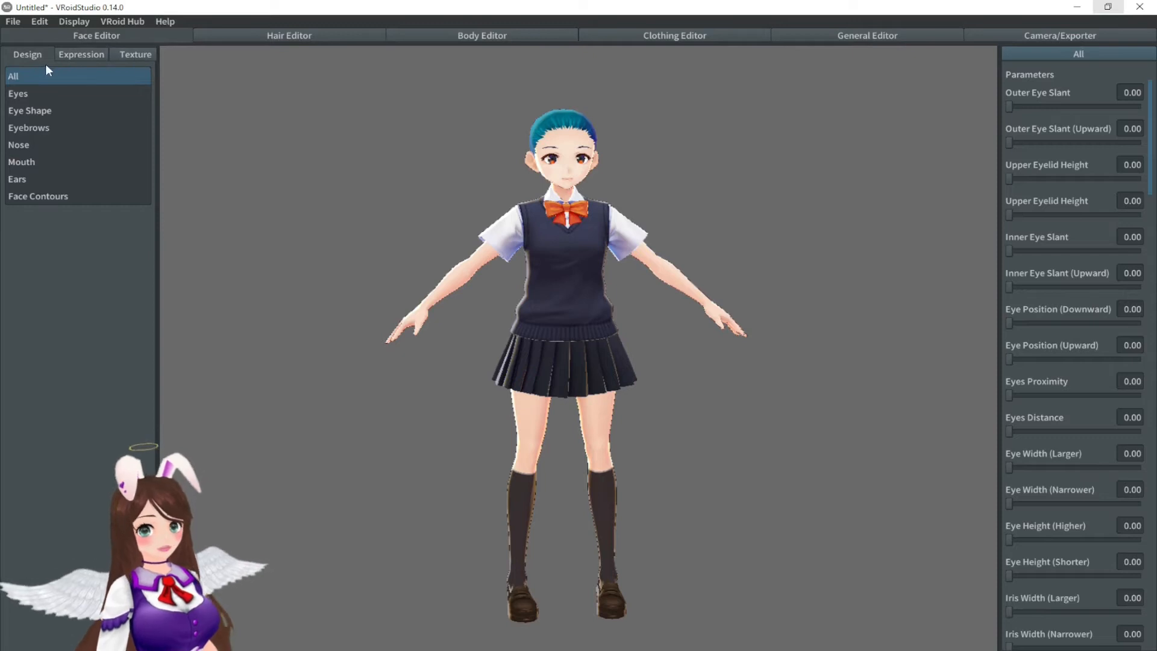
right_click_drag(508, 235, 547, 242)
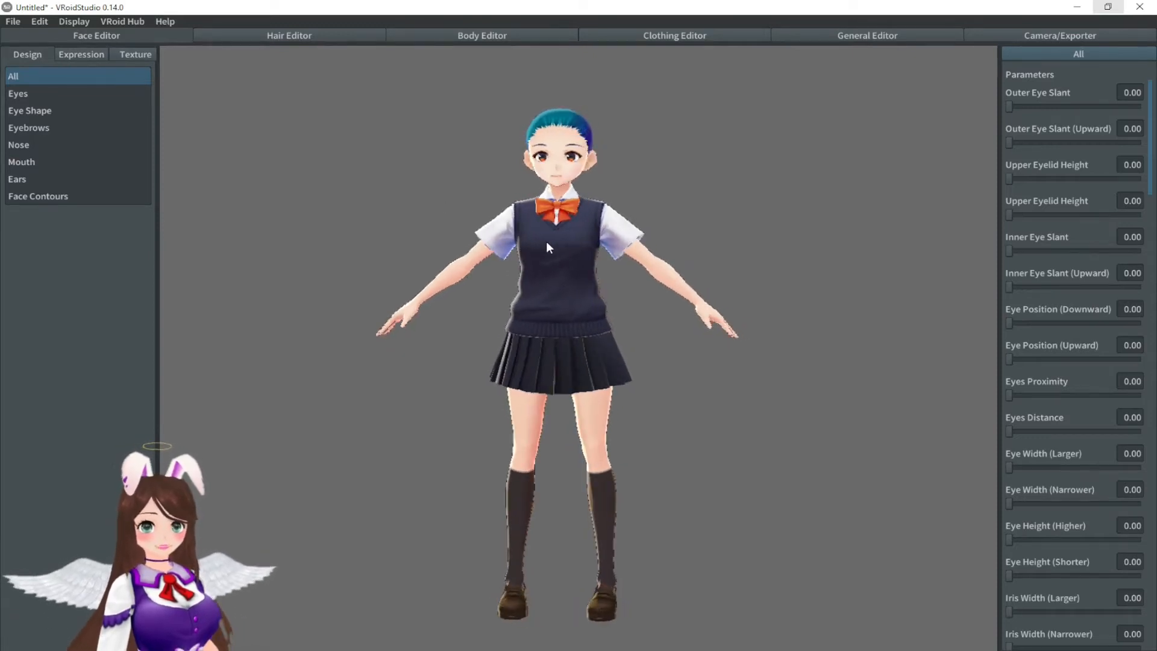
Step: Open the face textures, look at the scleras' layers, and select the Default Image layer of the eyeline texture
left_click(121, 54)
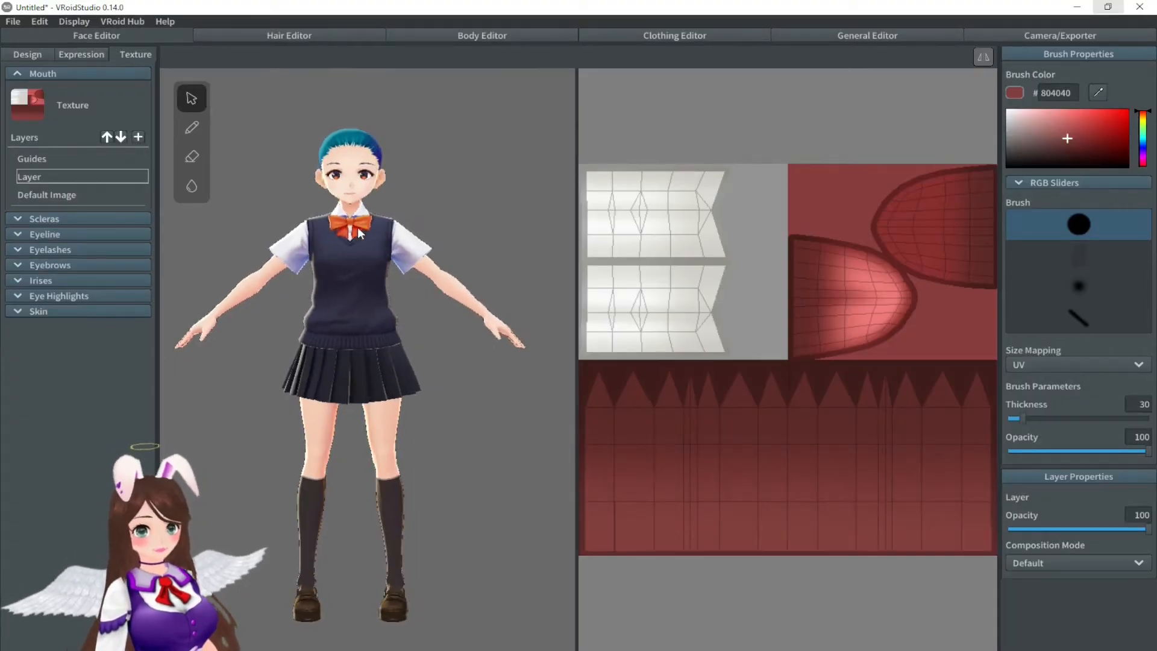
left_click(15, 221)
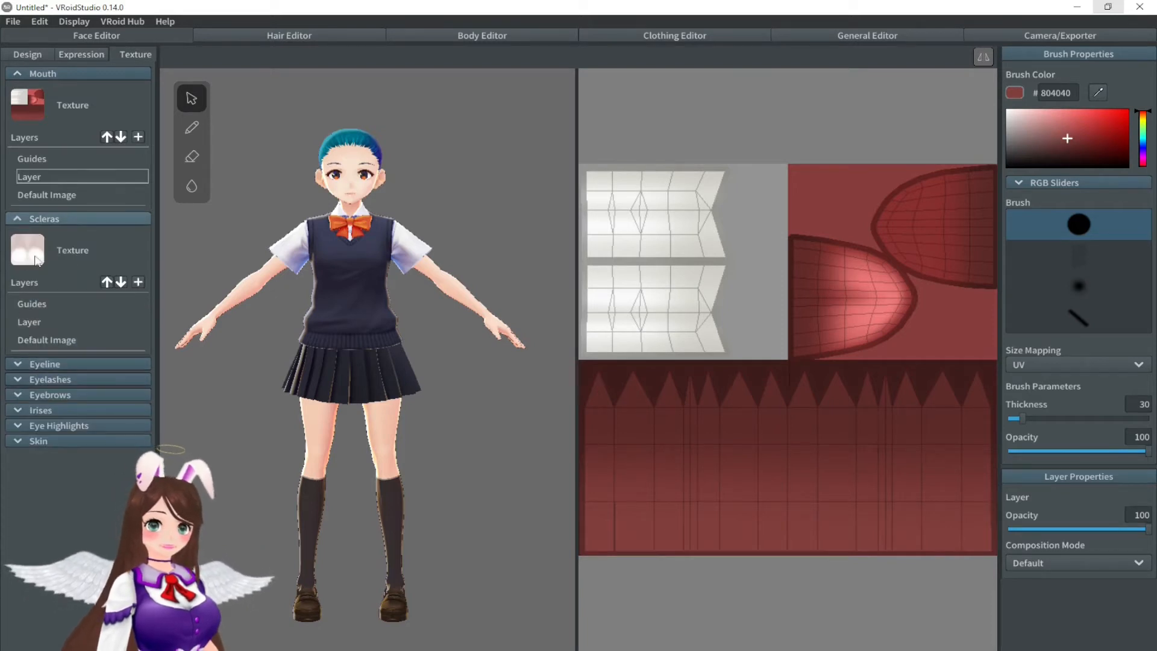
left_click(18, 218)
left_click(13, 234)
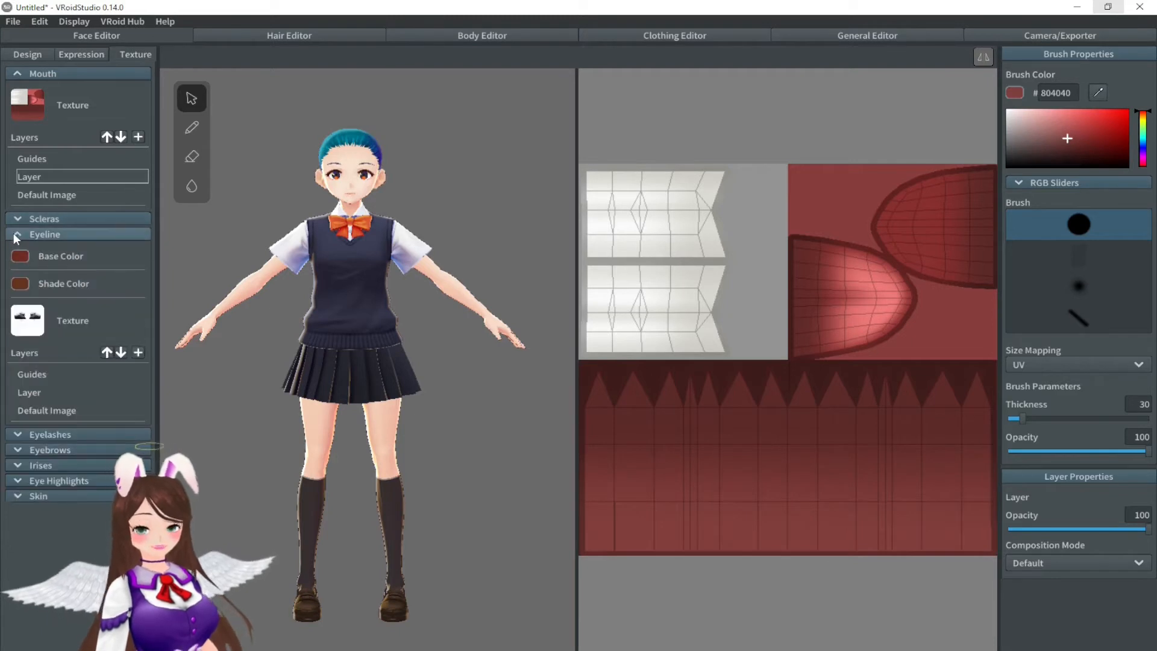
left_click(58, 414)
Step: Set up the drawing brush for the eyeline texture with colour 23ABC5 and a thickness of 17
scroll(342, 126, "up", 3)
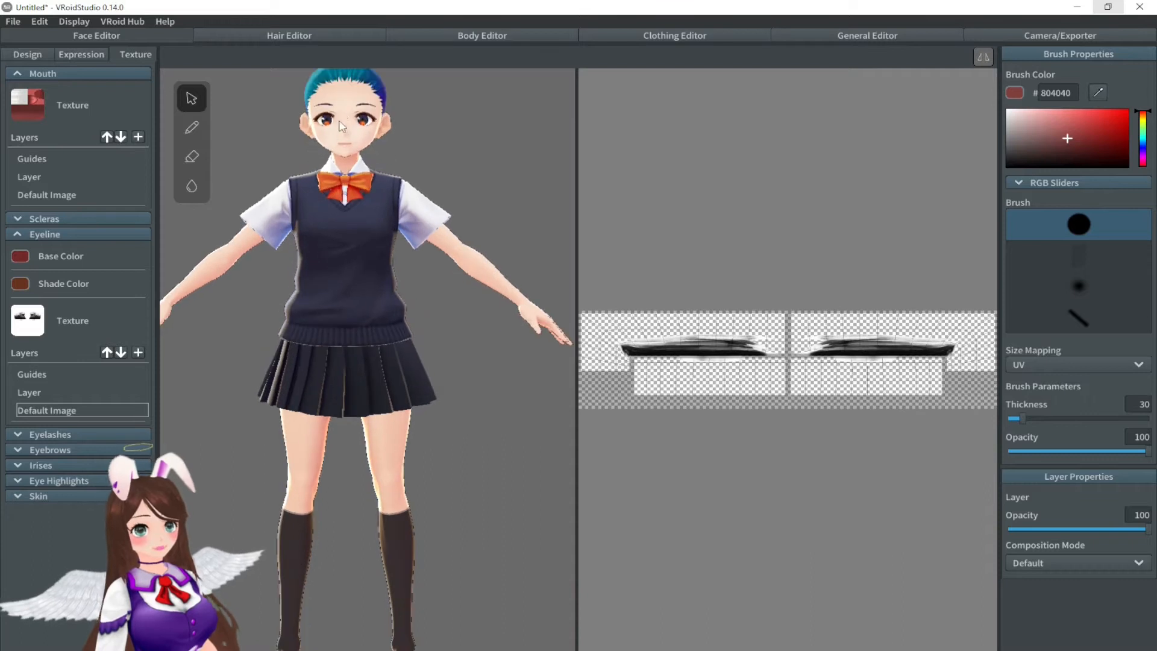
scroll(342, 125, "up", 5)
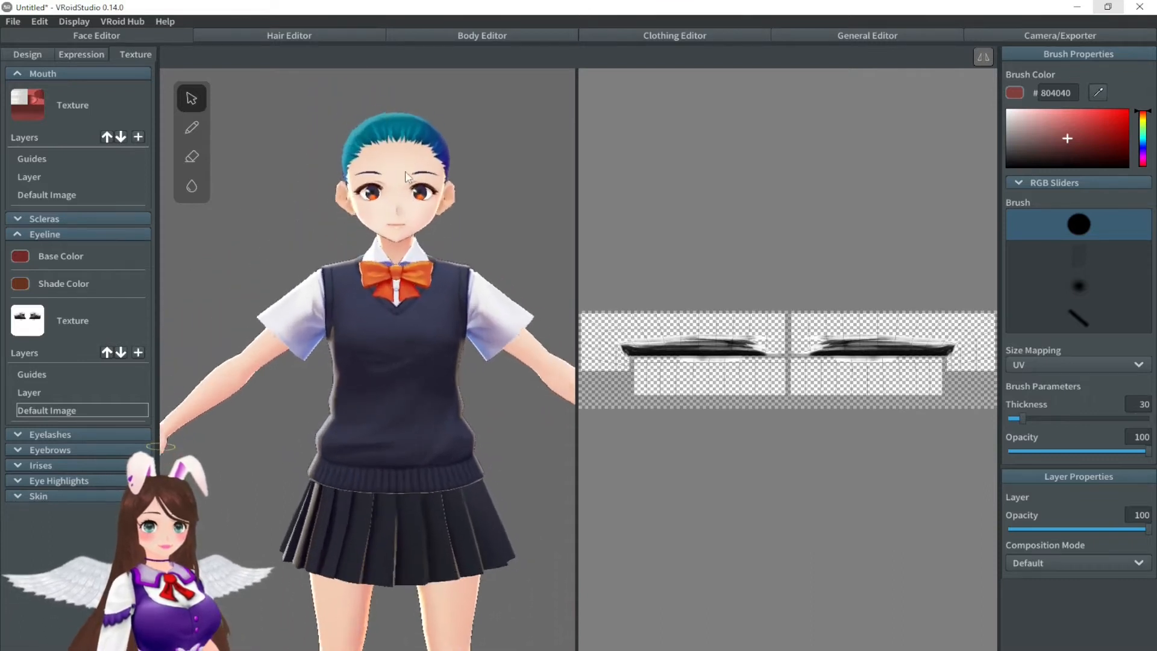
scroll(386, 241, "up", 4)
middle_click_drag(361, 253, 363, 309)
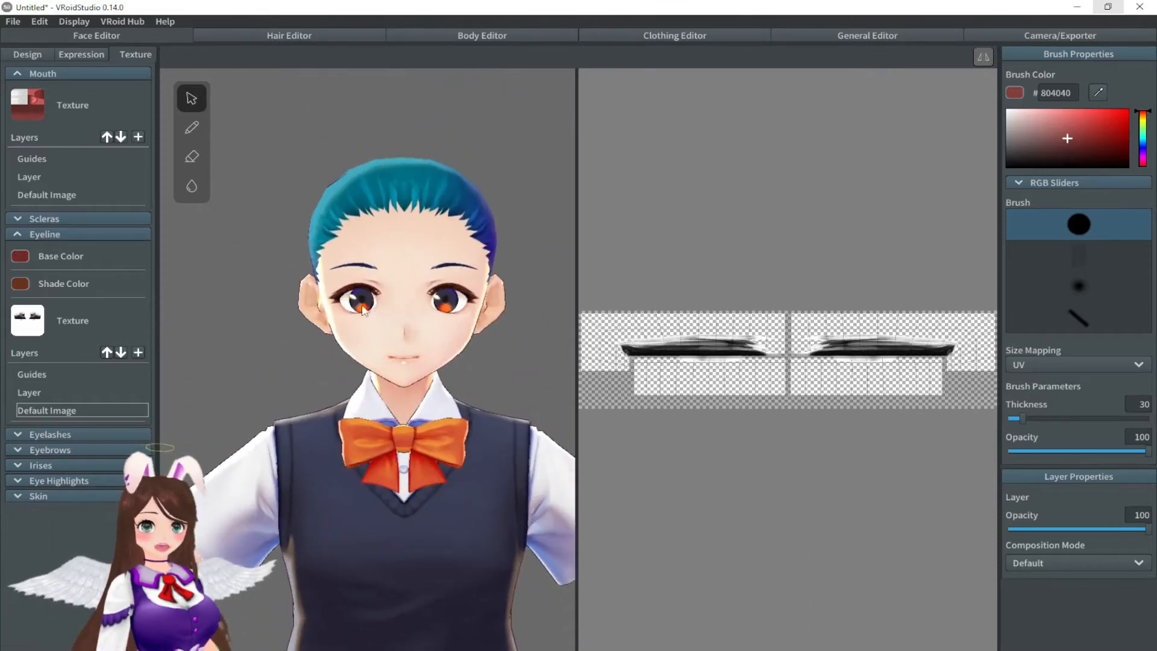
scroll(363, 309, "up", 4)
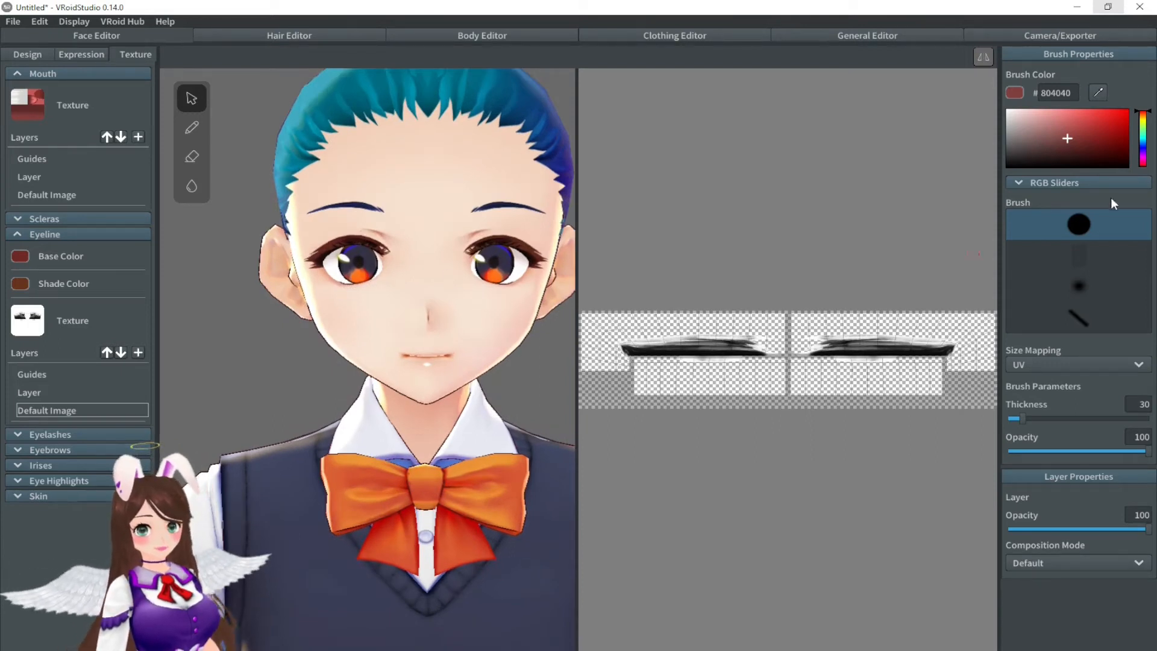
left_click(1142, 140)
left_click(1106, 122)
left_click_drag(1022, 418, 1016, 418)
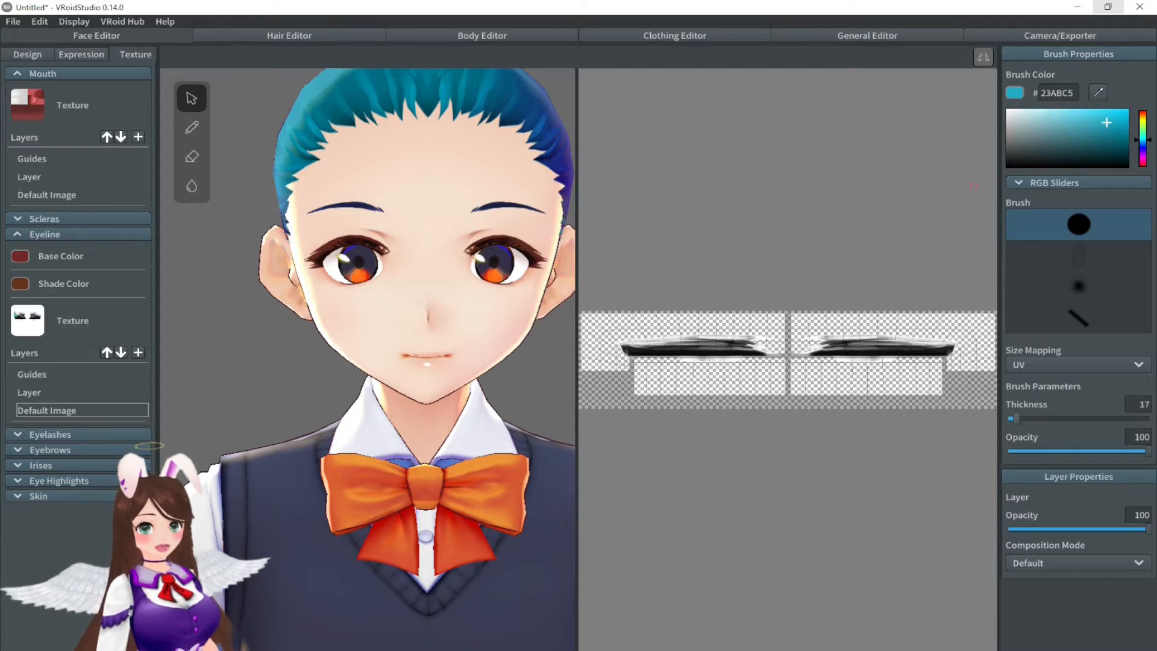
left_click(192, 127)
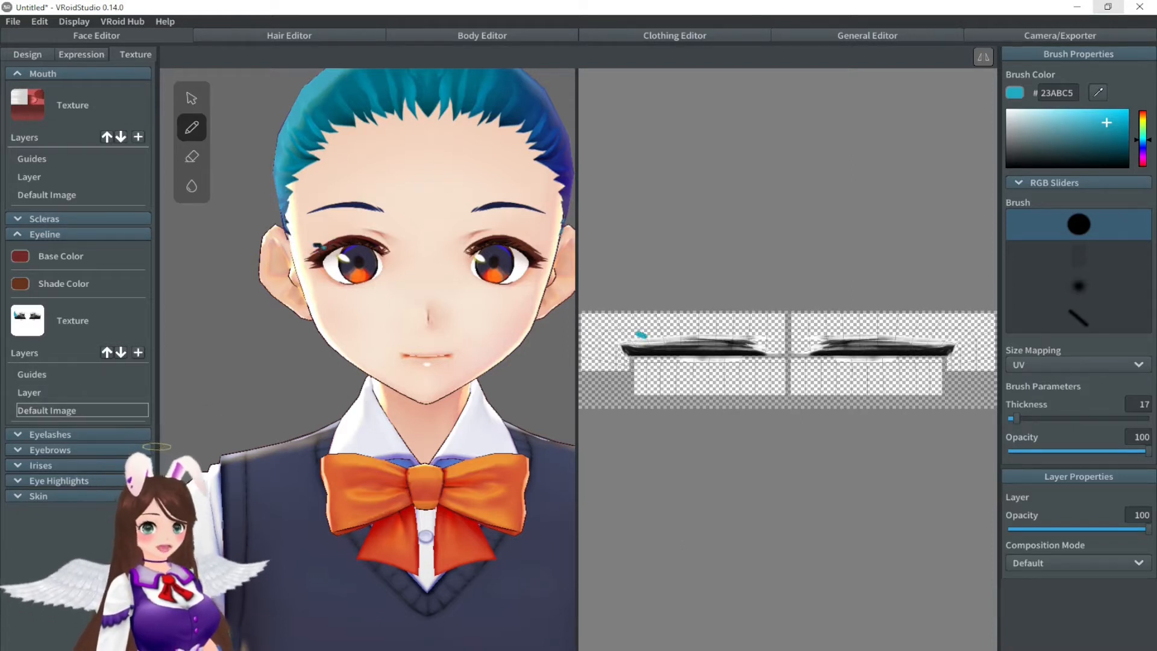
Step: Paint flared blue lash strokes above both eyelines on the eyeline's Default Image texture
left_click_drag(631, 339, 646, 335)
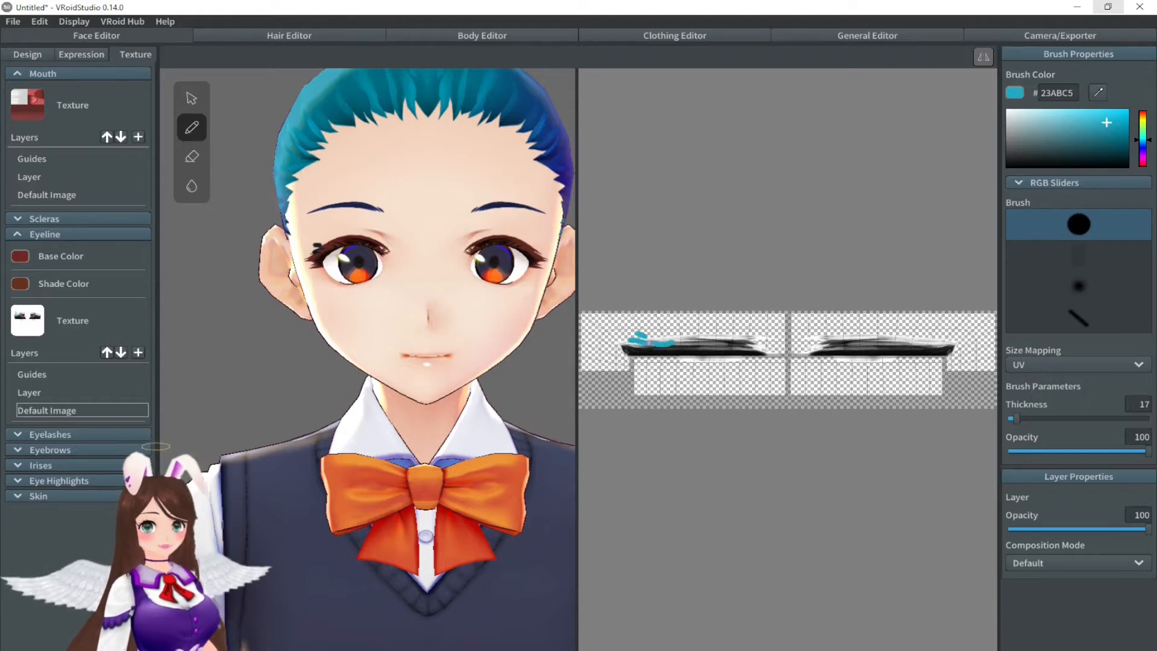
left_click_drag(672, 342, 627, 331)
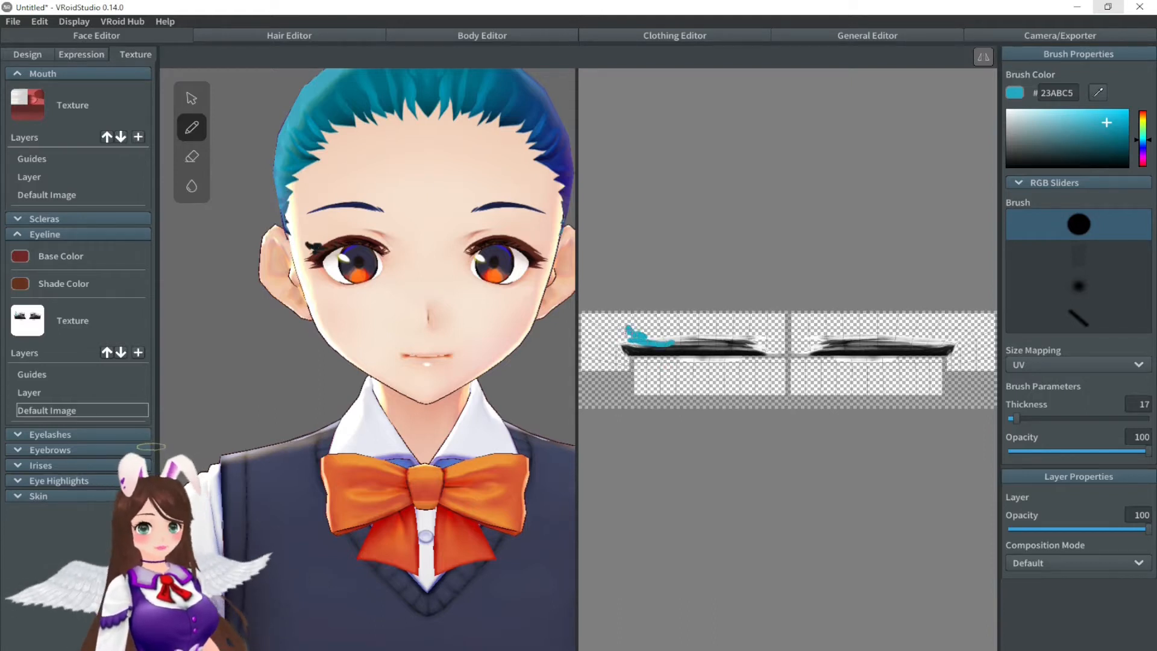
left_click_drag(627, 338, 614, 336)
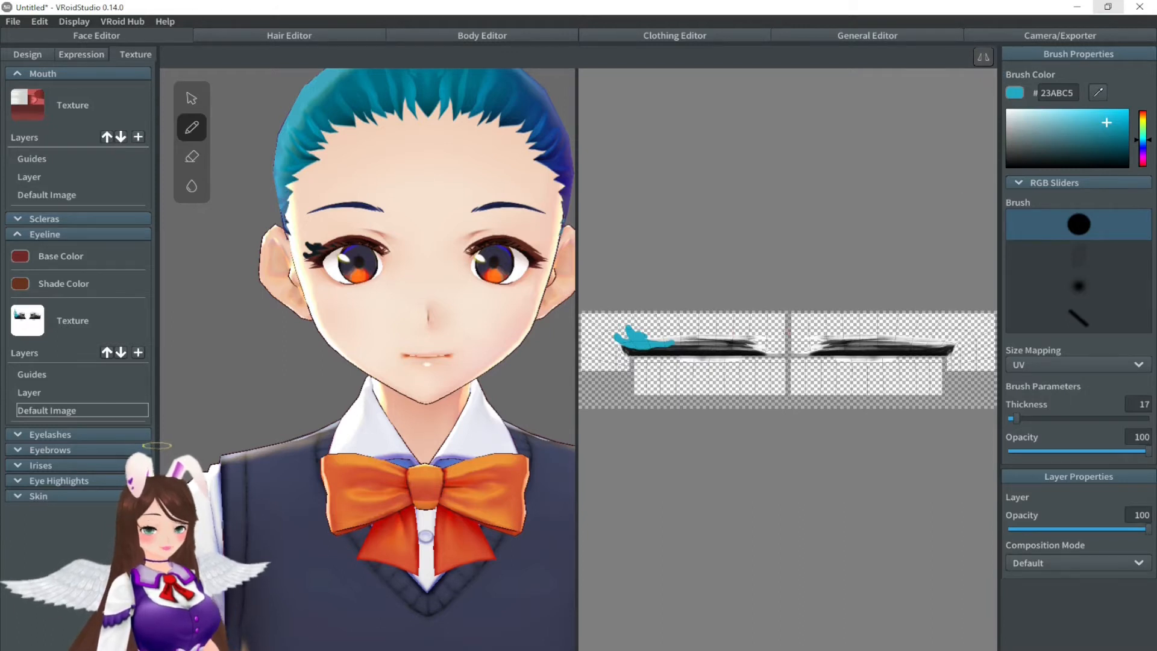
mouse_move(721, 338)
left_mouse_down()
mouse_move(749, 331)
mouse_move(675, 339)
mouse_move(645, 324)
left_mouse_up()
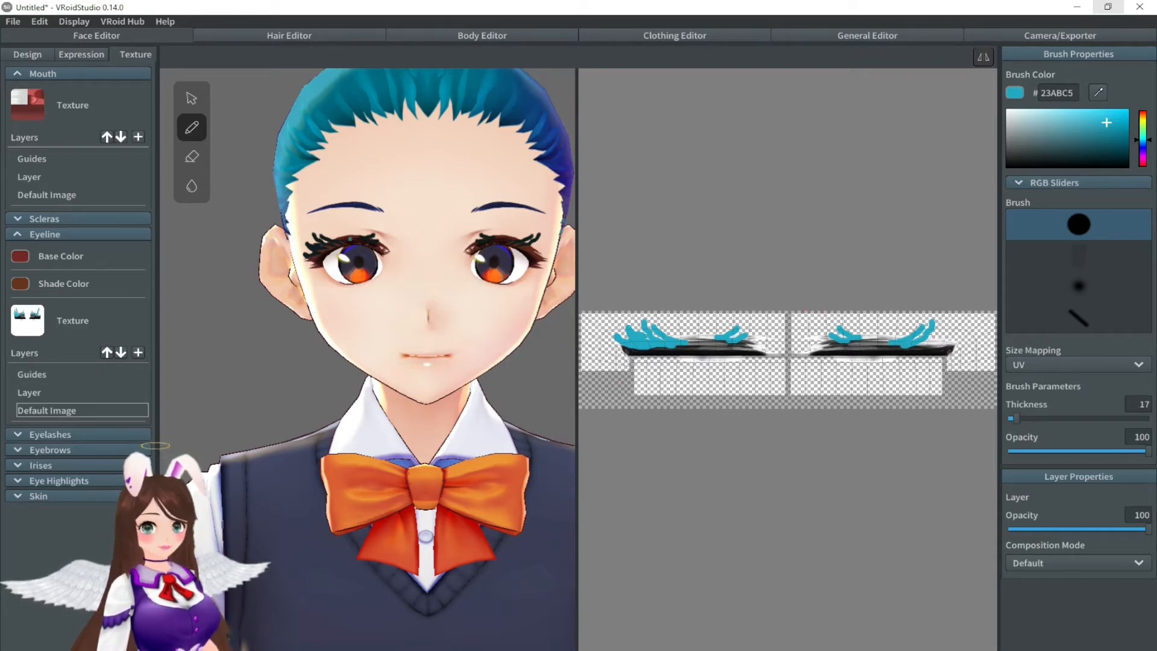
mouse_move(396, 253)
right_mouse_down()
mouse_move(241, 254)
mouse_move(452, 255)
mouse_move(392, 256)
right_mouse_up()
Step: Hide the Default Image layer of the eyeline texture and collapse the eyeline settings
right_click(72, 410)
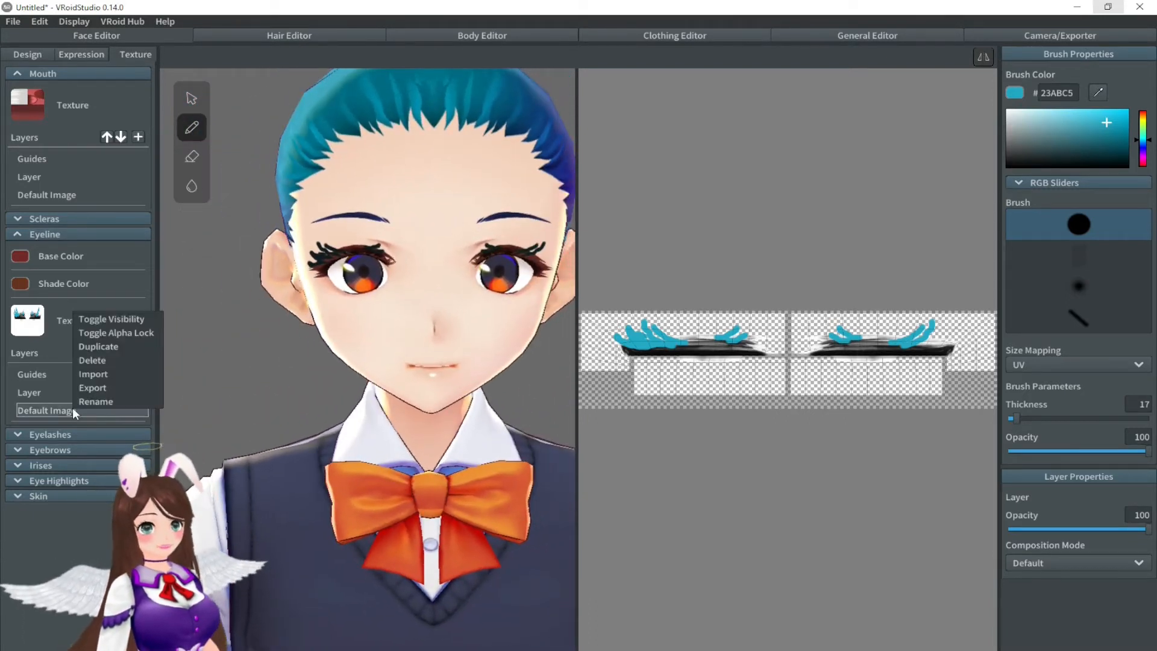
left_click(135, 320)
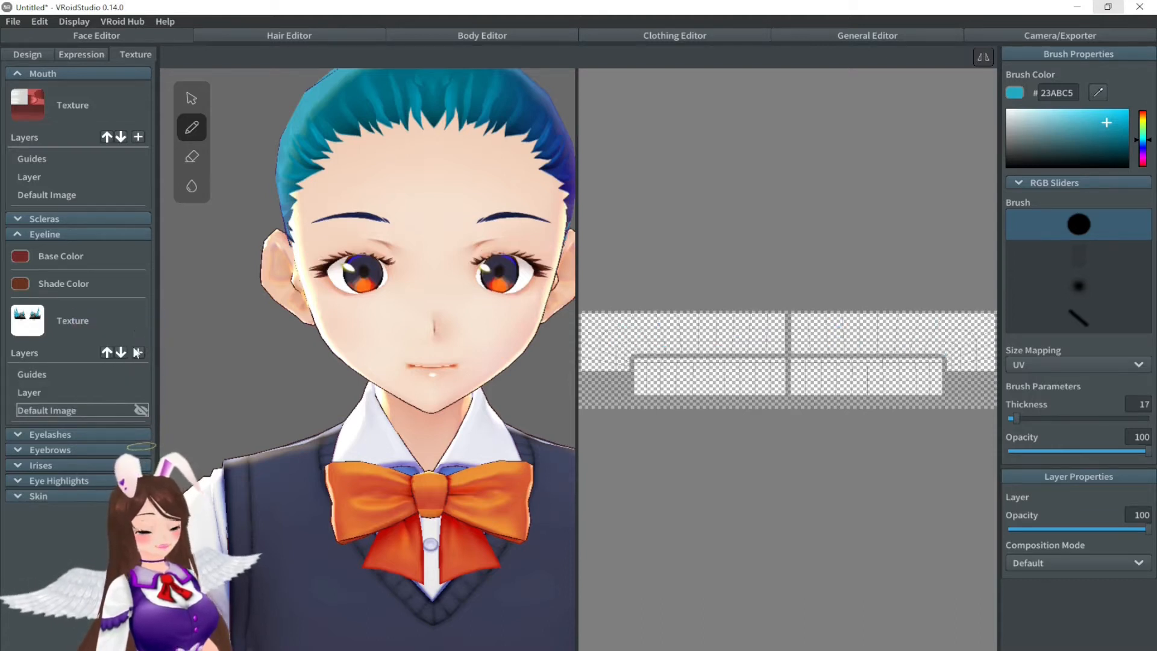
left_click(20, 236)
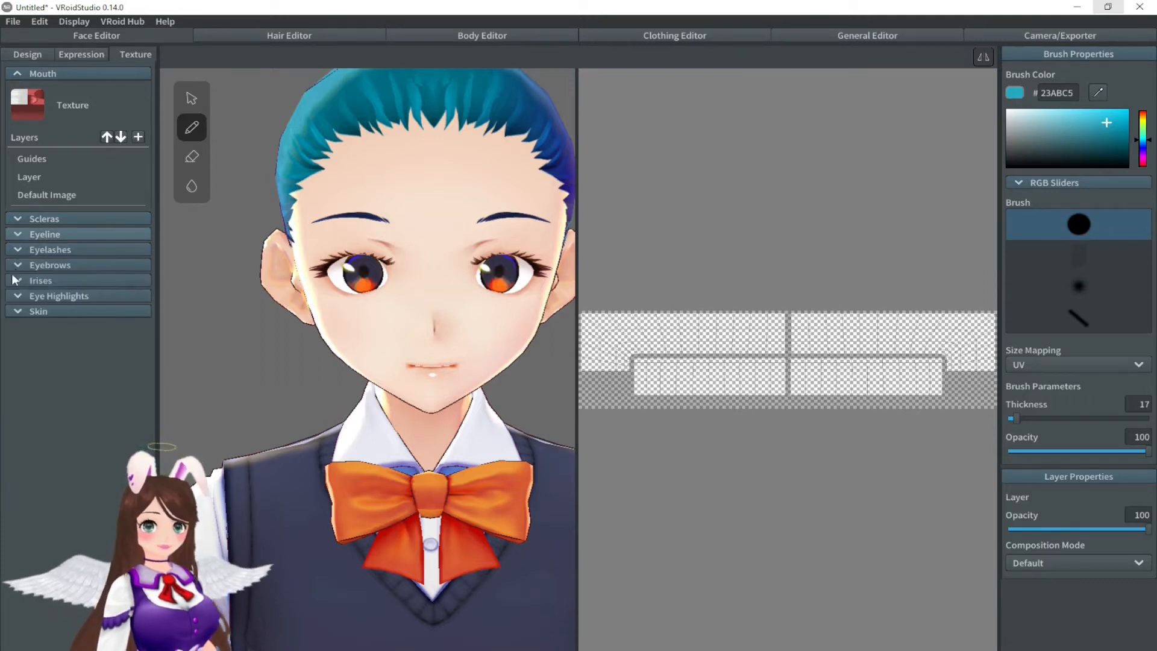
Step: Hide the Default Image layer of the eyelashes texture and select its blank Layer
left_click(20, 249)
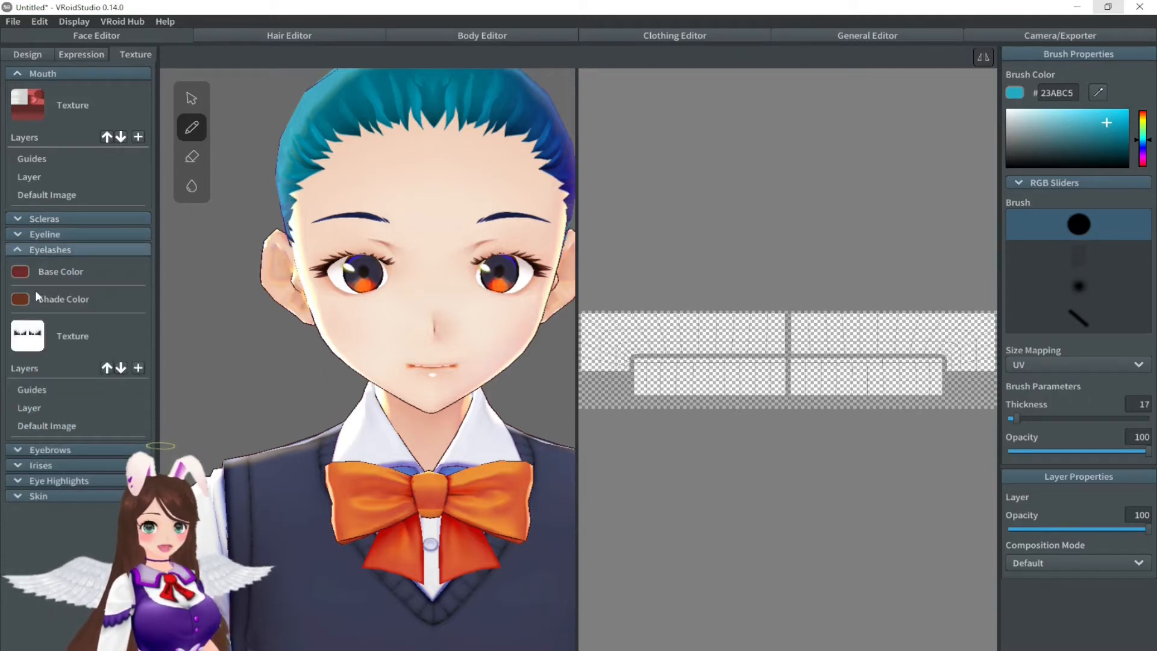
right_click(101, 425)
left_click(131, 337)
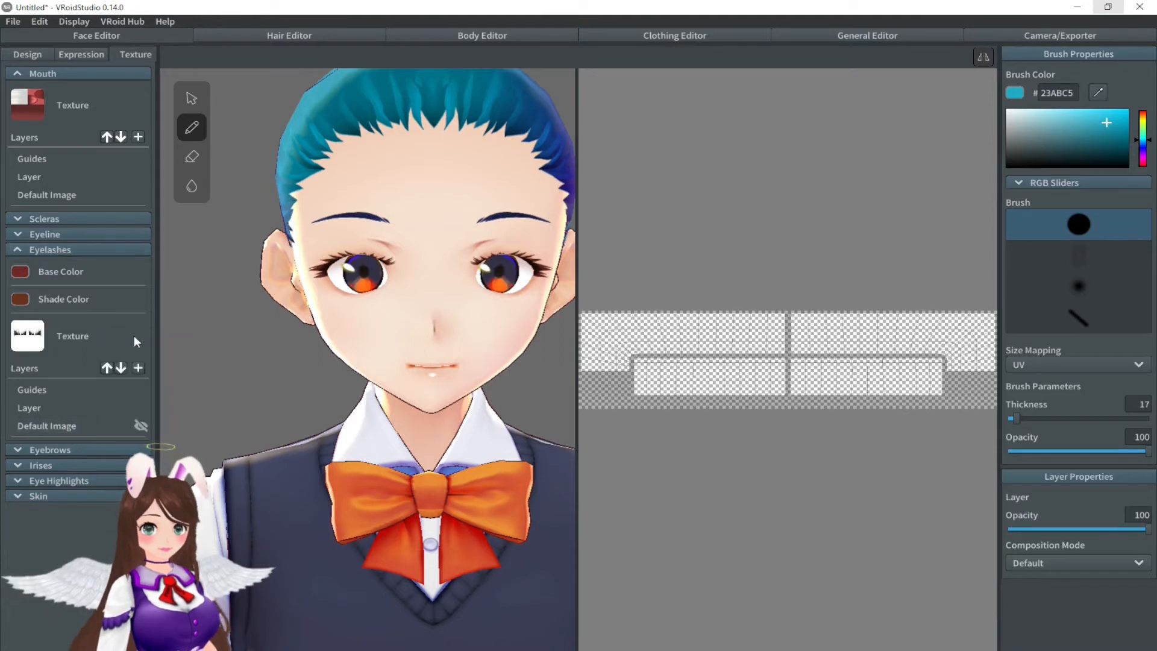
left_click(102, 410)
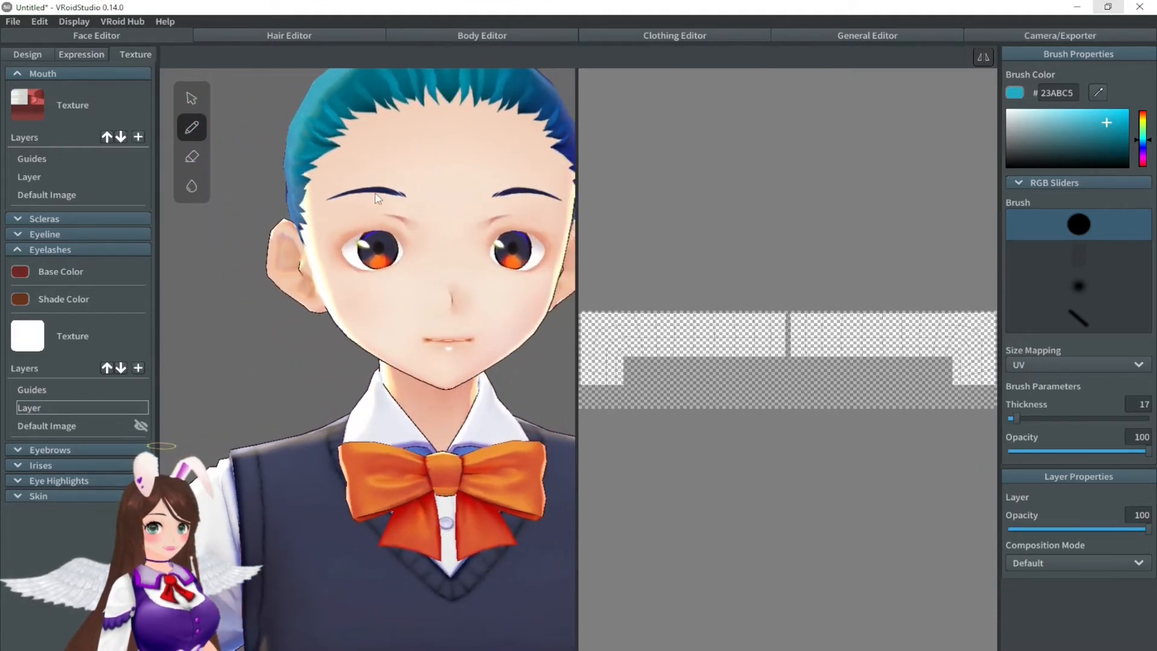
left_click(15, 250)
Step: Hide the Default Image layer of the eyebrows texture and select its blank Layer
left_click(20, 264)
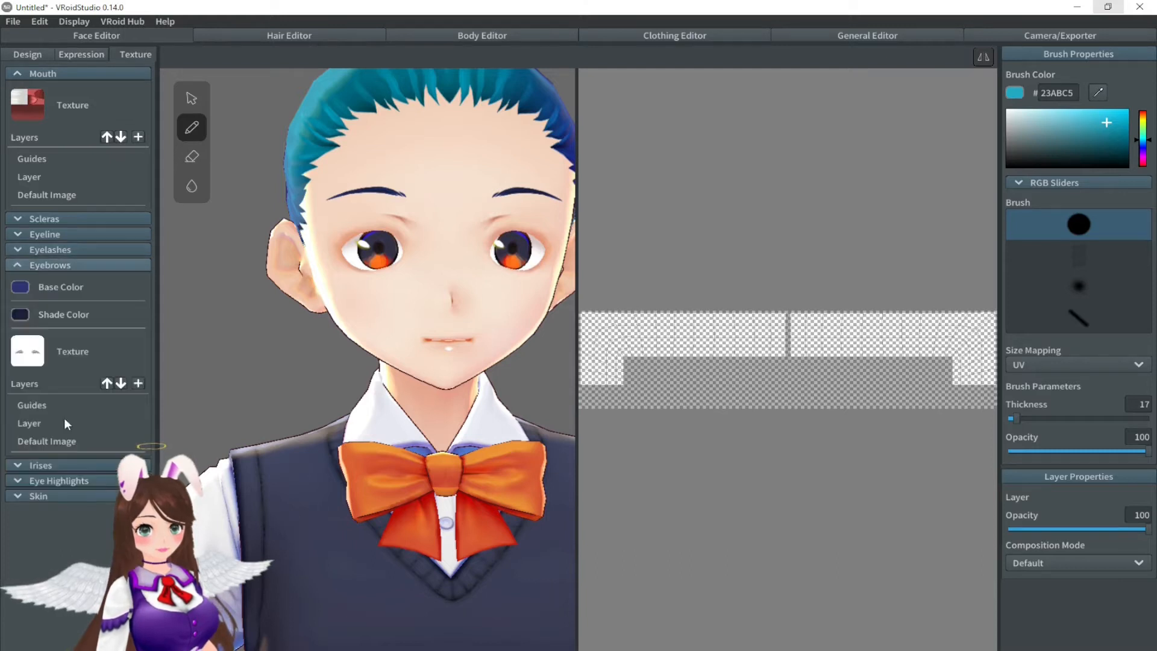
right_click(59, 442)
left_click(99, 353)
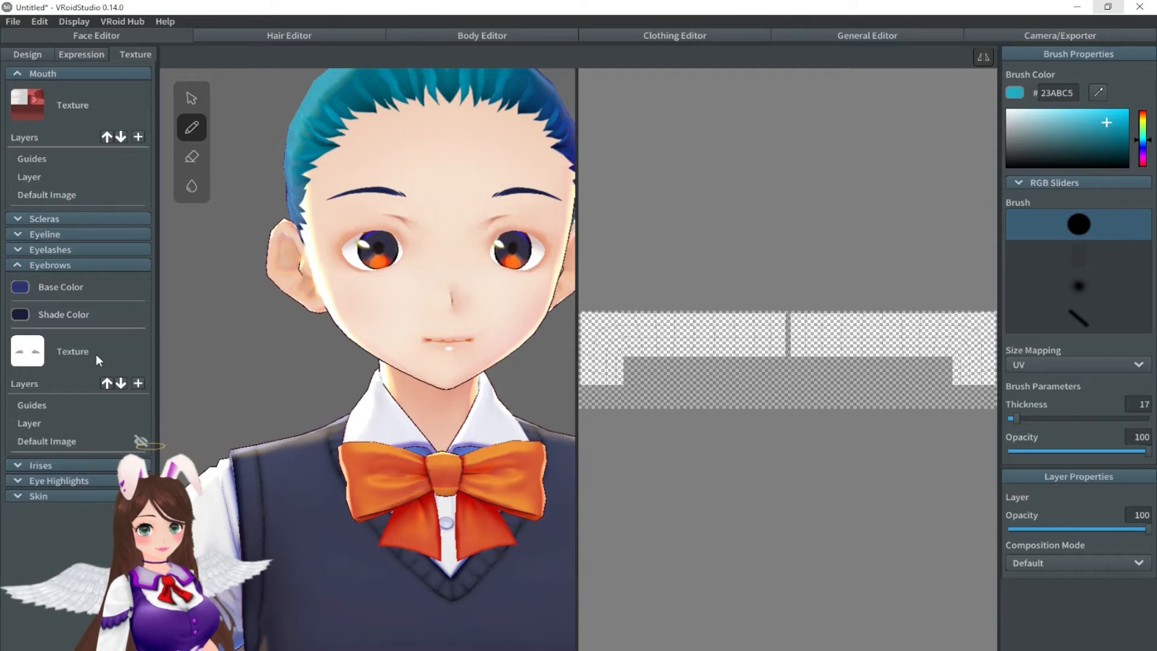
left_click(49, 424)
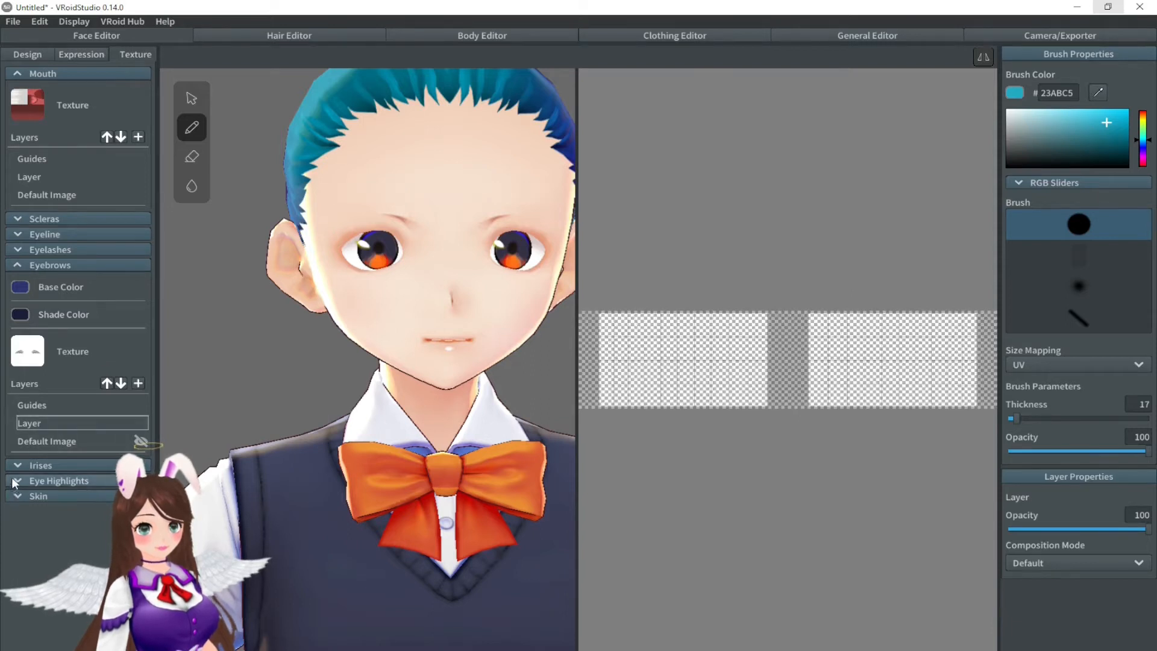
left_click(19, 267)
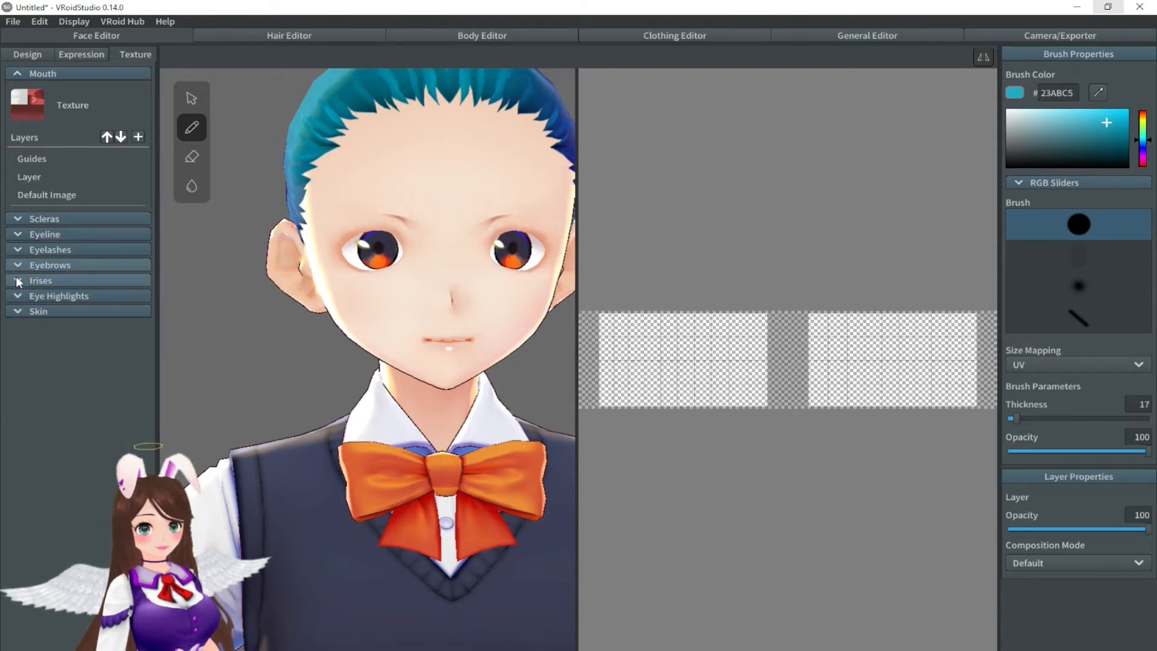
Step: Import the anime_teal image into the Default Image layer of the irises texture and collapse the irises settings
left_click(18, 281)
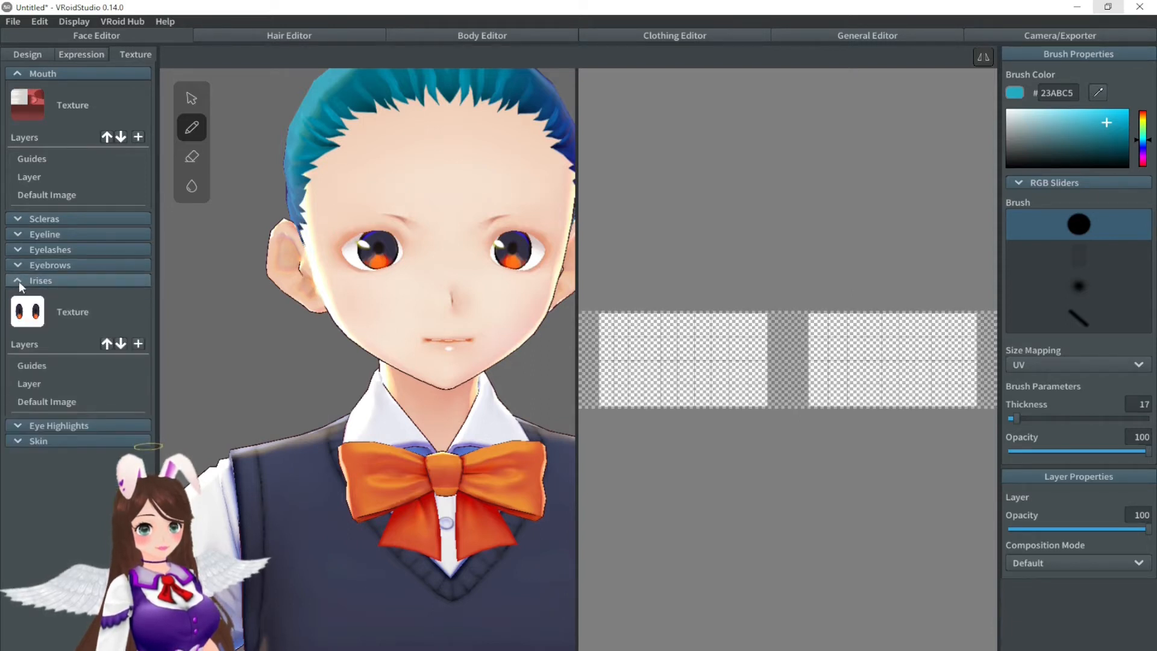
left_click(63, 401)
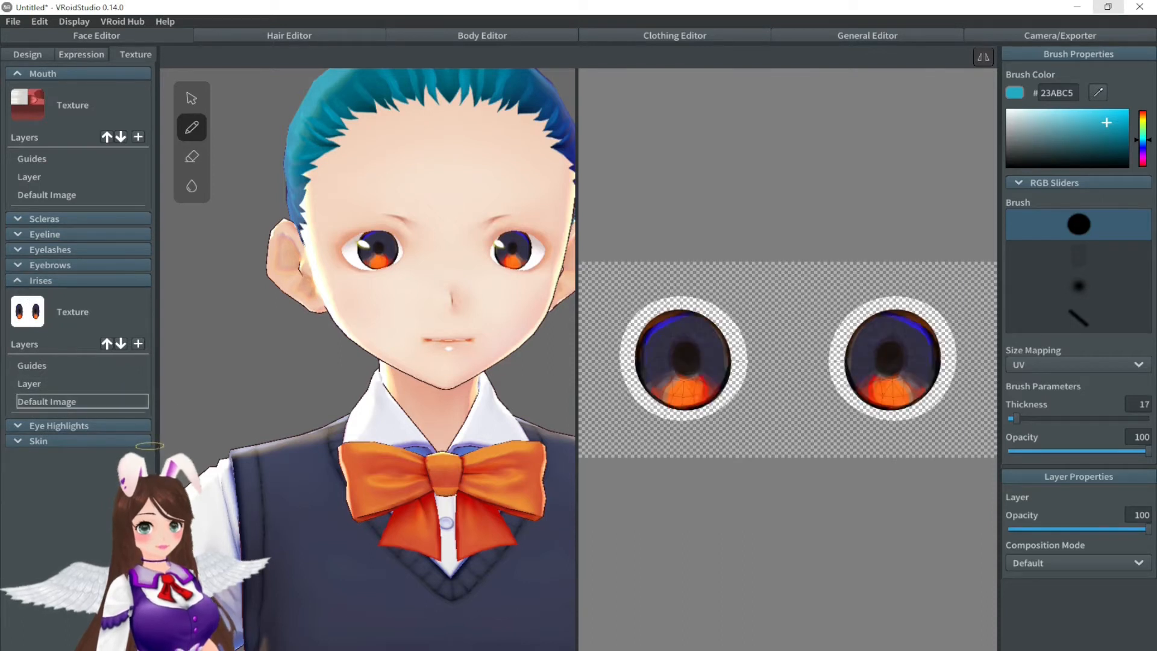
right_click(91, 399)
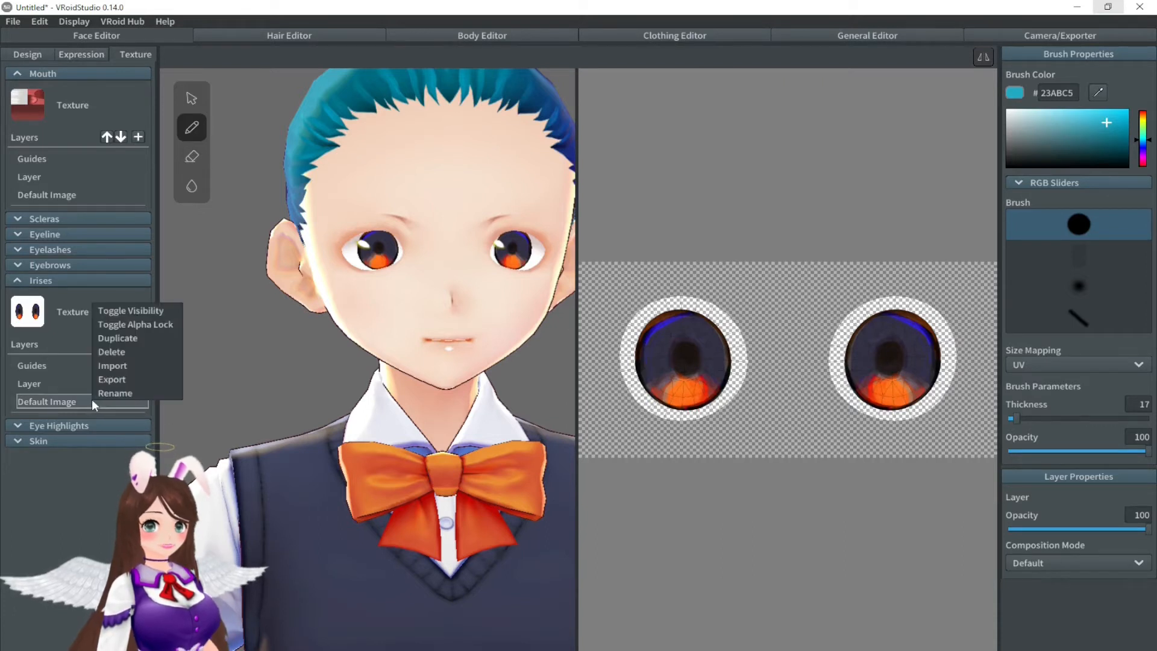
left_click(131, 366)
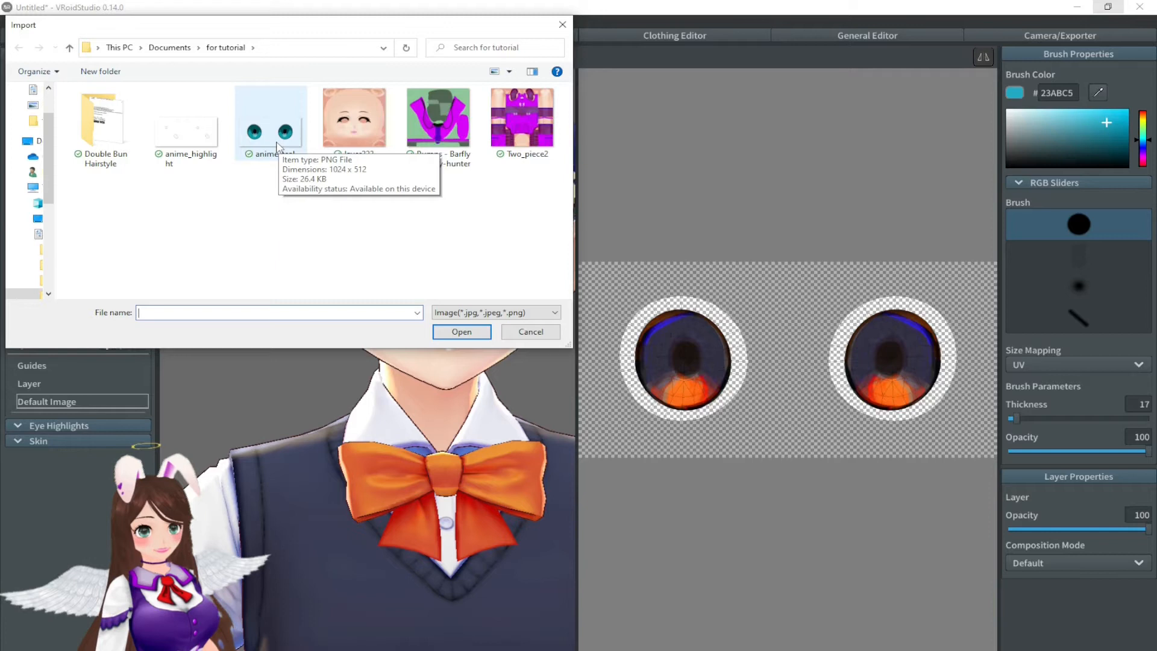
left_click(276, 148)
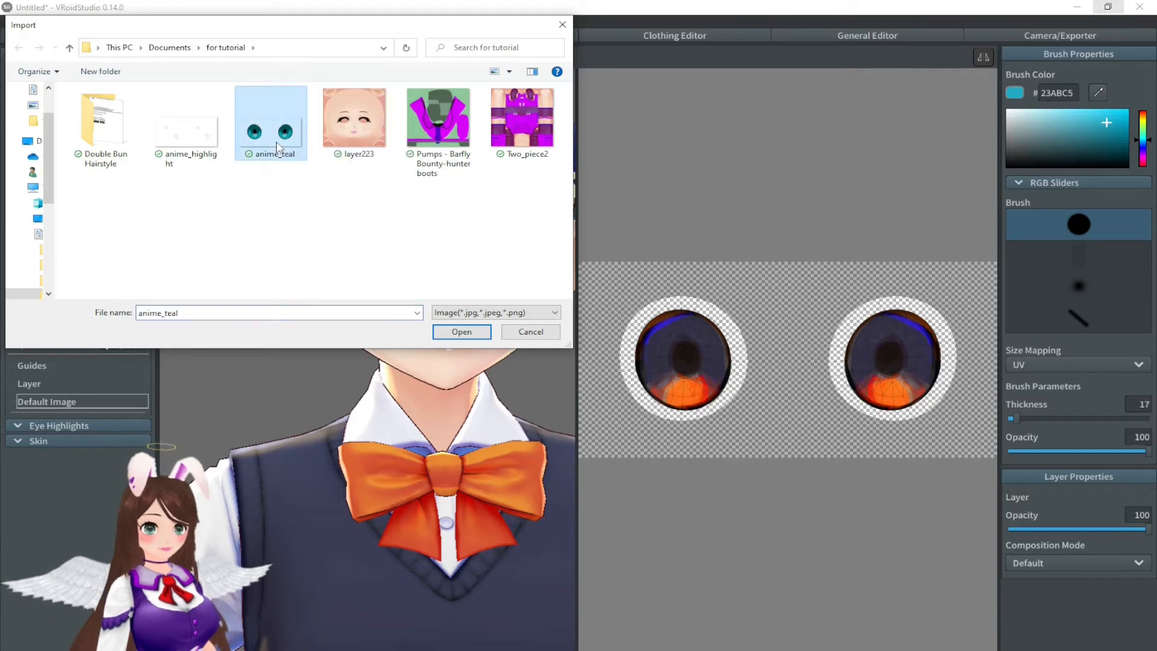
left_click(459, 332)
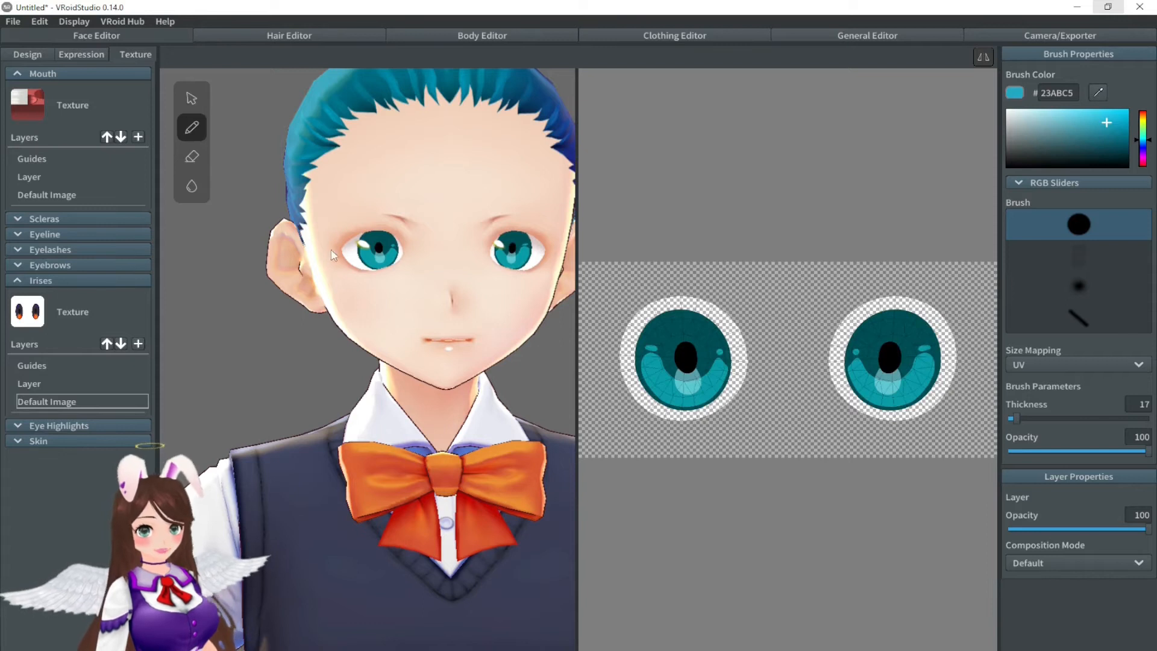
left_click(17, 281)
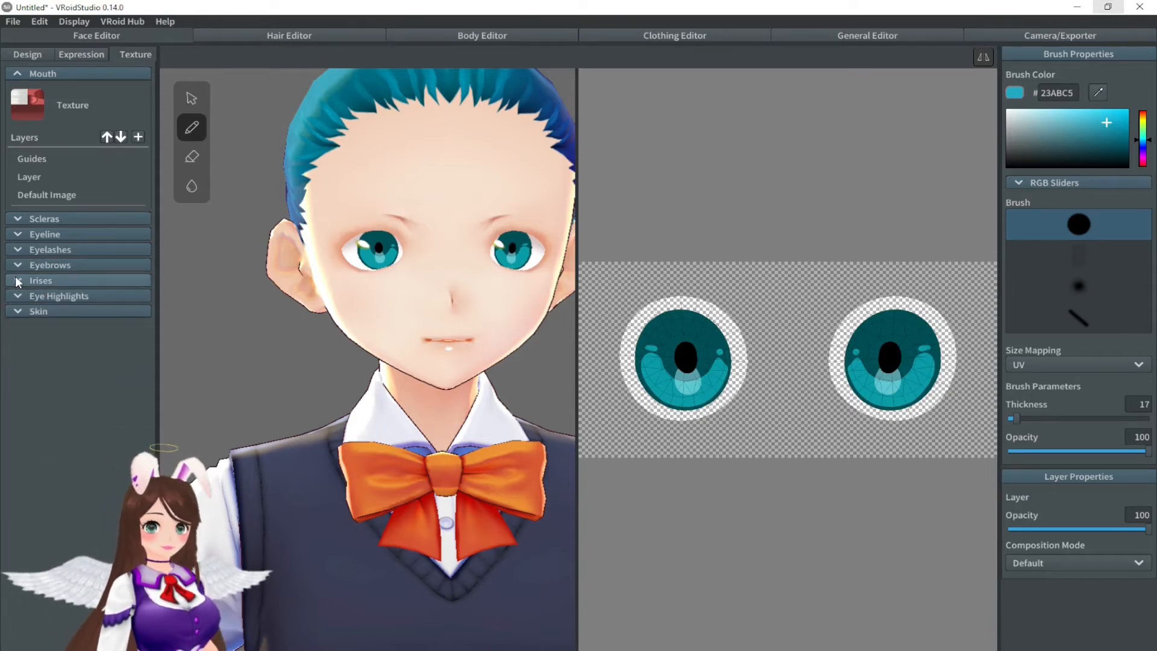
Step: Import the anime_highlight image into the Default Image layer of the eye highlights texture and collapse those settings
left_click(20, 297)
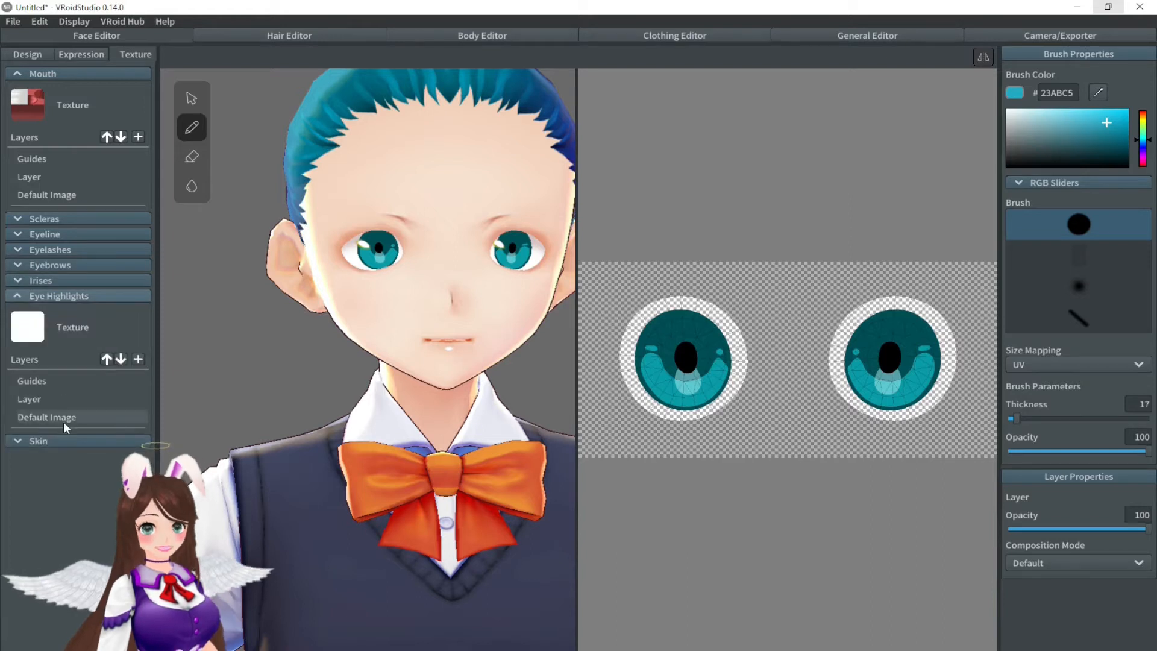
right_click(78, 417)
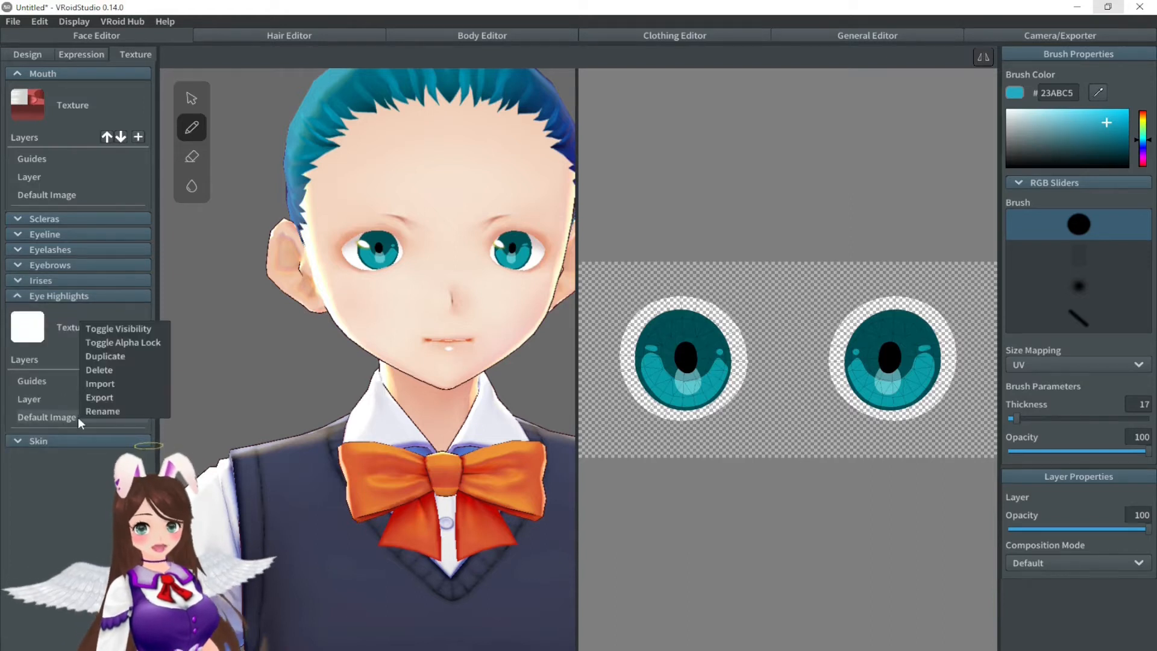
left_click(115, 385)
left_click(193, 144)
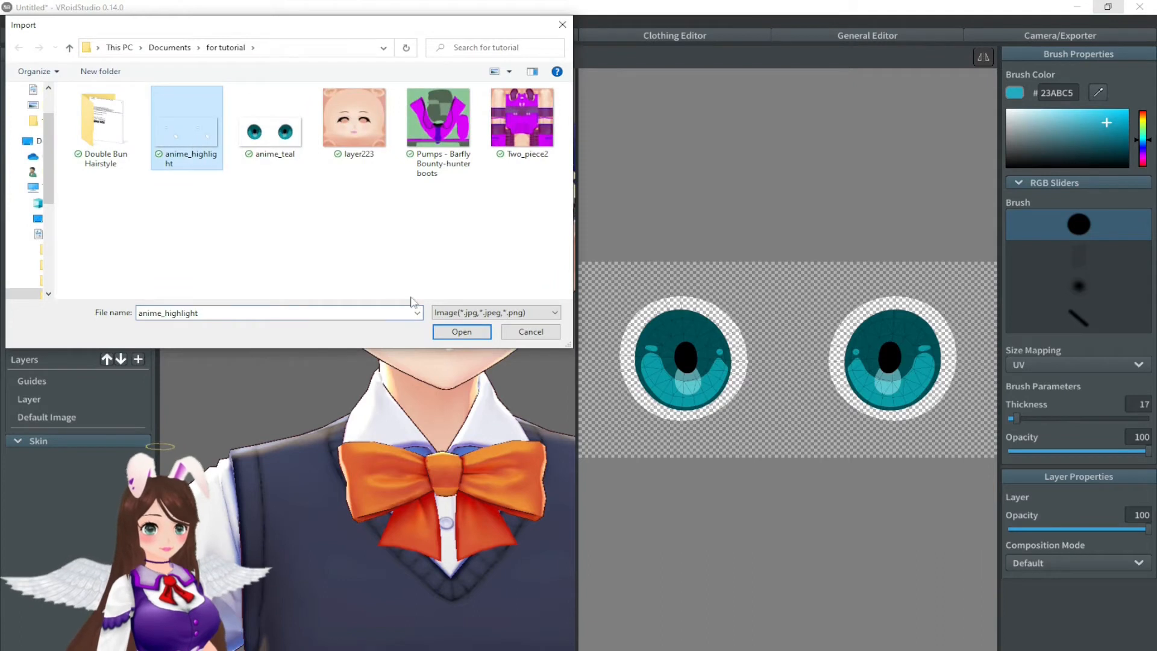
left_click(448, 331)
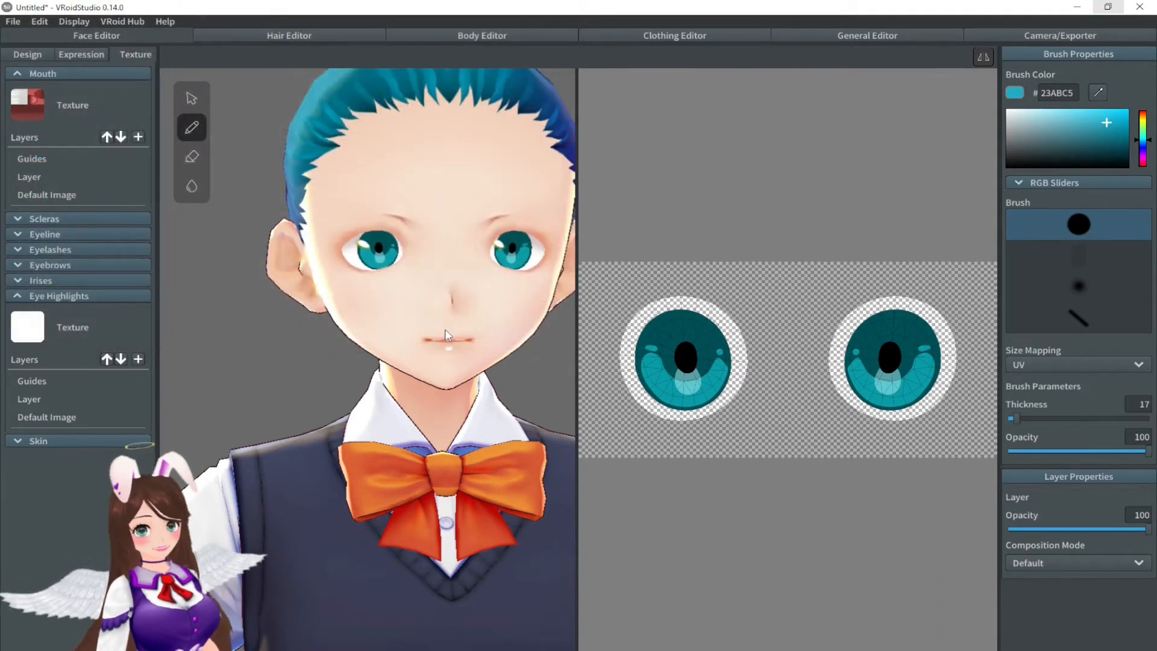
left_click(52, 400)
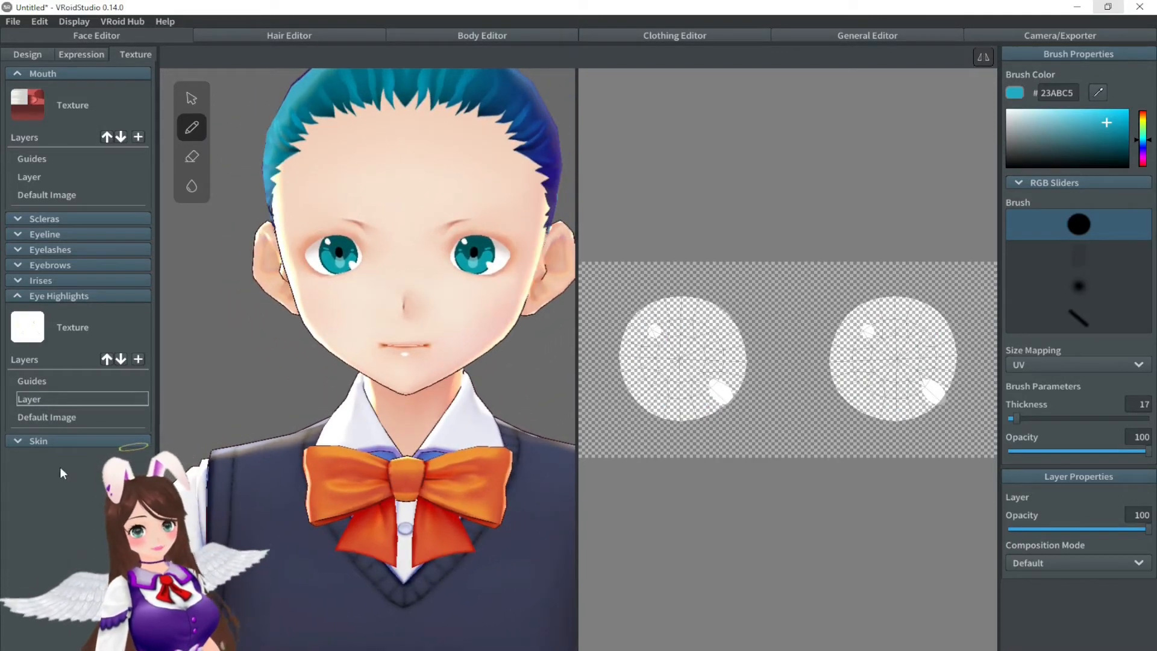
left_click(53, 298)
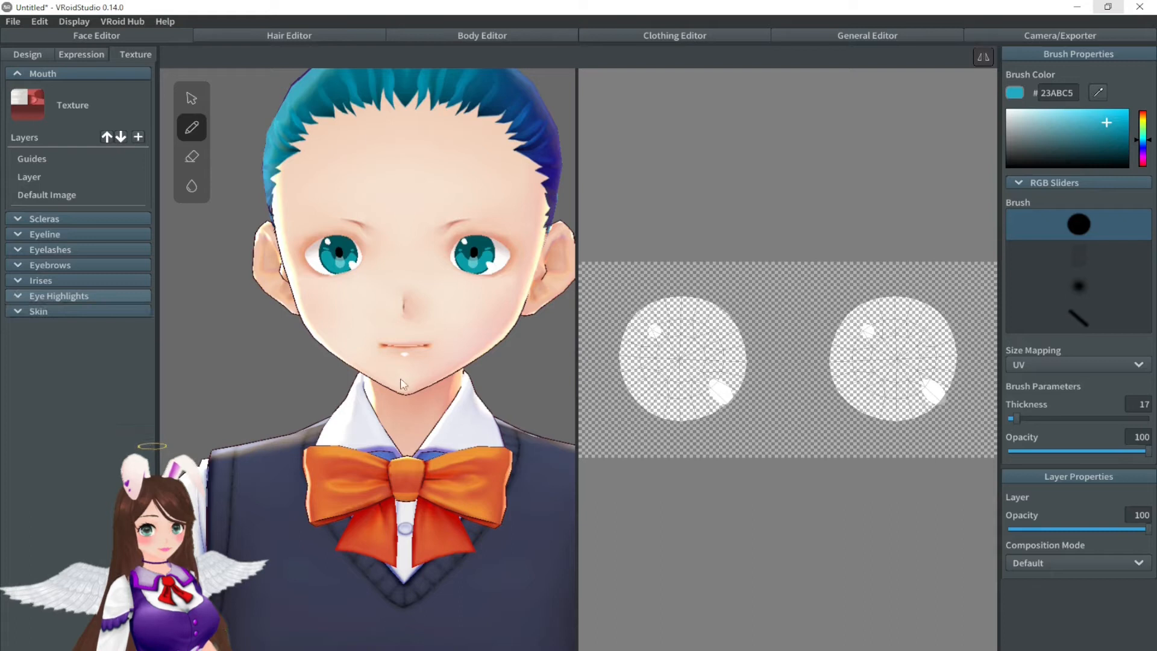
Step: Import the layer223 image into the Default Image layer of the face skin texture and collapse the skin settings
left_click(17, 311)
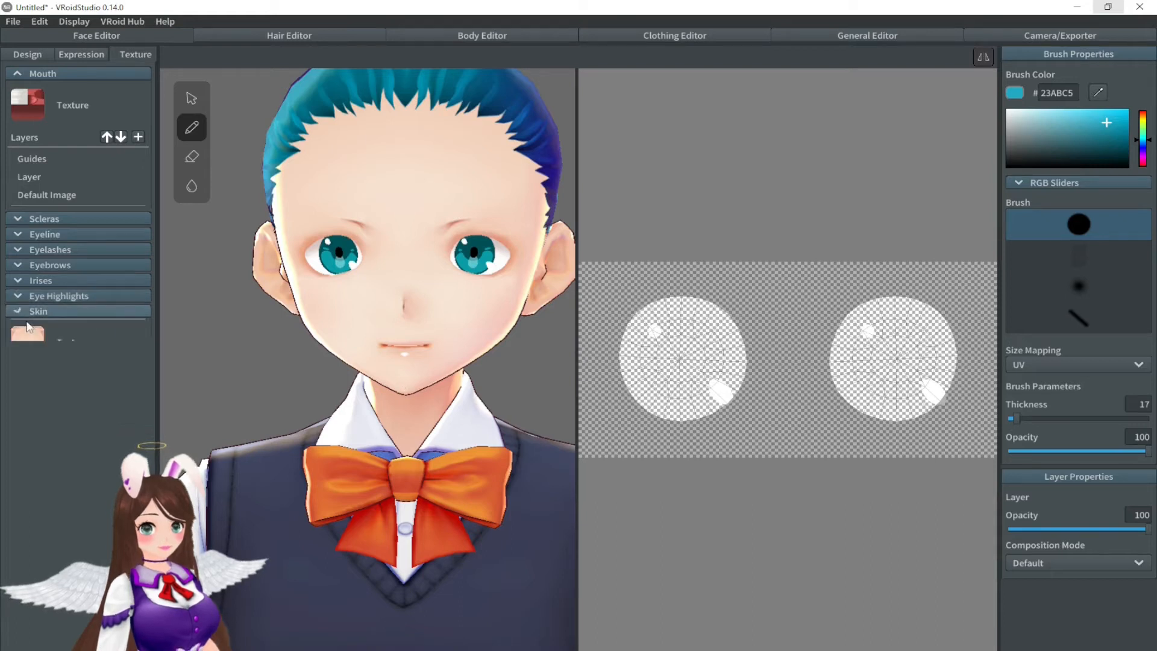
left_click(50, 488)
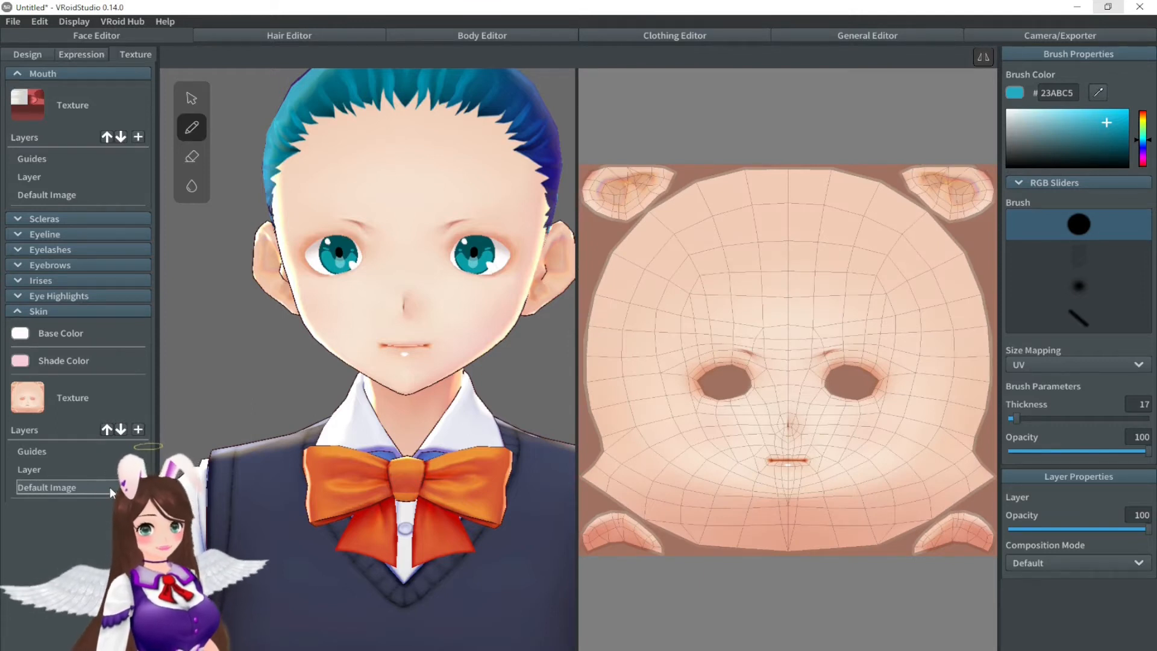
left_click(70, 450)
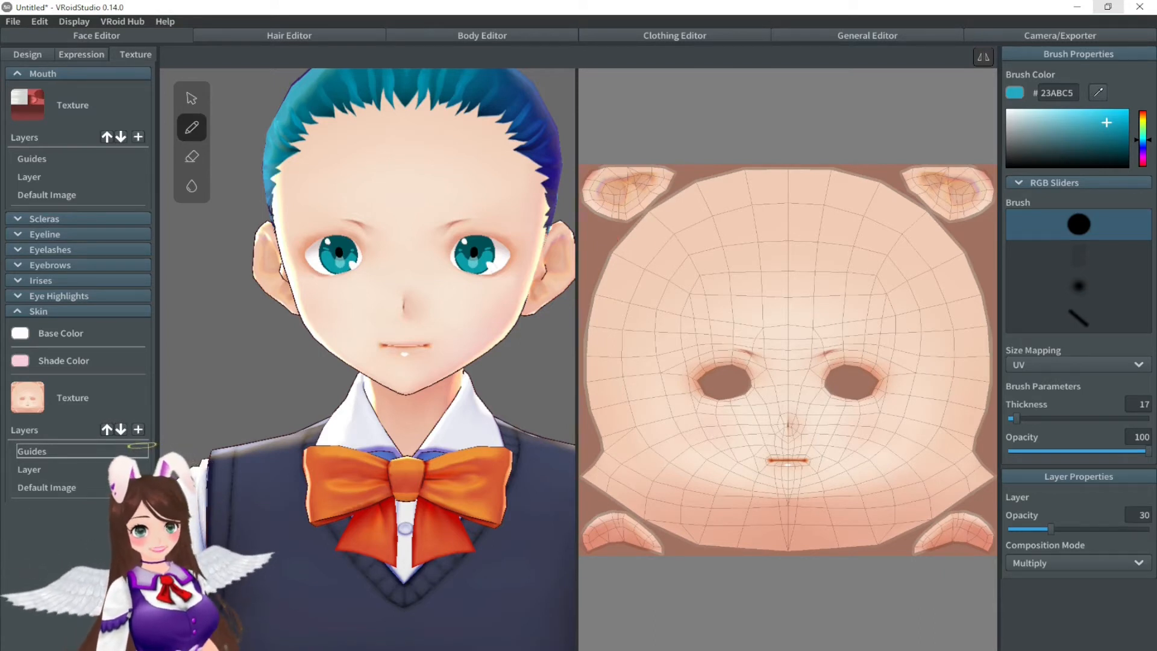
left_click(94, 487)
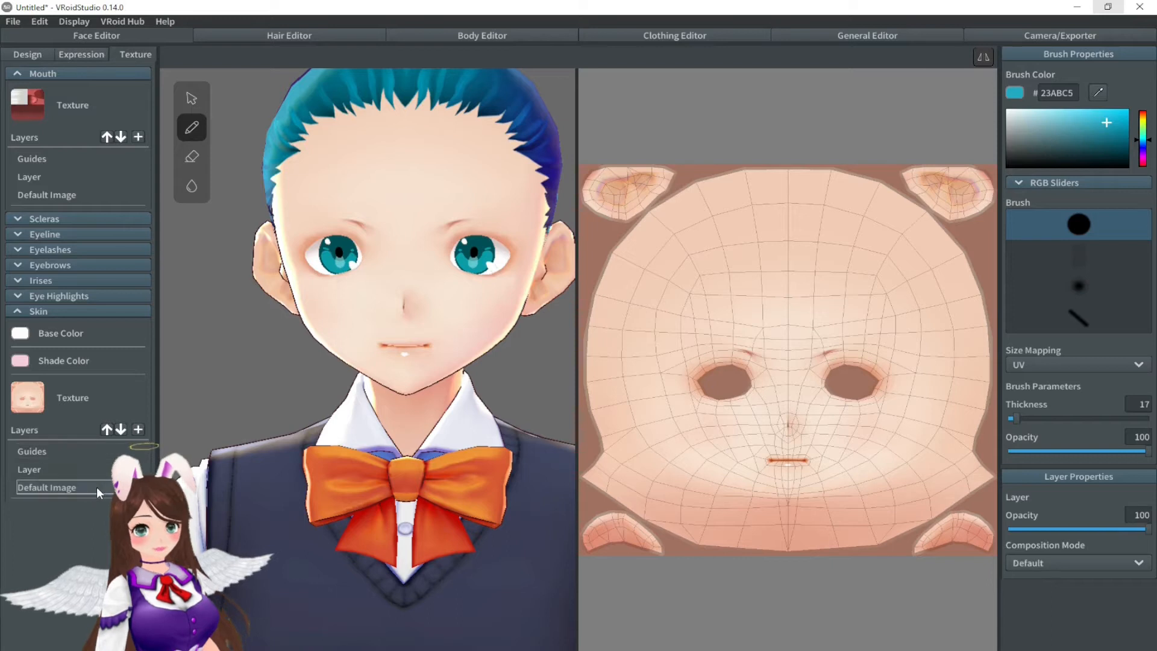
right_click(98, 487)
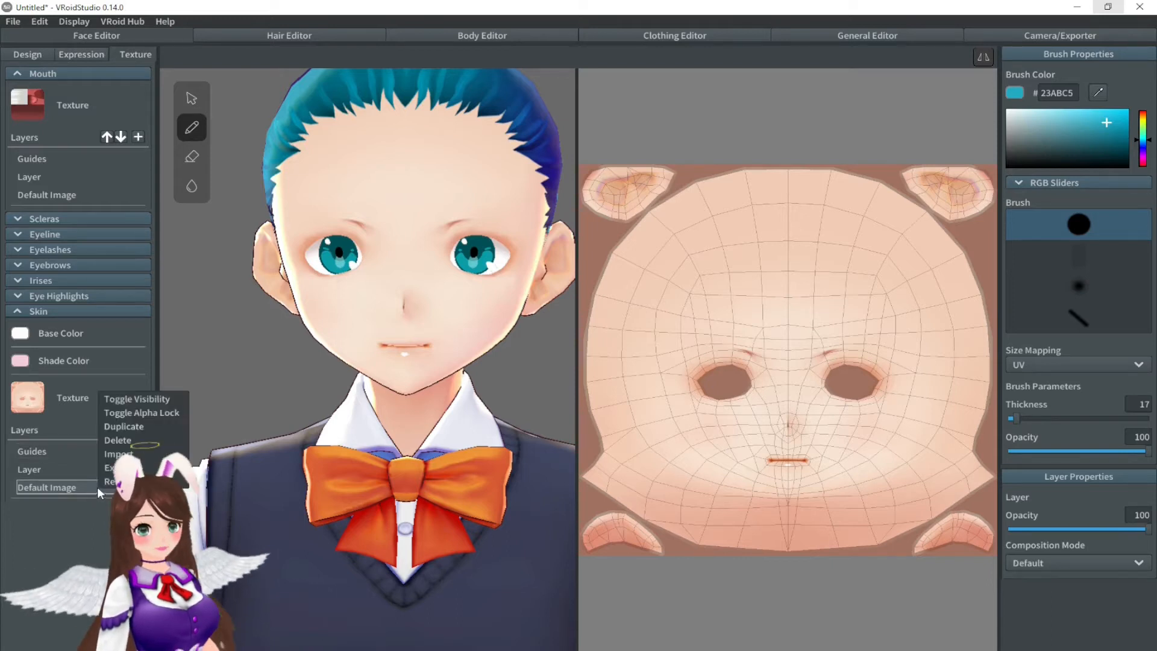
left_click(112, 464)
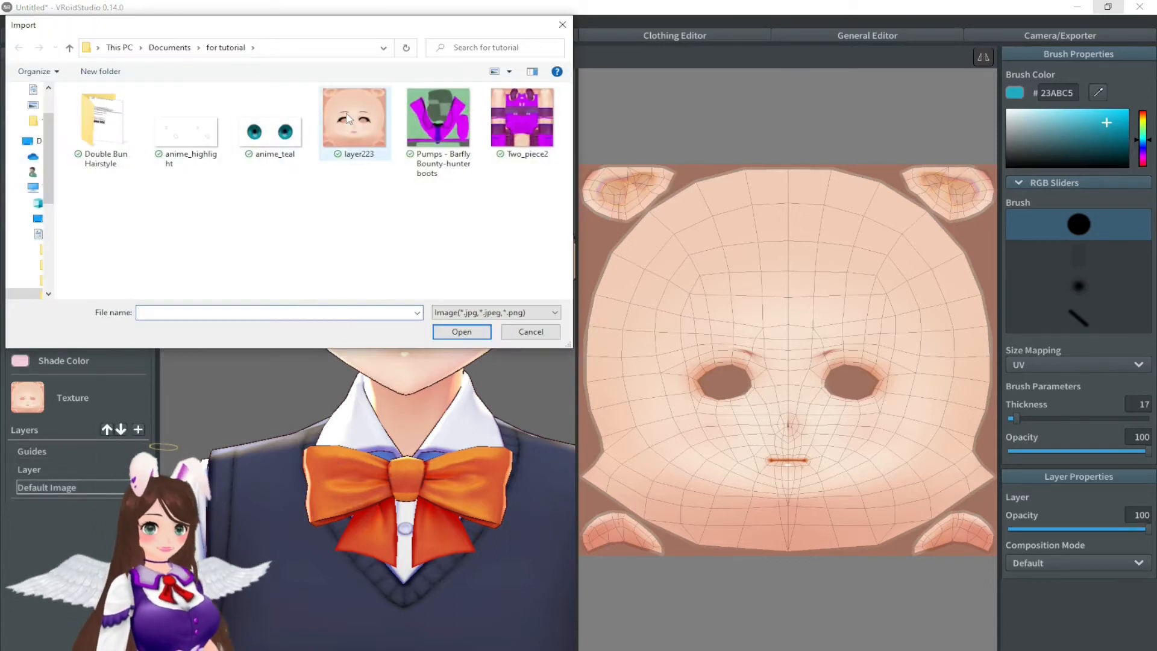
left_click(357, 129)
left_click(462, 331)
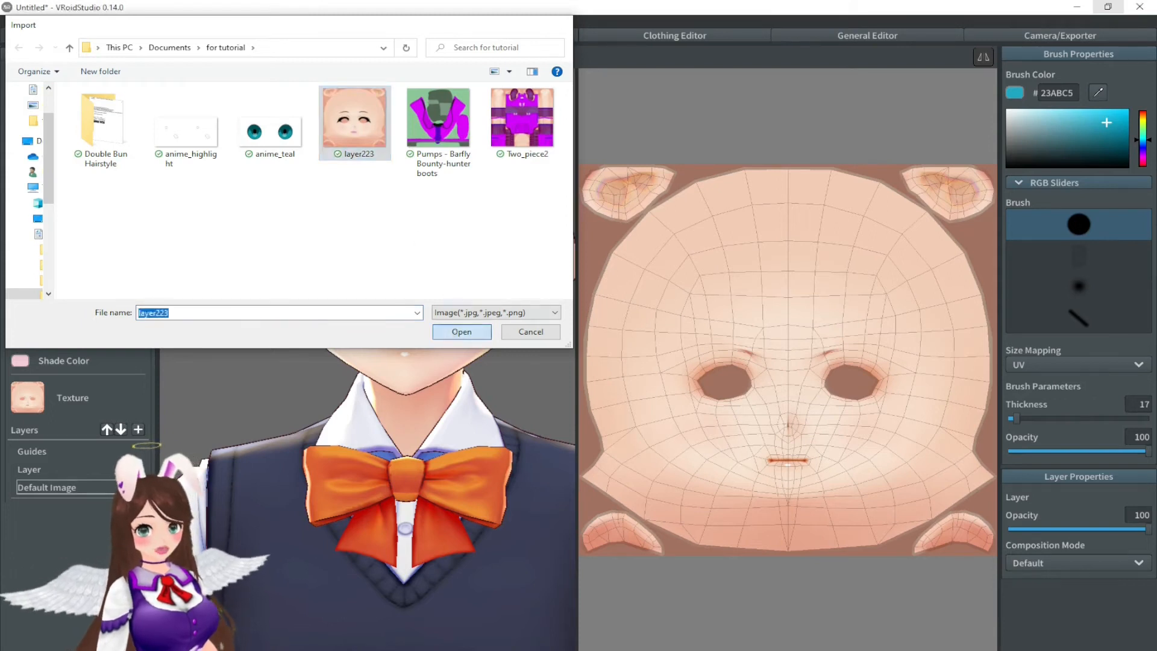
mouse_move(455, 318)
right_mouse_down()
mouse_move(222, 341)
mouse_move(400, 349)
mouse_move(470, 341)
mouse_move(434, 330)
mouse_move(468, 313)
mouse_move(476, 323)
right_mouse_up()
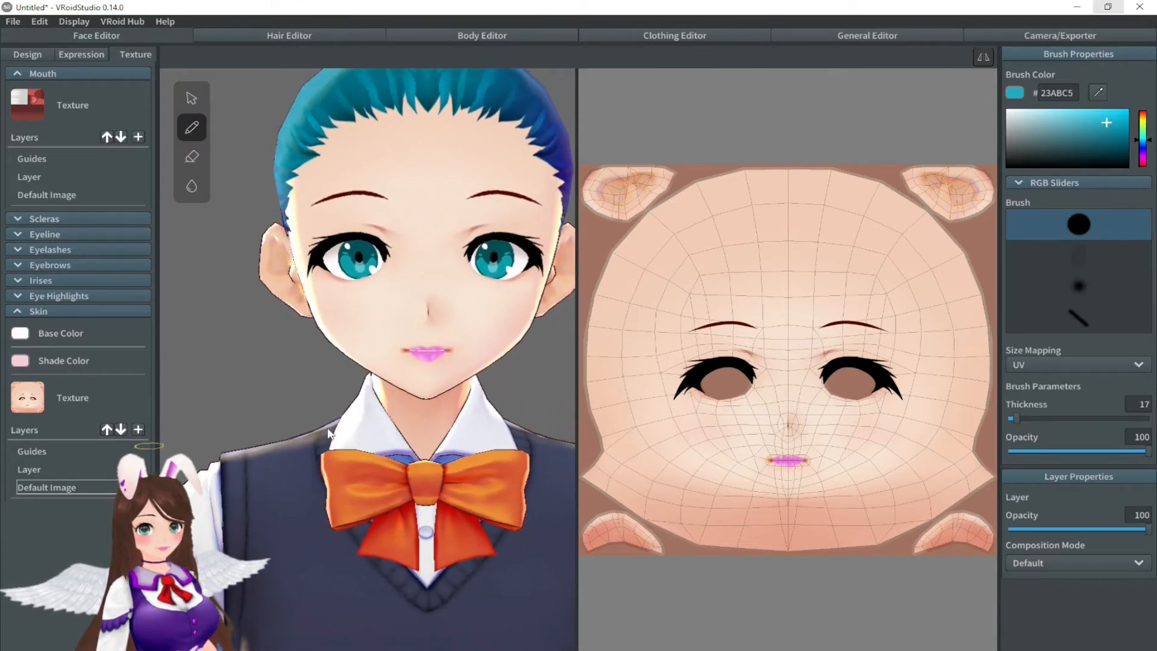
left_click(16, 310)
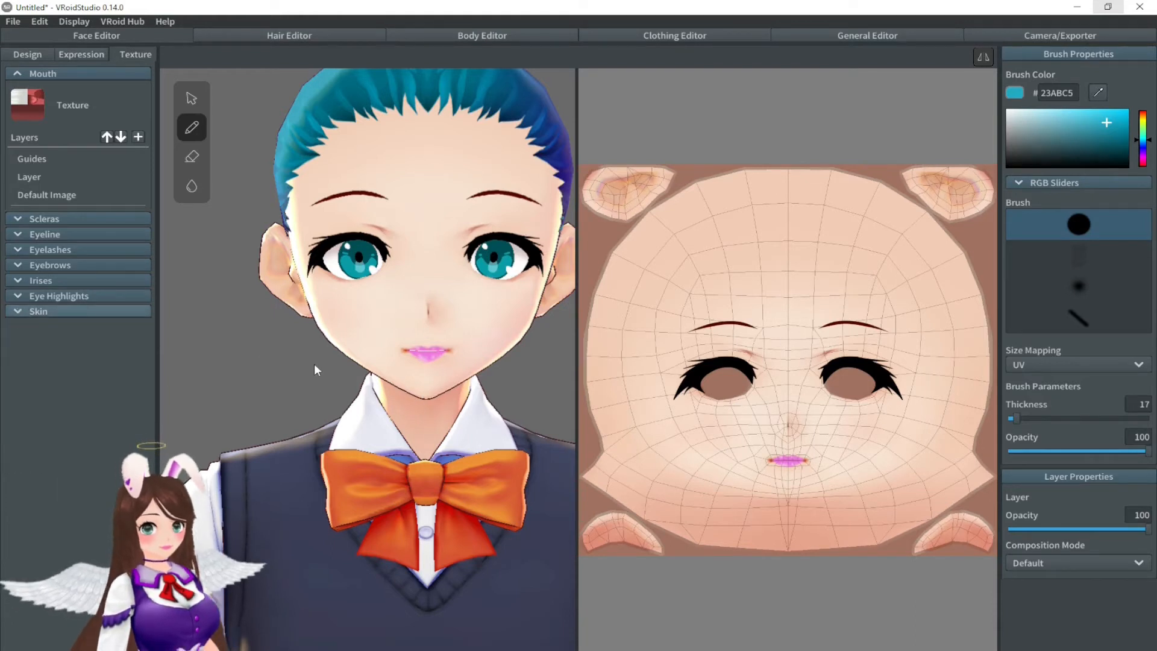
scroll(315, 358, "down", 3)
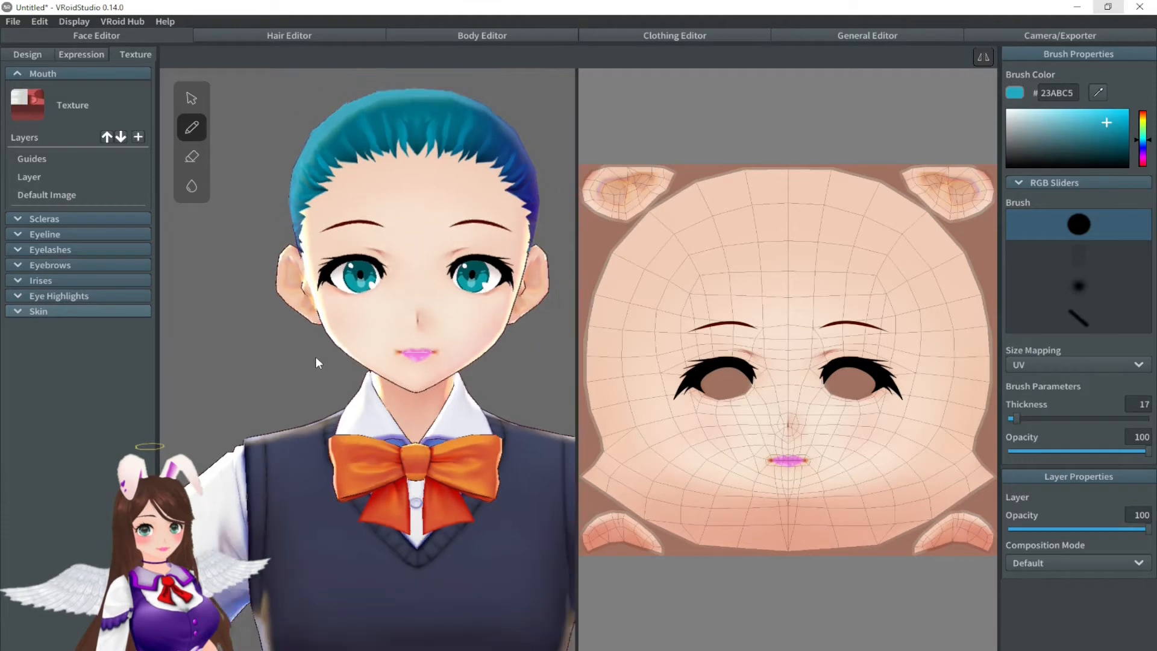
Step: Open the Hair Editor to work on the avatar's hairstyle
left_click(277, 36)
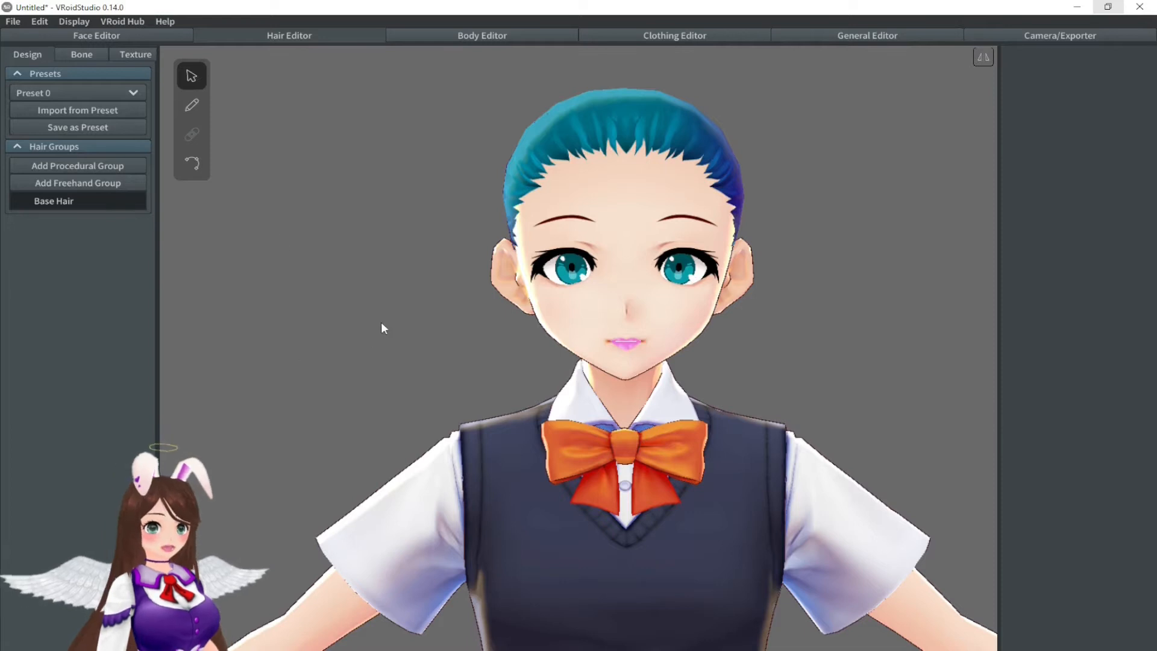
scroll(422, 316, "down", 2)
middle_click_drag(601, 287, 550, 278)
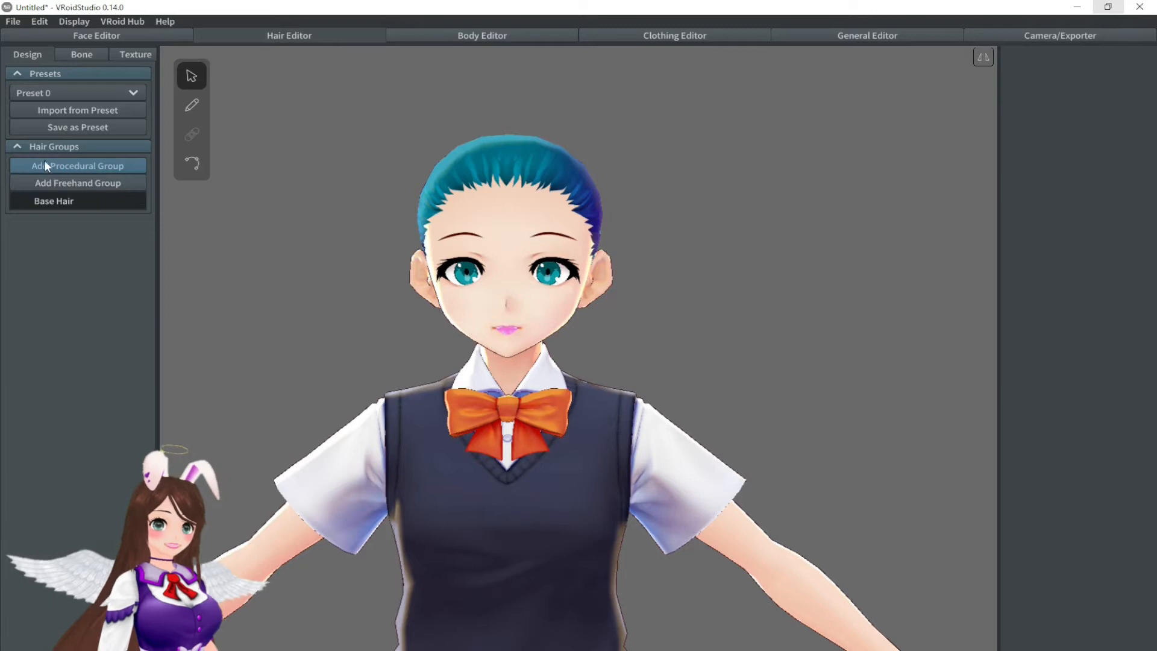
Step: Try out a procedural hair group with texture width 2.579 and hair width ratio 0.634, and delete it
left_click(74, 171)
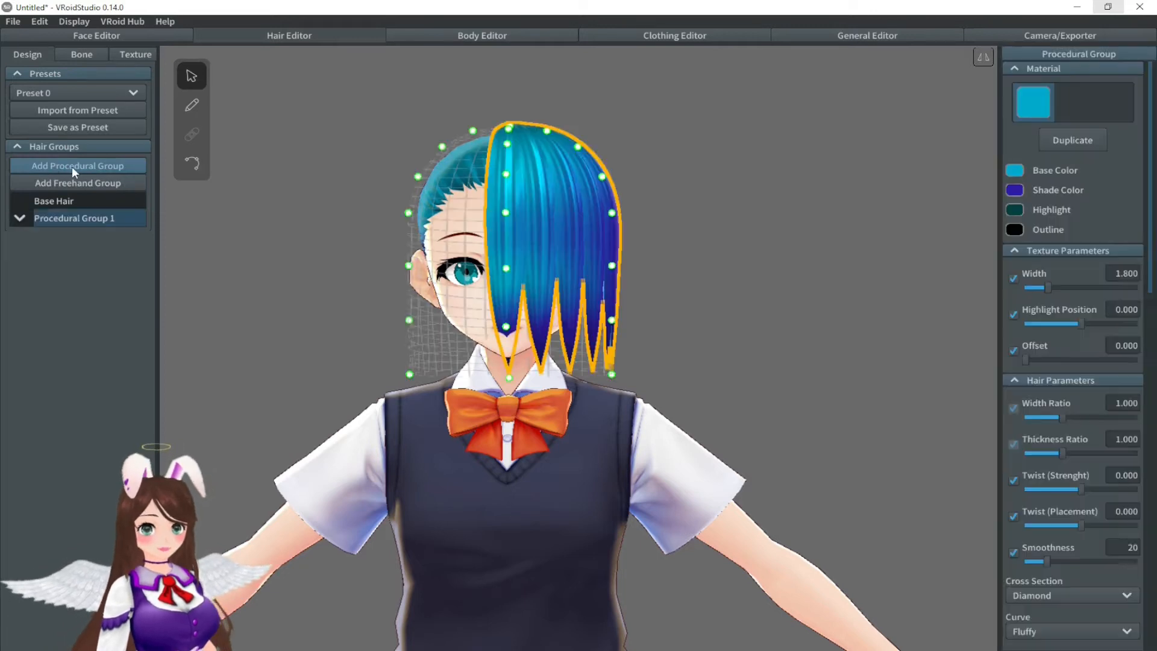
mouse_move(670, 364)
right_mouse_down()
mouse_move(598, 372)
mouse_move(667, 364)
mouse_move(655, 376)
right_mouse_up()
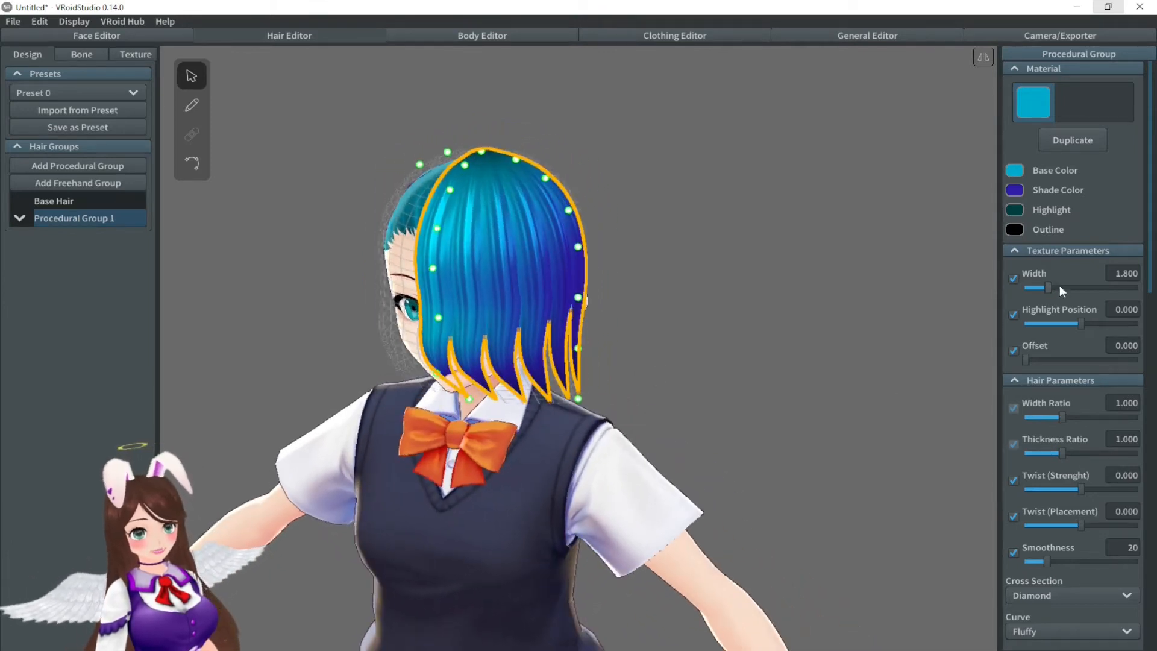
mouse_move(1062, 285)
left_mouse_down()
mouse_move(1080, 287)
mouse_move(1069, 289)
left_mouse_up()
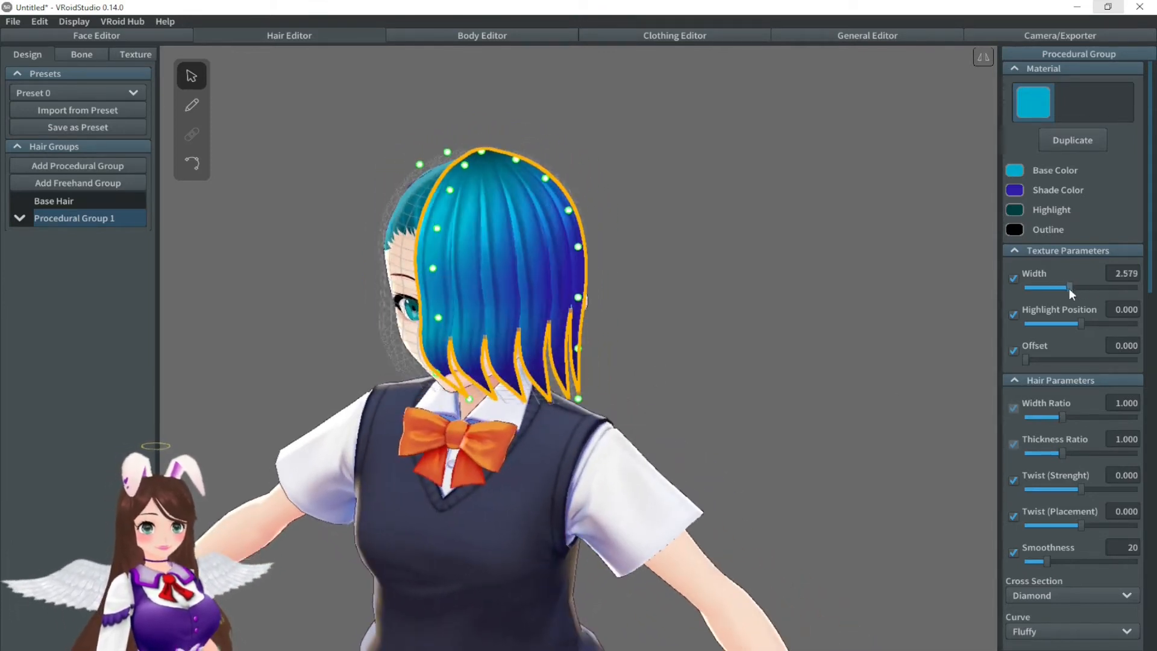
scroll(1039, 362, "down", 2)
mouse_move(1064, 331)
left_mouse_down()
mouse_move(1086, 330)
mouse_move(1049, 335)
left_mouse_up()
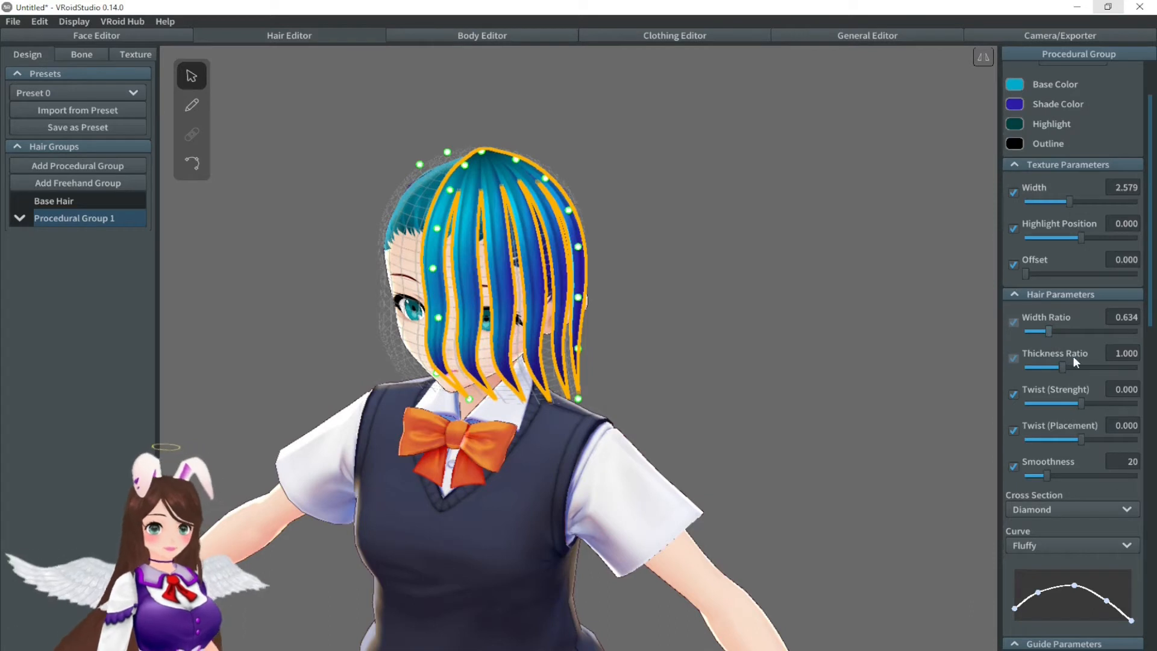
right_click(64, 216)
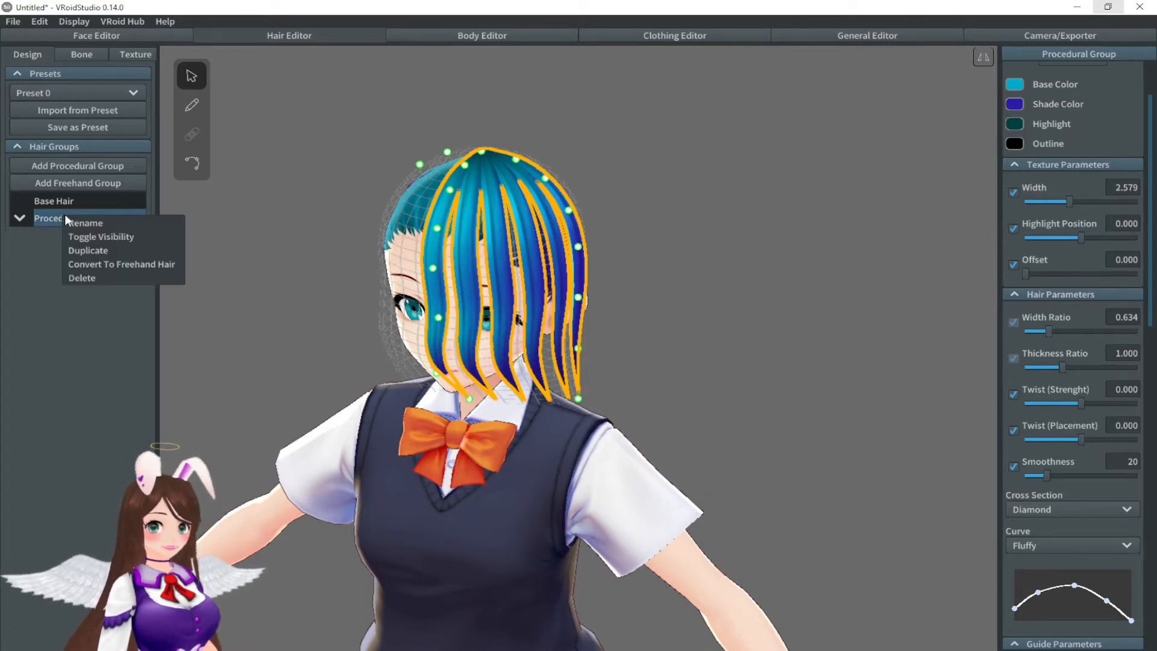
left_click(85, 276)
Step: Add a freehand hair group and make it the active hair group
left_click(86, 184)
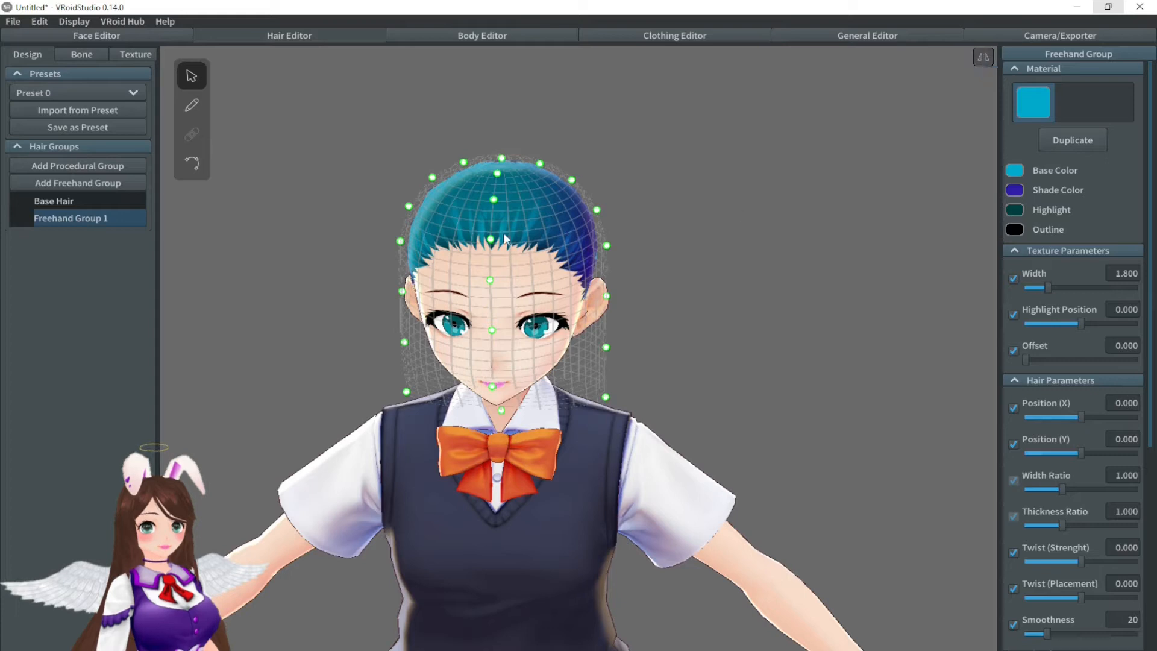
left_click(512, 198)
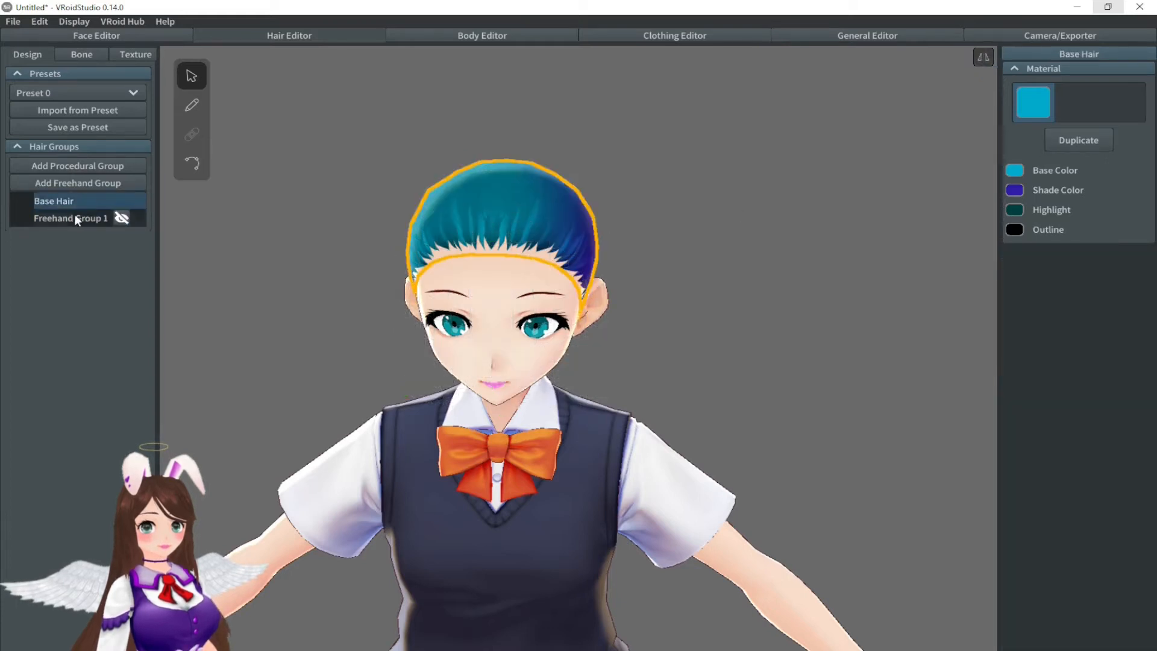
left_click(77, 220)
Step: Draw four mirrored pairs of hair strands with the Hair Brush over the forehead and both sides of the face
left_click(191, 106)
mouse_move(514, 176)
left_mouse_down()
mouse_move(540, 211)
mouse_move(551, 274)
mouse_move(505, 359)
left_mouse_up()
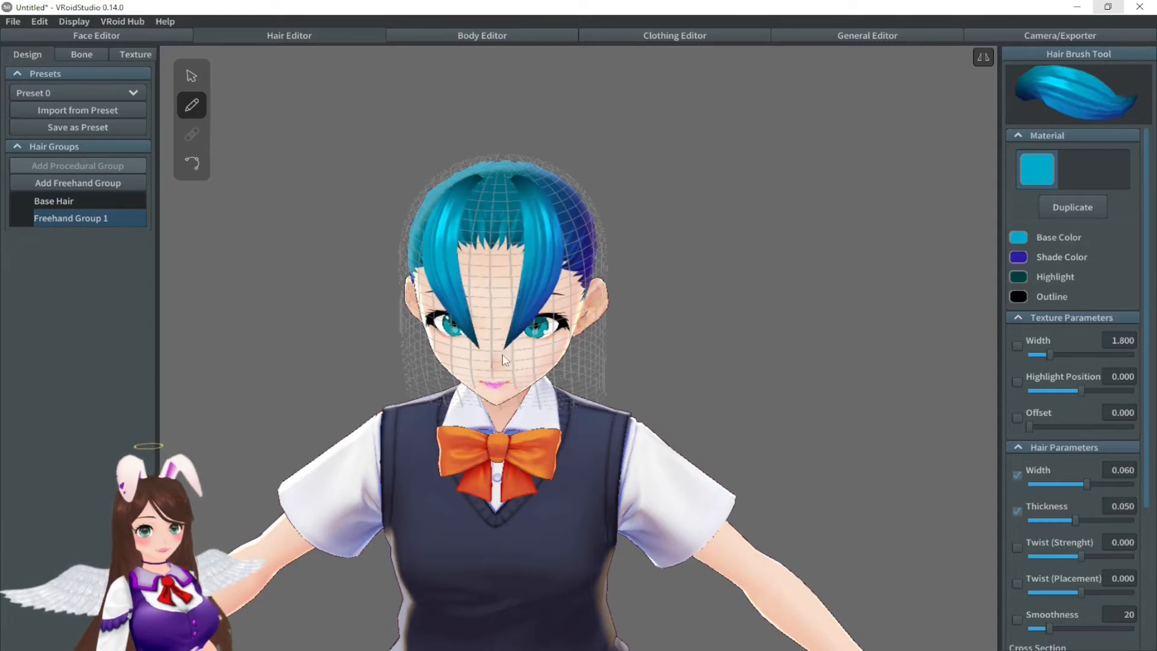
mouse_move(559, 201)
left_mouse_down()
mouse_move(578, 253)
mouse_move(572, 360)
left_mouse_up()
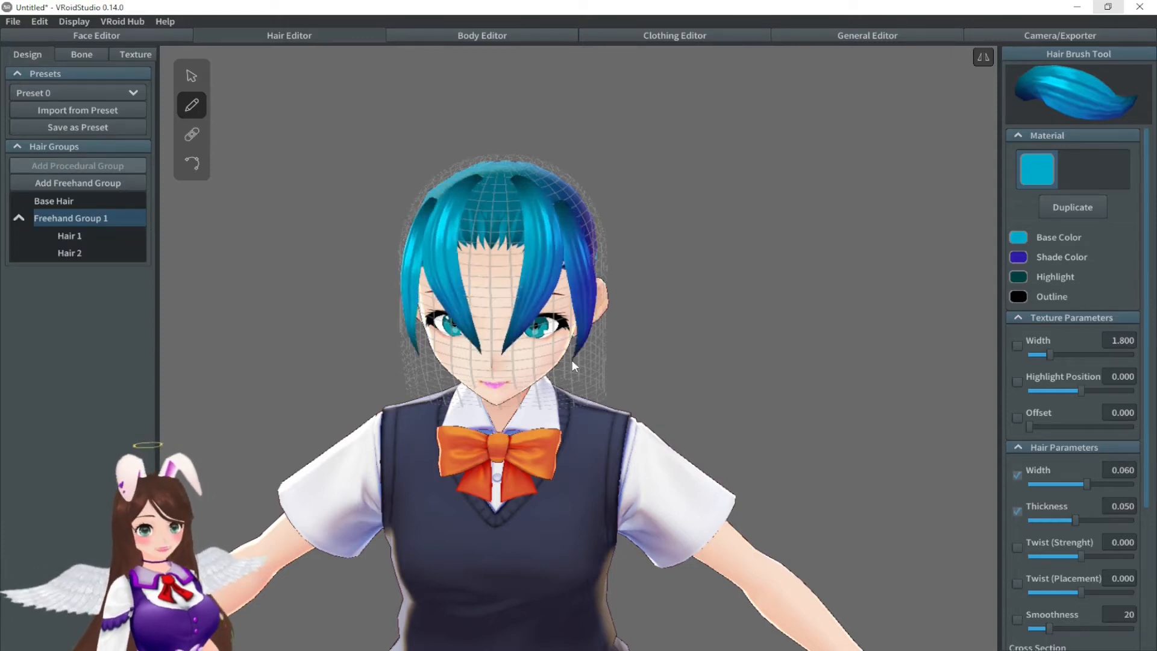
left_click_drag(464, 192, 476, 325)
left_click_drag(490, 219, 499, 306)
mouse_move(426, 221)
right_mouse_down()
mouse_move(445, 216)
mouse_move(396, 212)
mouse_move(425, 212)
right_mouse_up()
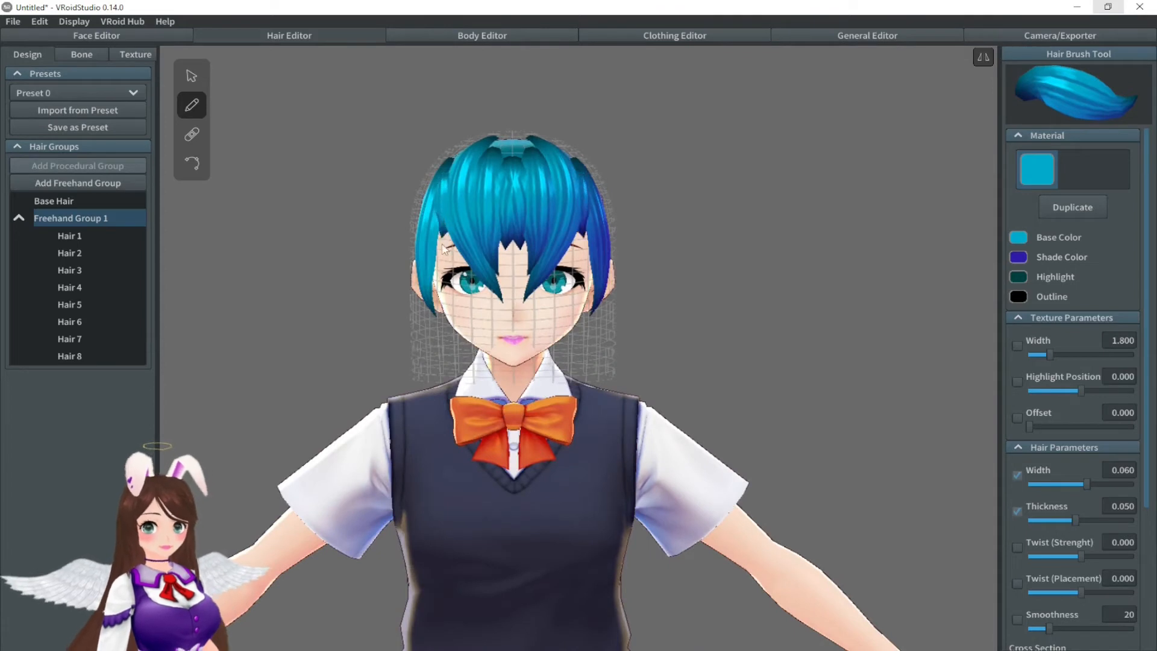
Step: Draw two more mirrored pairs of hair strands in the freehand group with the Hair Brush
left_click_drag(445, 259, 456, 292)
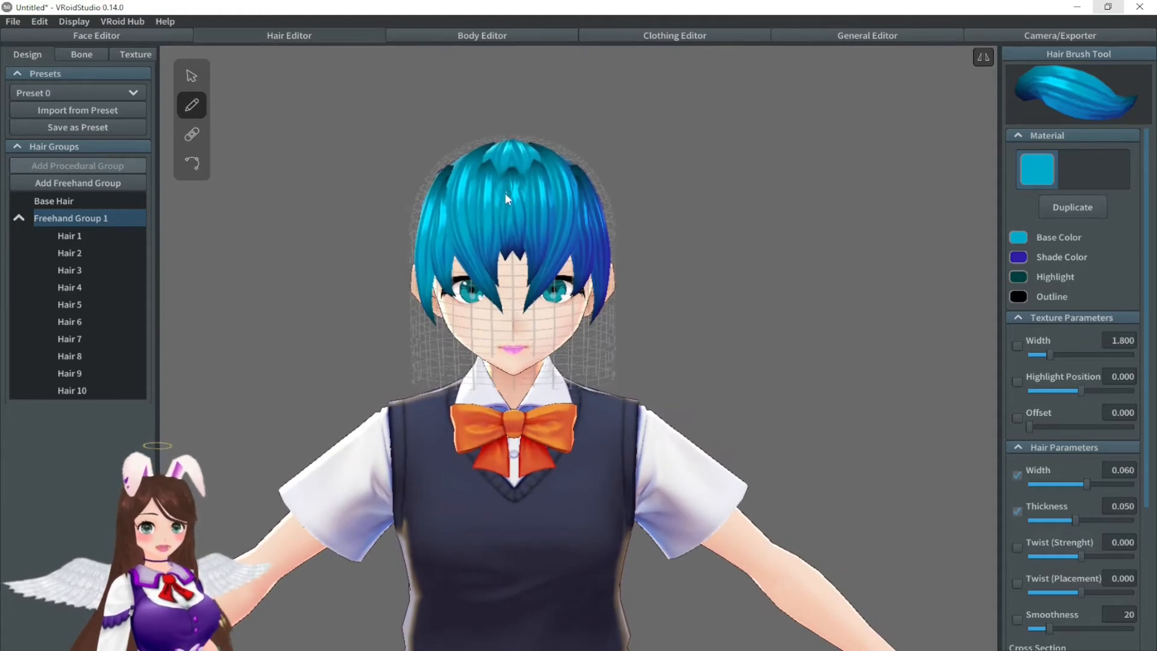
left_click_drag(506, 205, 512, 218)
mouse_move(712, 251)
right_mouse_down()
mouse_move(696, 251)
mouse_move(712, 250)
right_mouse_up()
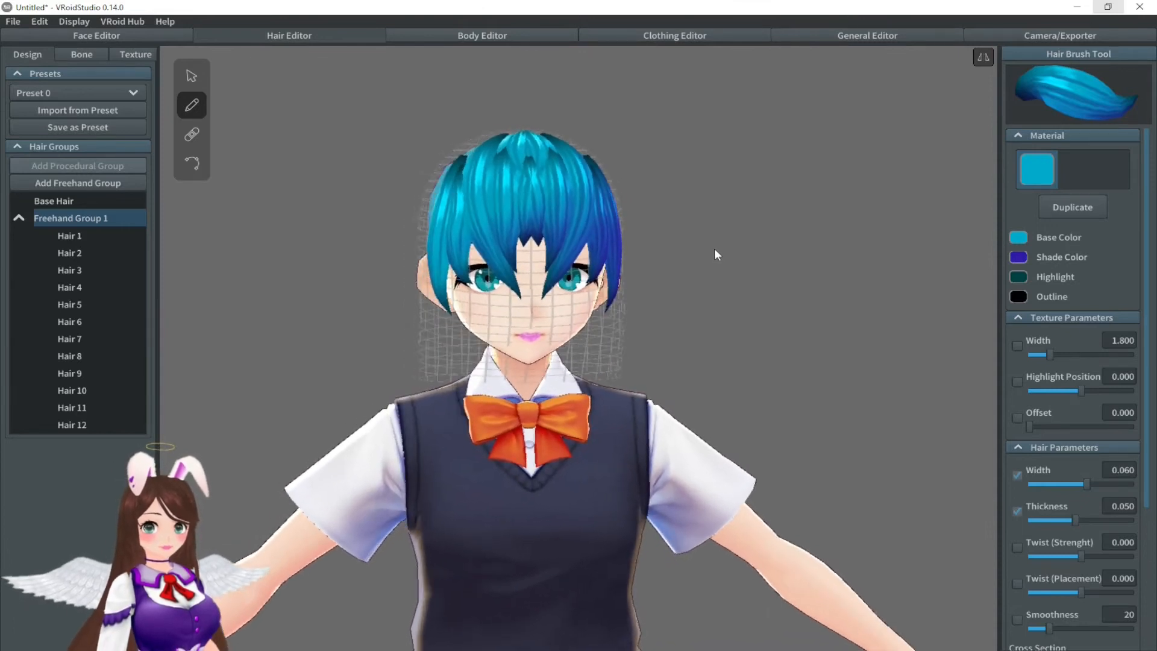
right_click(67, 218)
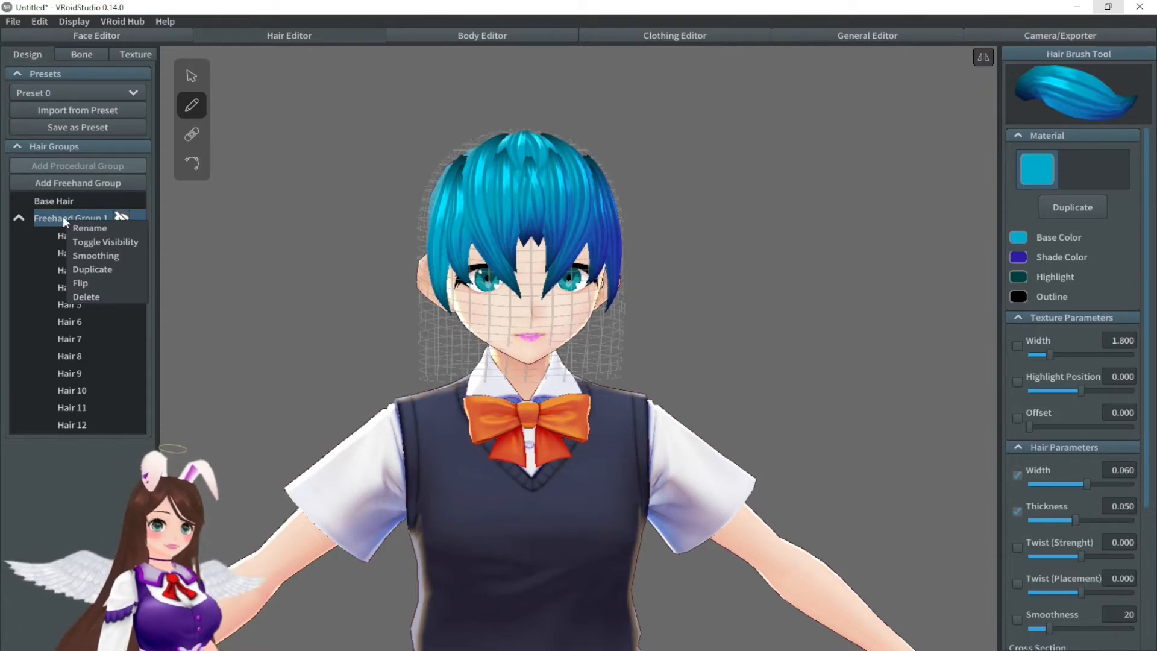
left_click(221, 219)
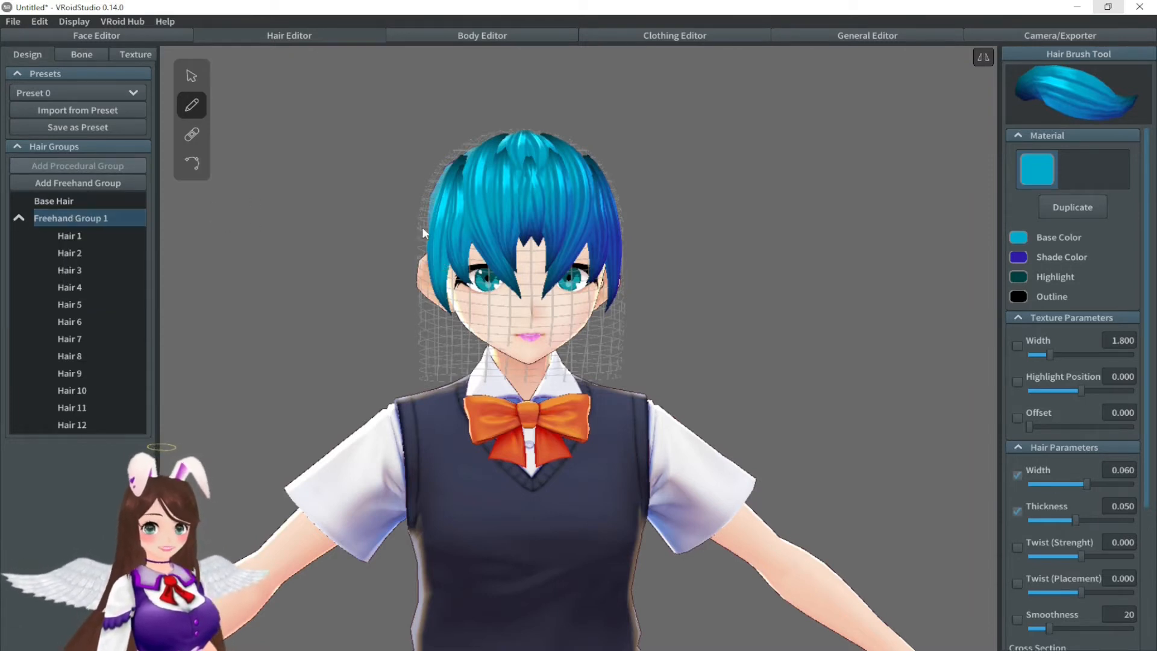
Step: Set the hair material's base color to green 1FC179 and its shade color to blue 2309BA
left_click(1020, 237)
mouse_move(959, 269)
left_mouse_down()
mouse_move(964, 292)
mouse_move(975, 291)
mouse_move(959, 278)
mouse_move(992, 301)
mouse_move(992, 281)
mouse_move(993, 303)
mouse_move(993, 293)
left_mouse_up()
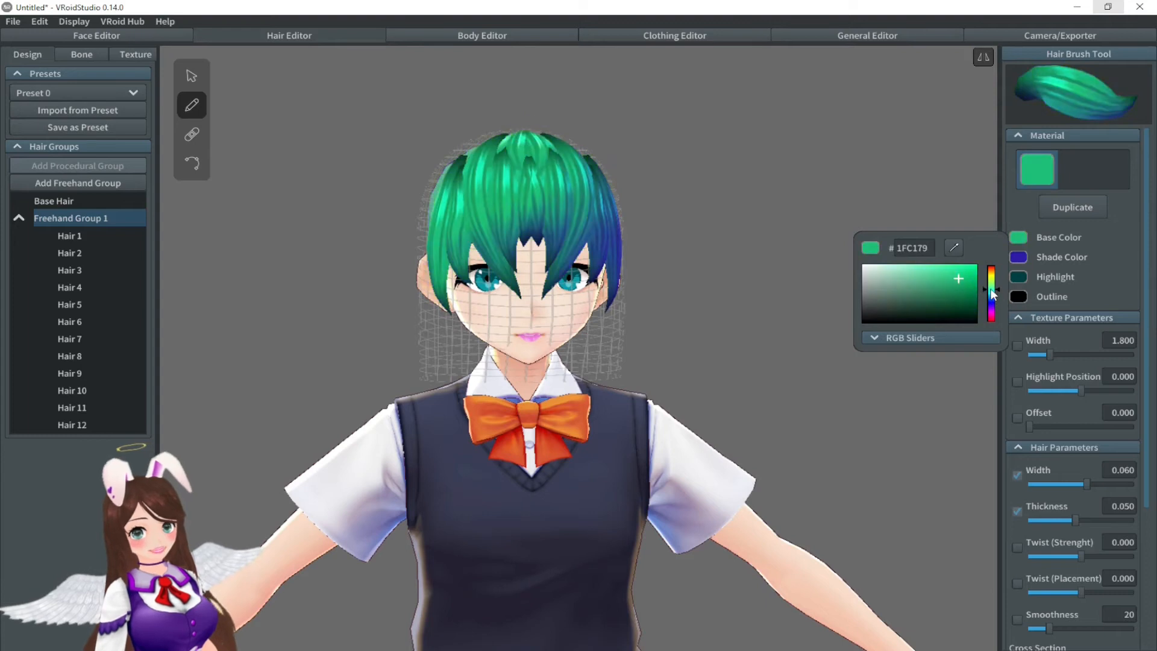
left_click(1020, 260)
left_click(1017, 262)
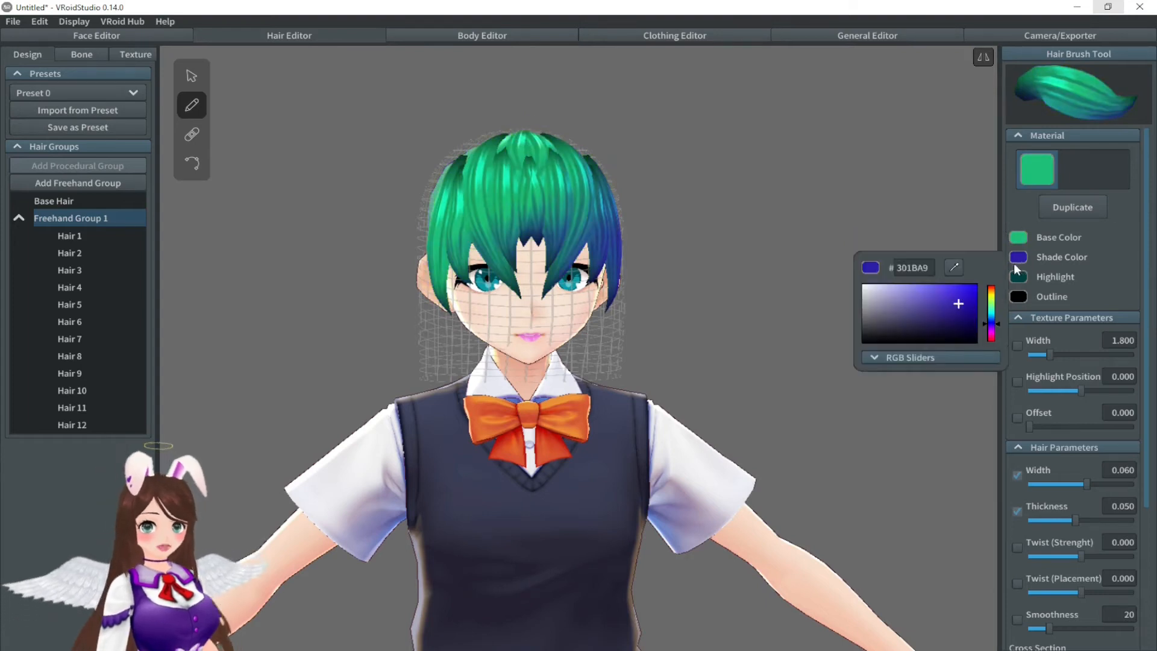
mouse_move(955, 305)
left_mouse_down()
mouse_move(916, 299)
mouse_move(963, 325)
mouse_move(972, 301)
left_mouse_up()
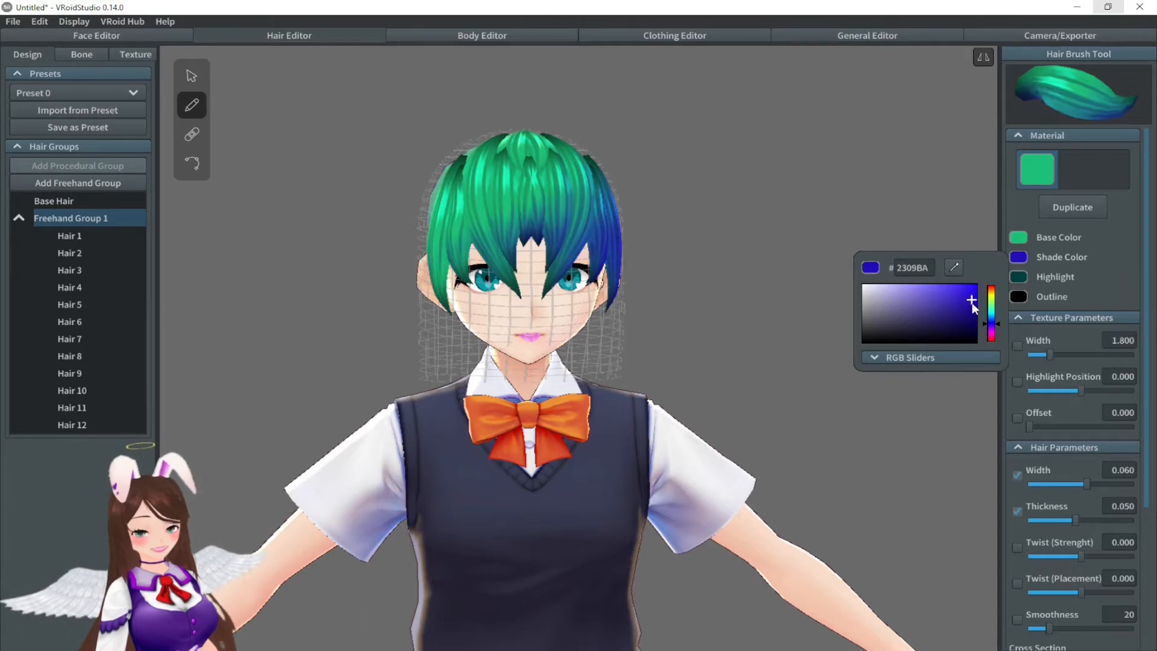
left_click(909, 194)
mouse_move(906, 207)
right_mouse_down()
mouse_move(876, 208)
mouse_move(899, 215)
right_mouse_up()
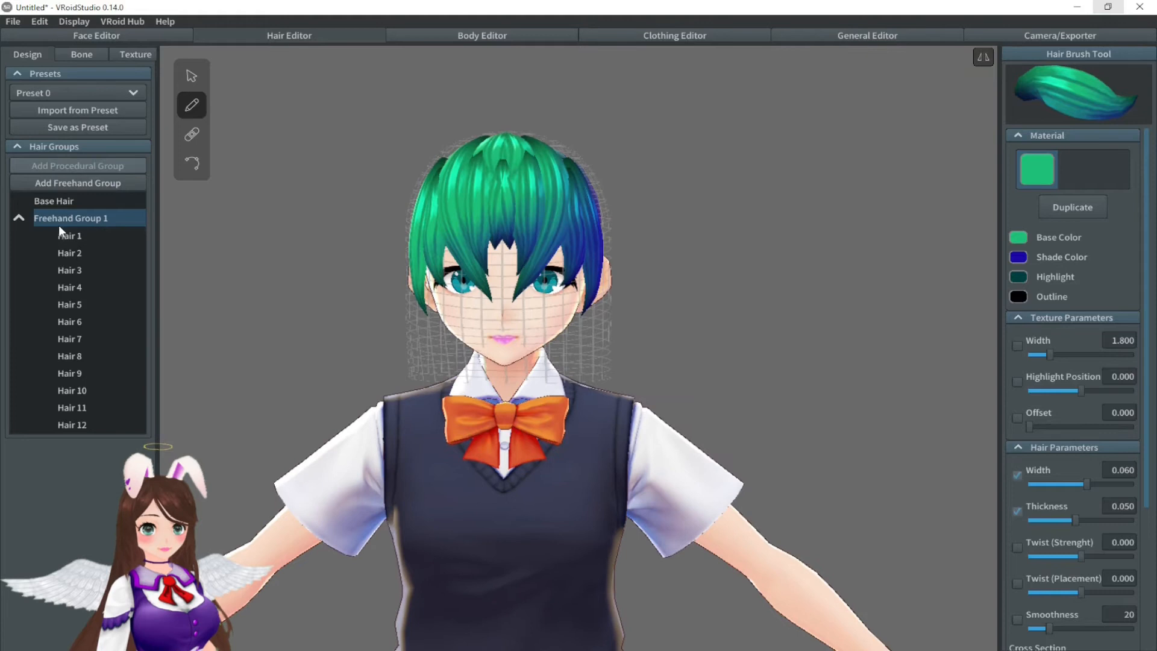
Step: Delete the freehand hair group with its strands and hide the base hair
right_click(63, 223)
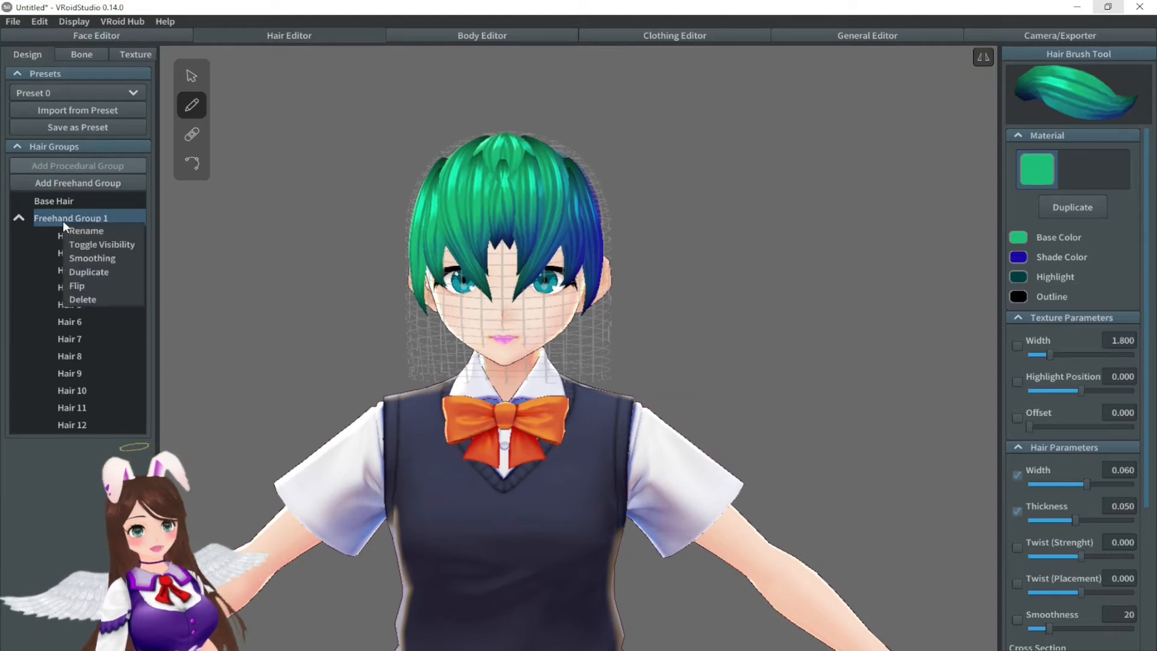
left_click(94, 297)
mouse_move(68, 201)
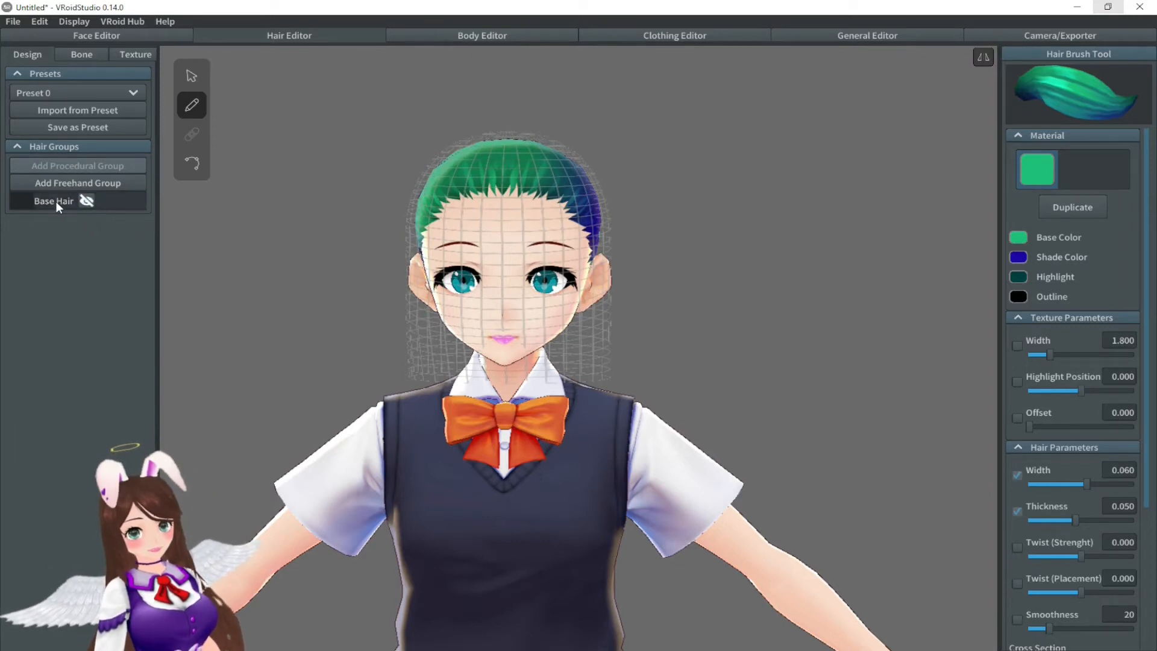
left_click(87, 200)
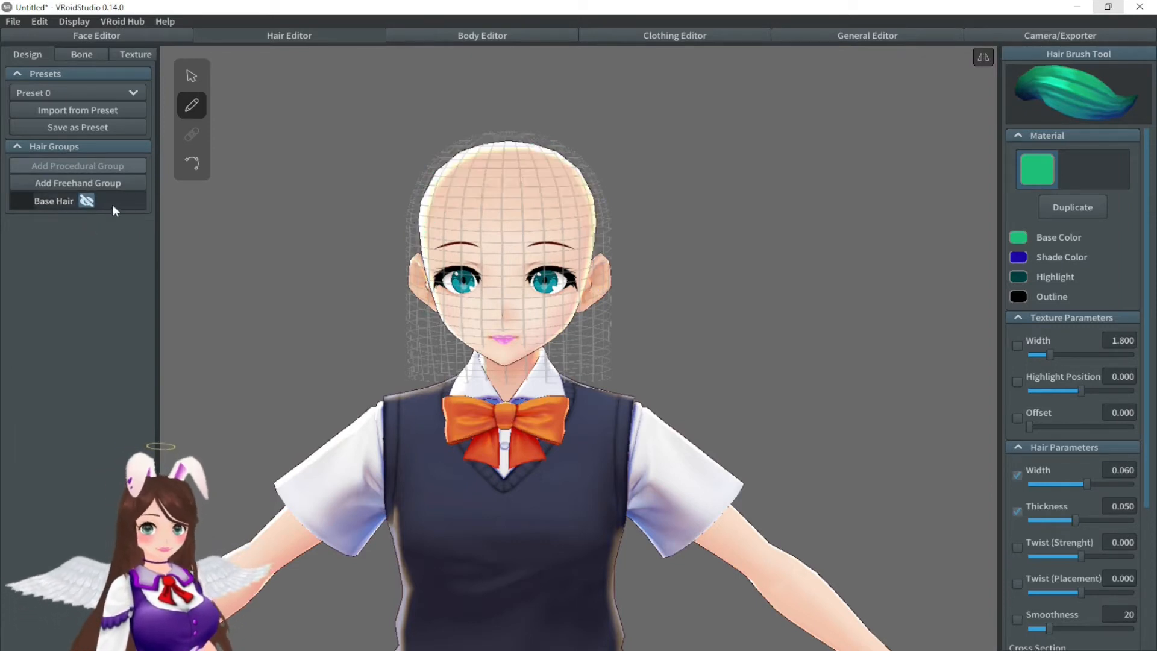
left_click(190, 75)
mouse_move(306, 241)
right_mouse_down()
mouse_move(376, 243)
mouse_move(309, 242)
right_mouse_up()
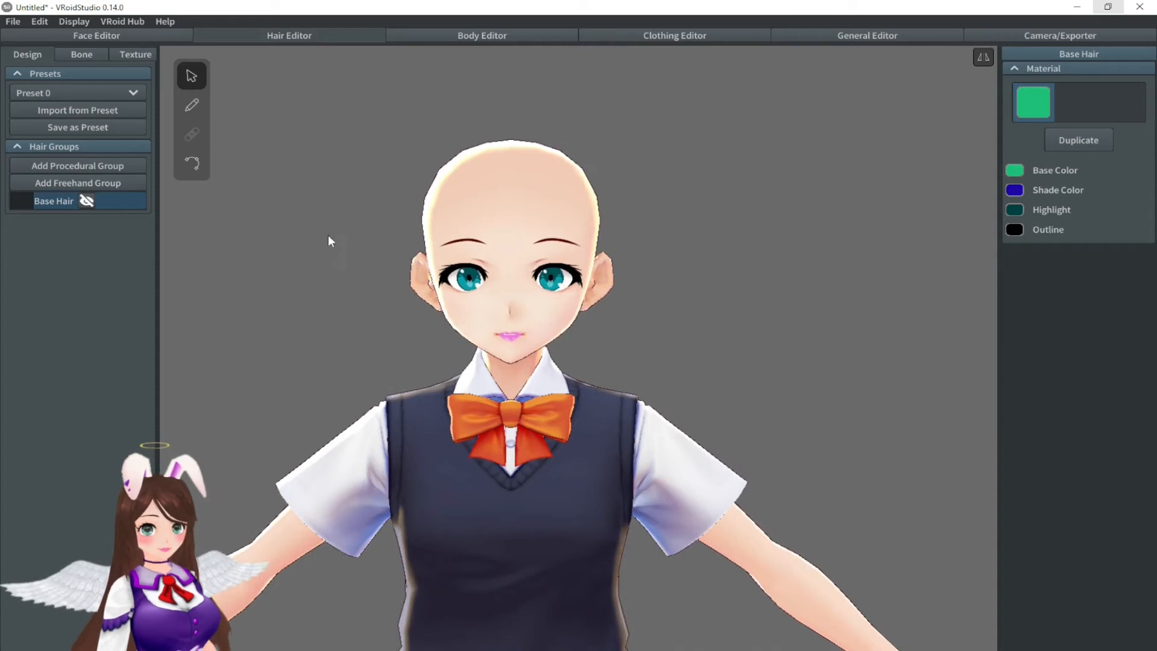
Step: Import the hair preset preset7 and hide its Thin extra strands group
left_click(94, 94)
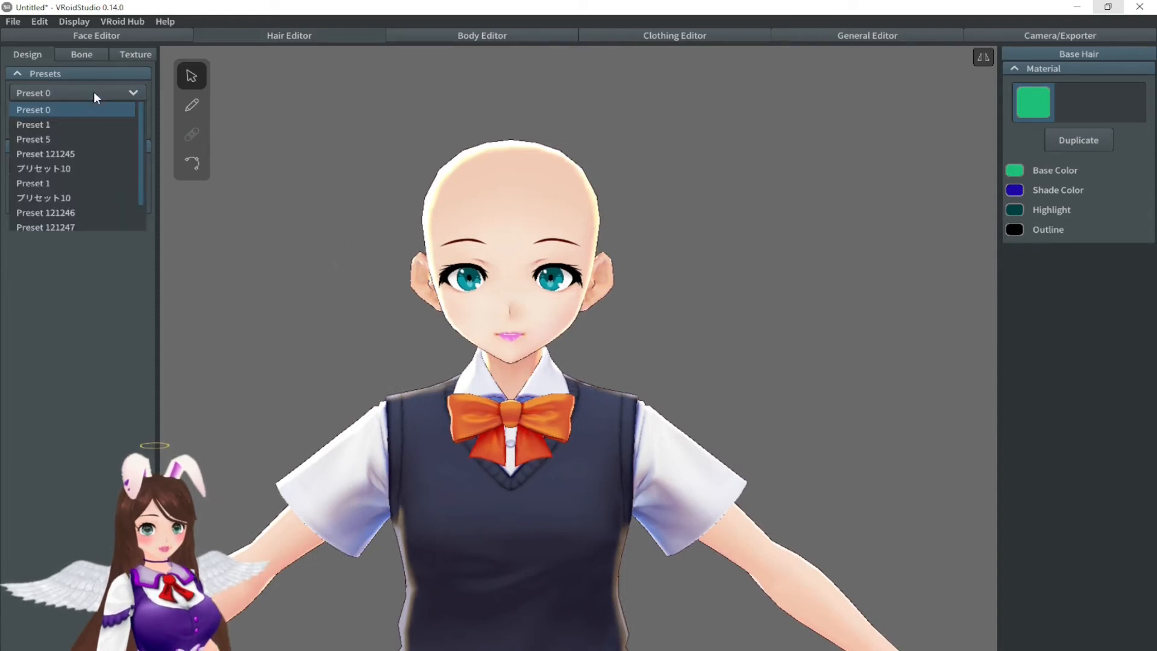
scroll(66, 173, "down", 1)
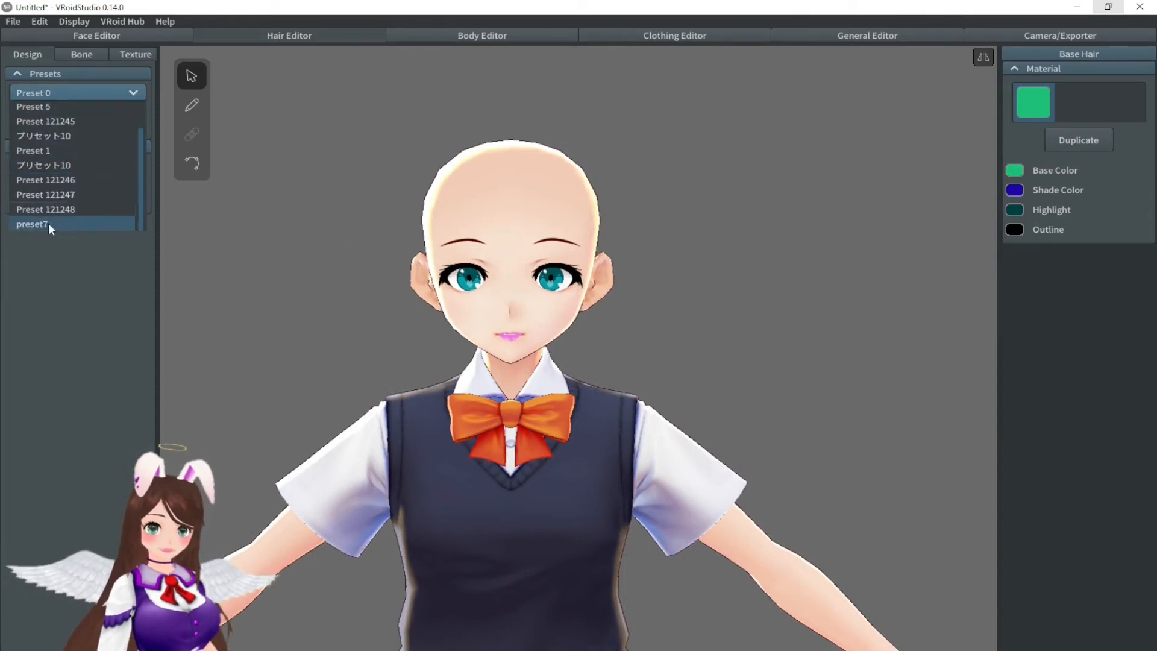
left_click(70, 224)
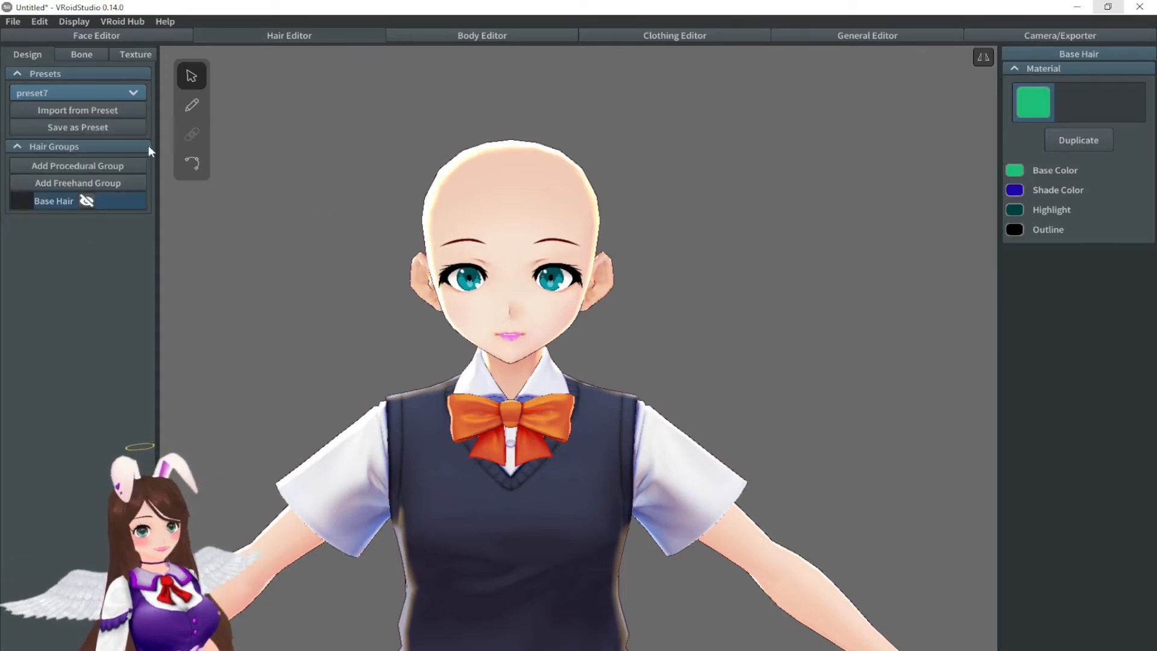
left_click(107, 111)
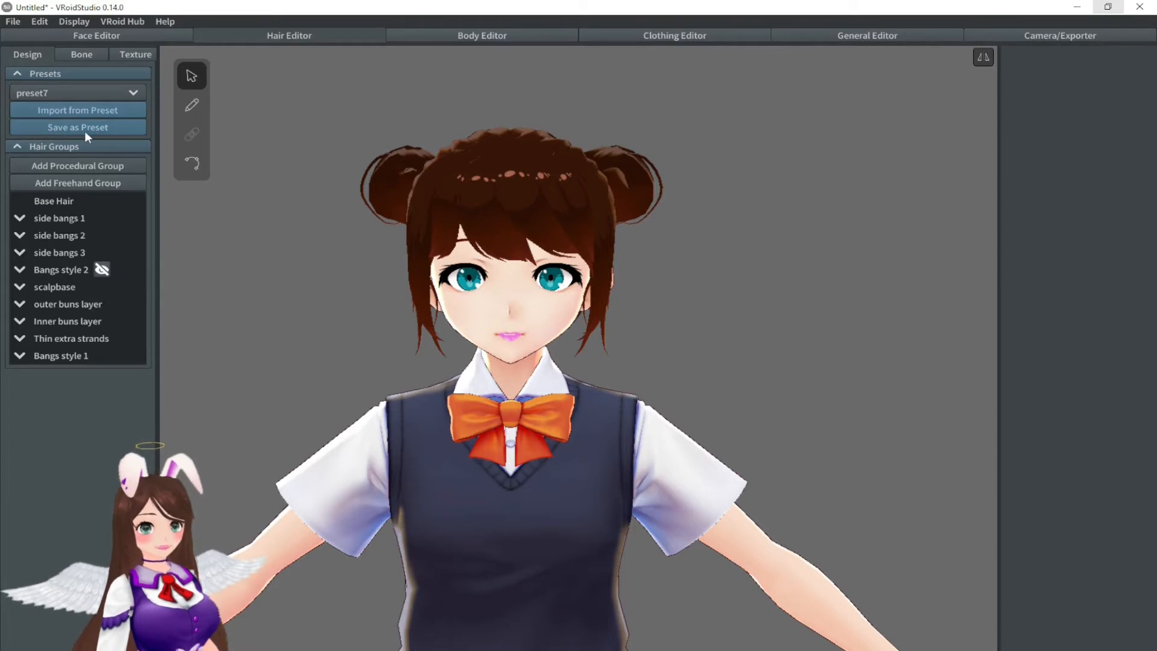
mouse_move(332, 177)
right_mouse_down()
mouse_move(376, 191)
mouse_move(391, 182)
mouse_move(333, 181)
right_mouse_up()
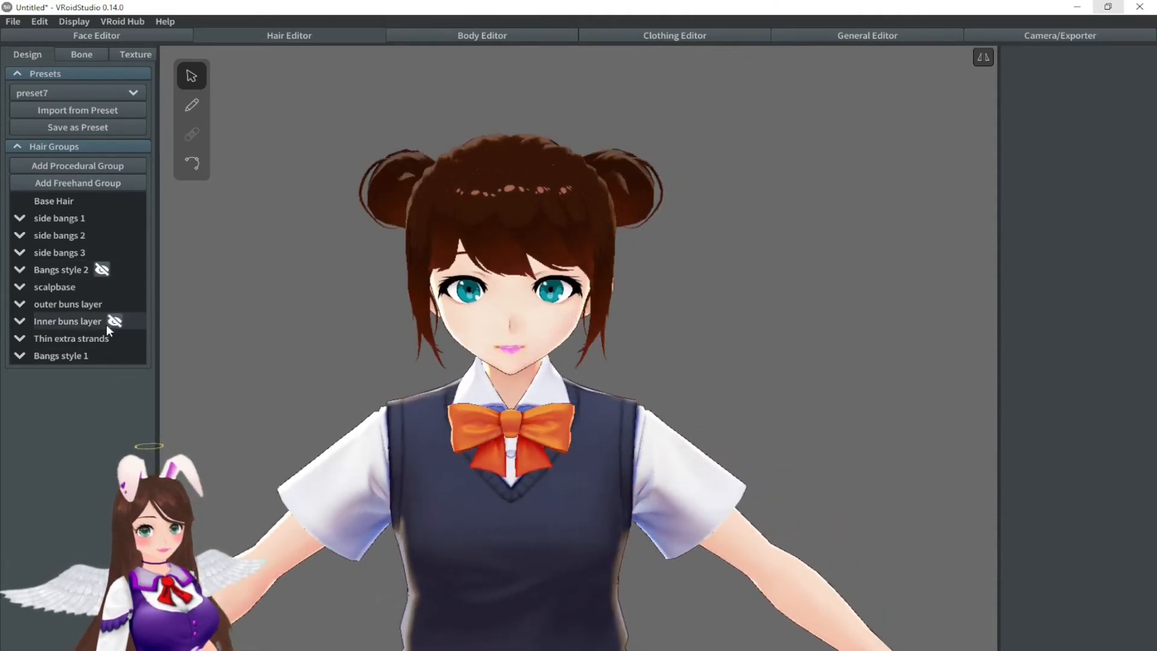
mouse_move(344, 318)
right_mouse_down()
mouse_move(234, 326)
mouse_move(347, 311)
mouse_move(323, 310)
right_mouse_up()
left_click(121, 339)
Step: Delete the thin inner strands from the side bangs 2 group
left_click(467, 265)
mouse_move(467, 290)
right_mouse_down()
mouse_move(321, 317)
mouse_move(465, 301)
right_mouse_up()
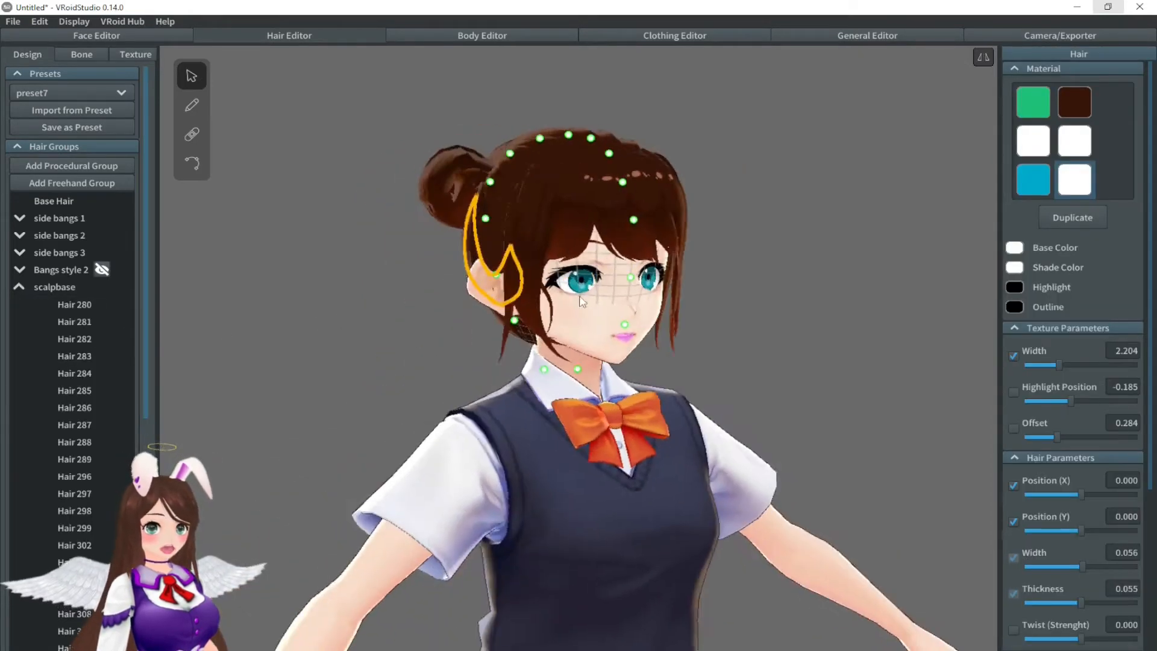
scroll(465, 289, "up", 5)
left_click(463, 259)
left_click(73, 344)
right_click_drag(259, 371, 213, 379)
right_click(74, 356)
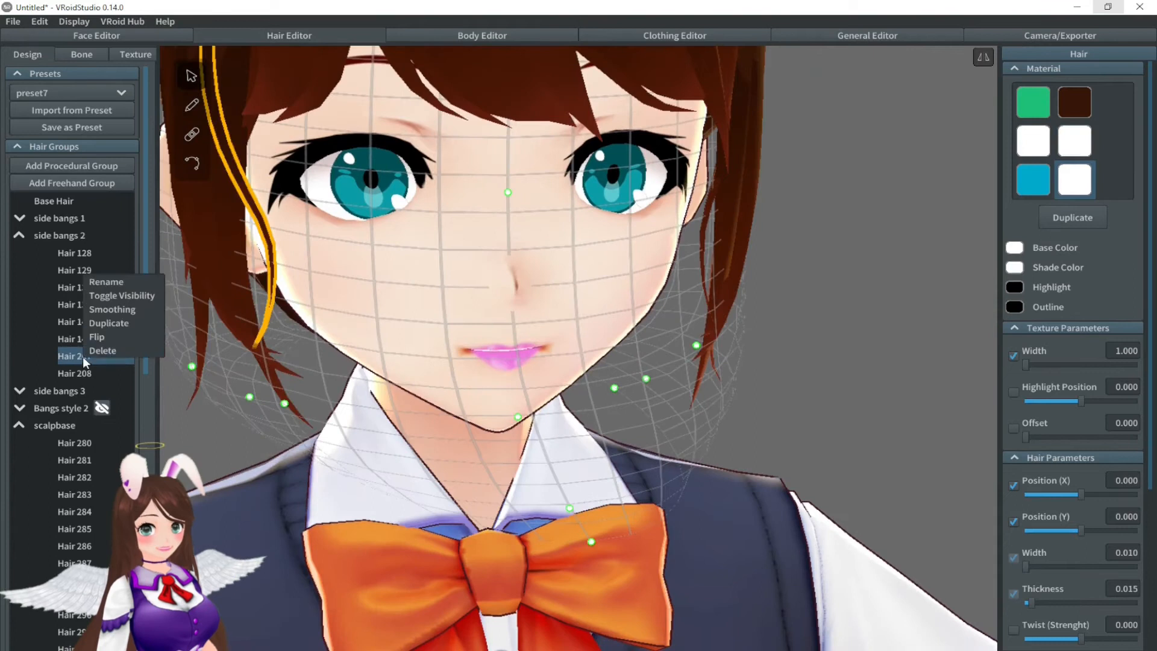
left_click(94, 348)
right_click(77, 358)
left_click(95, 349)
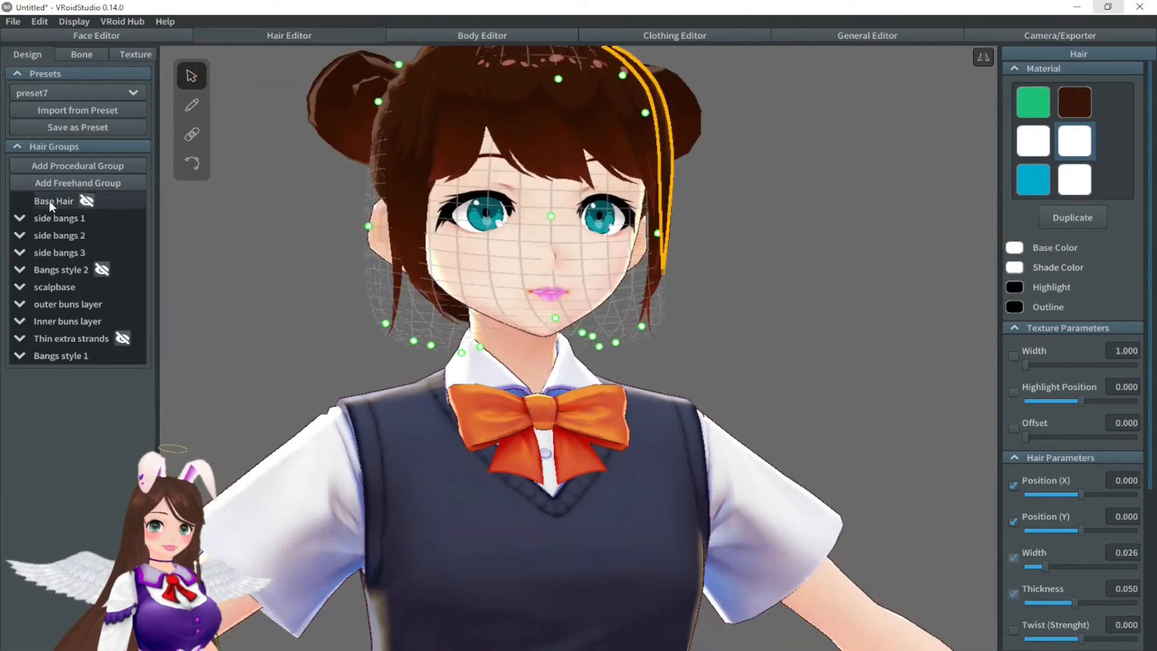
Step: Display the control points of the side bangs 1 group and select a point on the strand Hair 114
left_click(51, 200)
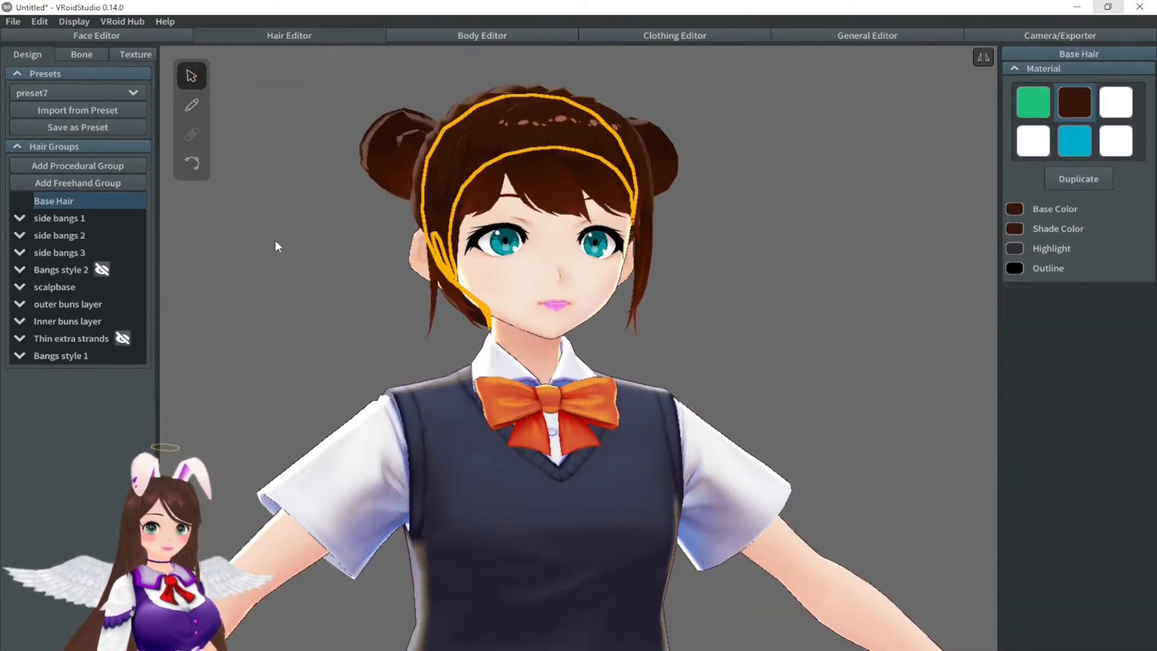
right_click_drag(276, 241, 276, 288)
left_click(79, 218)
left_click(51, 202)
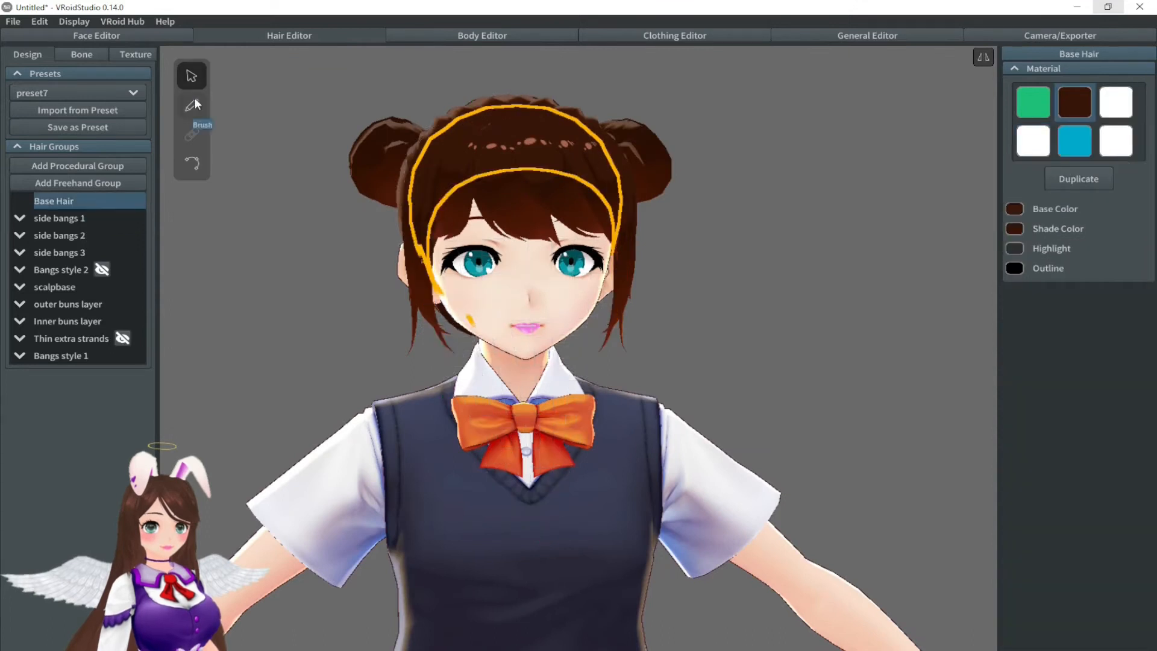
left_click(58, 218)
scroll(397, 151, "up", 5)
mouse_move(403, 145)
right_mouse_down()
mouse_move(395, 159)
mouse_move(403, 150)
right_mouse_up()
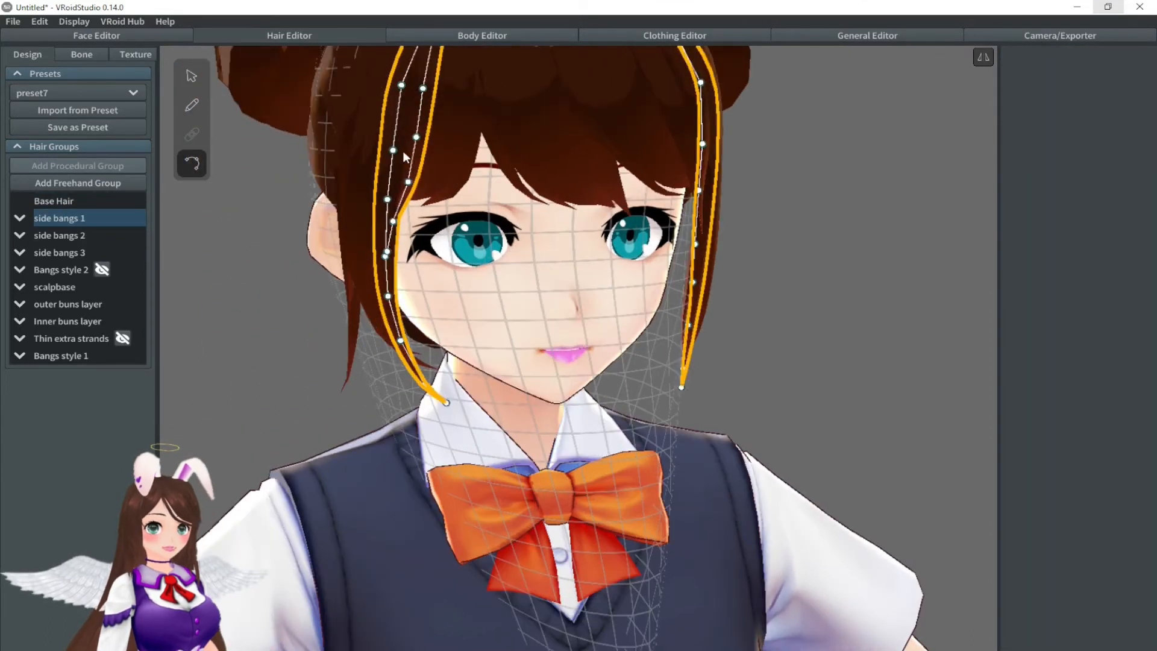
left_click(383, 220)
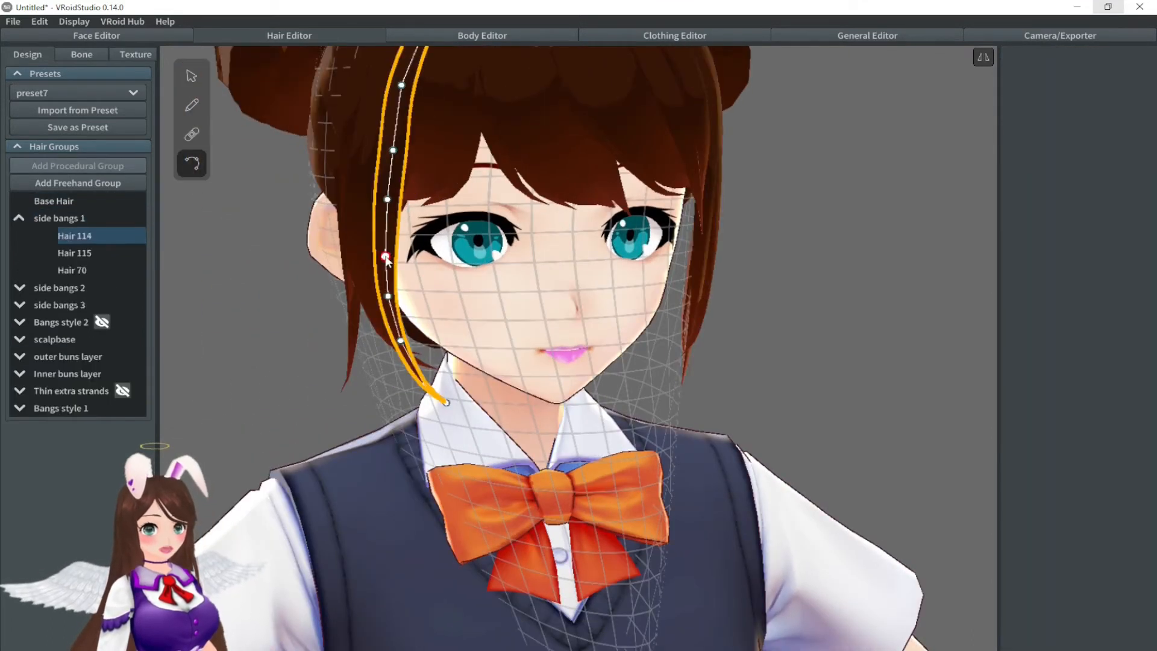
Step: Select individual strands in the side and front bangs, check their options, and clear the selection
left_click(274, 269)
left_click(711, 181)
right_click_drag(314, 328, 380, 289)
right_click(123, 391)
left_click(143, 384)
scroll(211, 315, "up", 1)
scroll(211, 313, "down", 3)
left_click(460, 172)
left_click(252, 243)
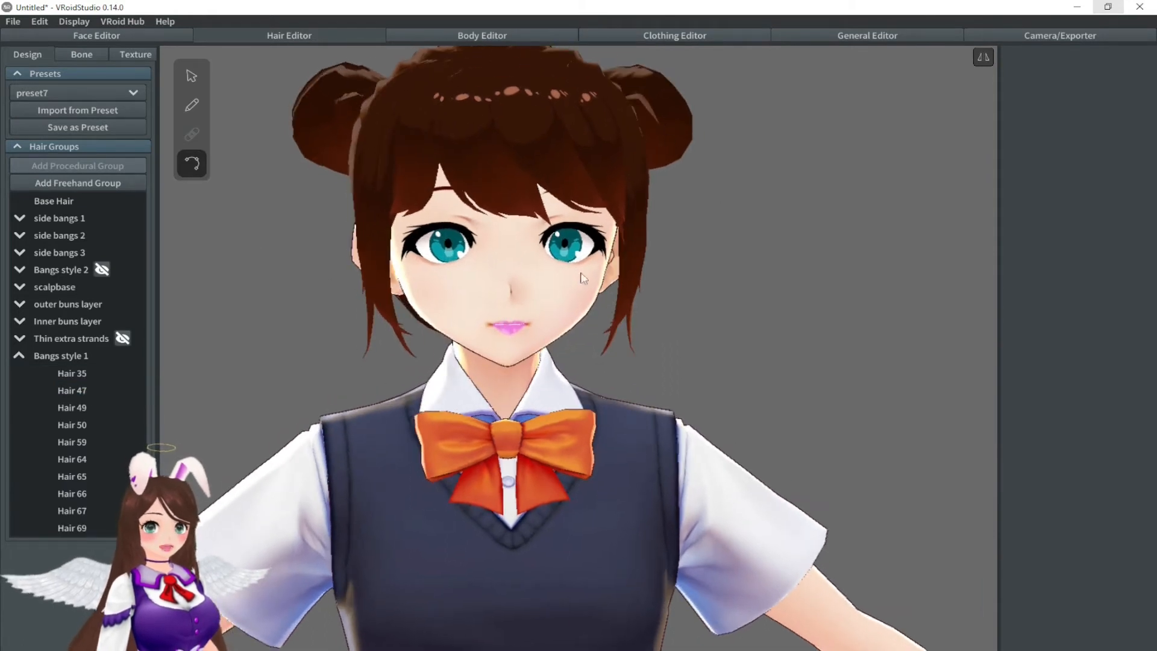
Step: Open the Clothing Editor and view the avatar's full uniform outfit
left_click(665, 36)
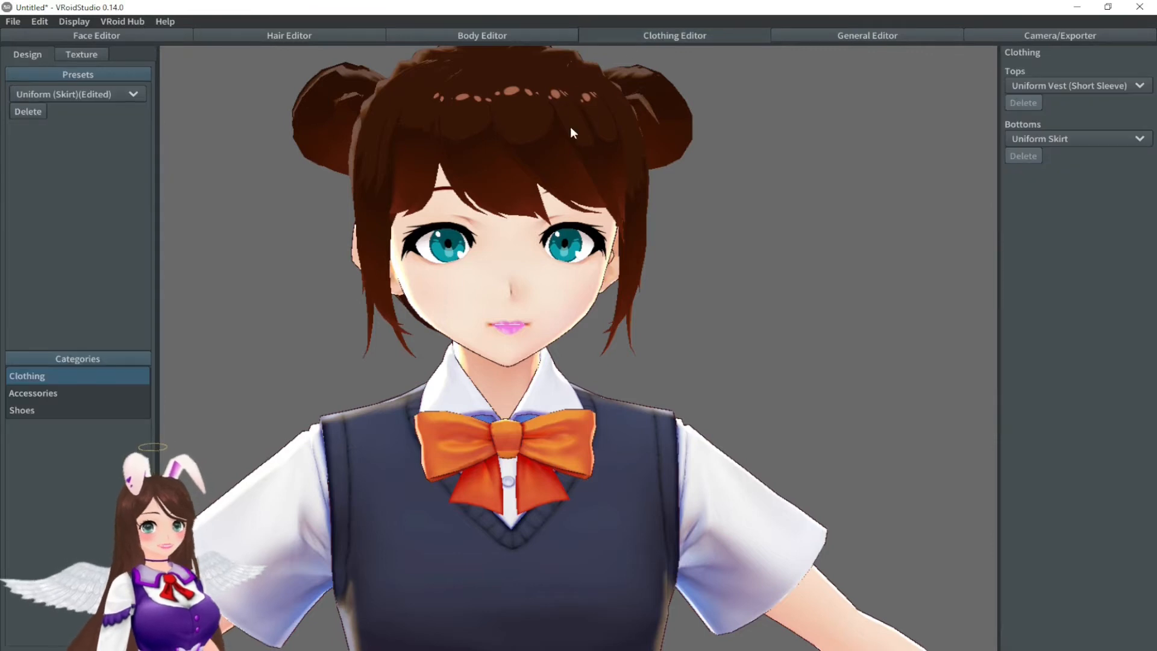
scroll(577, 139, "down", 3)
scroll(574, 132, "down", 2)
middle_click_drag(565, 431, 555, 395)
scroll(556, 396, "down", 1)
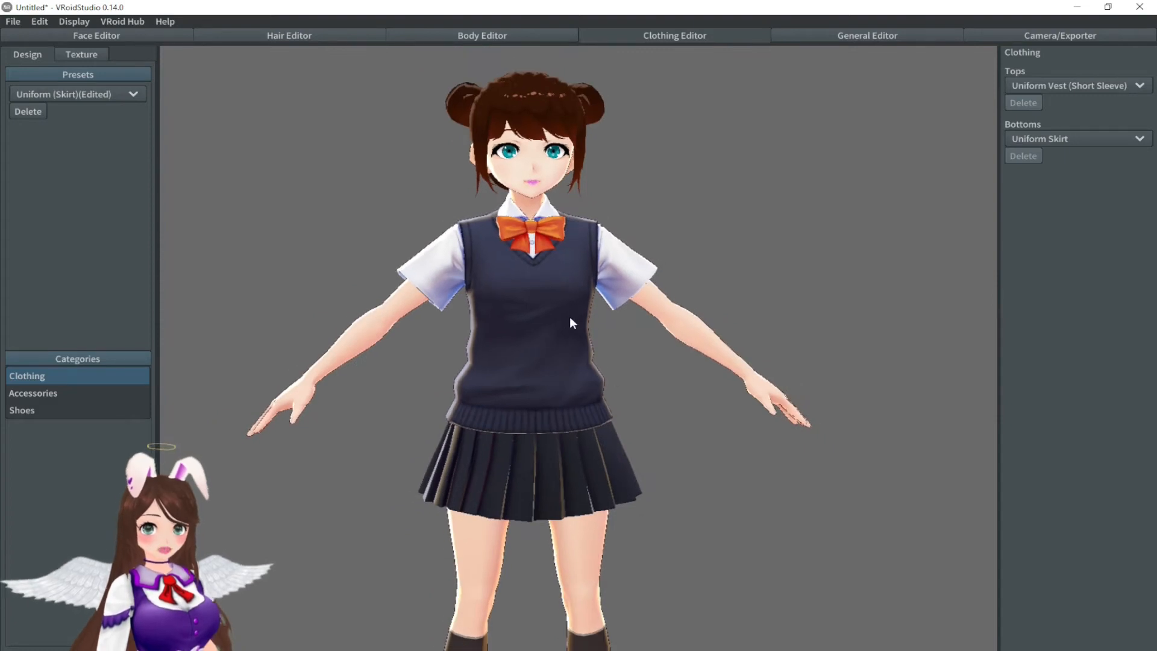
mouse_move(635, 342)
right_mouse_down()
mouse_move(577, 343)
mouse_move(654, 338)
mouse_move(631, 341)
right_mouse_up()
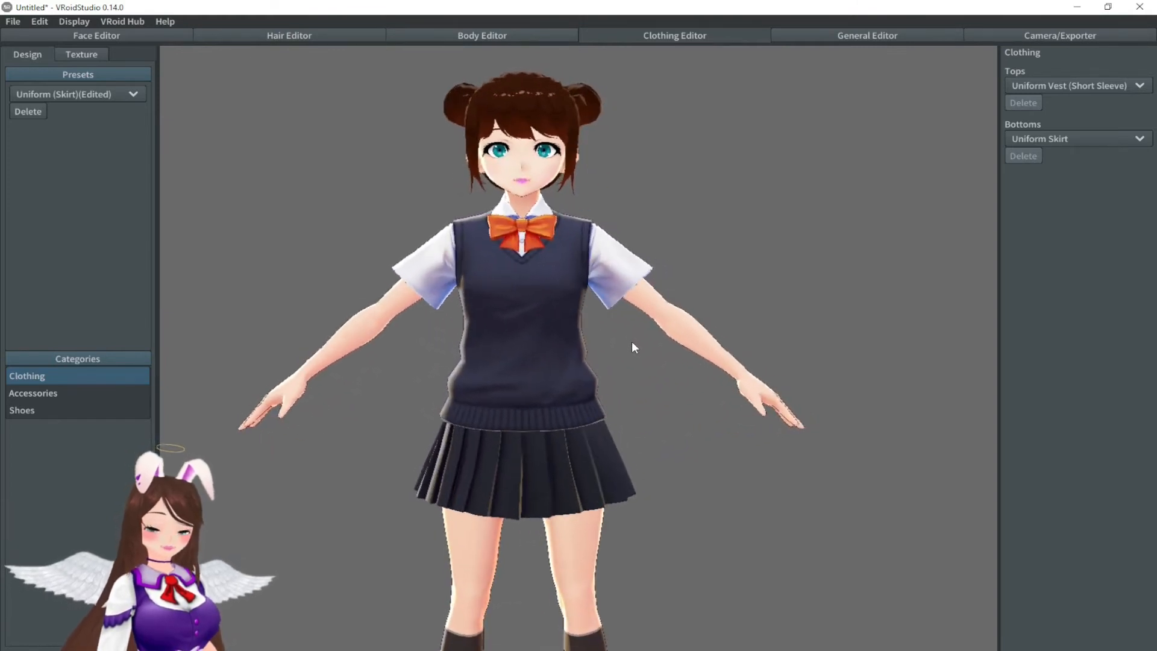
Step: Try the Dress, Uniform (Pants) and Long Coat outfit presets on the avatar, and return to Uniform (Skirt)(Edited)
left_click(90, 95)
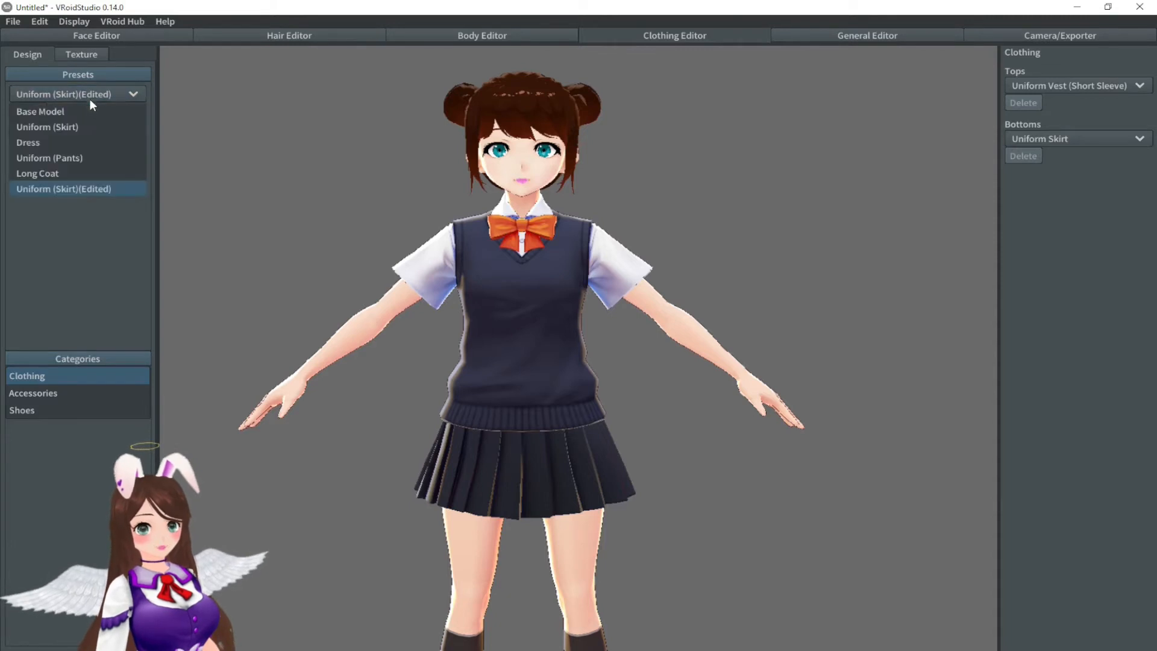
left_click(72, 142)
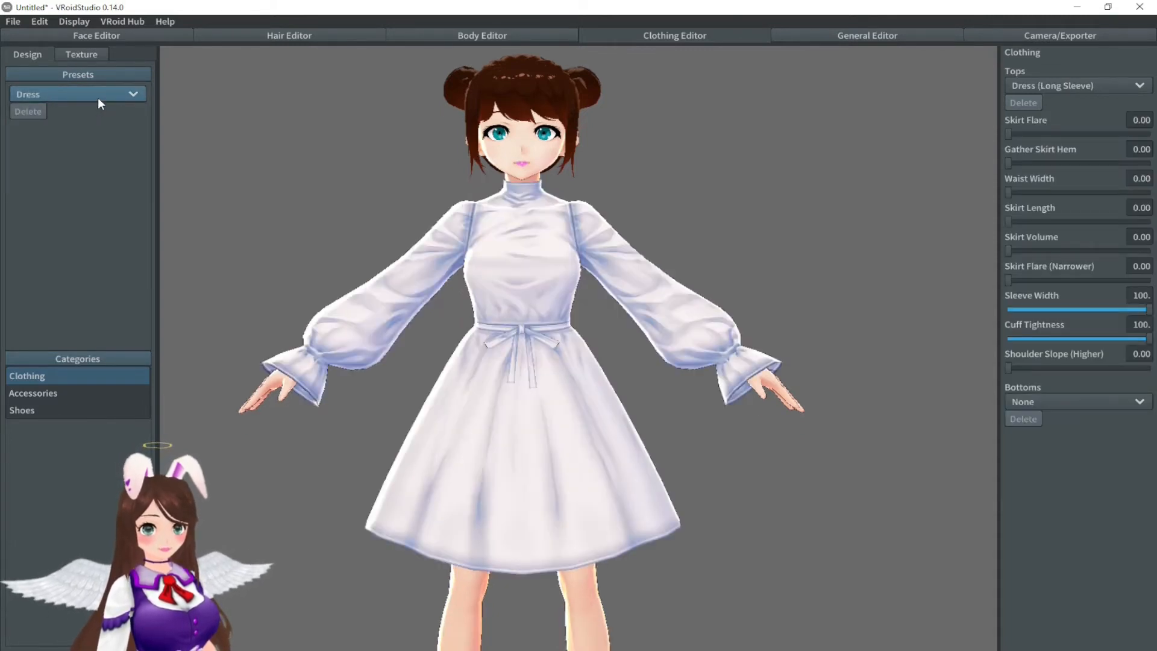
left_click(97, 97)
left_click(74, 157)
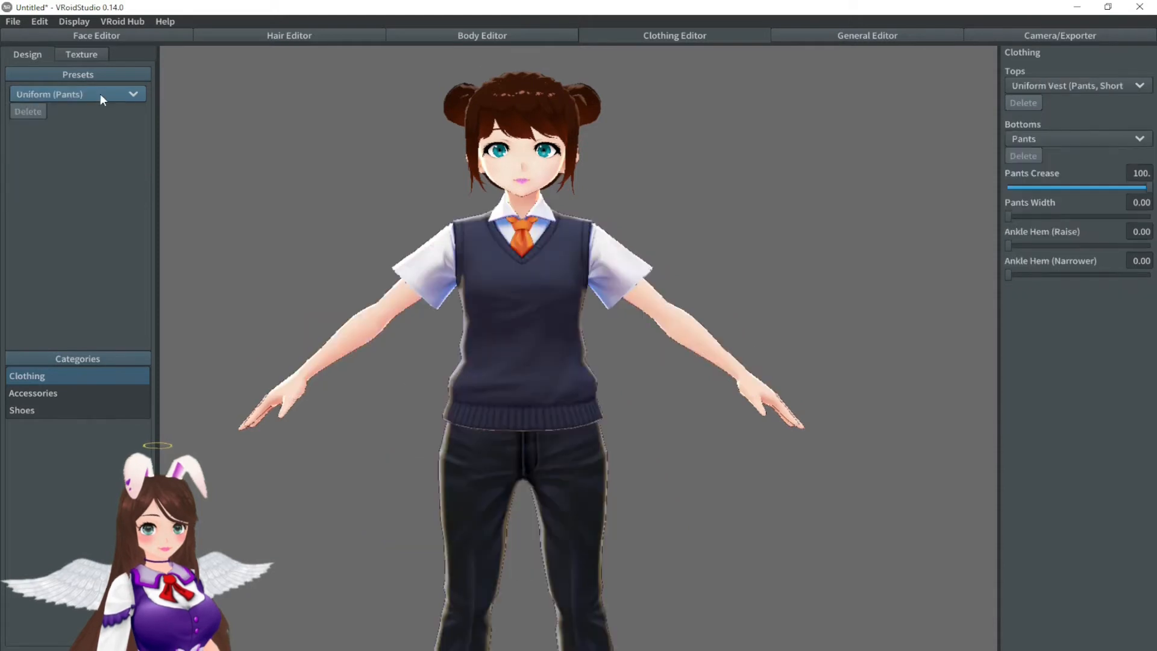
left_click(100, 93)
left_click(72, 173)
left_click(111, 94)
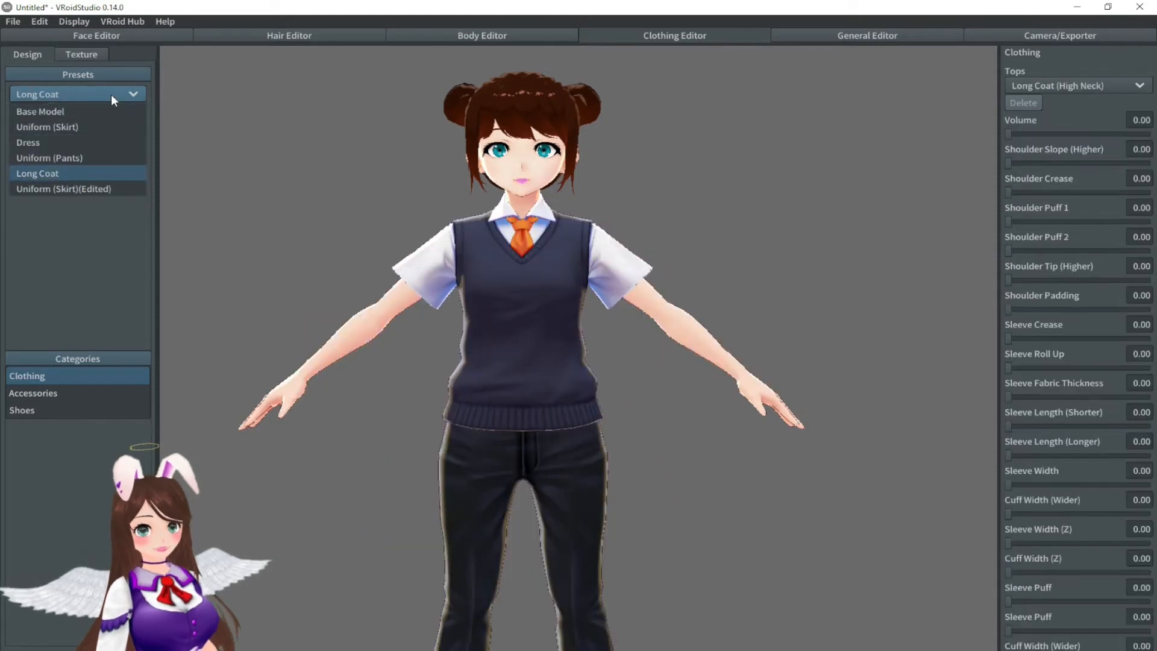
left_click(111, 94)
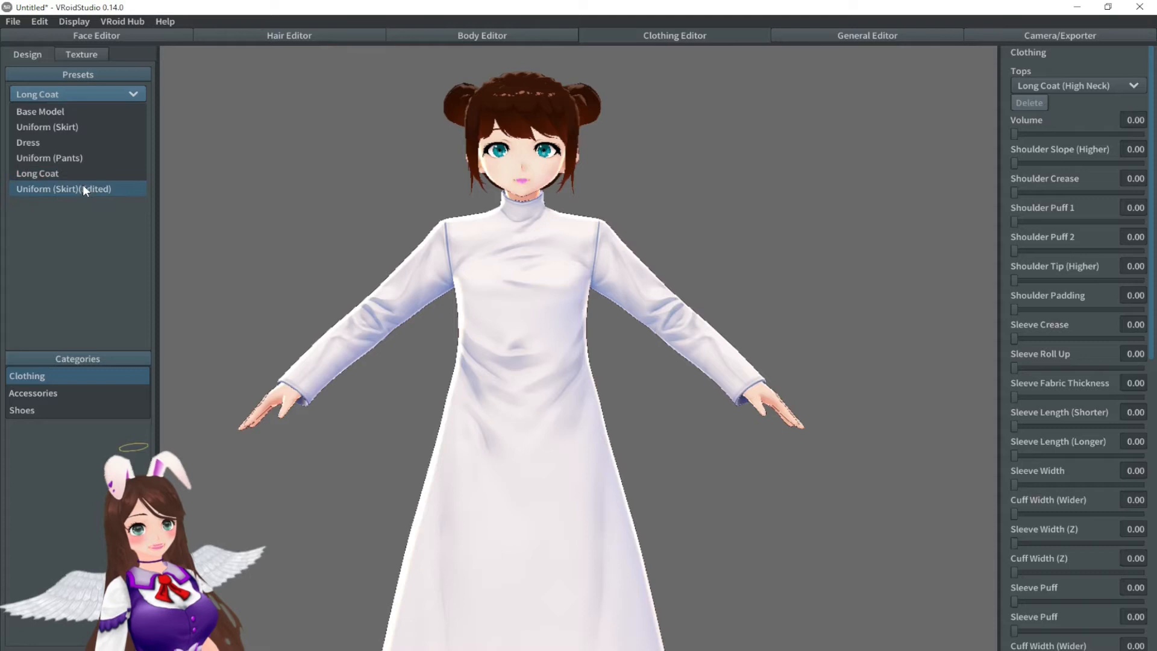
left_click(83, 189)
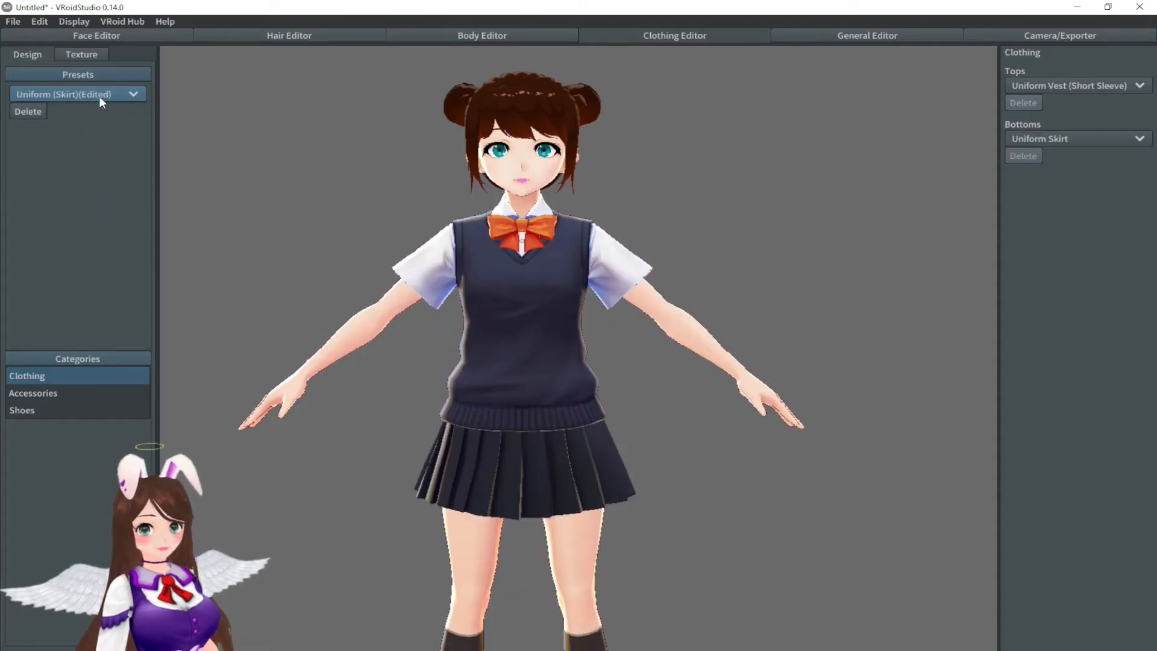
Step: Apply the Dress outfit preset and set its Skirt Flare to 0.97
left_click(99, 96)
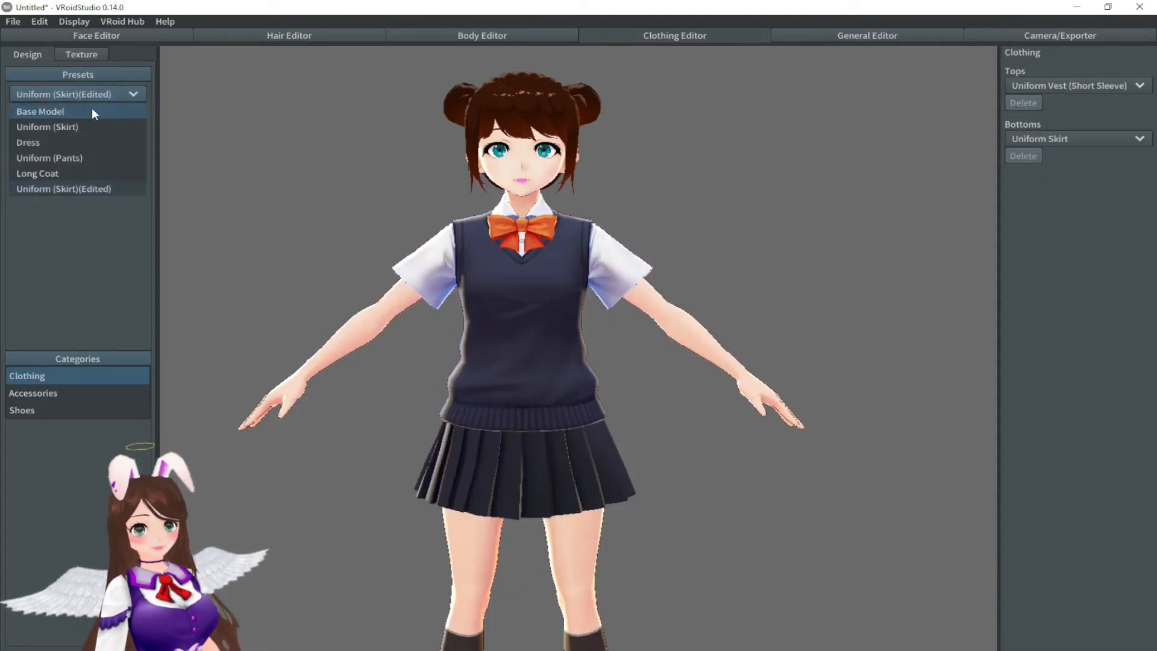
left_click(91, 144)
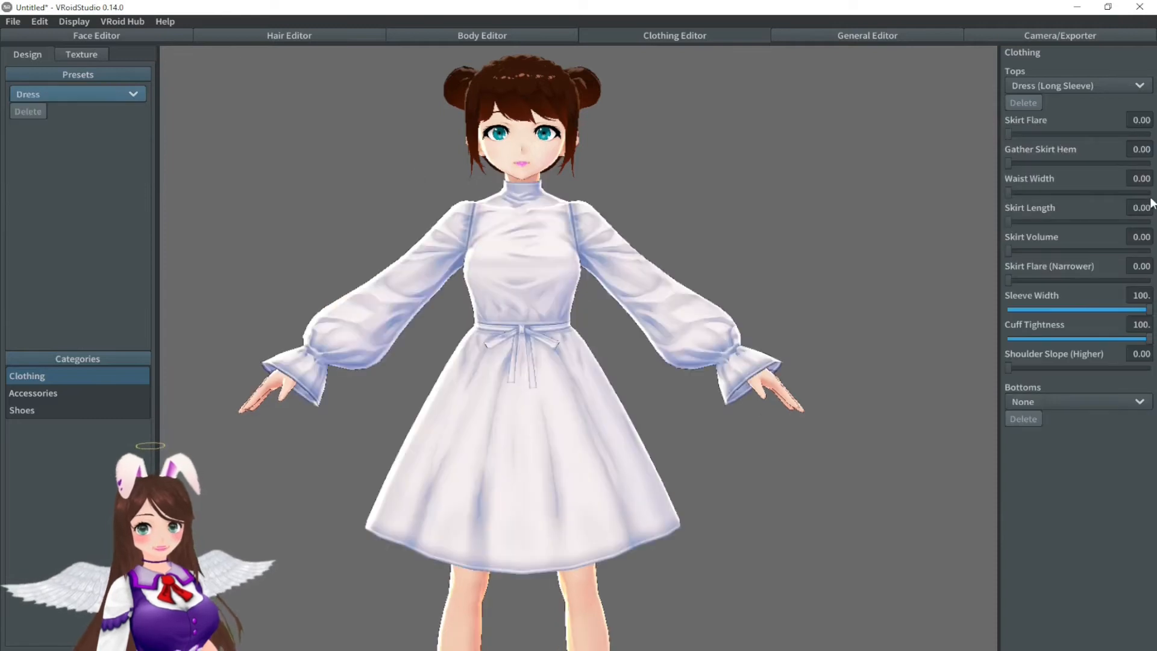
left_click_drag(1010, 132, 998, 200)
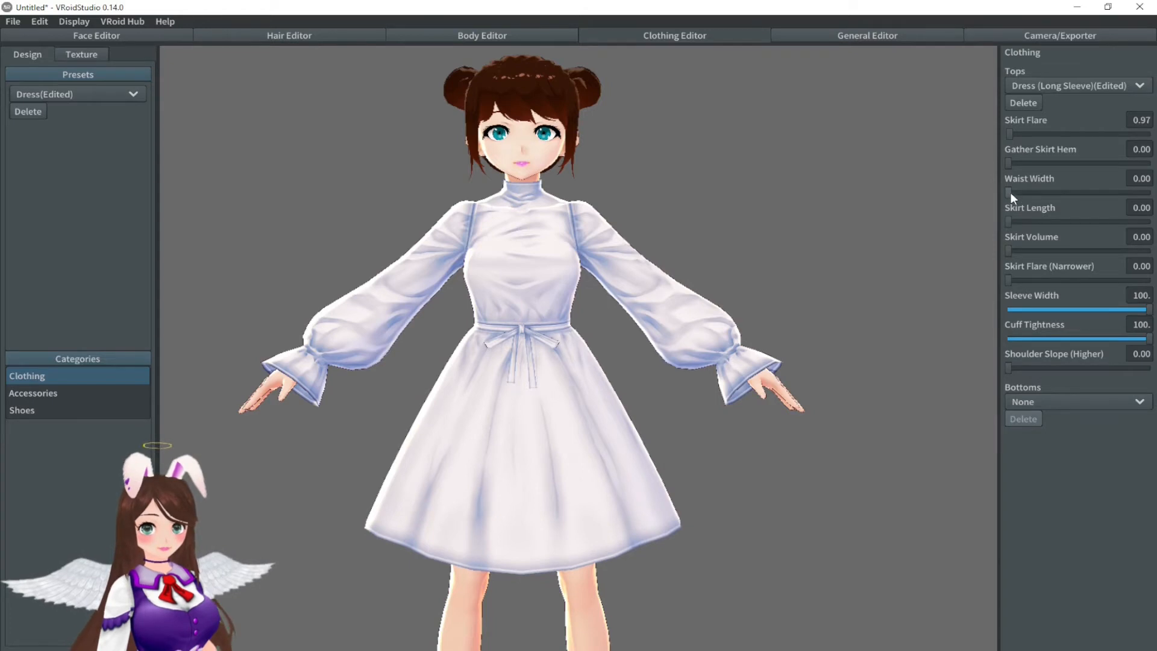
Step: Try widening the dress's Waist Width to 89.6, and reset it to 0
left_click_drag(1011, 193, 1127, 193)
left_click_drag(801, 220, 757, 229)
right_click_drag(758, 230, 799, 230)
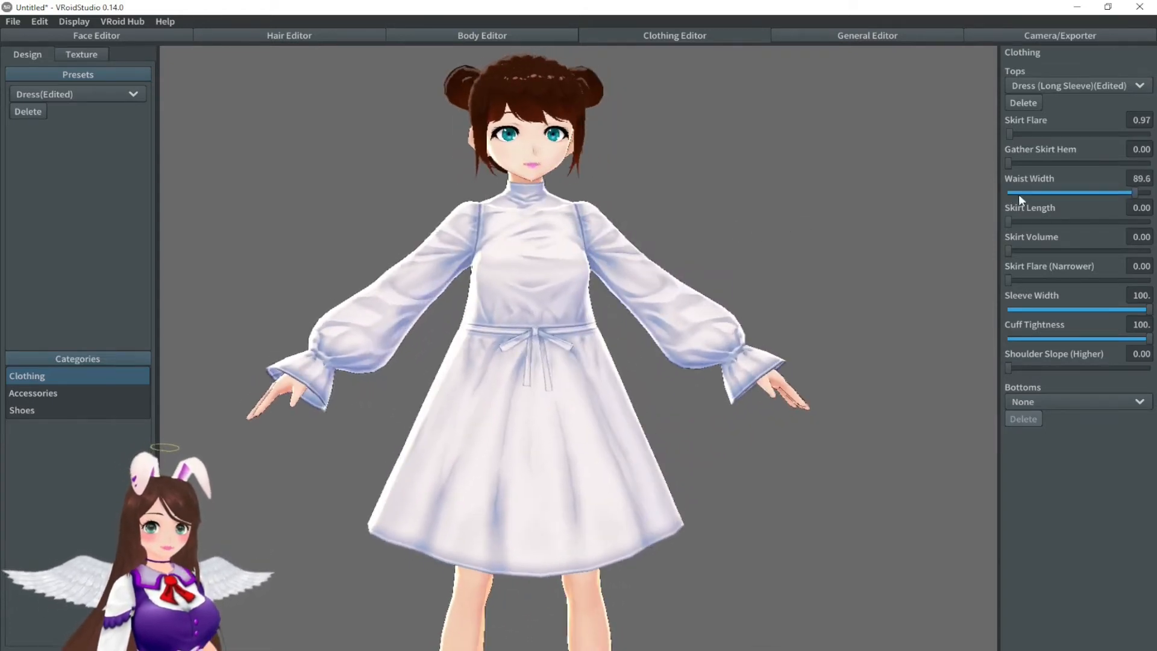
left_click_drag(1137, 196, 929, 193)
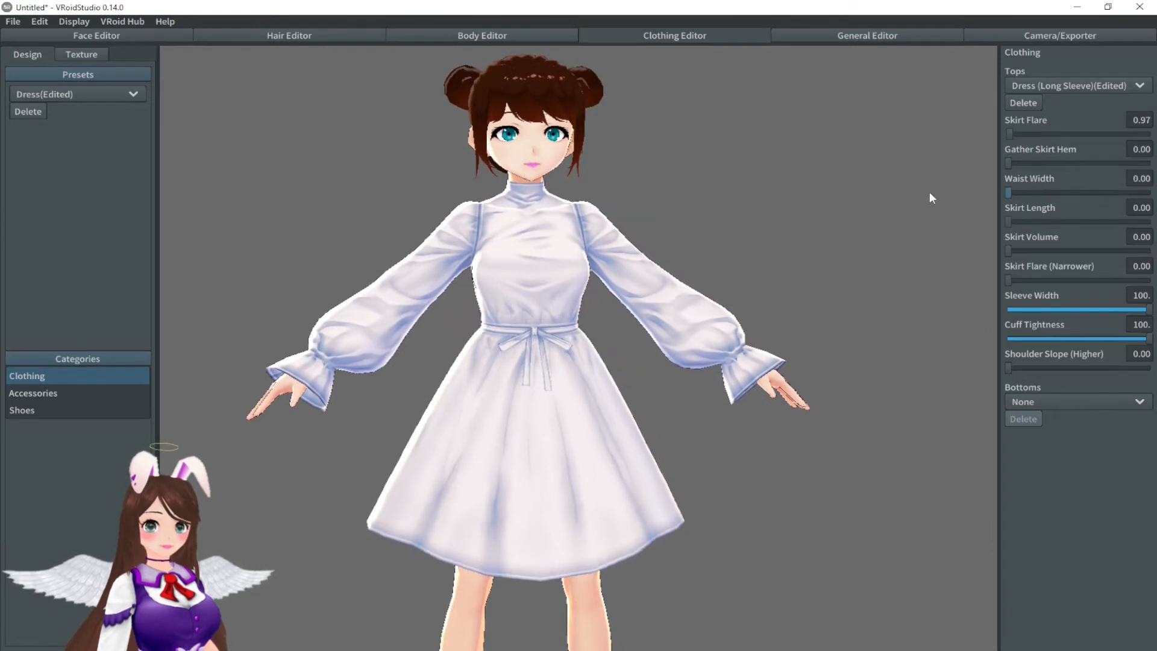
Step: Examine the accessory slots and the shoe settings with the avatar's feet in view
left_click(66, 396)
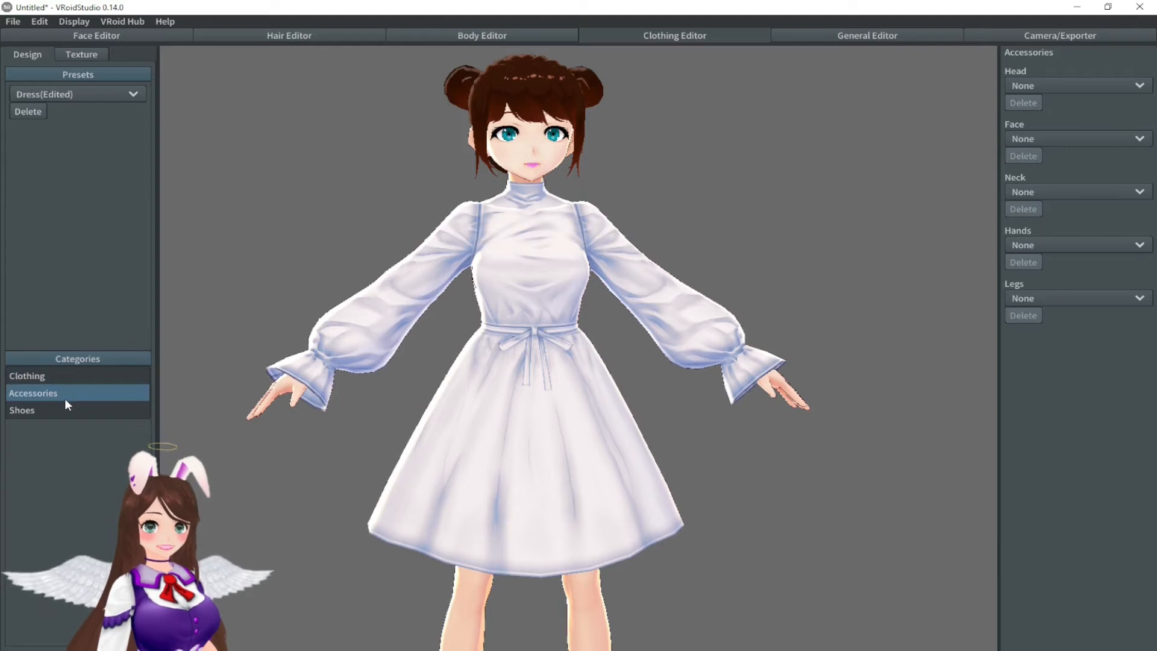
left_click(59, 412)
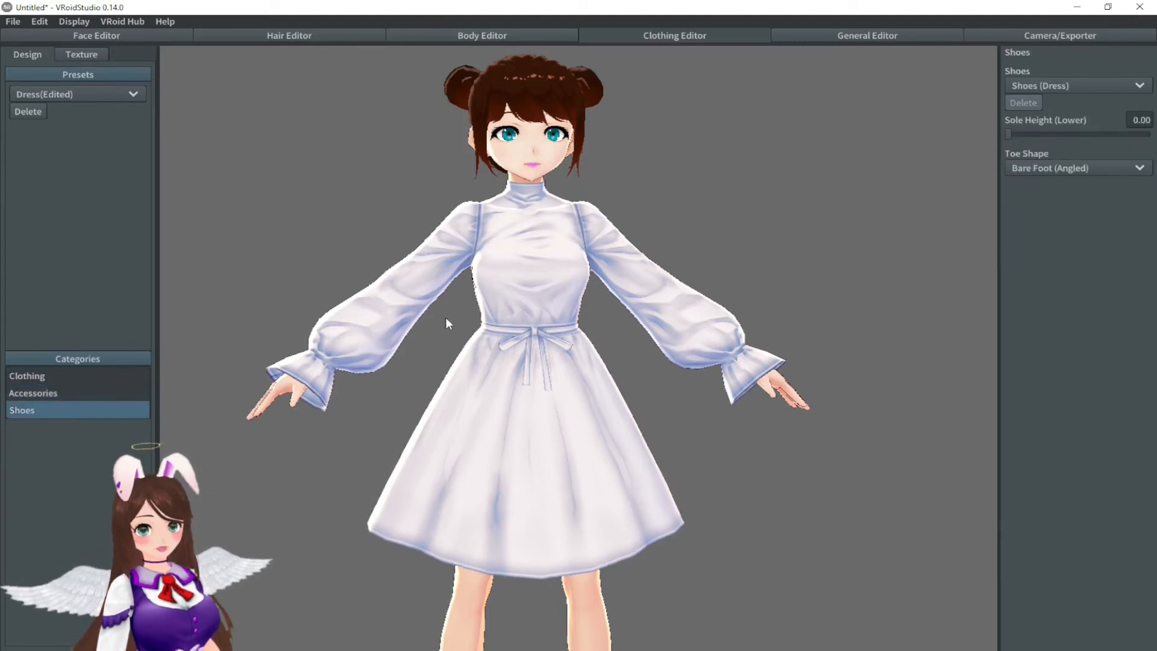
scroll(519, 446, "down", 2)
middle_click_drag(519, 446, 521, 266)
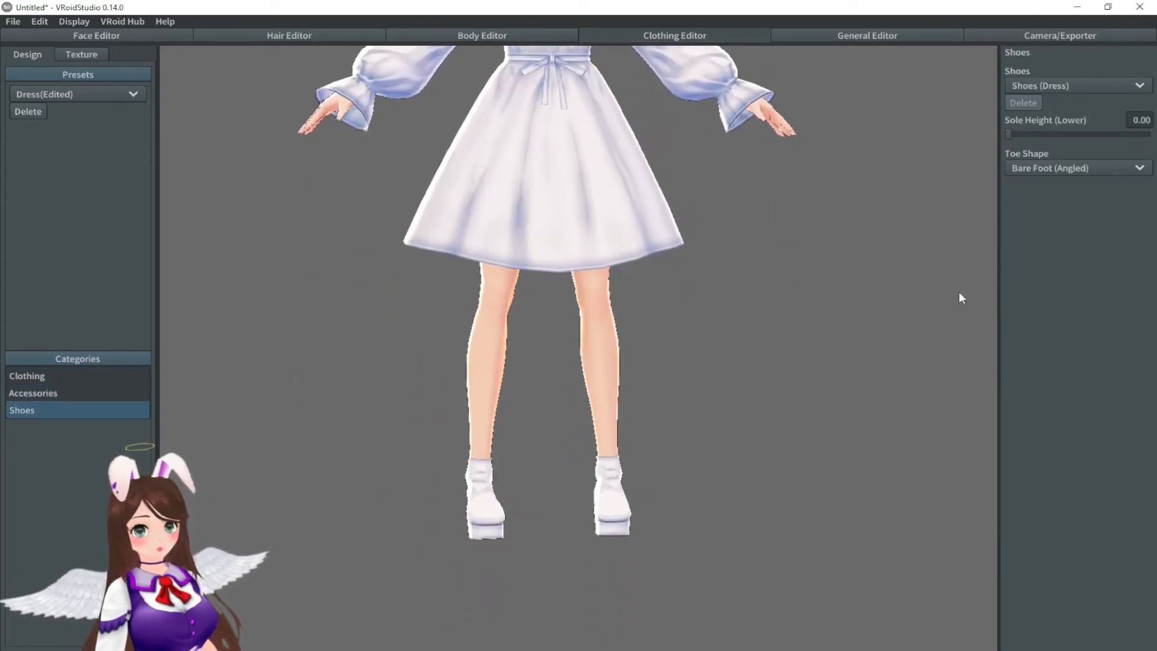
Step: Try Loafers (Pants), Basketball Sneakers and Shoes (Dress) on the avatar, and set the shoes to None
left_click(1071, 88)
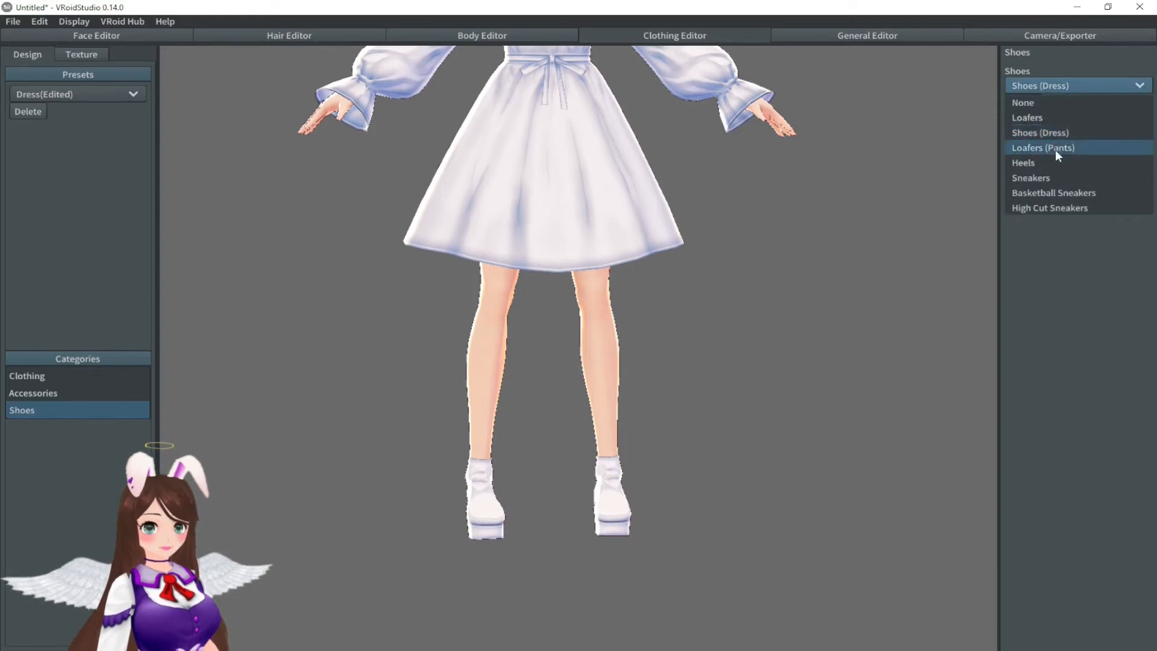
left_click(1055, 148)
left_click(1062, 89)
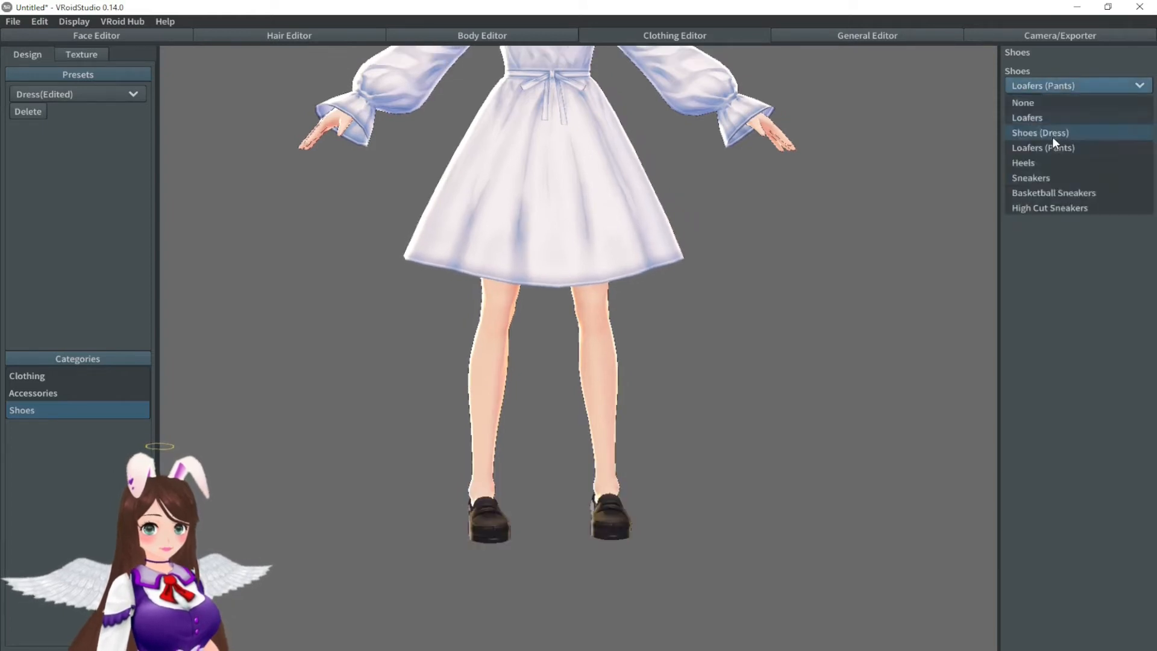
left_click(1046, 191)
left_click(1062, 85)
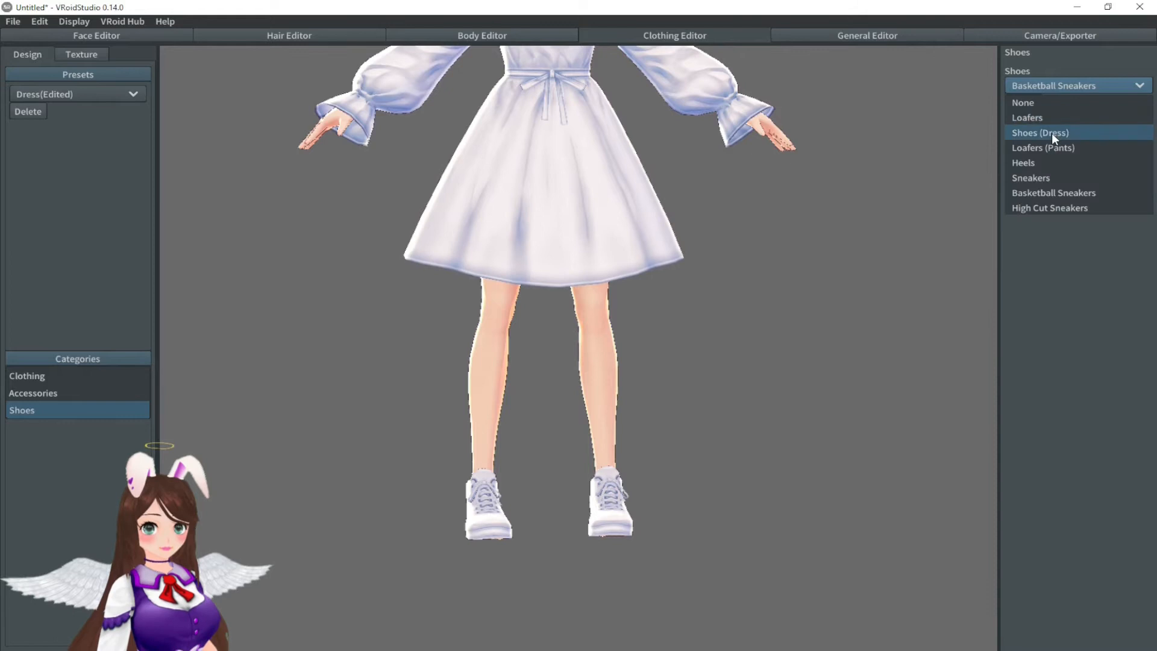
left_click(1050, 132)
left_click(1062, 90)
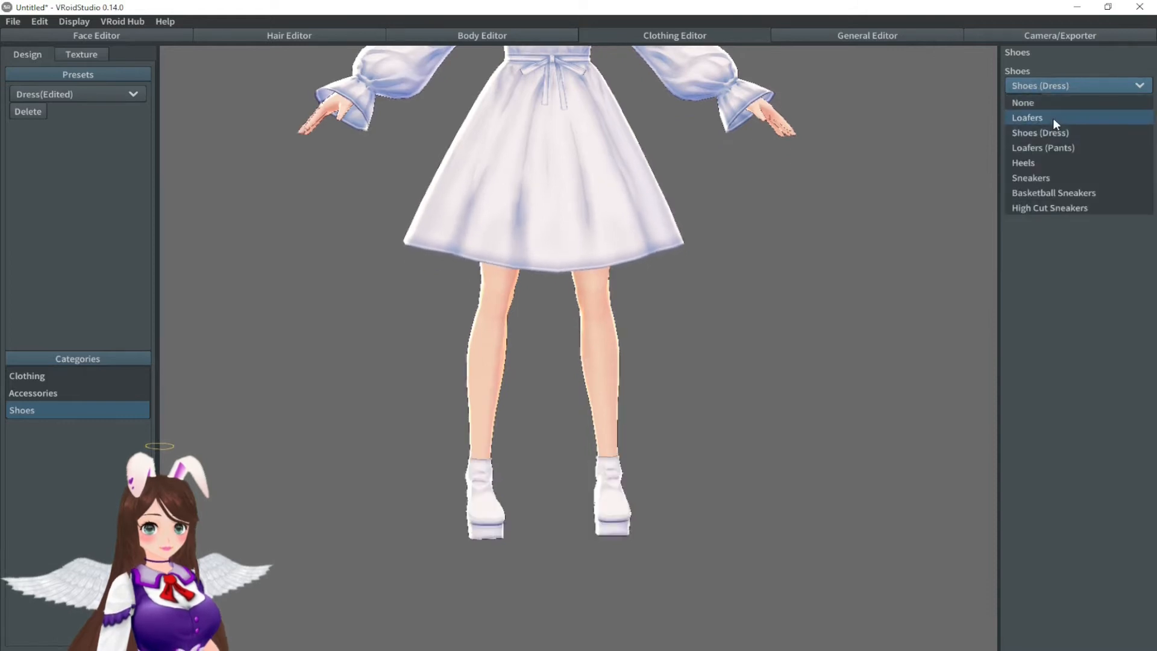
left_click(1050, 106)
mouse_move(833, 248)
right_mouse_down()
mouse_move(760, 251)
mouse_move(862, 244)
mouse_move(830, 250)
right_mouse_up()
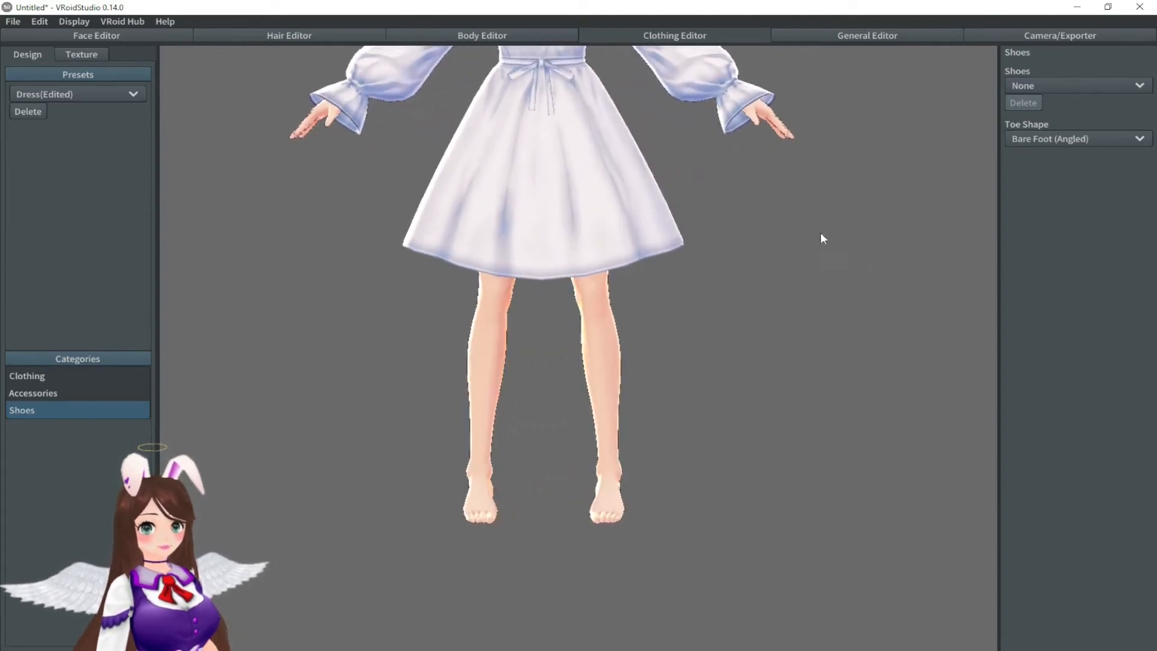
middle_click_drag(561, 134, 562, 256)
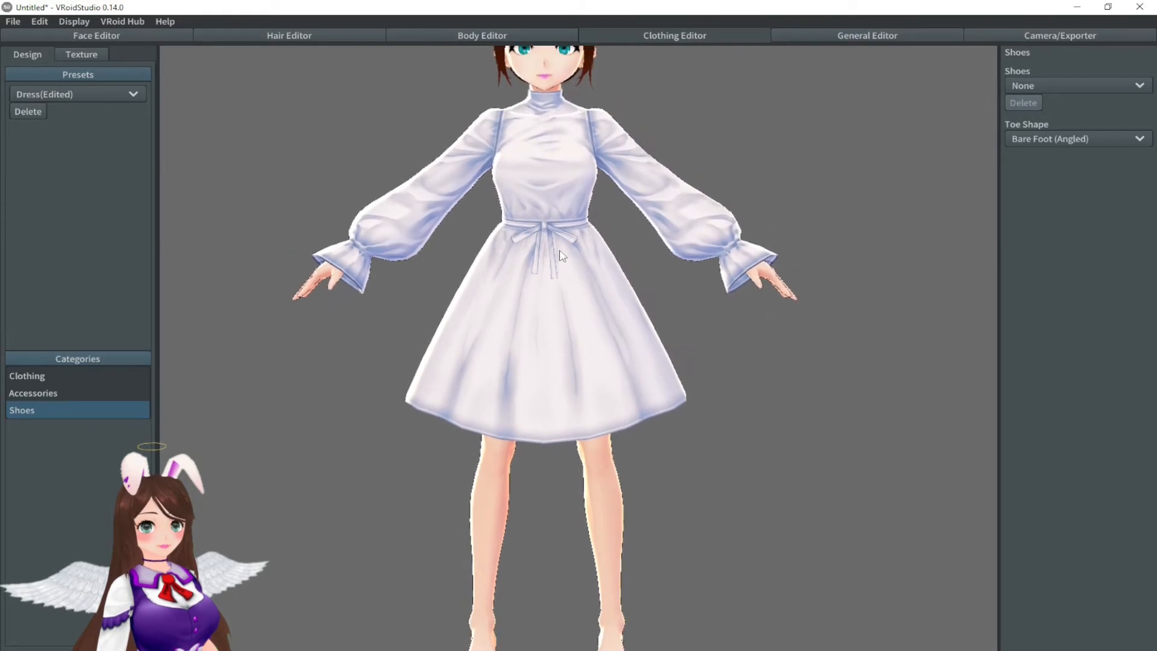
Step: Apply the Uniform (Skirt) outfit preset and check the available tops in the Clothing category
left_click(103, 95)
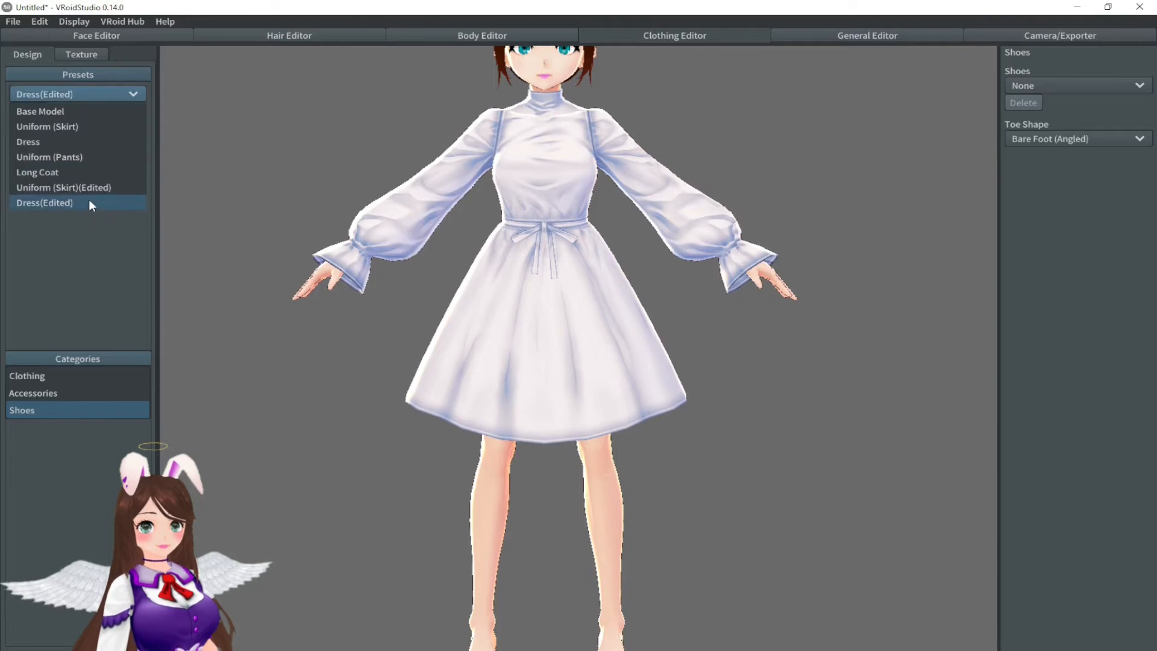
left_click(68, 126)
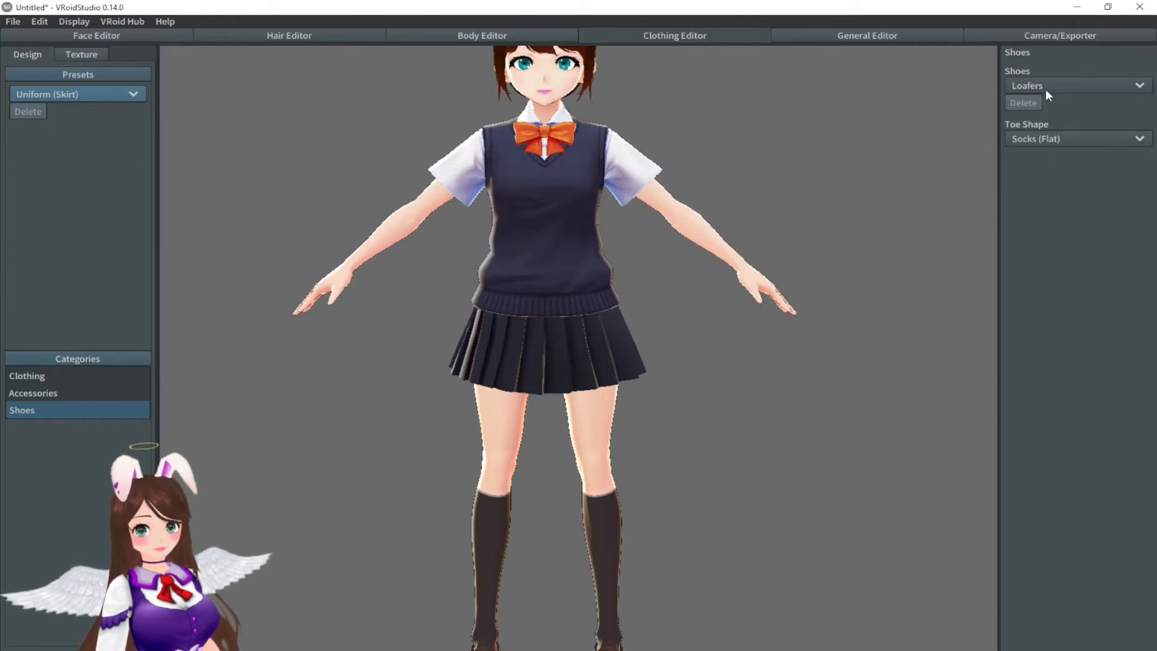
left_click(49, 374)
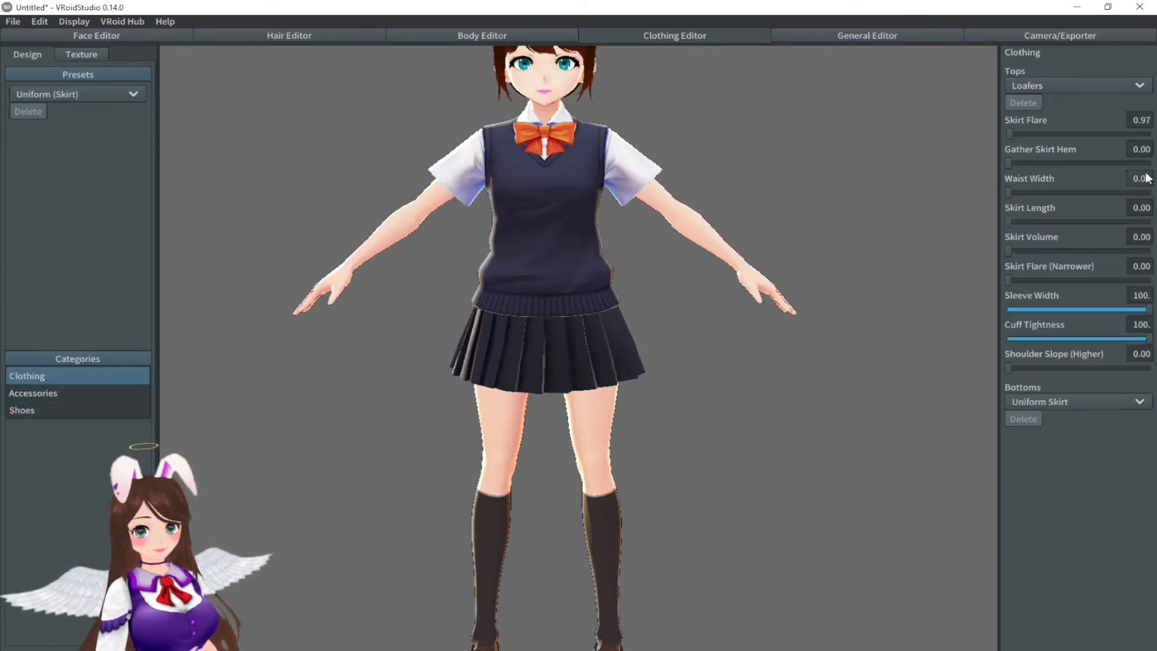
left_click(1087, 85)
left_click(1087, 86)
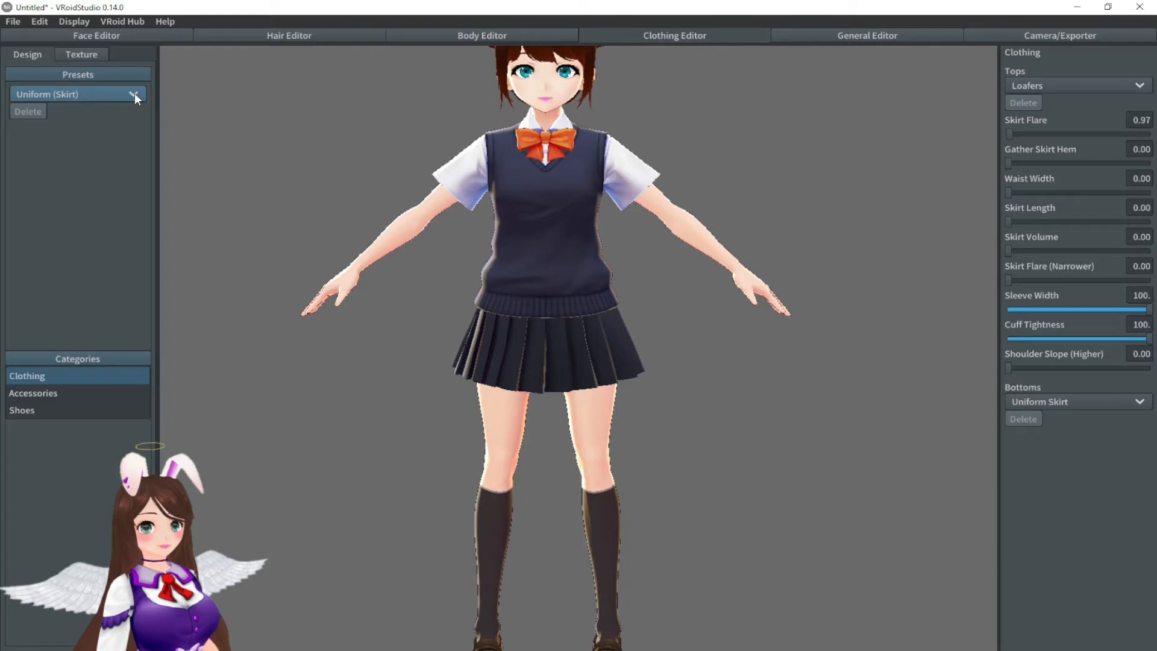
Step: Hide the Default Image layer of the Uniform Vest (Short Sleeve) texture
left_click(78, 55)
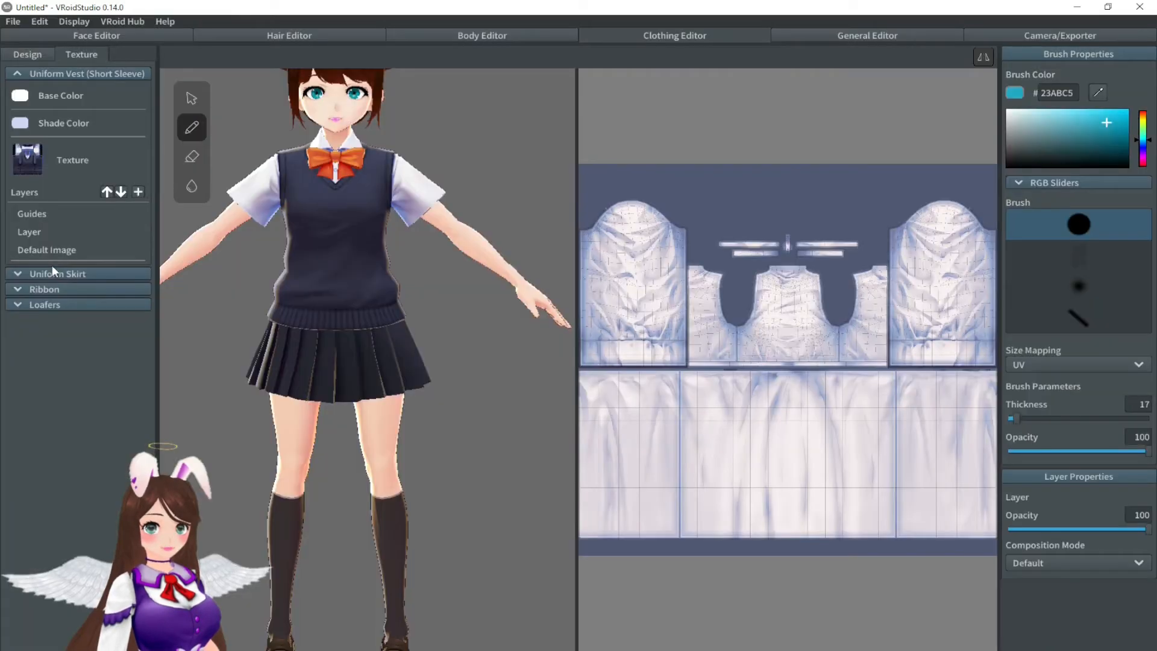
right_click(115, 251)
left_click(122, 256)
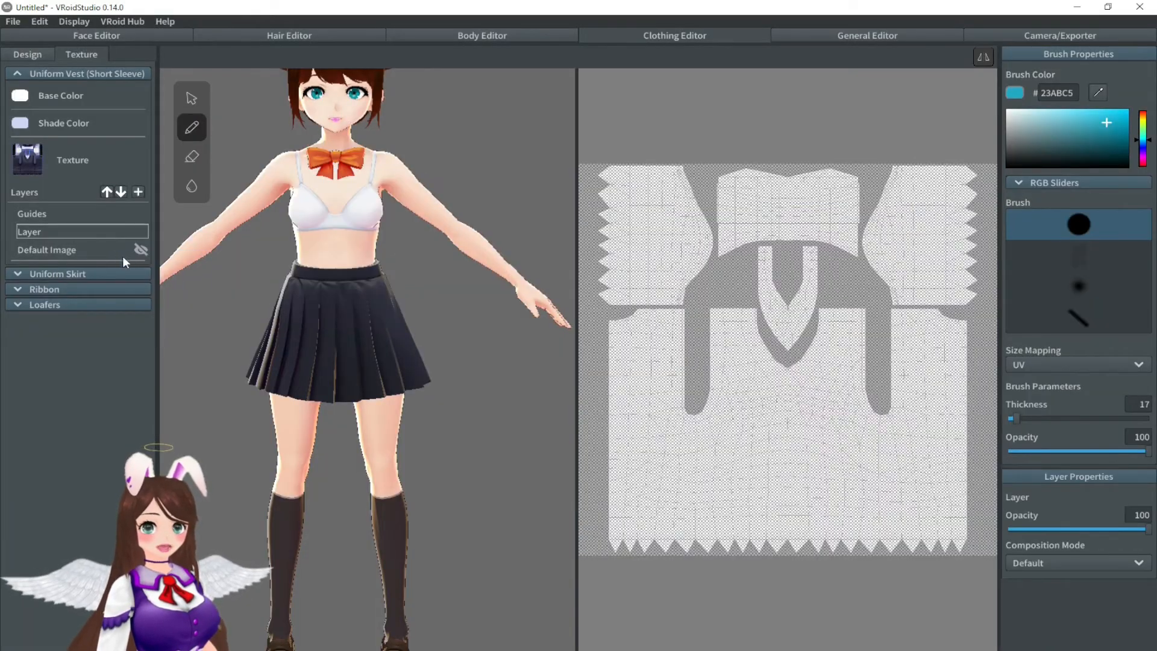
Step: Hide the Default Image texture layers of the Uniform Skirt and the Ribbon
left_click(56, 274)
right_click(90, 450)
left_click(111, 360)
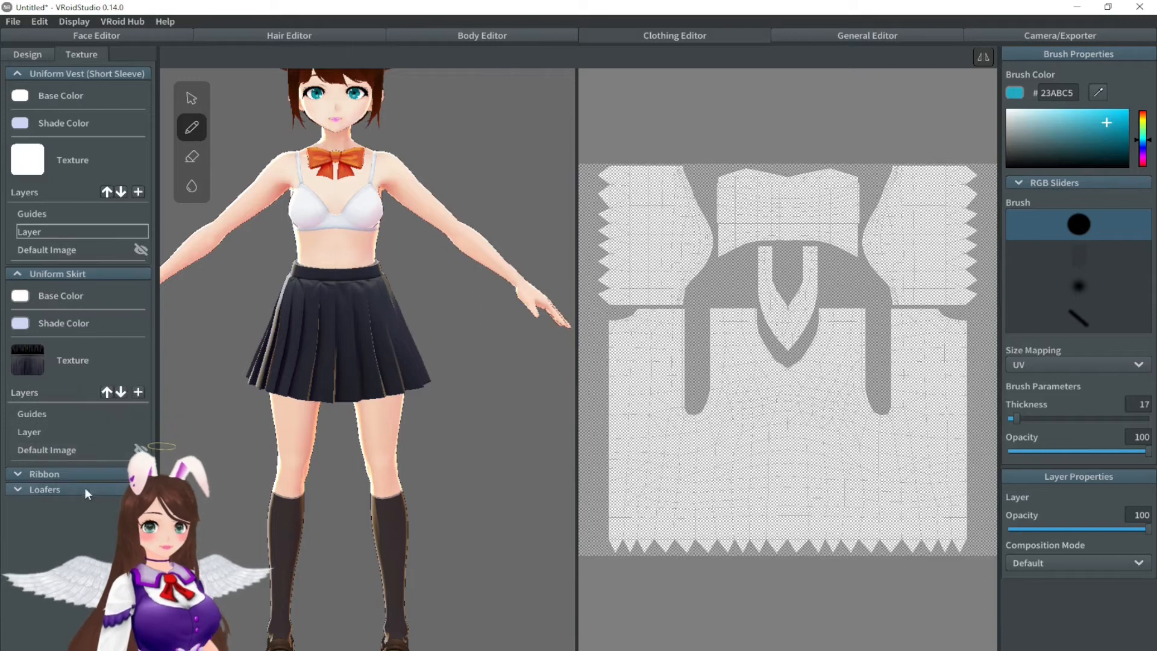
left_click(18, 274)
left_click(18, 289)
right_click(78, 466)
left_click(108, 376)
Step: Inspect the Loafers and Ribbon texture sections and check the edited outfit in the design view
left_click(18, 489)
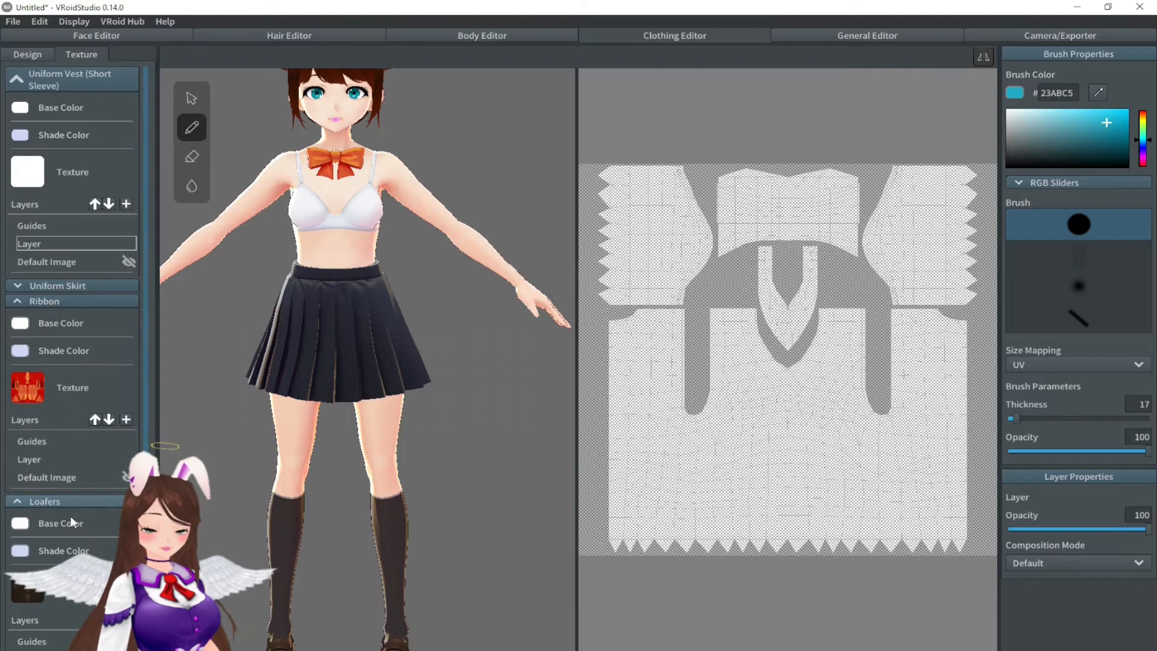
left_click(17, 300)
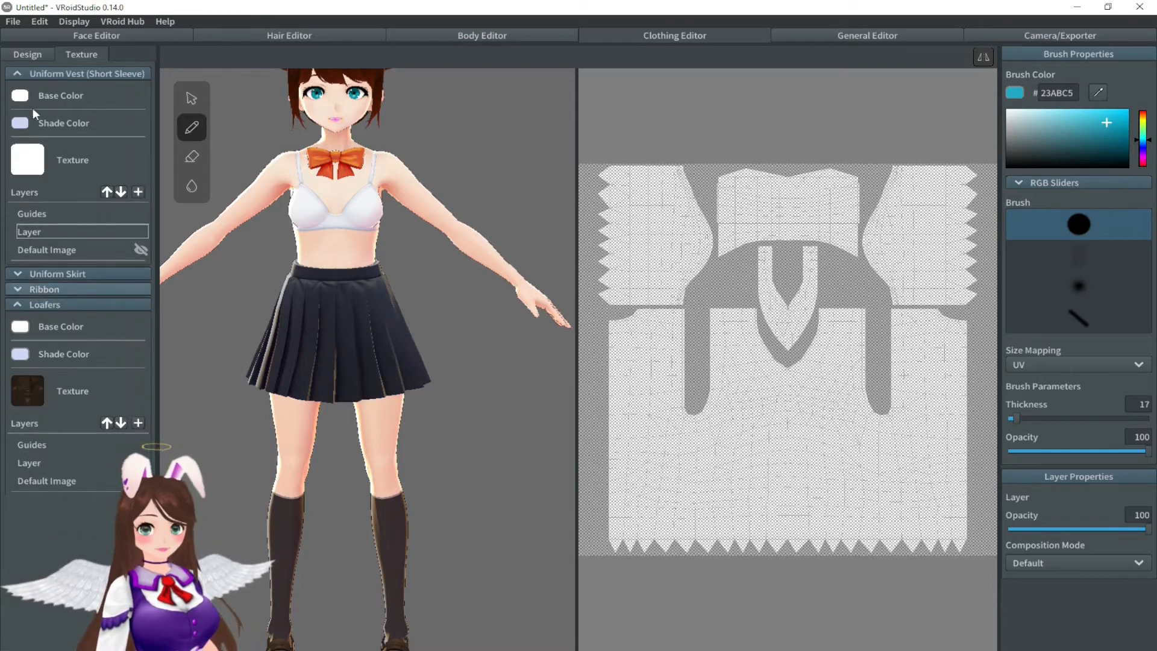
left_click(32, 79)
left_click(33, 54)
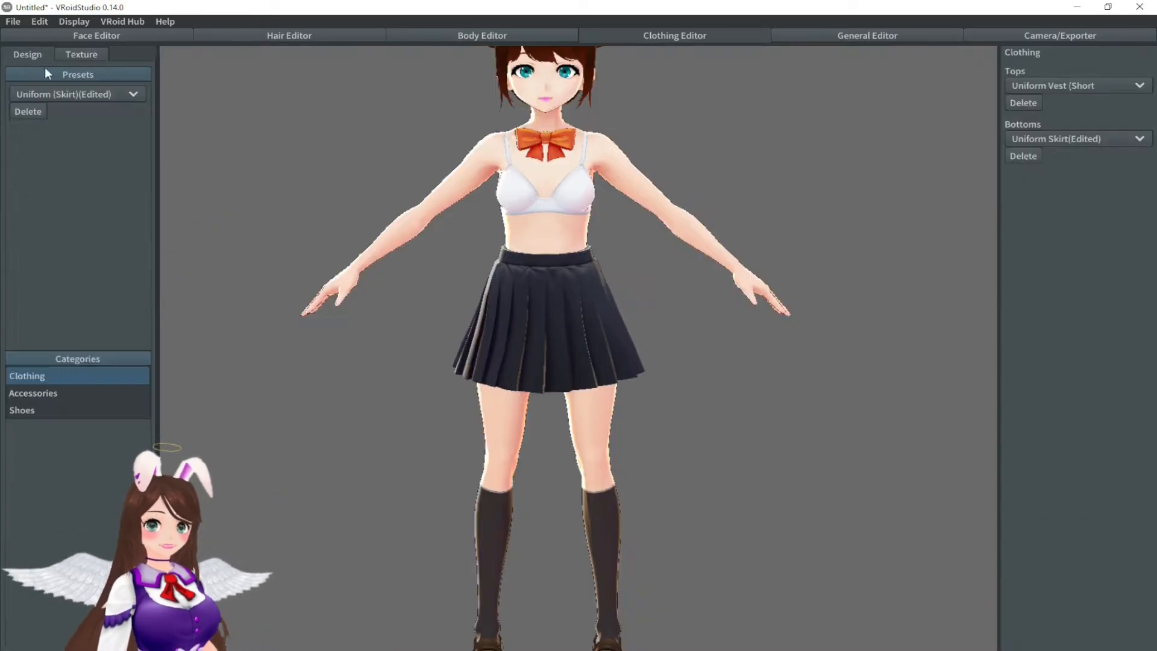
left_click(84, 53)
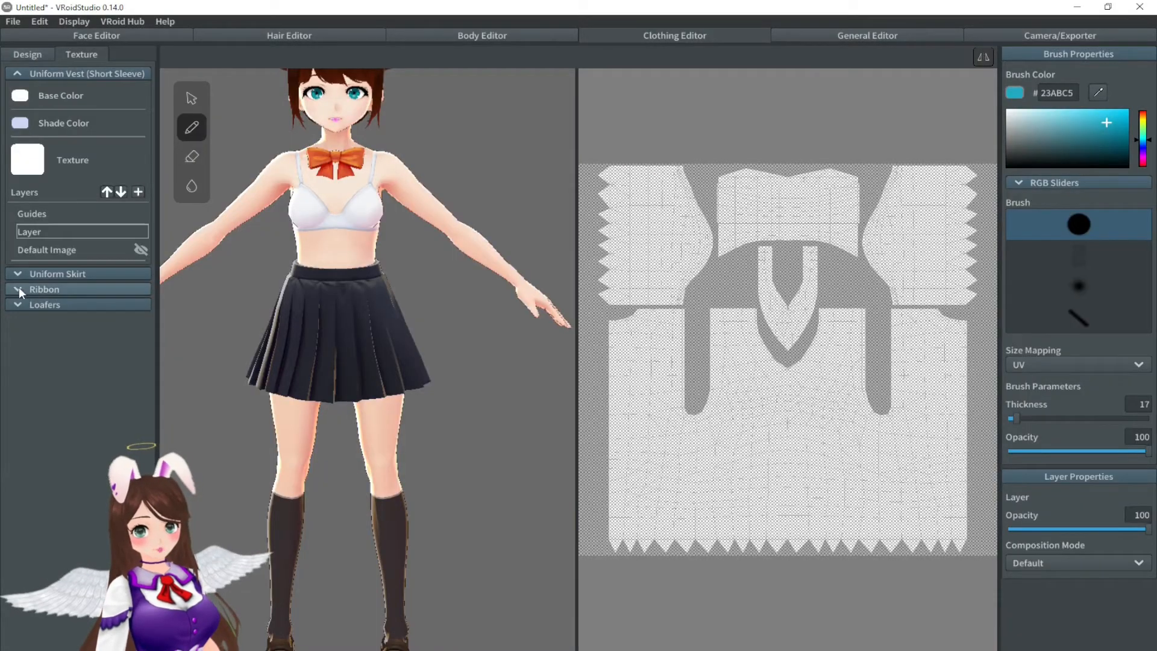
left_click(18, 289)
left_click(36, 55)
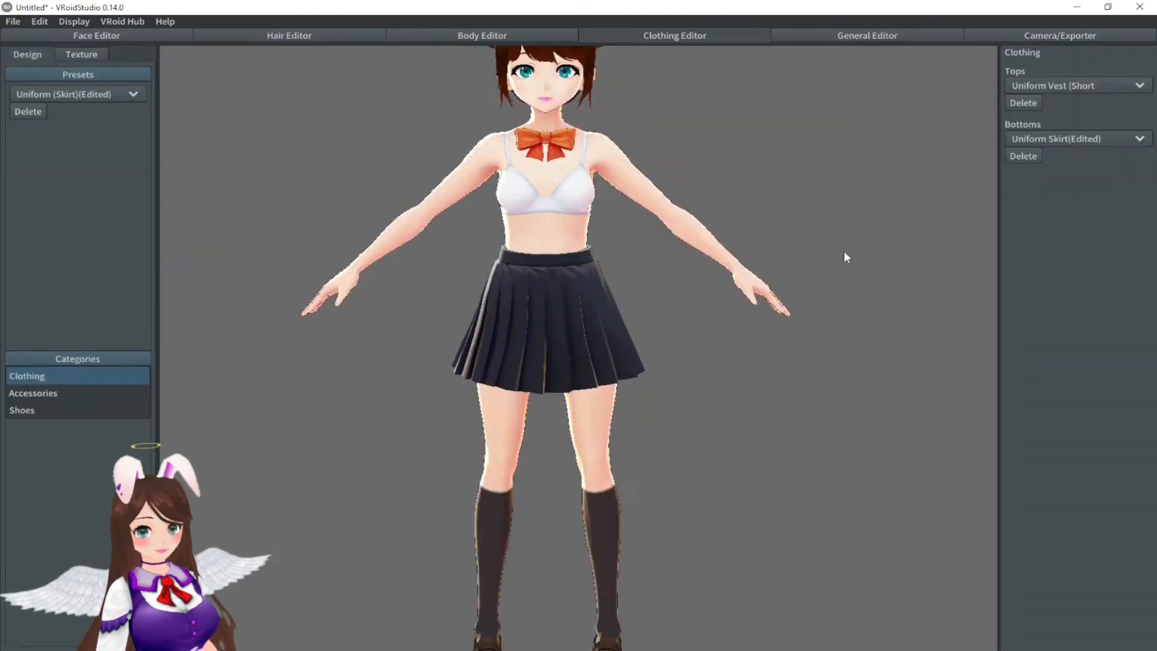
Step: Remove the skirt and the neck ribbon by setting Bottoms and the Neck accessory to None
left_click(1081, 138)
left_click(1055, 159)
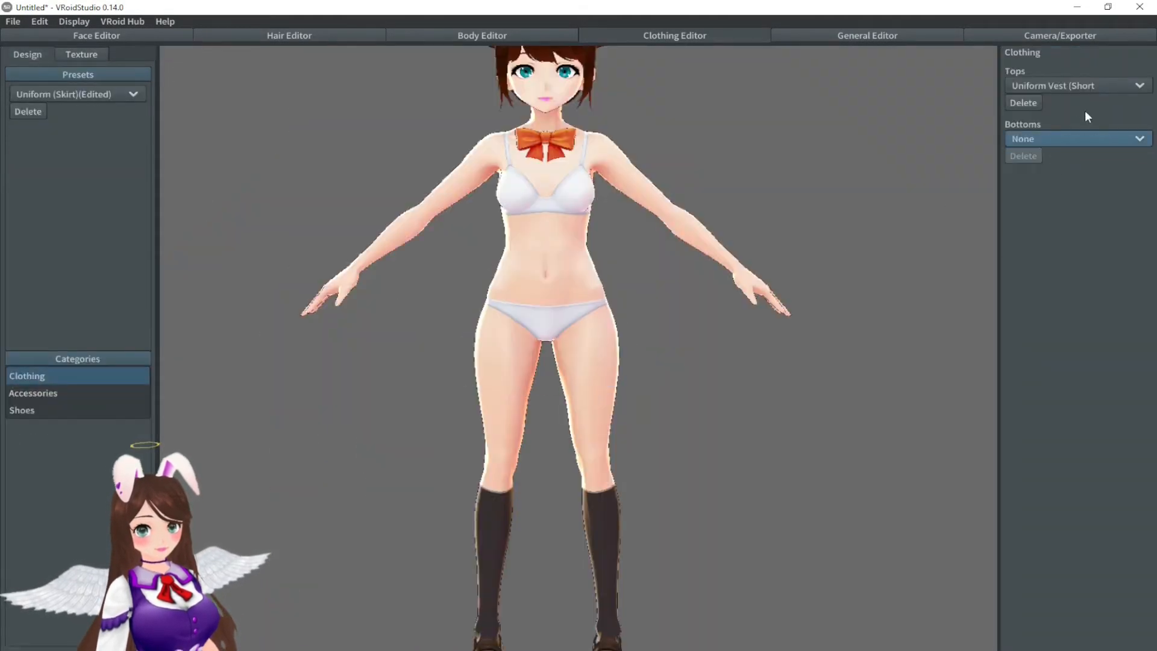
left_click(93, 392)
left_click(1075, 192)
left_click(1040, 209)
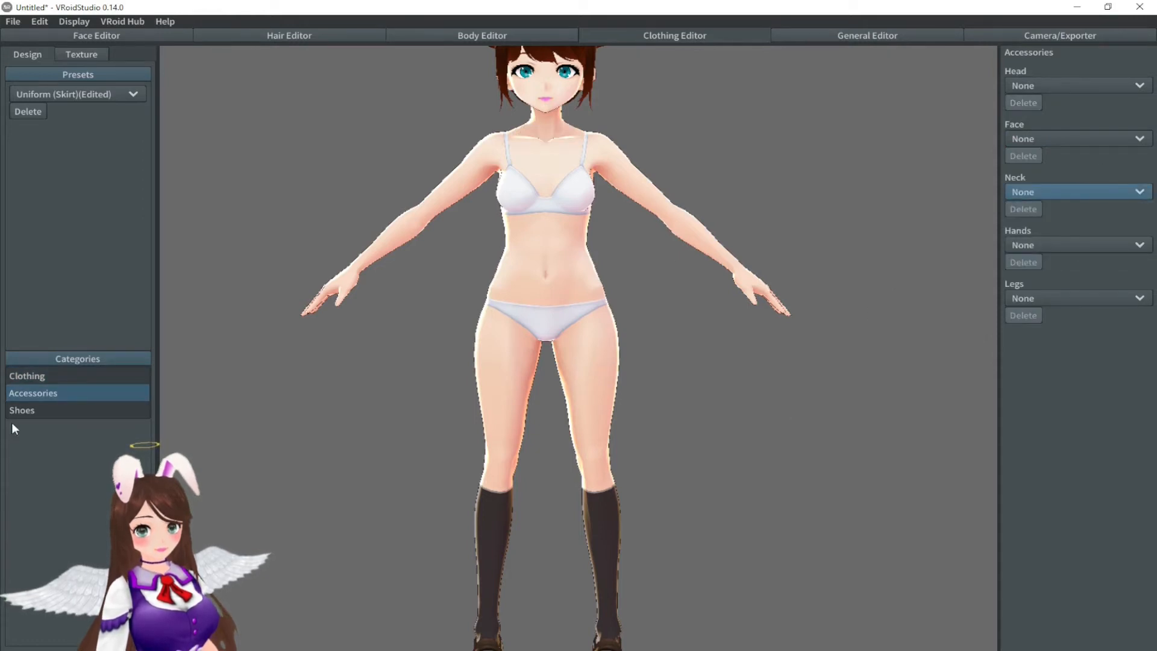
Step: Try the Shoes (Dress) footwear and set the avatar's Shoes to Heels
left_click(40, 413)
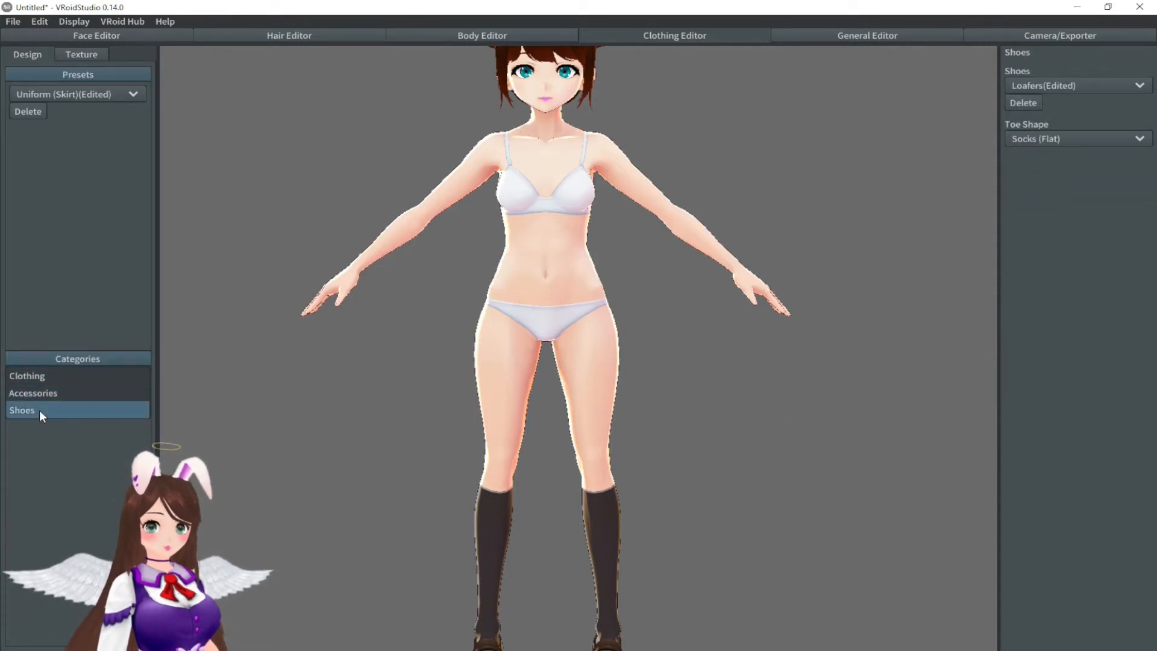
left_click(1064, 85)
left_click(1069, 131)
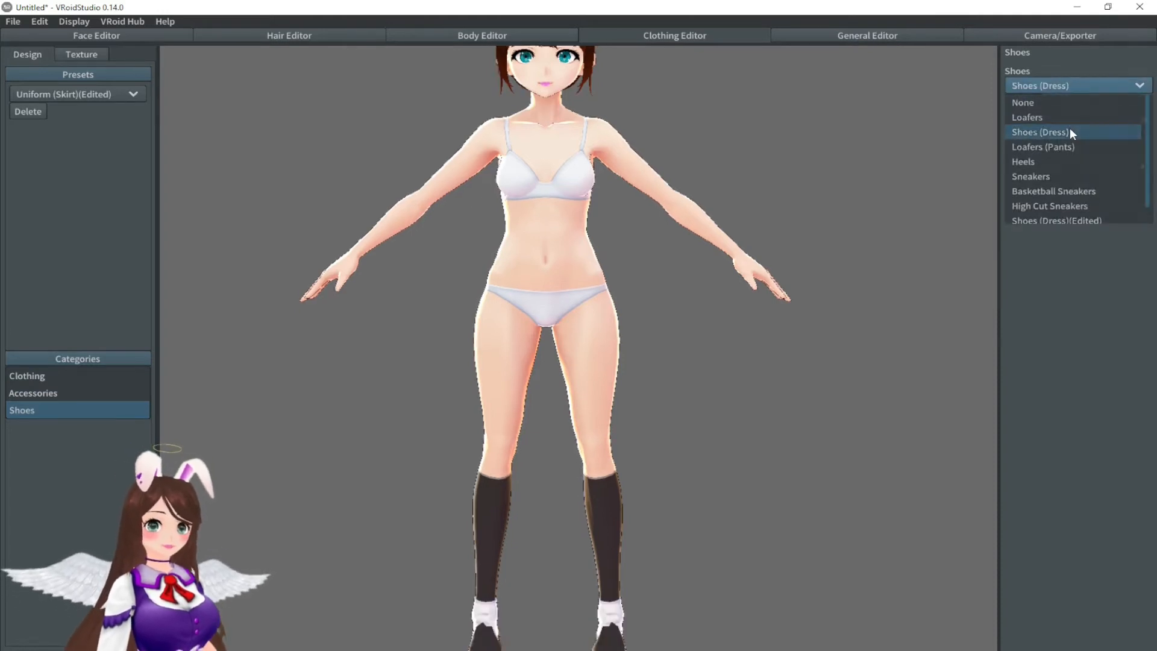
left_click(1083, 88)
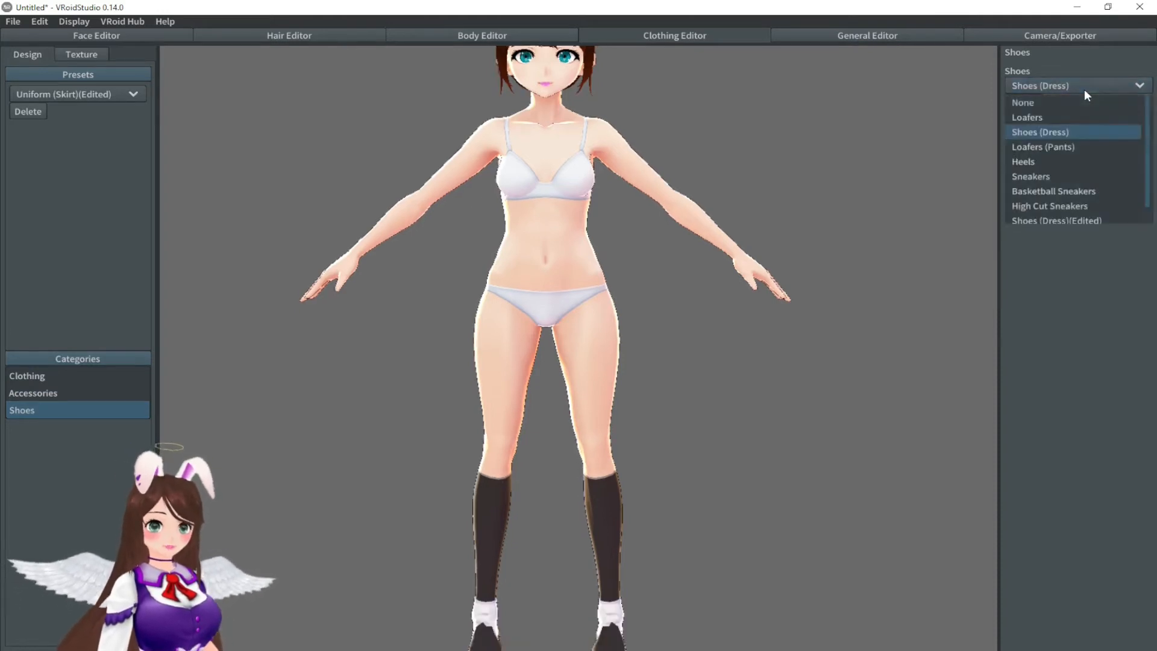
left_click(1068, 163)
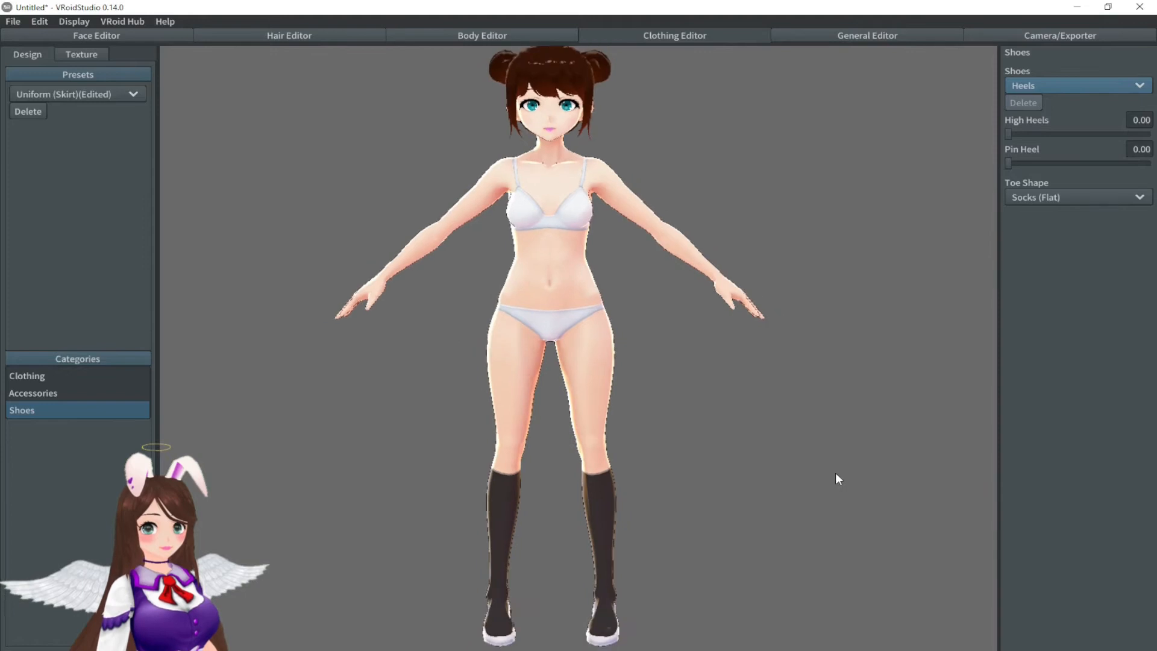
Step: Set the Toe Shape to Socks (Angled) for the heels and check the feet from several angles
right_click_drag(910, 342, 873, 343)
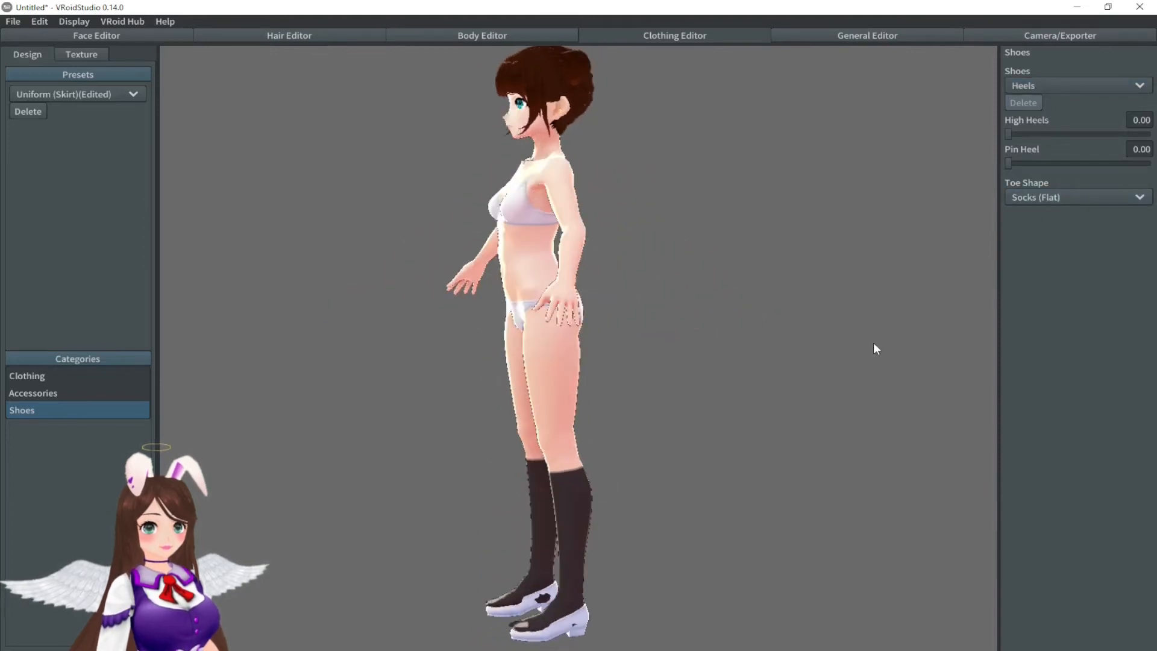
left_click(1054, 200)
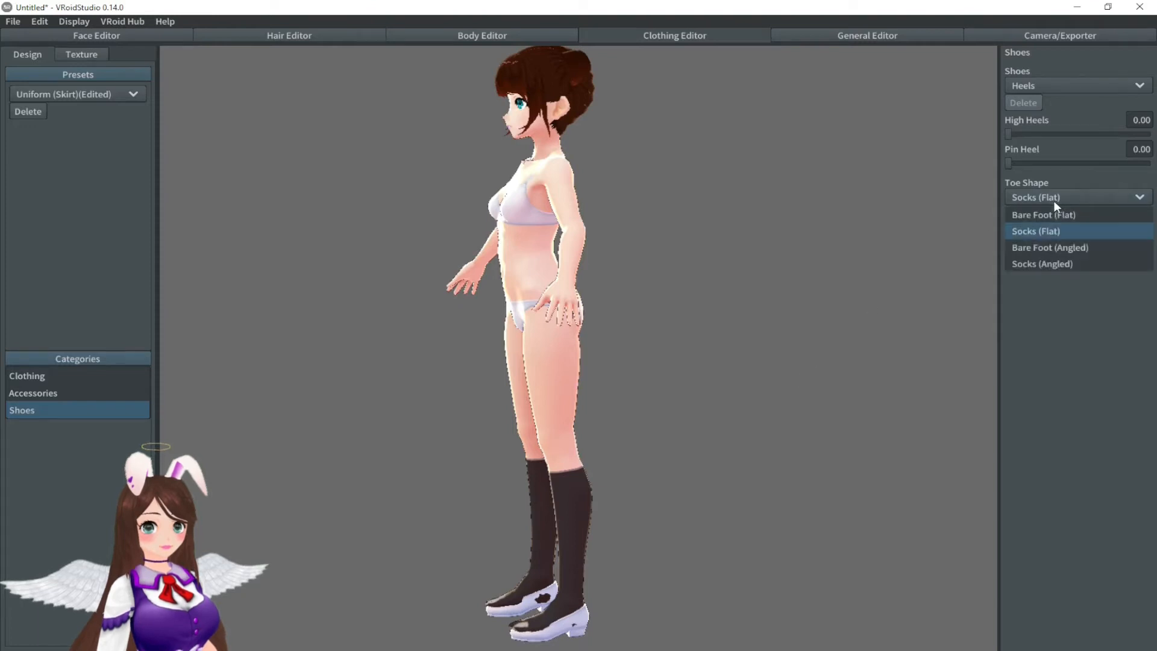
left_click(1058, 265)
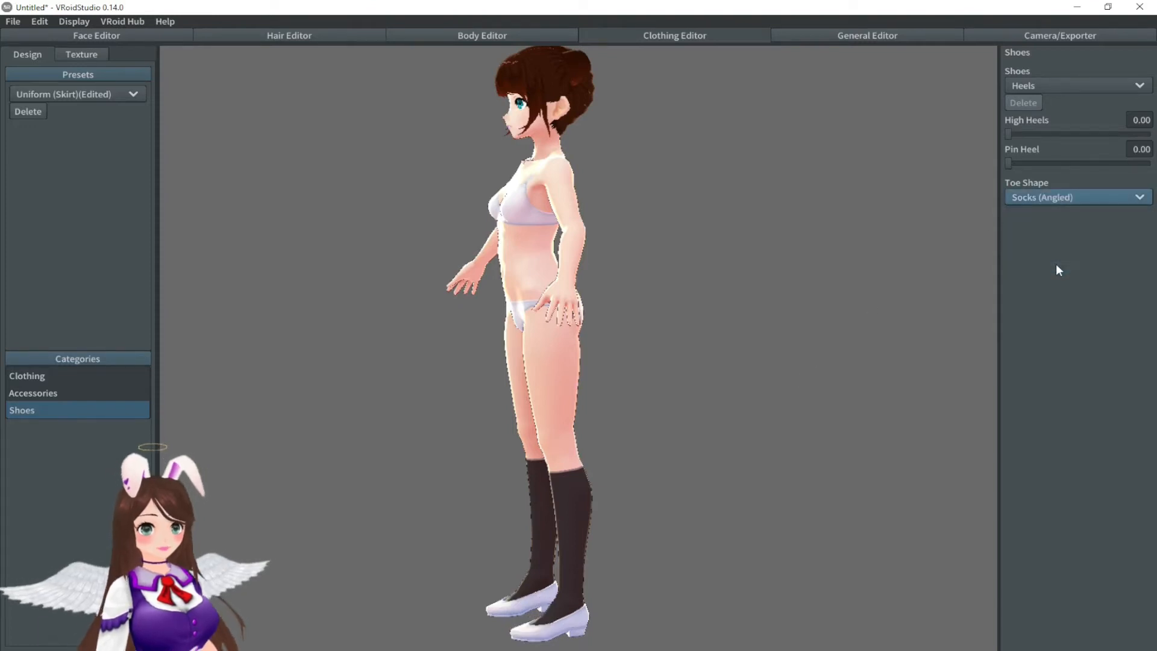
middle_click_drag(547, 566, 557, 381)
right_click_drag(557, 380, 579, 405)
scroll(508, 298, "down", 2)
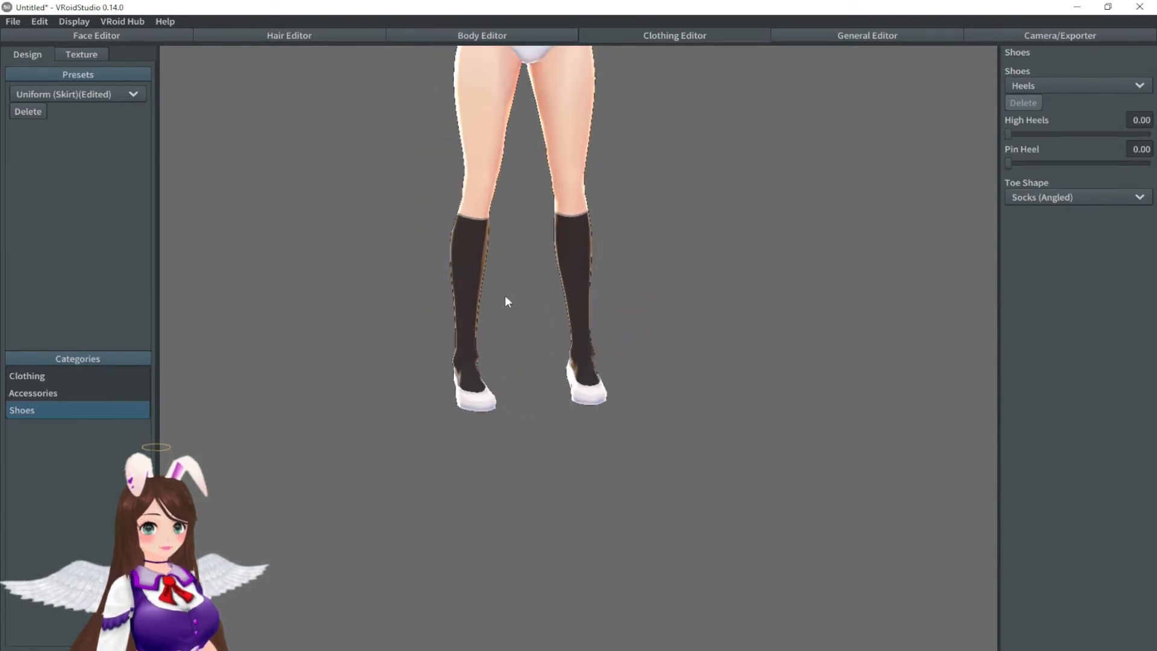
middle_click_drag(536, 232, 521, 422)
right_click_drag(521, 421, 520, 338)
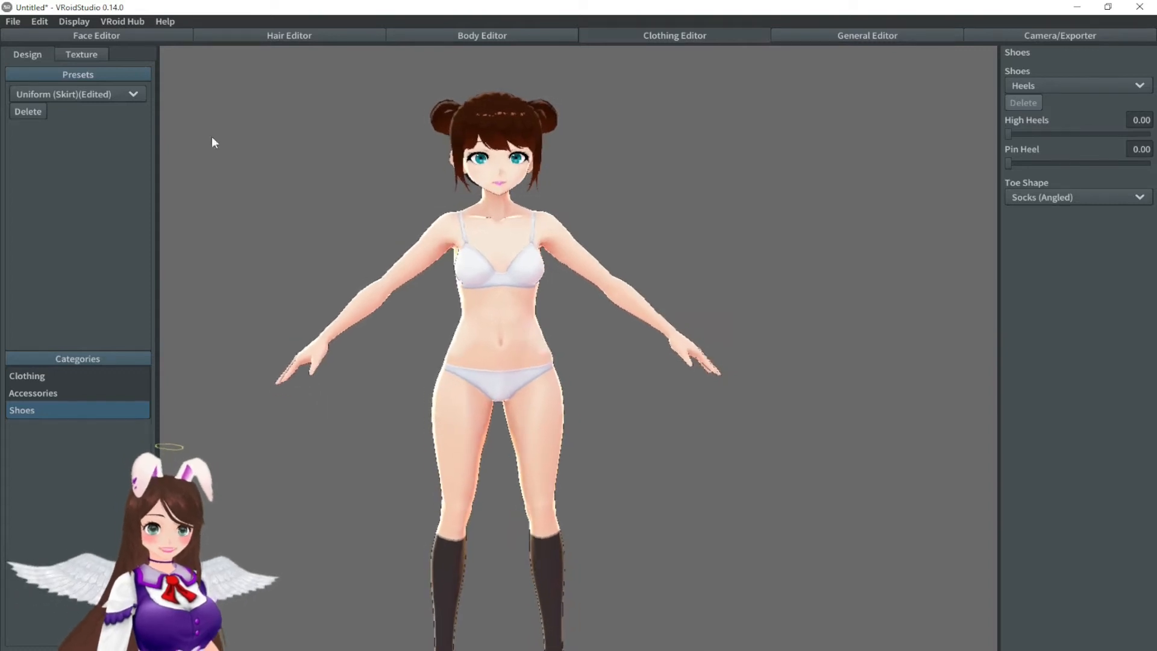
Step: Set the first Shoulder Broadness parameter of the body to about 0.48 in the Body Editor
left_click(459, 39)
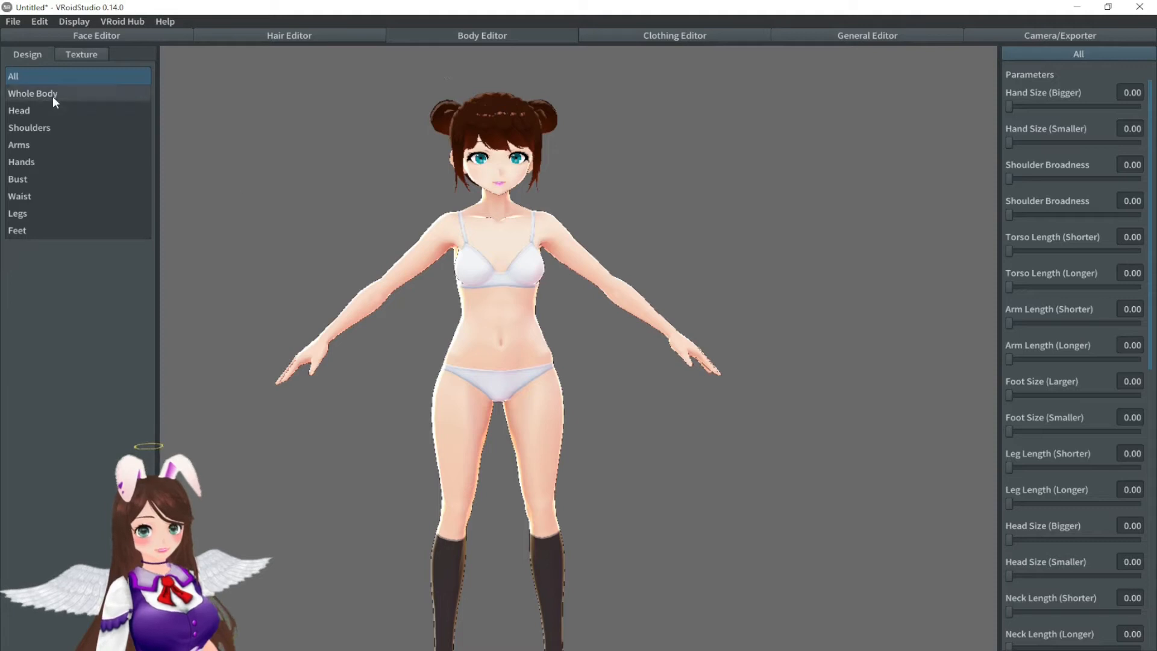
right_click_drag(898, 194, 732, 233)
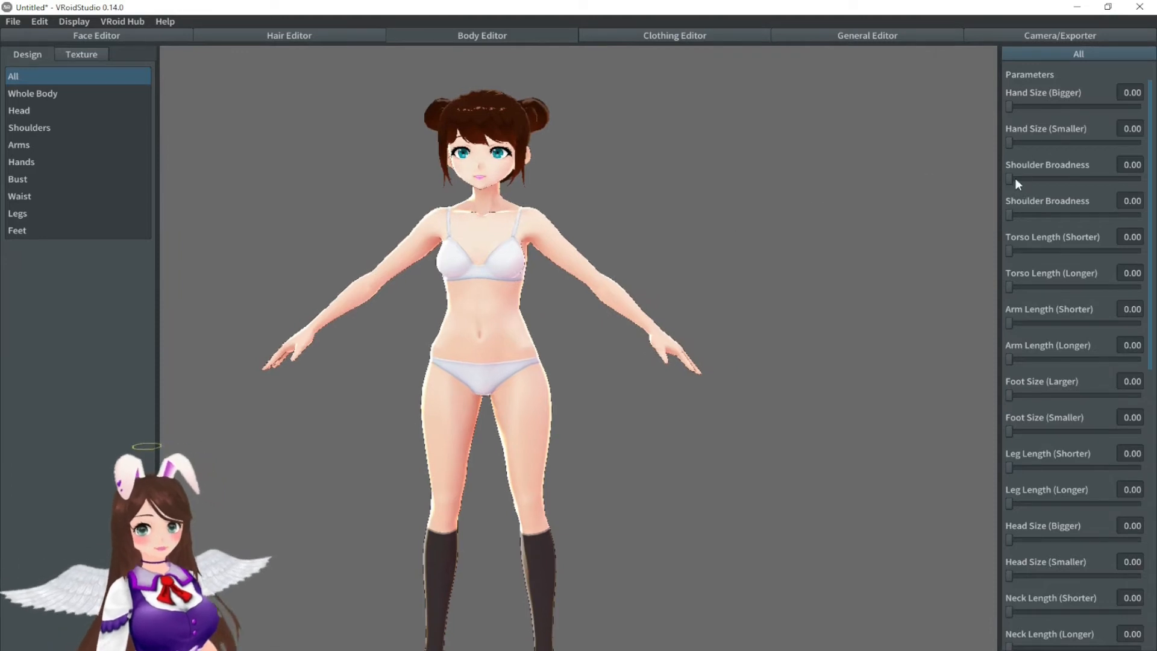
left_click_drag(1012, 179, 1071, 180)
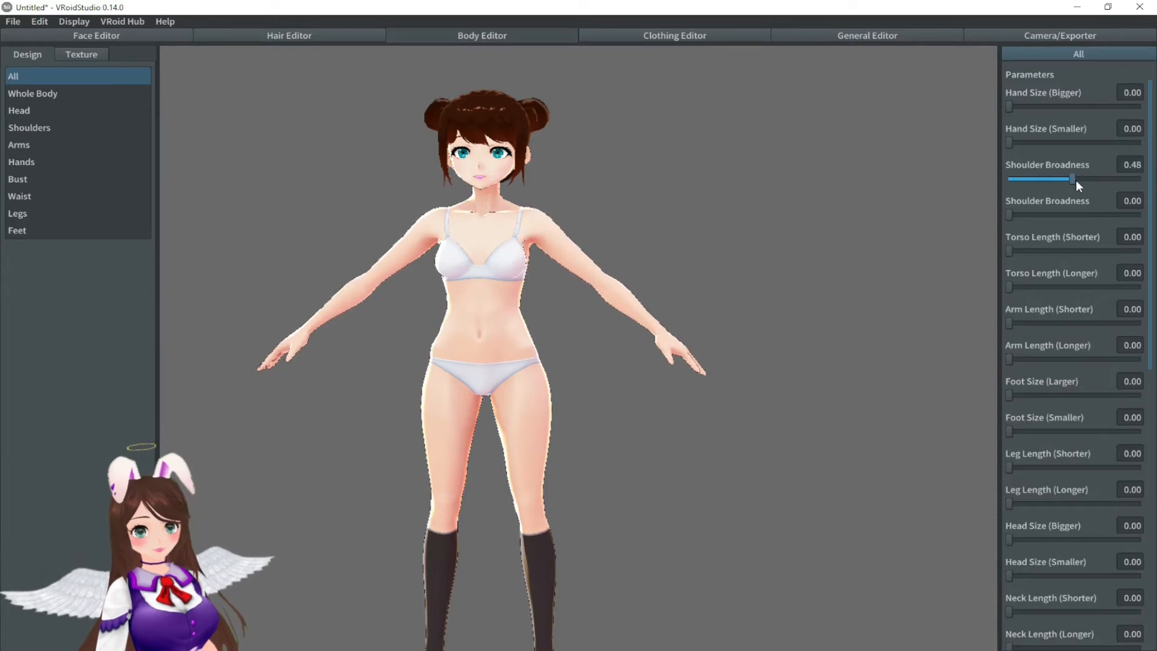
middle_click_drag(747, 347, 828, 369)
scroll(1011, 397, "down", 10)
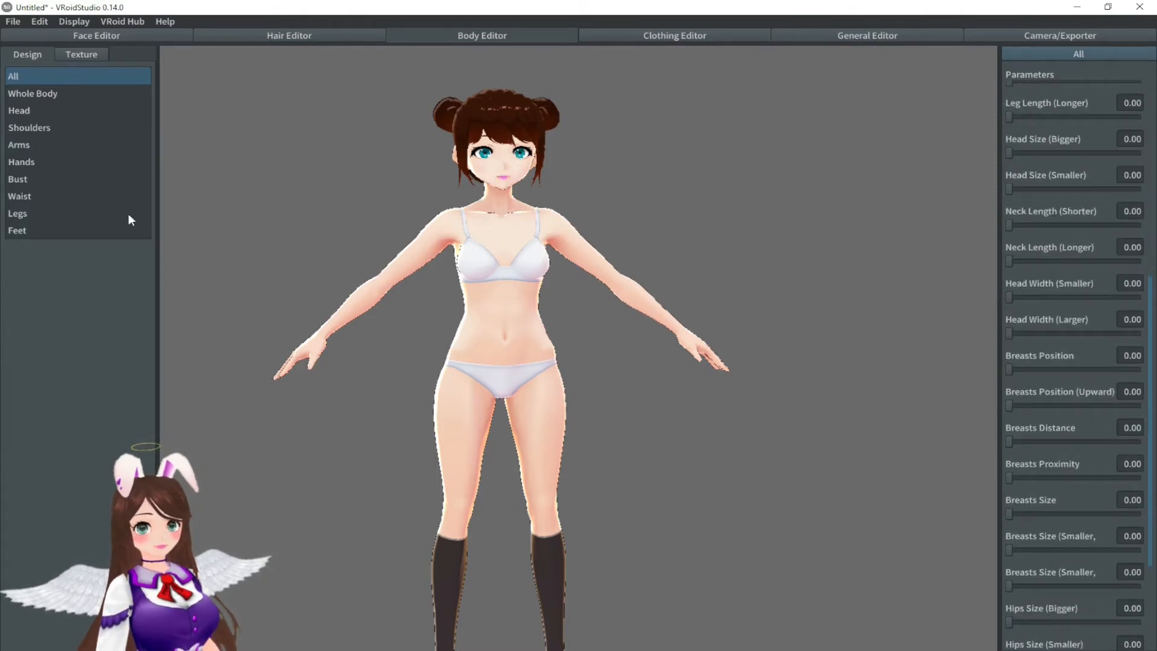
Step: Look through the Head, Shoulders, Arms and Hands parameters and set Breasts Size to 0.48 in the Bust group
left_click(50, 110)
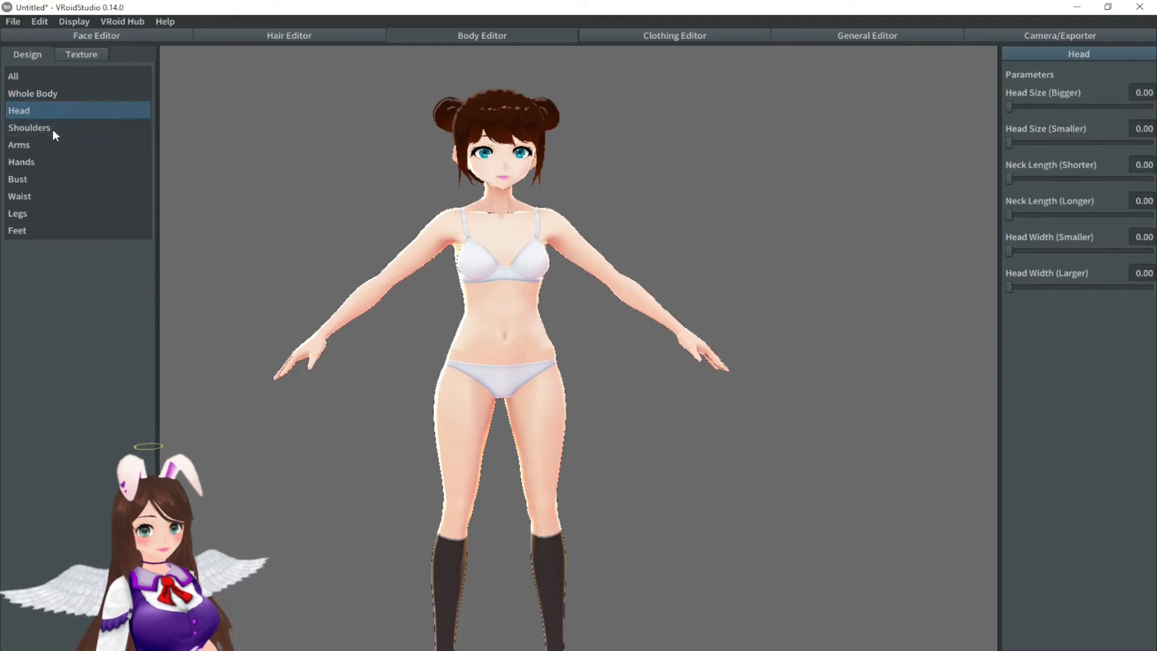
left_click(53, 129)
left_click(42, 147)
left_click(38, 165)
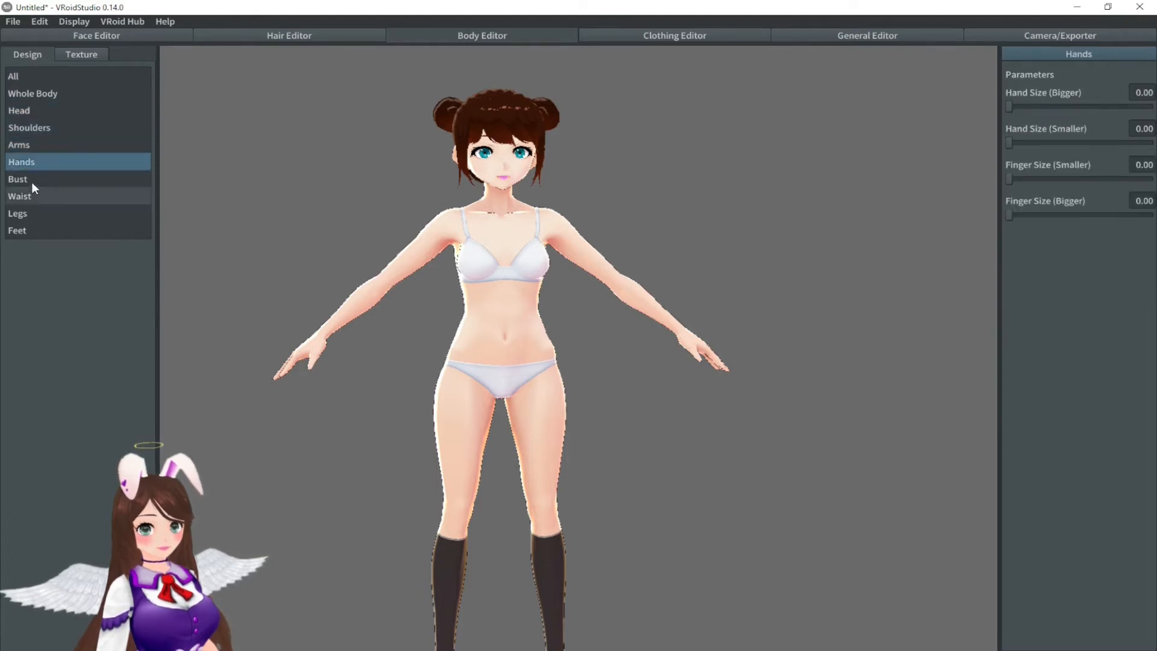
left_click(32, 180)
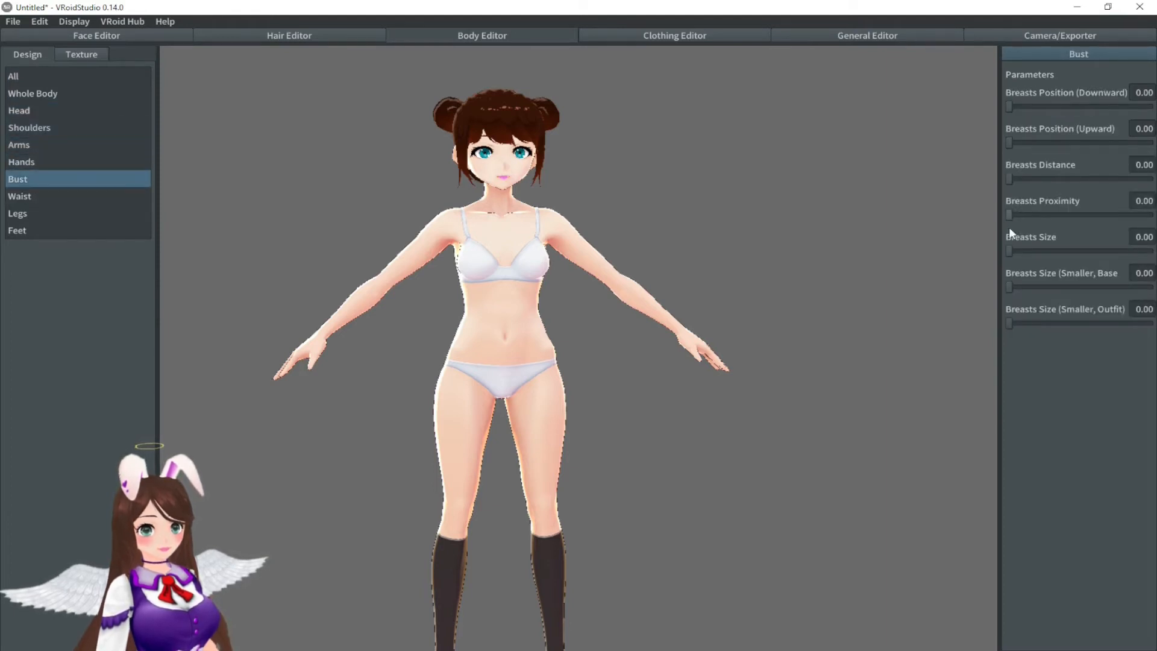
left_click_drag(1010, 252, 1077, 252)
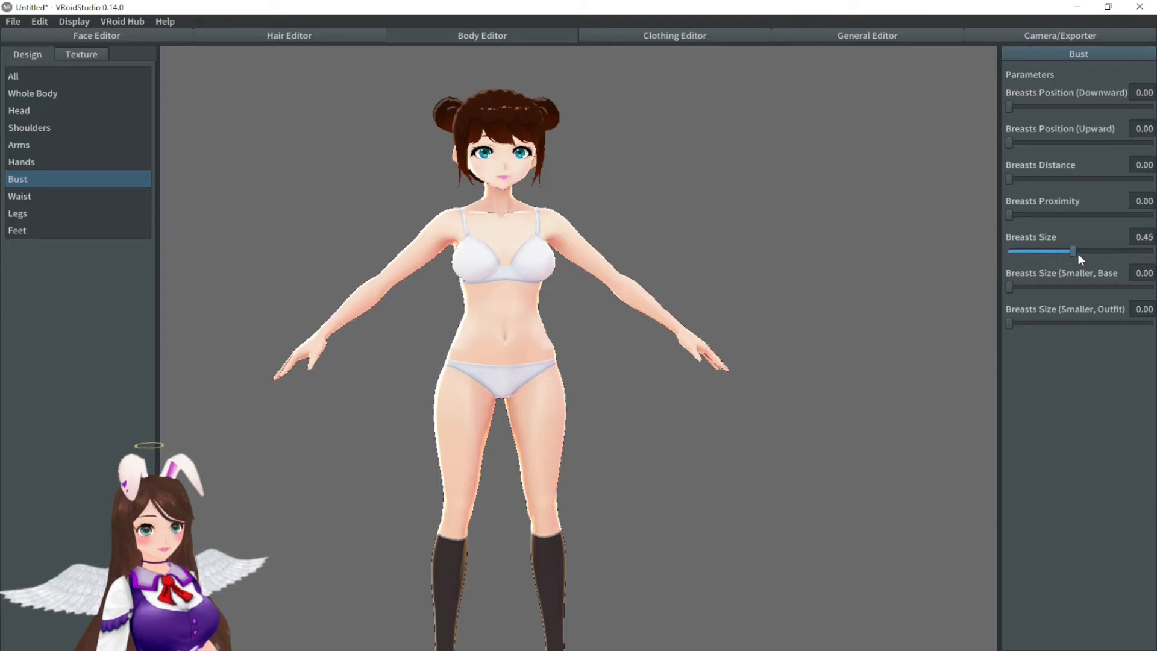
mouse_move(891, 241)
right_mouse_down()
mouse_move(869, 240)
mouse_move(901, 240)
mouse_move(891, 241)
right_mouse_up()
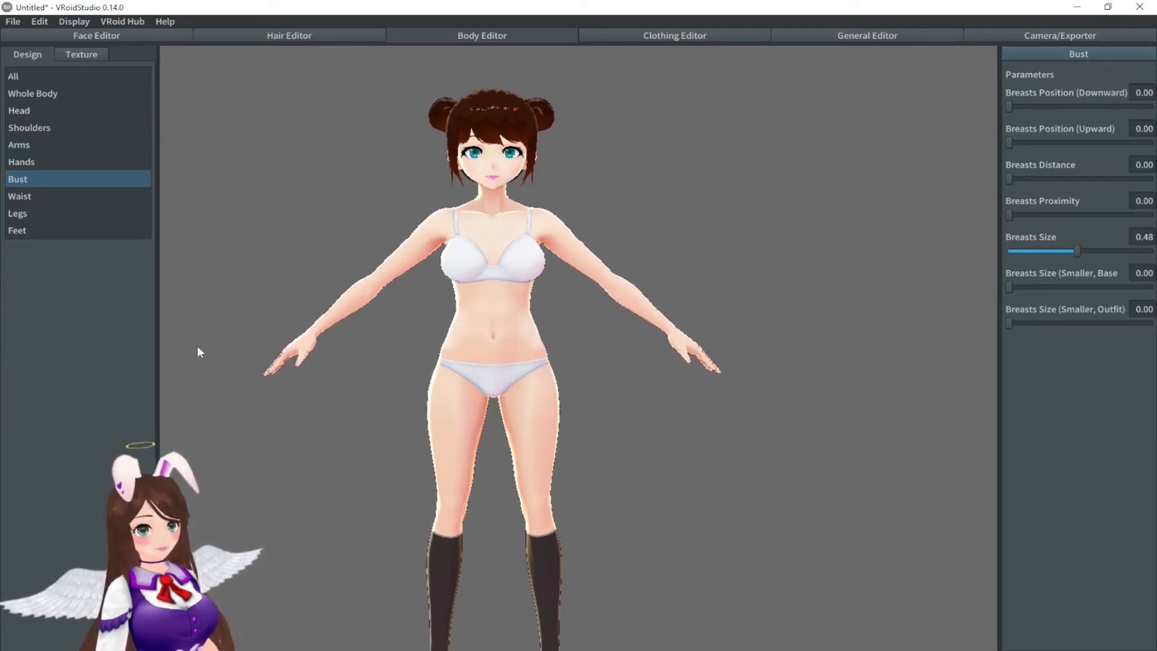
Step: Increase the Hips Size (Bigger) parameter in the Waist group and check the body shape
left_click(38, 196)
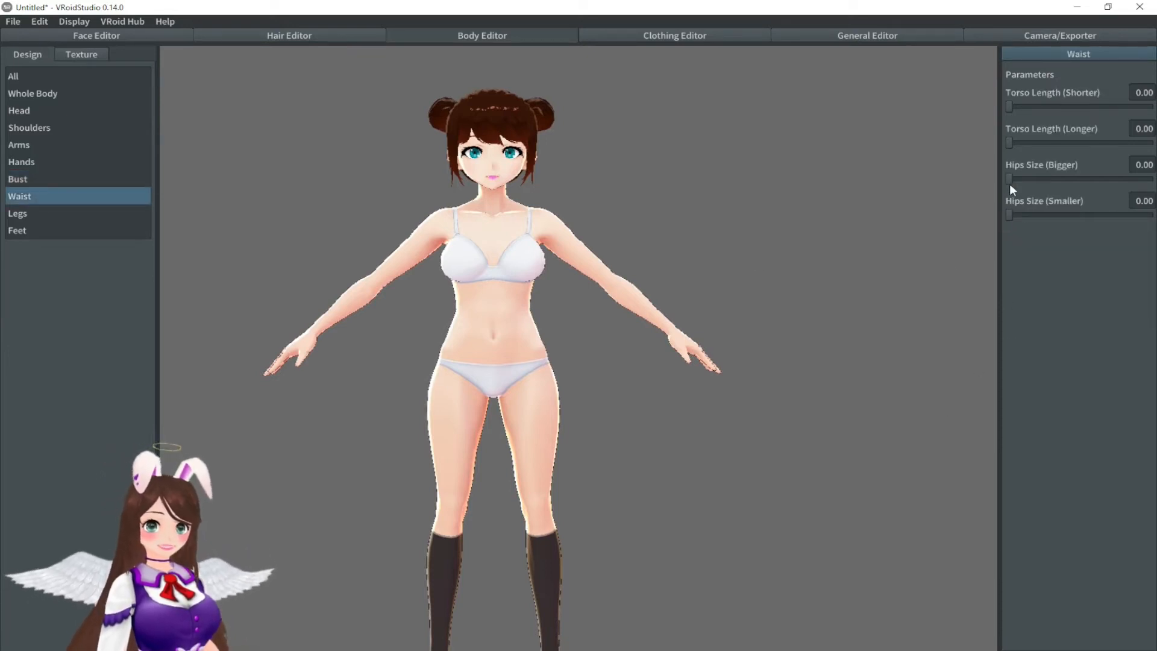
left_click_drag(1009, 179, 1097, 188)
mouse_move(790, 223)
right_mouse_down()
mouse_move(724, 229)
mouse_move(799, 223)
right_mouse_up()
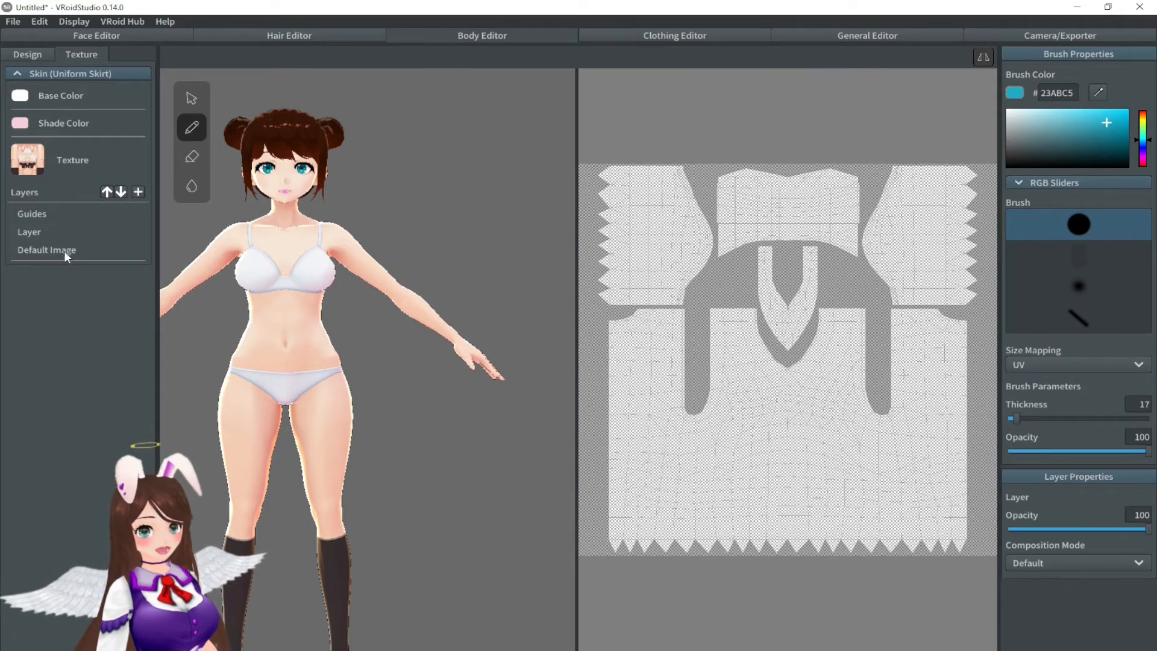
Step: Import the Two_piece2 image into the Default Image layer of the body's Skin texture and inspect the outfit
left_click(72, 250)
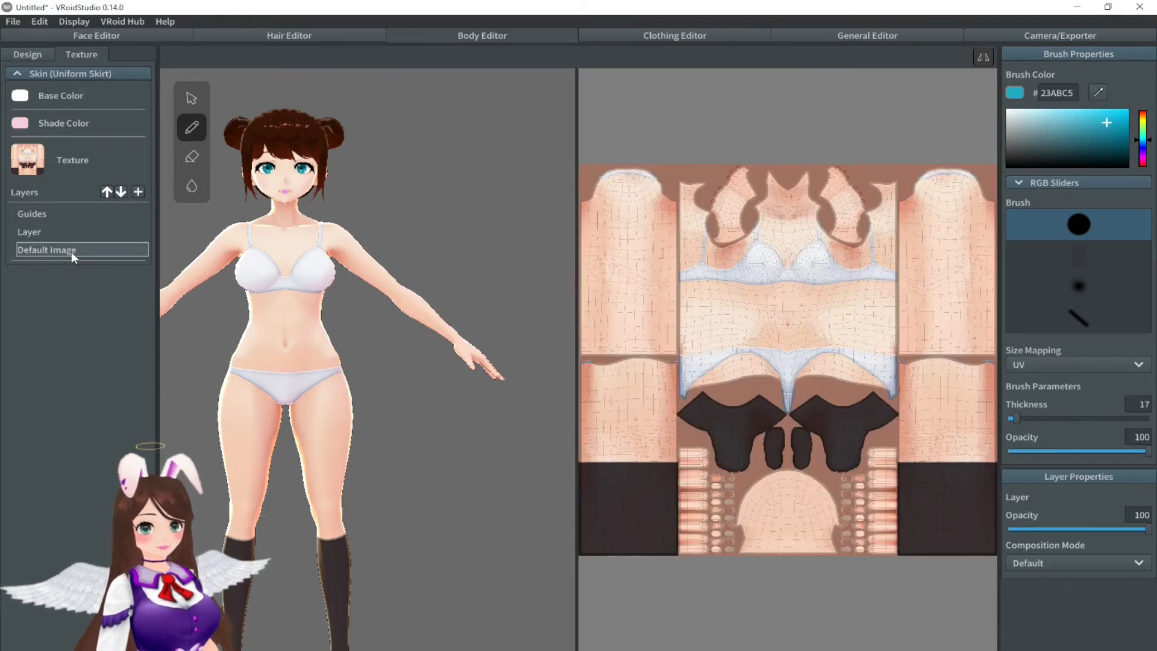
right_click(71, 251)
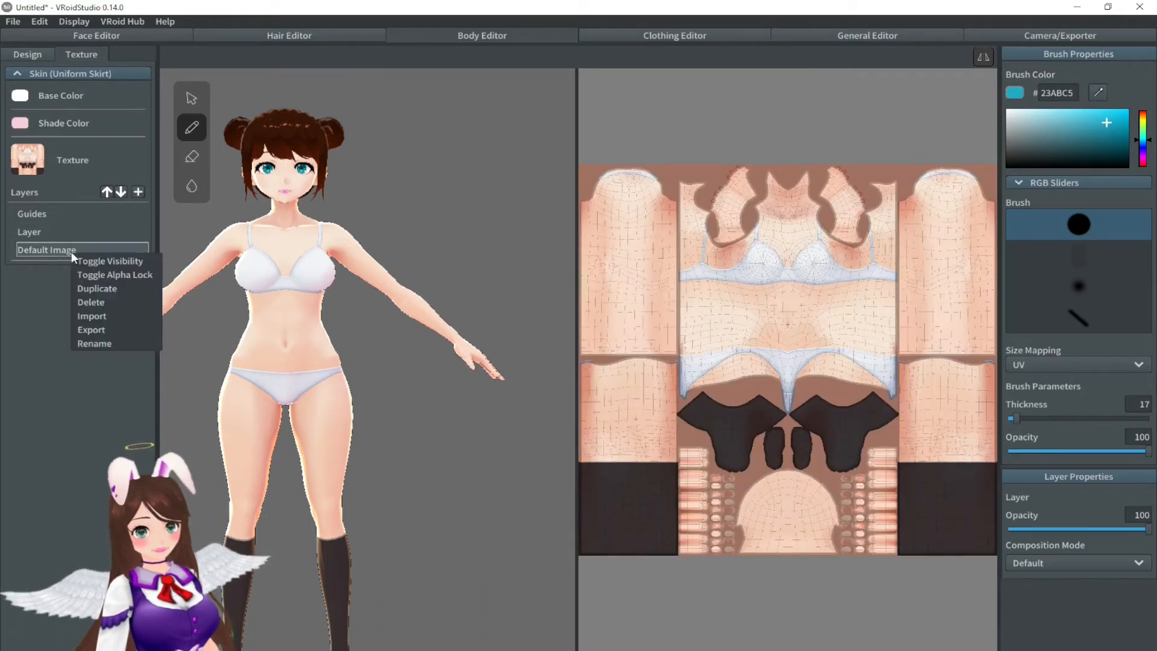
left_click(100, 315)
left_click(535, 144)
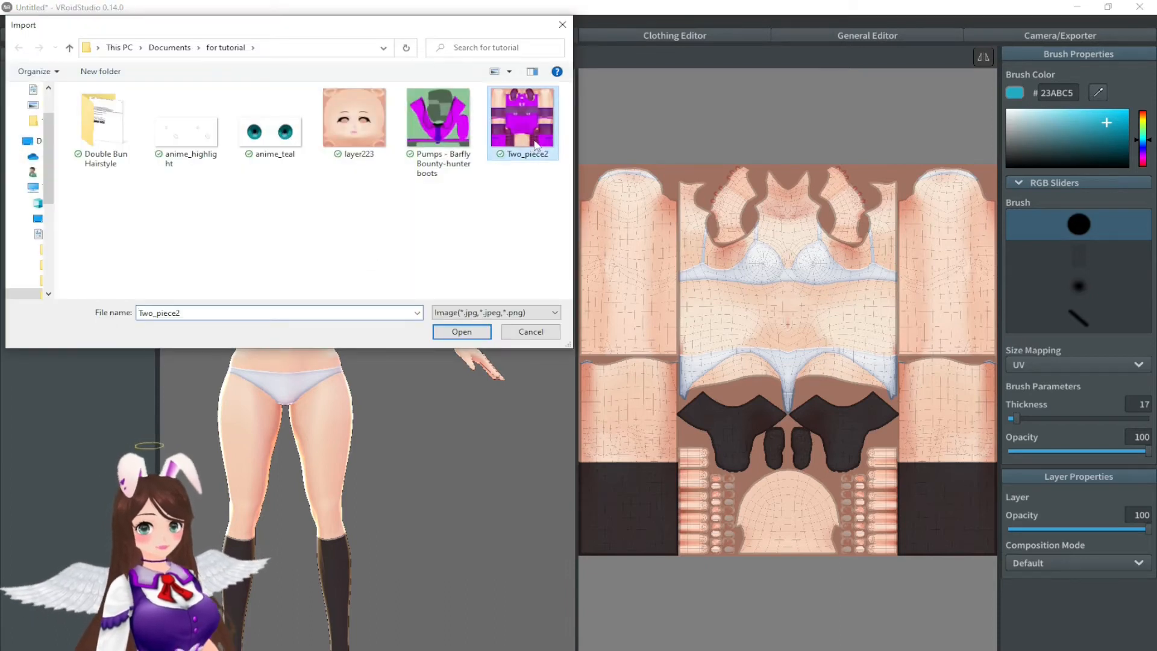
left_click(462, 332)
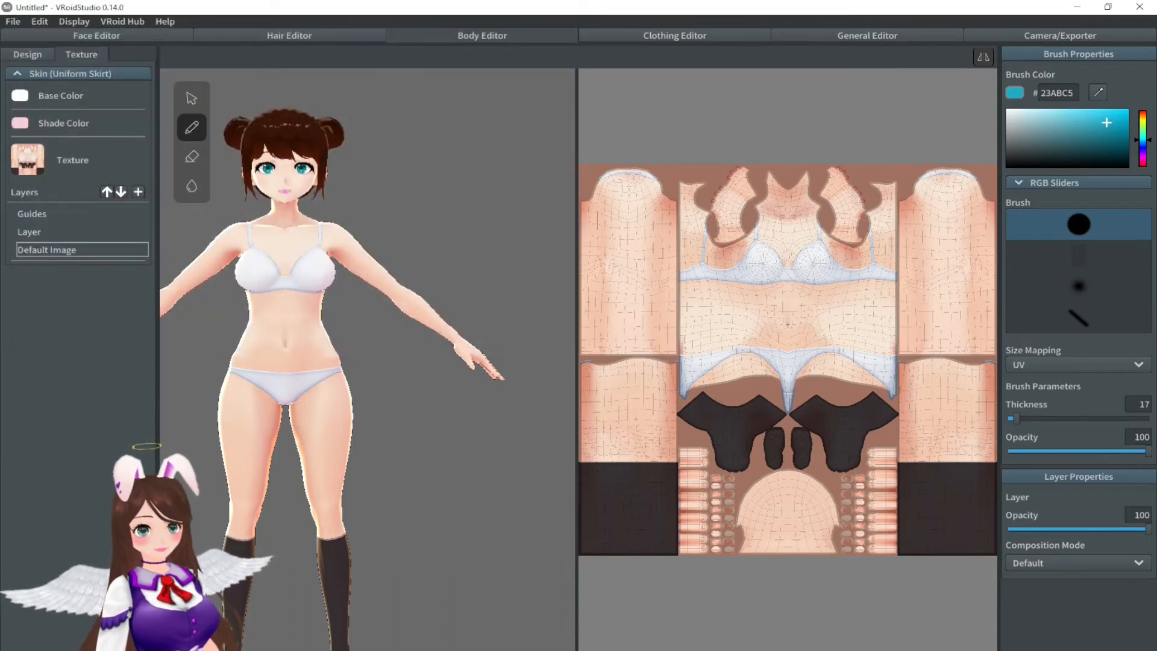
right_click_drag(265, 316, 464, 264)
scroll(431, 290, "down", 2)
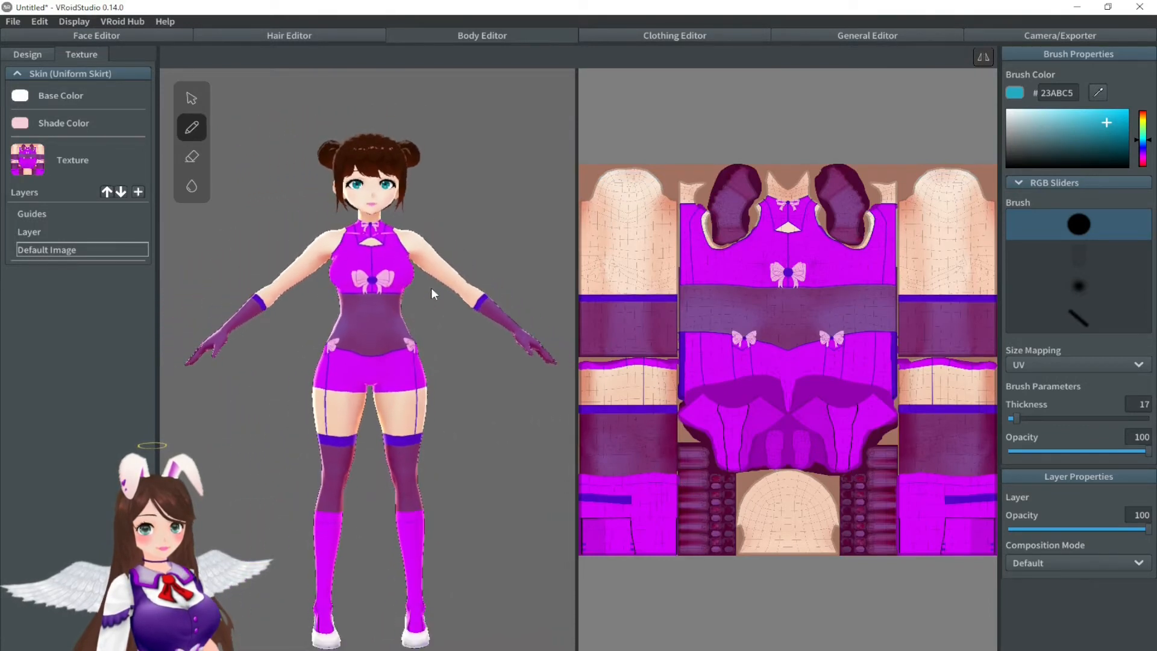
right_click_drag(469, 401, 221, 400)
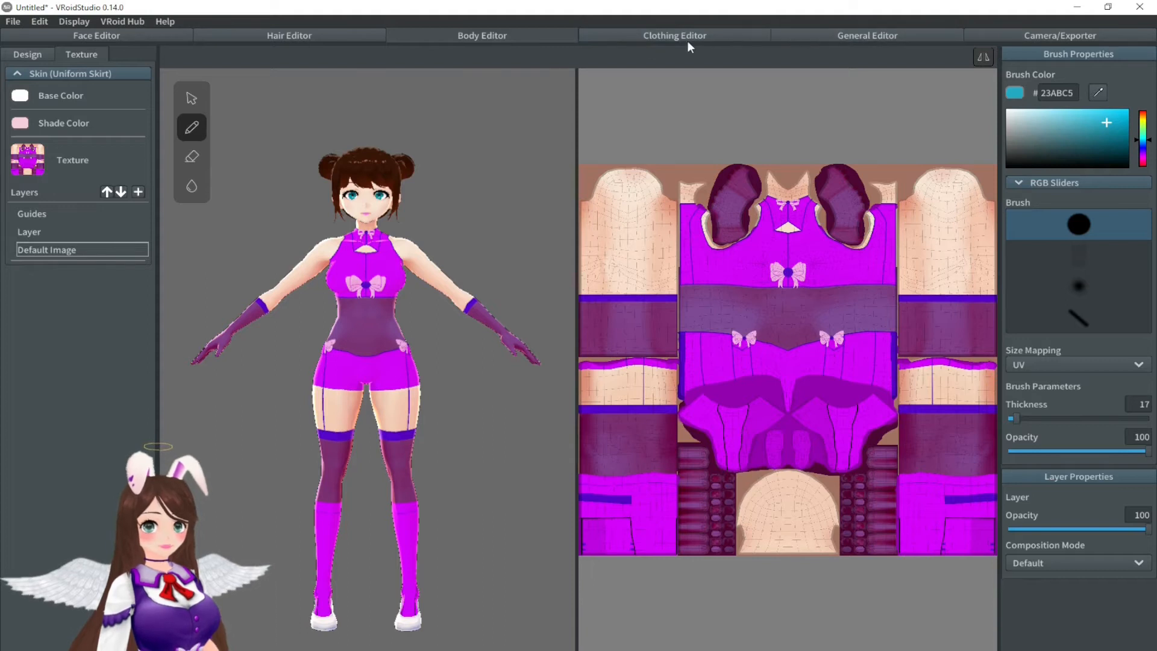
Step: Import the Pumps - Barfly Bounty-hunter boots image into the Default Image layer of the Heels texture in the Clothing Editor
left_click(662, 38)
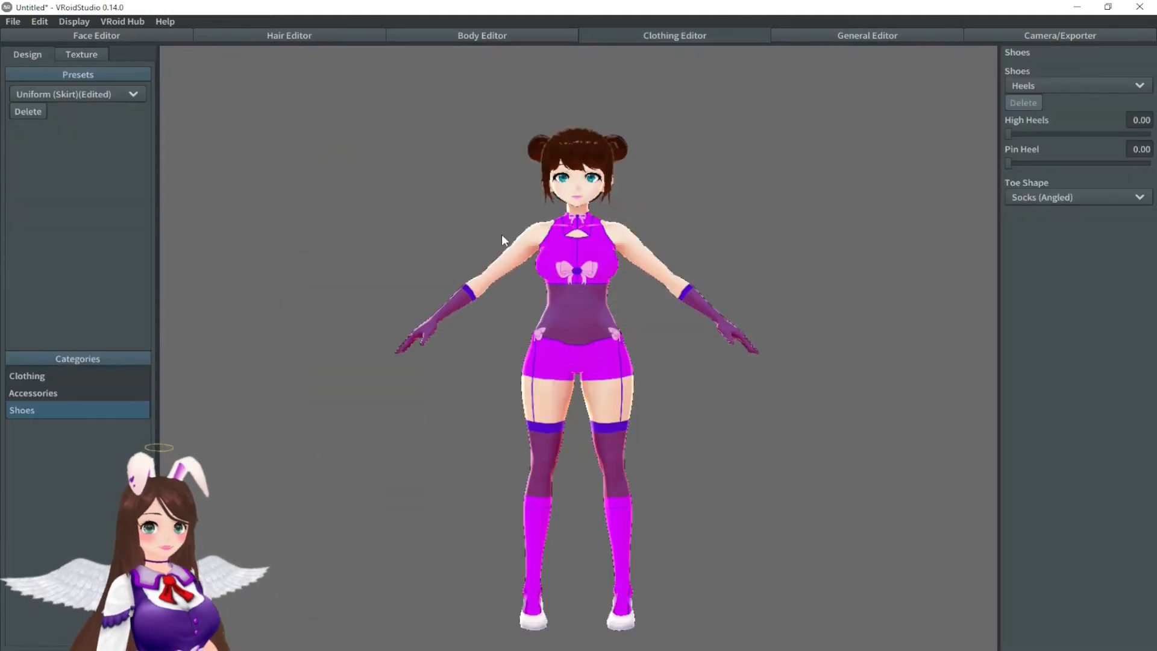
left_click(82, 54)
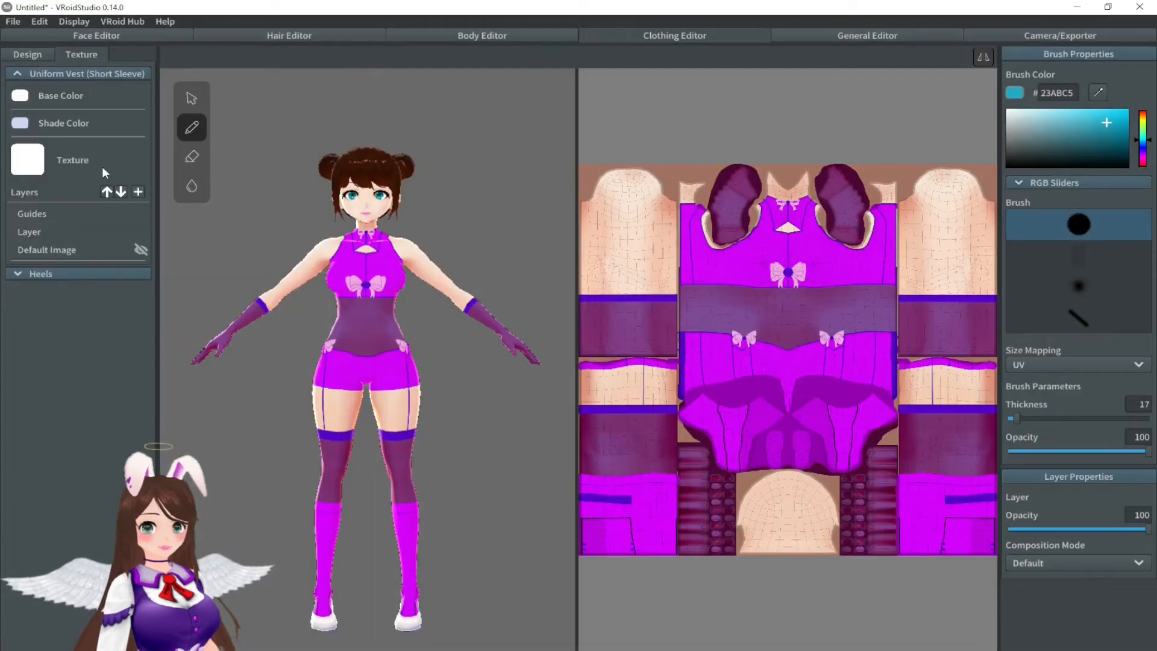
left_click(44, 235)
left_click(20, 272)
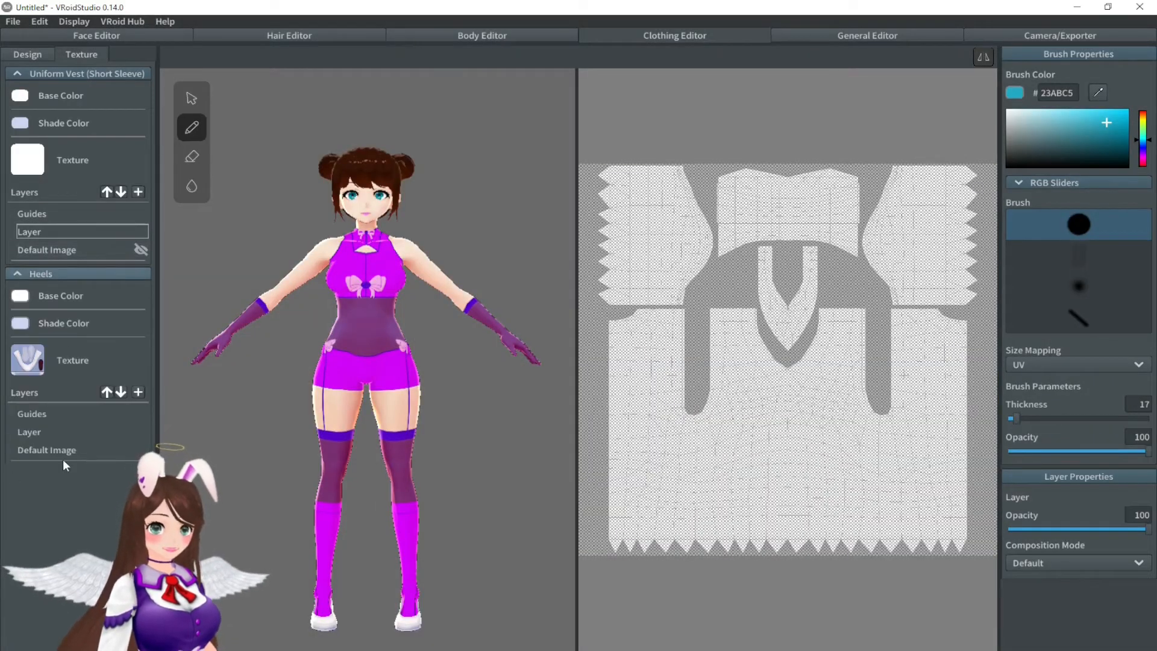
right_click(79, 452)
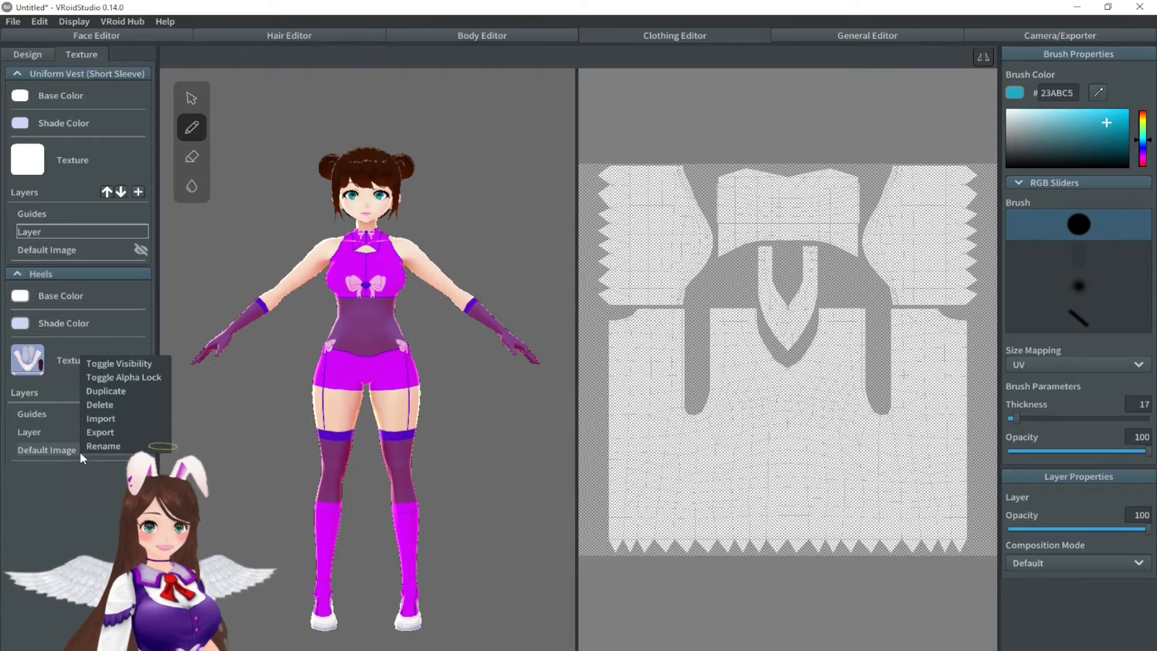
left_click(106, 418)
left_click(437, 120)
left_click(463, 332)
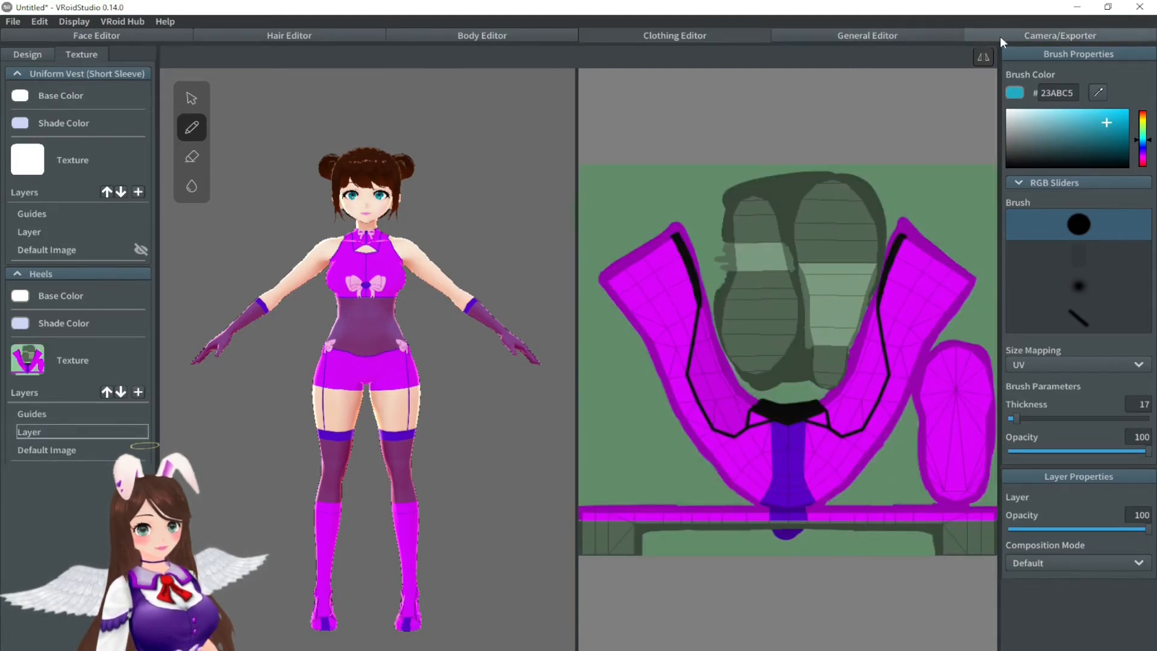
Step: Set the Outline Width of both the face and the body to 0.00 in the General Editor
left_click(936, 35)
left_click_drag(1047, 137, 1019, 140)
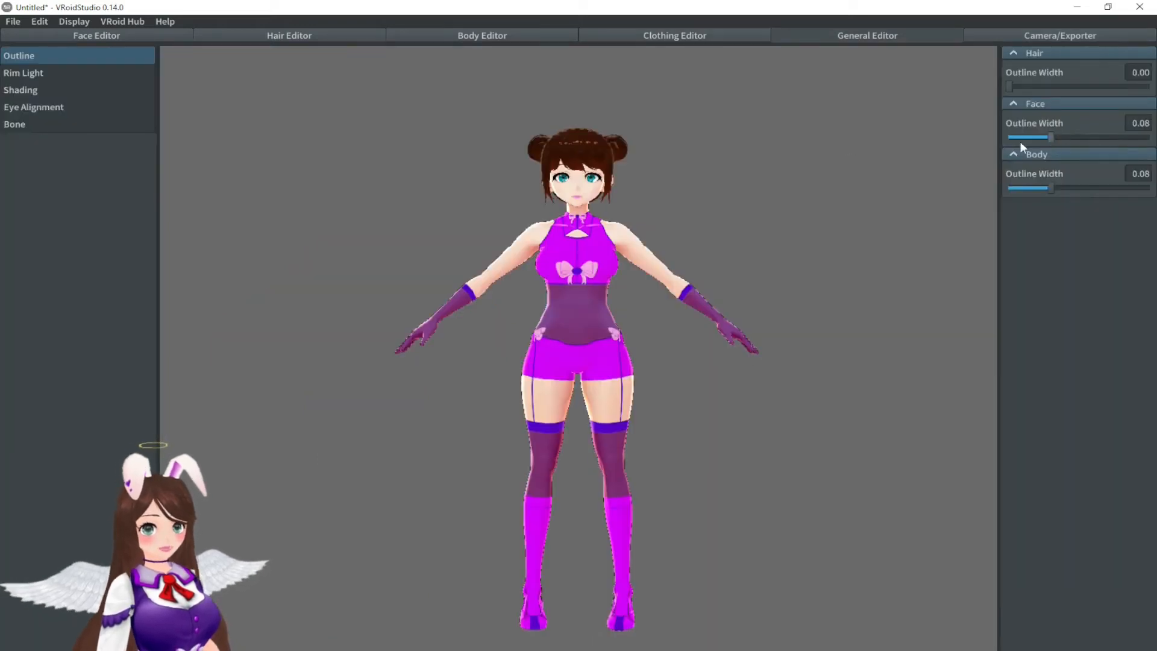
left_click_drag(1053, 187, 938, 194)
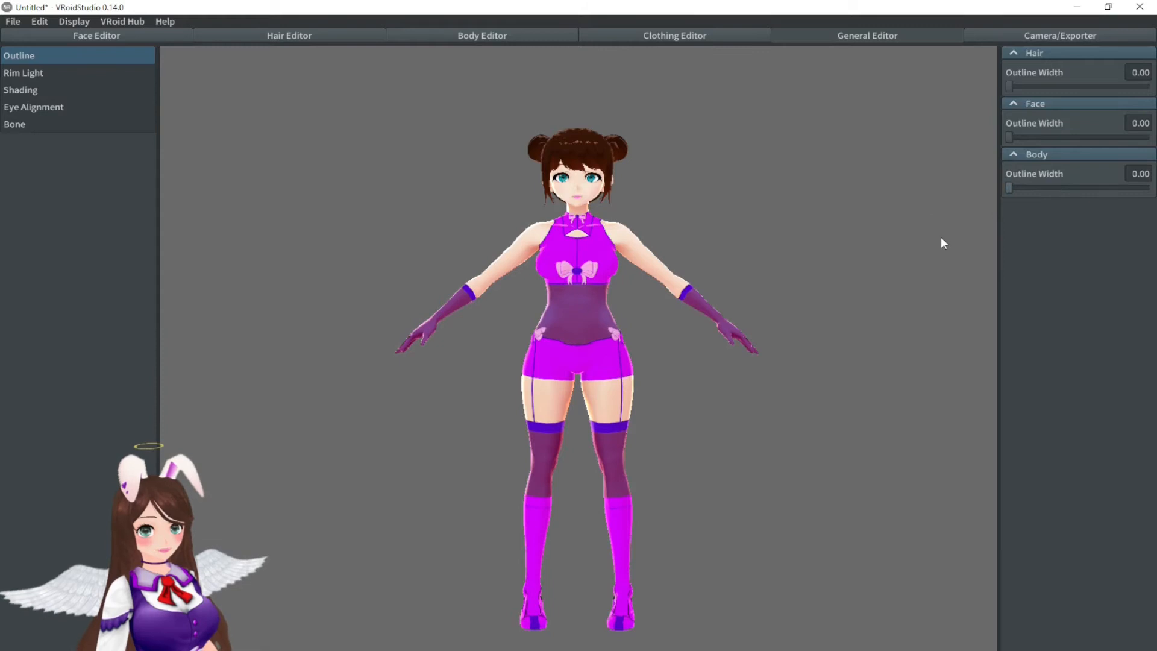
Step: Set the Rim Light Strength and Compression to 0.00 for both the hair and the body
left_click(36, 72)
left_click_drag(1038, 87, 1012, 87)
left_click_drag(1080, 119, 837, 122)
left_click_drag(1072, 216, 948, 215)
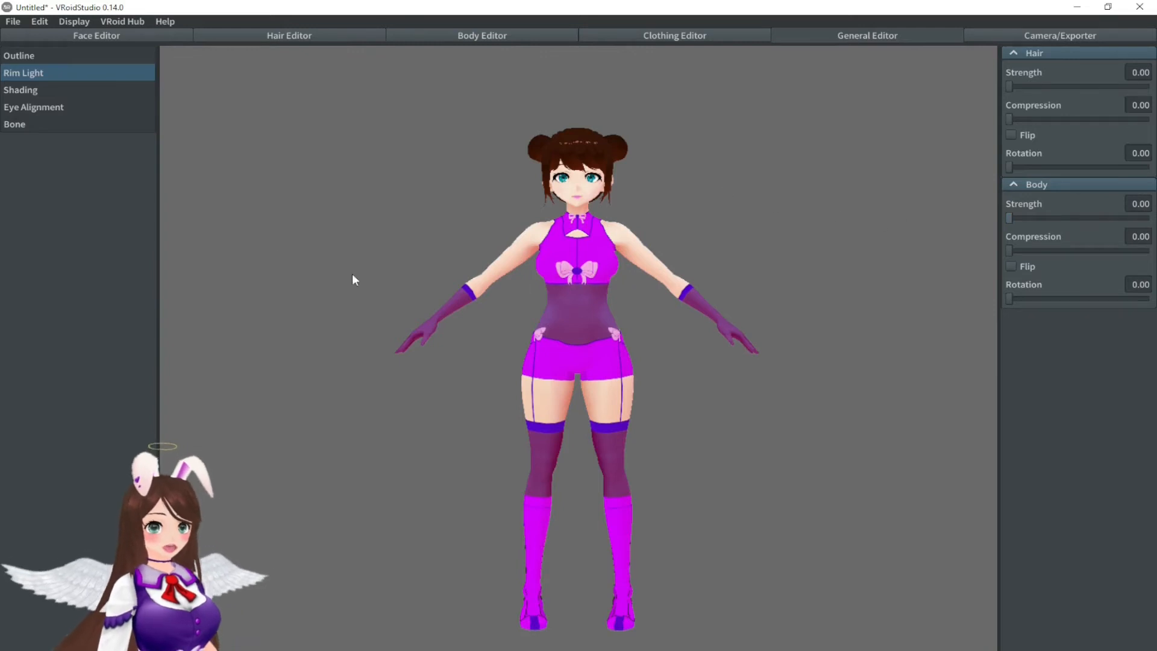
mouse_move(356, 330)
left_mouse_down()
mouse_move(418, 334)
mouse_move(348, 333)
left_mouse_up()
Step: Set the hair's Shading Area to -1.00 in the General Editor and review the Bone settings
left_click(64, 91)
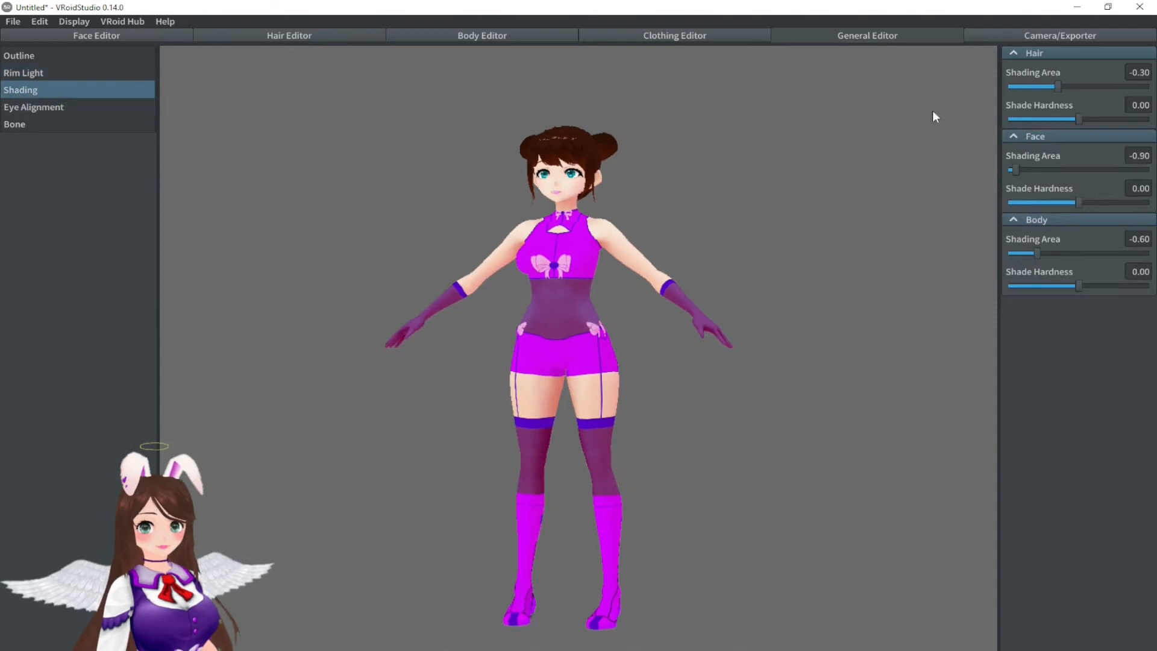
left_click_drag(1056, 87, 1030, 86)
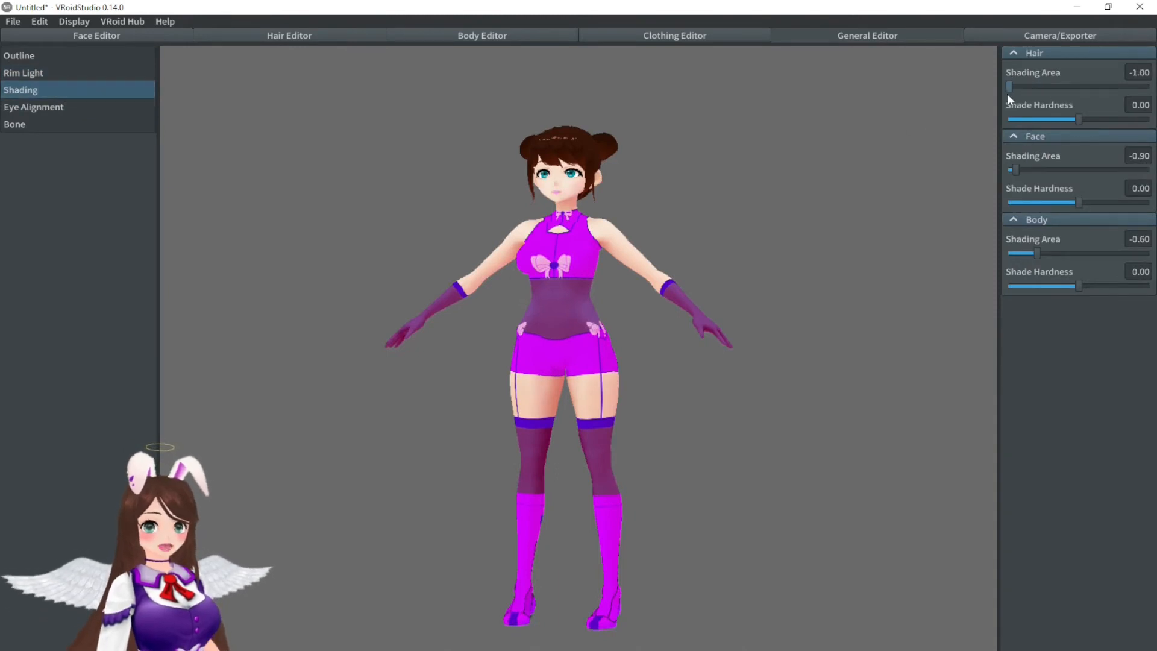
mouse_move(767, 143)
left_mouse_down()
mouse_move(792, 151)
mouse_move(762, 154)
left_mouse_up()
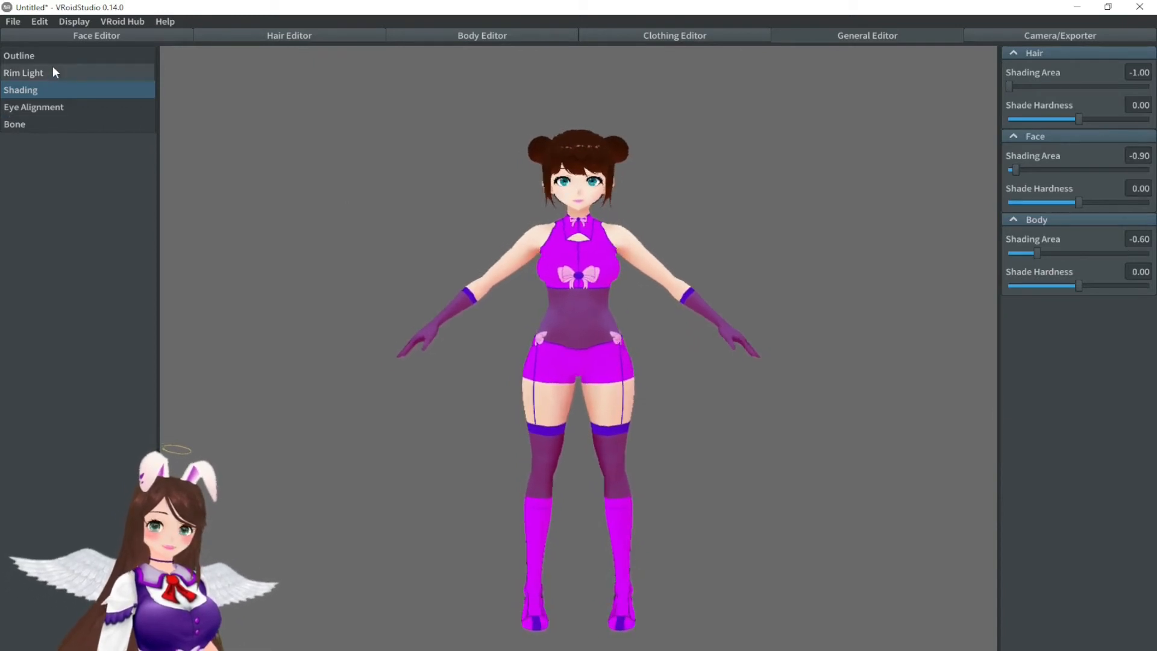
left_click(41, 129)
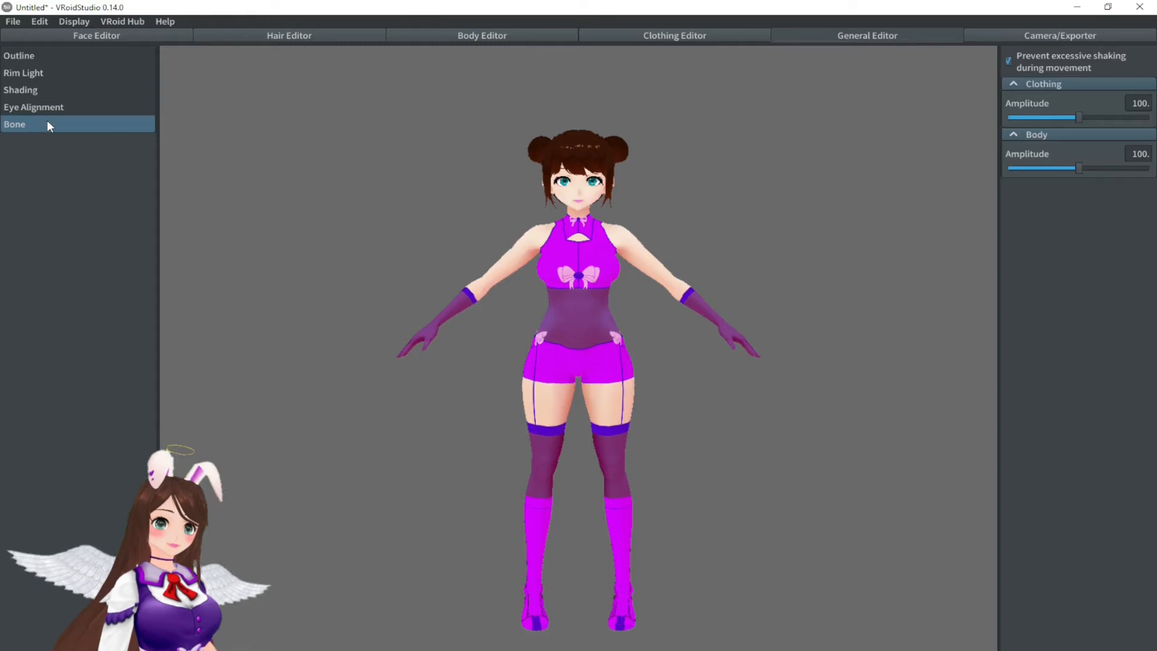
left_click_drag(432, 231, 551, 241)
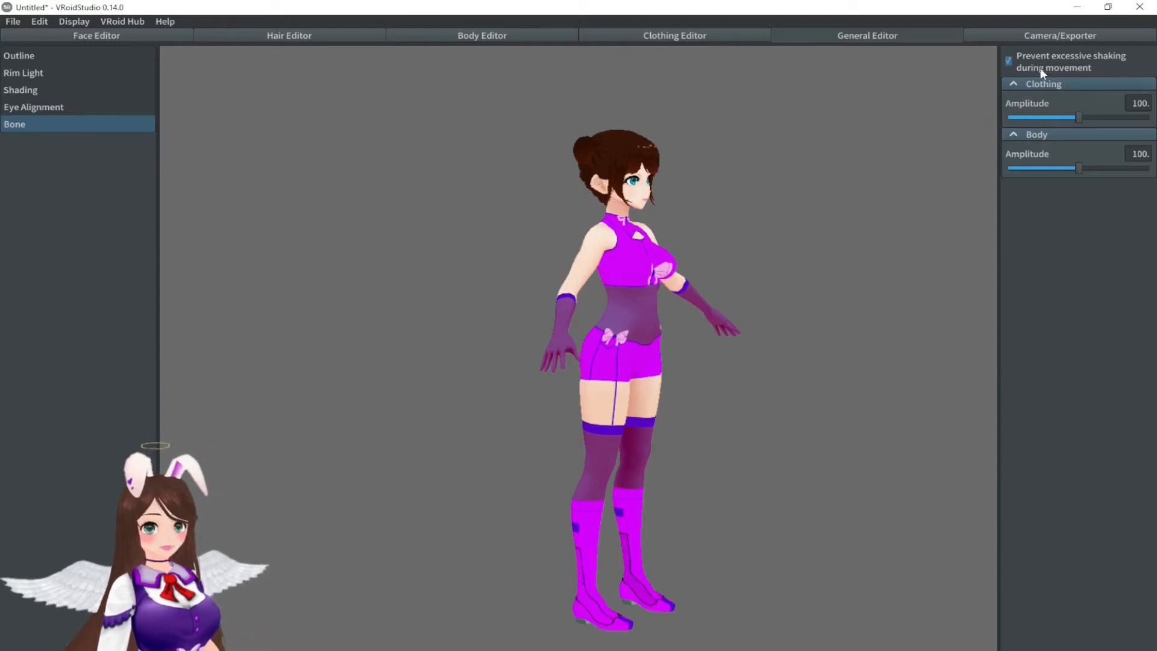
left_click_drag(779, 223, 747, 225)
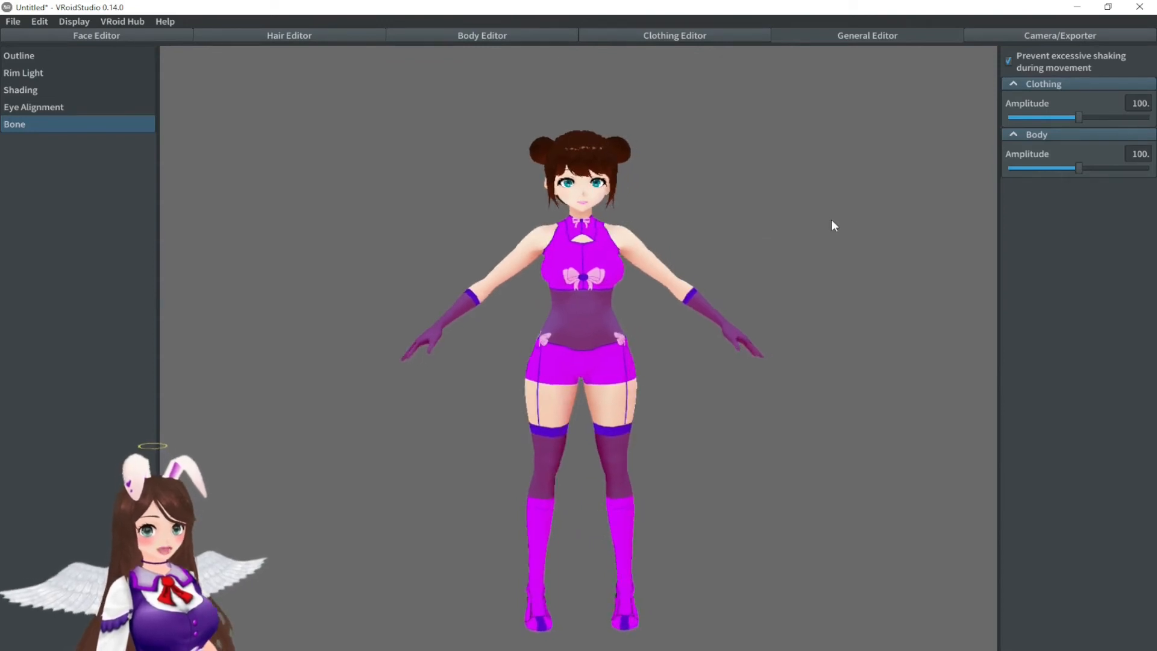
Step: Preview the avatar in the Camera/Exporter with the Standby 5, Standby 6, Standby 7, Walking, Hey! and Stroll animations
left_click(1010, 38)
middle_click_drag(727, 391, 665, 208)
right_click_drag(666, 204, 696, 197)
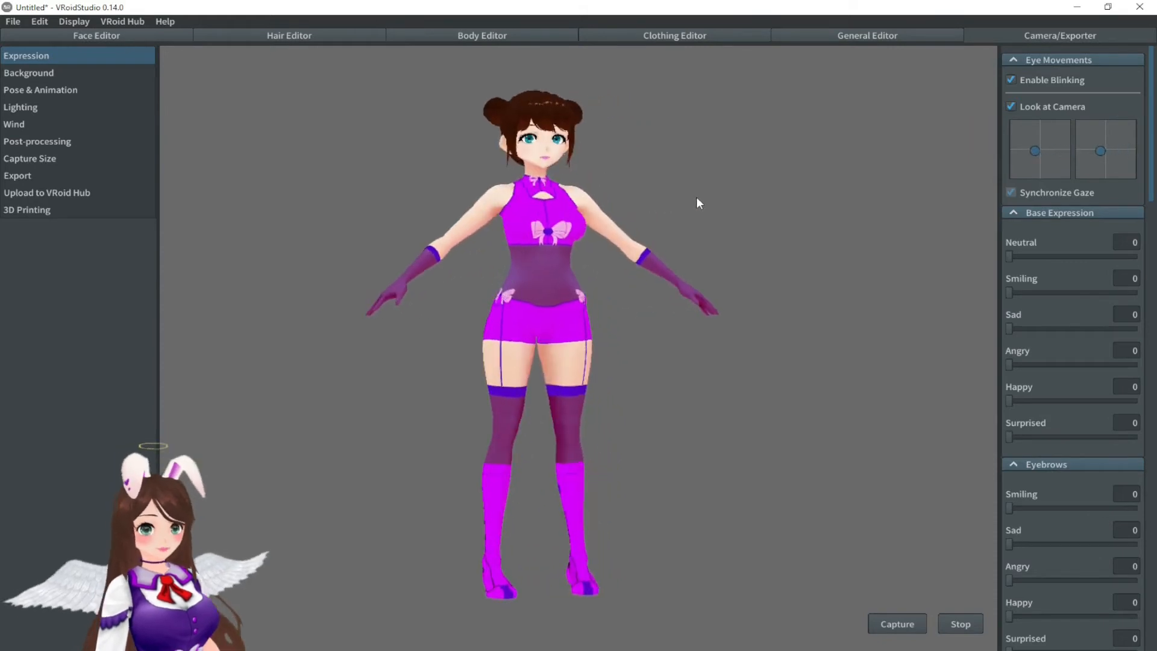
left_click(93, 90)
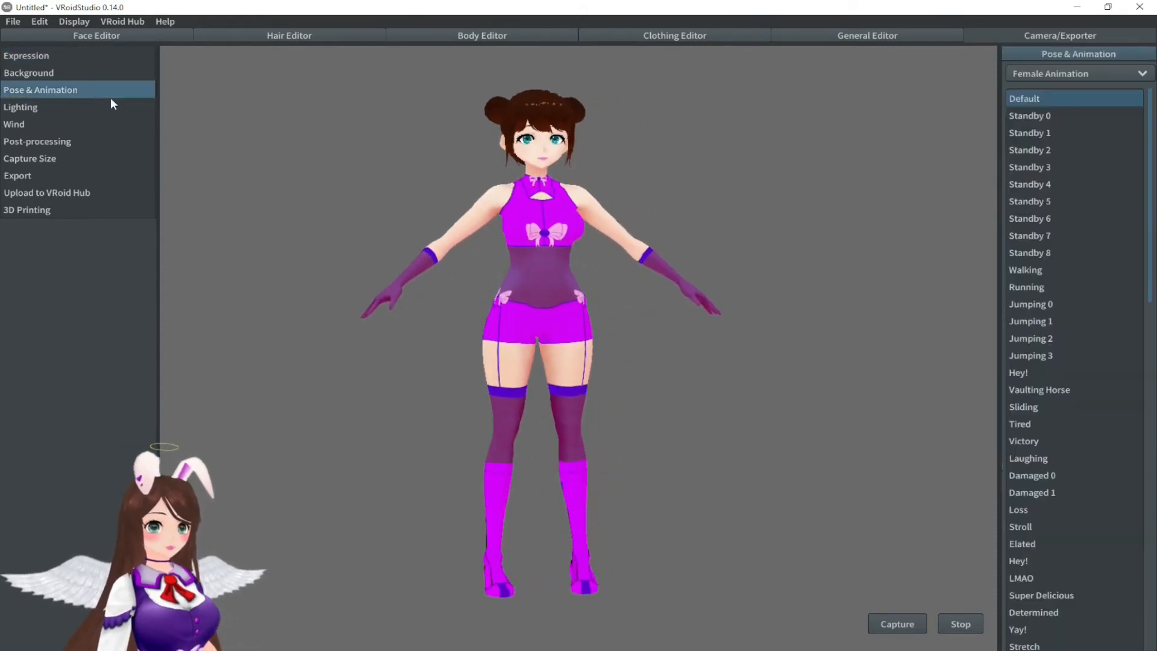
left_click(1042, 200)
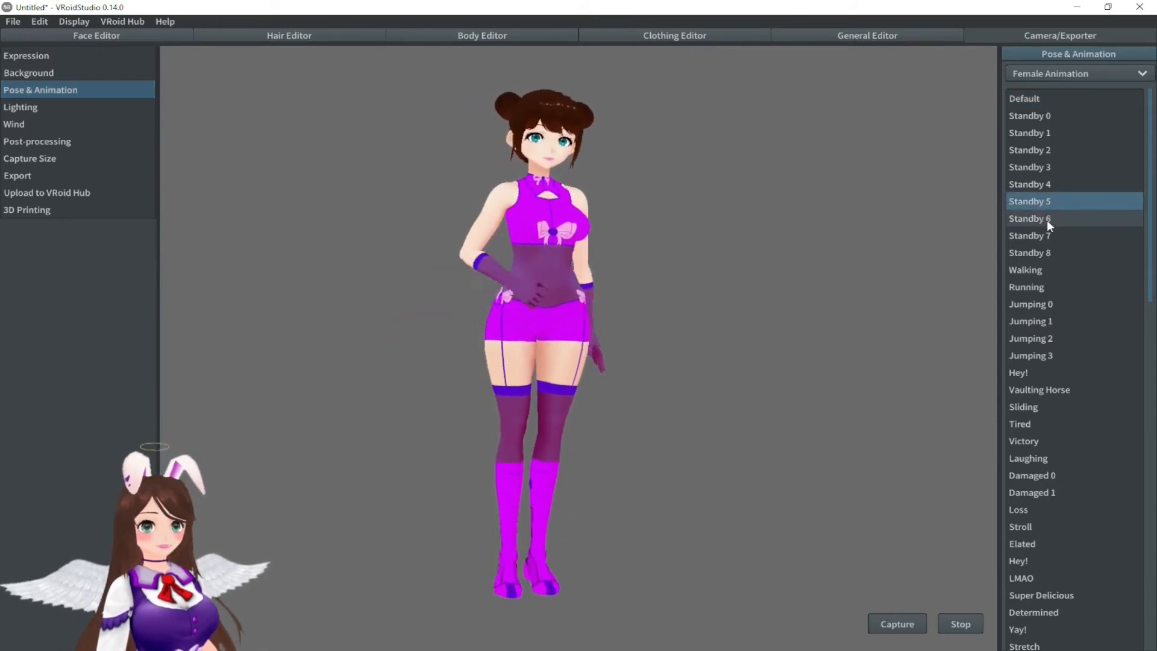
left_click(1046, 220)
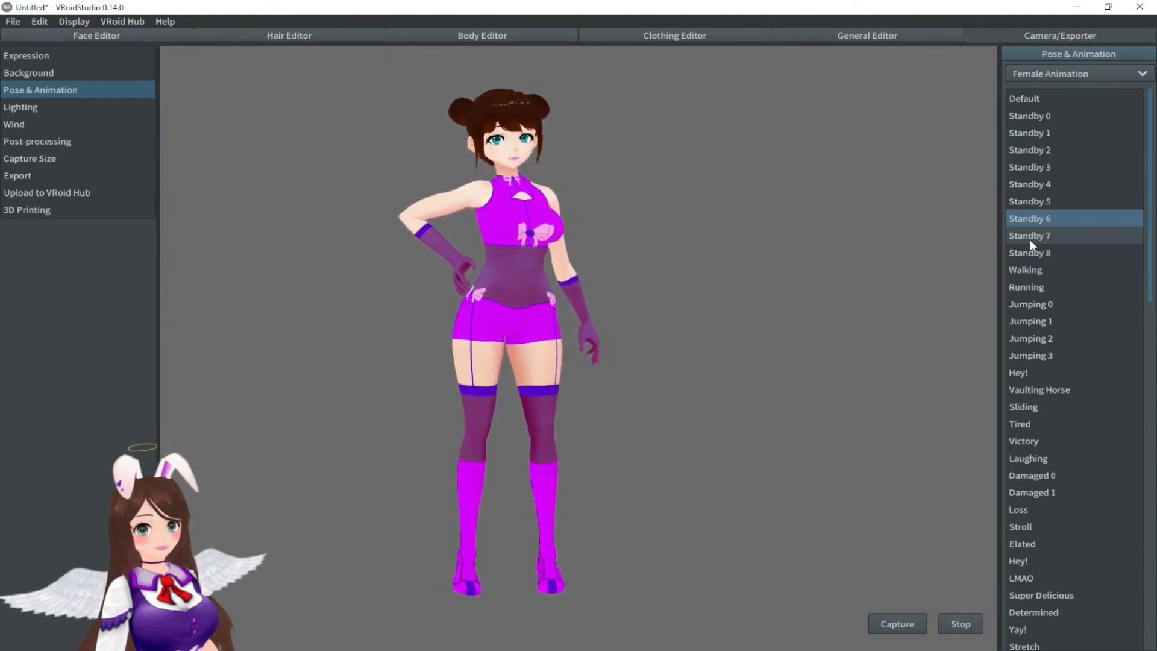
left_click(1029, 239)
left_click(1049, 270)
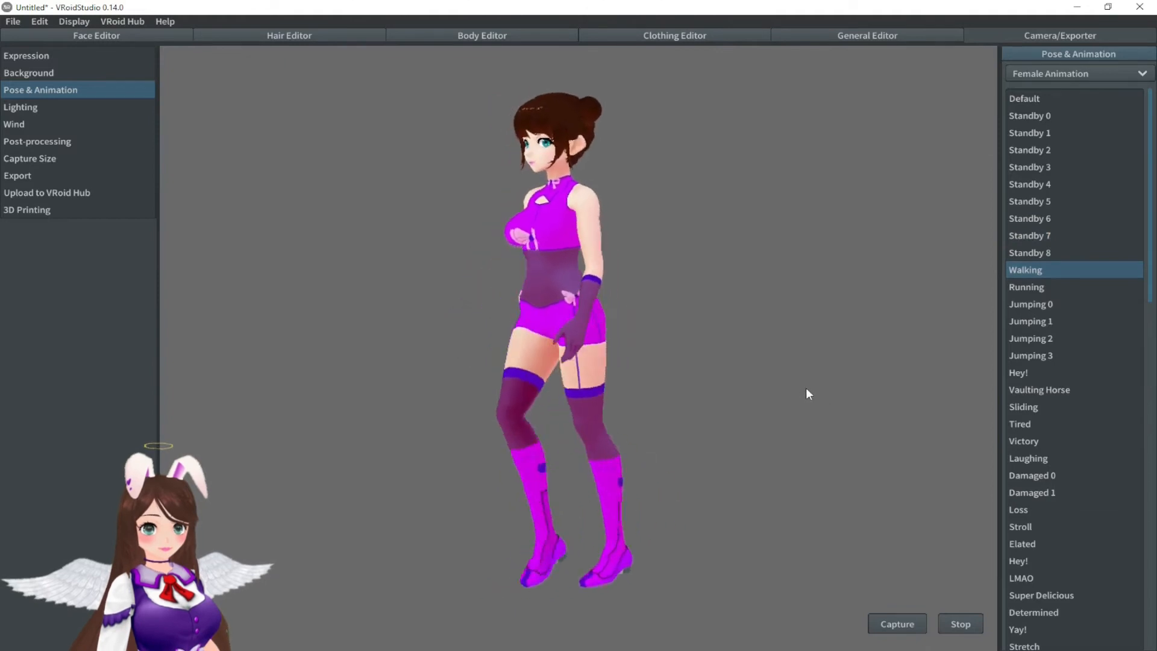
left_click(1041, 371)
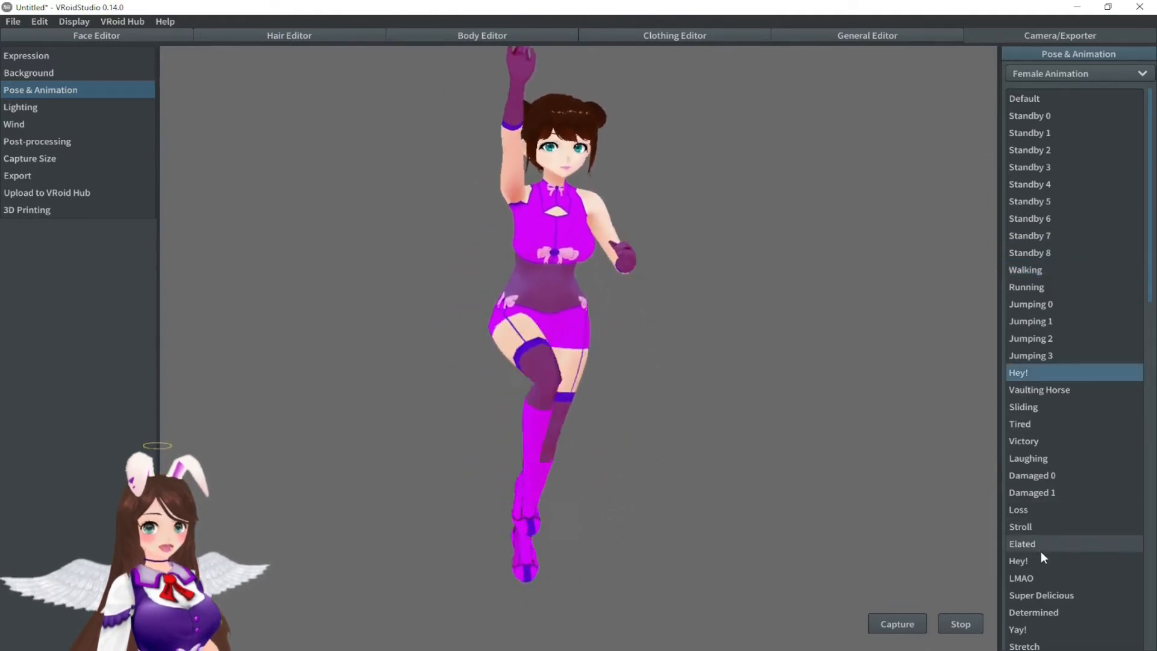
left_click(1043, 527)
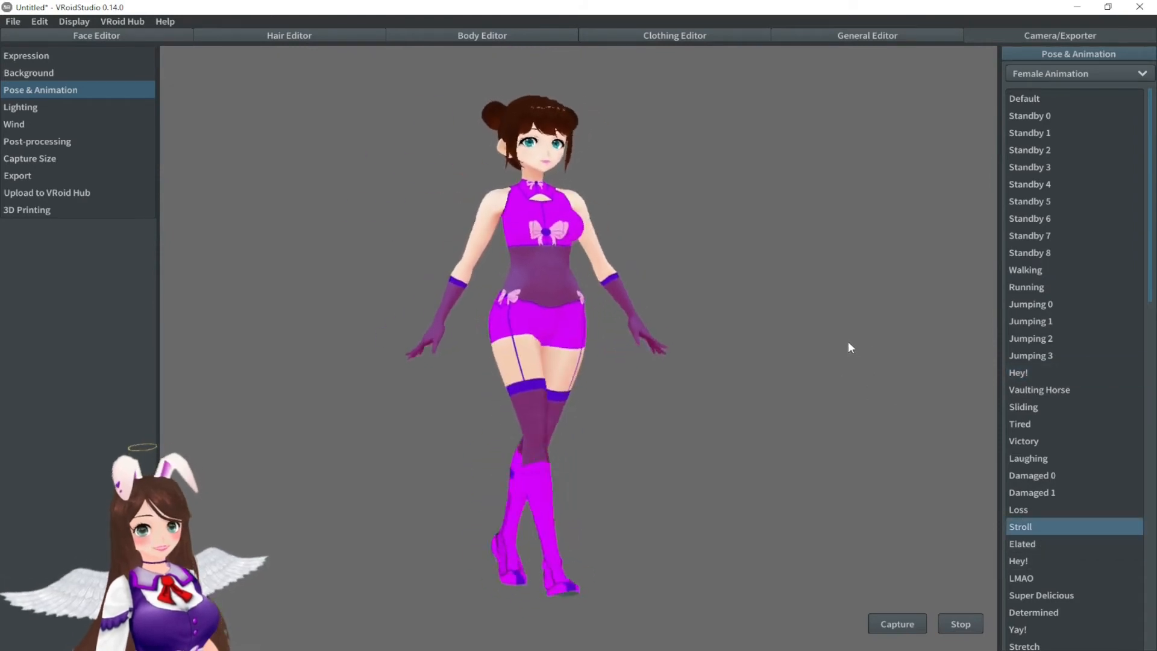
mouse_move(840, 342)
left_mouse_down()
mouse_move(757, 360)
mouse_move(835, 352)
left_mouse_up()
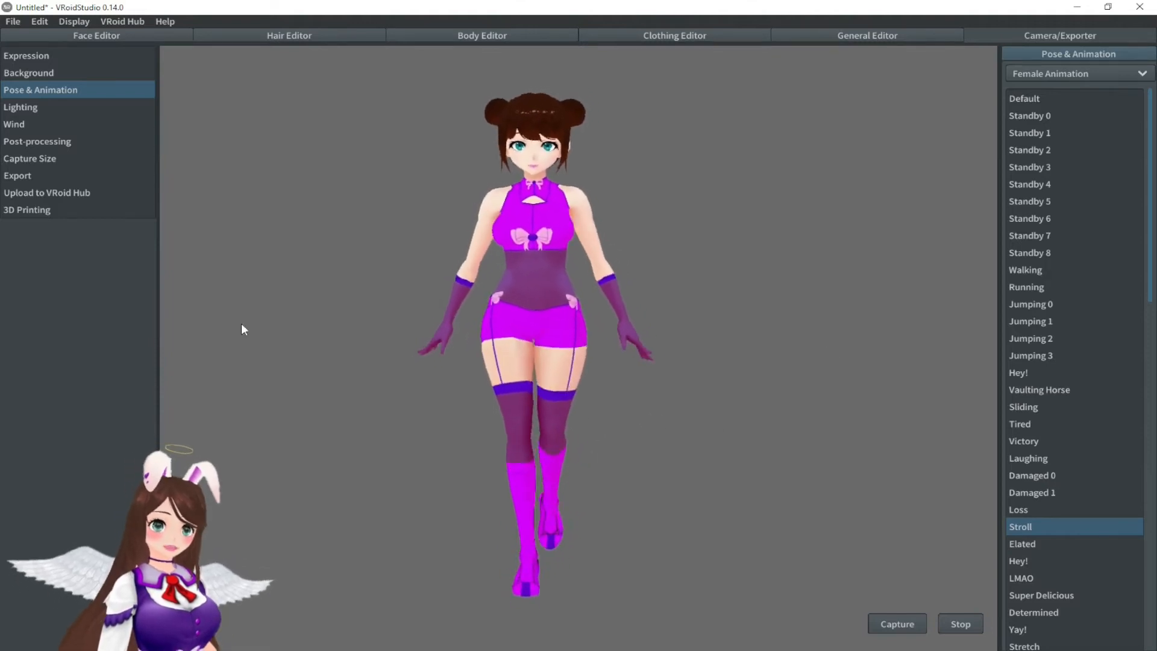
Step: Enable Delete Transparent Meshes in the export's Polygon Reduction settings and set the Clothing reduction to 100
left_click(56, 181)
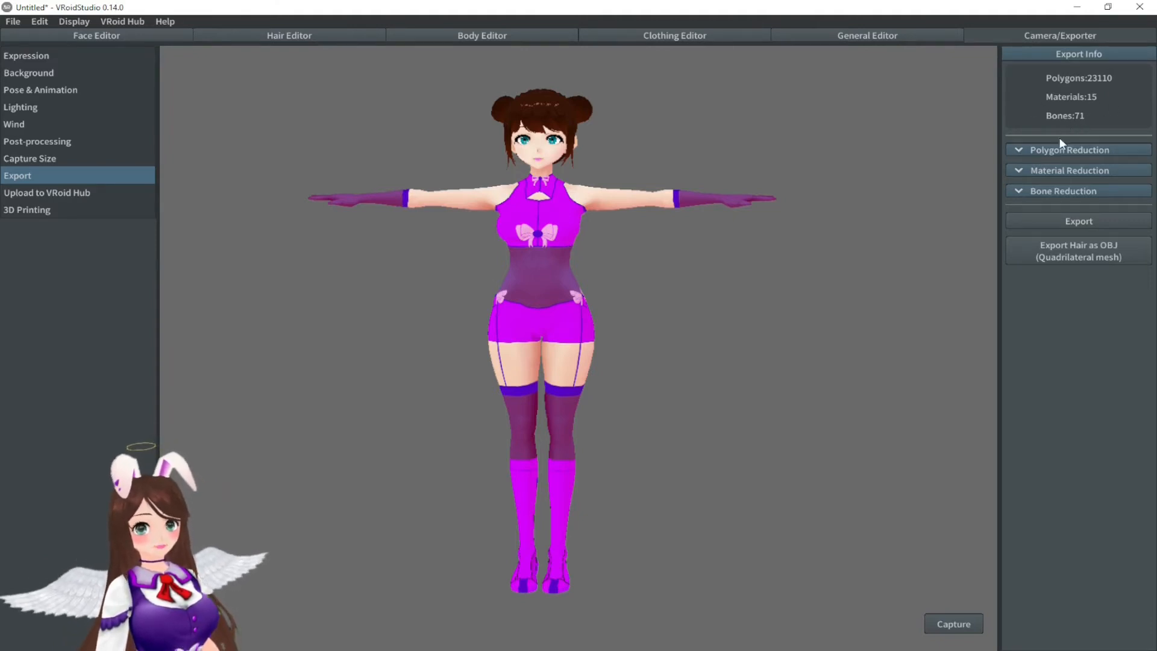
left_click(1017, 151)
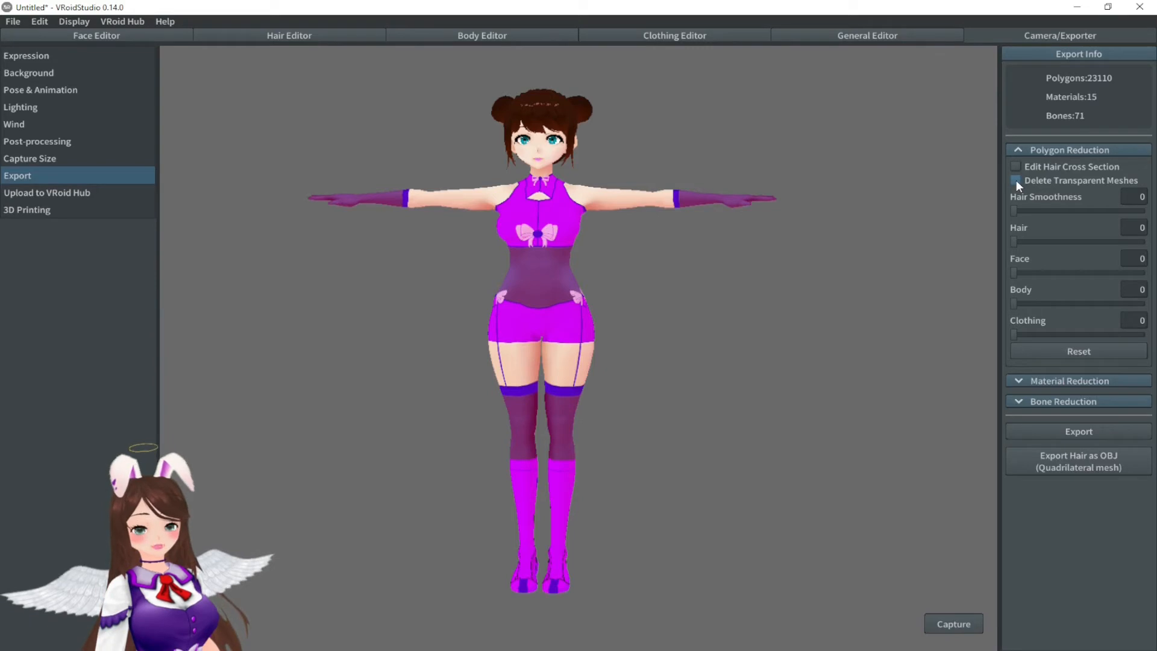
left_click(1016, 181)
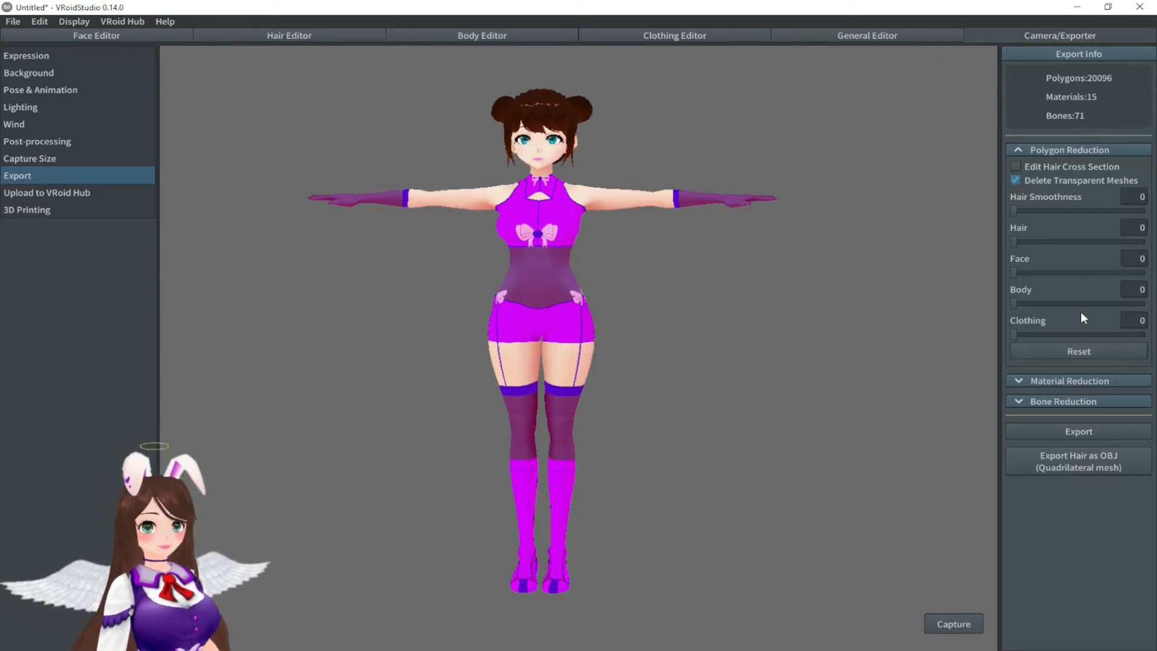
left_click_drag(1017, 334, 1144, 335)
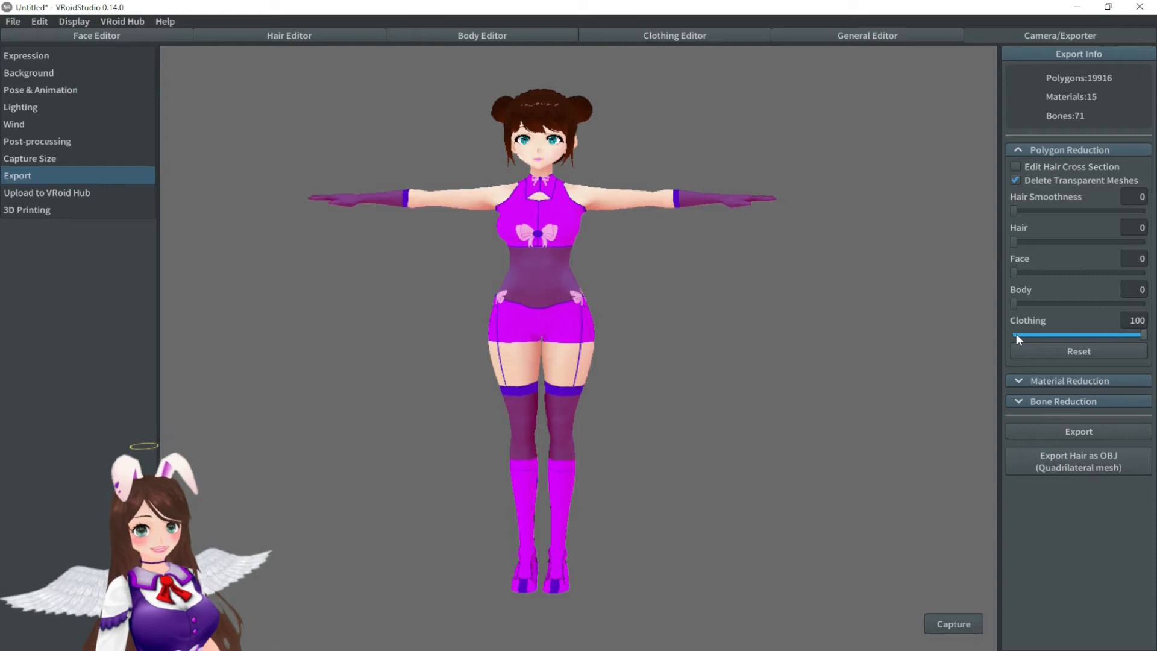
Step: Try a Body polygon reduction of 100 and check the avatar's shape from the side and front
left_click_drag(1014, 302, 1100, 305)
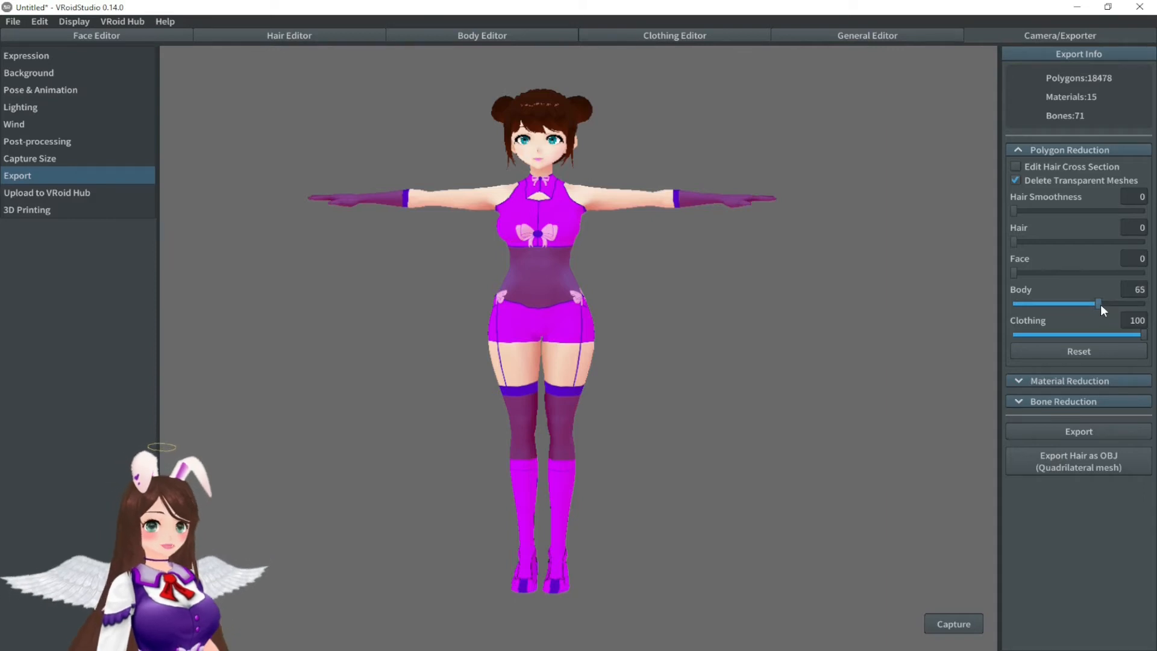
right_click_drag(943, 294, 790, 276)
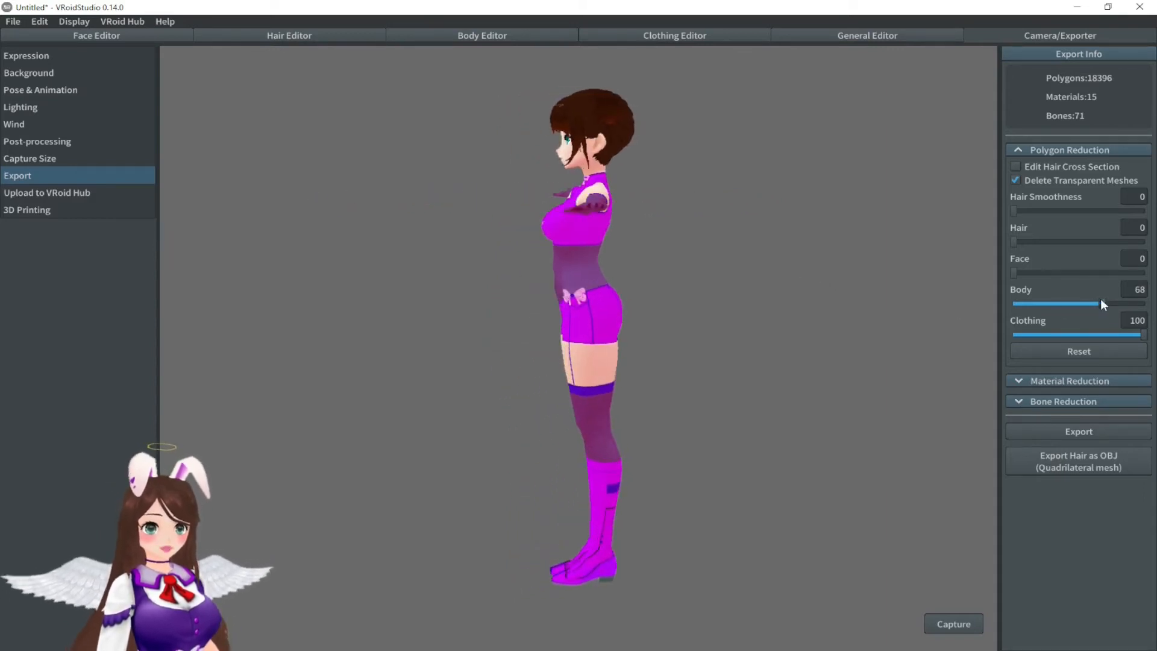
left_click_drag(1124, 303, 1143, 305)
right_click_drag(680, 275, 725, 278)
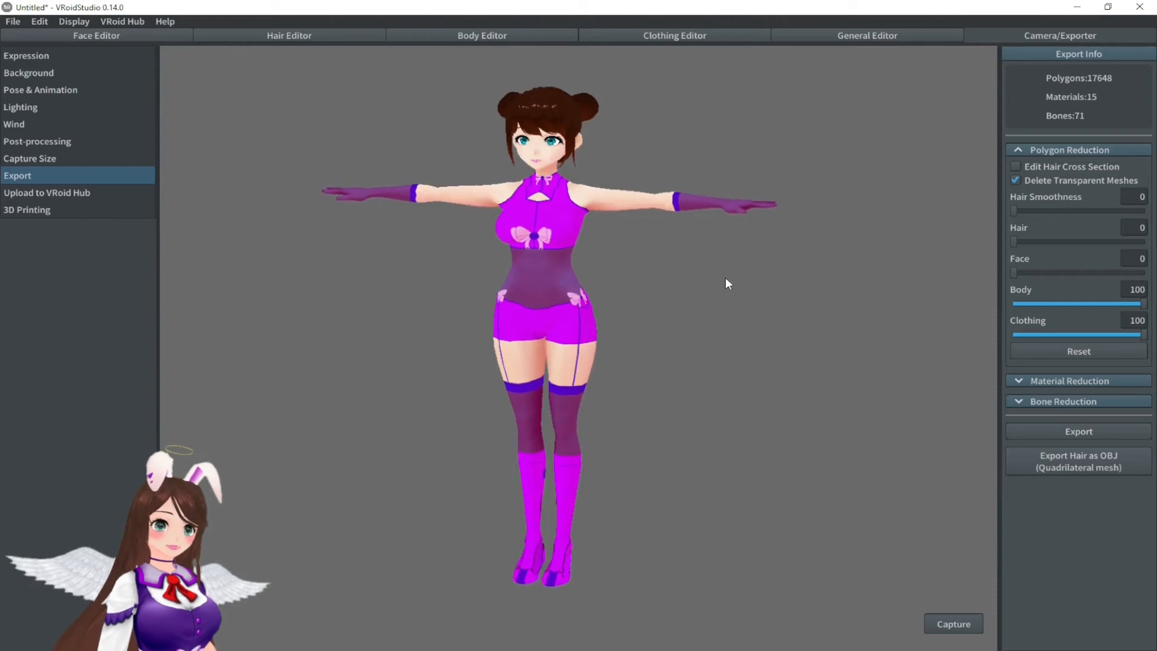
Step: Set both the Body and the Face polygon reduction to 60
left_click(1136, 292)
type("60")
left_click(1128, 259)
type("60")
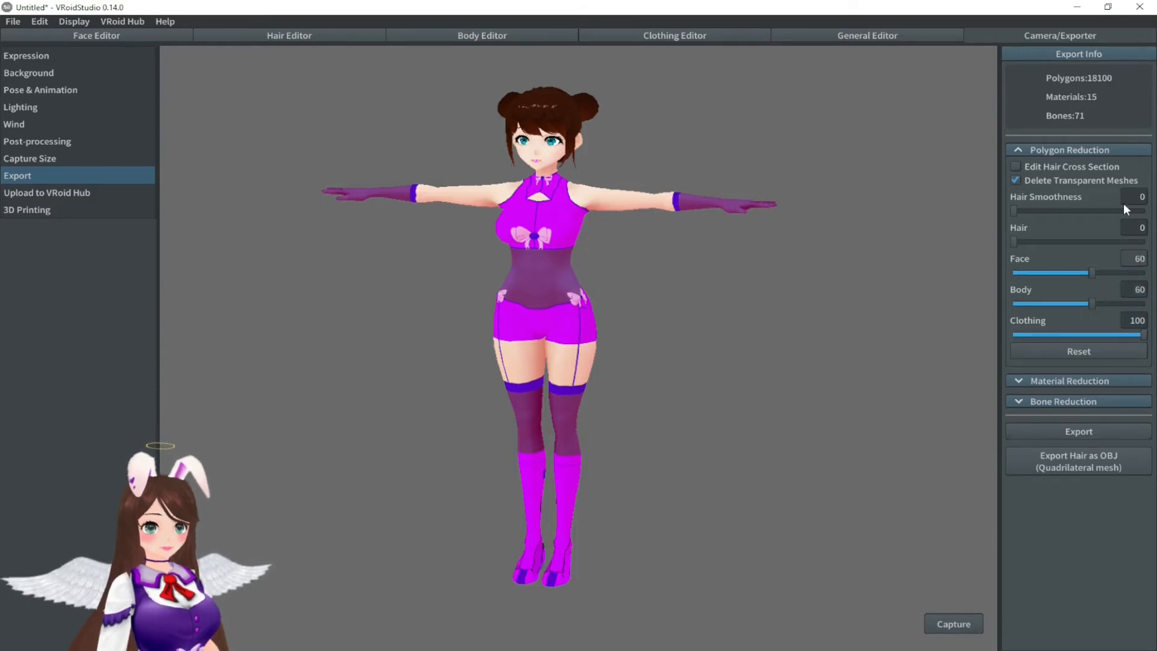
left_click(1138, 227)
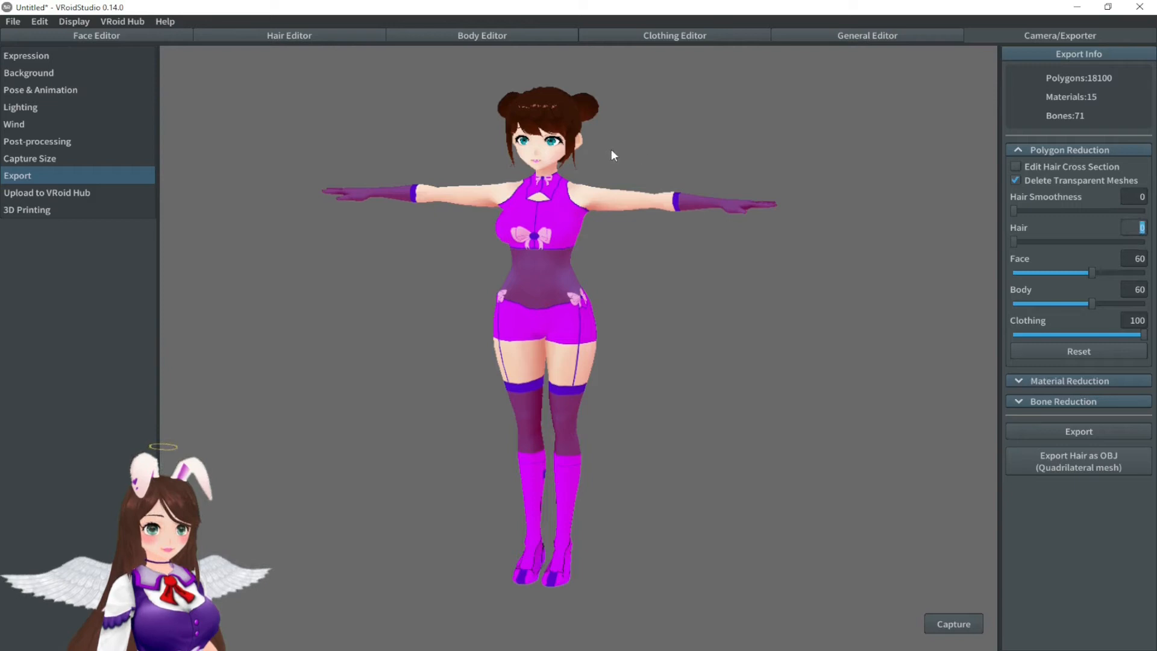
Step: Set both the Body and the Face polygon reduction to 80
left_click_drag(1093, 304, 1113, 305)
type("80")
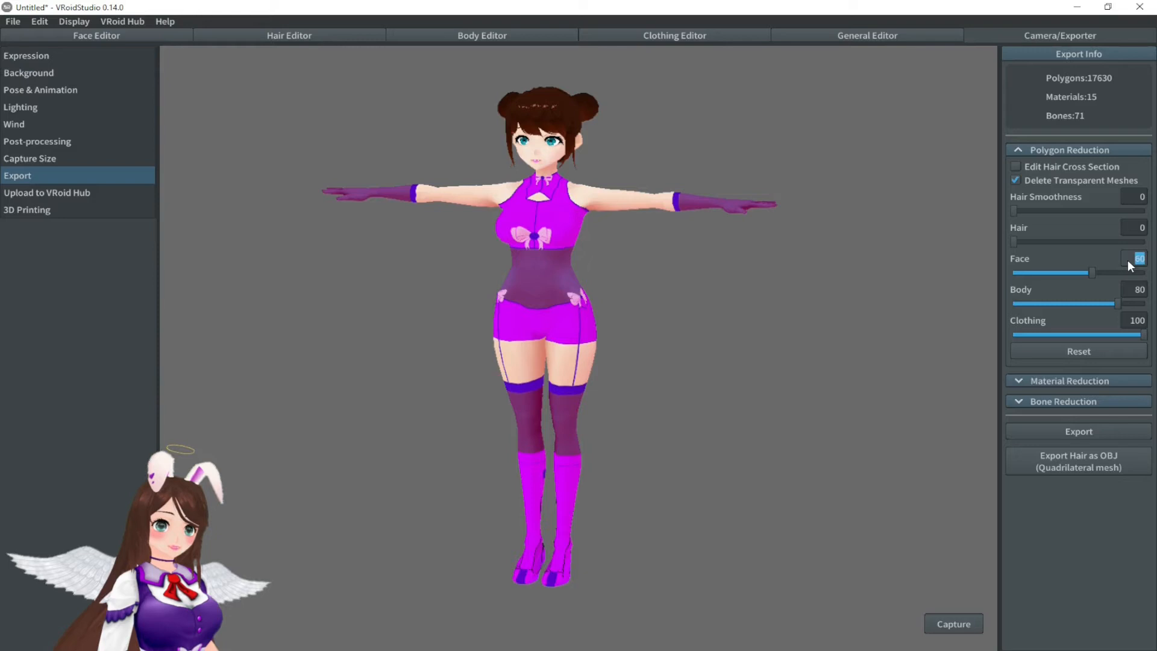
type("80")
Step: Raise the Hair polygon reduction to about 54 and inspect the hair's shape up close from several angles
middle_click_drag(629, 228, 648, 344)
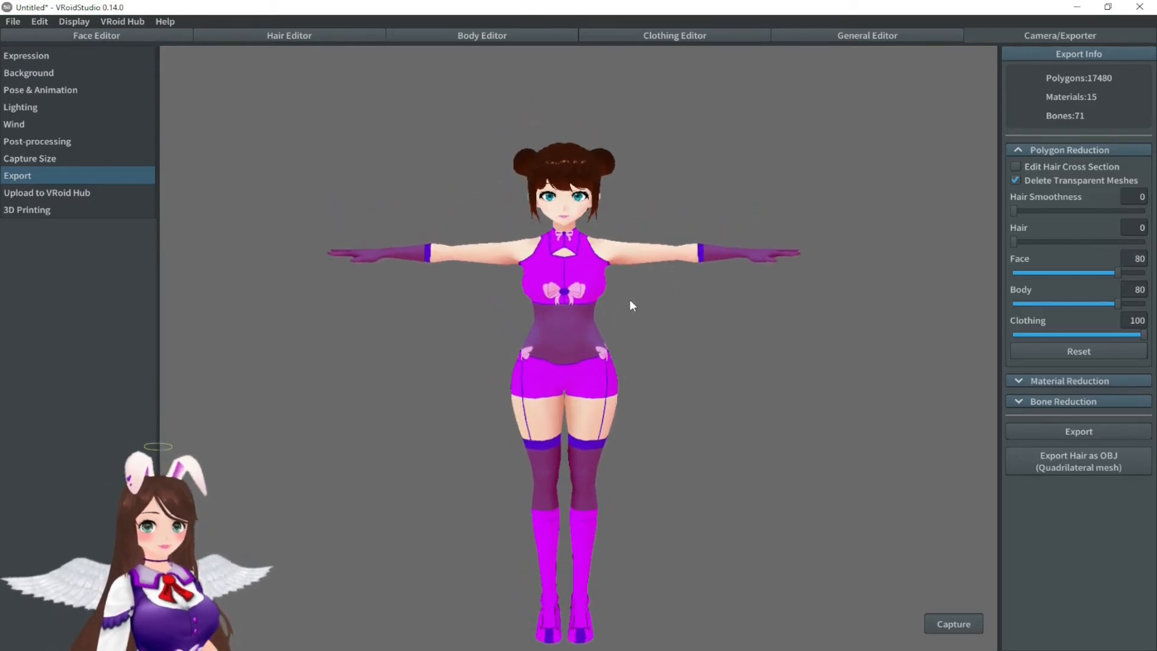
scroll(575, 199, "up", 3)
scroll(573, 196, "up", 3)
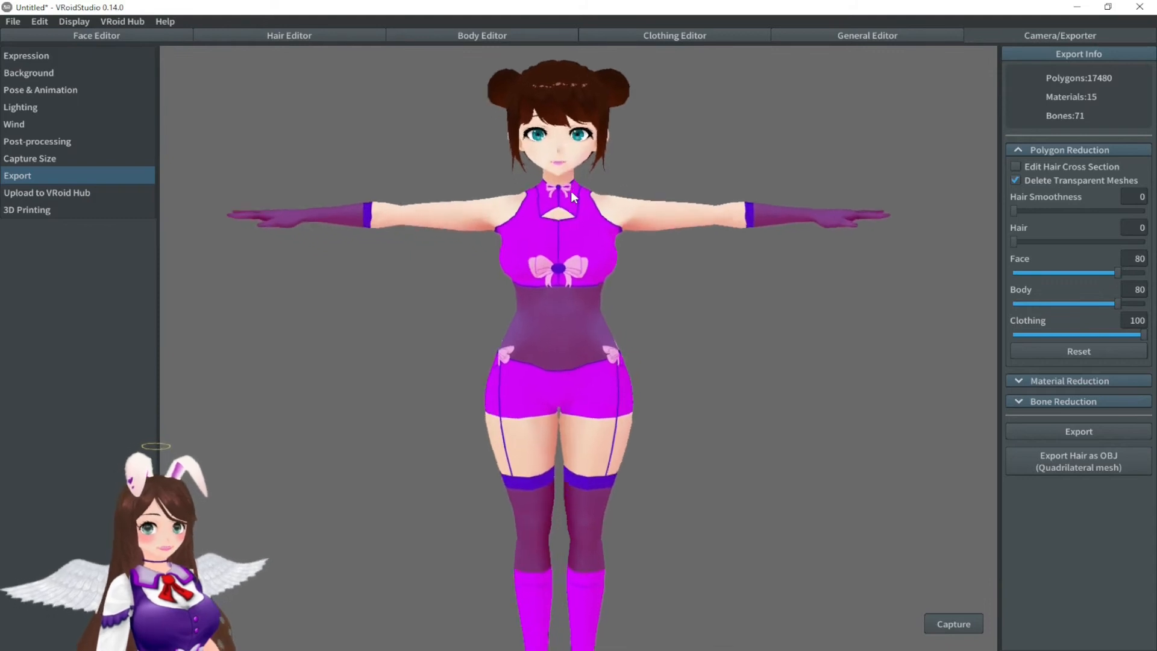
middle_click_drag(565, 178, 783, 262)
left_click_drag(1014, 243, 1085, 249)
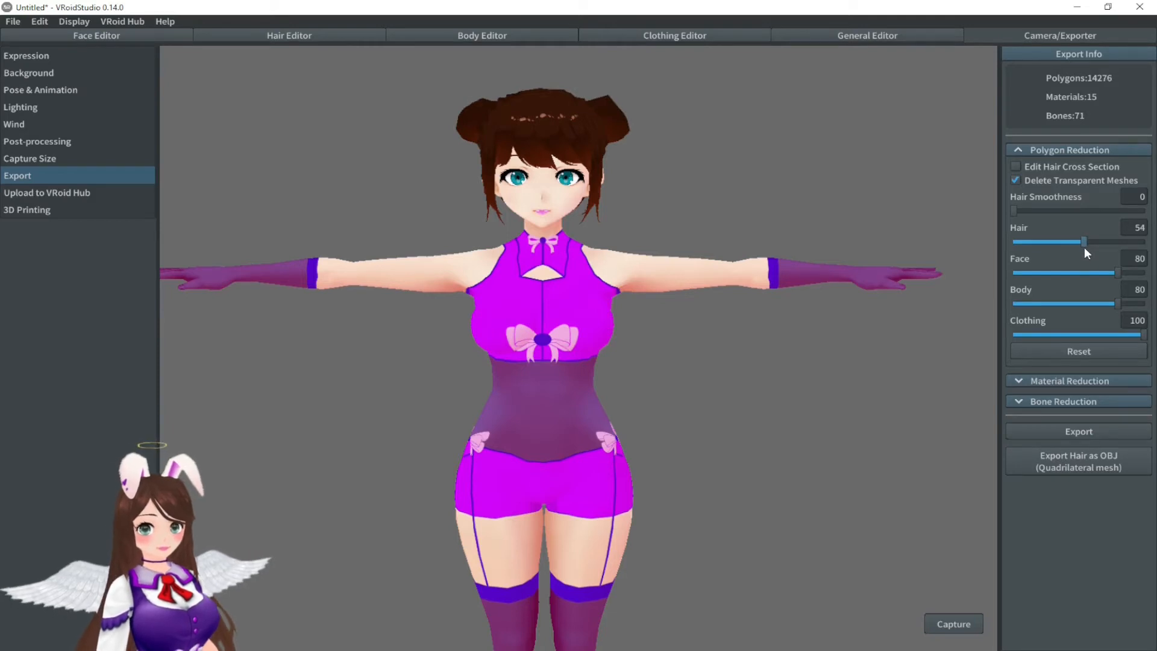
right_click_drag(849, 200, 597, 204)
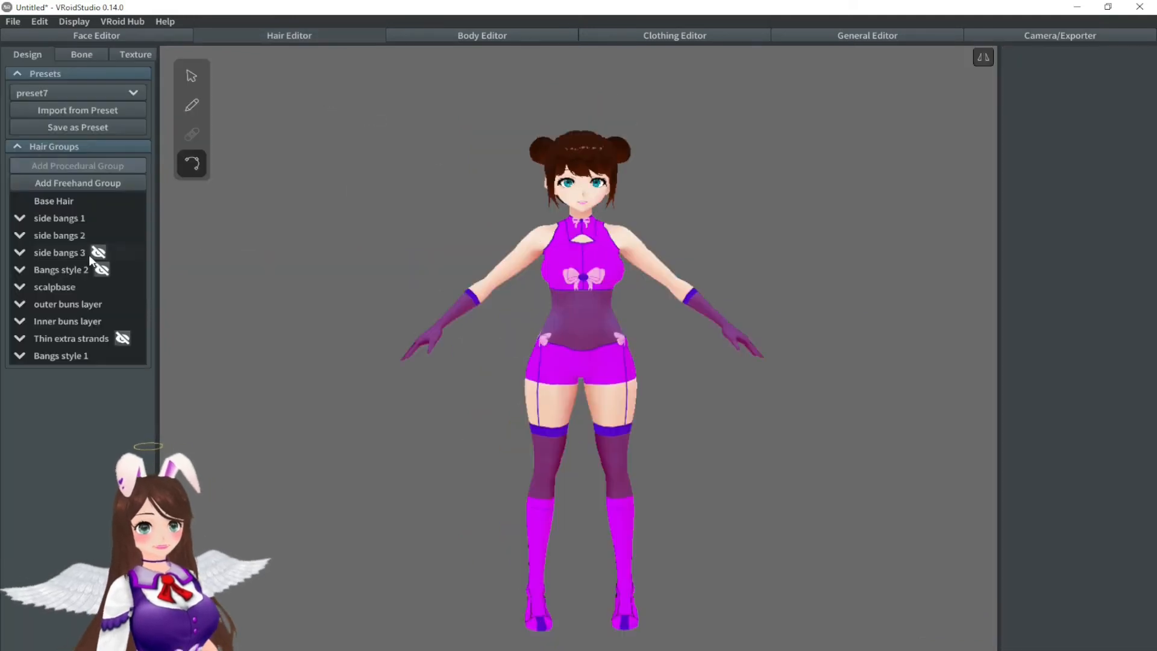
Step: Set the cross section of the side bangs 1 hair group to Flat
left_click(57, 219)
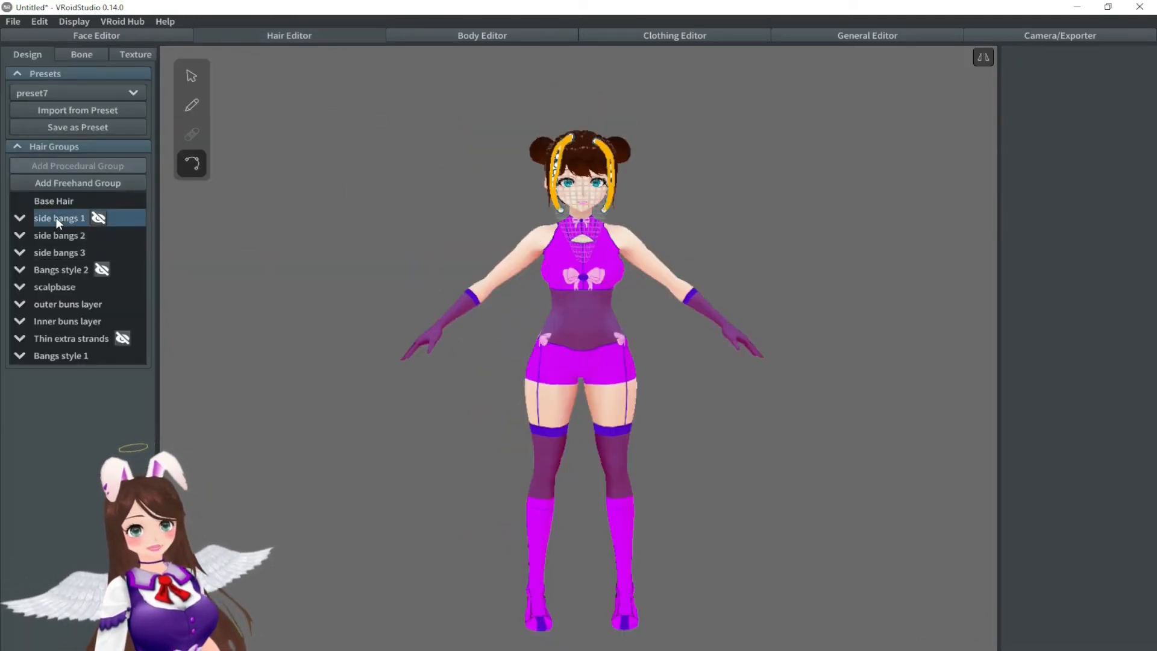
right_click(58, 223)
left_click(84, 238)
left_click(192, 76)
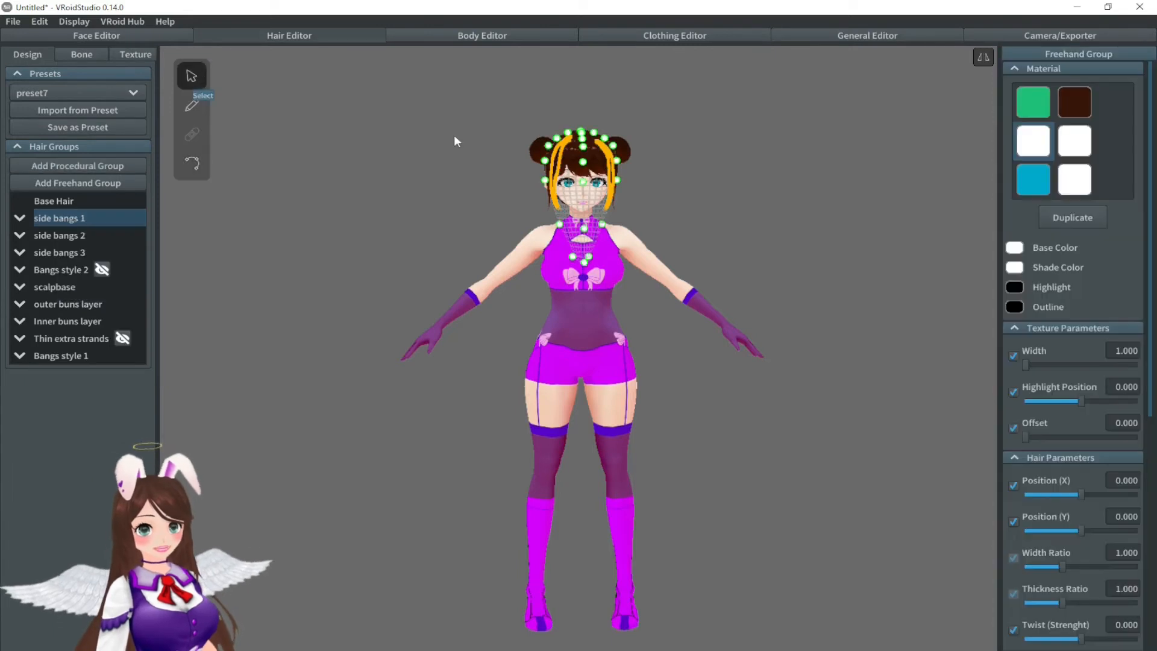
scroll(804, 211, "up", 5)
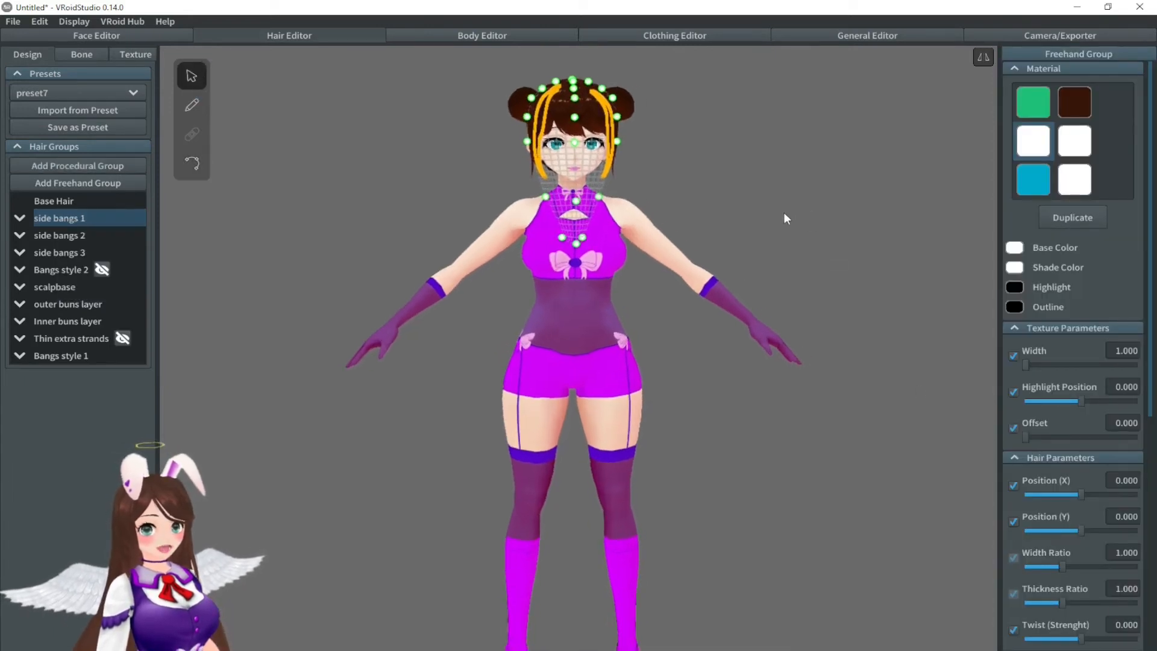
left_click(1016, 70)
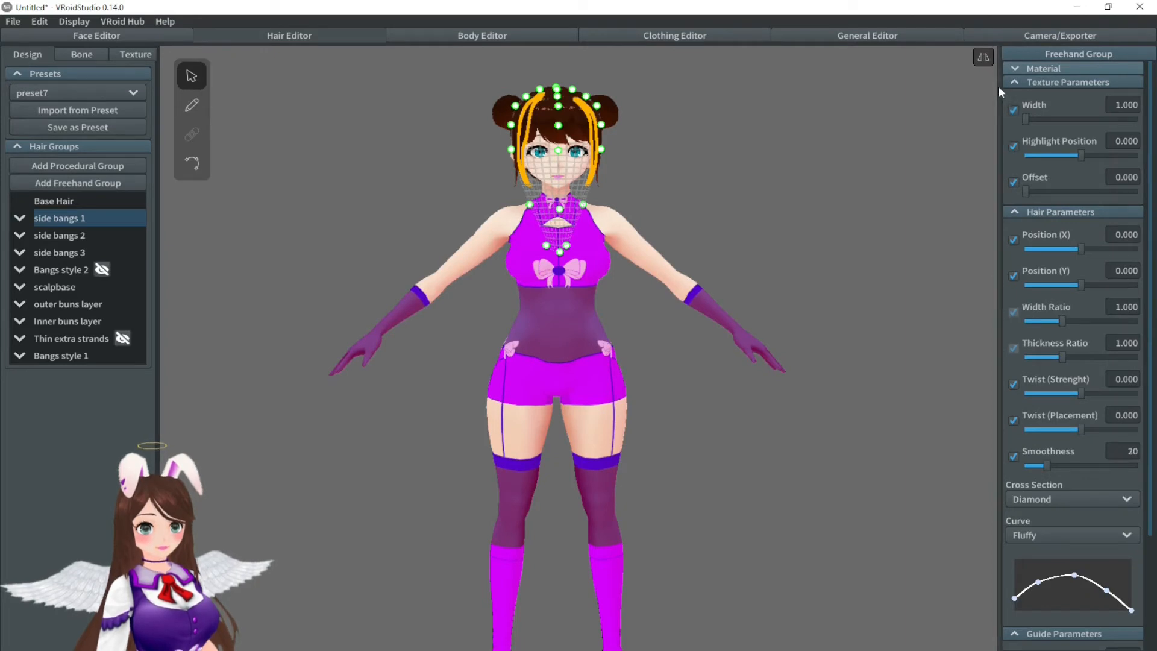
scroll(638, 93, "up", 5)
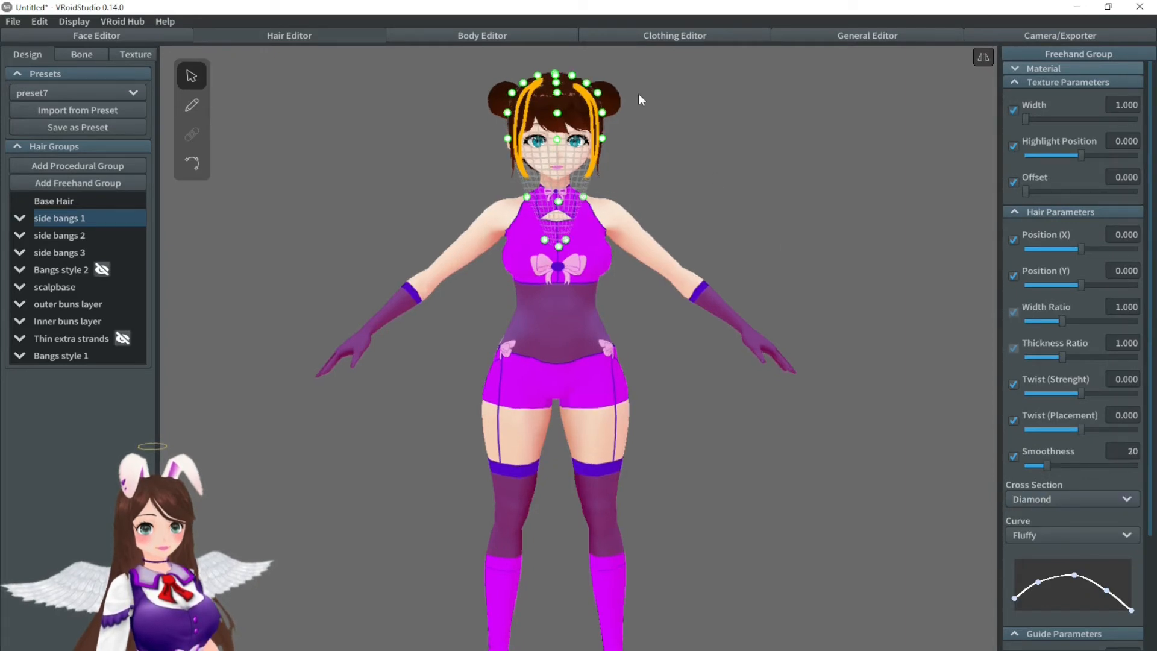
middle_click_drag(648, 97, 649, 293)
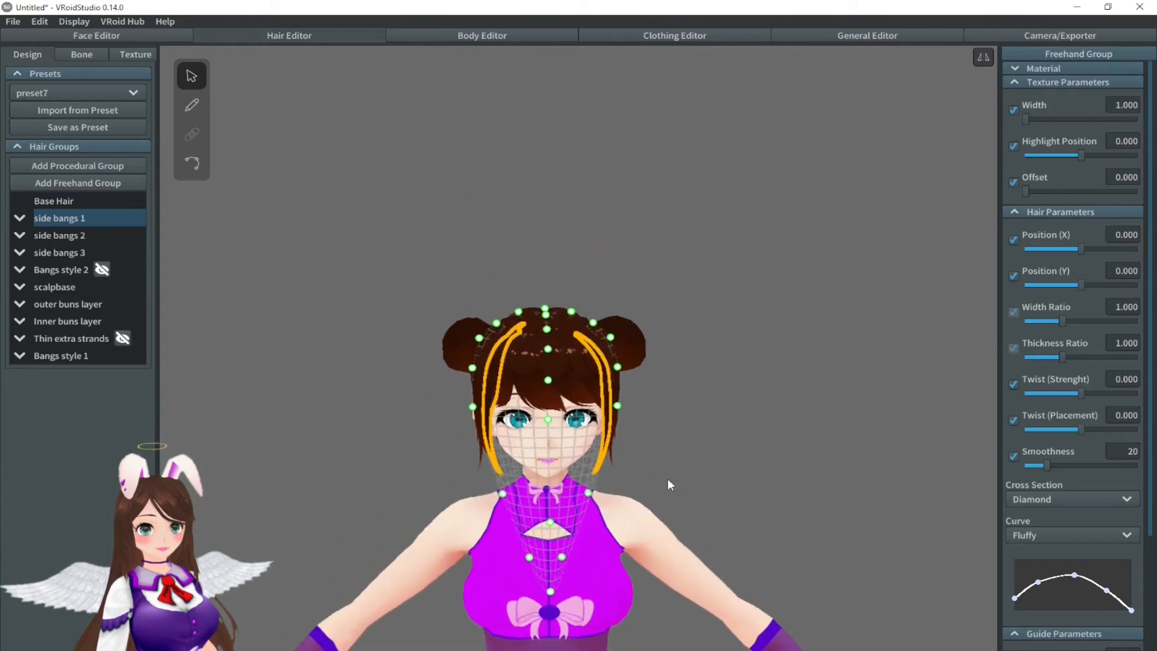
scroll(666, 468, "up", 5)
middle_click_drag(736, 343, 686, 434)
left_click(1040, 501)
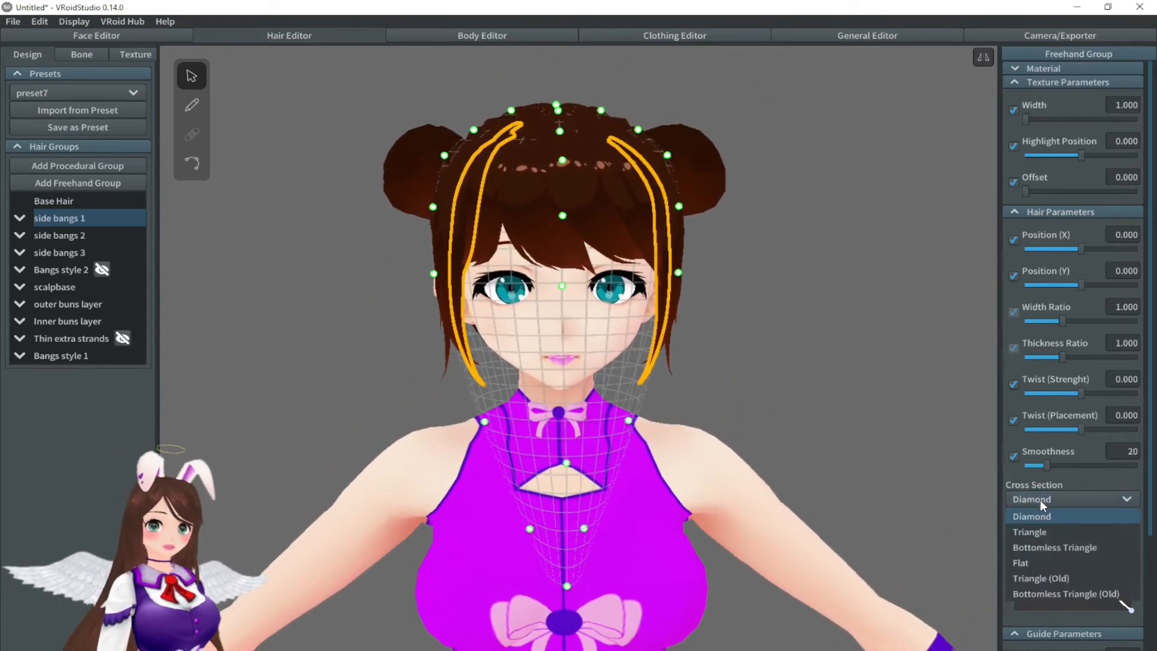
left_click(1021, 562)
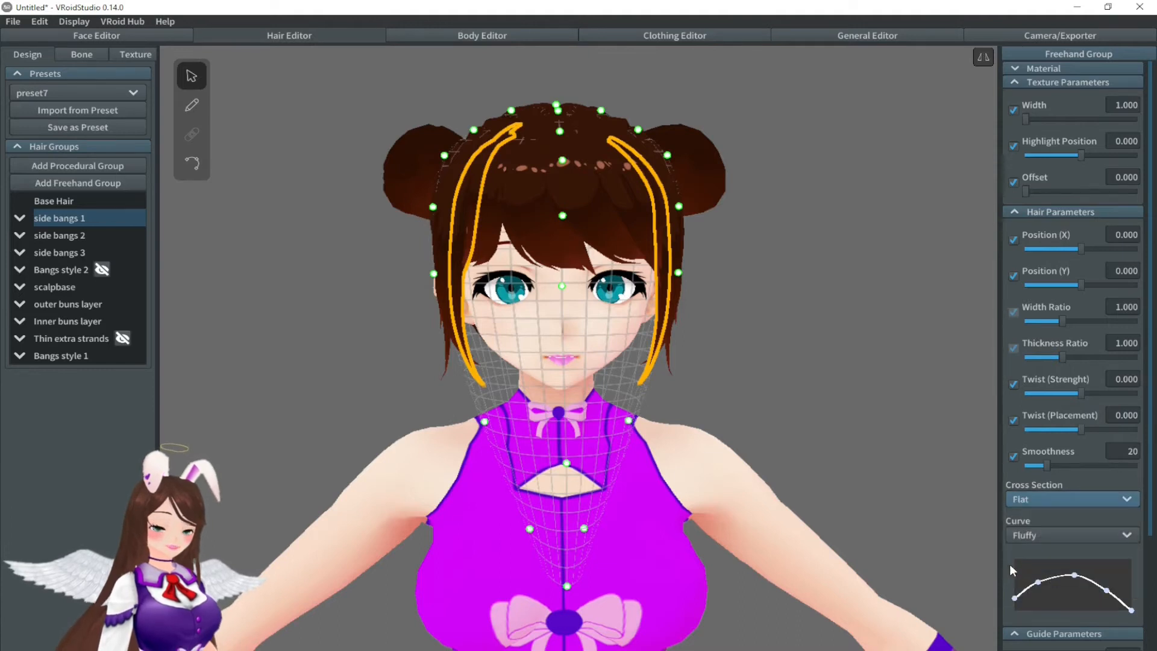
Step: Set the cross section of the side bangs 2 and side bangs 3 hair groups to Flat
left_click(85, 235)
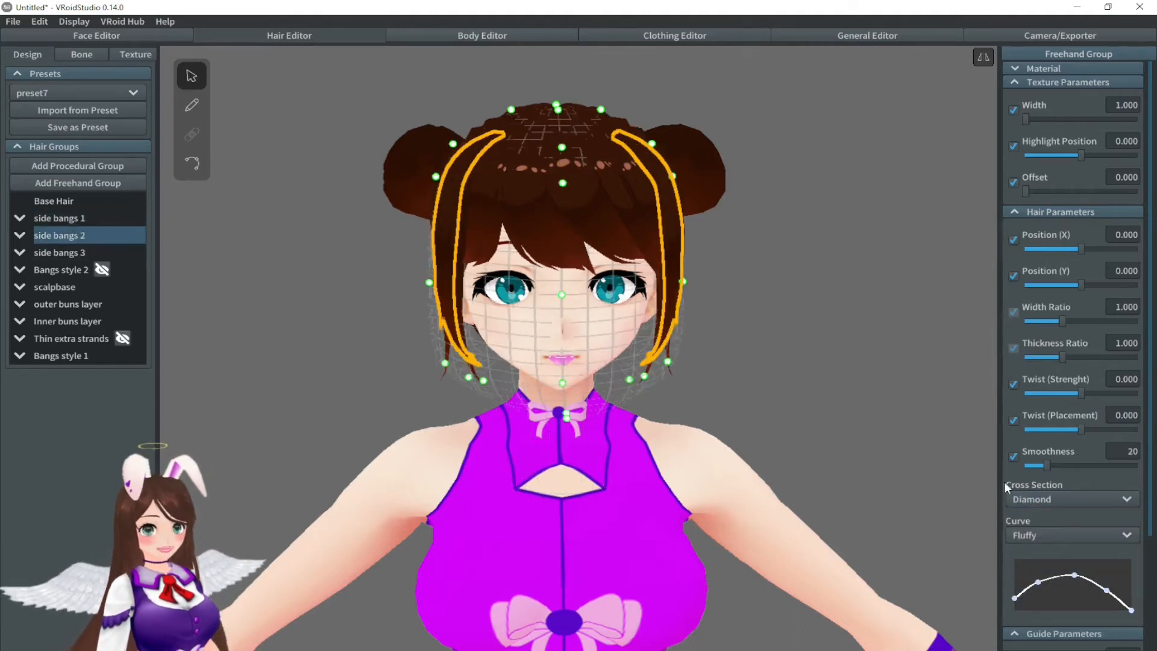
left_click(1026, 499)
left_click(1021, 562)
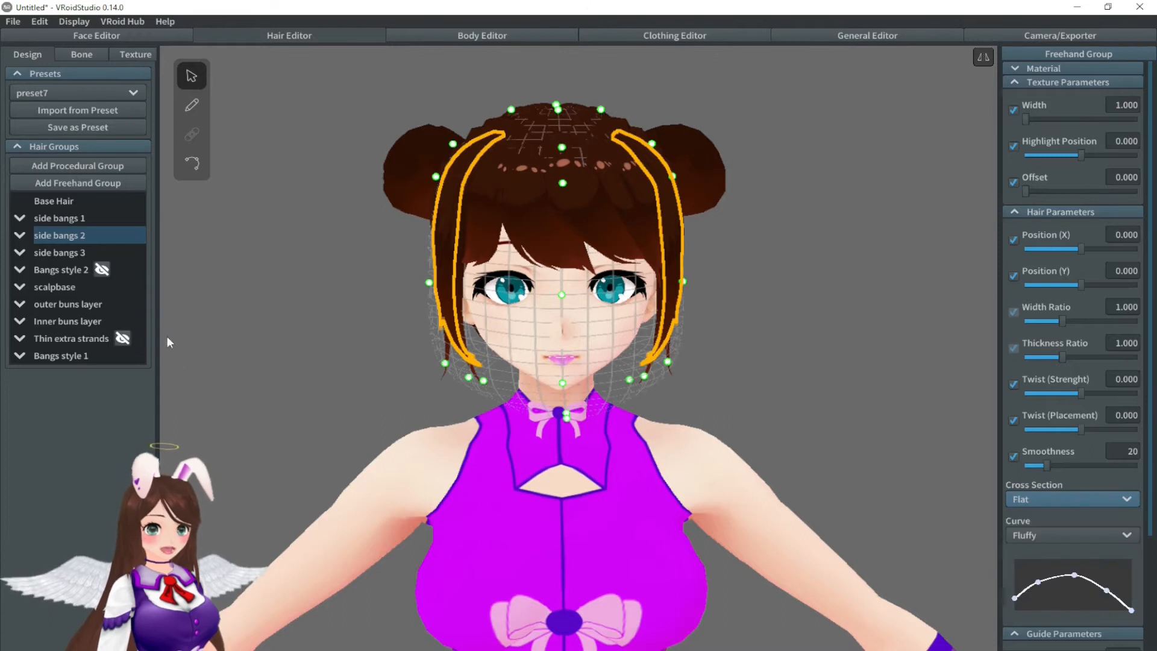
left_click(63, 251)
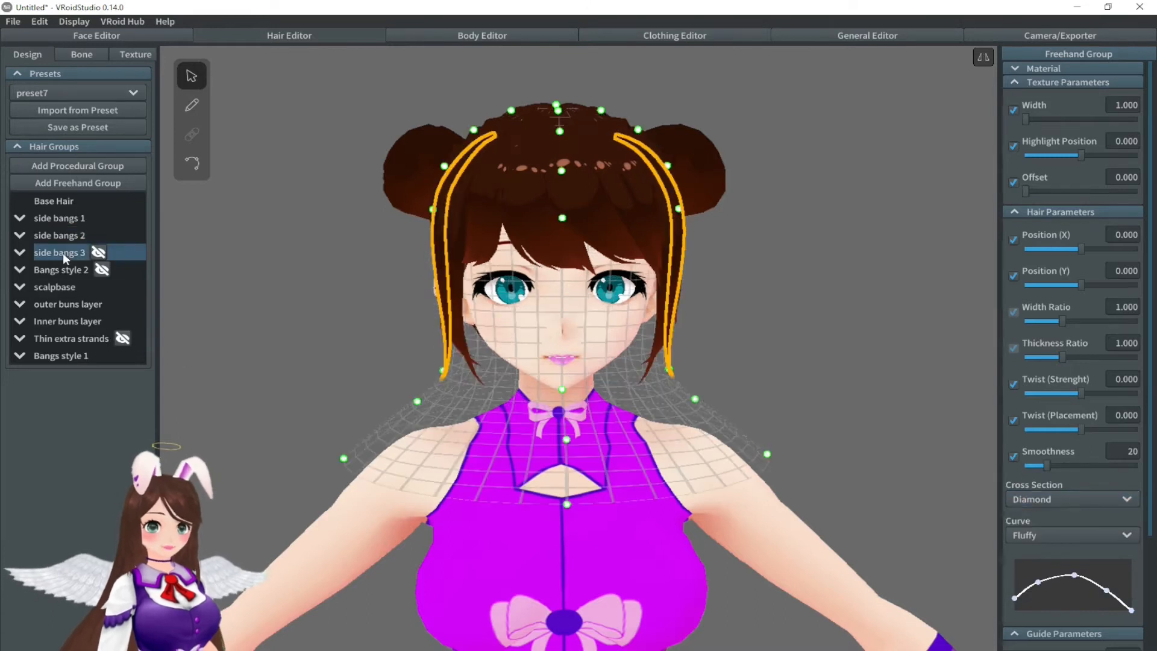
left_click(1042, 503)
left_click(1021, 562)
Step: Check the outer and inner buns layers, and set the cross section of the Bangs style 1 group to Flat
left_click(68, 303)
right_click_drag(723, 386, 829, 370)
left_click(68, 320)
right_click_drag(753, 374, 813, 379)
left_click(60, 355)
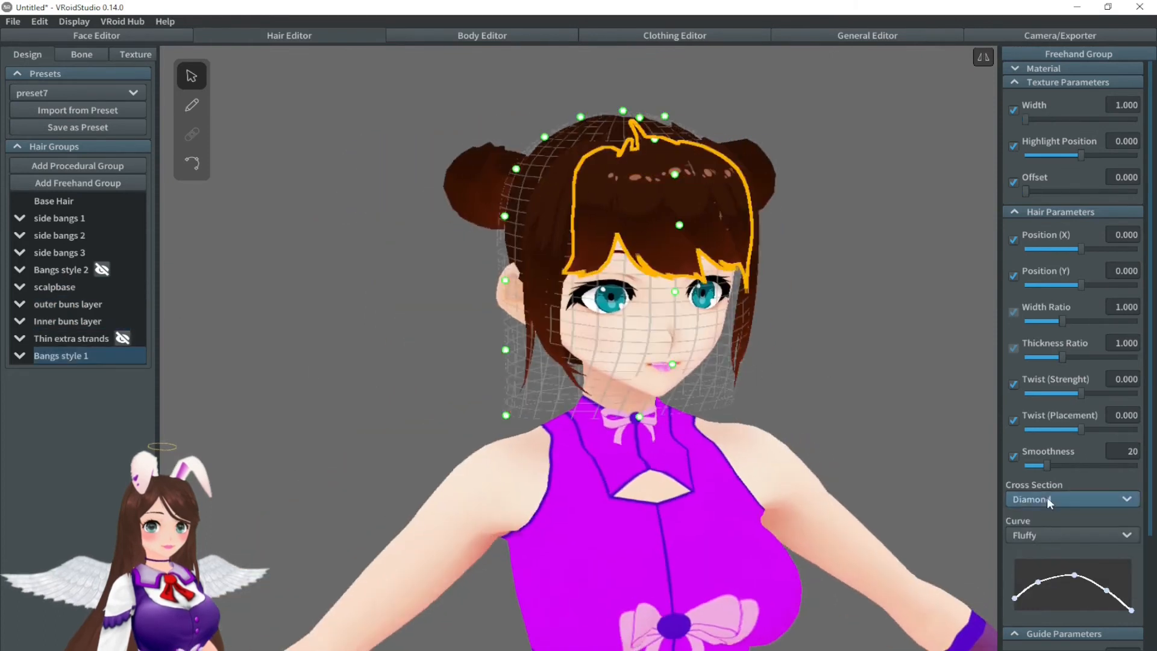
right_click_drag(971, 417, 940, 392)
Step: Examine the Inner buns layer and the Bangs style 1 strands with their control points from several angles
left_click(68, 321)
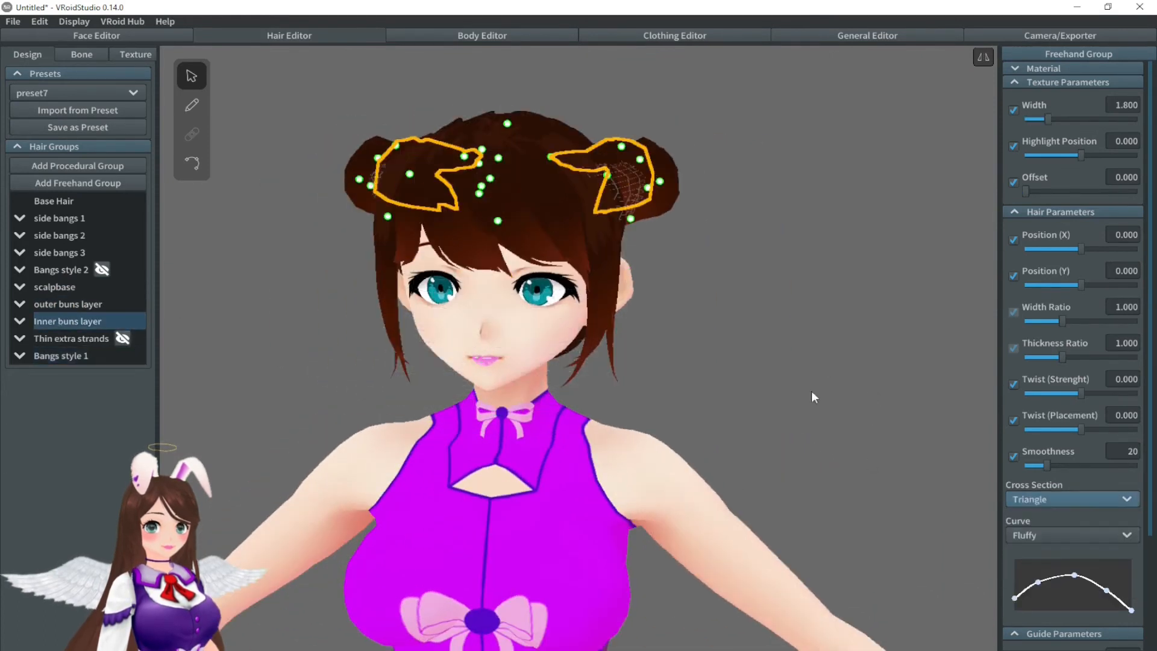
right_click_drag(813, 397, 258, 354)
left_click(38, 355)
scroll(723, 271, "up", 2)
mouse_move(723, 271)
right_mouse_down()
mouse_move(612, 201)
mouse_move(831, 225)
mouse_move(522, 258)
right_mouse_up()
scroll(449, 263, "down", 2)
left_click(191, 161)
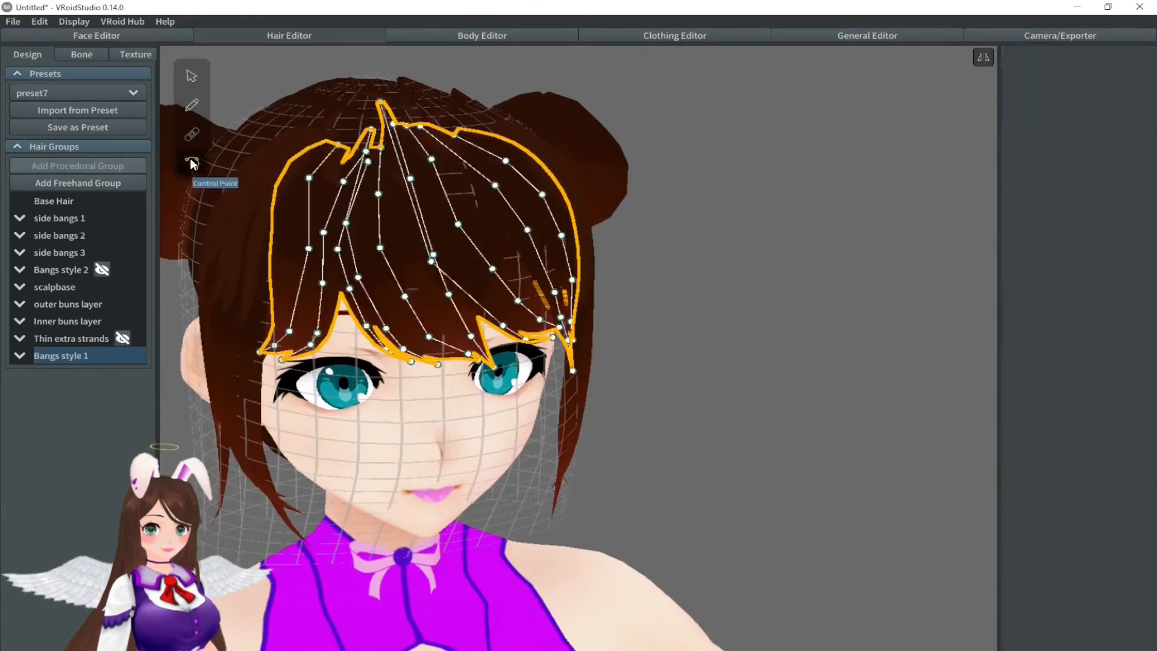
left_click(354, 256)
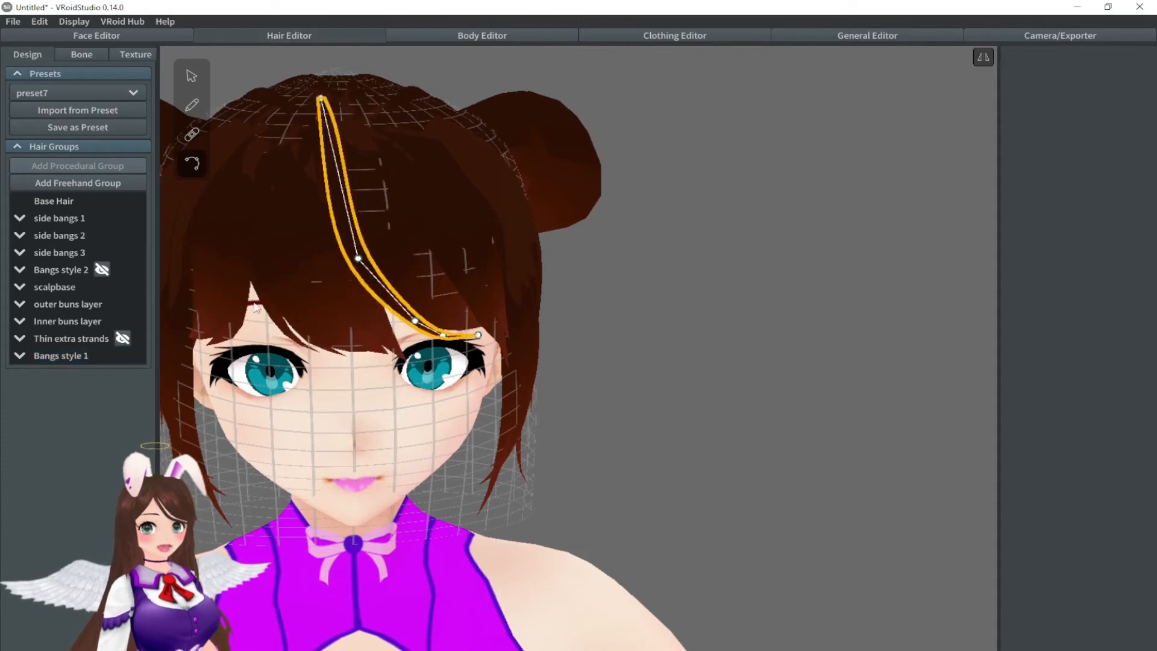
scroll(529, 155, "down", 2)
mouse_move(529, 155)
right_mouse_down()
mouse_move(566, 241)
mouse_move(276, 253)
right_mouse_up()
scroll(386, 314, "up", 2)
left_click(386, 314)
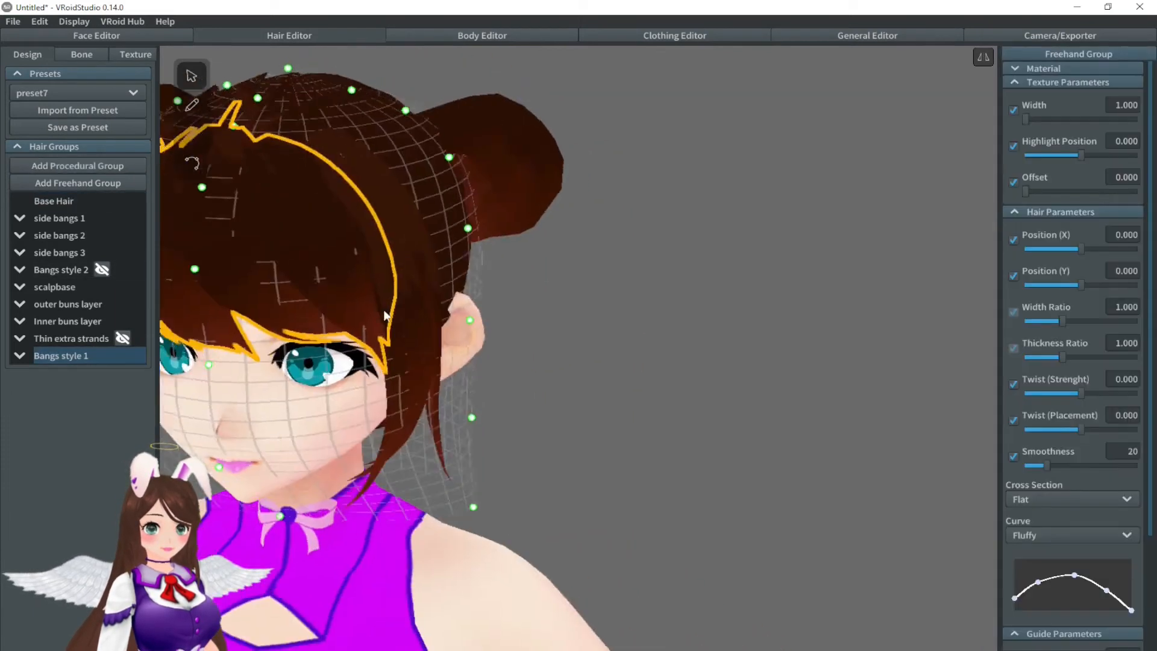
Step: Try a Hair polygon reduction of 21 in the export settings and check the buns and bangs up close
scroll(386, 314, "down", 2)
scroll(1011, 78, "down", 1)
left_click(972, 35)
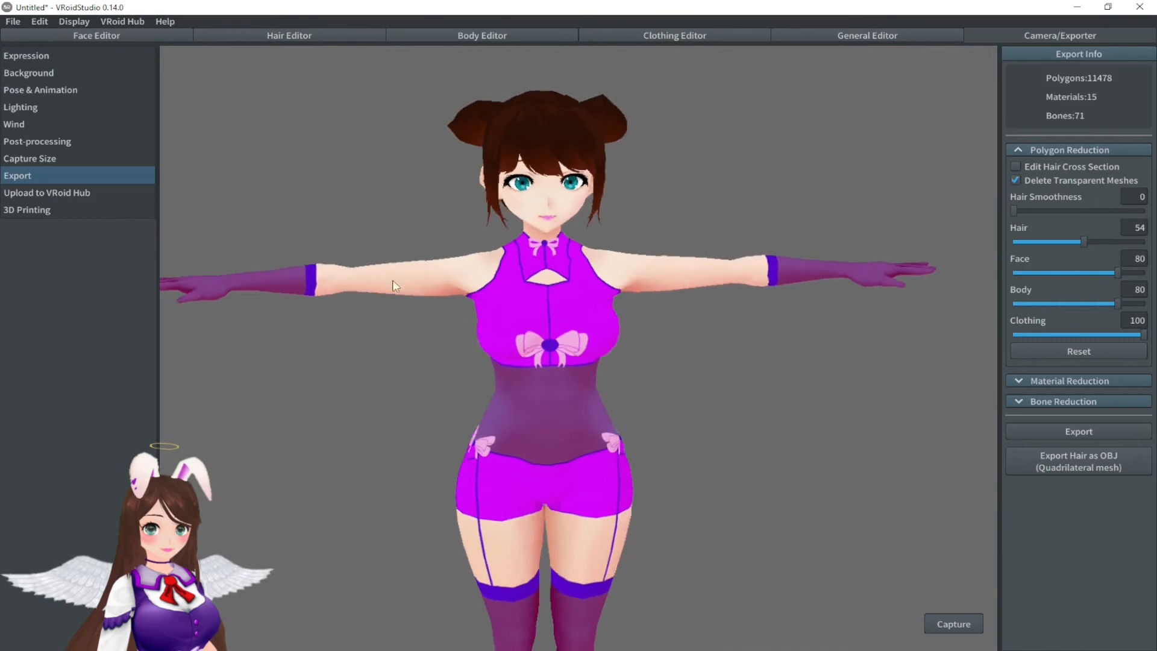
left_click_drag(1077, 241, 1018, 210)
key("ctrl+z")
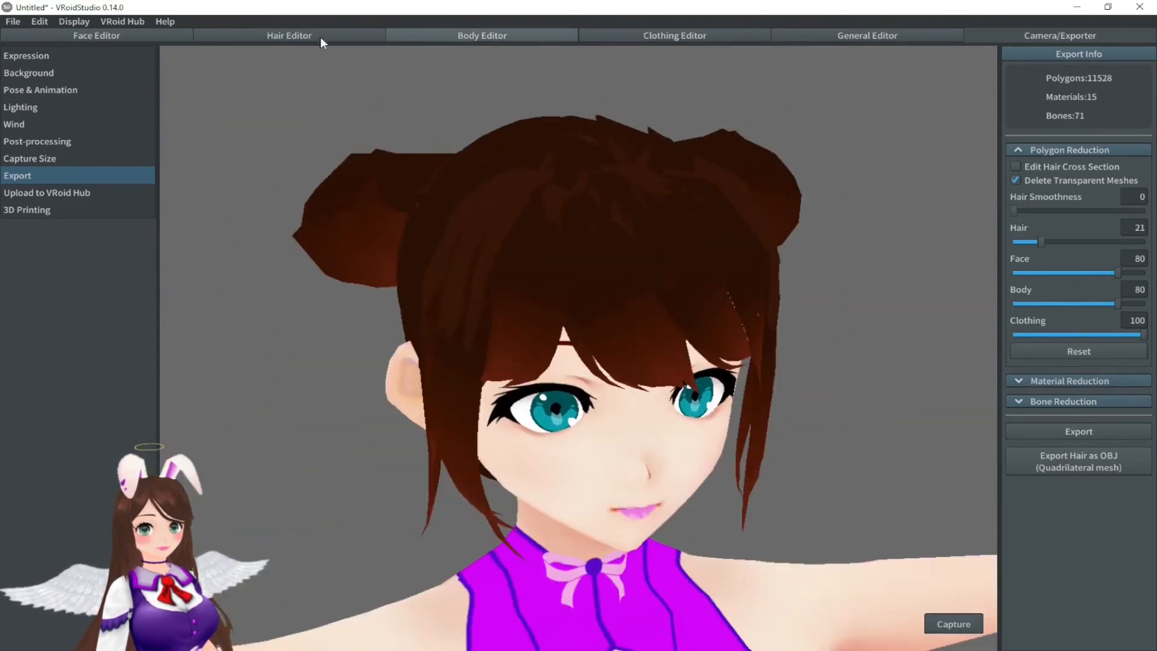
Step: Examine the Inner buns layer's cross section options and the outer buns strands, and try hiding the Inner buns layer
left_click(320, 37)
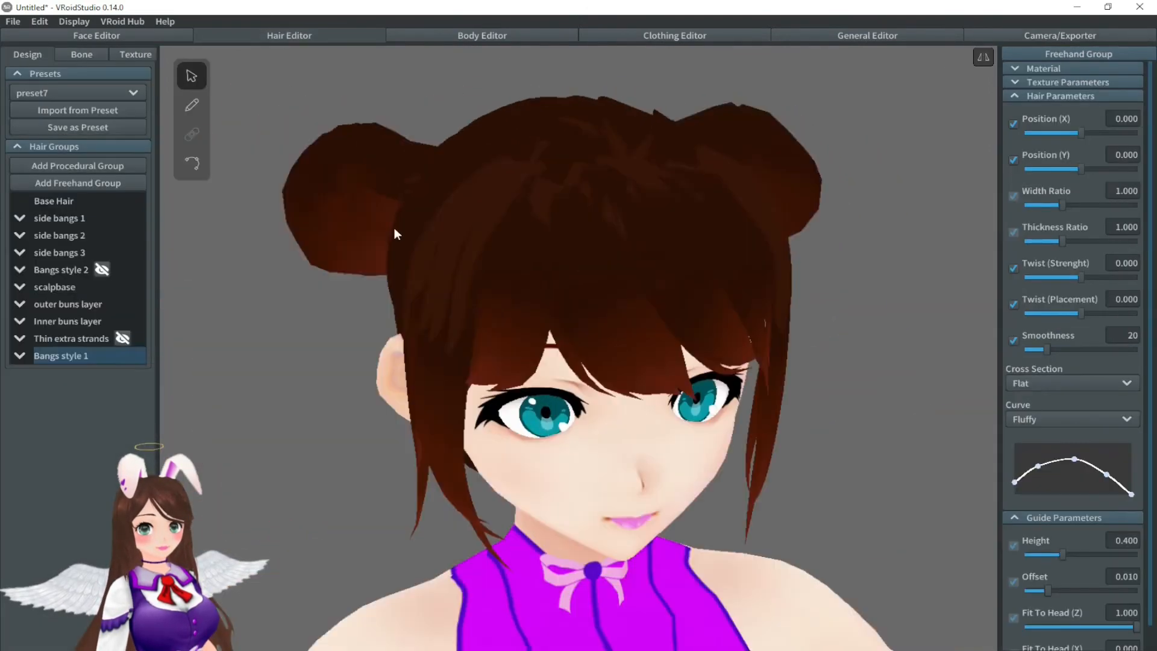
left_click(67, 321)
left_click(1043, 383)
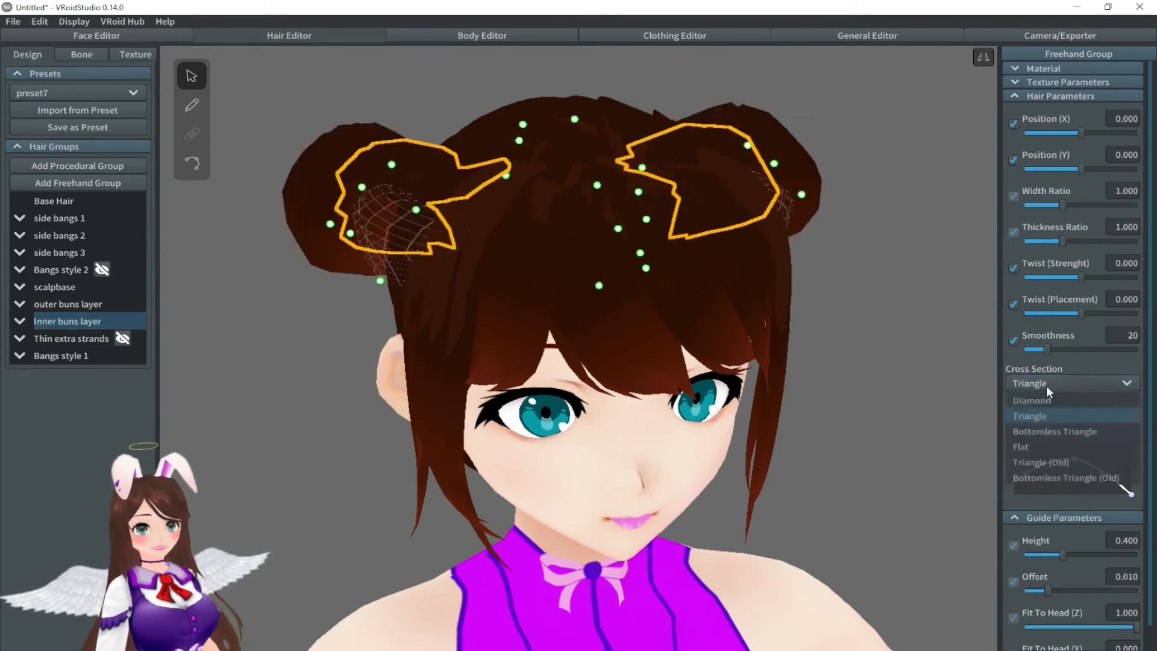
left_click(292, 305)
right_click_drag(292, 305, 359, 323)
left_click(359, 322)
right_click_drag(294, 449, 331, 444)
left_click(19, 304)
left_click(73, 356)
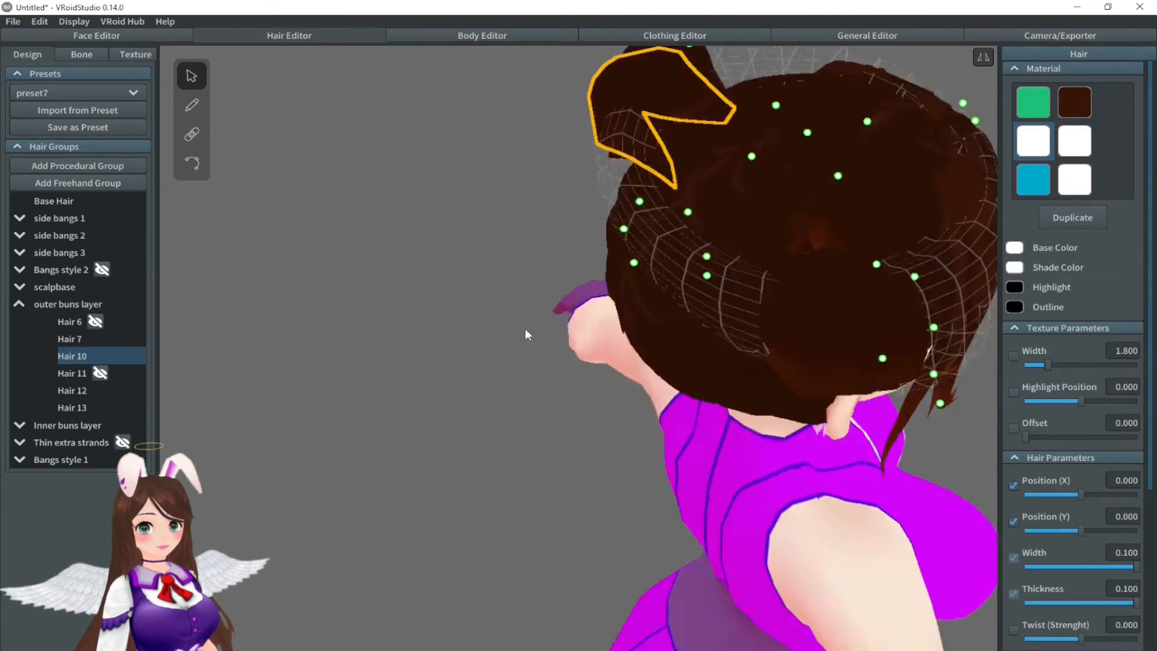
right_click_drag(527, 334, 103, 363)
left_click(103, 363)
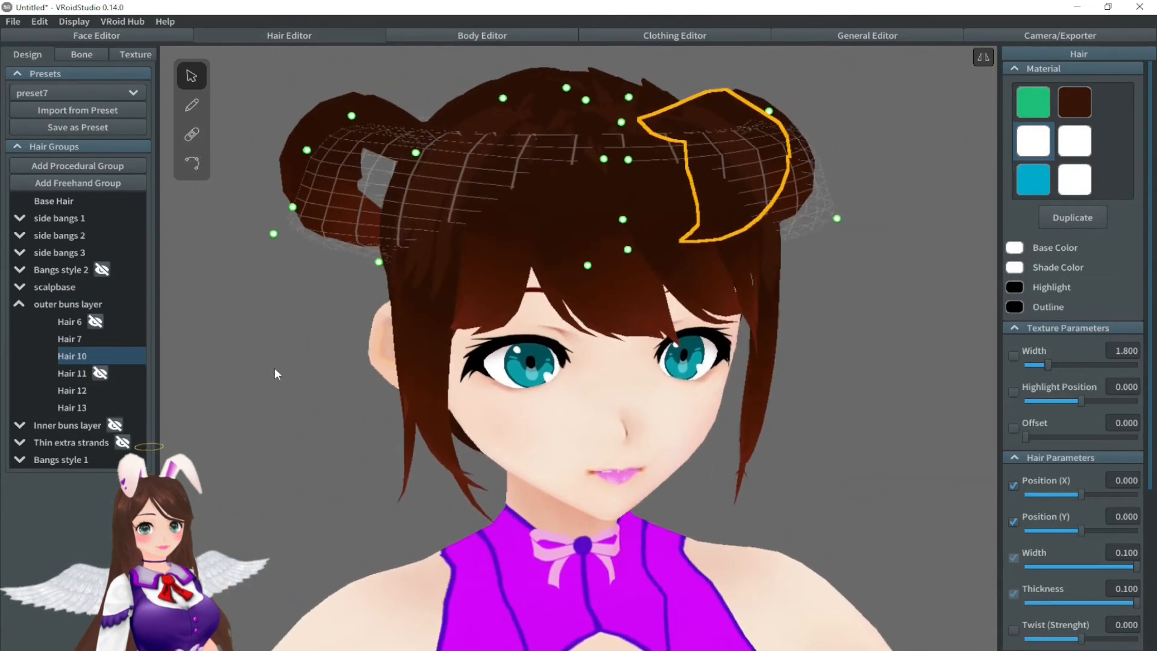
Step: Set the Hair polygon reduction to 41 in the export settings, comparing it with 51 from several angles
left_click(1059, 36)
right_click_drag(830, 211, 566, 218)
left_click_drag(1041, 241, 1080, 241)
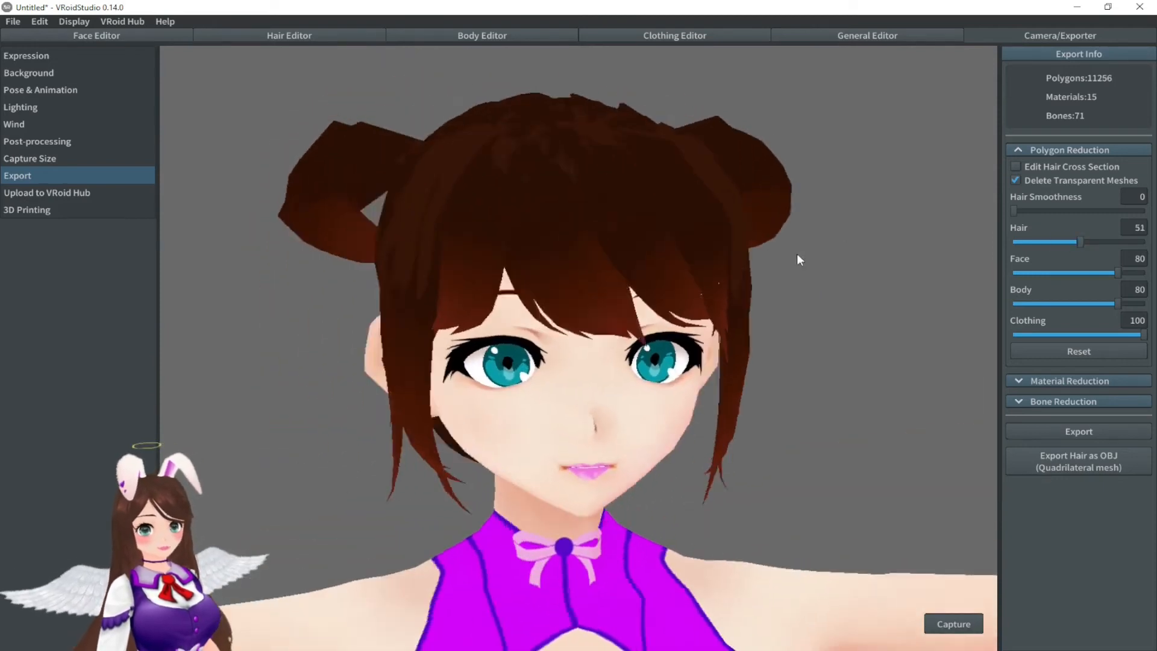
right_click_drag(798, 254, 801, 255)
left_click_drag(1080, 241, 1067, 241)
right_click_drag(874, 312, 735, 253)
Step: Hide the Base Hair group in the hair editor
left_click(289, 36)
left_click(87, 200)
mouse_move(338, 308)
right_mouse_down()
mouse_move(495, 319)
mouse_move(344, 307)
right_mouse_up()
left_click(503, 290)
Step: Examine the scalpbase group and the hair's control points up close from several angles
left_click(192, 164)
scroll(418, 161, "up", 6)
right_click_drag(259, 265, 1, 284)
left_click(404, 249)
left_click(37, 287)
mouse_move(181, 301)
right_mouse_down()
mouse_move(583, 308)
mouse_move(402, 247)
mouse_move(426, 249)
mouse_move(398, 286)
mouse_move(801, 300)
mouse_move(753, 367)
right_mouse_up()
scroll(512, 313, "up", 3)
scroll(753, 367, "down", 3)
left_click(192, 76)
mouse_move(191, 76)
right_mouse_down()
mouse_move(392, 325)
mouse_move(540, 317)
right_mouse_up()
right_click_drag(241, 319, 421, 313)
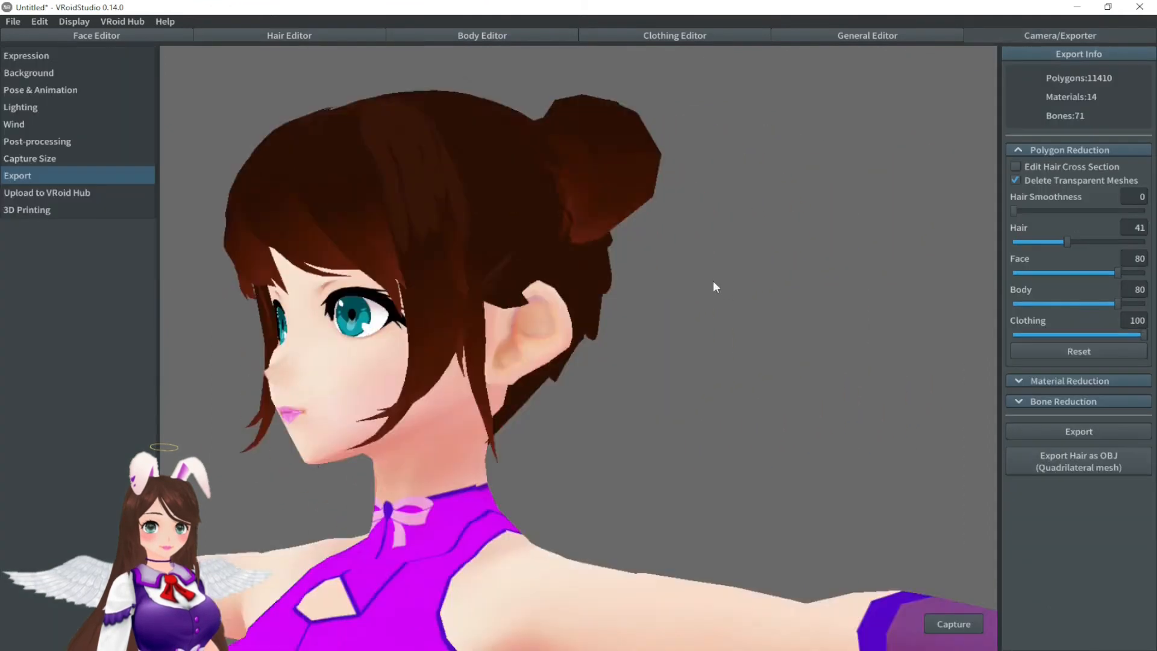
Step: Fine-tune the Hair polygon reduction while checking the hair's shape, and return to editing the hair groups
right_click_drag(713, 287, 693, 273)
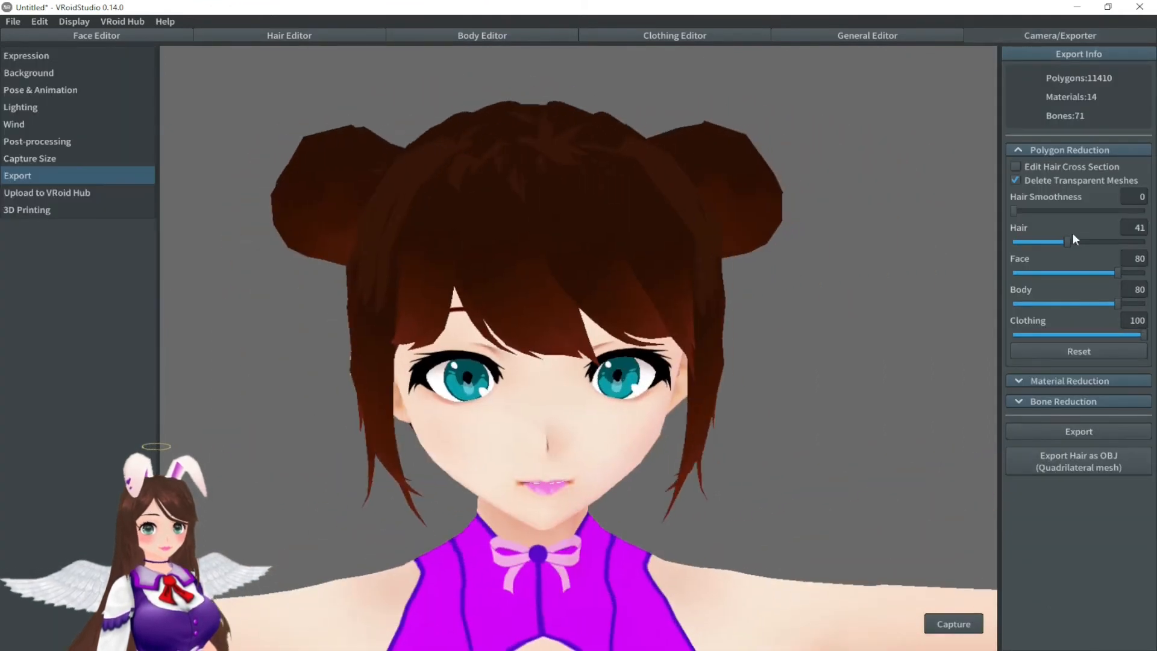
mouse_move(1049, 243)
left_mouse_down()
mouse_move(1032, 244)
mouse_move(1128, 244)
mouse_move(1064, 243)
left_mouse_up()
right_click_drag(940, 265, 919, 293)
left_click(291, 36)
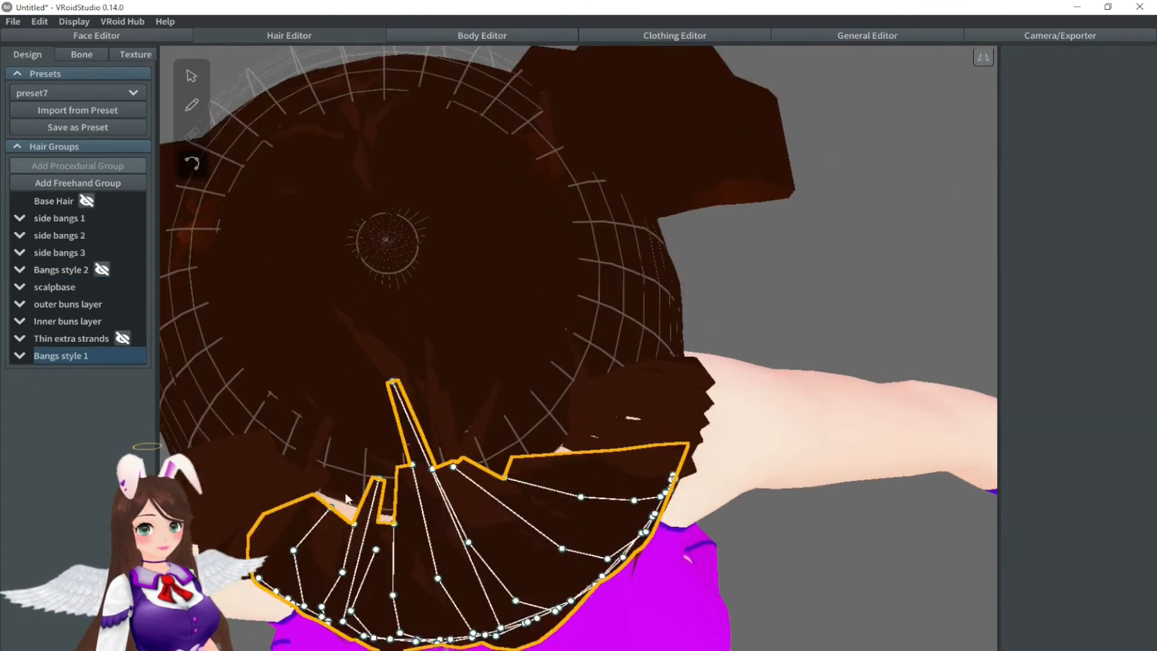
Step: Unhide the Base Hair group in the hair editor and select it
left_click(578, 449)
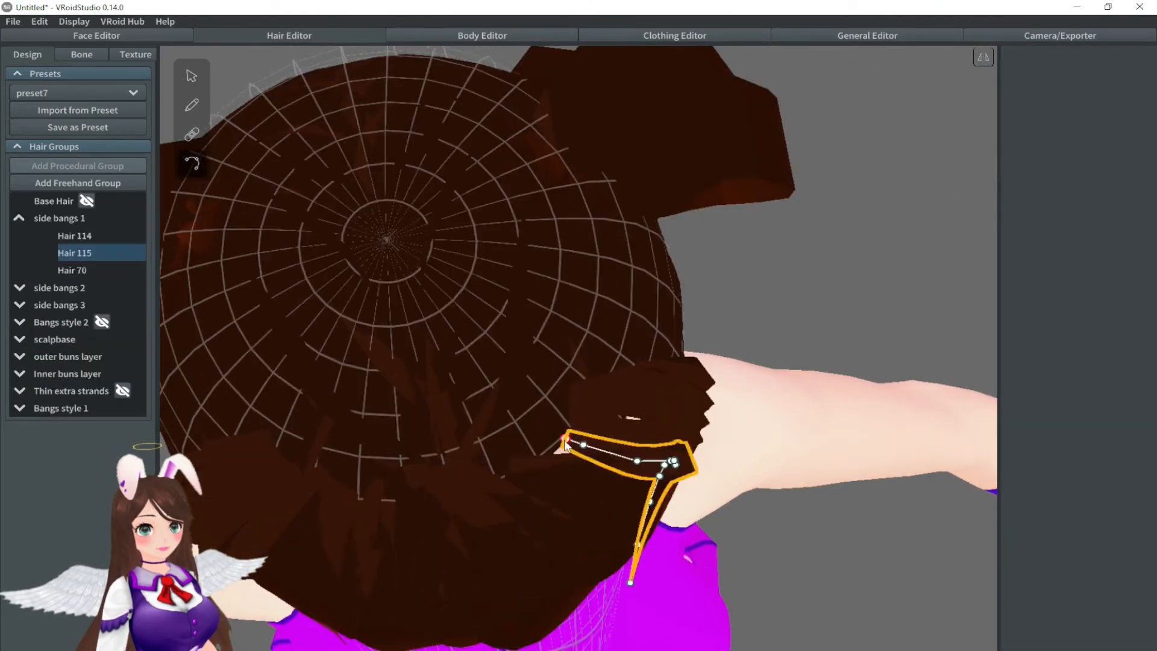
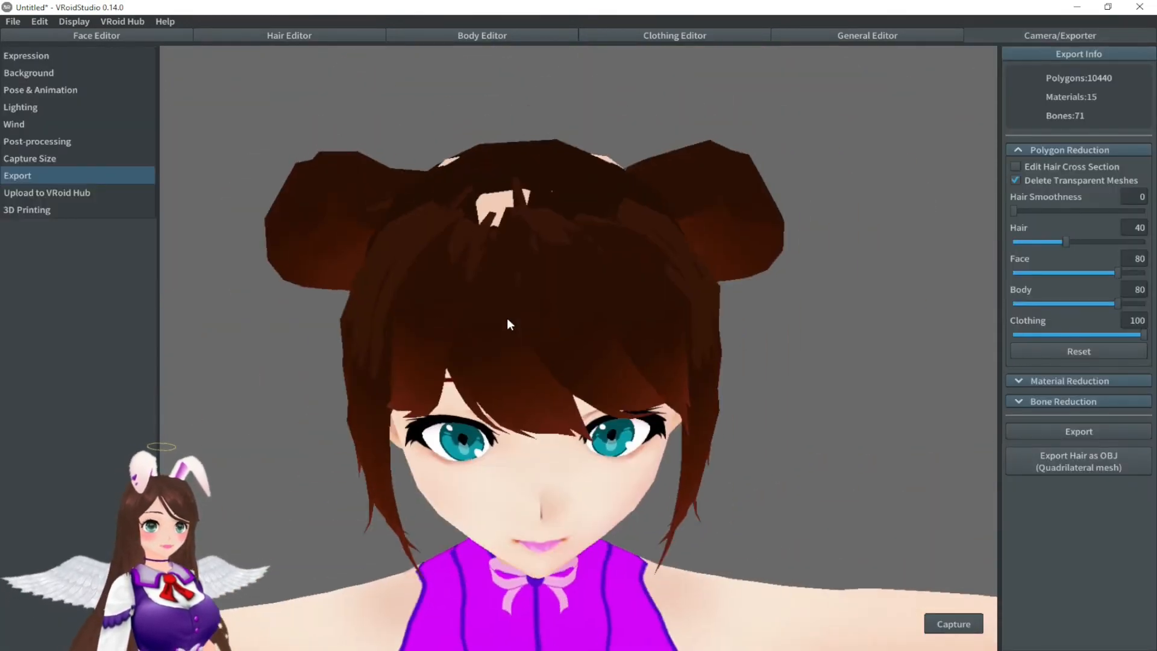
left_click(323, 37)
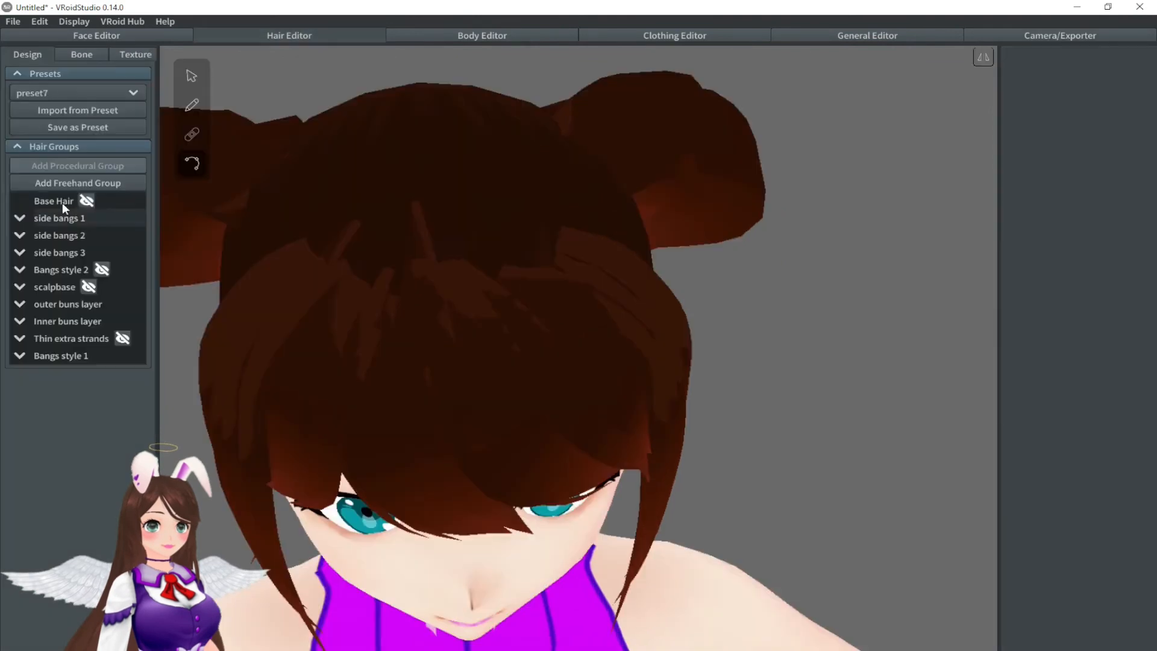
left_click(66, 218)
left_click(191, 75)
left_click(309, 226)
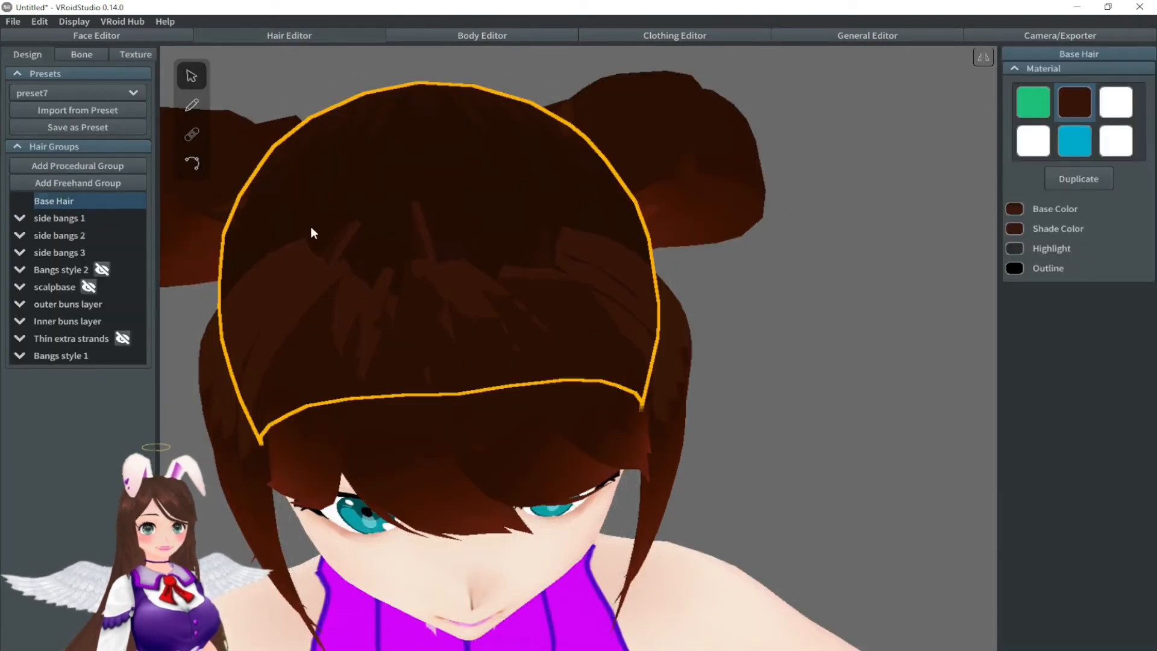
Step: Adjust the roots of the front bang strands so their upper edge follows the hairline more evenly
left_click(57, 287)
left_click(348, 330)
scroll(373, 270, "up", 5)
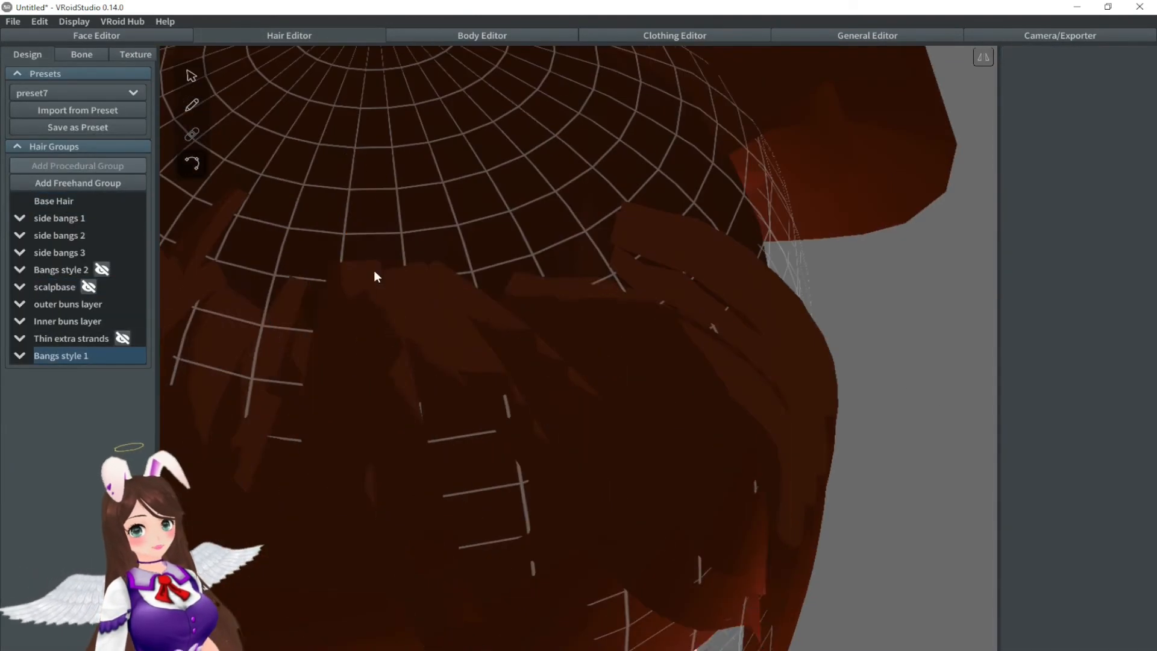
left_click(520, 301)
right_click_drag(635, 269, 431, 287)
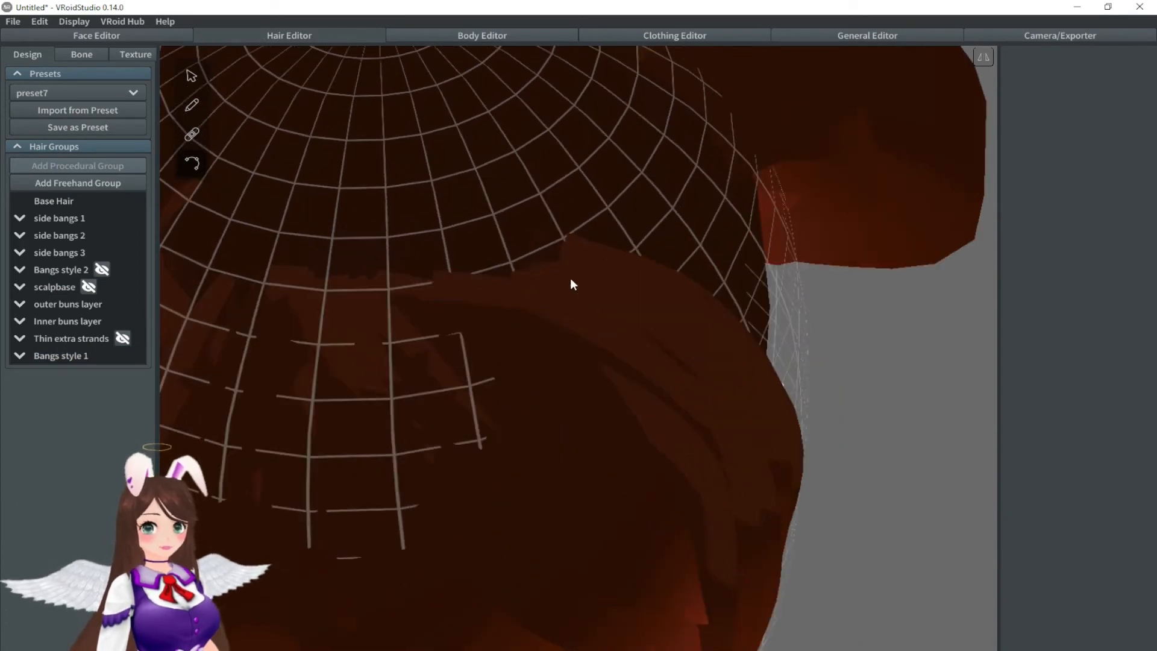
left_click(553, 278)
right_click_drag(560, 258, 389, 353)
left_click(338, 273)
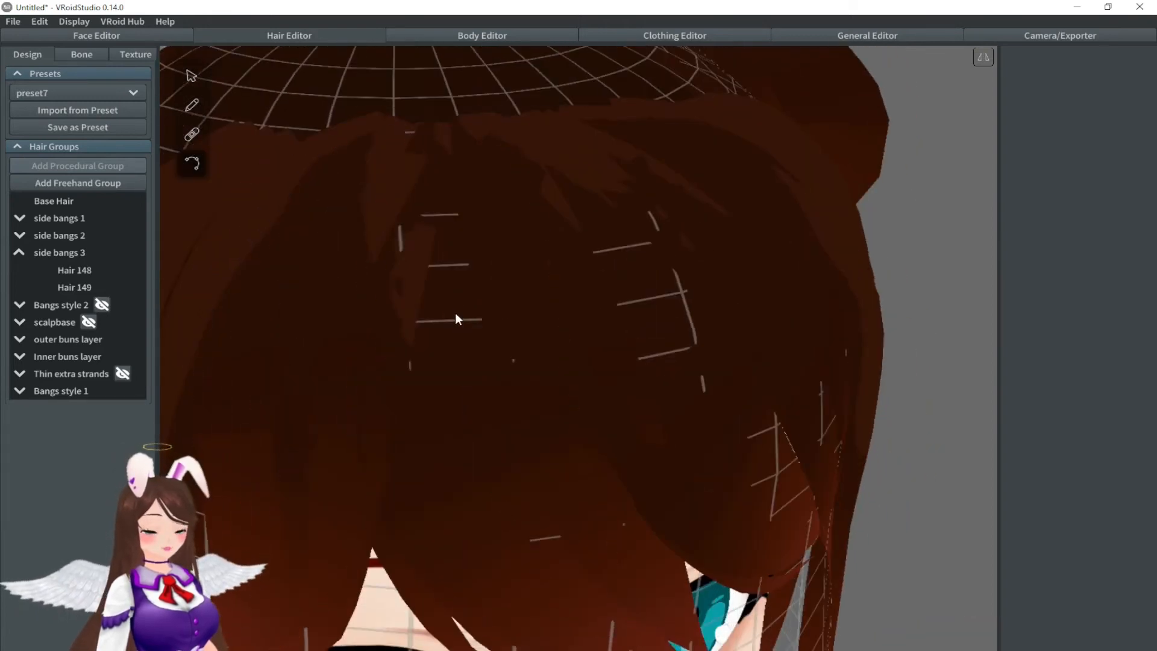
scroll(392, 415, "down", 5)
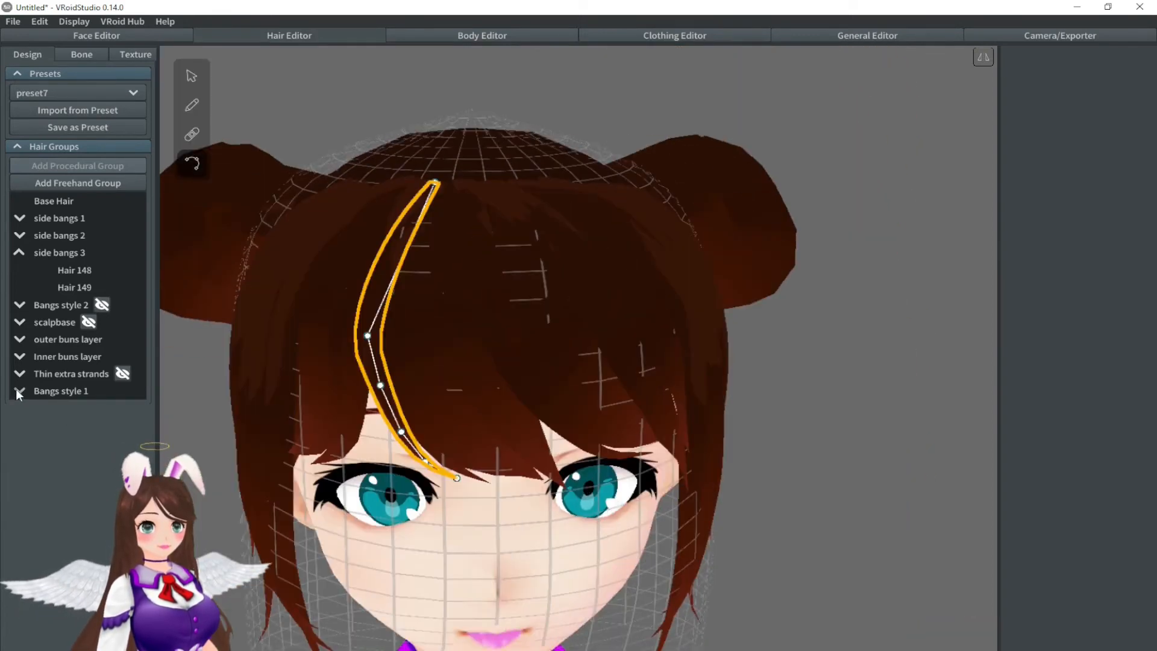
Step: Hide the side bangs 3 hair group
left_click(17, 390)
right_click_drag(429, 479, 542, 543)
left_click(42, 255)
right_click_drag(247, 468, 391, 464)
left_click(99, 253)
right_click_drag(338, 337, 337, 362)
left_click(19, 253)
scroll(482, 259, "down", 4)
mouse_move(518, 259)
right_mouse_down()
mouse_move(391, 249)
mouse_move(518, 253)
right_mouse_up()
Step: Set the Hair polygon reduction to 62 in the export settings and check the scalp from above
left_click(1059, 36)
left_click(18, 175)
left_click_drag(1143, 242, 988, 250)
right_click_drag(940, 253, 934, 349)
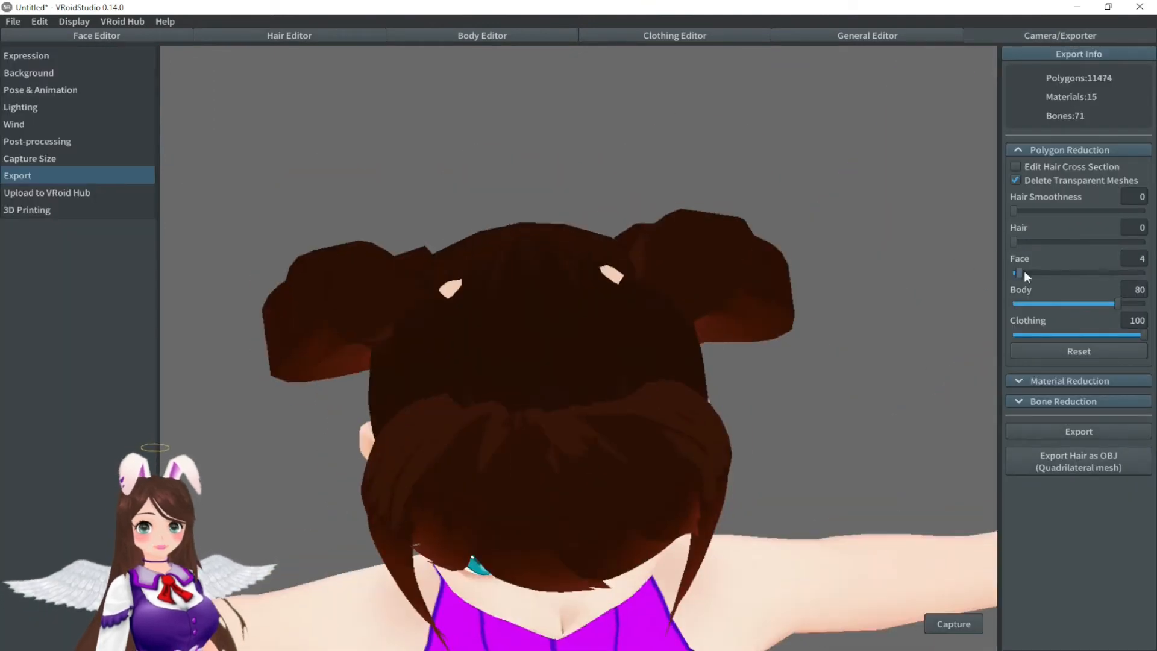
left_click_drag(1064, 242, 1093, 240)
right_click_drag(964, 241, 583, 265)
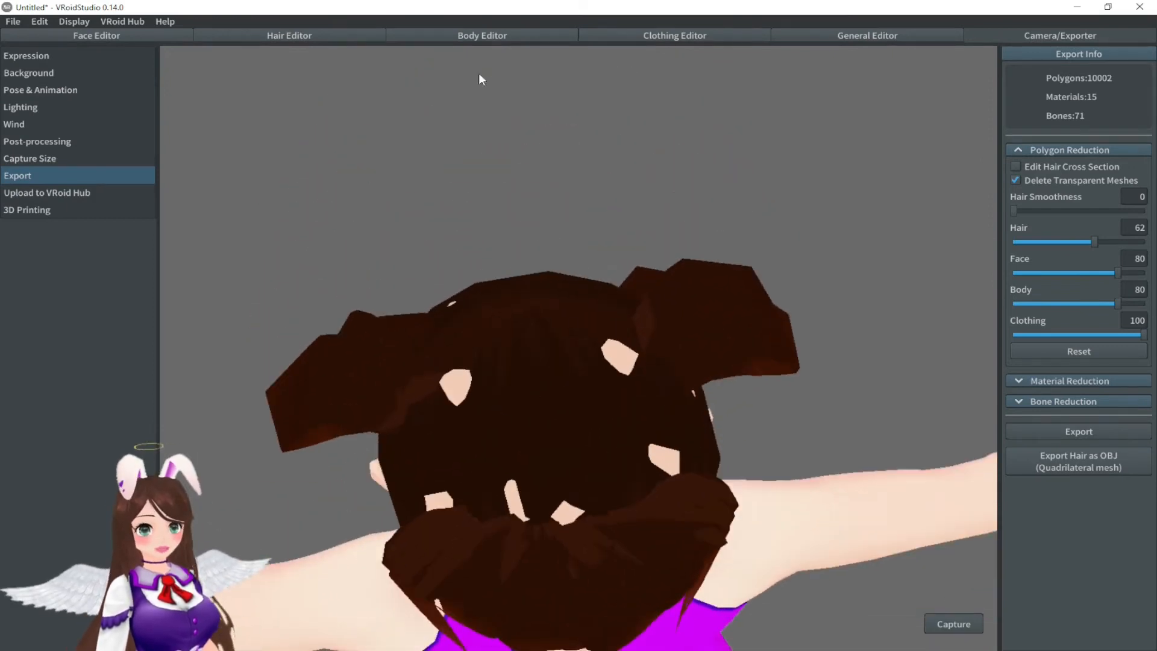
Step: Open the skin texture settings in the face editor
left_click(139, 36)
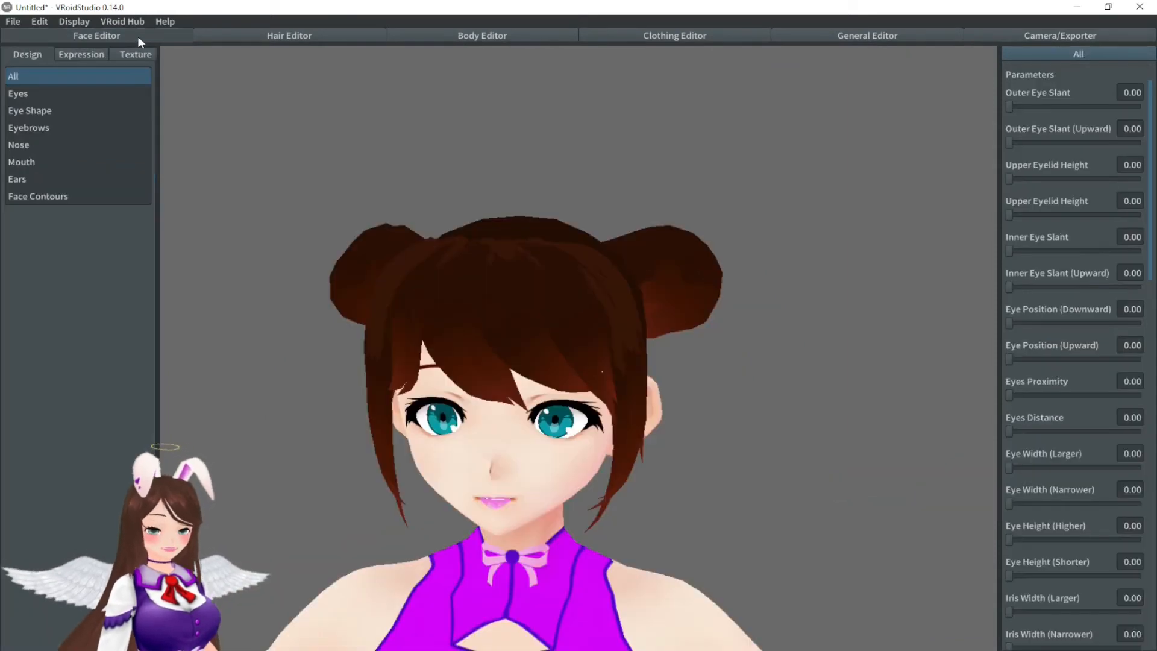
right_click_drag(569, 267, 639, 292)
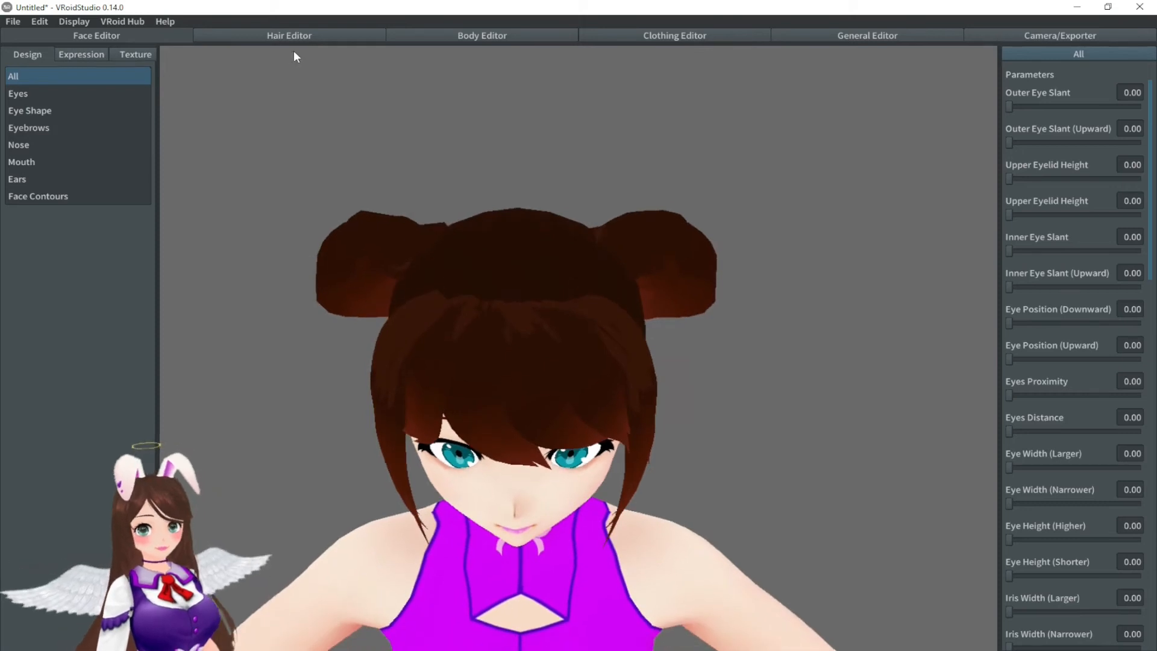
left_click(118, 55)
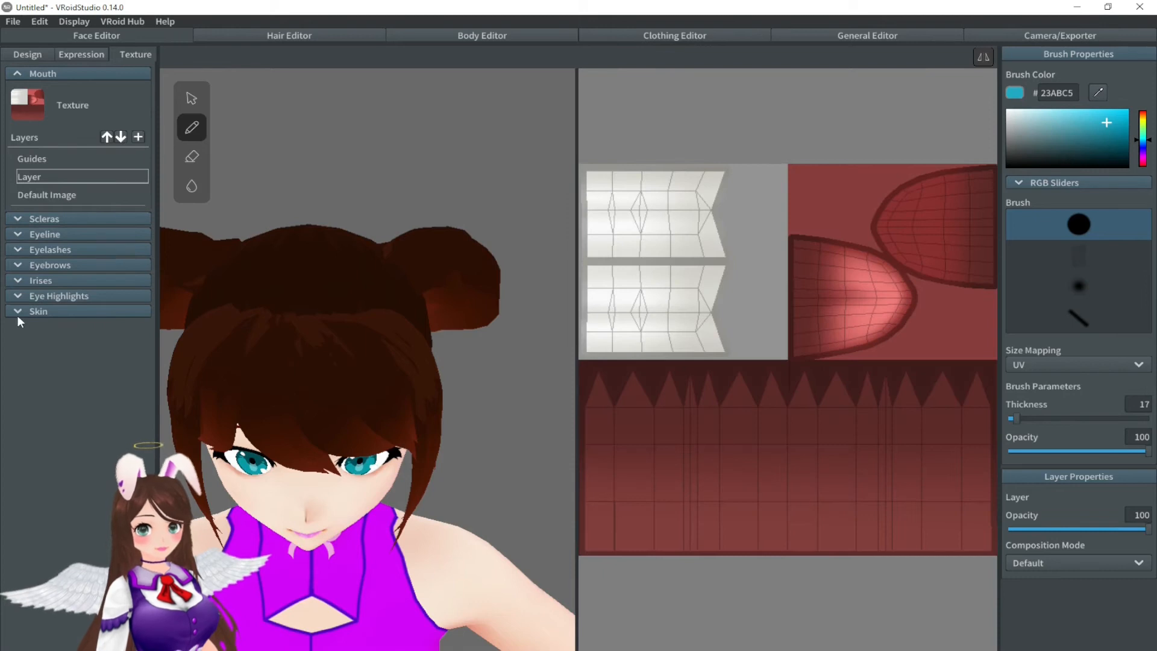
left_click(16, 311)
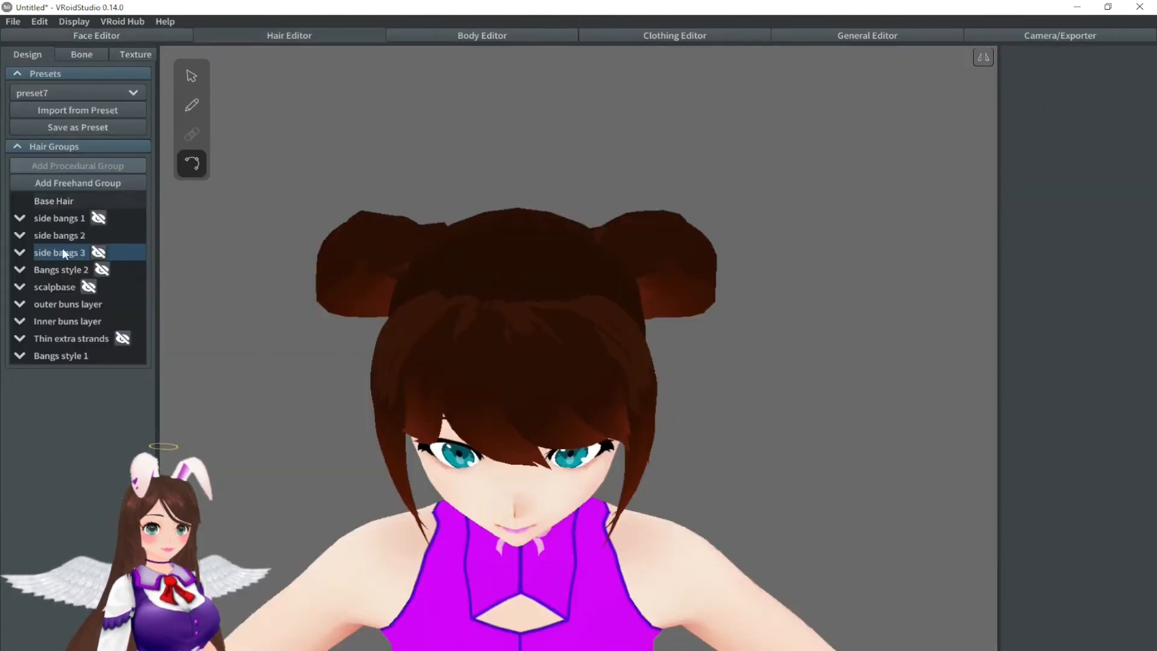
Step: Hide the Base Hair group to expose the bare scalp
left_click(87, 201)
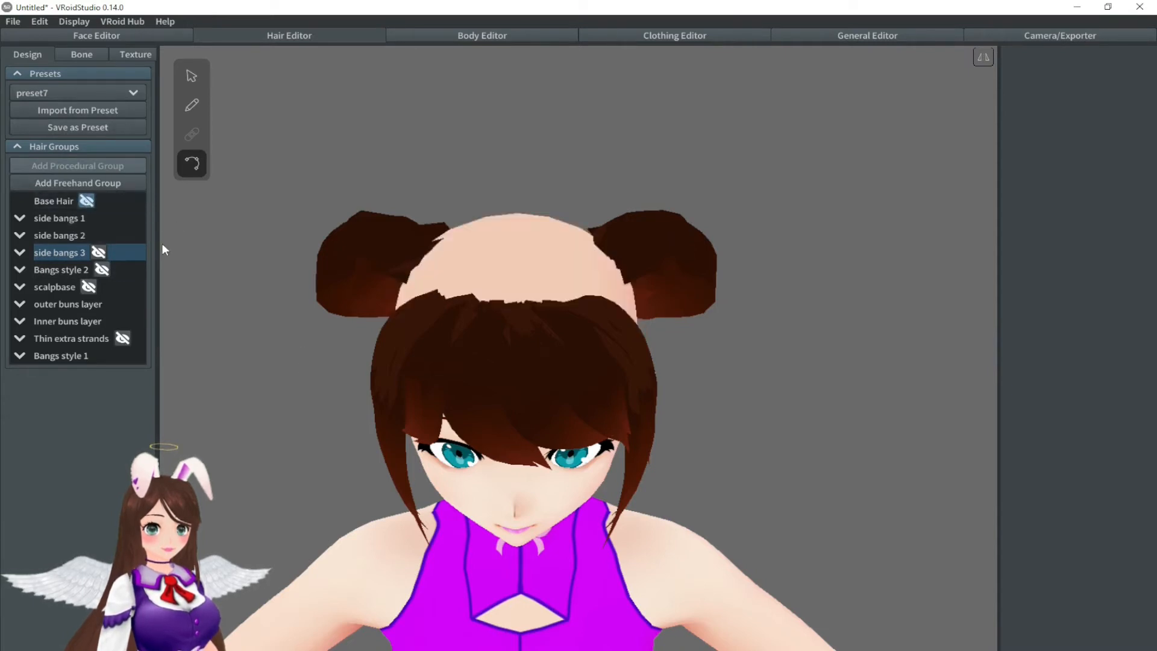
left_click(135, 54)
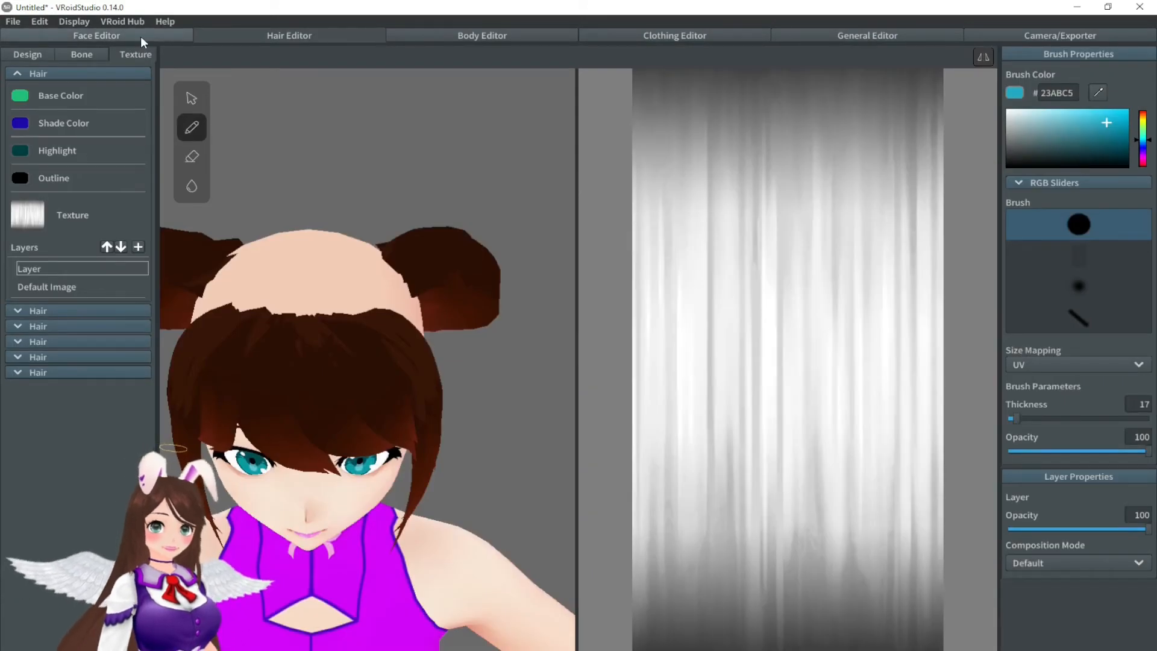
Step: Select the Default Image layer of the face's skin texture
left_click(139, 36)
left_click(134, 55)
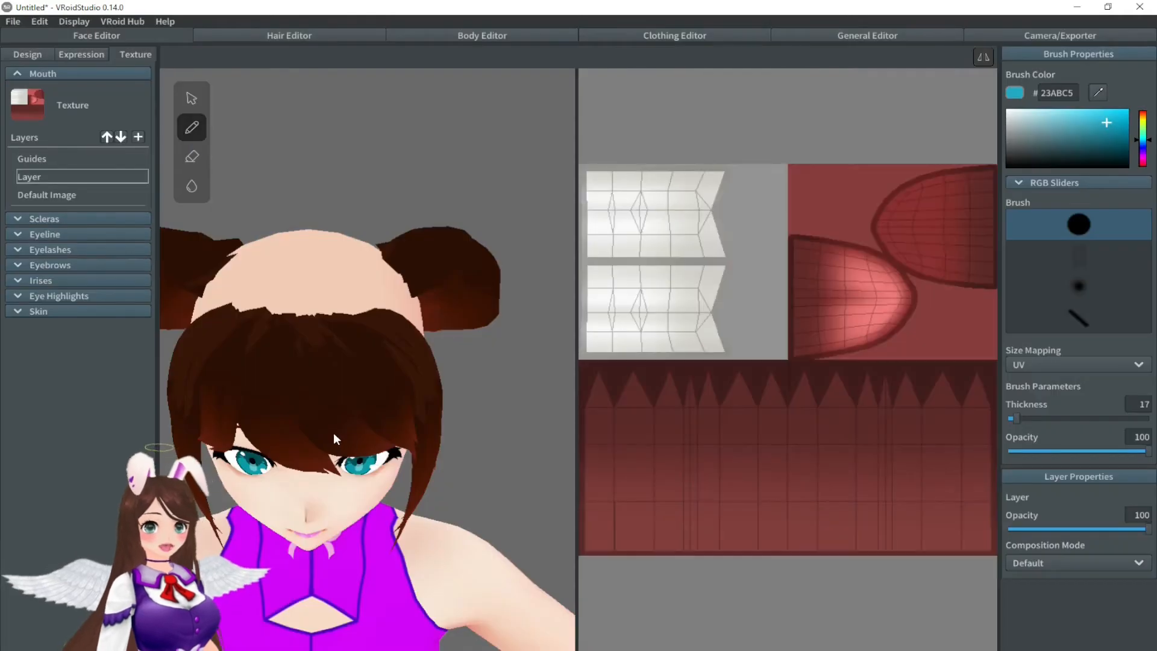
left_click(20, 314)
left_click(19, 314)
left_click(20, 313)
left_click(67, 486)
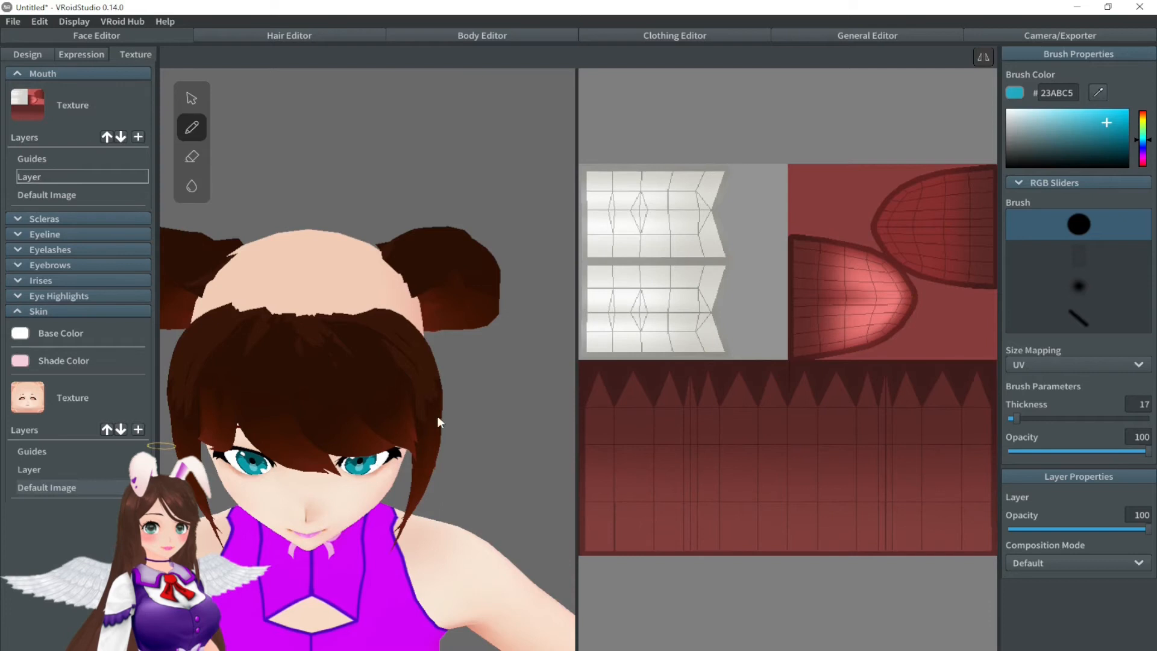
Step: Paint the back of the head dark brown (2C1006) on the body skin's Default Image layer with an 86-thick brush
left_click(642, 35)
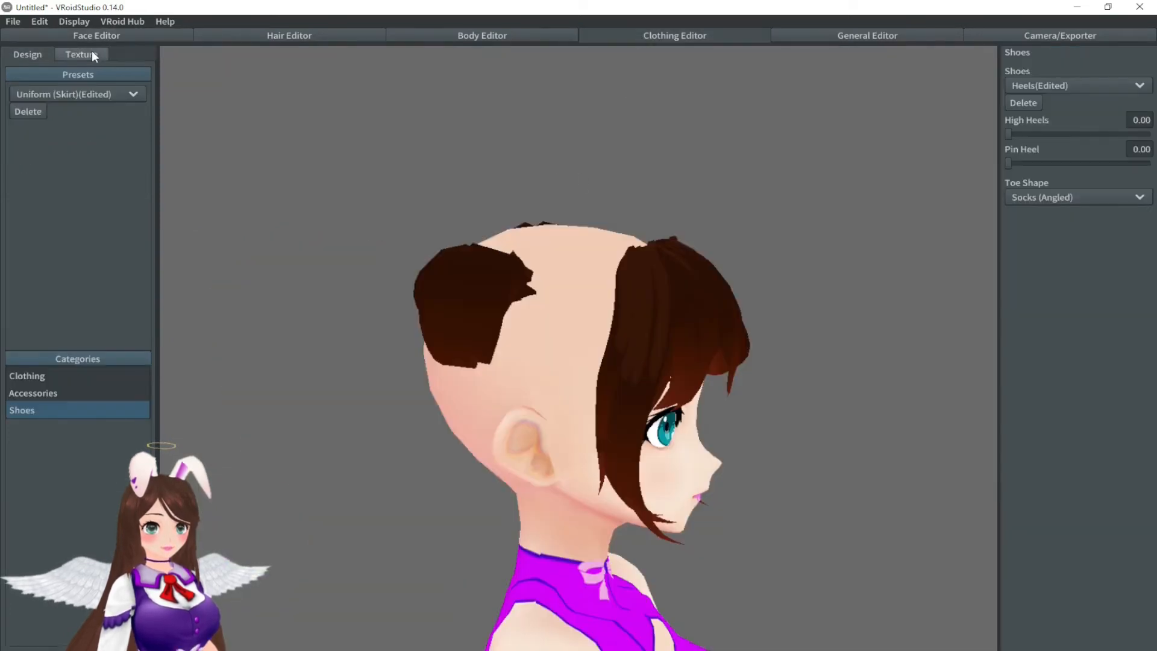
left_click(428, 46)
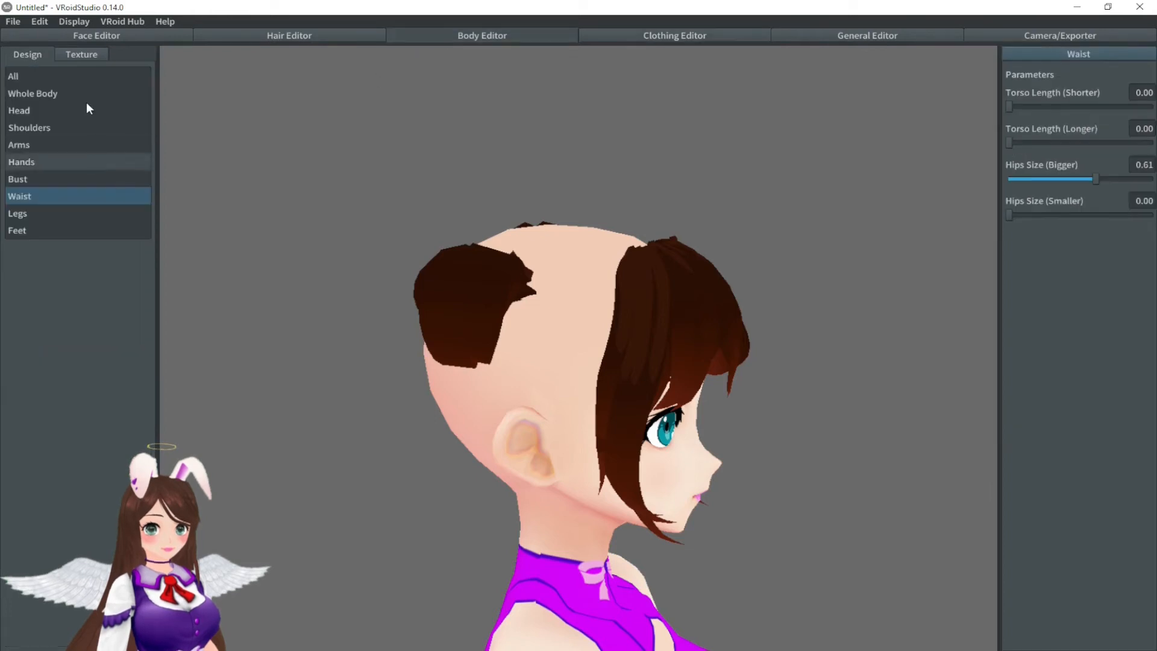
left_click(83, 56)
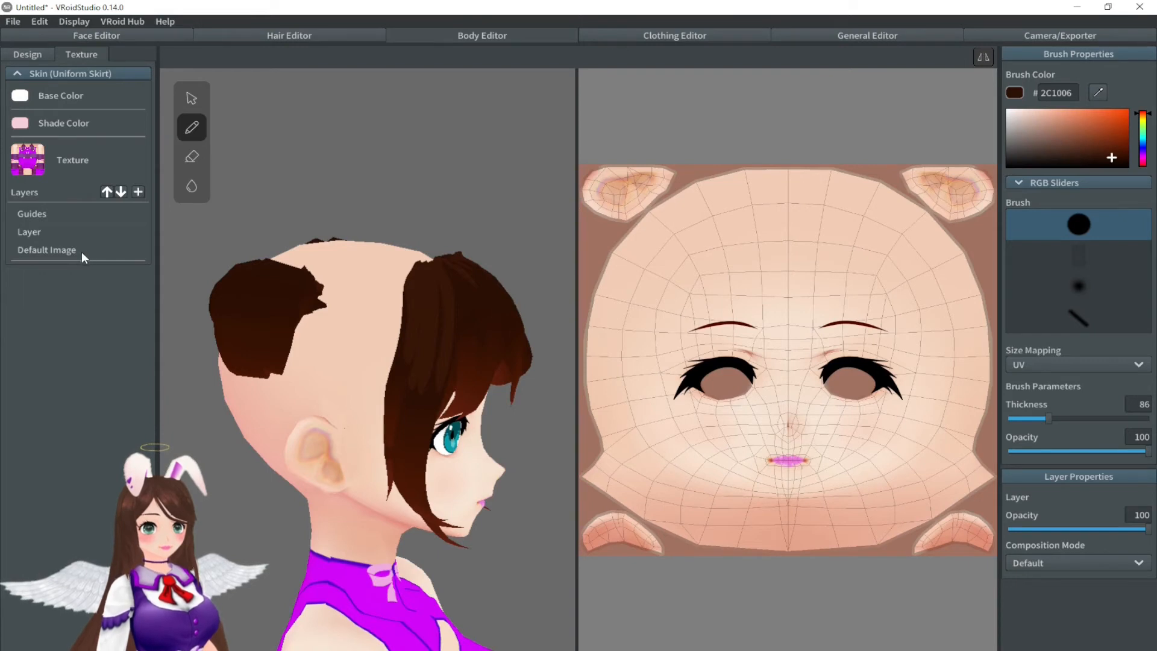
left_click(66, 253)
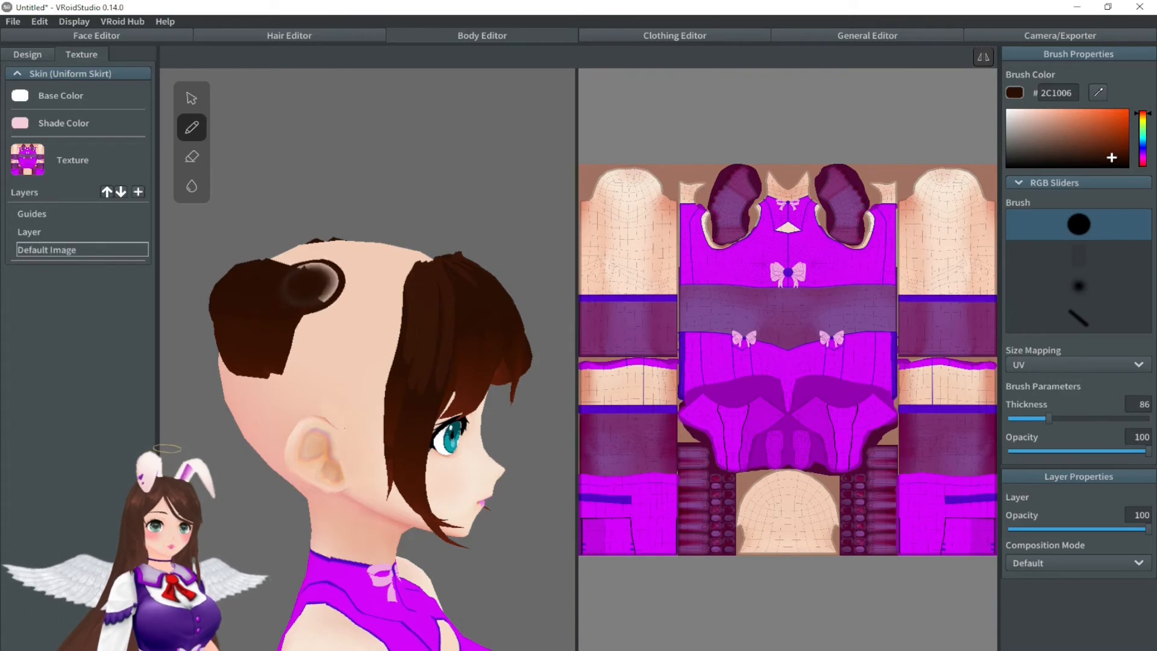
right_click_drag(331, 265, 382, 416)
mouse_move(351, 320)
left_mouse_down()
mouse_move(325, 328)
mouse_move(325, 342)
mouse_move(402, 326)
mouse_move(385, 361)
mouse_move(350, 370)
mouse_move(386, 377)
mouse_move(402, 391)
mouse_move(393, 396)
left_mouse_up()
right_click_drag(392, 396, 493, 279)
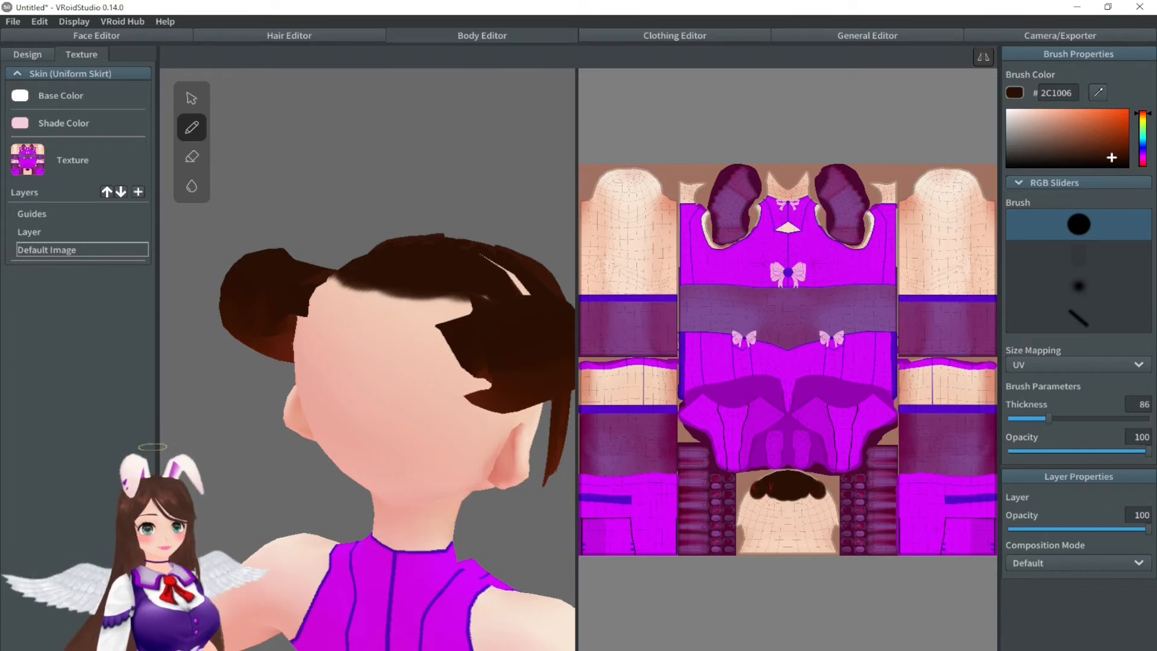
mouse_move(759, 489)
left_mouse_down()
mouse_move(745, 543)
mouse_move(769, 552)
mouse_move(788, 503)
mouse_move(813, 536)
left_mouse_up()
mouse_move(373, 313)
right_mouse_down()
mouse_move(434, 313)
mouse_move(509, 439)
mouse_move(482, 458)
right_mouse_up()
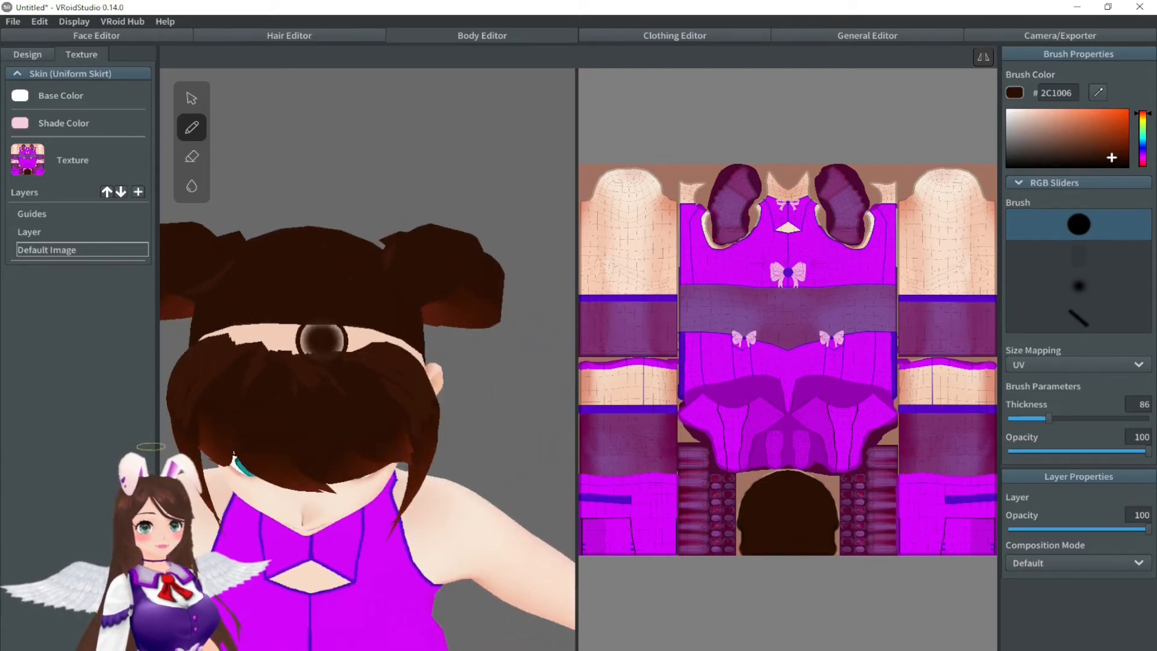
Step: Paint the bare strip behind the bangs dark brown (2C1006) on the face skin's Default Image layer
left_click(145, 37)
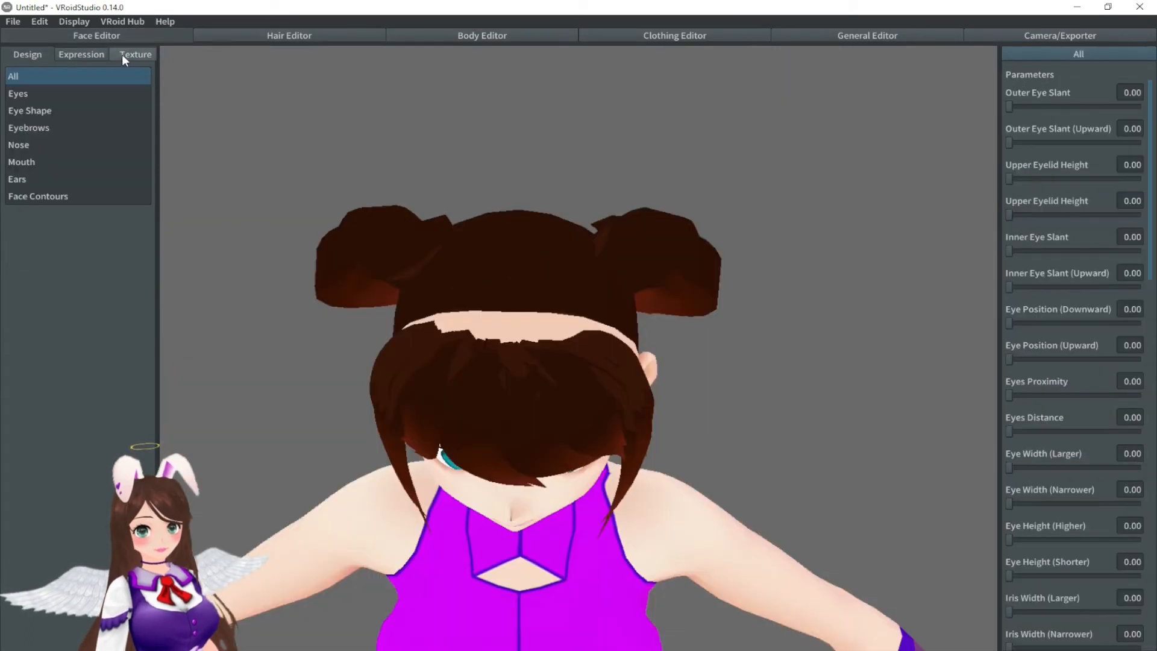
left_click(122, 55)
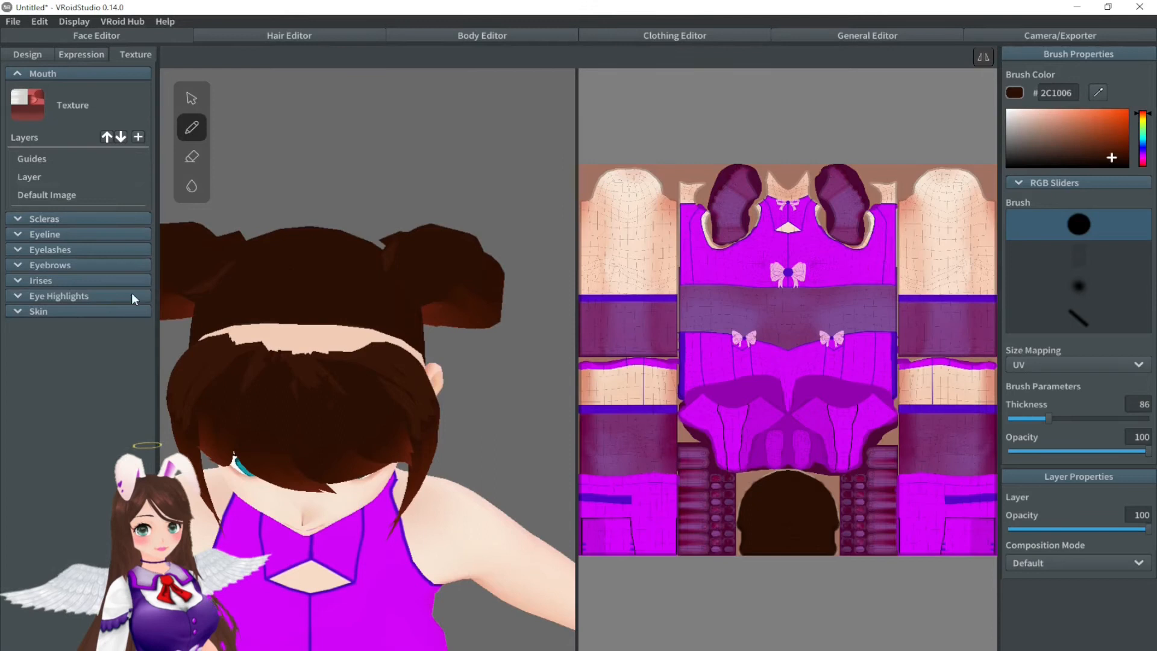
left_click(24, 309)
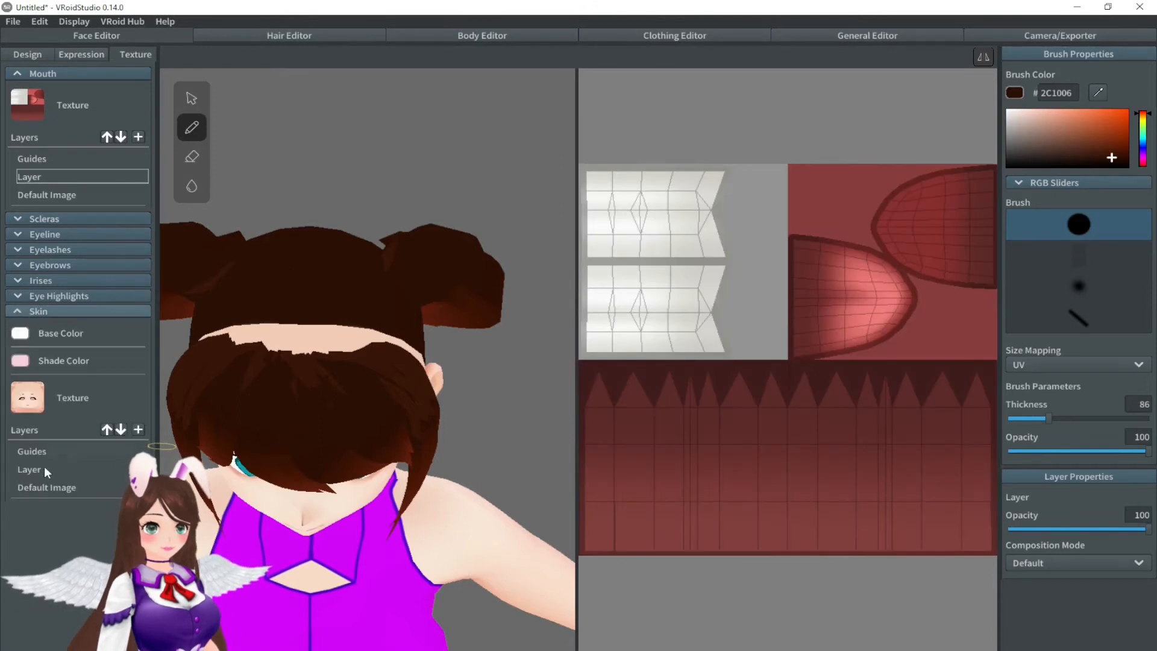
left_click(54, 487)
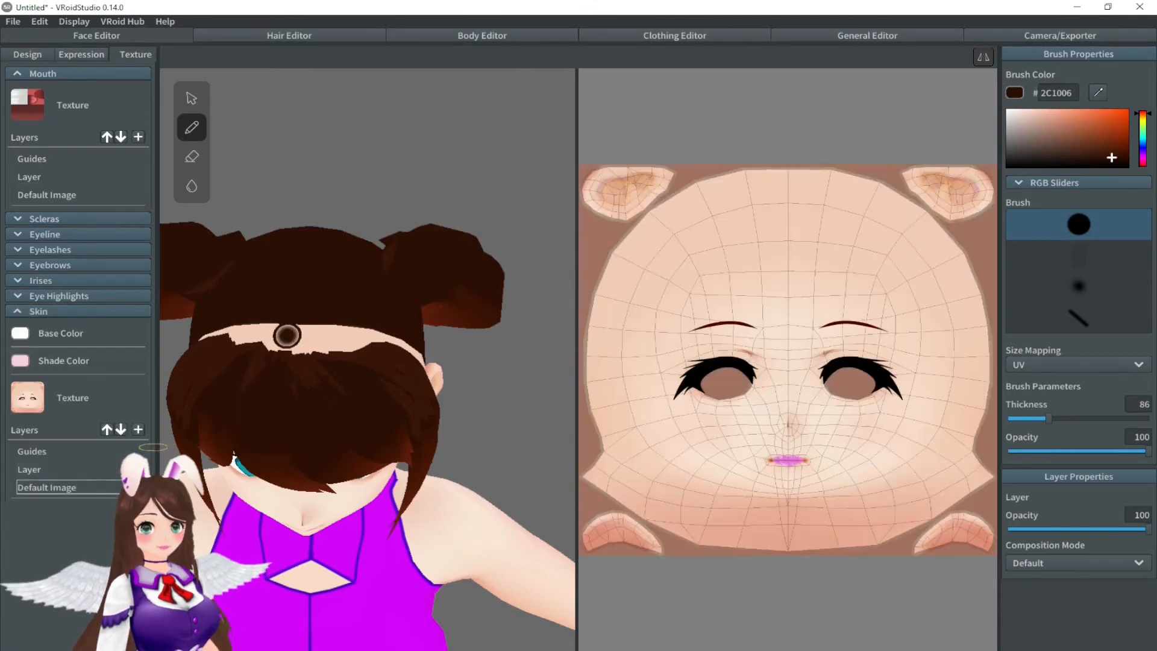
right_click_drag(337, 361, 397, 361)
mouse_move(361, 353)
left_mouse_down()
mouse_move(374, 350)
mouse_move(356, 340)
mouse_move(301, 356)
left_mouse_up()
Step: Paint the remaining bare scalp along the temples and above the ears in the same dark brown
mouse_move(301, 355)
right_mouse_down()
mouse_move(408, 323)
mouse_move(348, 324)
mouse_move(422, 314)
right_mouse_up()
mouse_move(419, 283)
left_mouse_down()
mouse_move(392, 373)
mouse_move(401, 305)
left_mouse_up()
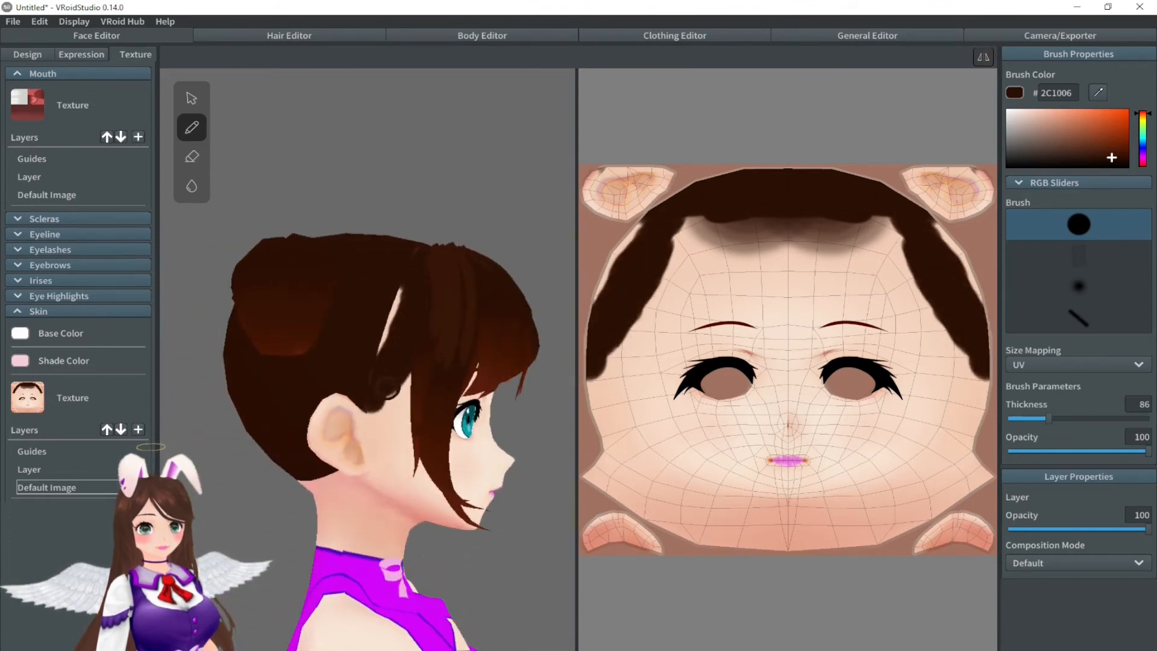
mouse_move(398, 391)
left_mouse_down()
mouse_move(371, 345)
mouse_move(395, 295)
left_mouse_up()
left_click_drag(396, 374, 345, 372)
mouse_move(345, 372)
right_mouse_down()
mouse_move(237, 371)
mouse_move(294, 280)
right_mouse_up()
left_click_drag(294, 281, 303, 318)
right_click_drag(303, 318, 388, 391)
scroll(464, 379, "down", 2)
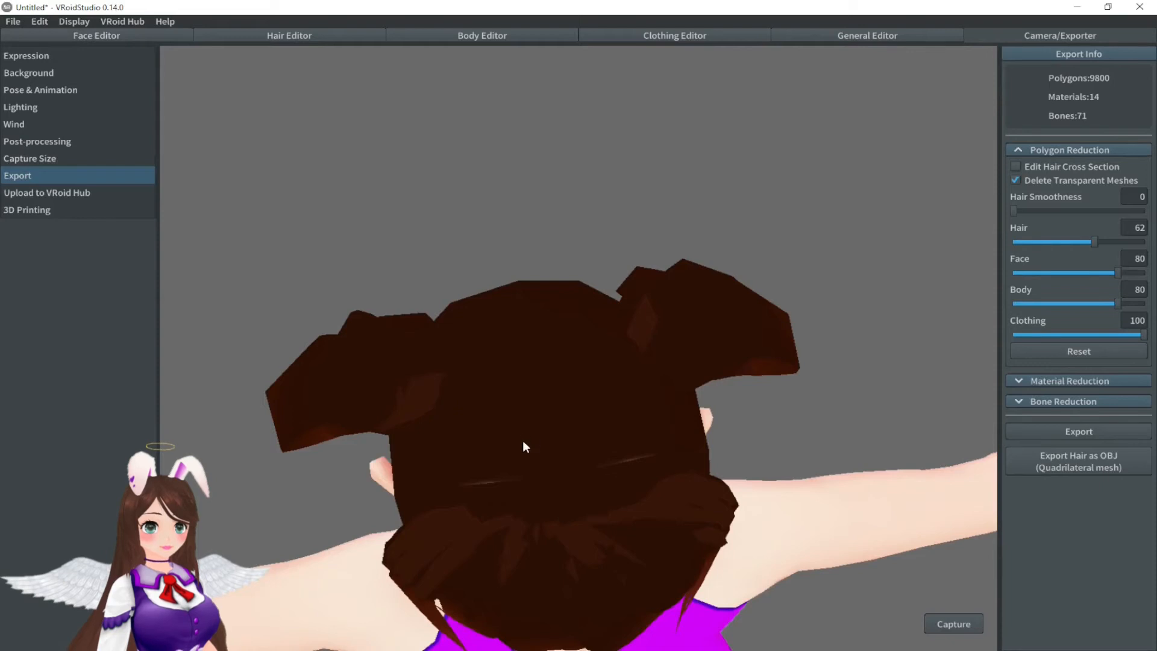
Step: Inspect the polygon-reduced model in the exporter from above, from the front and at full-body distance
right_click_drag(531, 456, 522, 420)
scroll(523, 420, "down", 6)
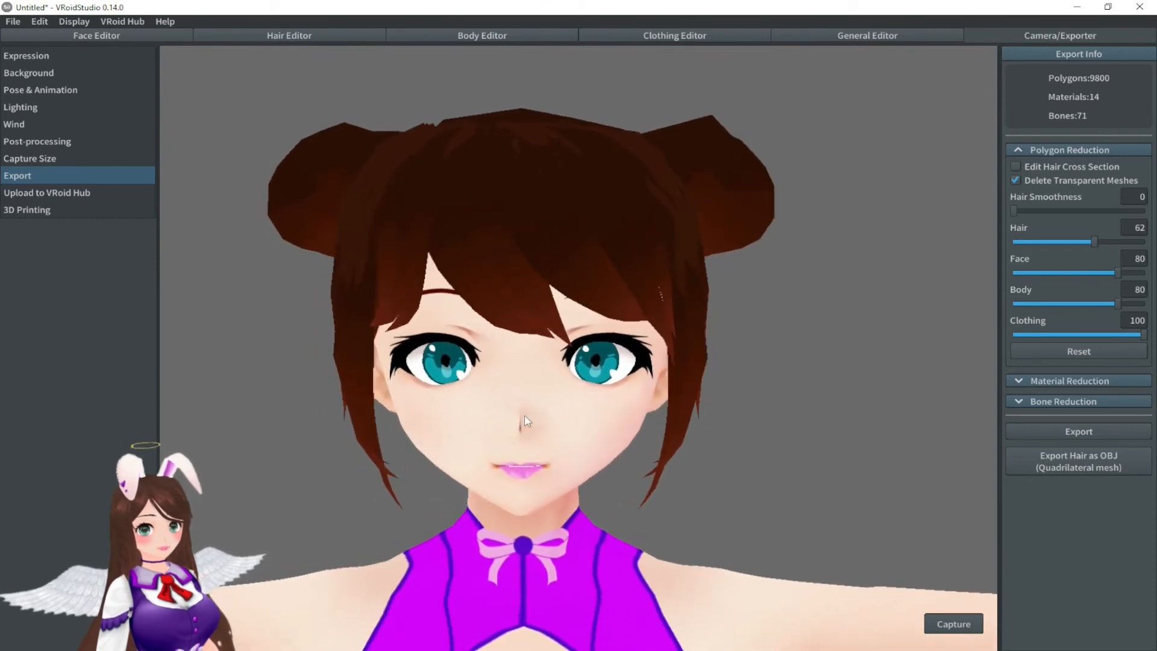
scroll(544, 378, "down", 5)
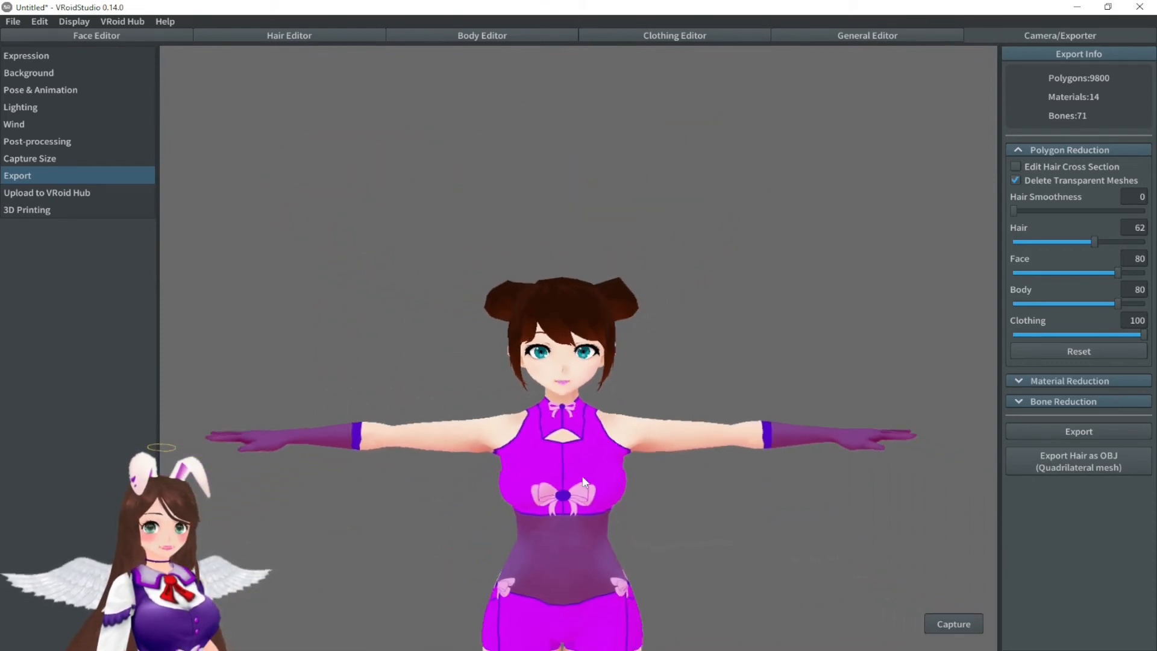
scroll(594, 398, "down", 2)
middle_click_drag(594, 398, 588, 364)
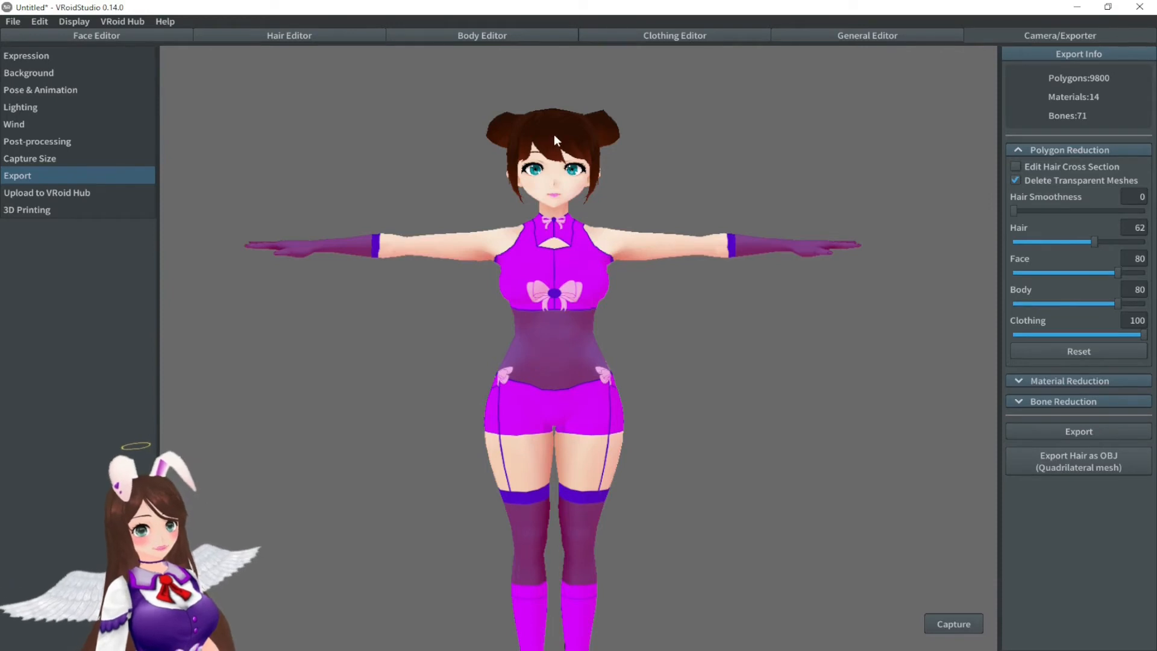
scroll(554, 135, "up", 2)
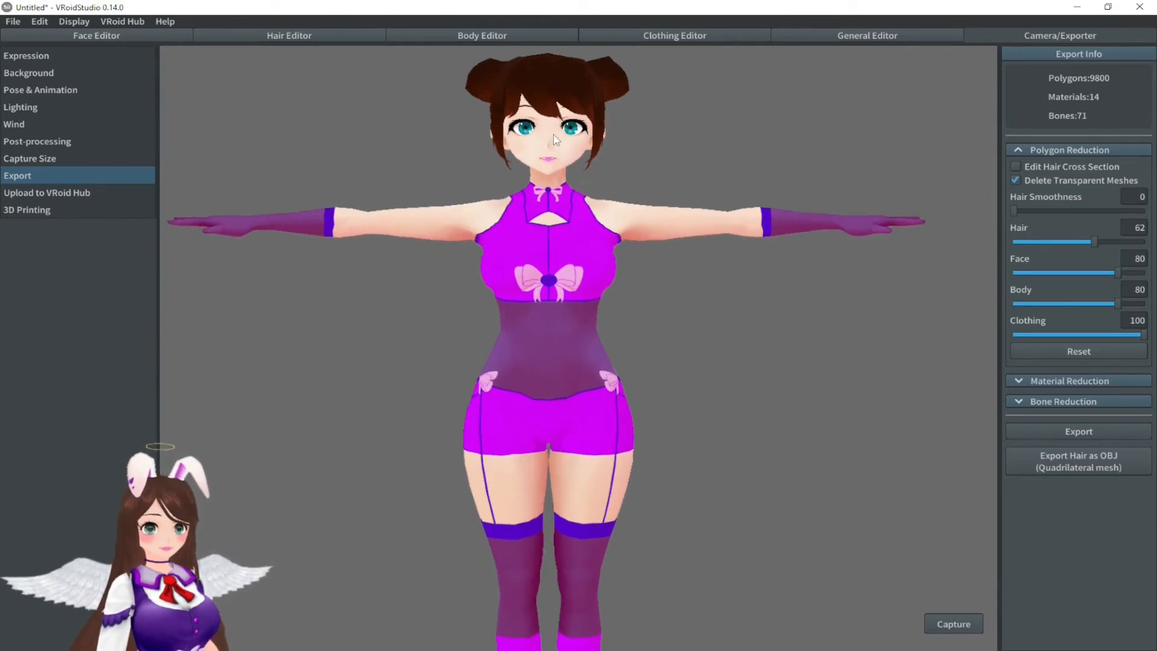
Step: Set the export's material reduction to 2 materials
left_click(1018, 150)
left_click(1017, 171)
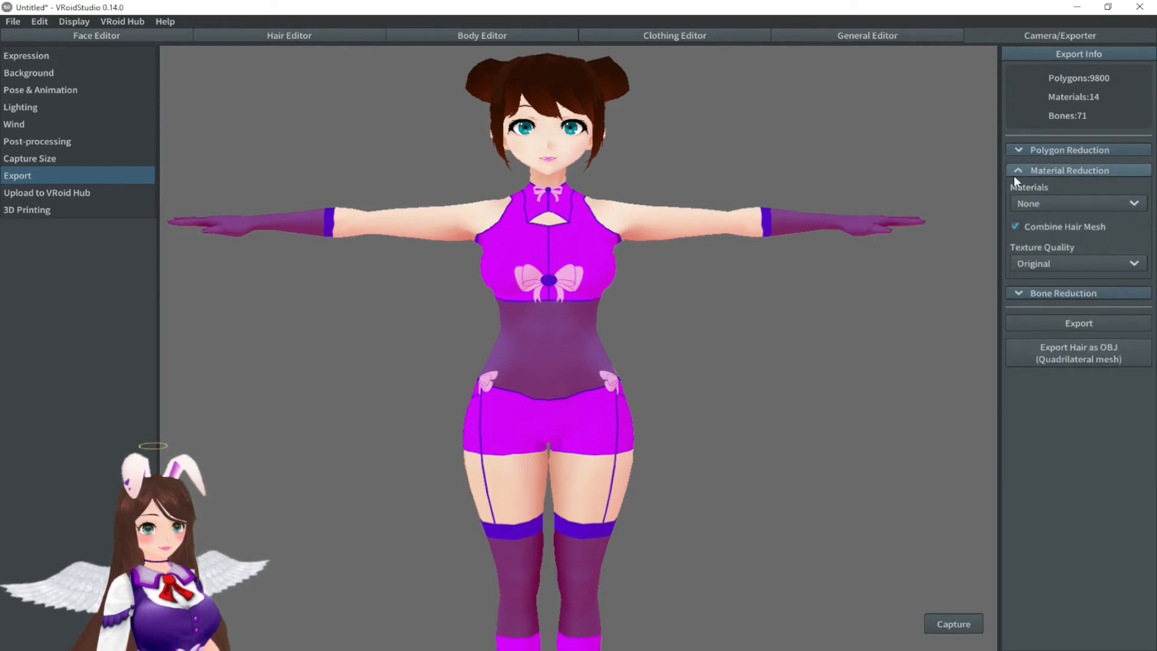
left_click(1057, 202)
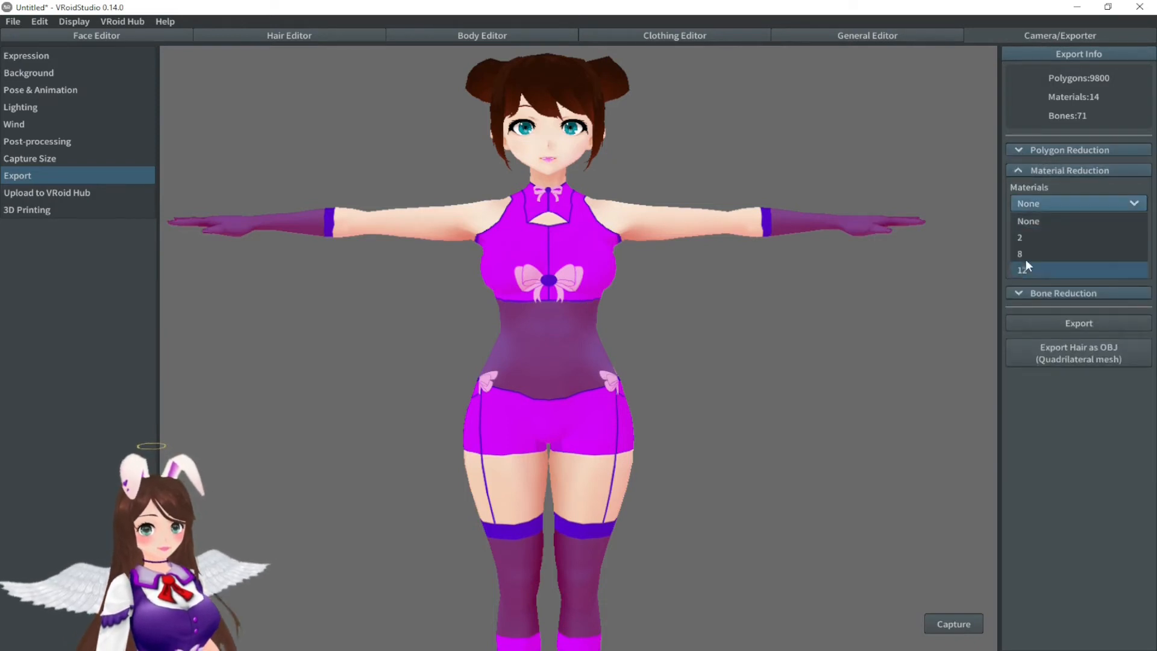
left_click(1057, 238)
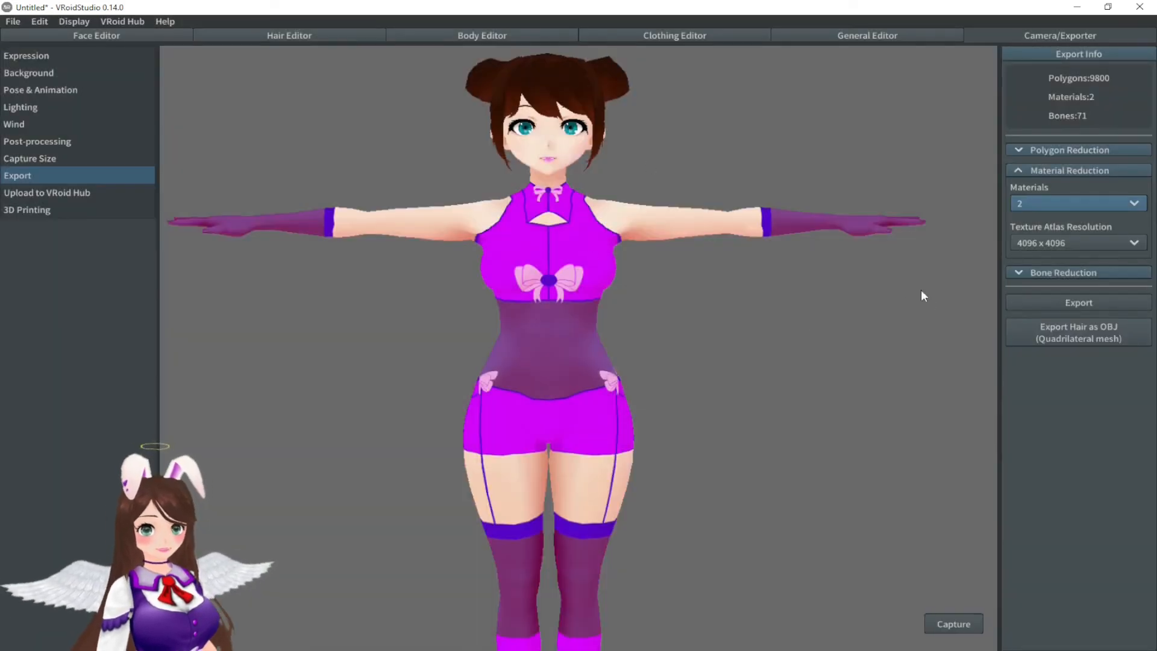
Step: Start the VRM export and fill in the avatar name Poly and the author's name, leaving the licence settings at their defaults
scroll(761, 257, "down", 5)
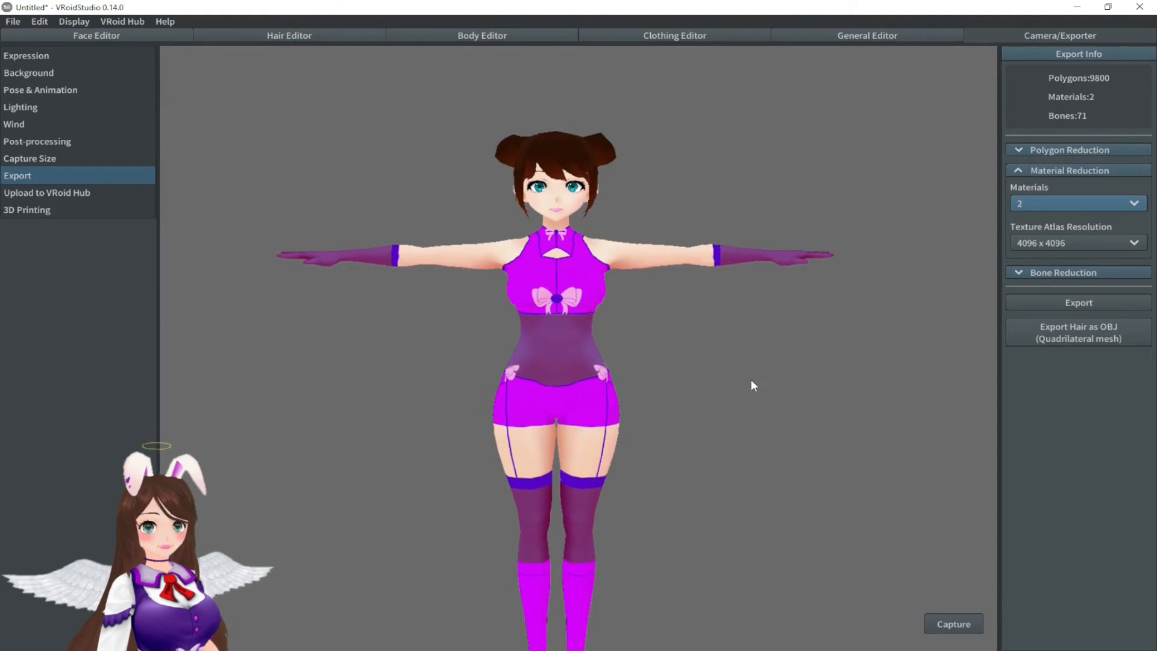
middle_click_drag(747, 342, 753, 282)
scroll(731, 335, "down", 2)
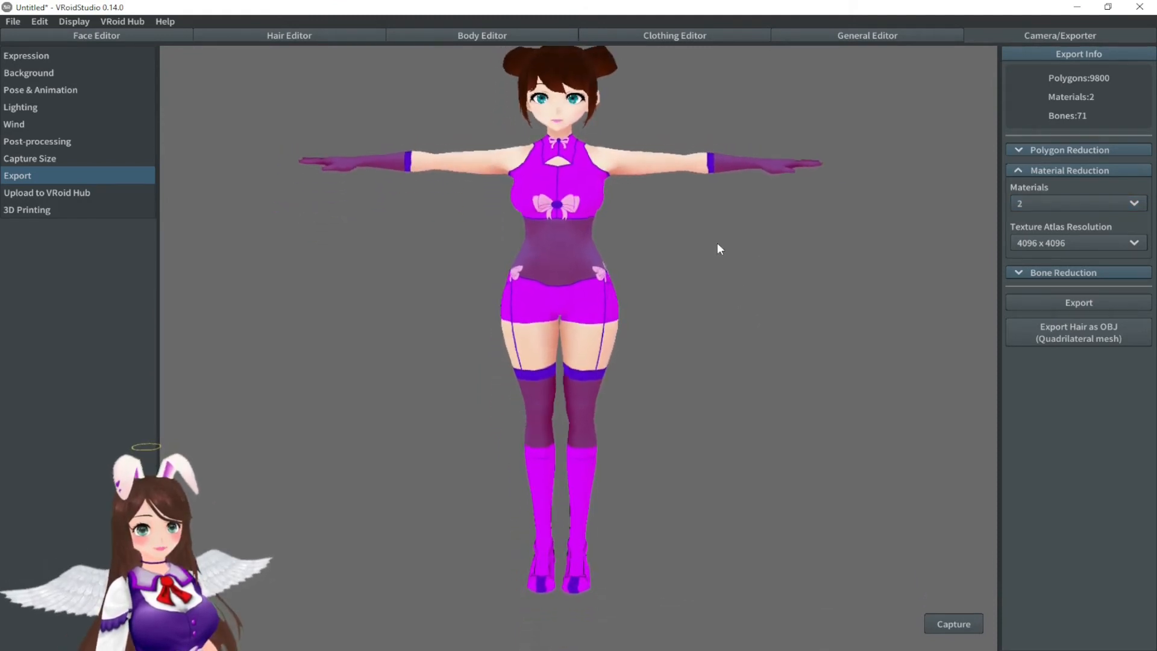
middle_click_drag(713, 260, 713, 265)
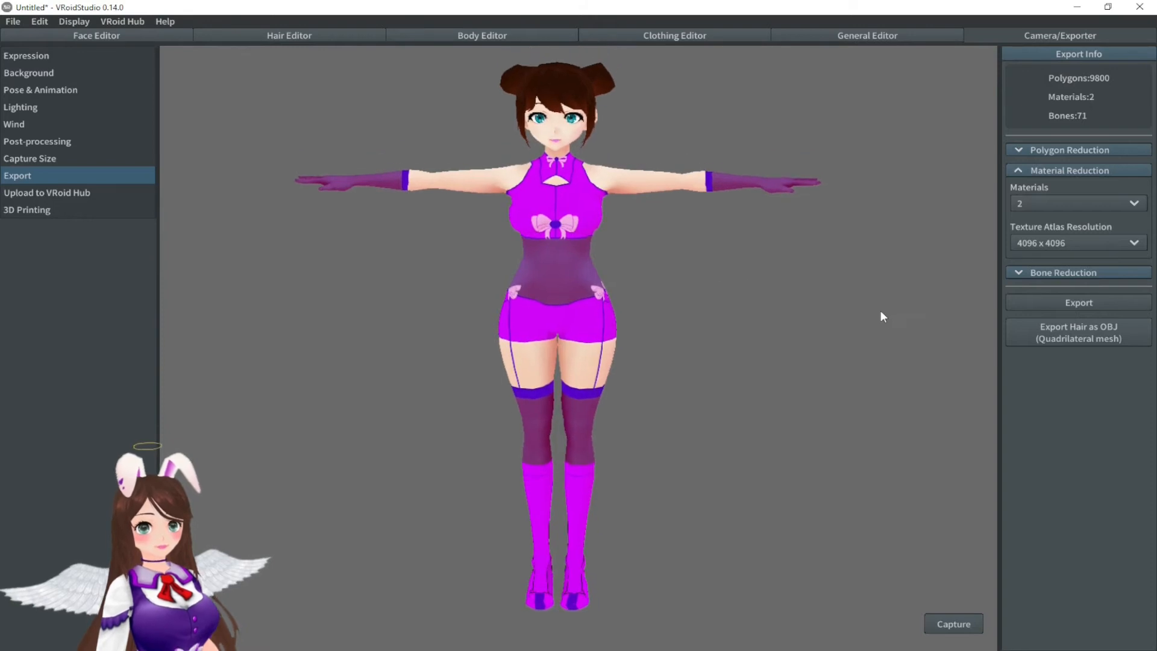
left_click(1065, 304)
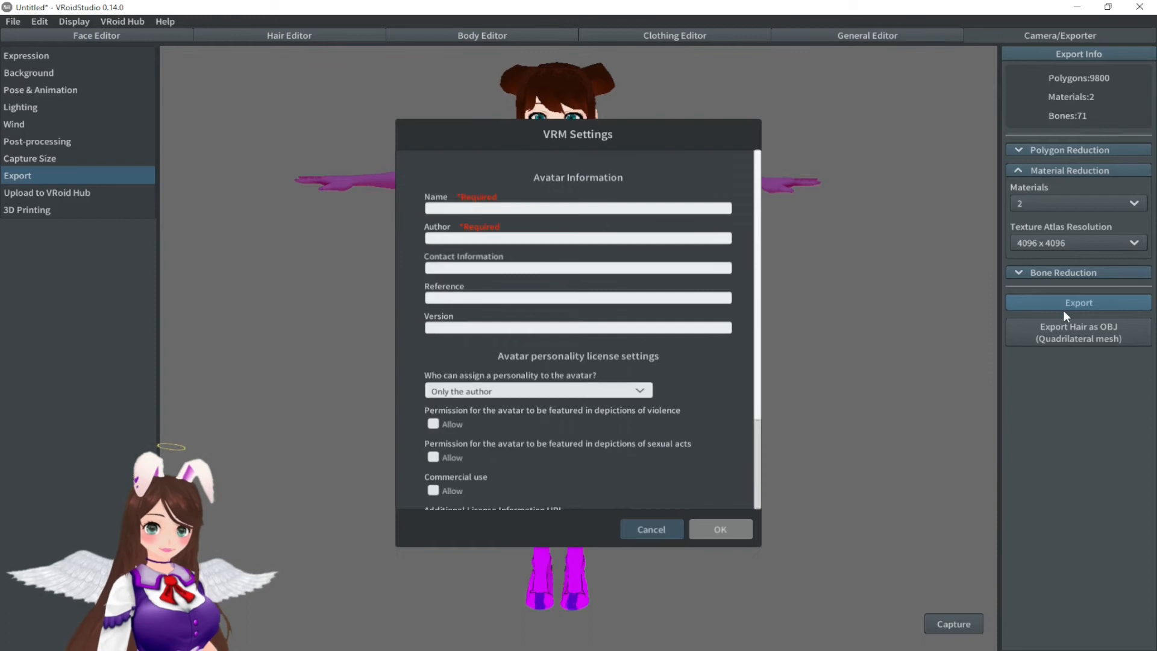
left_click(465, 209)
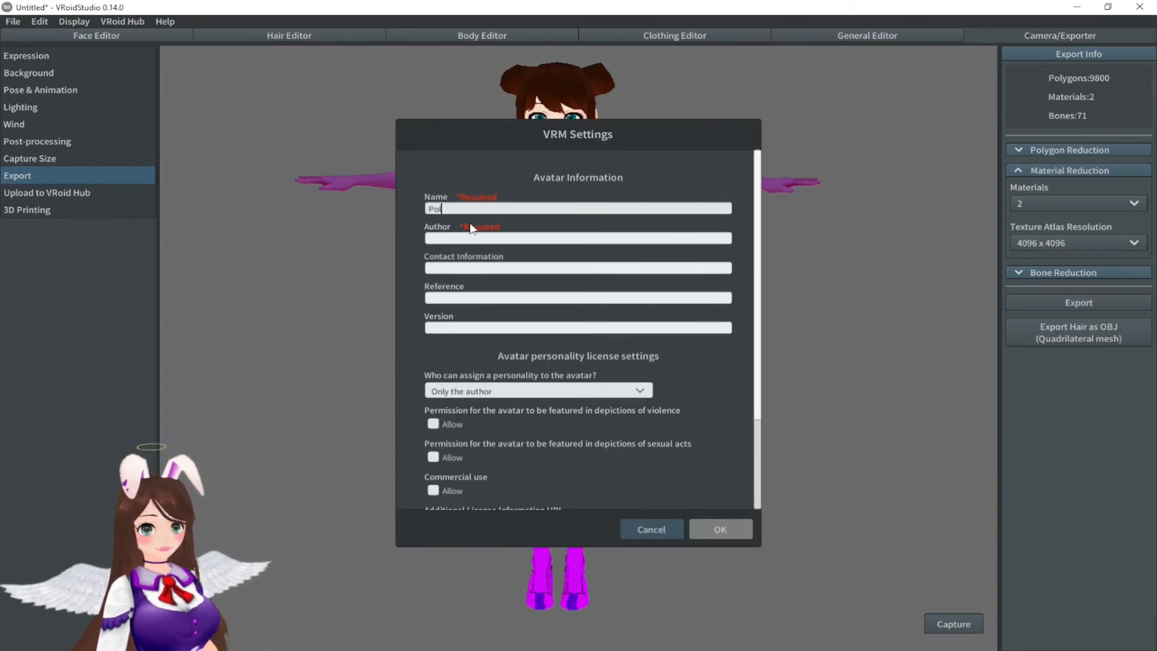
left_click(473, 238)
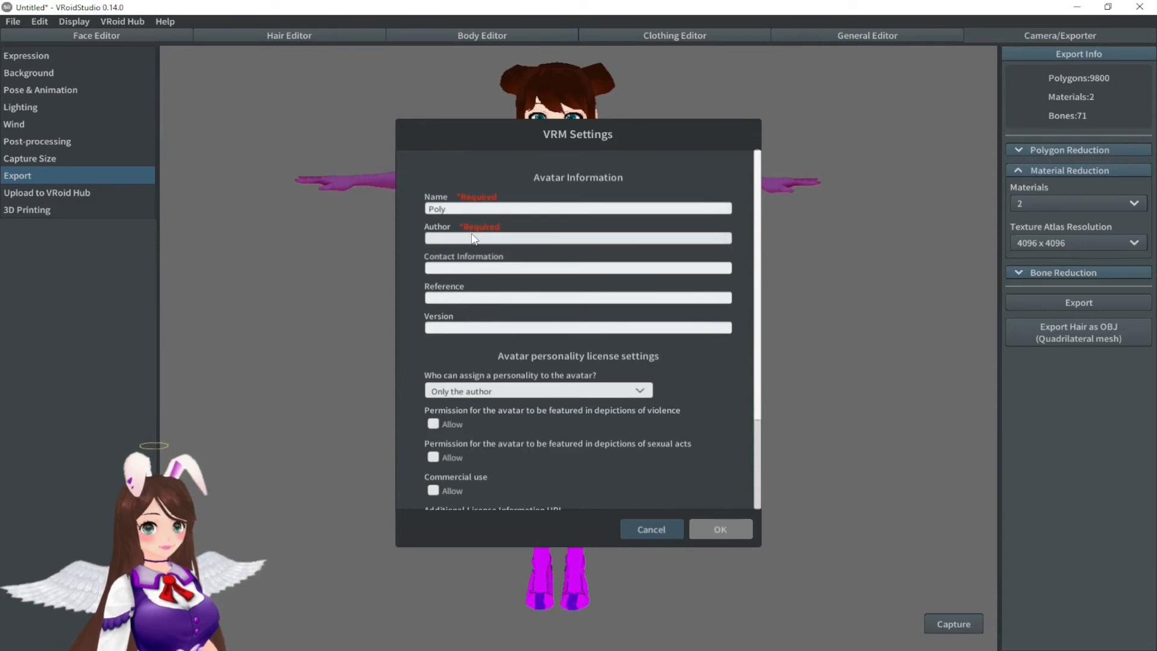
type("PunkBune")
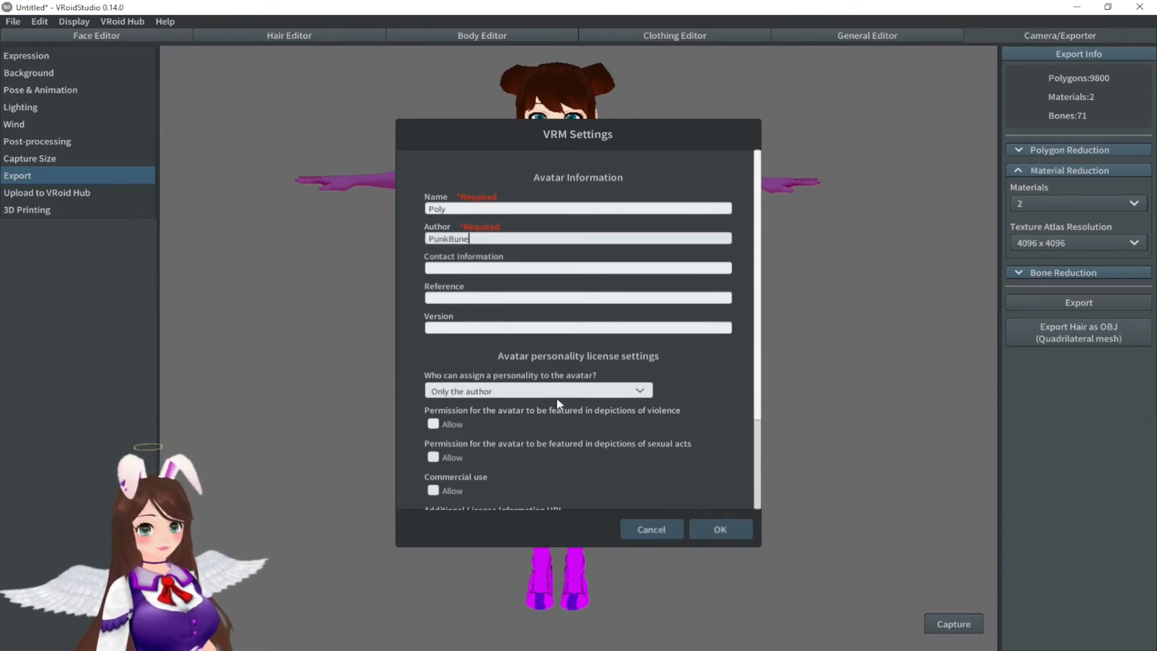
scroll(587, 422, "down", 1)
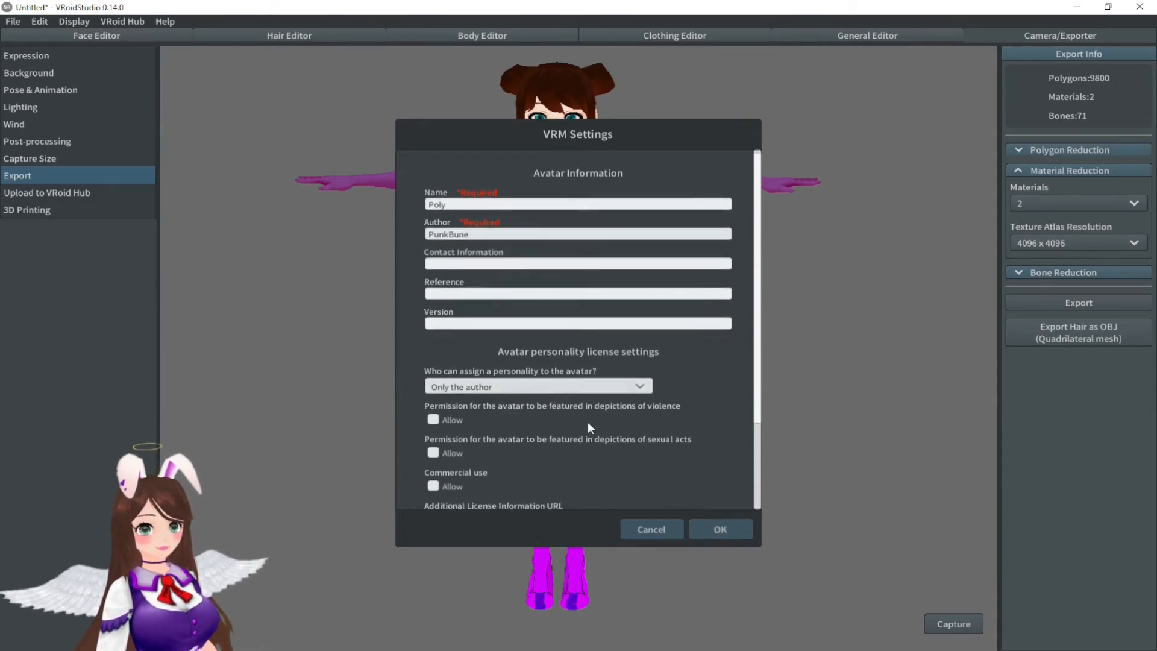
left_click_drag(758, 411, 757, 502)
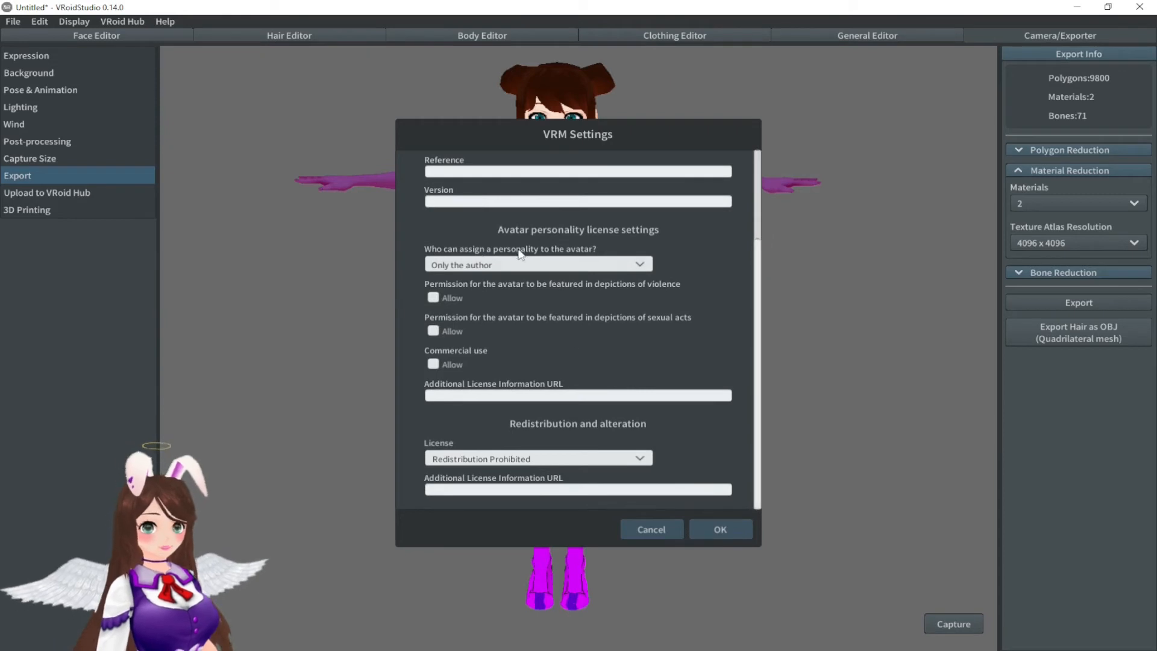
Step: Accept the VRM settings and export the avatar as Poly in VRM format to the "for tutorial" folder
left_click(722, 529)
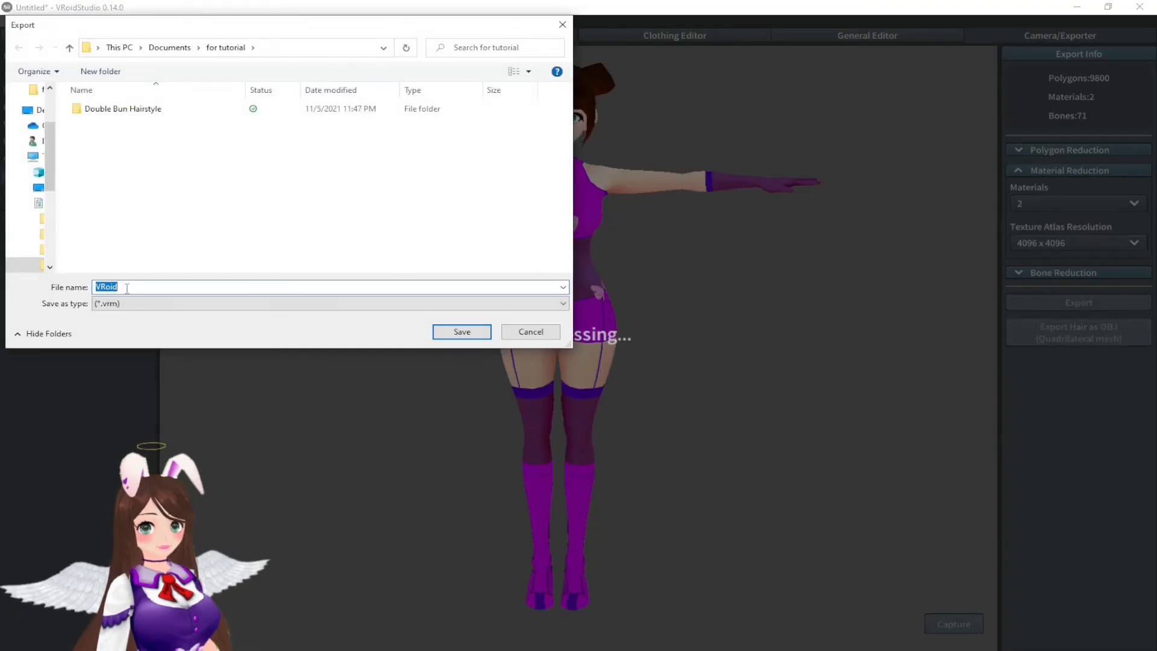
type("Poly")
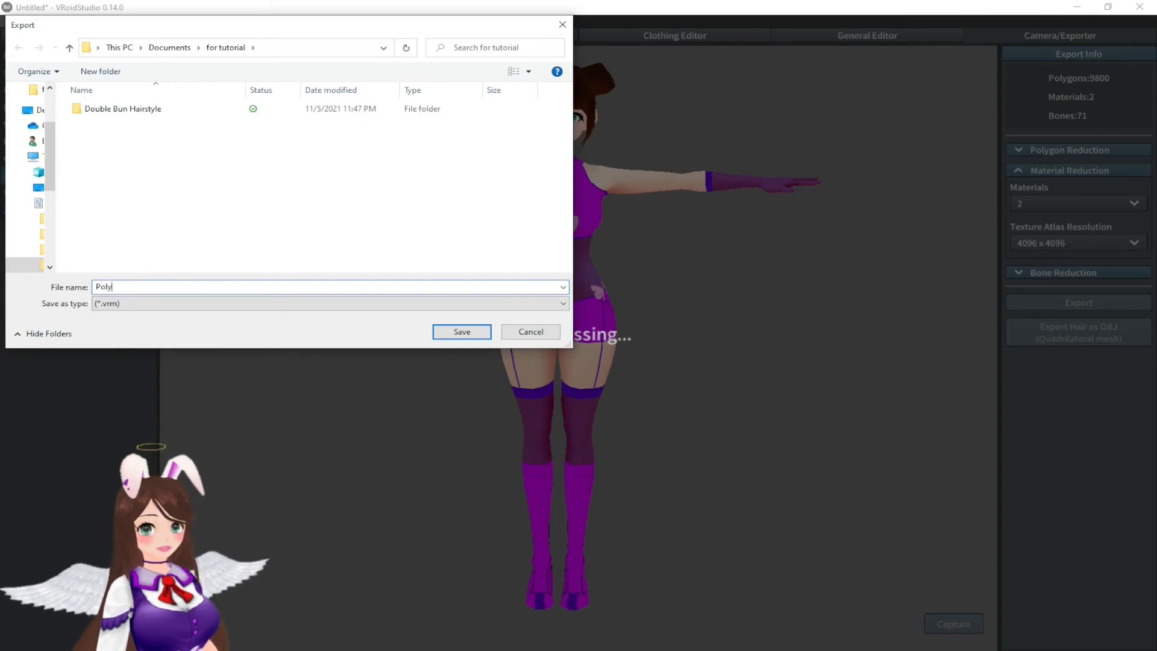
left_click(461, 332)
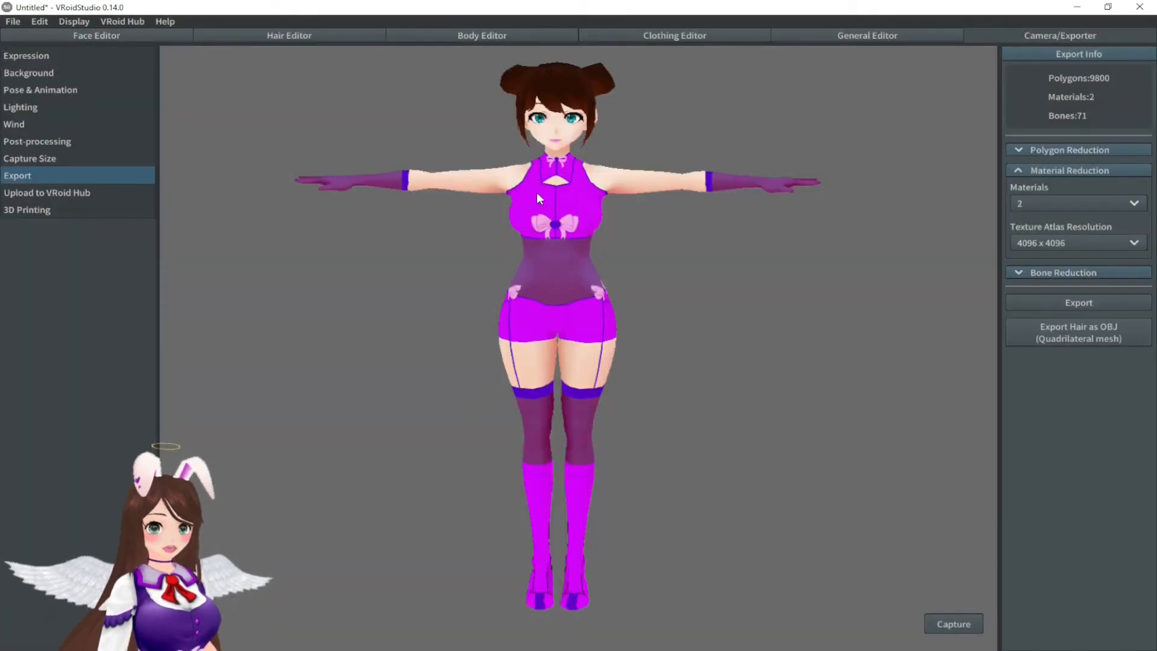
Step: Save the avatar project under the new name Poly
left_click(13, 21)
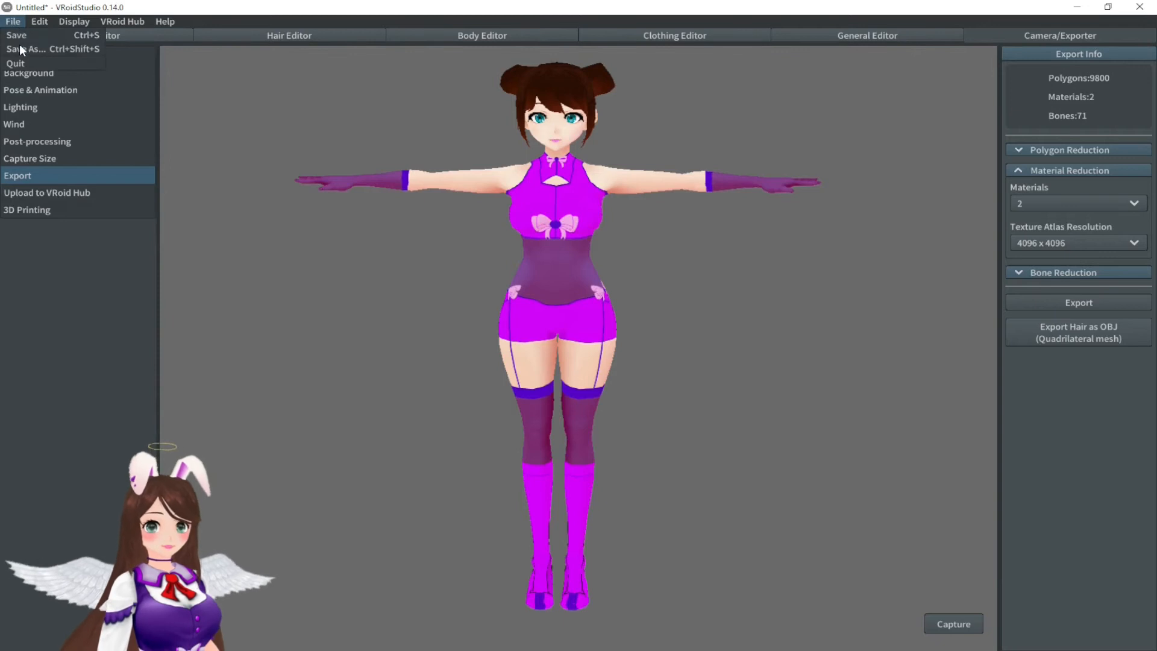
left_click(19, 45)
left_click(482, 333)
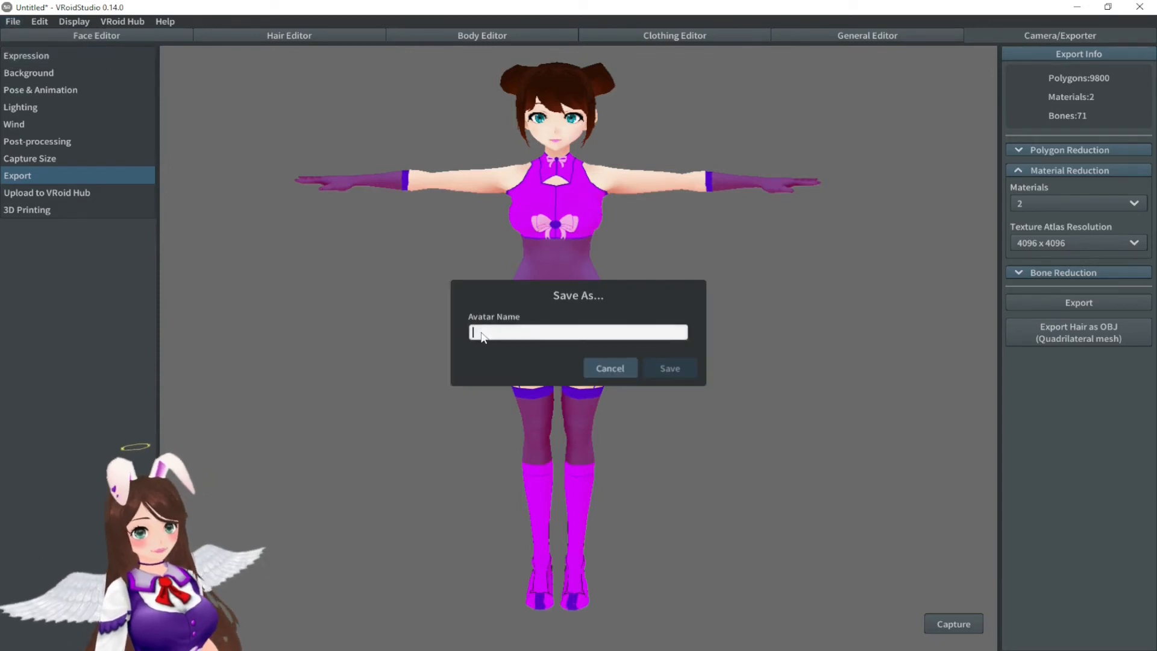
type("Poly")
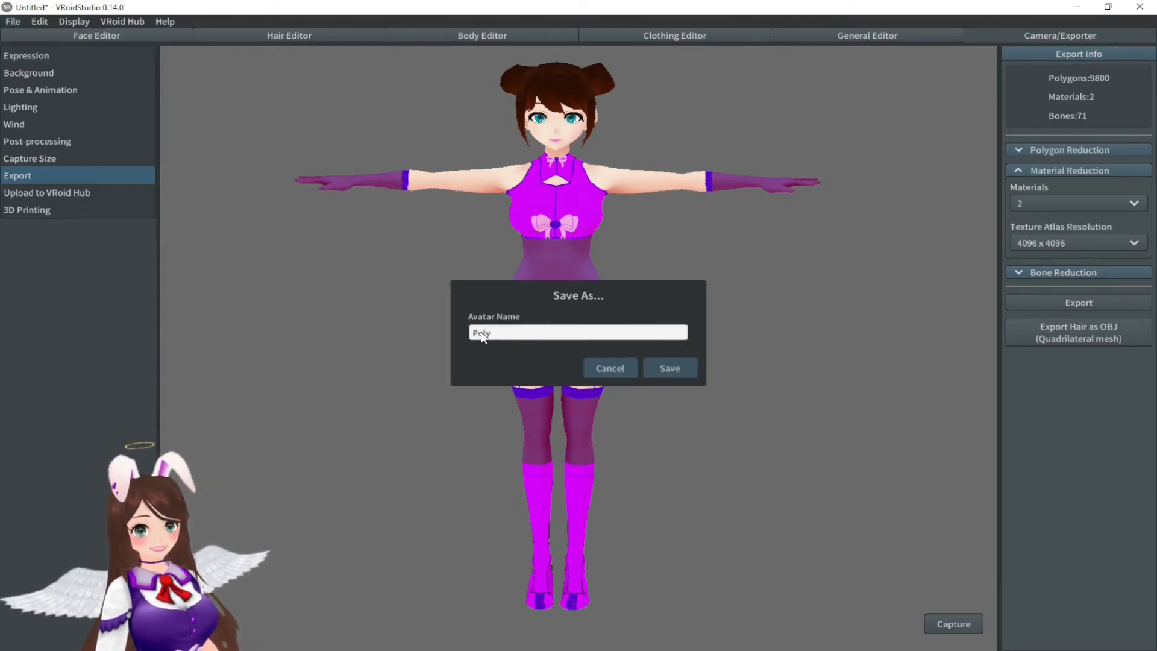
left_click(678, 368)
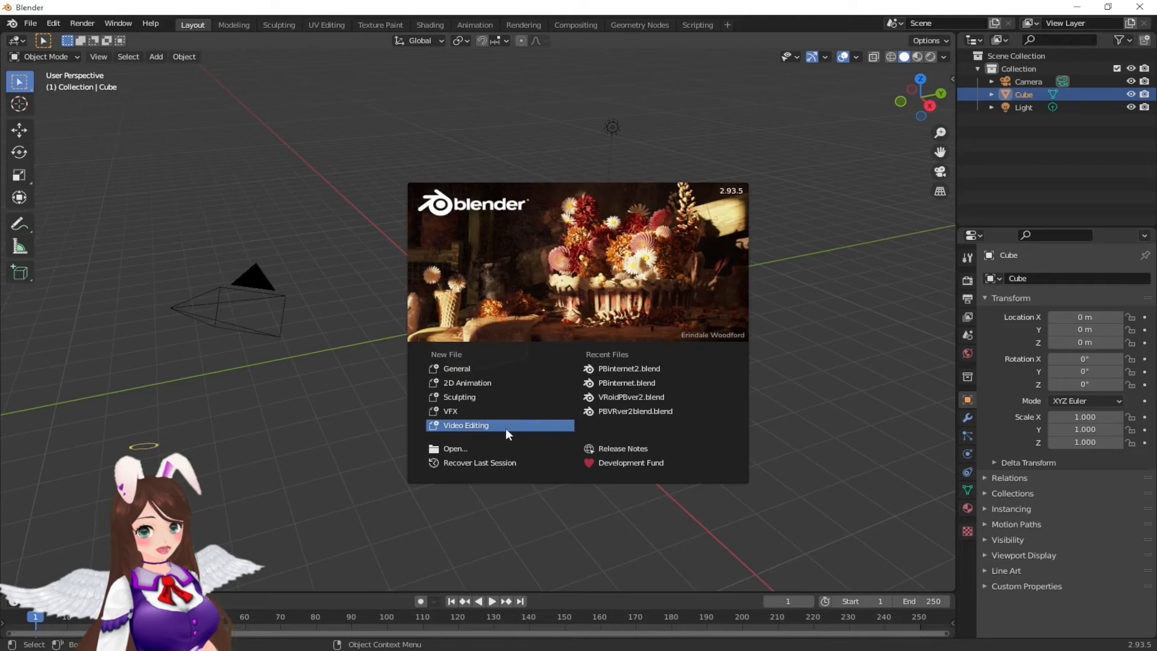
Step: Switch to Blender and delete the default camera, cube and light from the new scene
left_click(265, 468)
key("a")
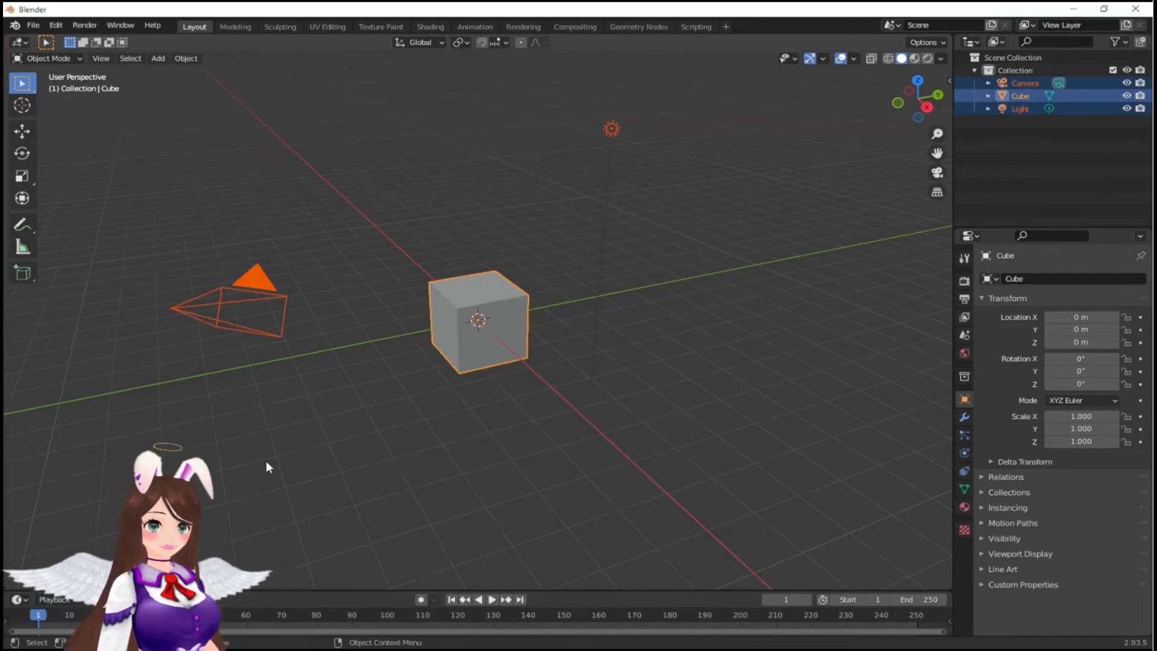
key("Delete")
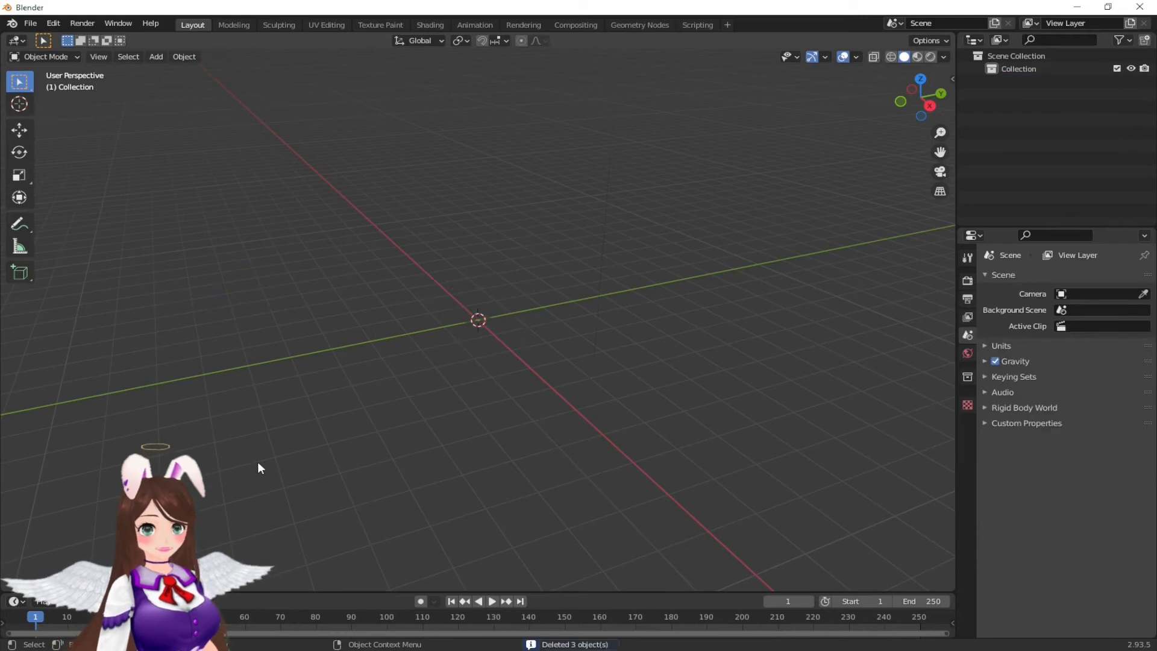
Step: Check the add-ons in the preferences by searching for "mater" and "vrm", and close the preferences
left_click(53, 23)
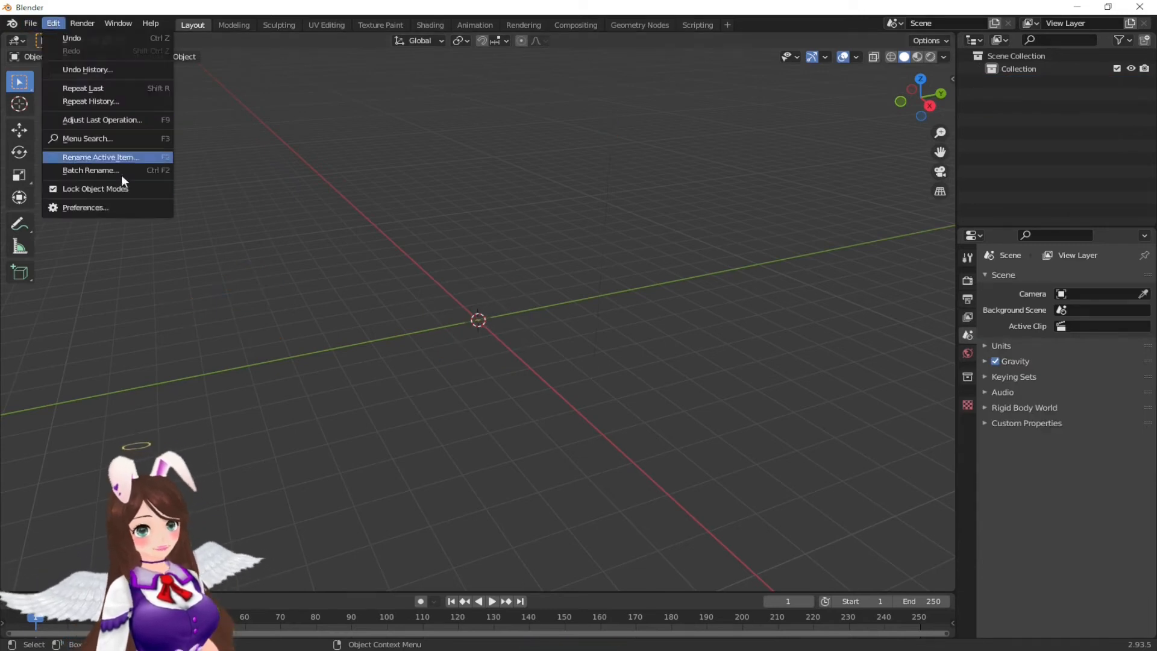
left_click(119, 208)
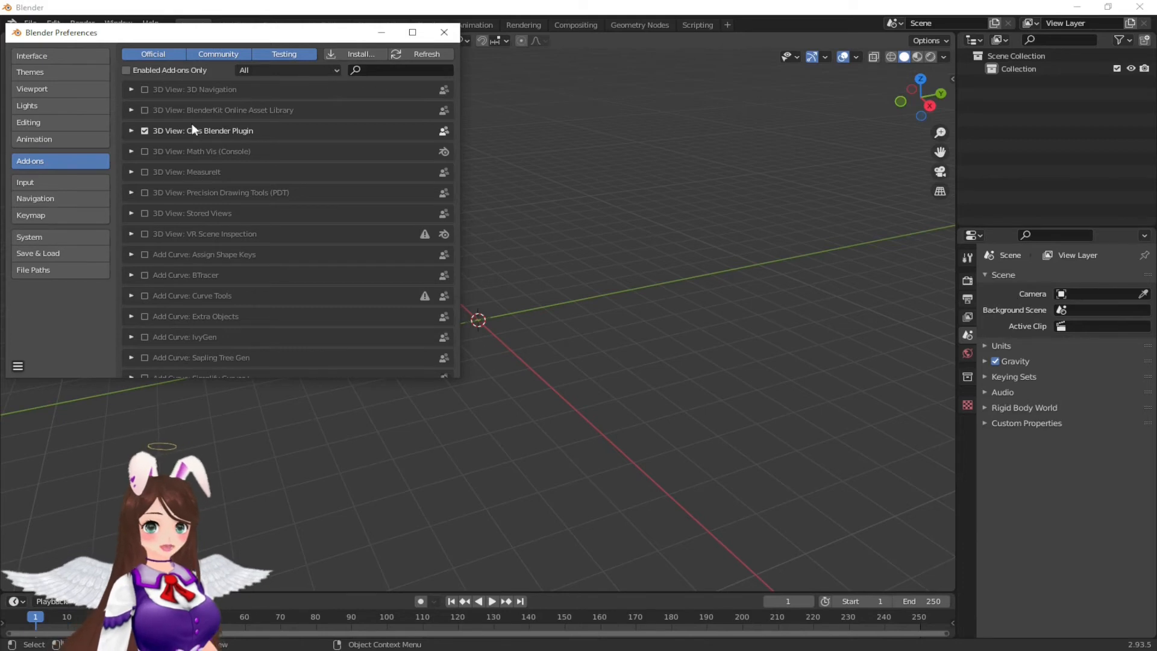
left_click(401, 71)
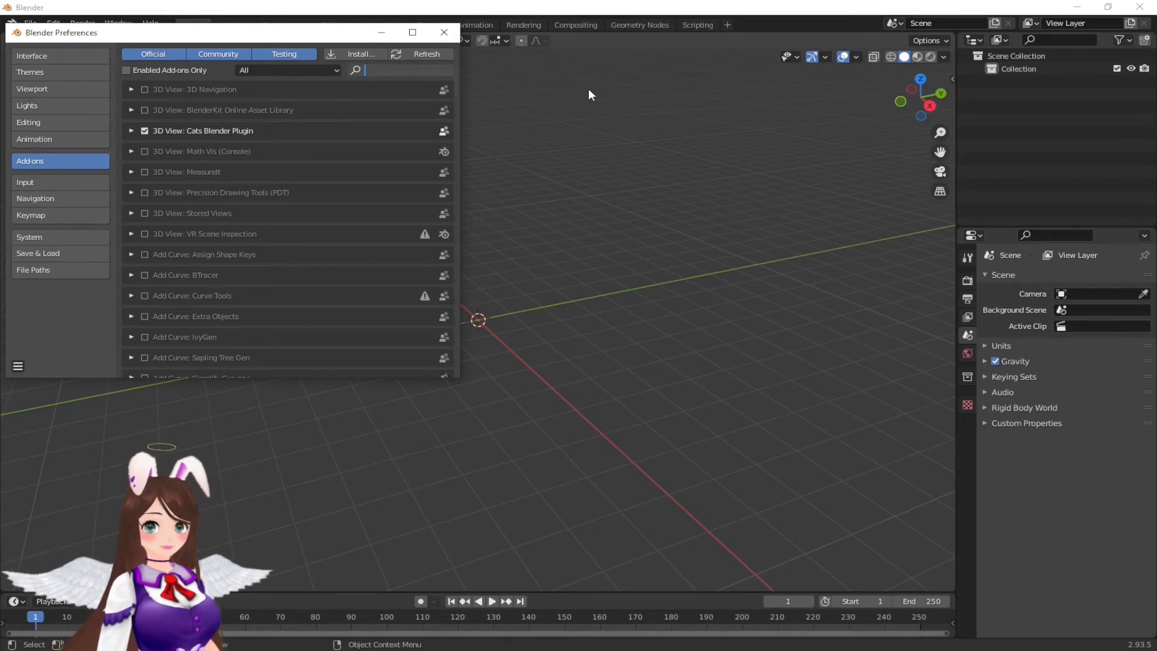
type("mater")
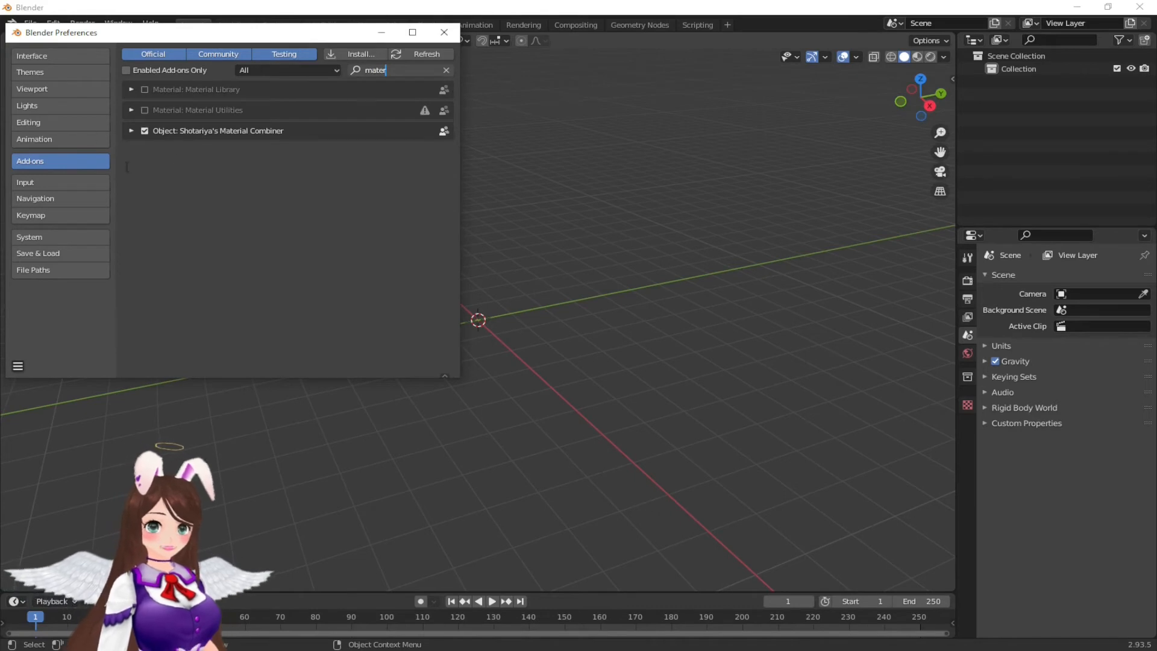
left_click(447, 70)
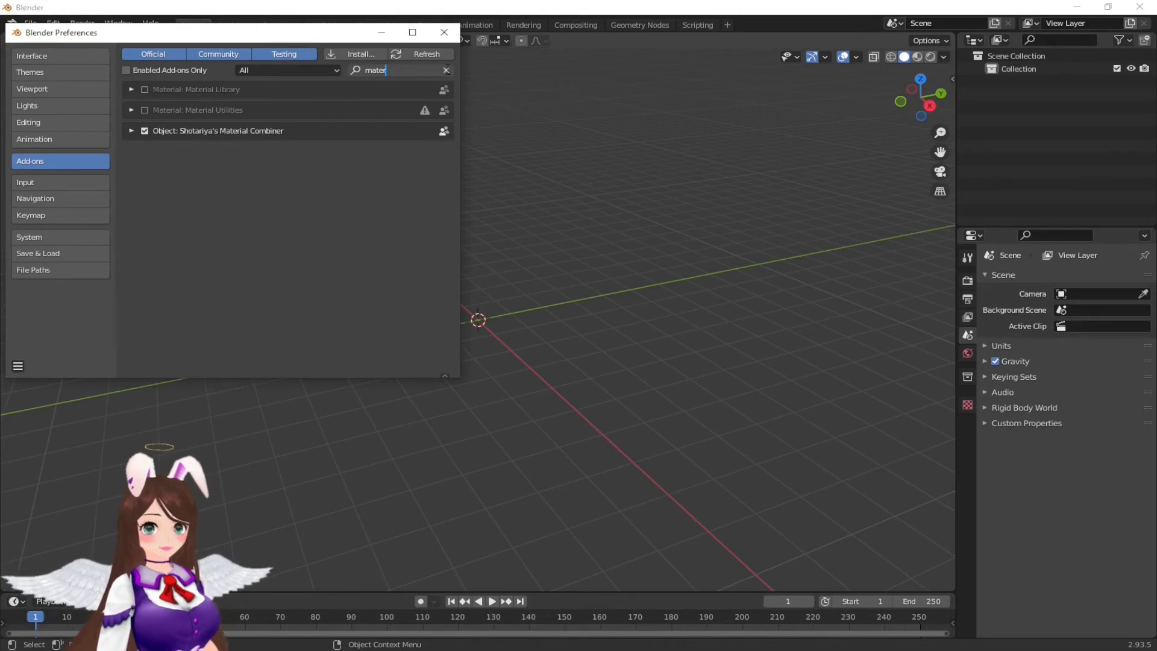
left_click(423, 70)
type("vrm")
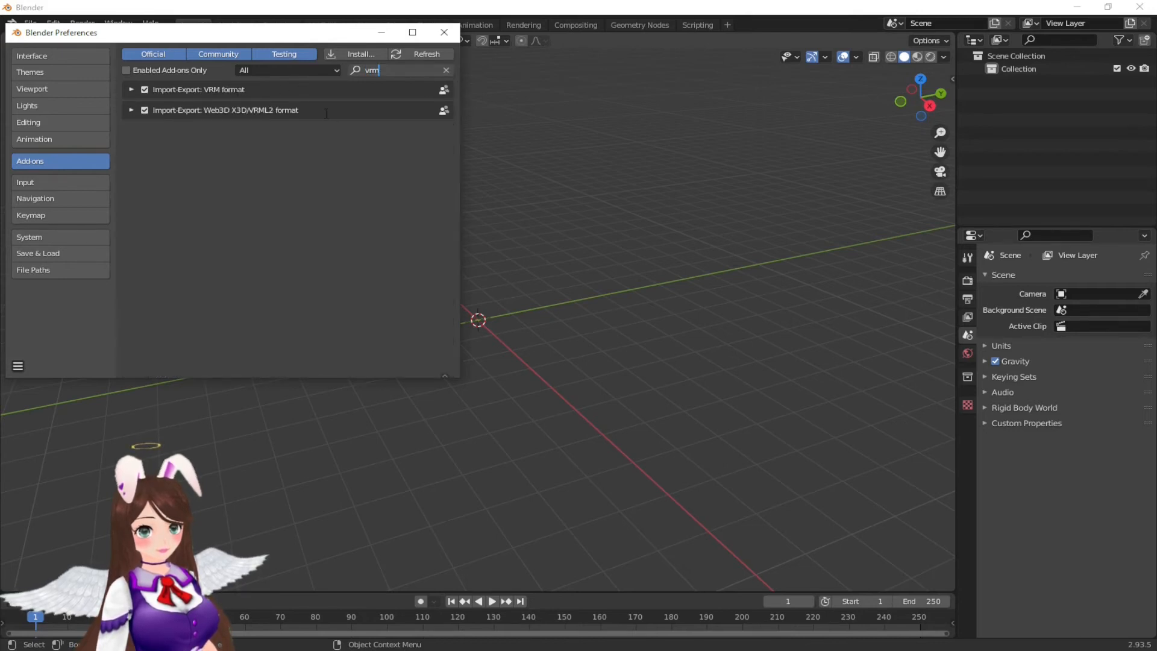
left_click(444, 32)
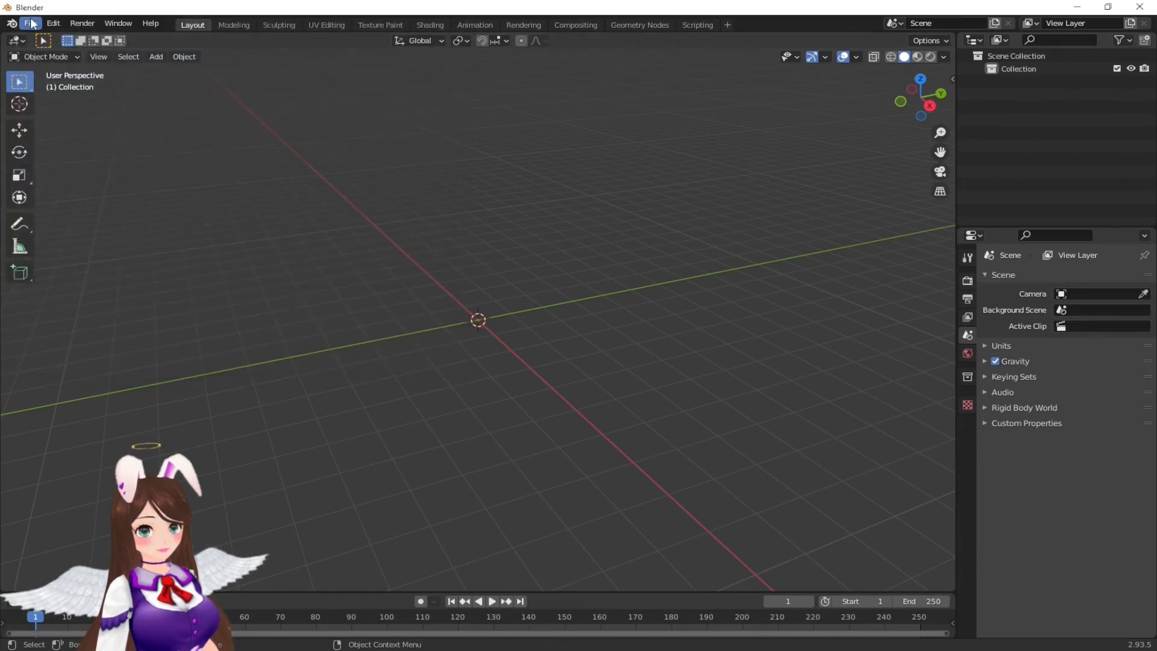
Step: Import the VRM file Poly.vrm from the "for tutorial" folder into the empty scene
left_click(32, 24)
mouse_move(100, 210)
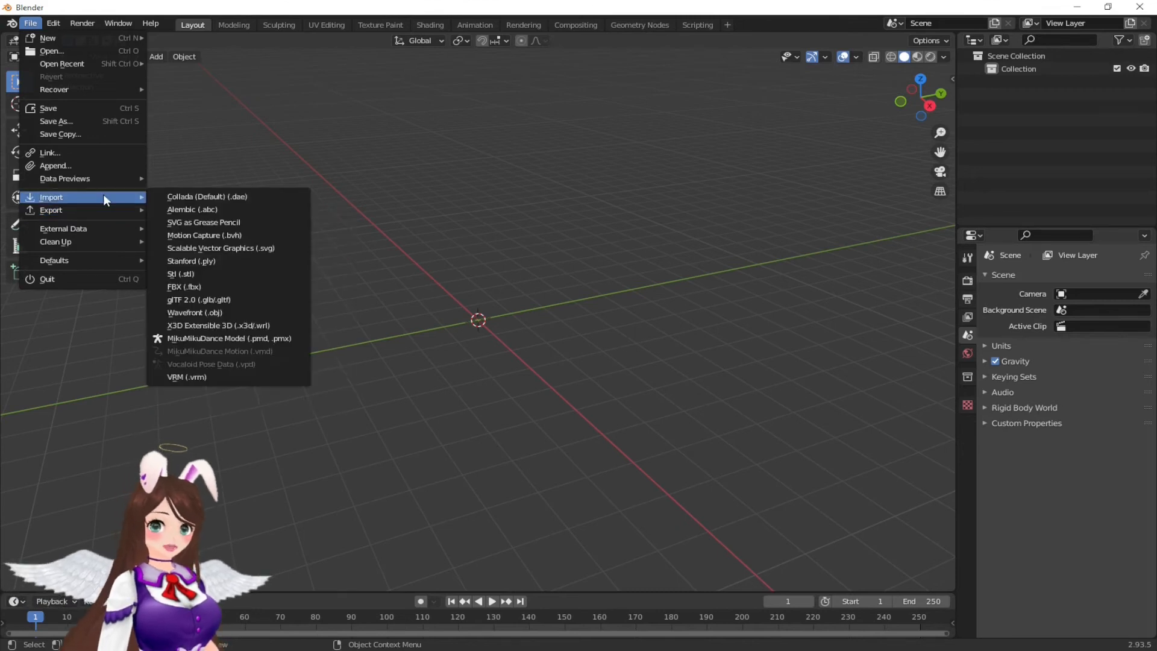
left_click(201, 377)
left_click(435, 203)
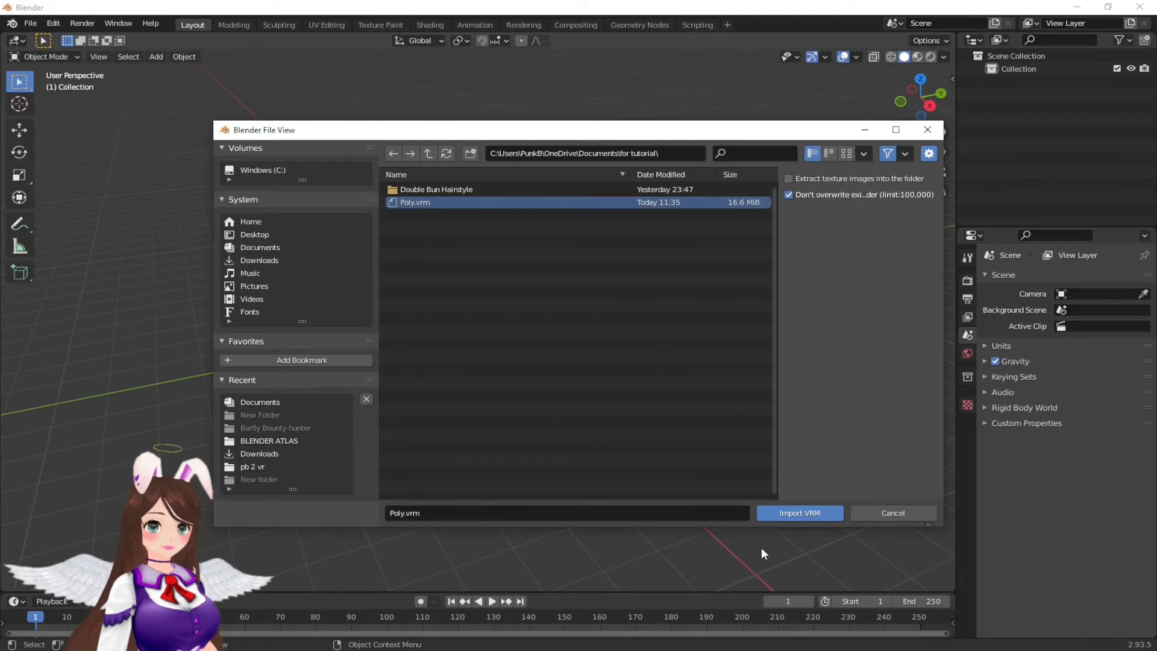
left_click(776, 512)
Step: Run the CATS Fix Model operation on the imported avatar
scroll(511, 292, "up", 8)
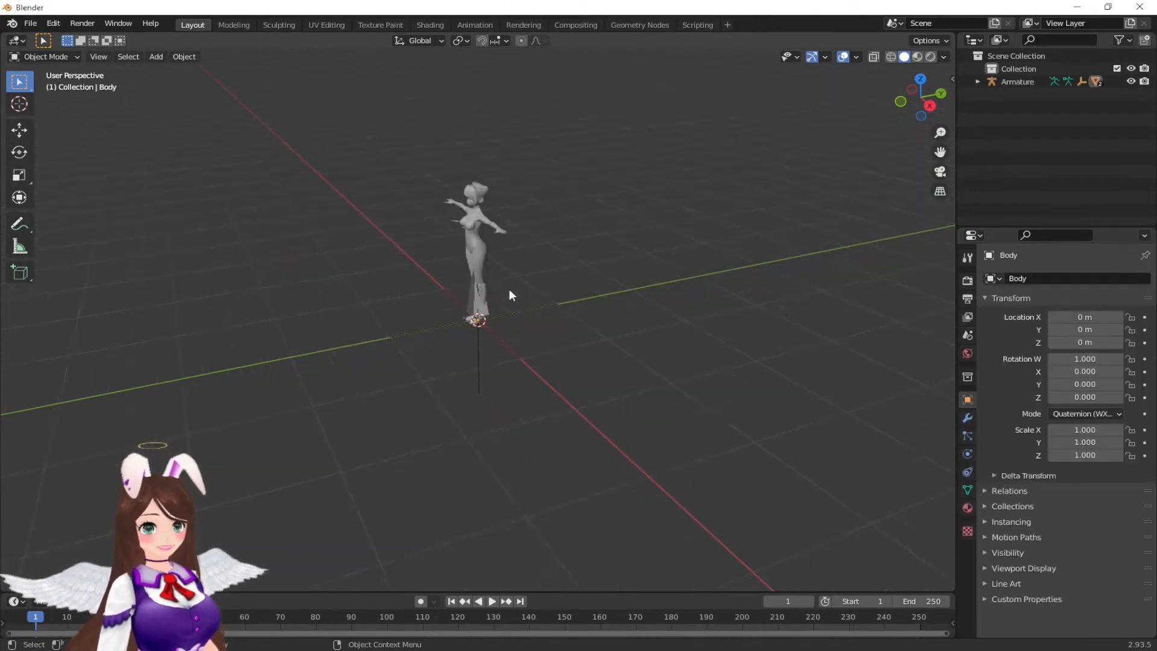
middle_click_drag(494, 294, 531, 288)
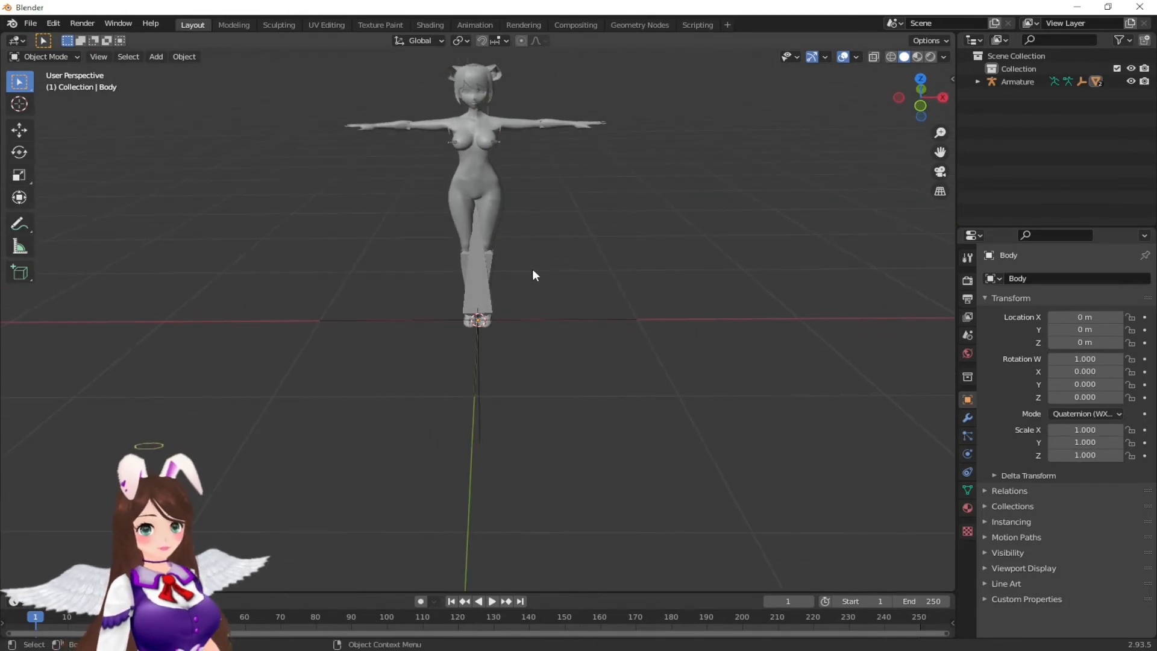
left_click_drag(940, 152, 938, 253)
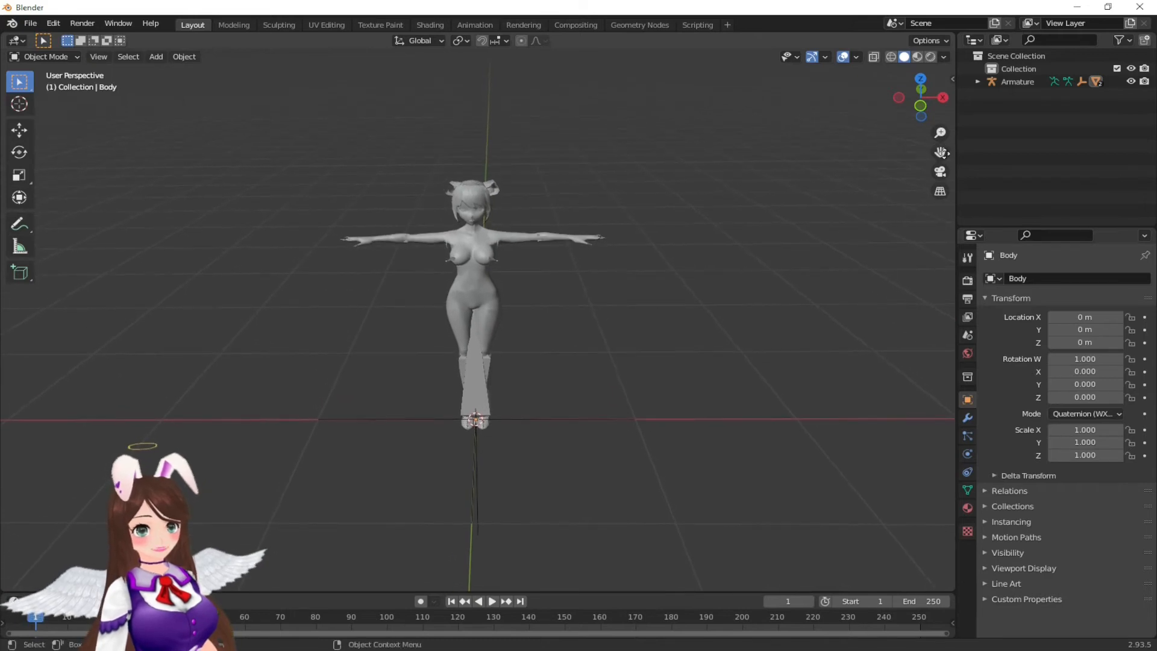
left_click(954, 79)
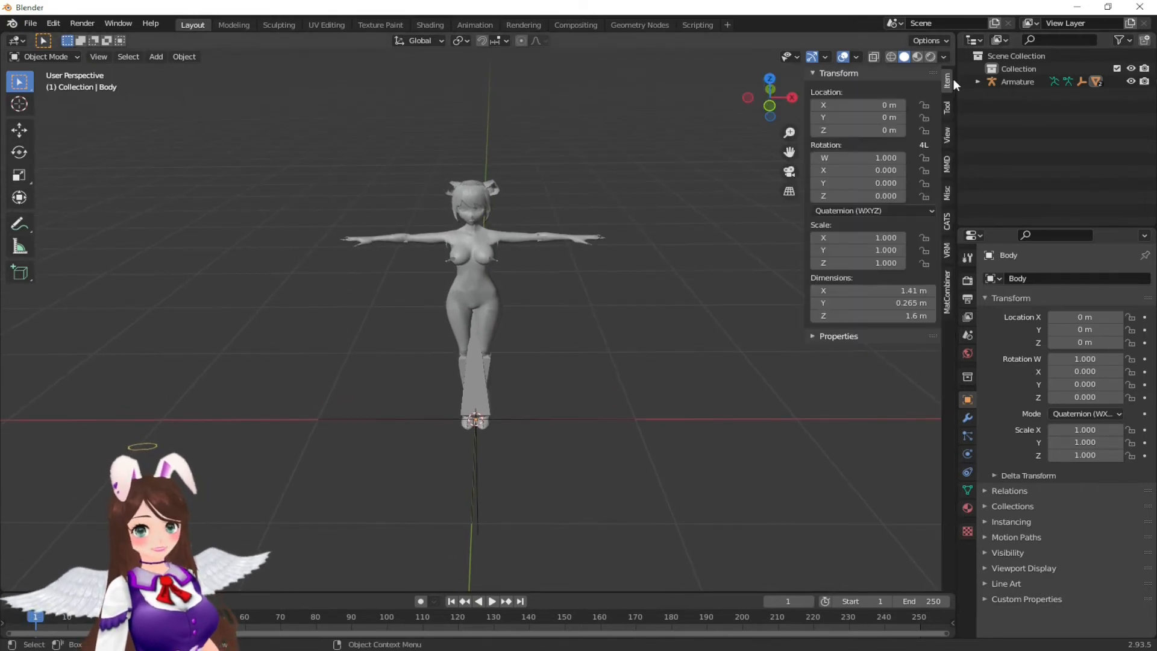
left_click(948, 226)
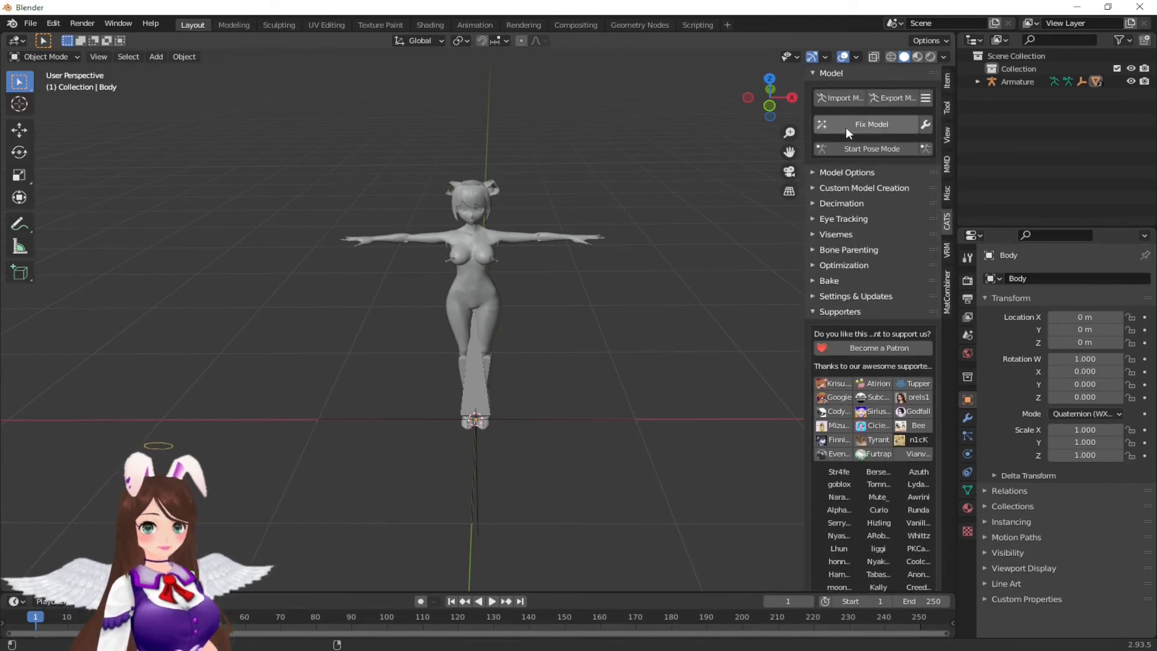
left_click(877, 125)
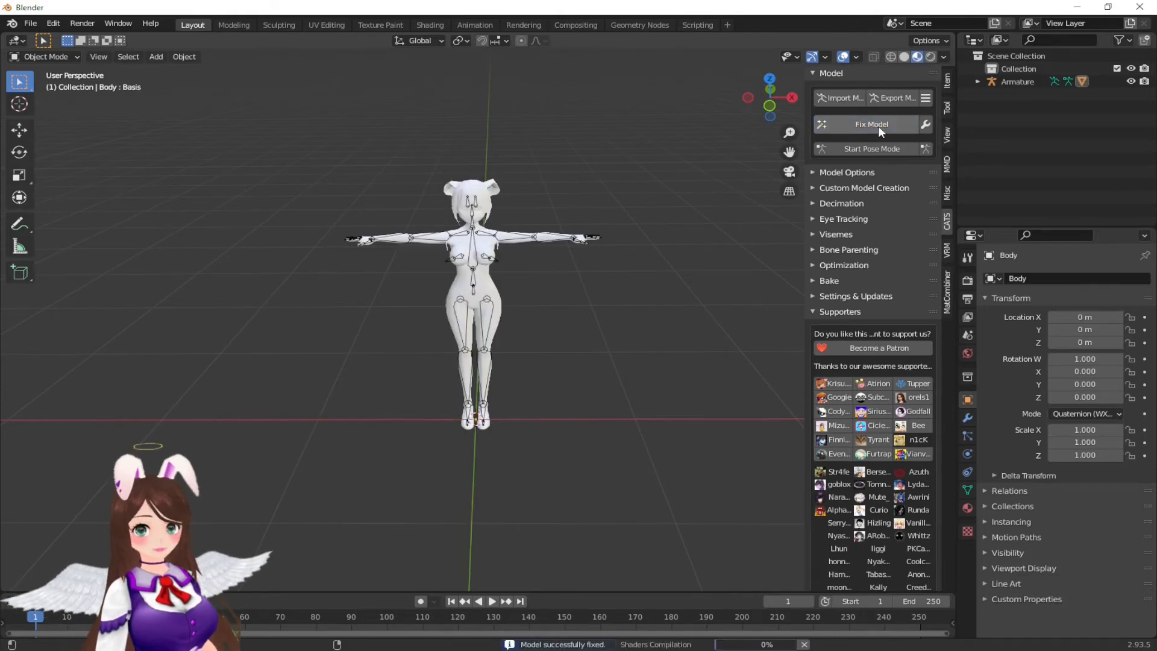
Step: Create eye tracking in CATS with Fcl_EYE_Close_L as the left blink shape and Fcl_EYE_Close_R as the right blink shape
scroll(494, 307, "up", 5)
mouse_move(494, 306)
middle_mouse_down()
mouse_move(506, 318)
mouse_move(609, 310)
mouse_move(392, 291)
mouse_move(499, 291)
middle_mouse_up()
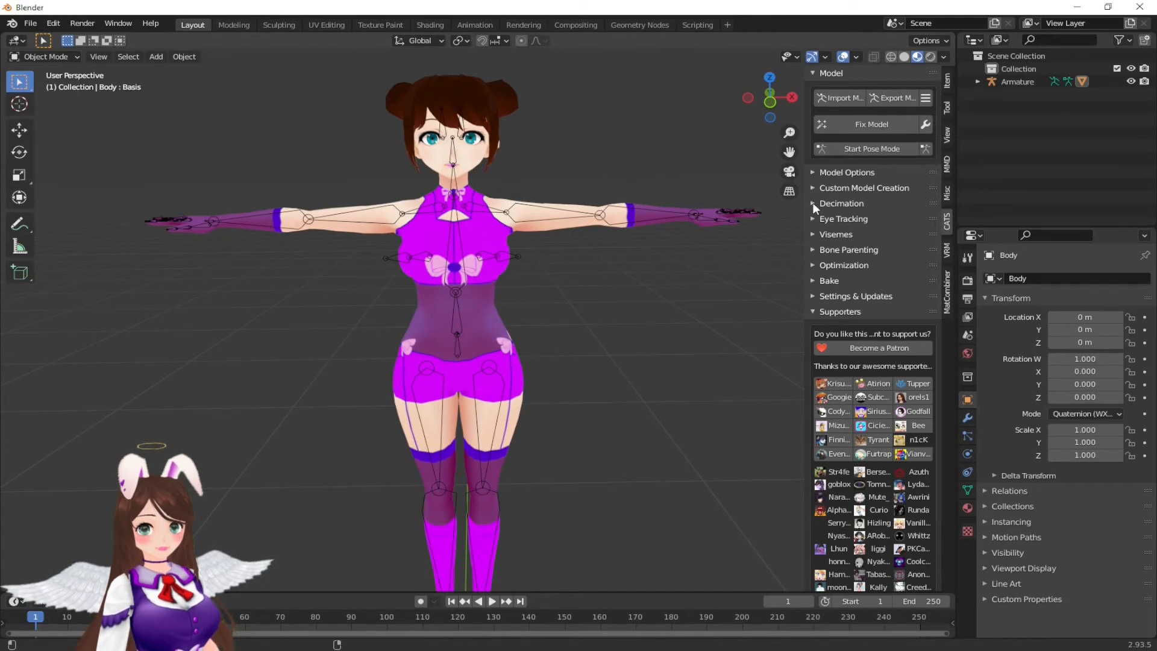
left_click(812, 218)
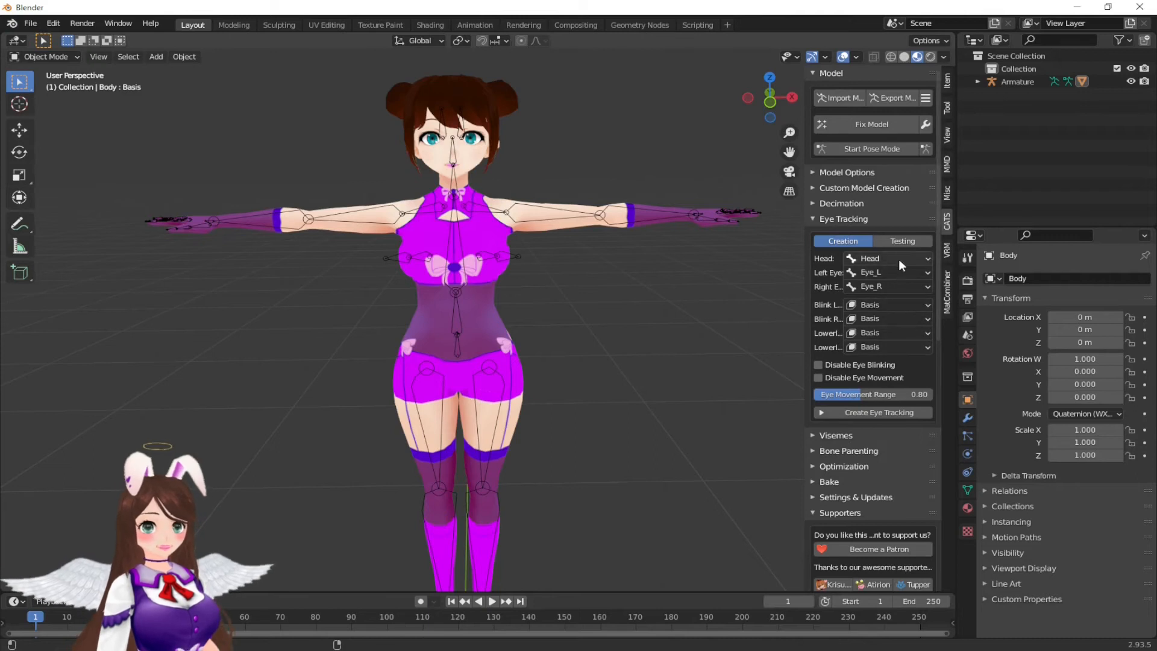
left_click(889, 305)
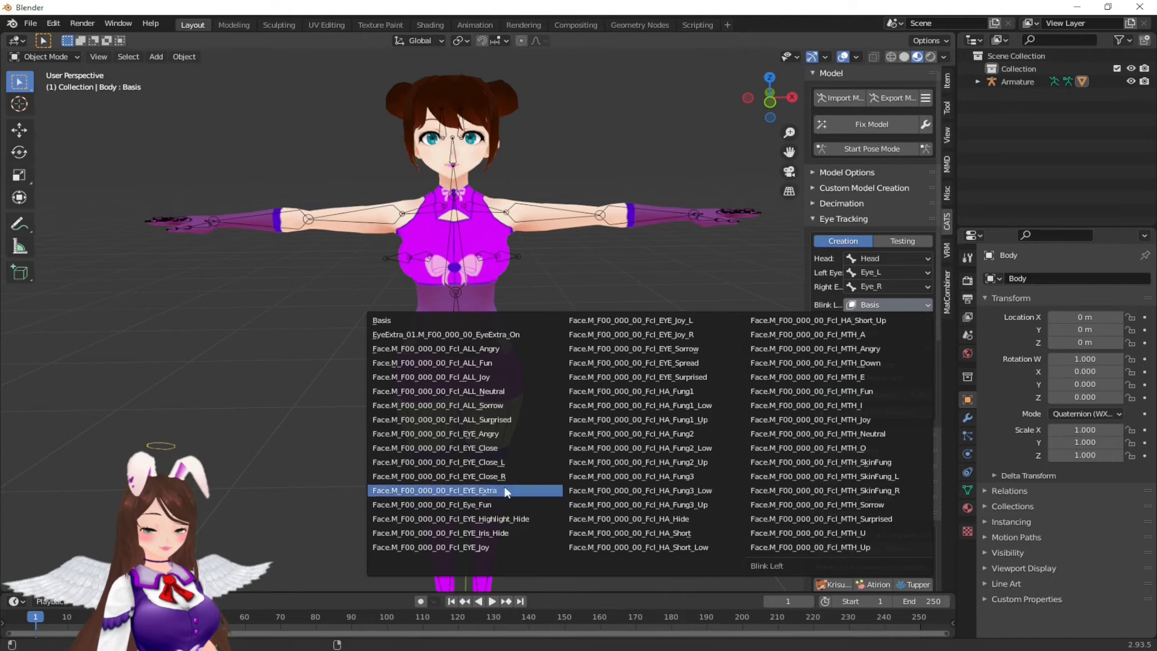
left_click(515, 462)
left_click(860, 320)
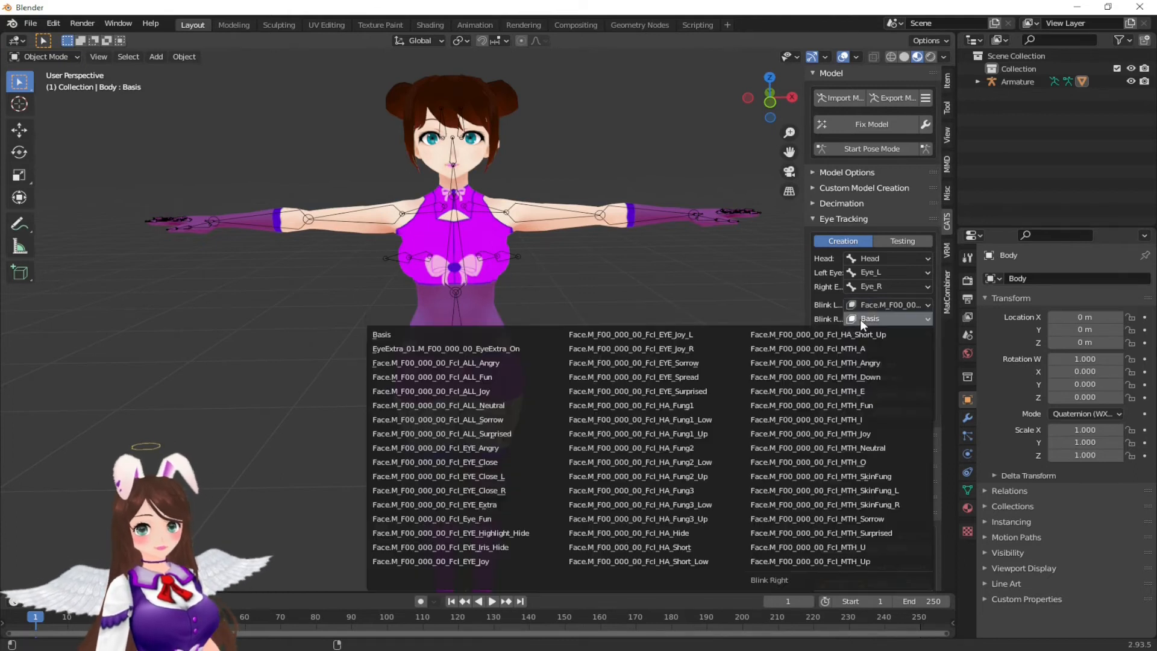
left_click(500, 487)
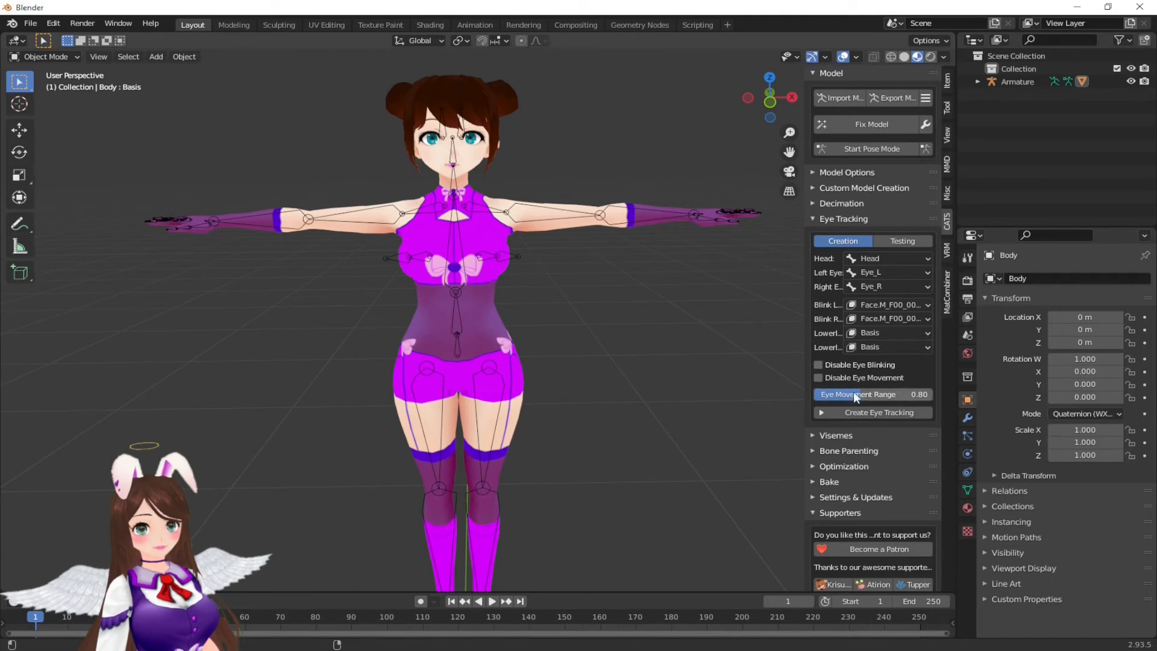
left_click(862, 416)
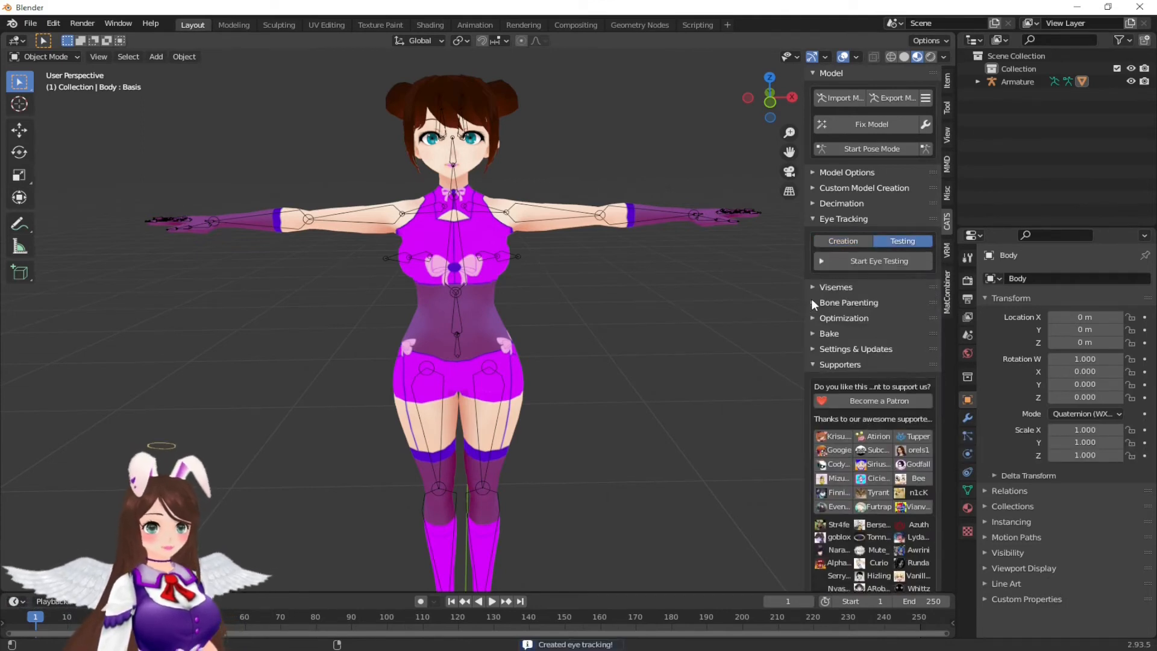
left_click(815, 219)
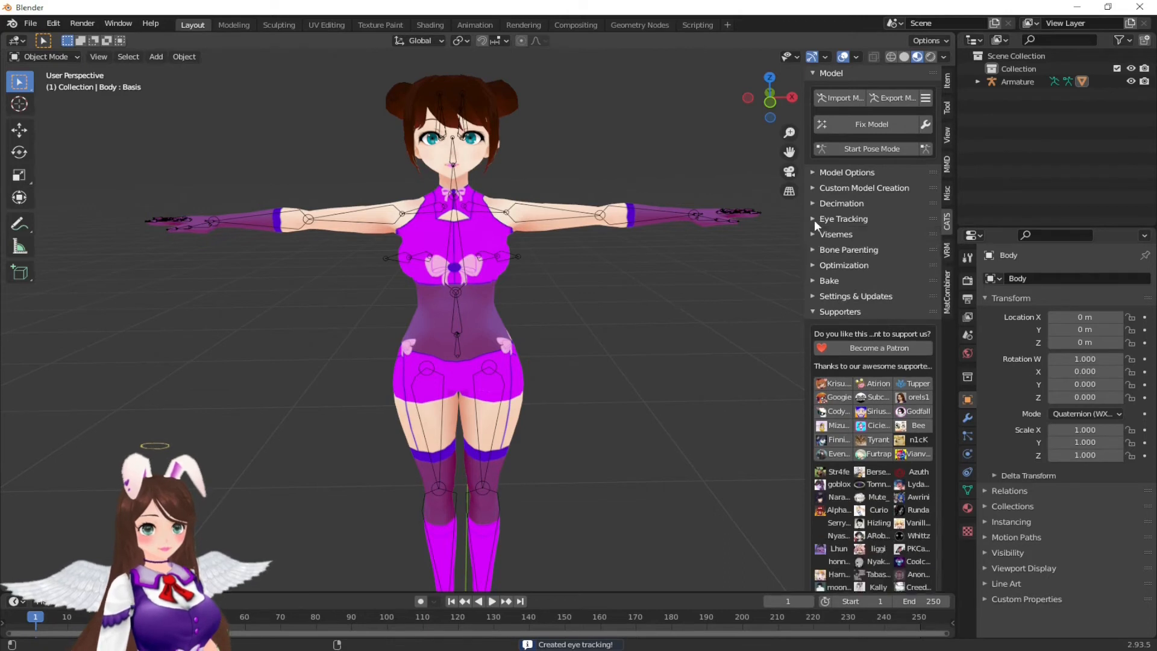
Step: Create the CATS visemes using Fcl_MTH_A for AA, Fcl_MTH_U for OH and Fcl_MTH_I for CH
left_click(813, 234)
left_click(898, 258)
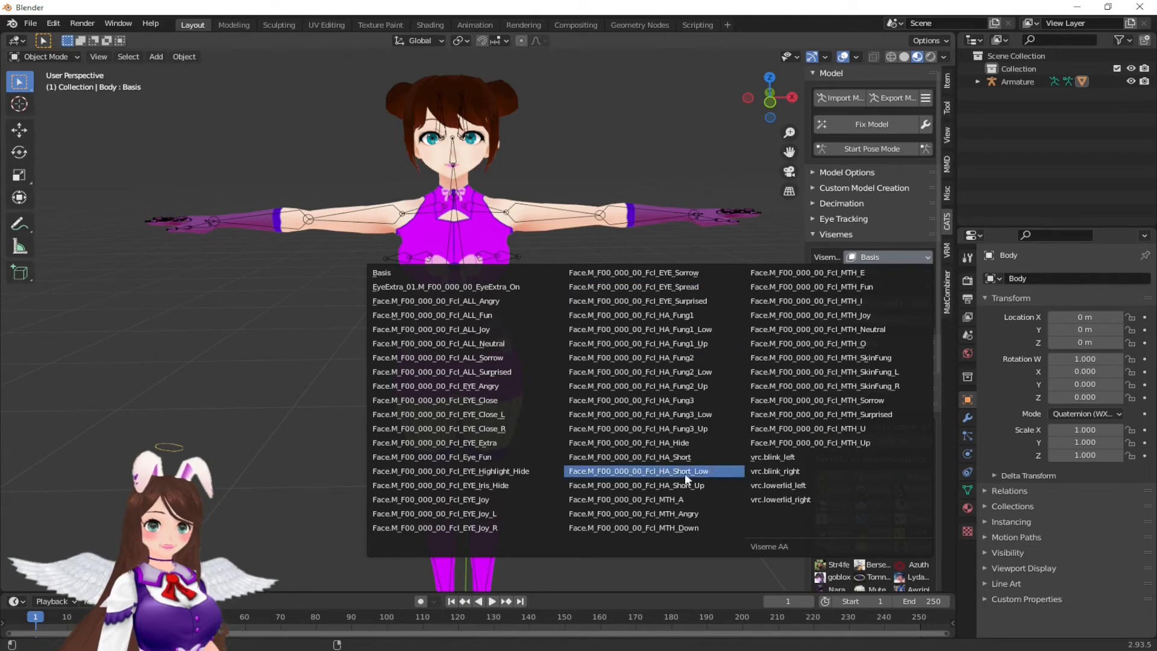
left_click(675, 499)
left_click(887, 271)
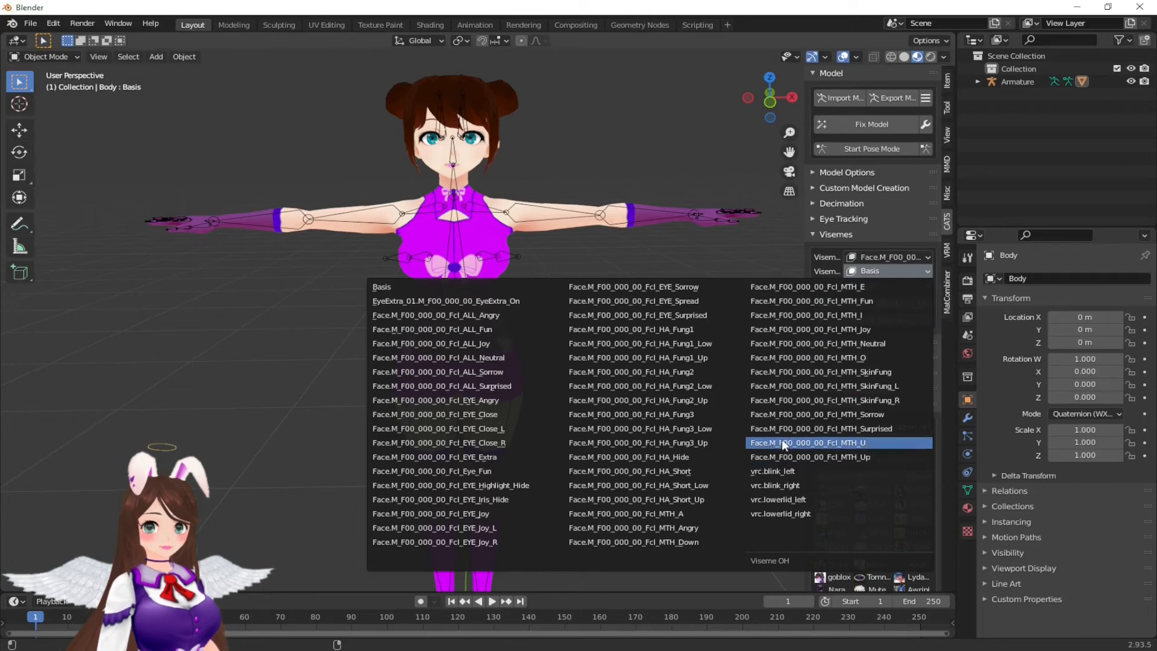
left_click(782, 441)
left_click(887, 286)
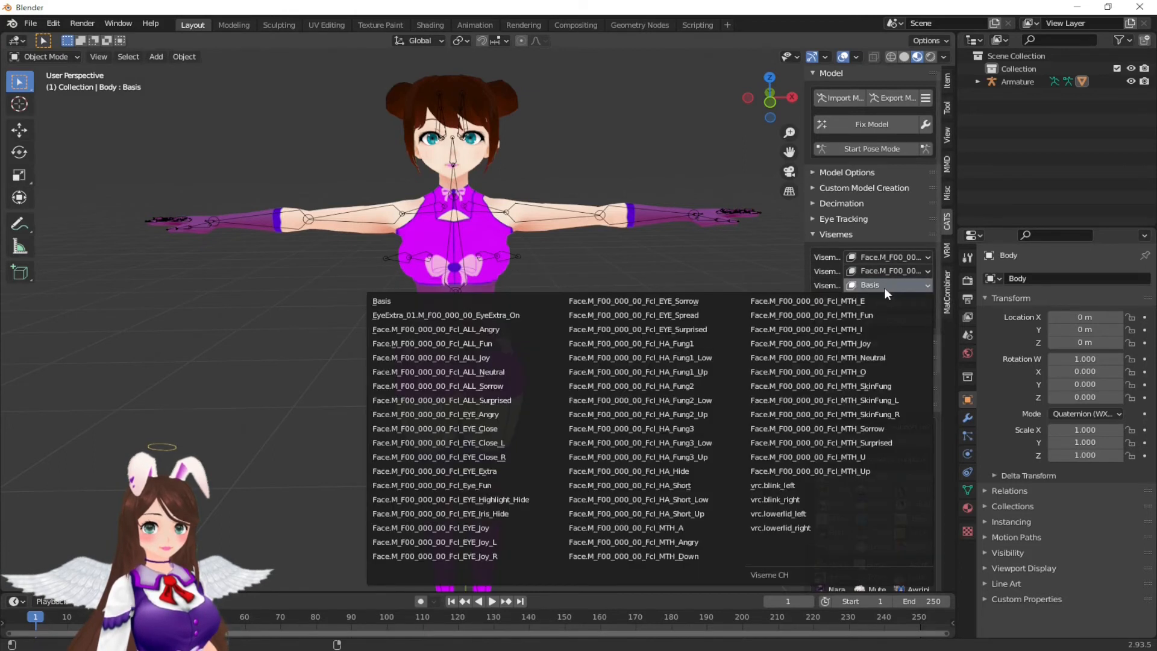
left_click(866, 329)
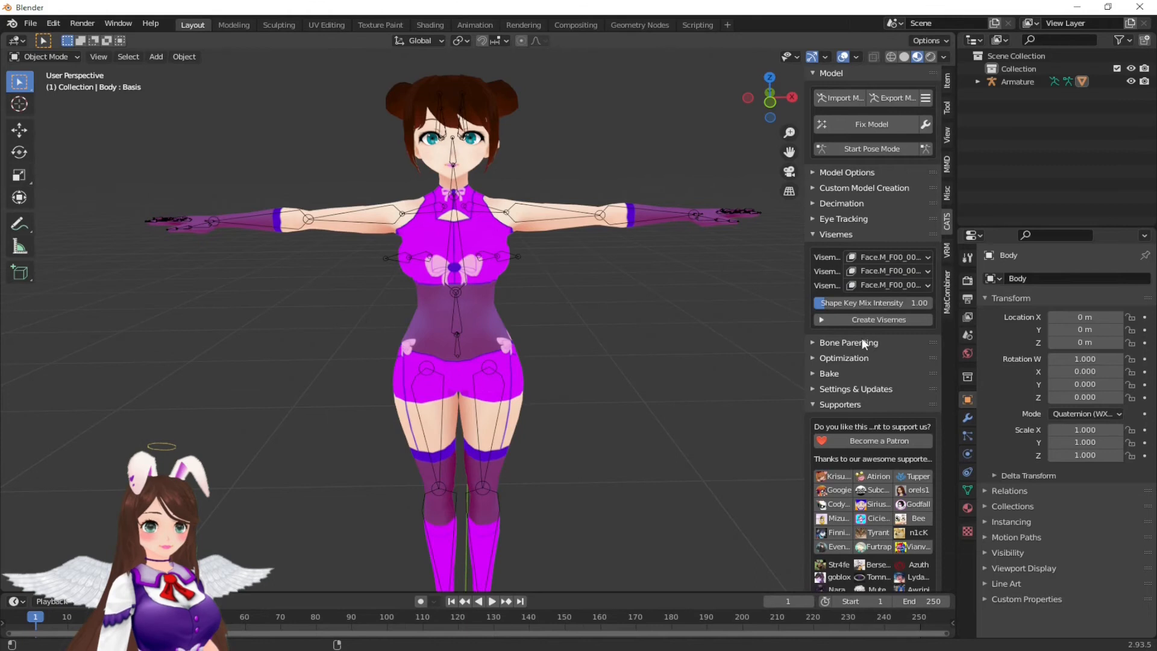
left_click(875, 319)
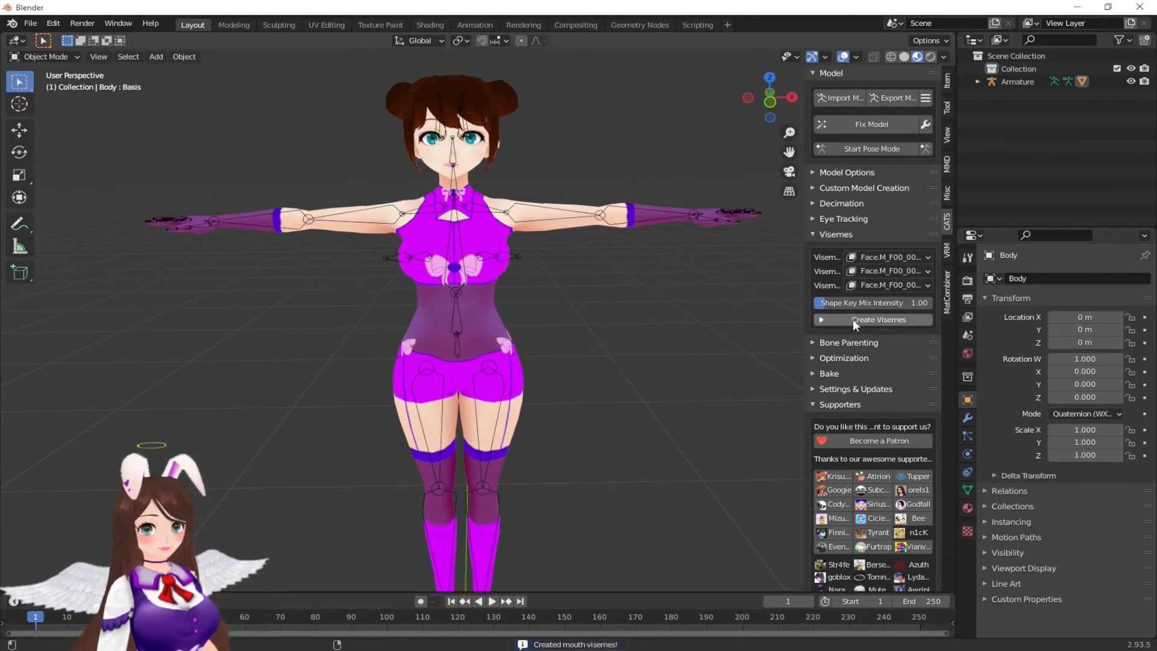
left_click(817, 235)
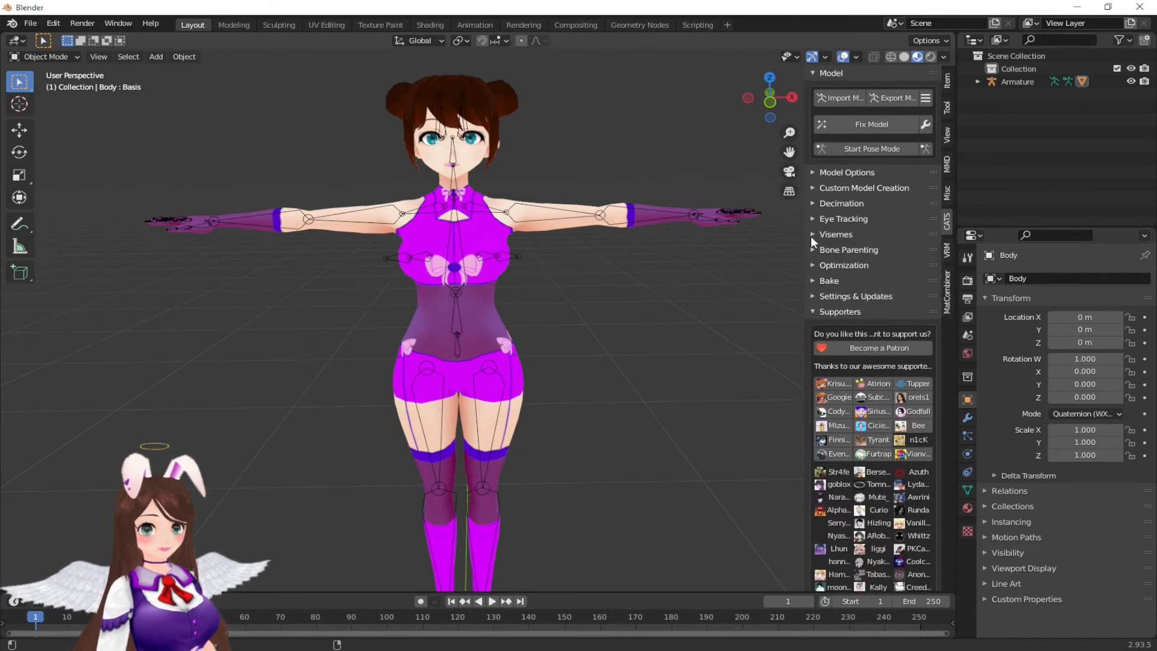
Step: Generate the CATS material list, keep both Body materials included, and combine them into a saved texture atlas
left_click(813, 265)
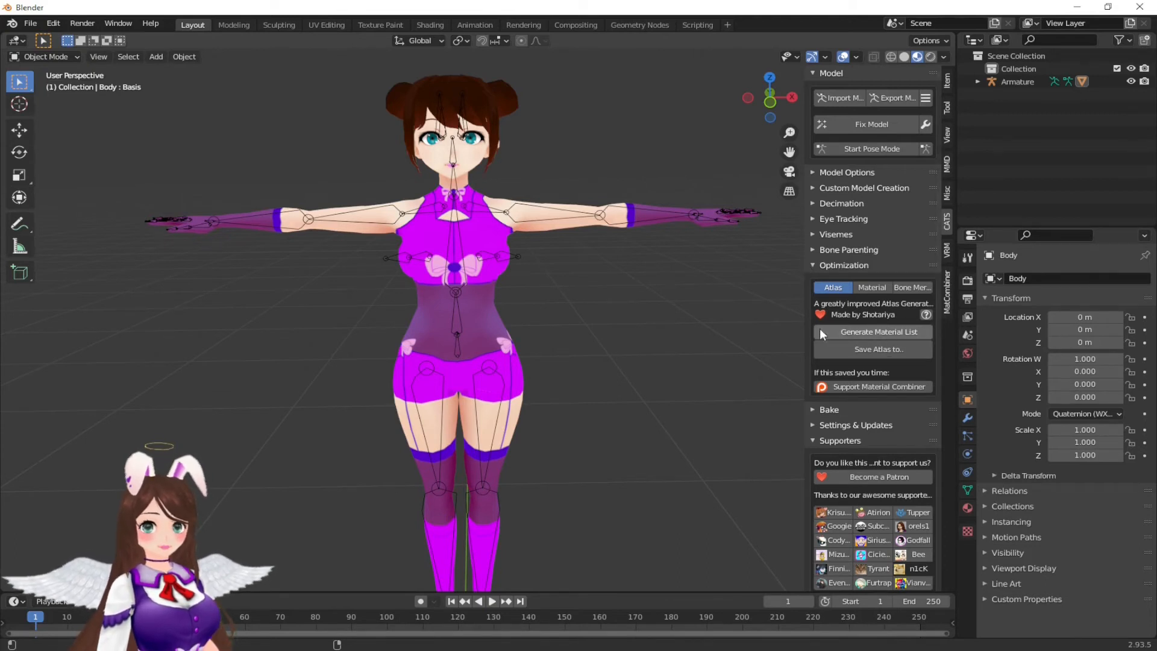
left_click(855, 332)
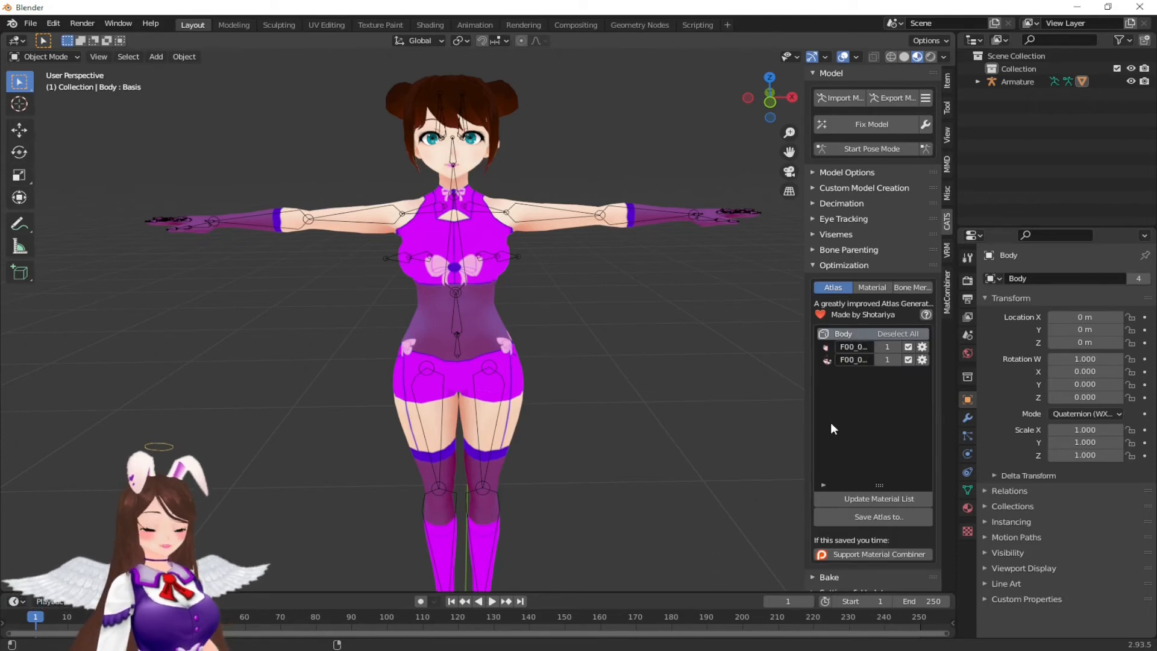
scroll(831, 424, "down", 1)
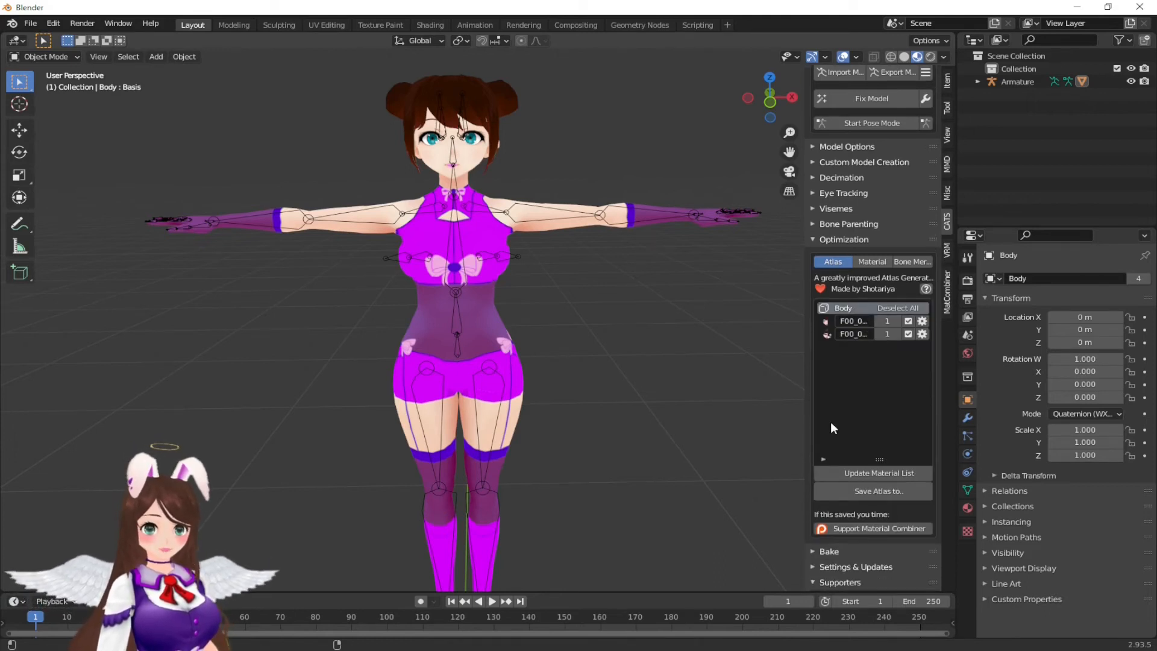
left_click(909, 321)
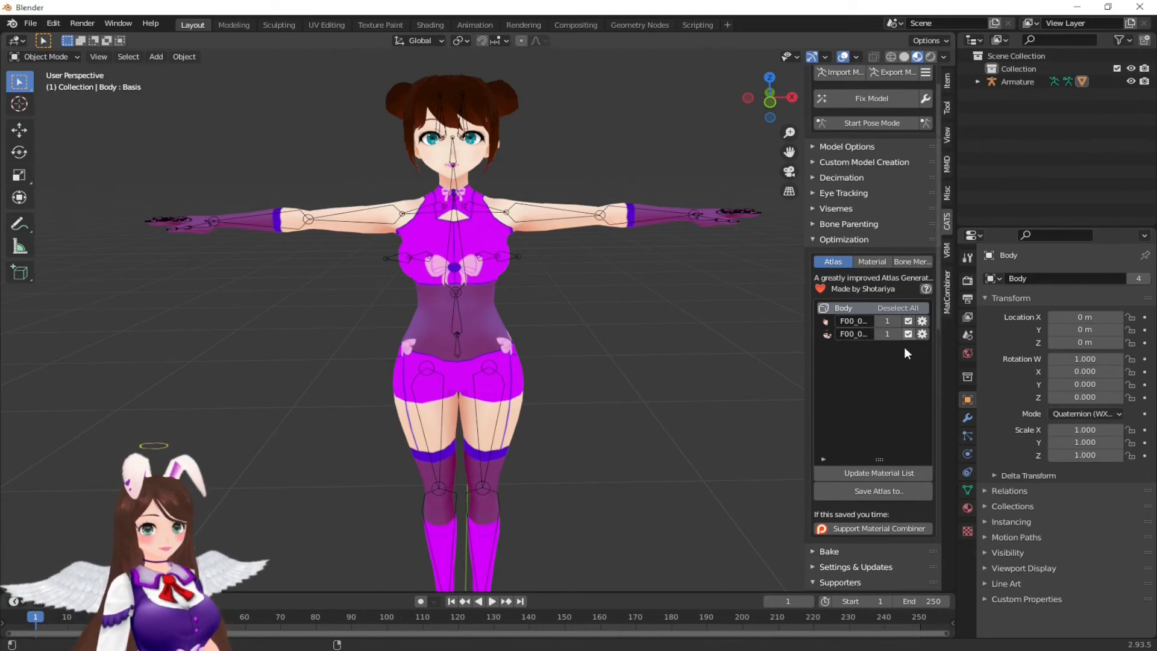
left_click(877, 491)
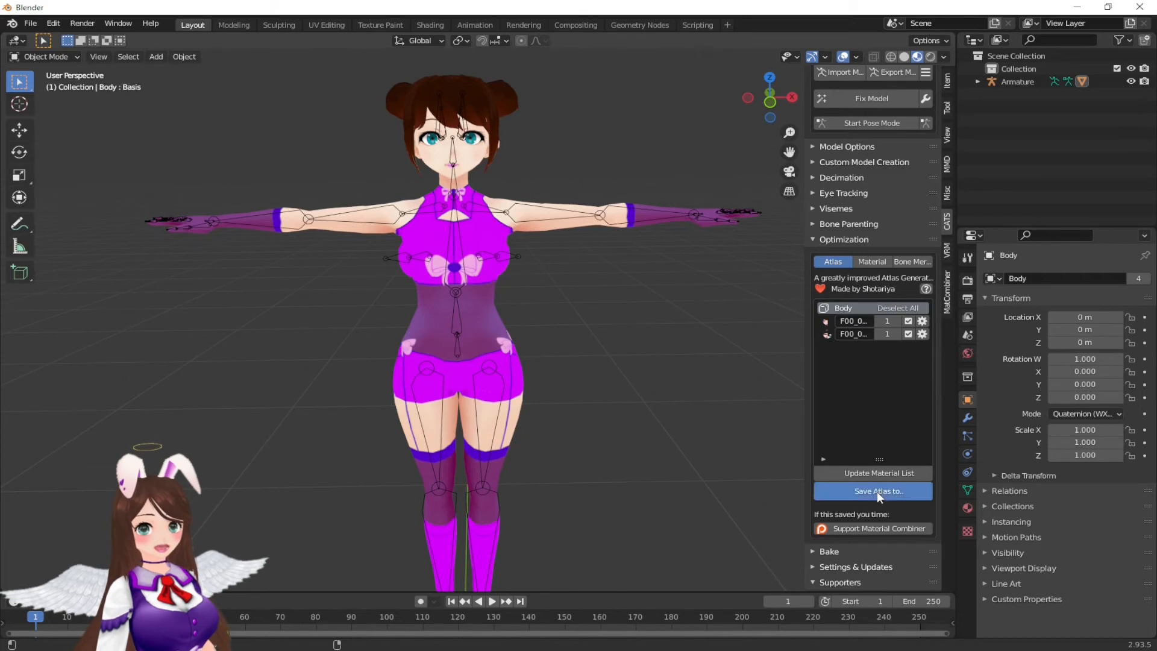
left_click(795, 510)
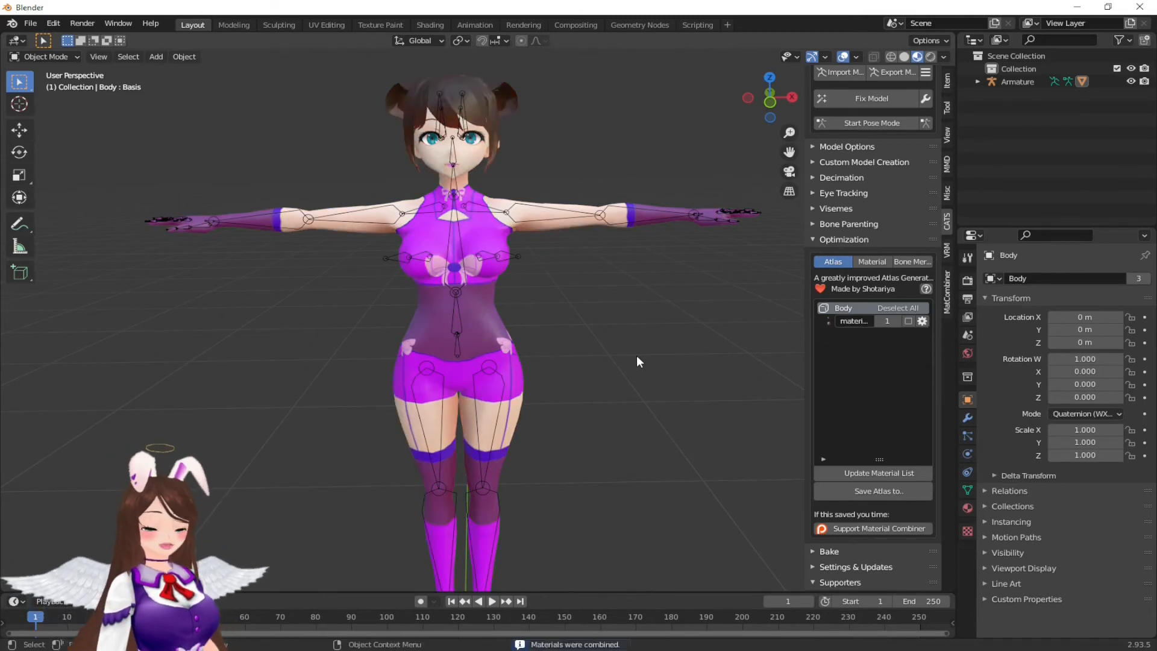
Step: Put the armature into Edit Mode and select the left ankle bone
right_click(566, 313)
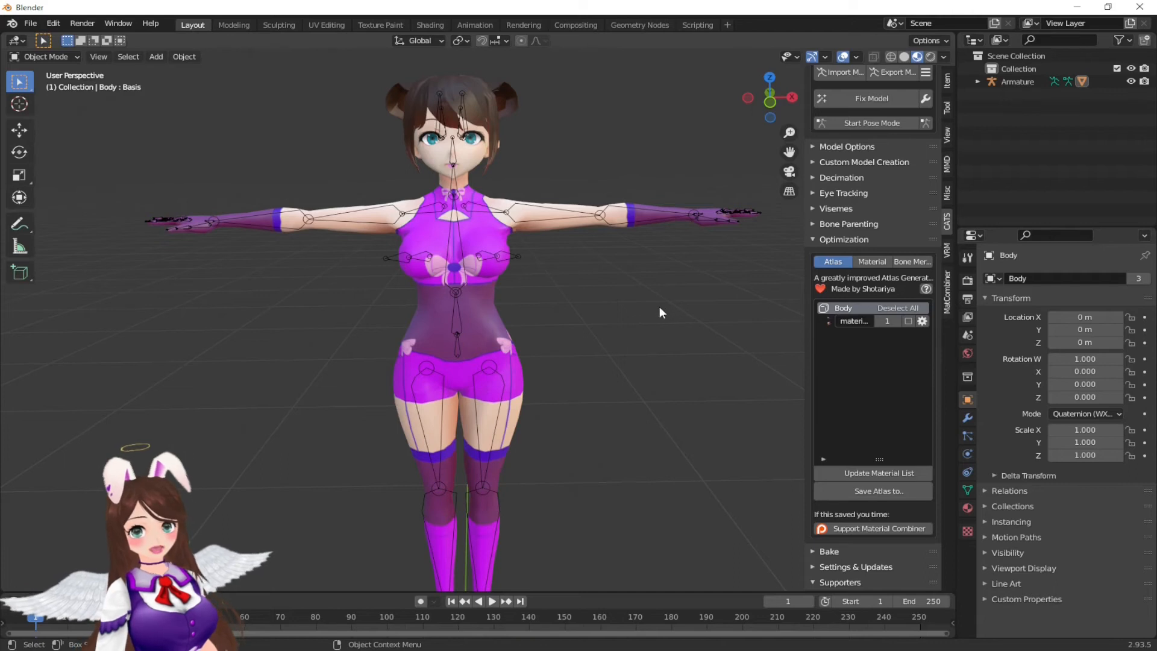
mouse_move(633, 314)
middle_mouse_down()
mouse_move(577, 348)
mouse_move(482, 323)
mouse_move(673, 307)
mouse_move(716, 336)
mouse_move(755, 332)
mouse_move(634, 328)
middle_mouse_up()
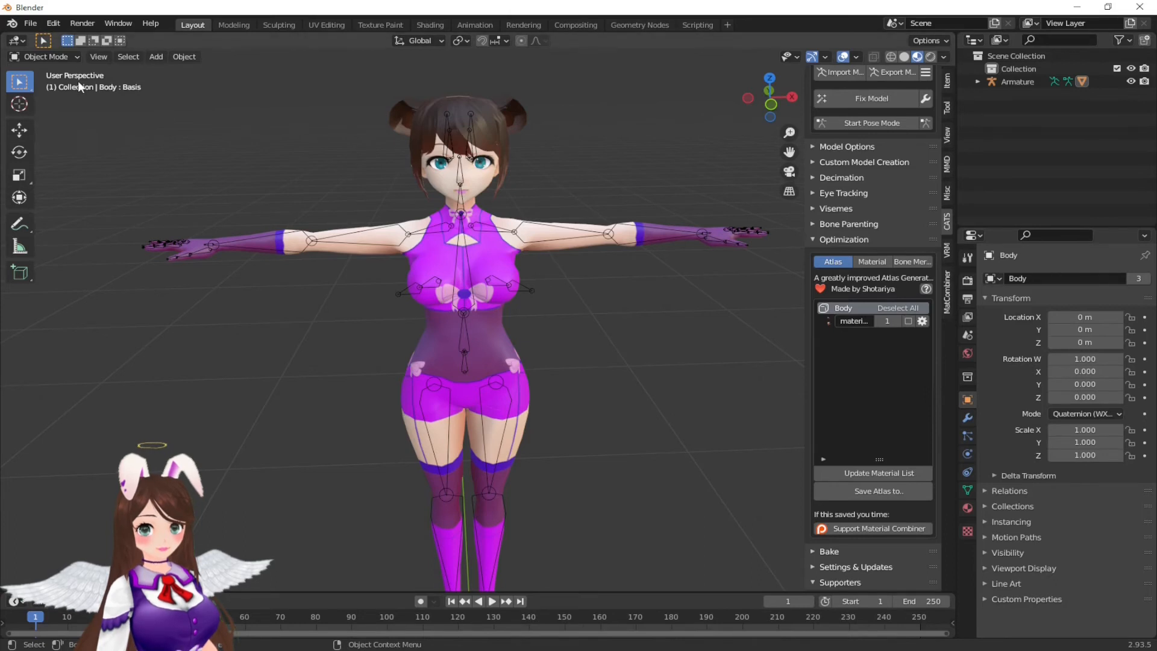
scroll(387, 378, "down", 2)
middle_click_drag(526, 512, 495, 529)
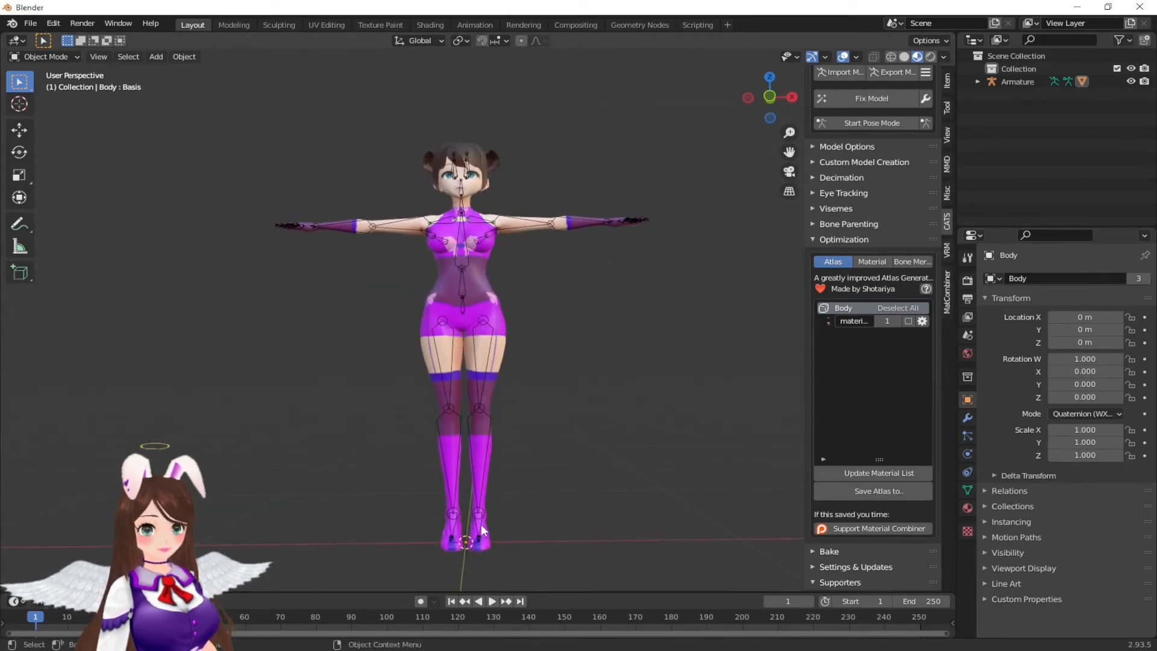
left_click(480, 529)
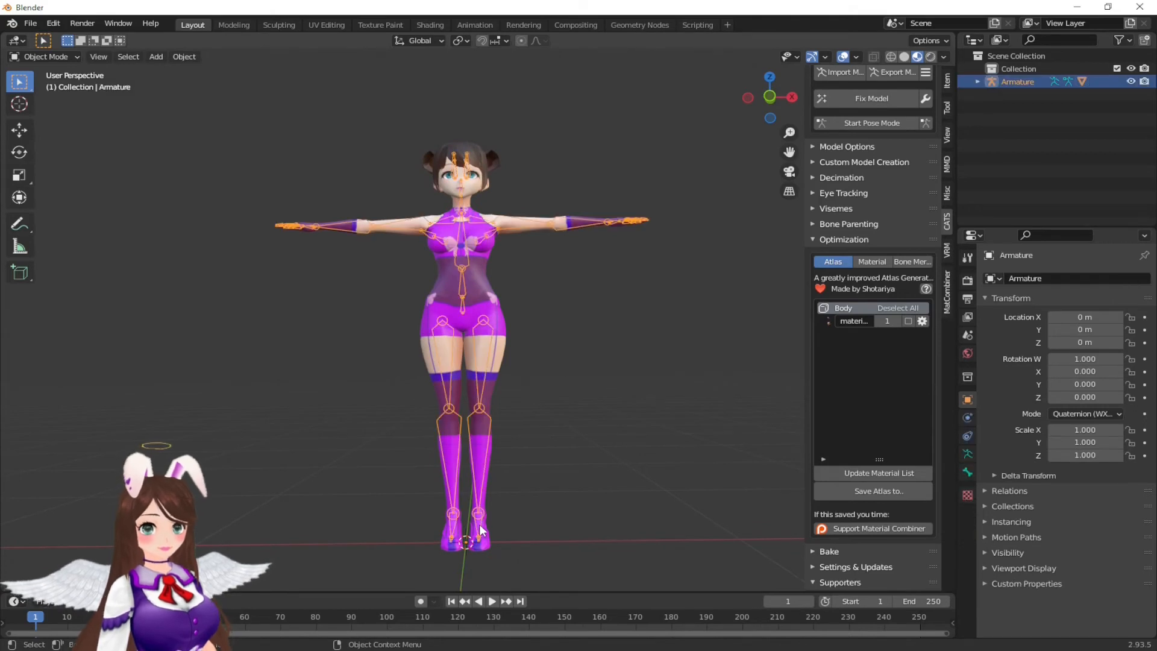
left_click(46, 57)
left_click(53, 87)
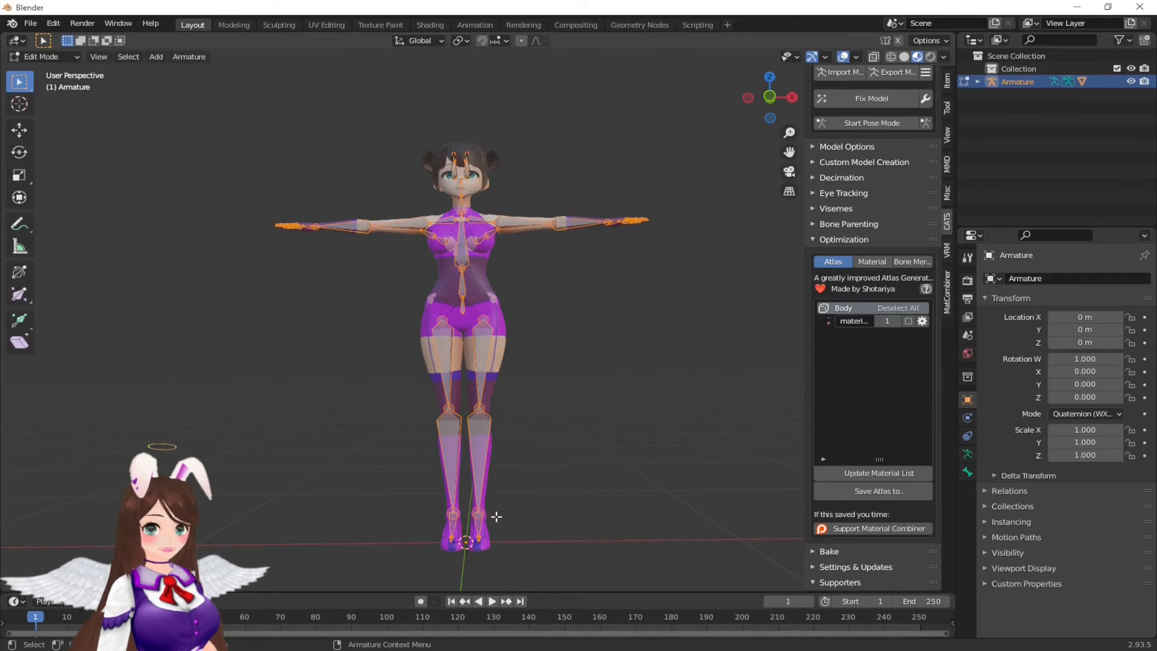
left_click(478, 519)
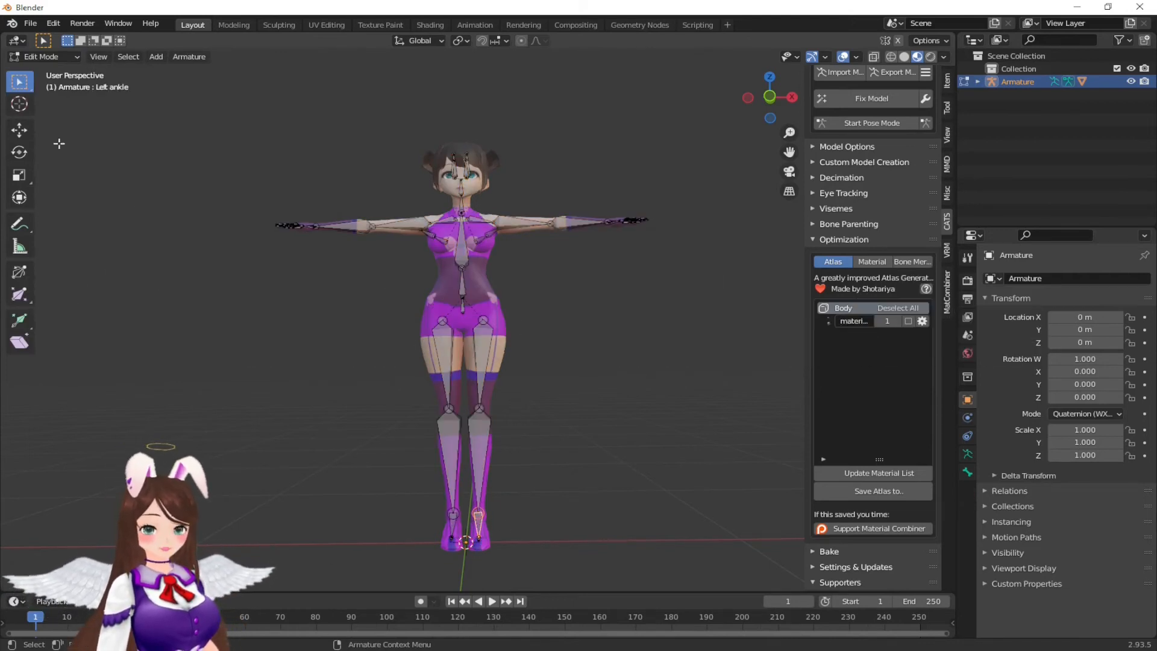
Step: Put the armature into Pose Mode and disable Inherit Rotation for the left and right ankle bones
left_click(57, 56)
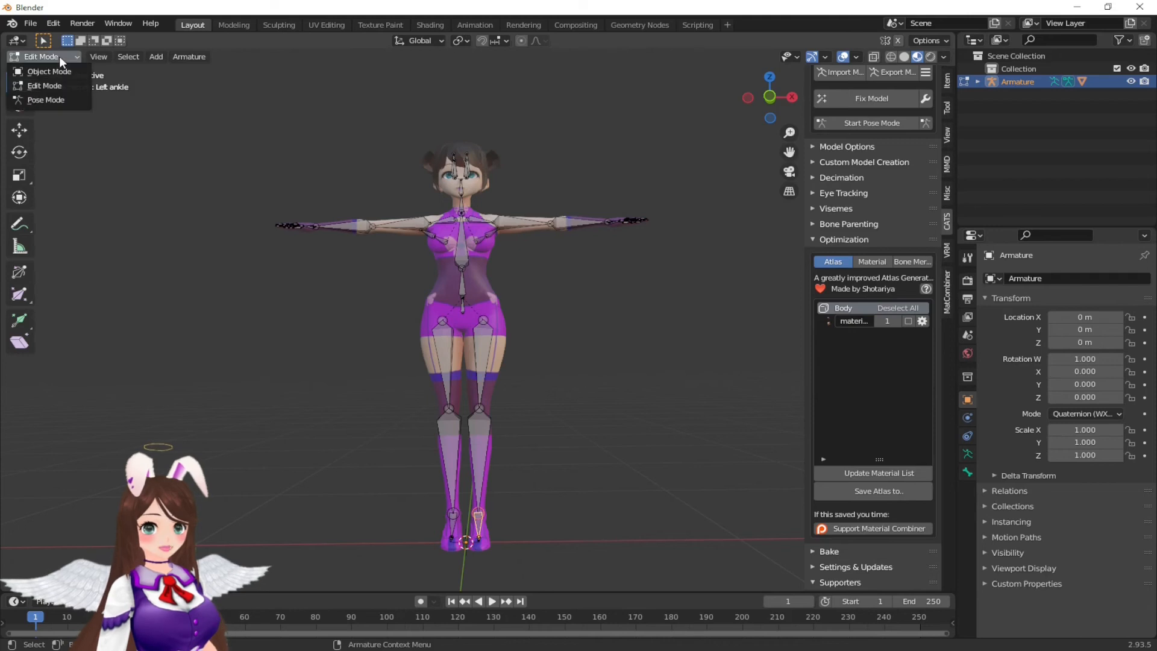
left_click(53, 99)
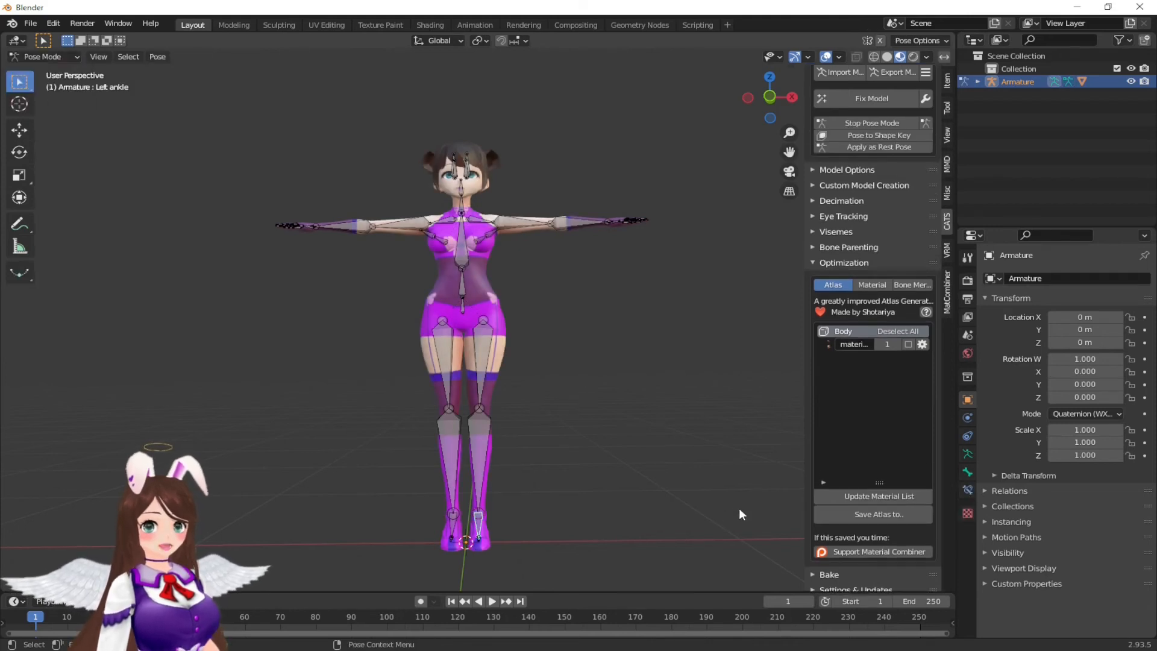
left_click(967, 473)
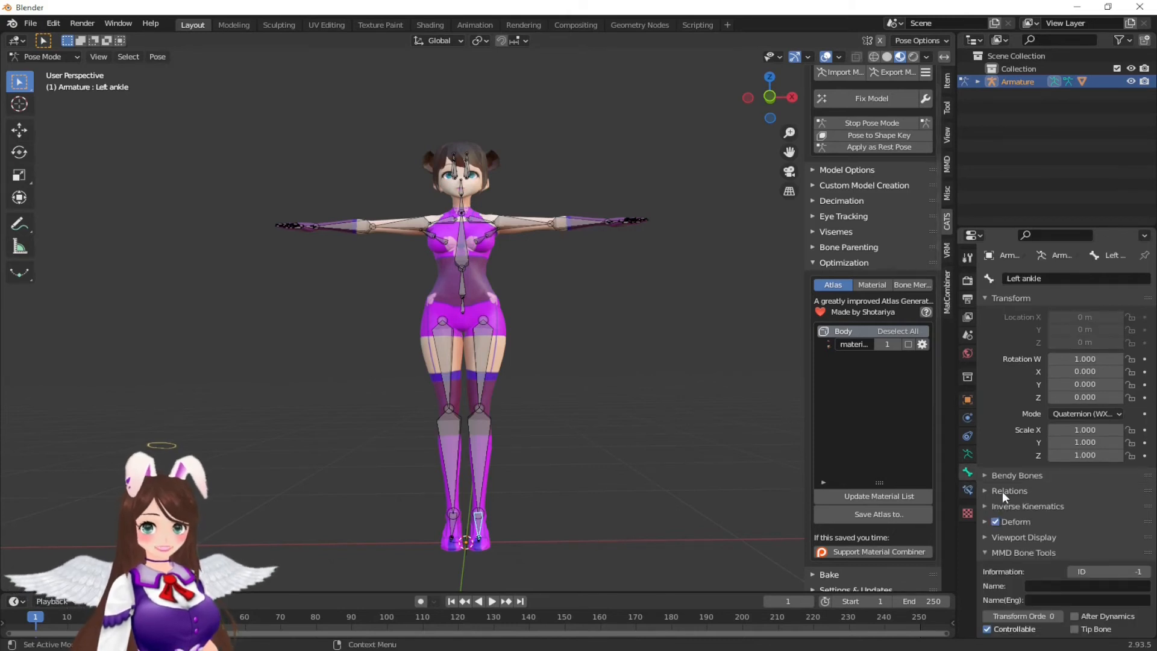
left_click(986, 490)
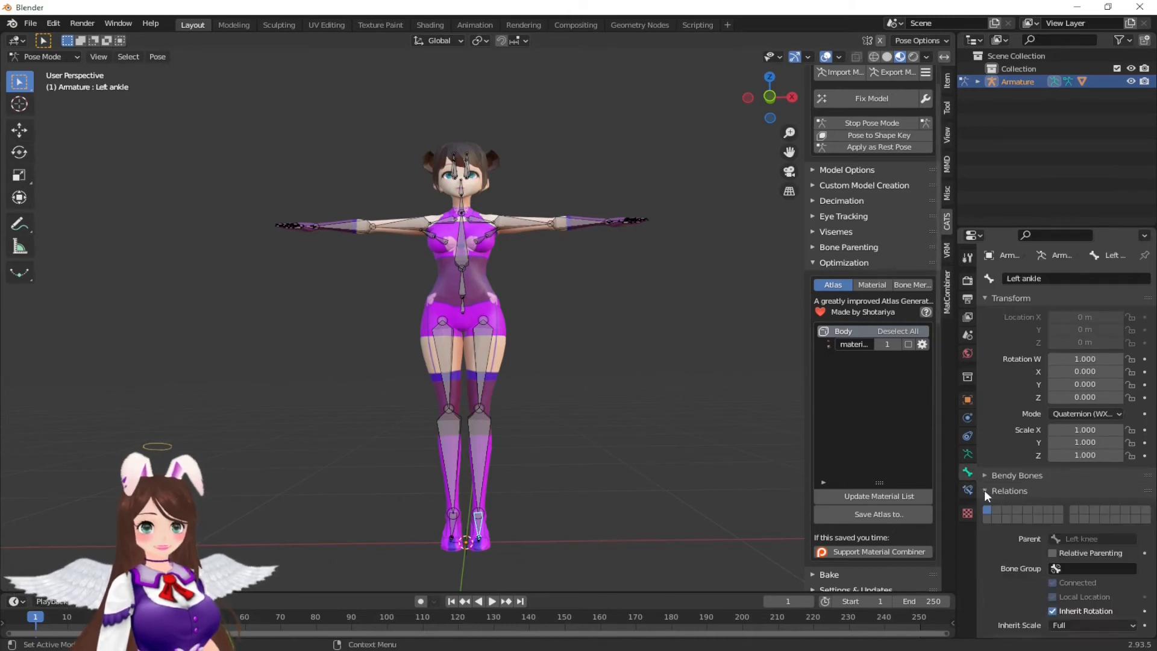
left_click(1052, 611)
left_click(453, 524)
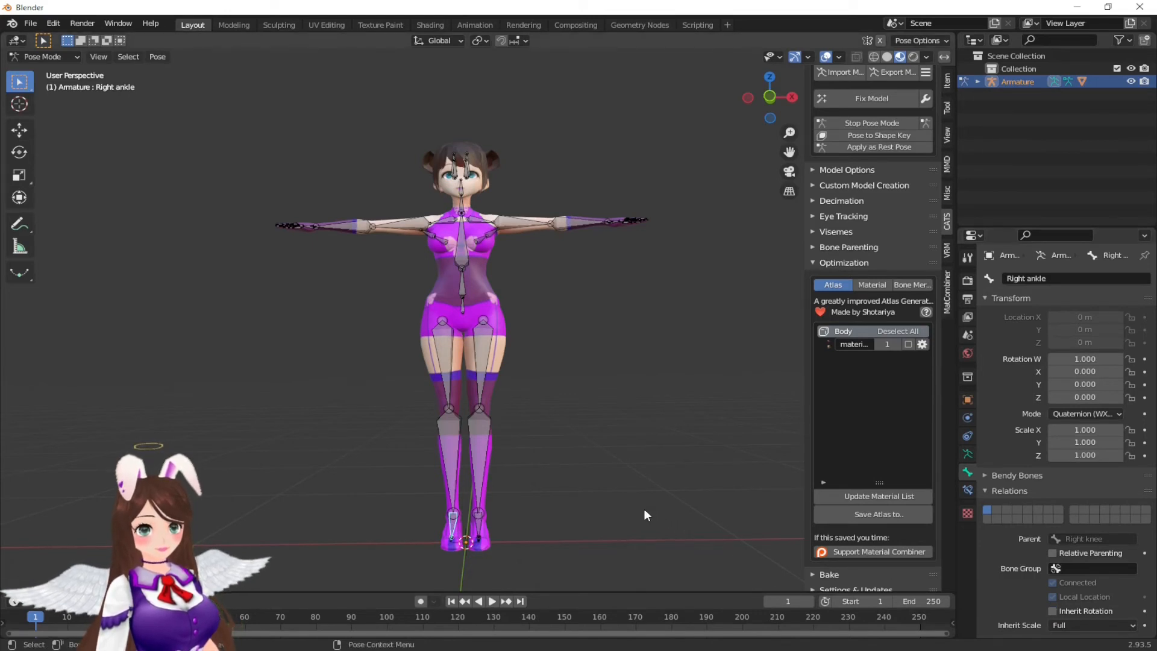
Step: Enable X-axis mirroring and rotate the left leg bone slightly as seen from below, to a quaternion Z of about -0.026
left_click(479, 353)
left_click(770, 118)
scroll(490, 208, "up", 4)
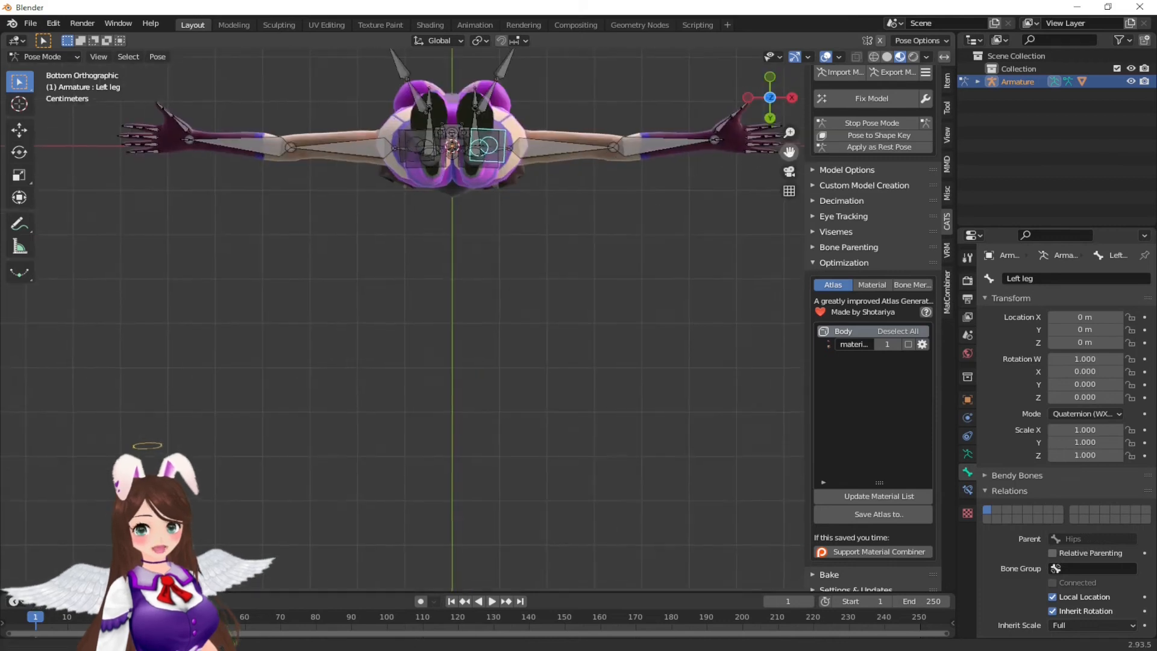
left_click_drag(789, 152, 789, 279)
left_click(881, 41)
scroll(488, 274, "up", 4)
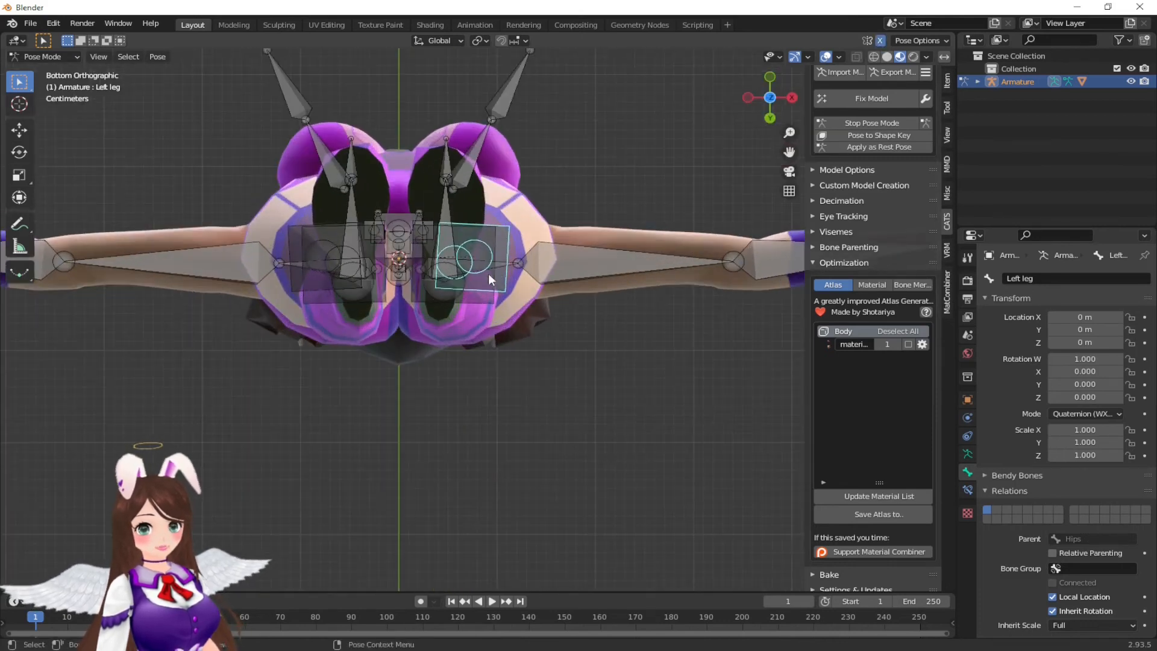
left_click(20, 152)
scroll(469, 204, "up", 3)
left_click_drag(483, 208, 459, 215)
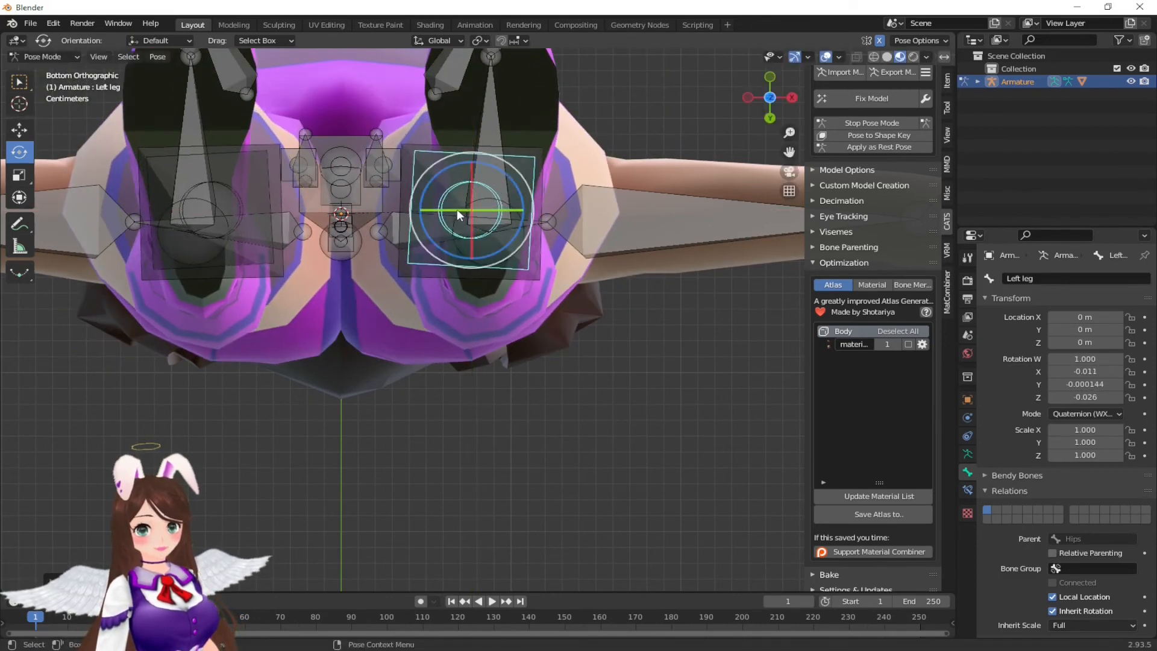
Step: Rotate the left knee bone slightly to quaternion X about -0.016 and Z about 0.013, undoing any excessive turn
left_click_drag(770, 96, 502, 300)
left_click(496, 308)
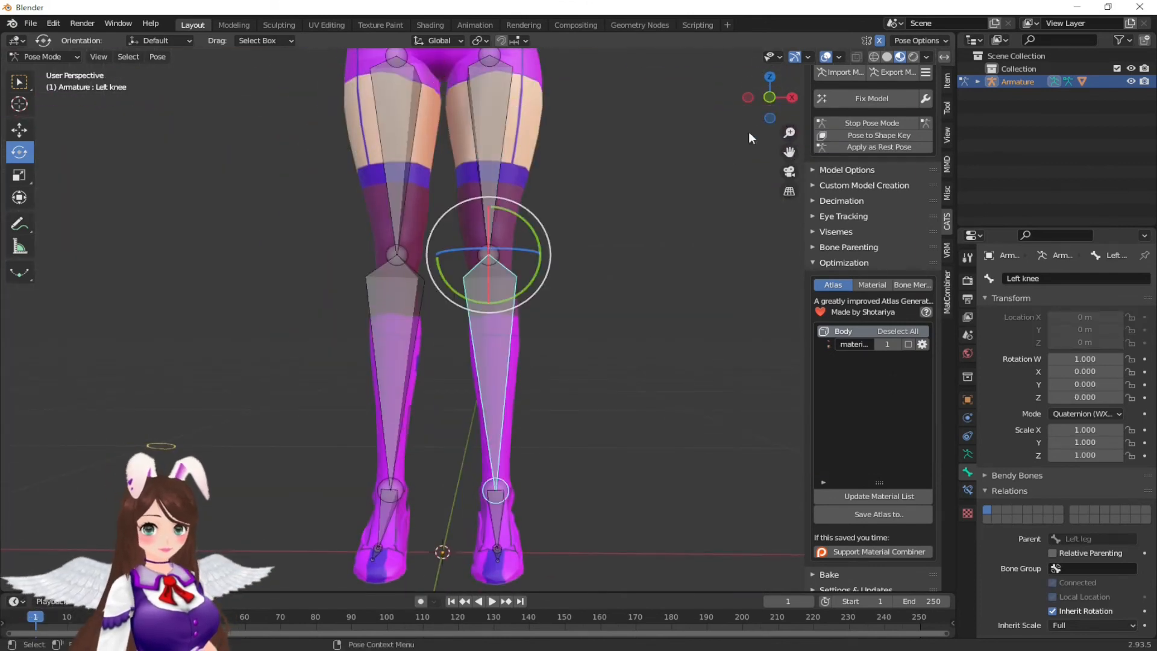
left_click(770, 118)
scroll(513, 199, "up", 2)
left_click_drag(516, 166, 235, 144)
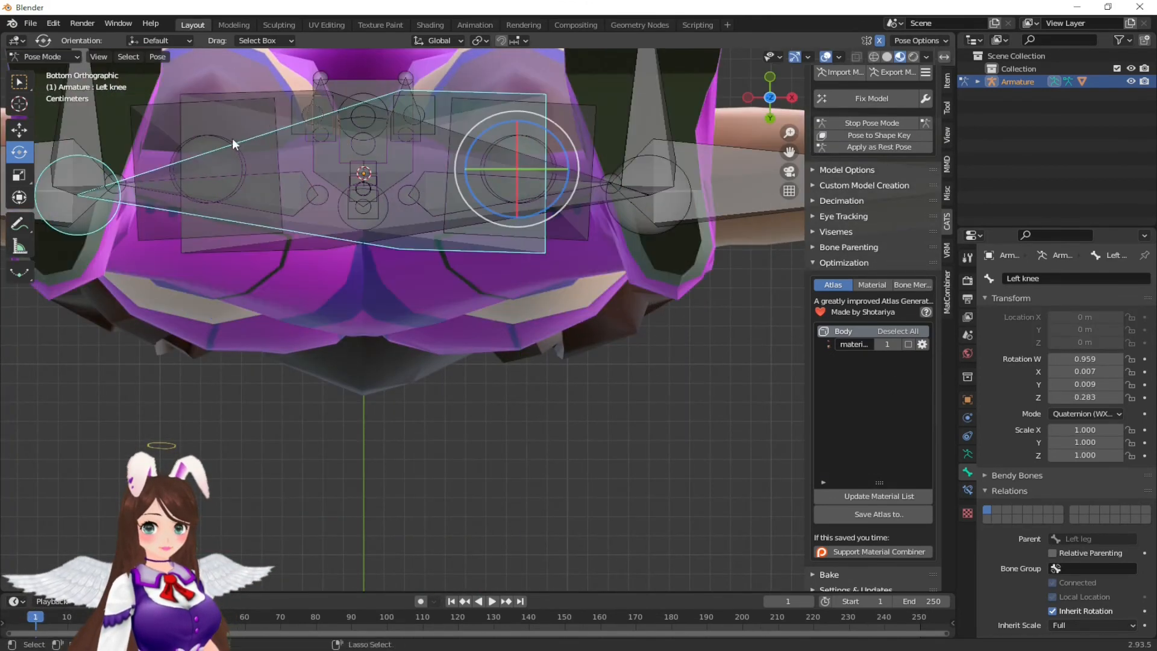
key("ctrl+z")
left_click_drag(487, 166, 514, 128)
key("ctrl+z")
key("KP_1")
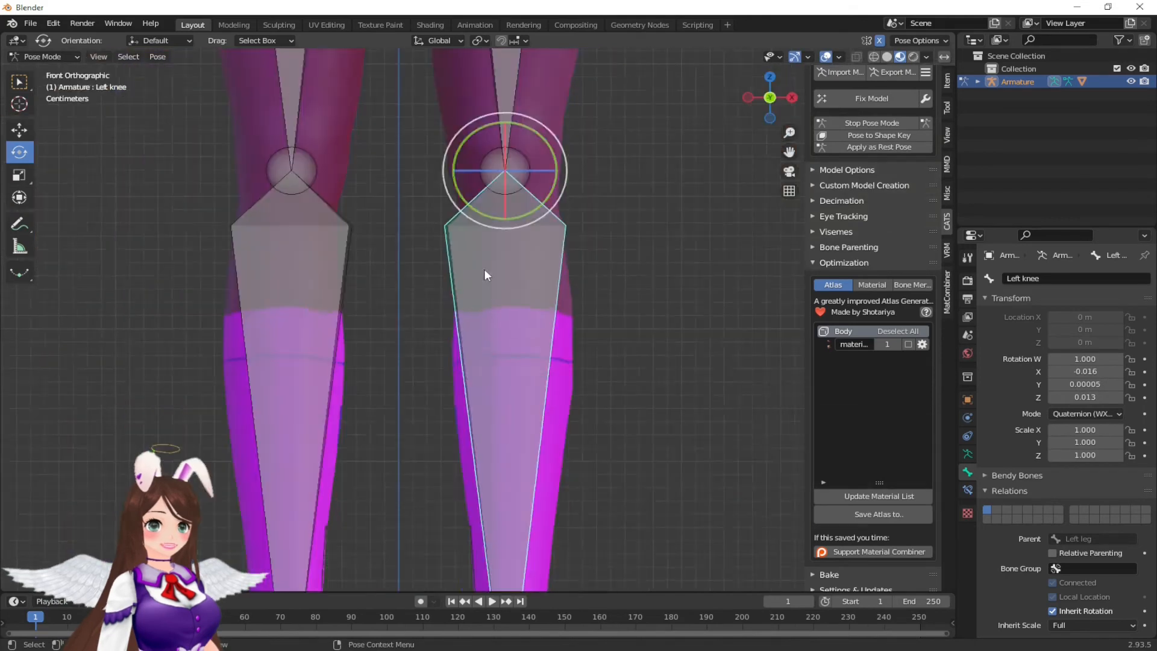
Step: Examine the posed legs, ankles and feet from the front and at an angle, overall and close up
scroll(486, 275, "down", 6)
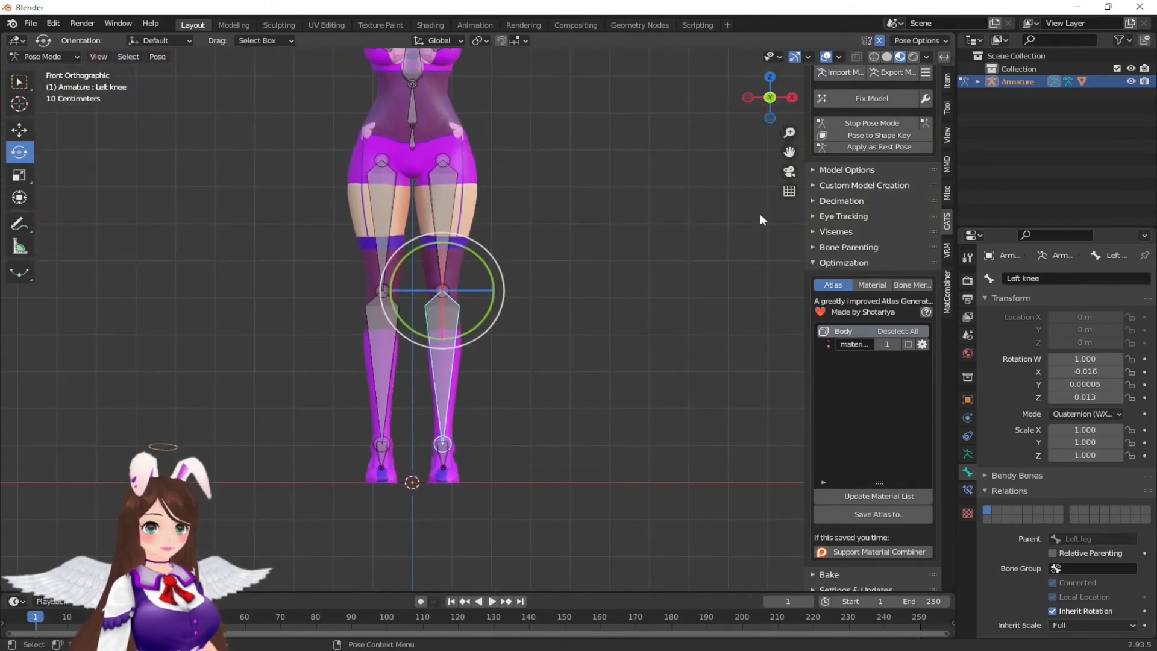
middle_click_drag(624, 296, 558, 305)
scroll(558, 305, "down", 3)
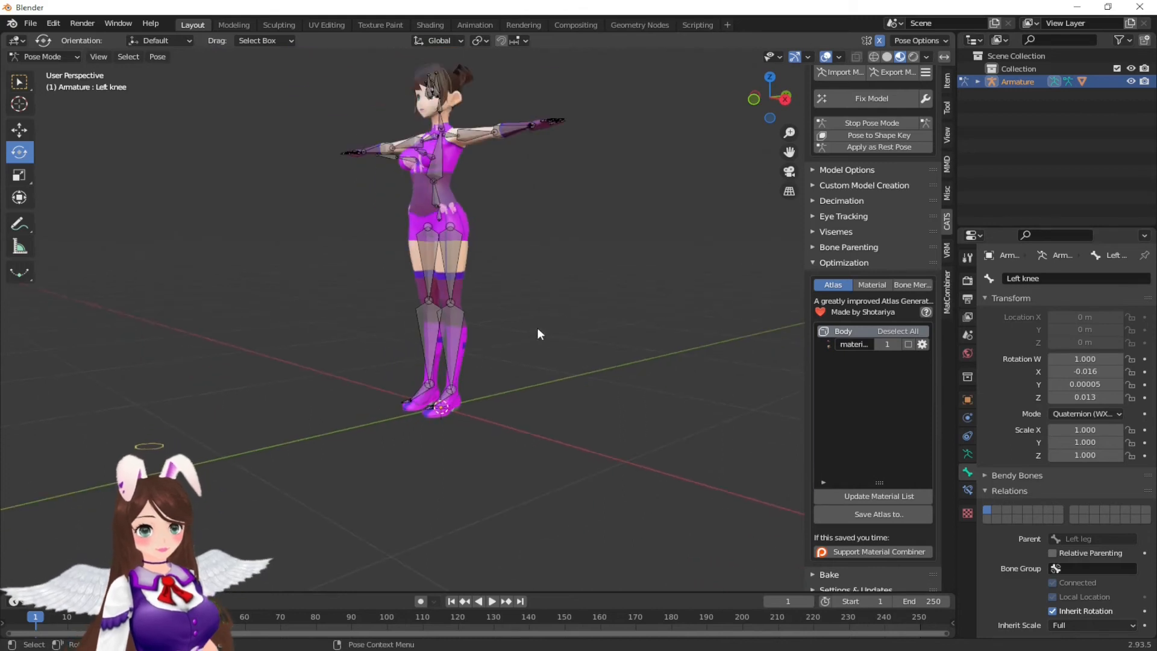
scroll(502, 315, "up", 1)
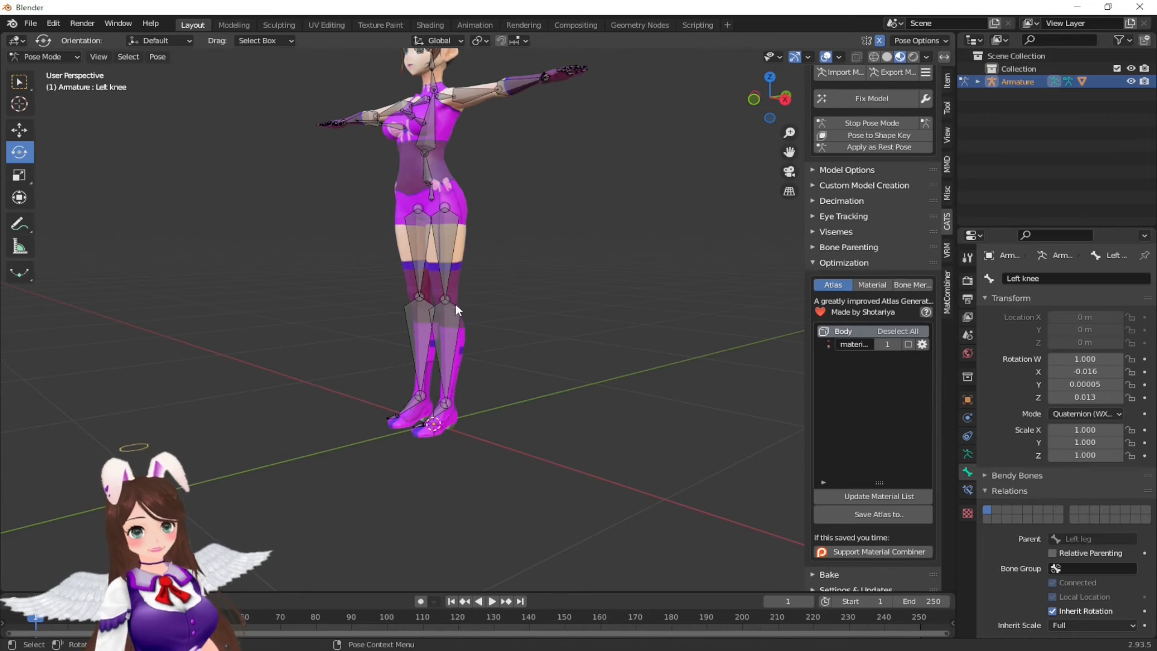
scroll(479, 370, "up", 4)
scroll(482, 379, "up", 1)
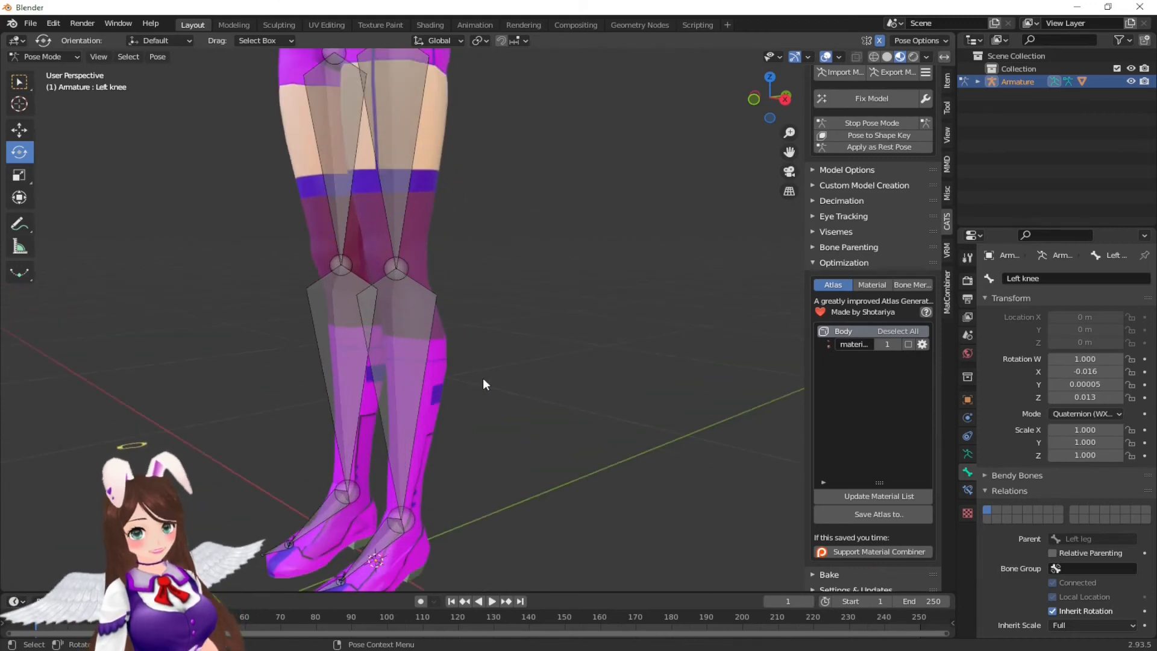
scroll(481, 377, "up", 1)
scroll(481, 379, "up", 1)
left_click_drag(790, 152, 266, 450)
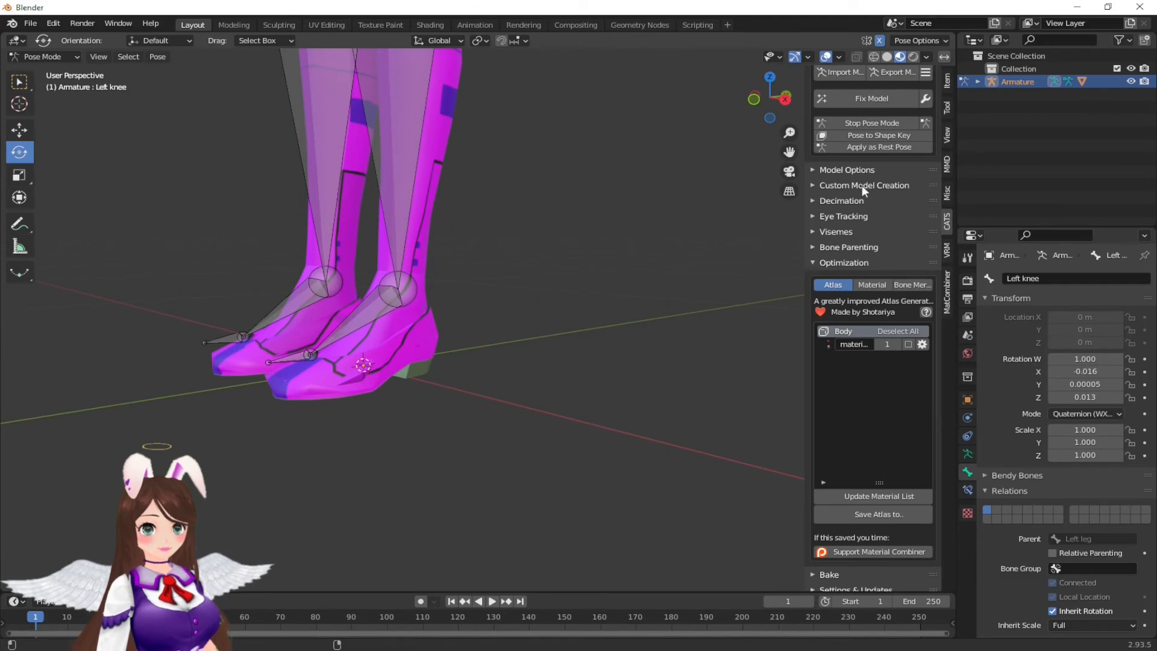
Step: Rotate the left knee bone so the lower legs tilt backward, to a quaternion X of about 0.024
middle_click_drag(651, 281, 551, 297)
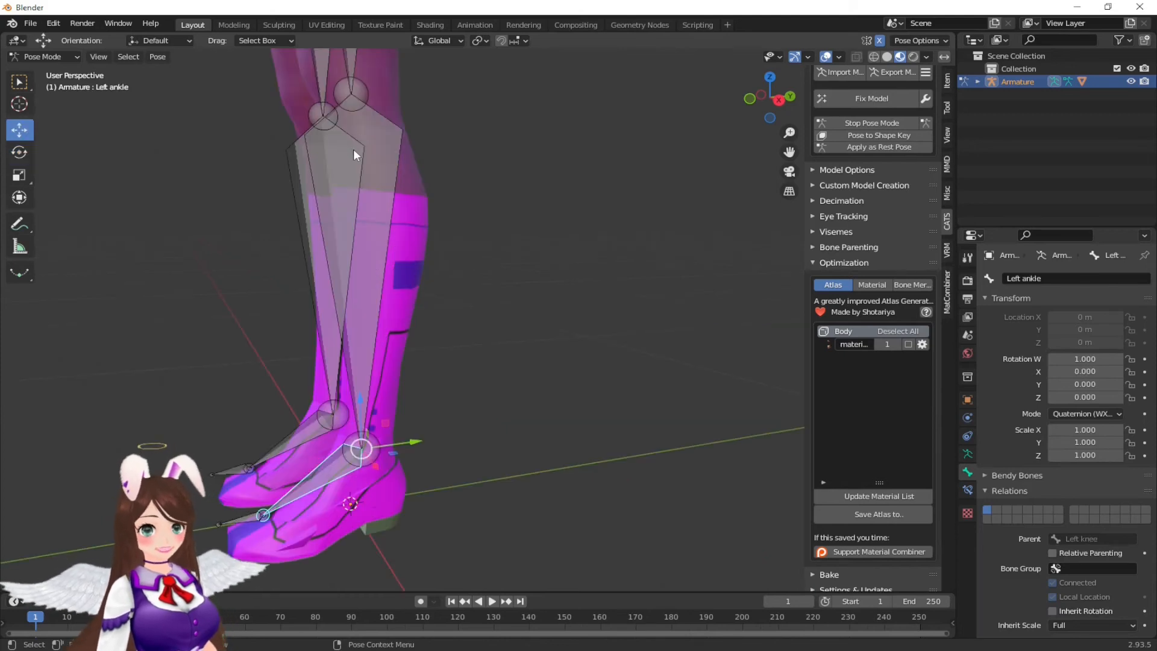
left_click(353, 149)
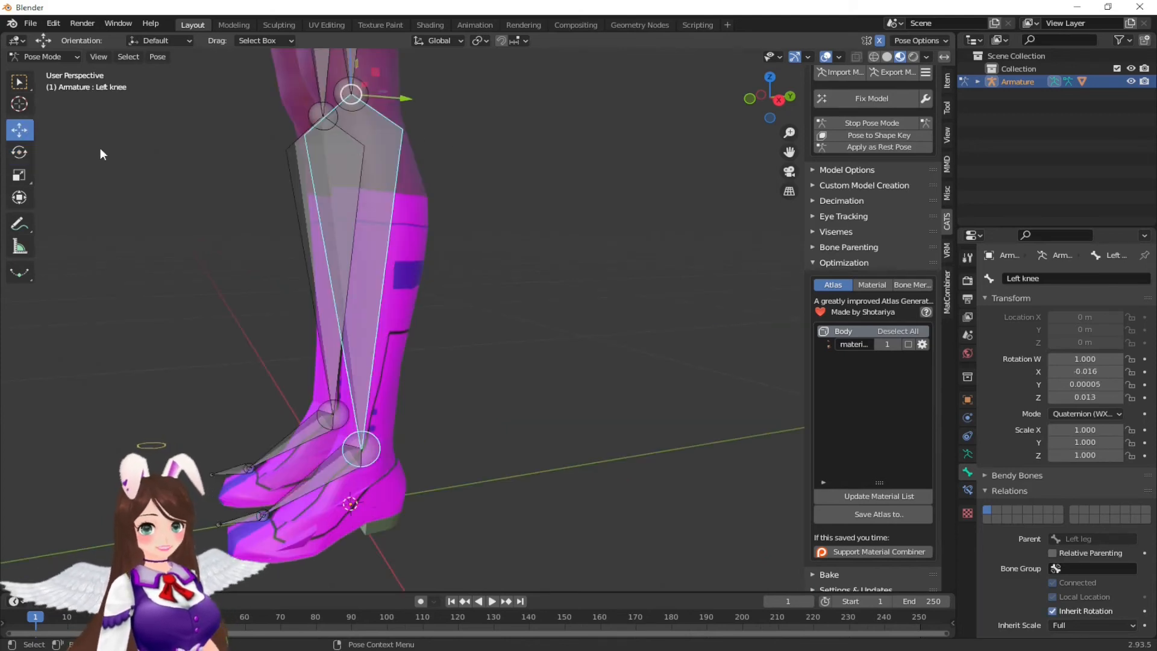
left_click(22, 153)
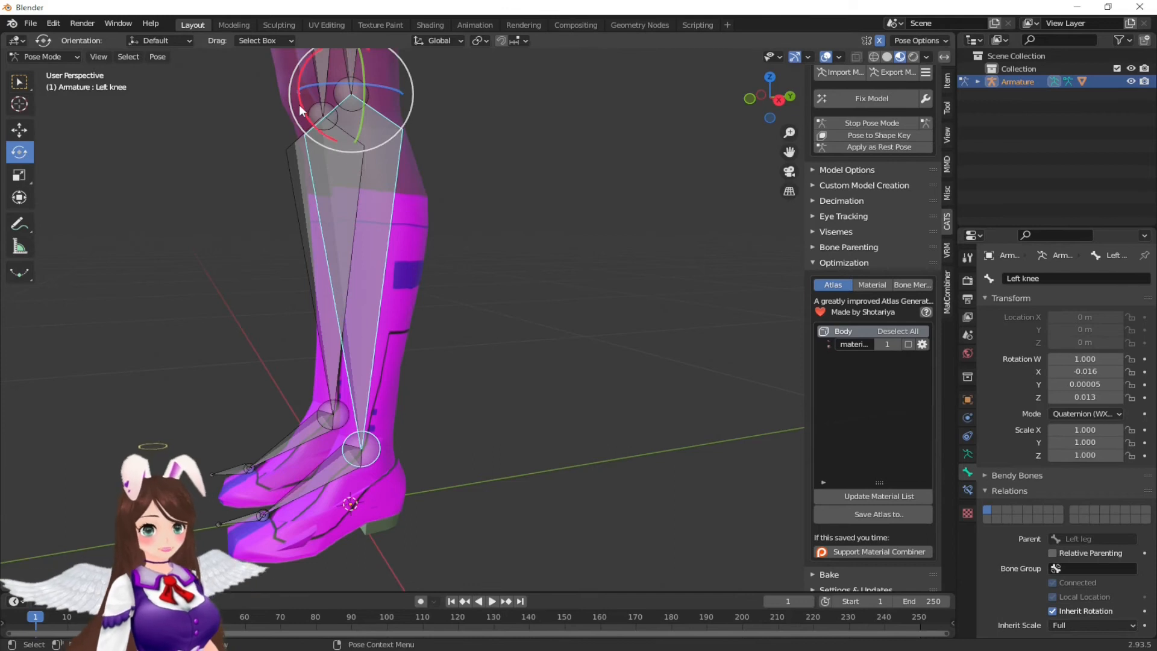
left_click_drag(302, 106, 304, 112)
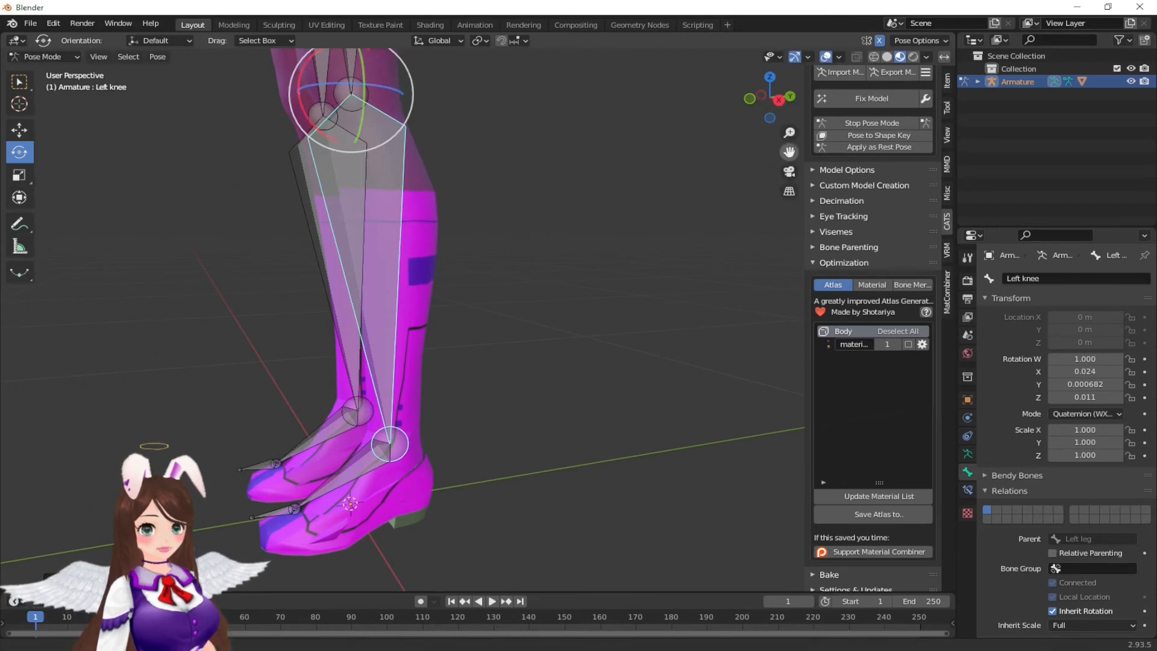
Step: In Edit Mode with X-axis mirroring on, lower the left knee bone's tail at the ankle to about Z 0.092 m
scroll(92, 98, "up", 3)
left_click(55, 55)
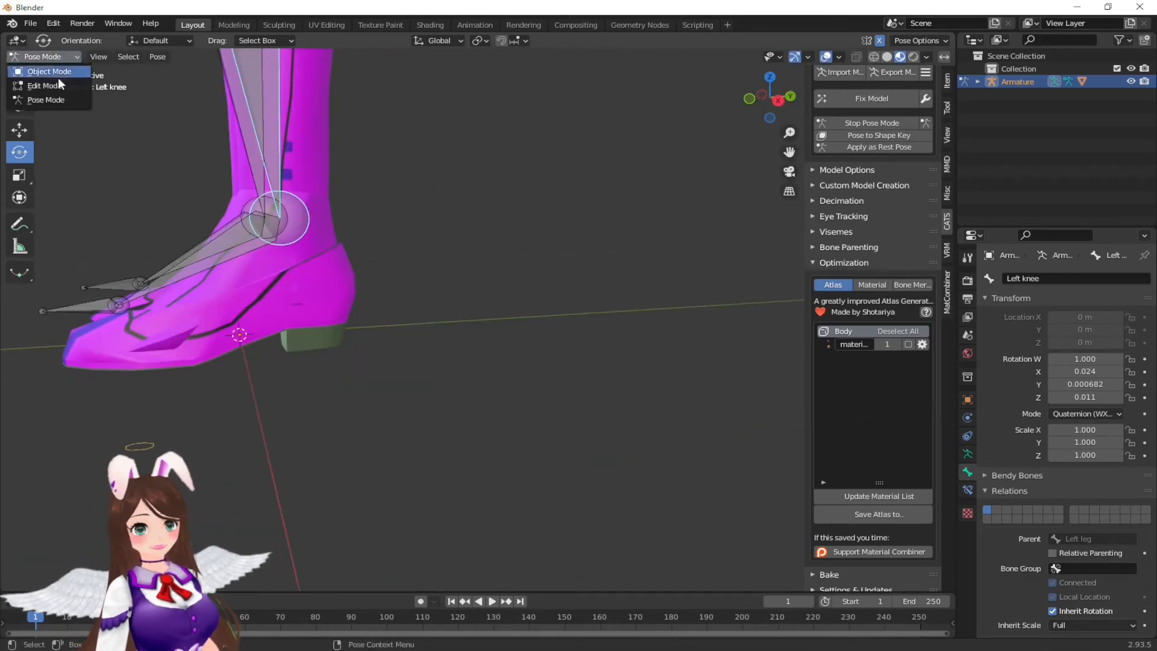
left_click(58, 86)
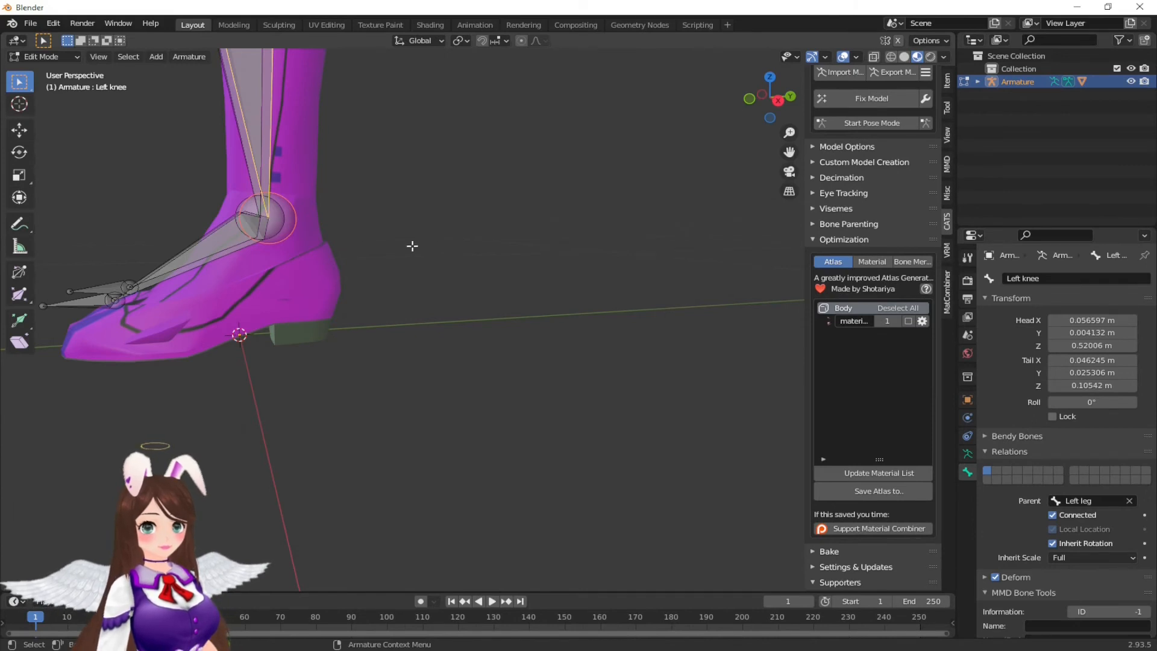
left_click(266, 224)
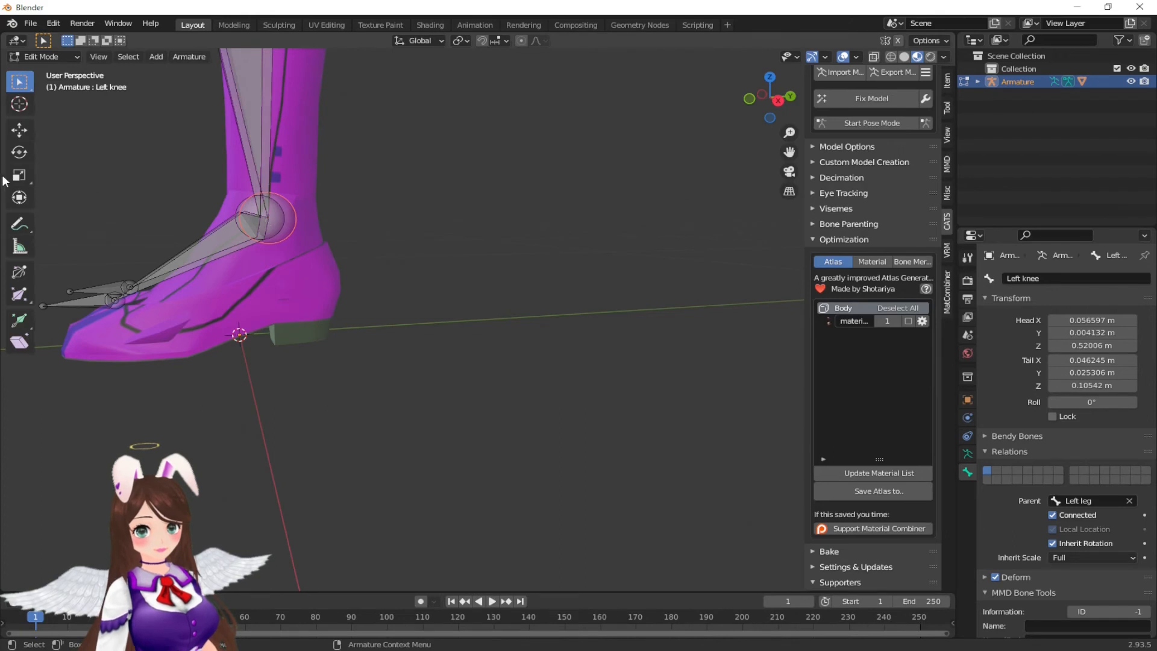
left_click(23, 134)
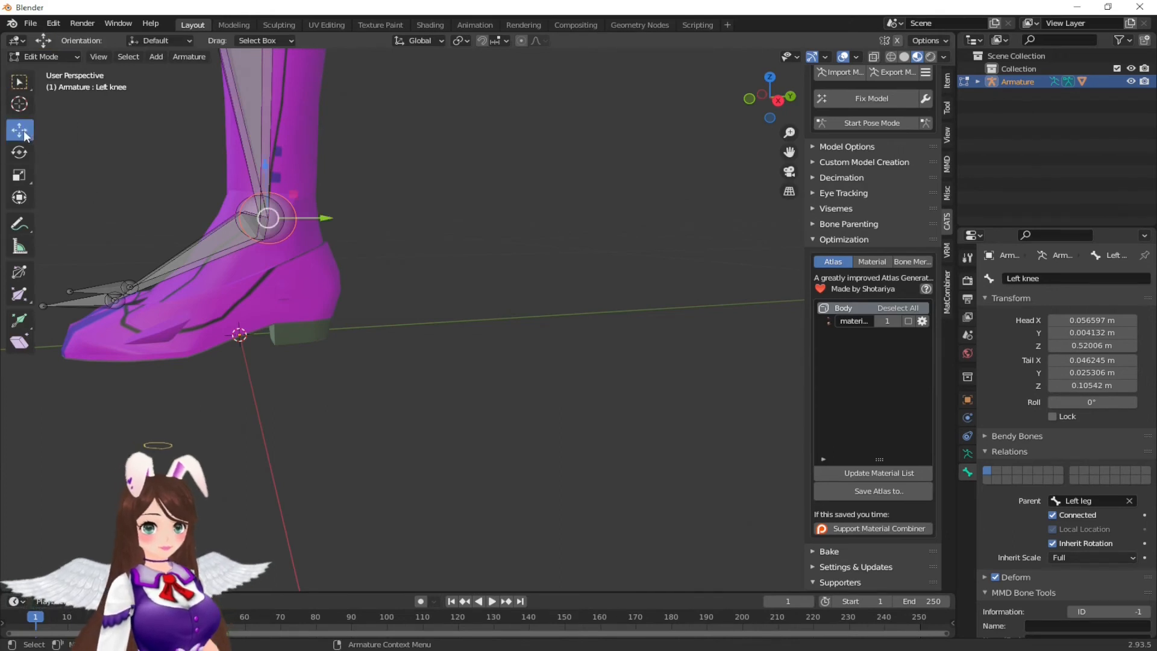
mouse_move(263, 166)
left_mouse_down()
mouse_move(265, 192)
mouse_move(266, 181)
left_mouse_up()
key("ctrl+z")
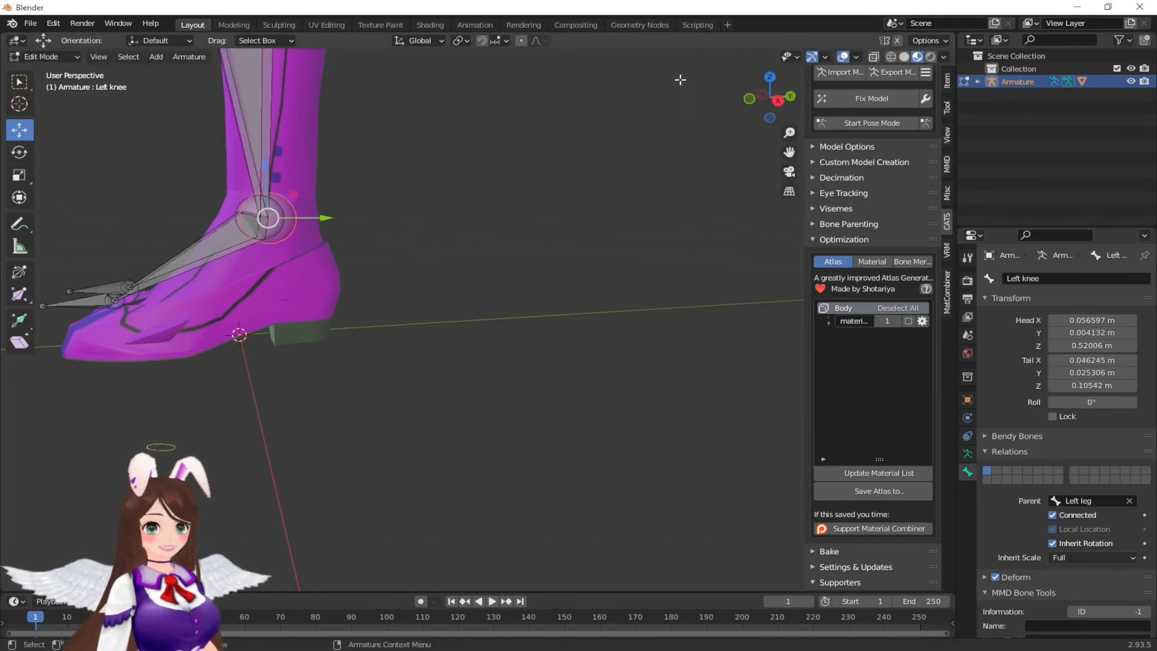
left_click(896, 41)
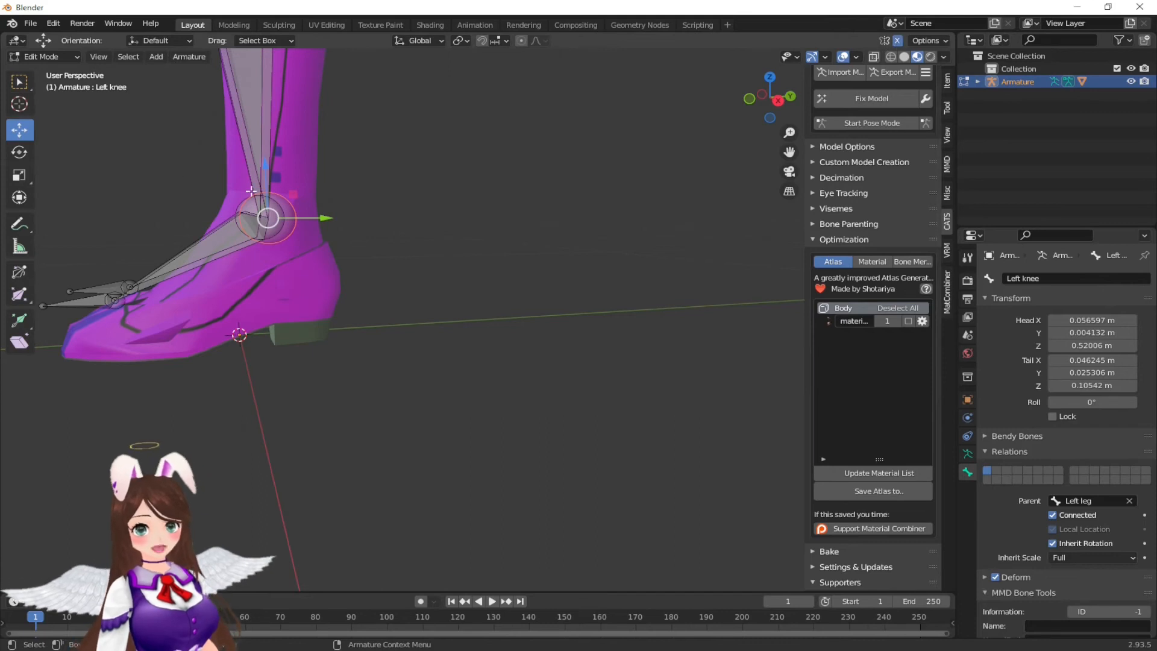
left_click_drag(266, 167, 264, 187)
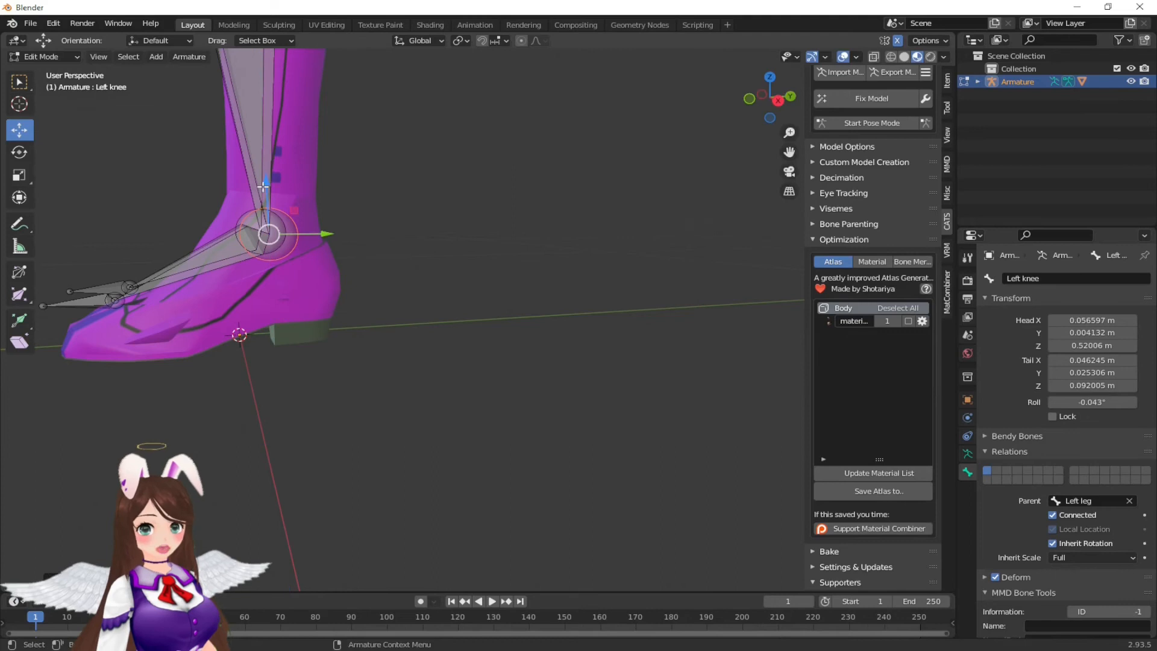
Step: Lower the left toe bone into the shoe, with its head at about Z 0.020 m and tail at about Z 0.018 m
left_click(114, 299)
left_click_drag(115, 247, 77, 275)
left_click(86, 302)
right_click(130, 241)
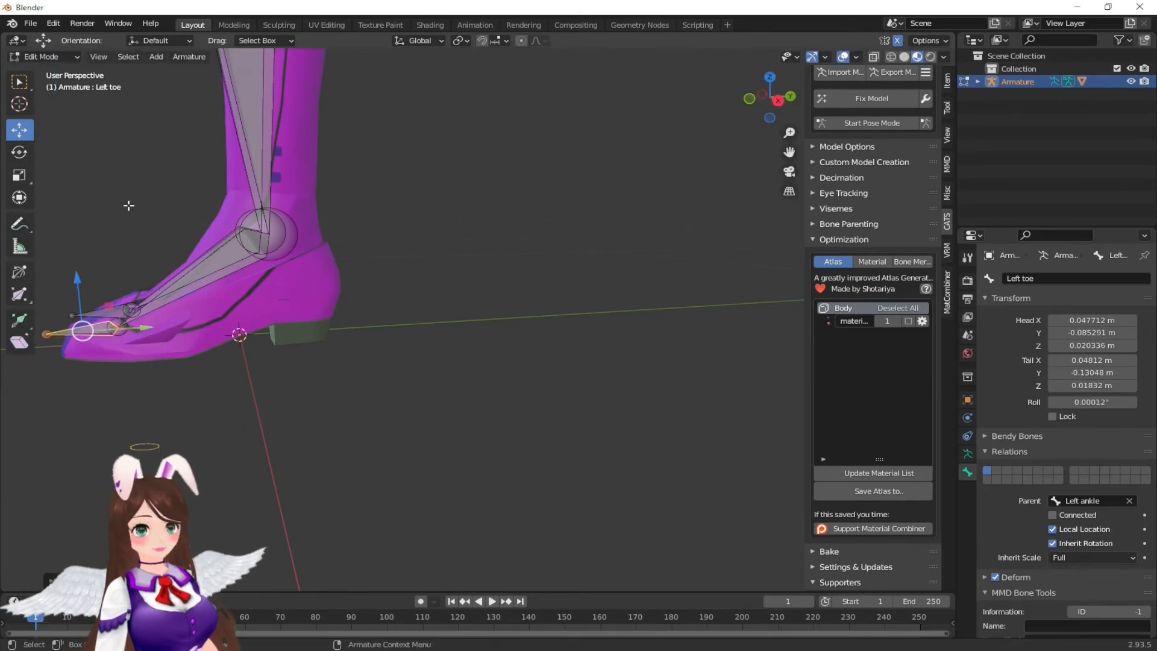
Step: Examine the adjusted ankle and toe bones of both feet, and the whole armature from the front
left_click_drag(790, 151, 958, 168)
middle_click_drag(338, 311, 343, 315)
scroll(343, 315, "up", 6)
scroll(375, 318, "down", 3)
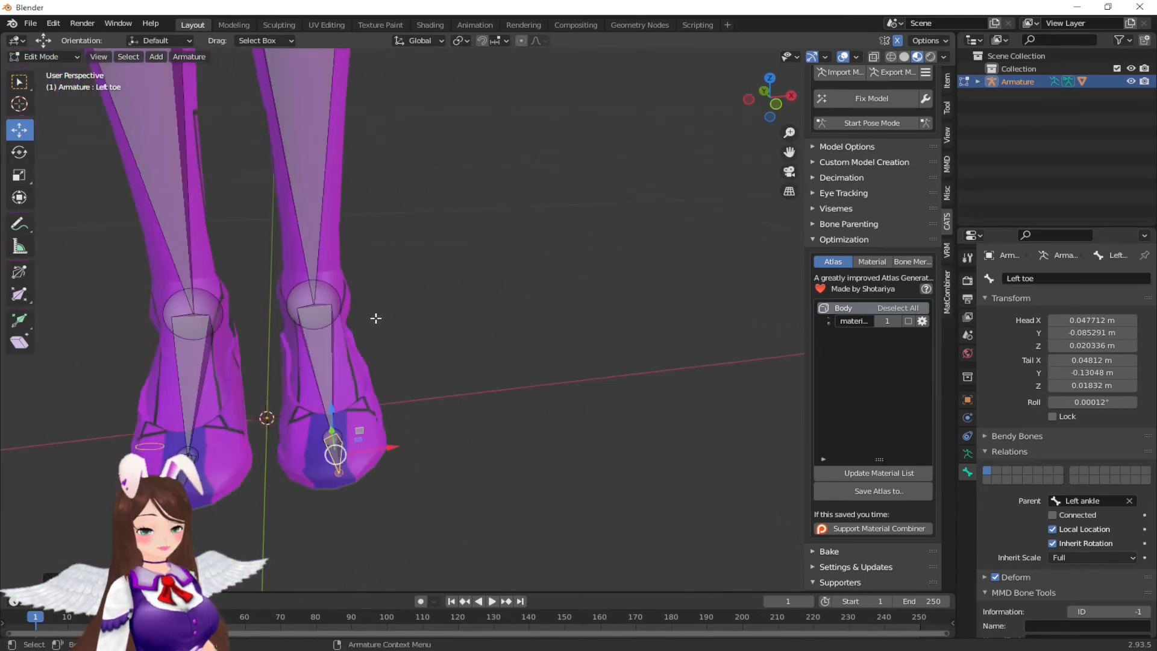
scroll(361, 307, "down", 2)
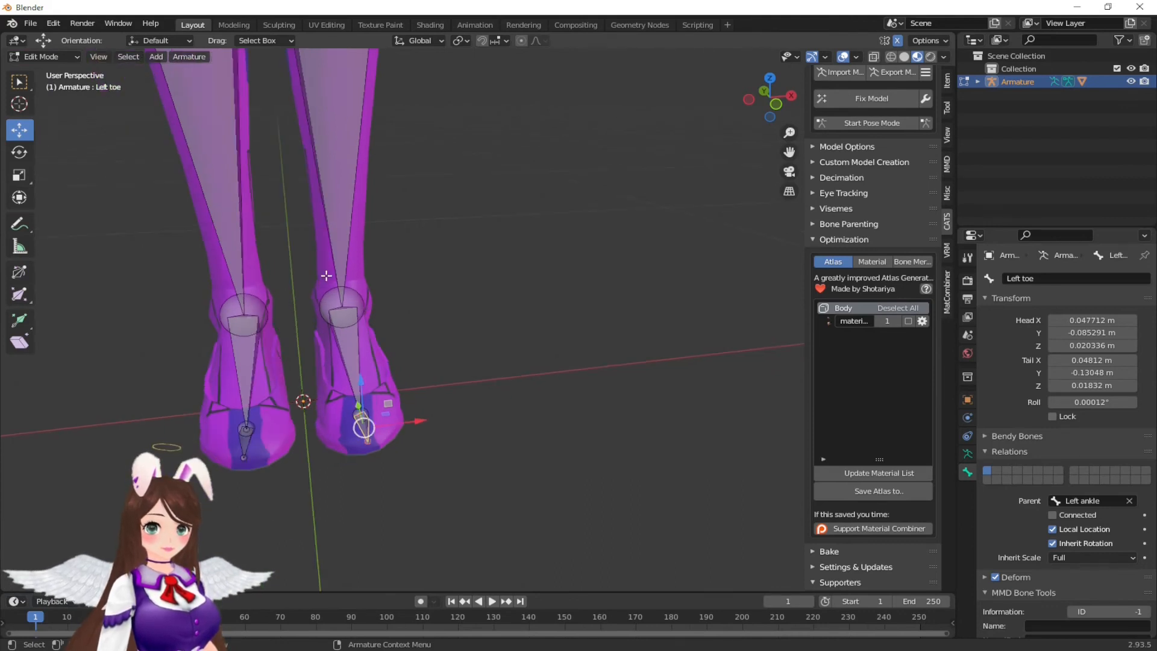
scroll(464, 316, "down", 1)
middle_click_drag(471, 342, 483, 322)
scroll(479, 324, "down", 2)
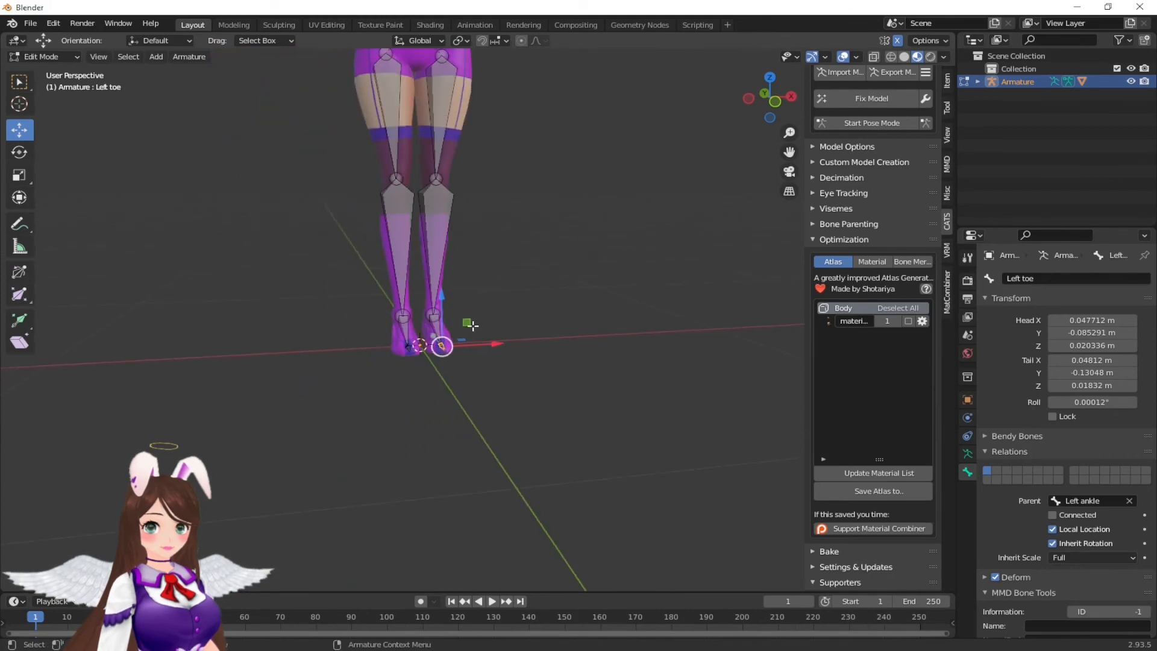
middle_click_drag(521, 197, 514, 215)
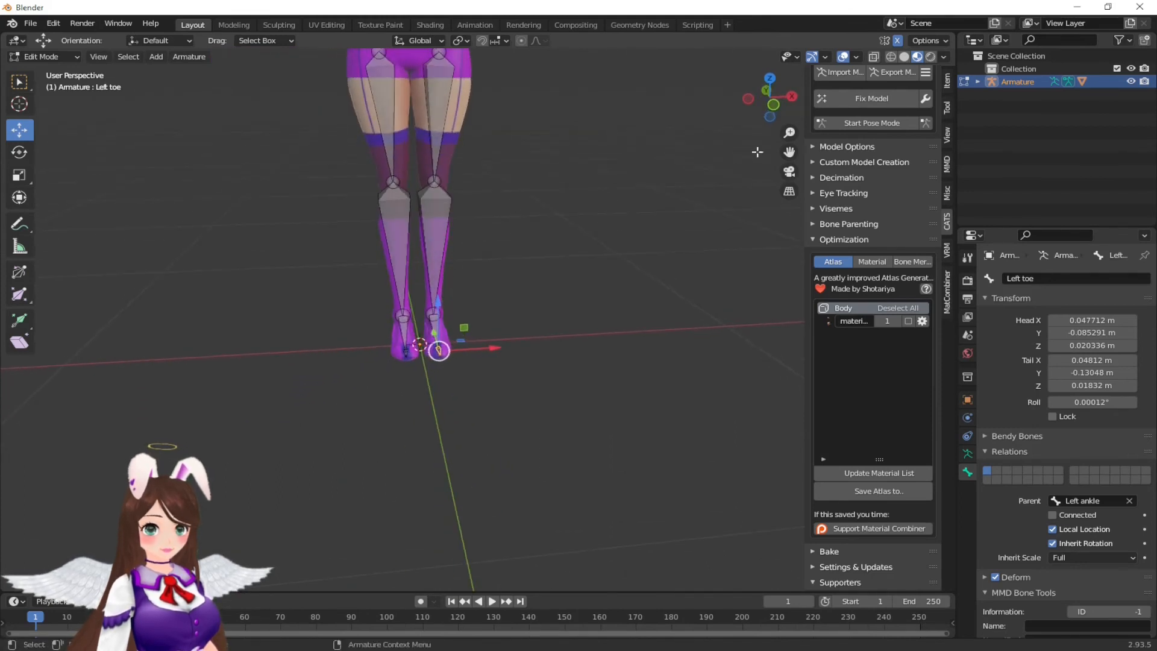
left_click_drag(789, 152, 749, 319)
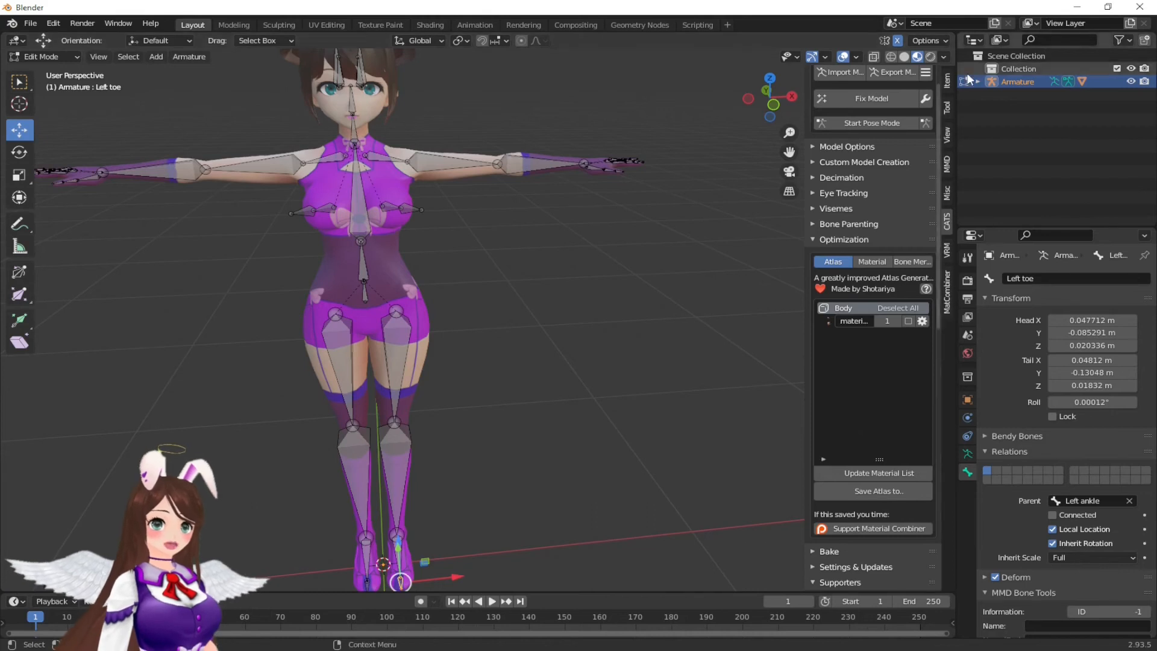
Step: Export the armature and model as an FBX file named poly through CATS, with the path mode set to Copy
left_click(1011, 83)
left_click(831, 239)
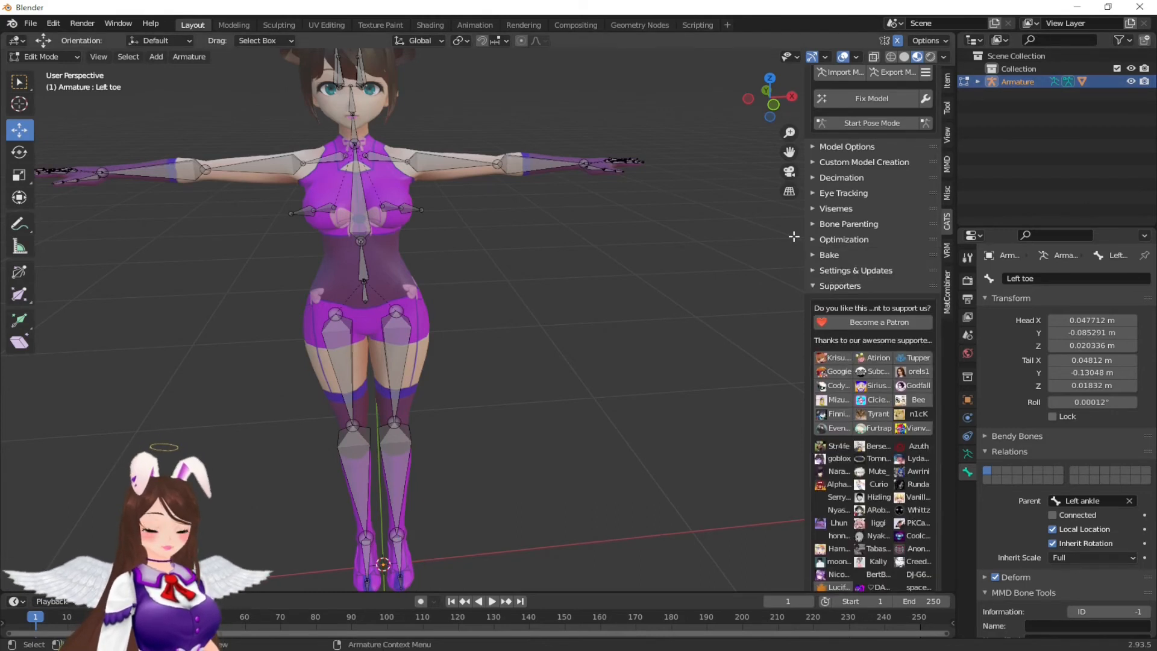
left_click(894, 74)
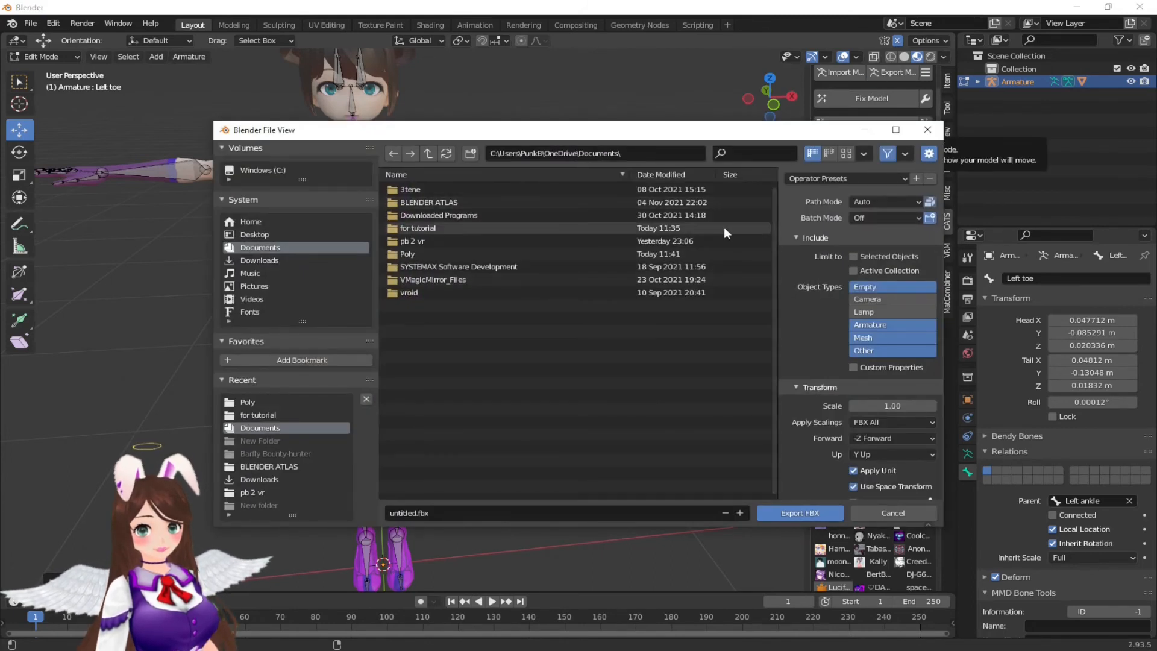
left_click(872, 201)
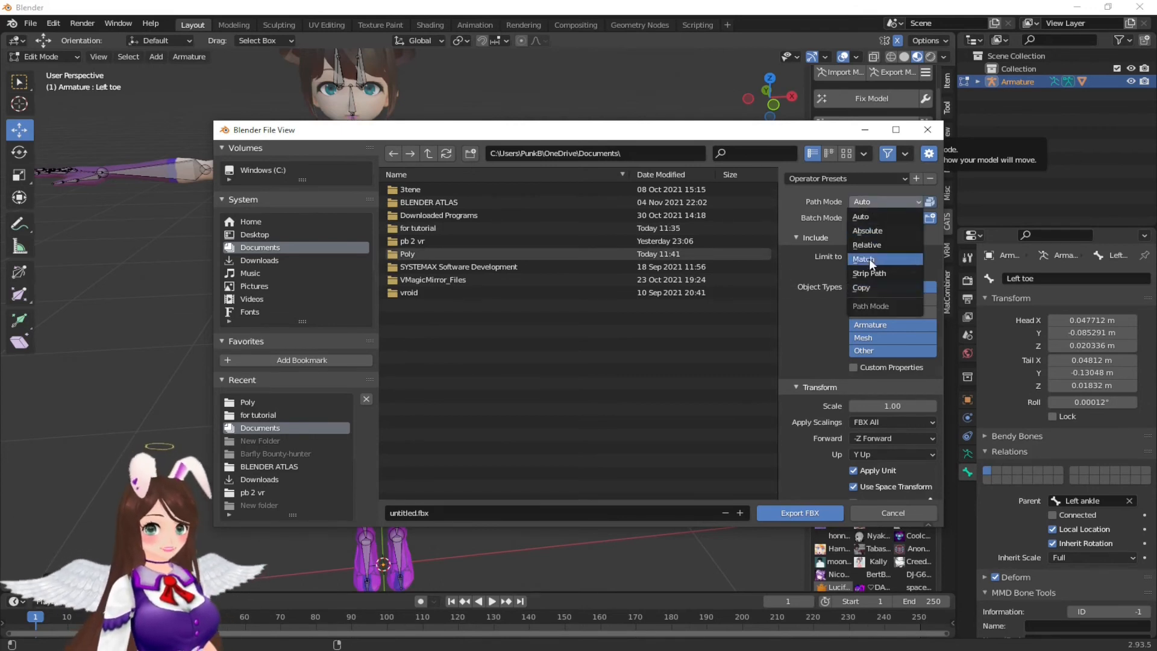
left_click(883, 287)
left_click(470, 511)
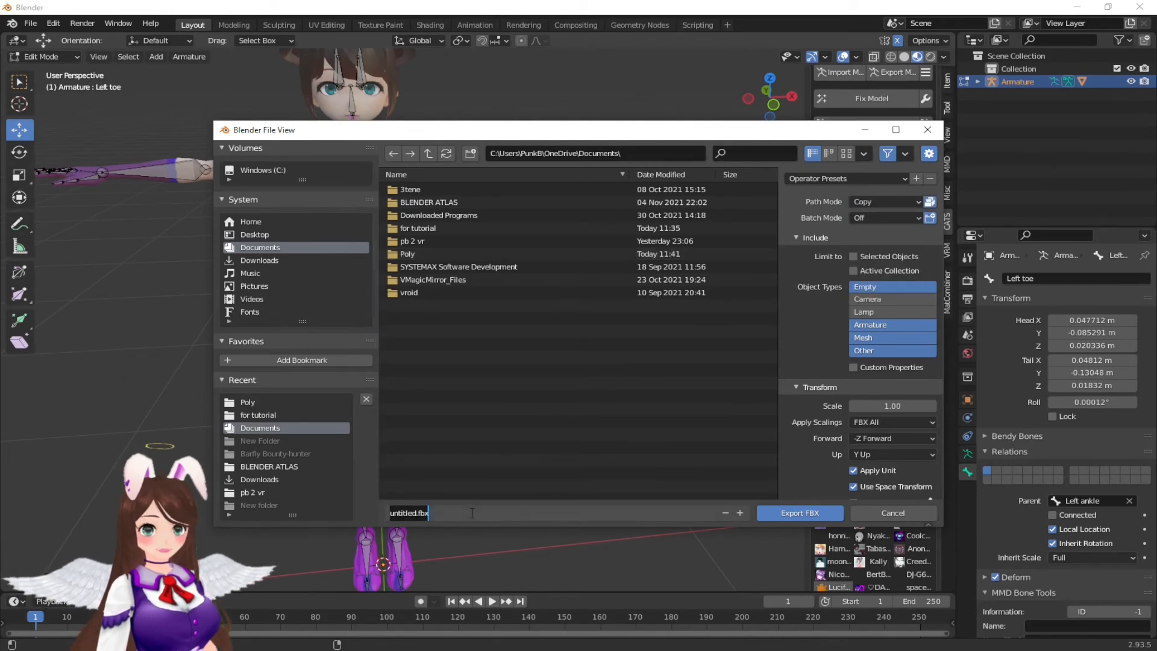
type("poly")
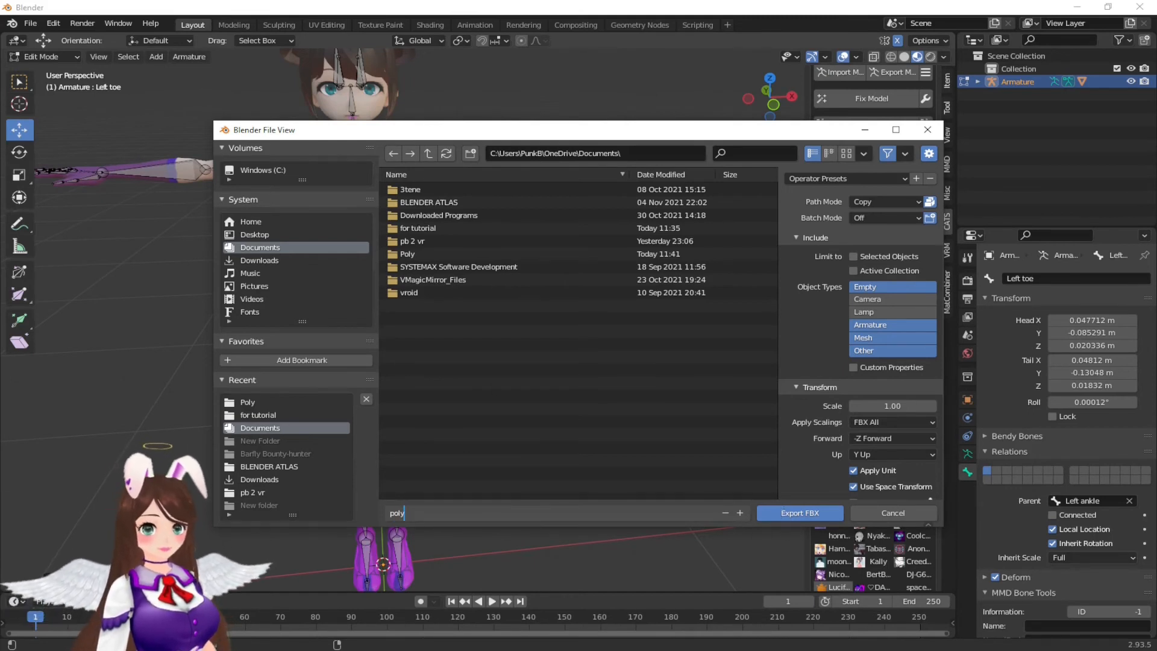
key("Return")
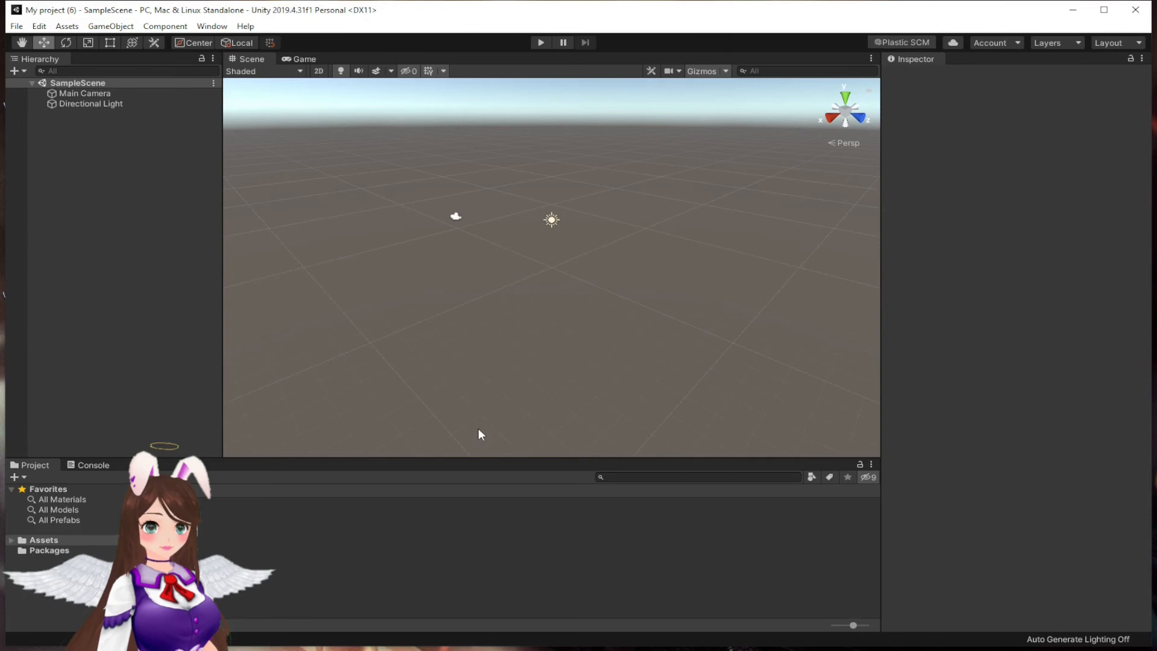
Step: Switch to File Explorer and import the whole VRCSDK3-AVATAR-2021.09.30.16.19_Public (1) package from Downloads into the Unity project
key("alt+Tab")
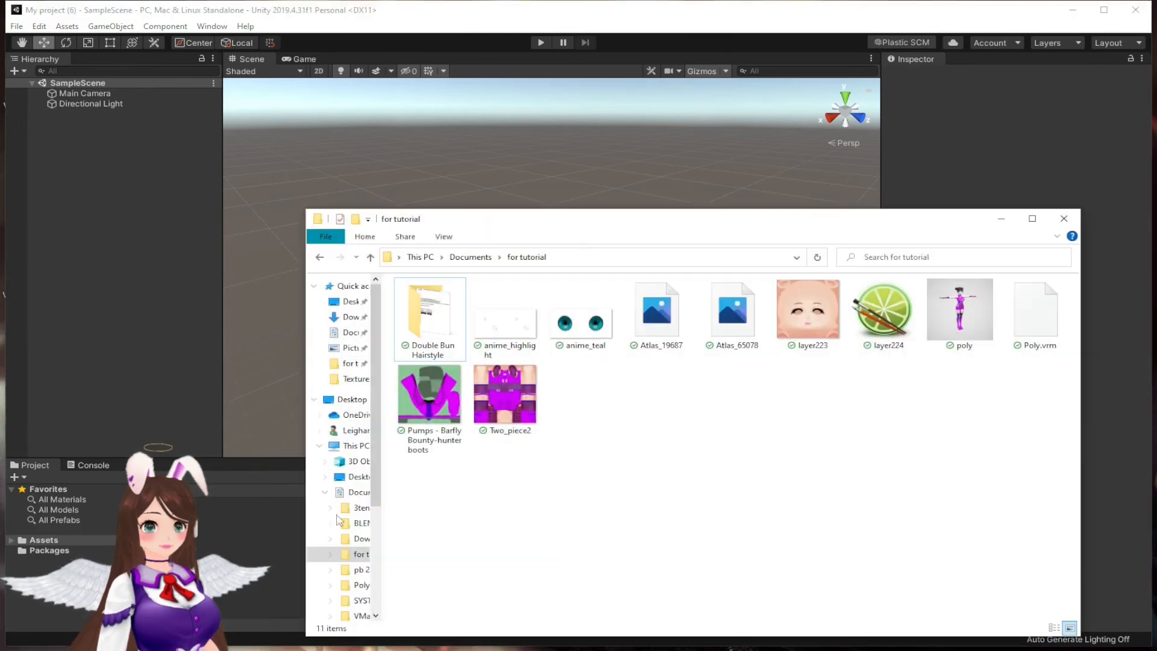
left_click(349, 281)
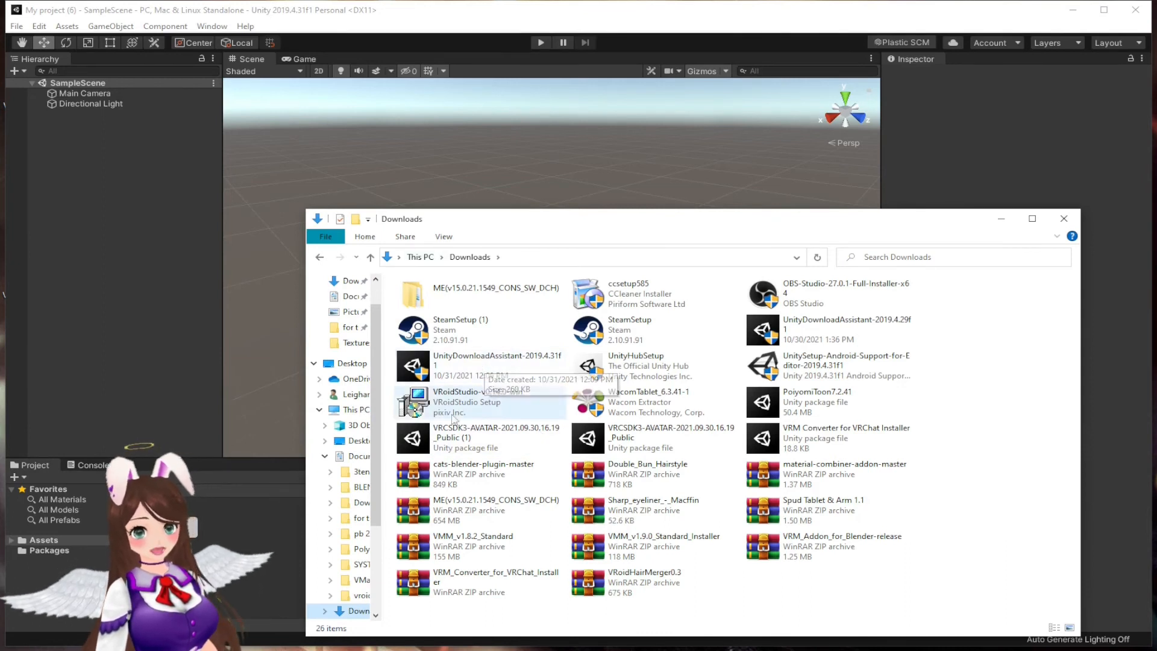
left_click(476, 437)
left_click_drag(245, 544, 247, 545)
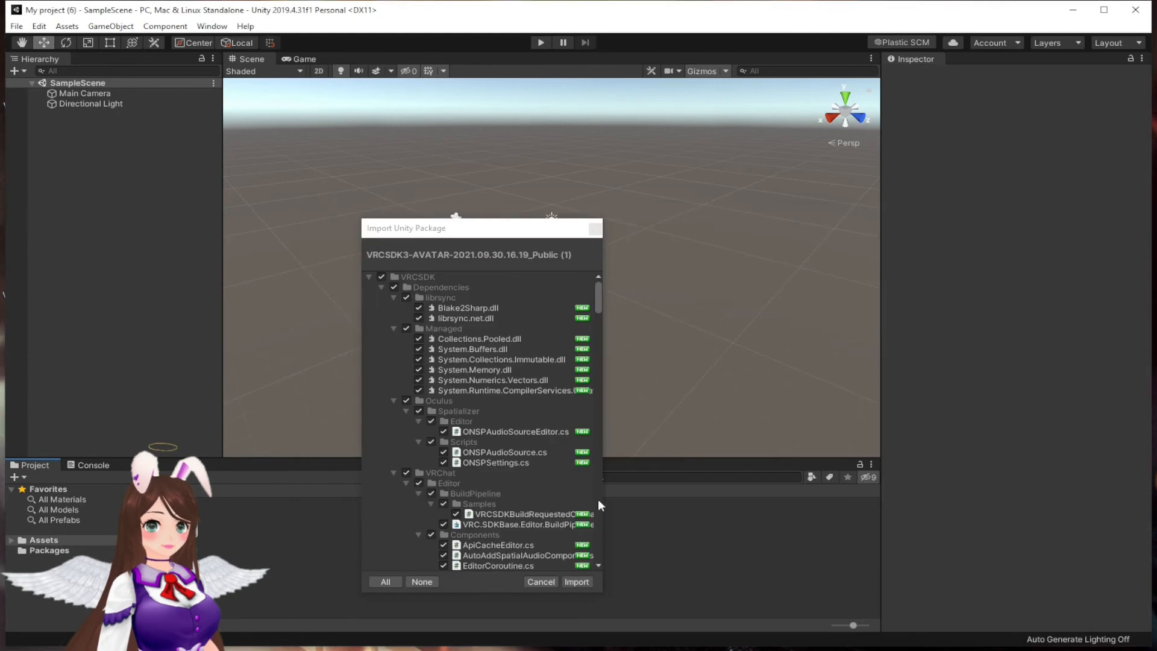
left_click(577, 581)
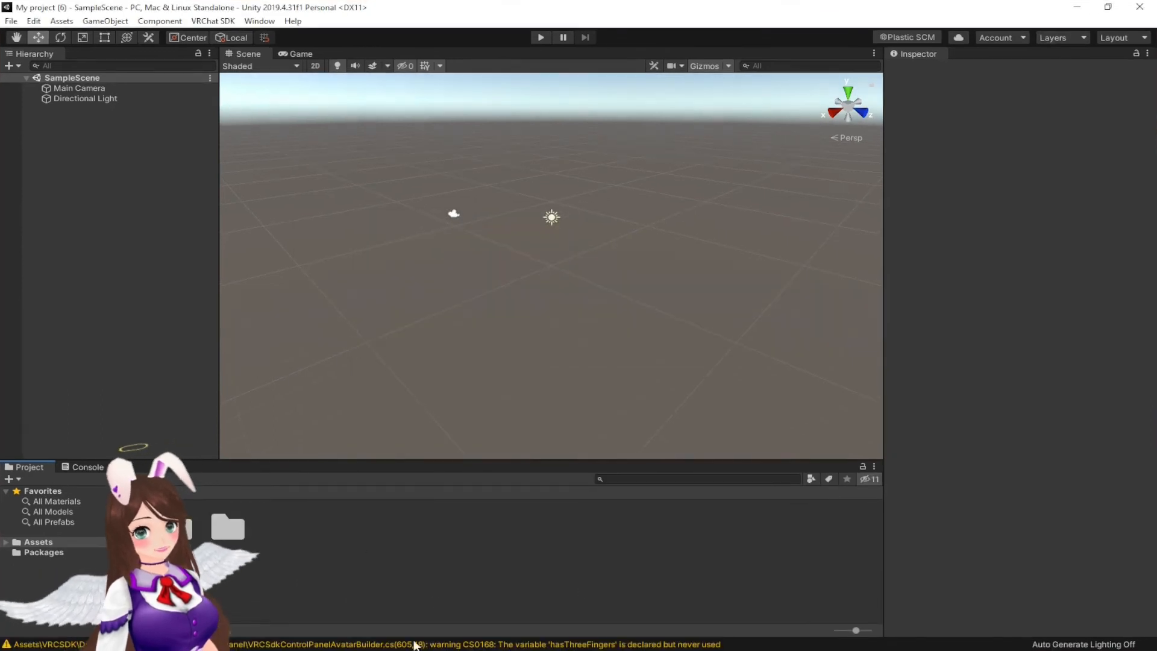
Step: Import the poly model from the "for tutorial" folder into the Unity project's assets and place it in SampleScene
key("alt+Tab")
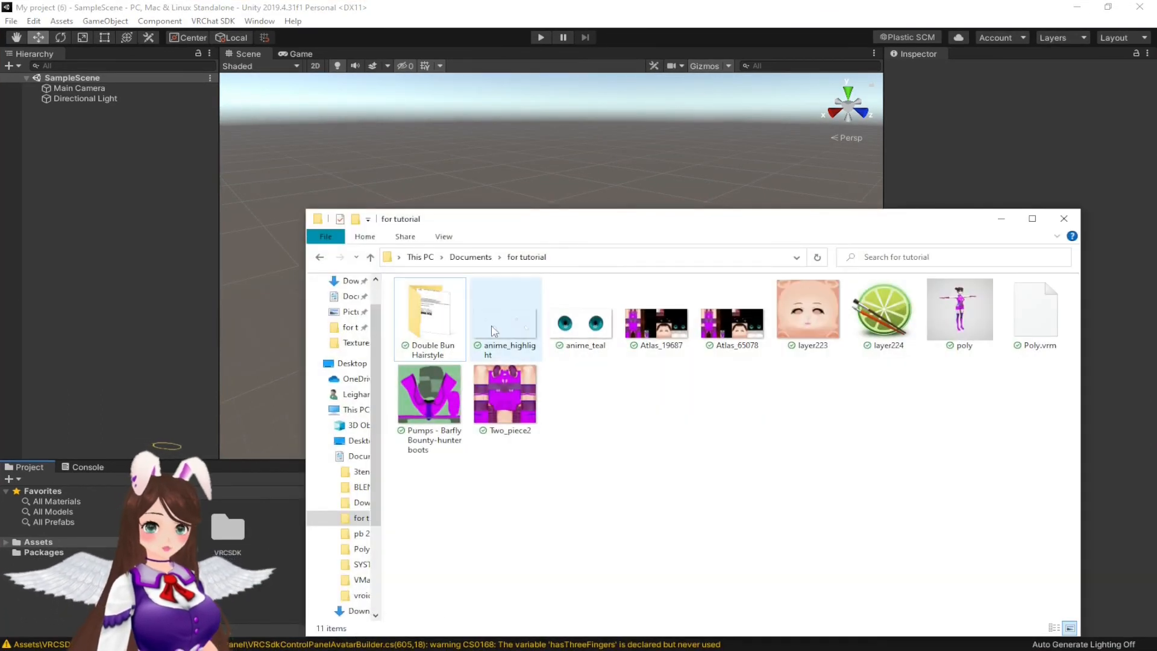
left_click_drag(959, 310, 268, 559)
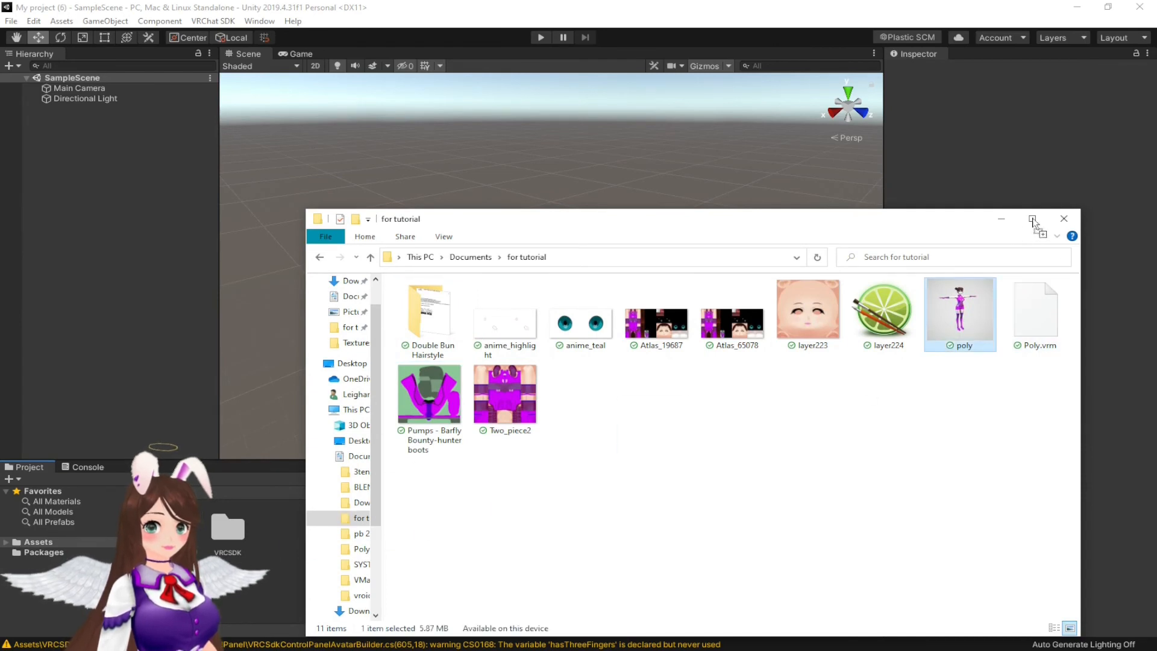
left_click(1001, 218)
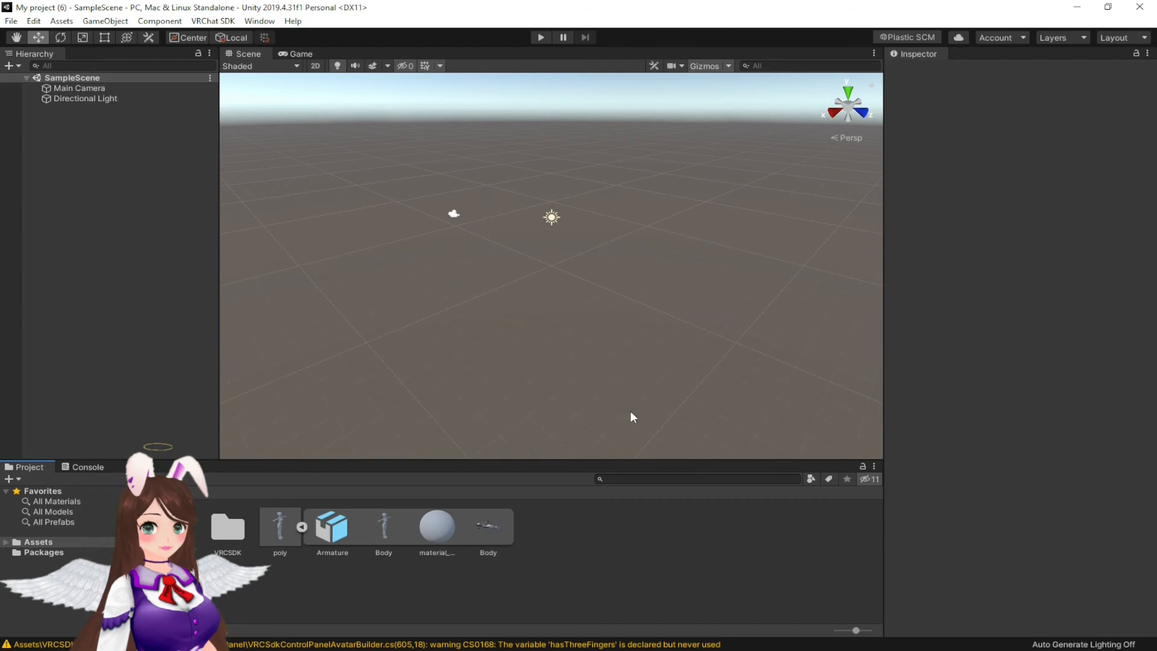
left_click_drag(279, 526, 139, 315)
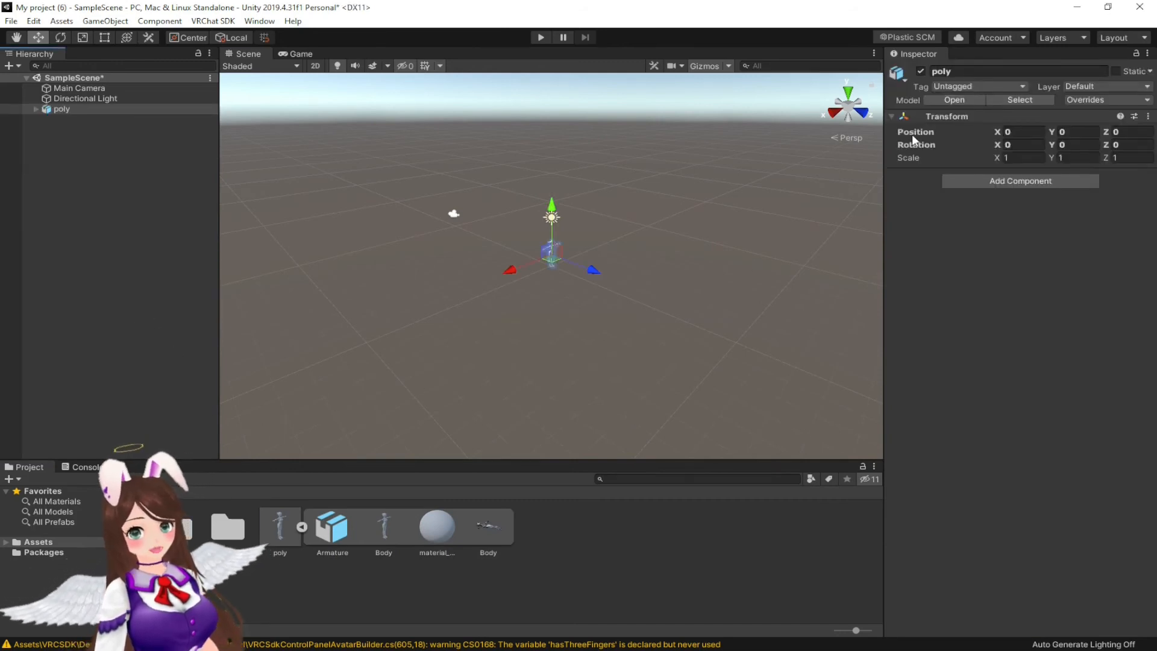
Step: Set the poly model's rig animation type to Humanoid and apply the import settings
left_click(281, 526)
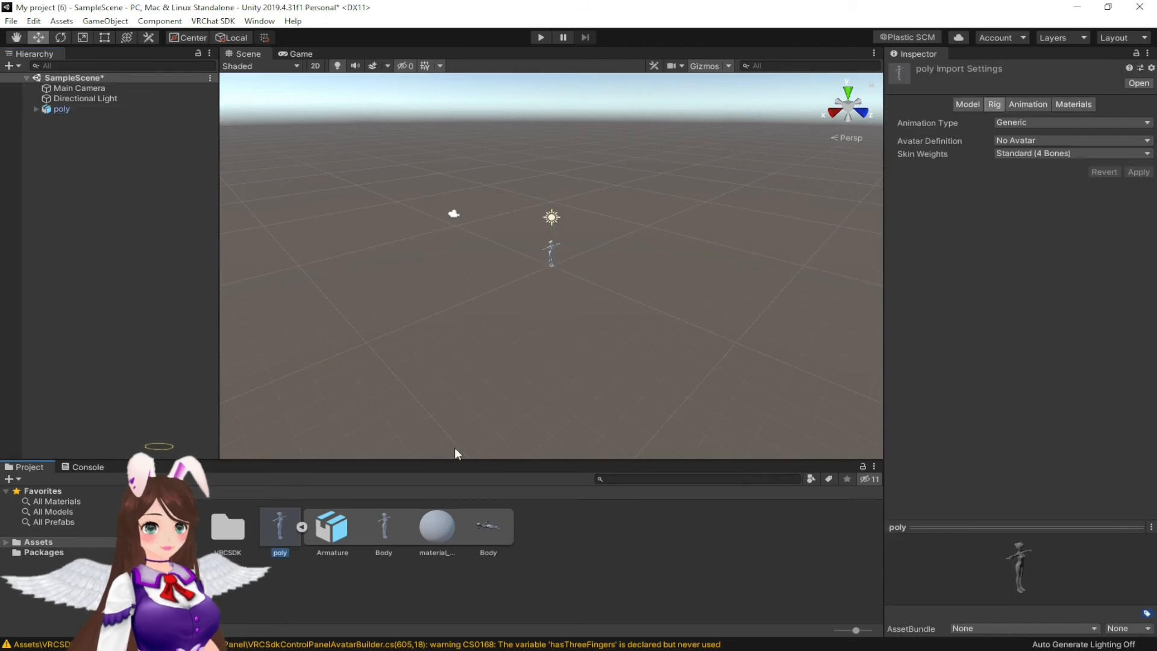
left_click(1054, 123)
left_click(1047, 178)
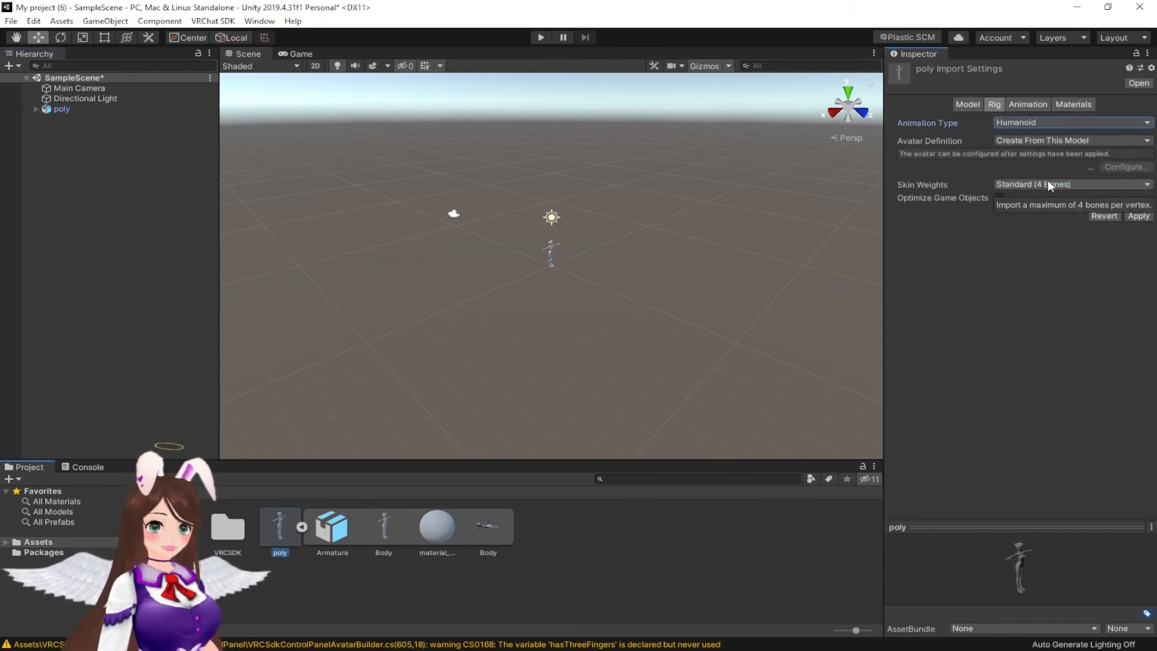
left_click(1138, 217)
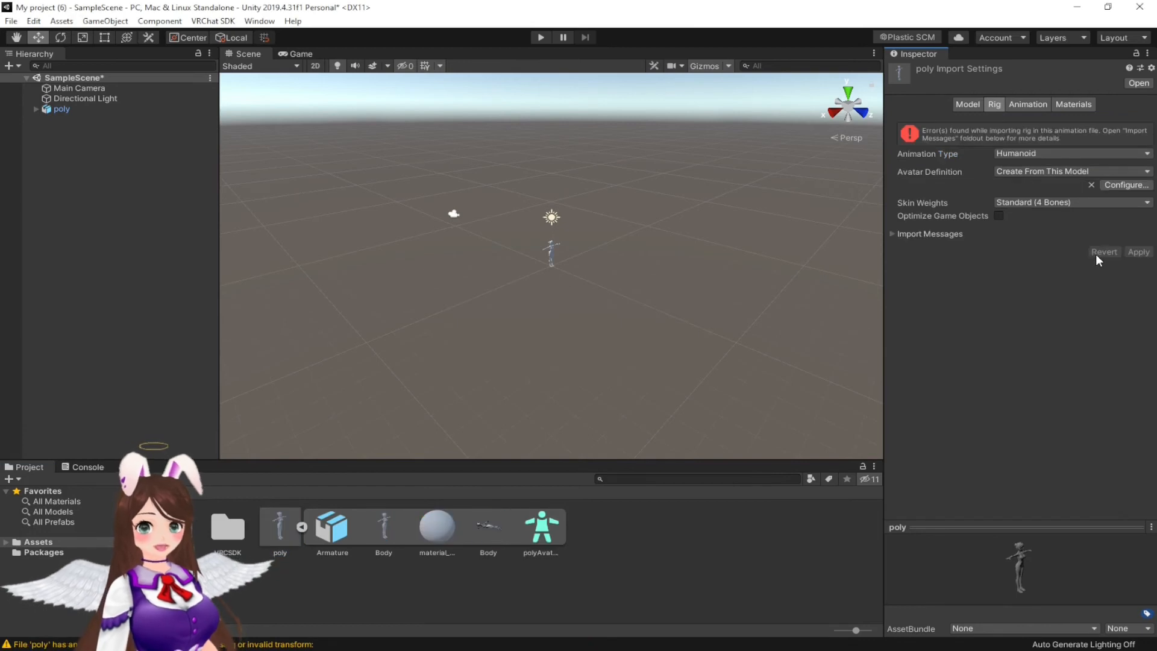
Step: Save the scene, configure poly's avatar by clearing the Jaw bone from the head mapping, and apply the changes
left_click(1128, 185)
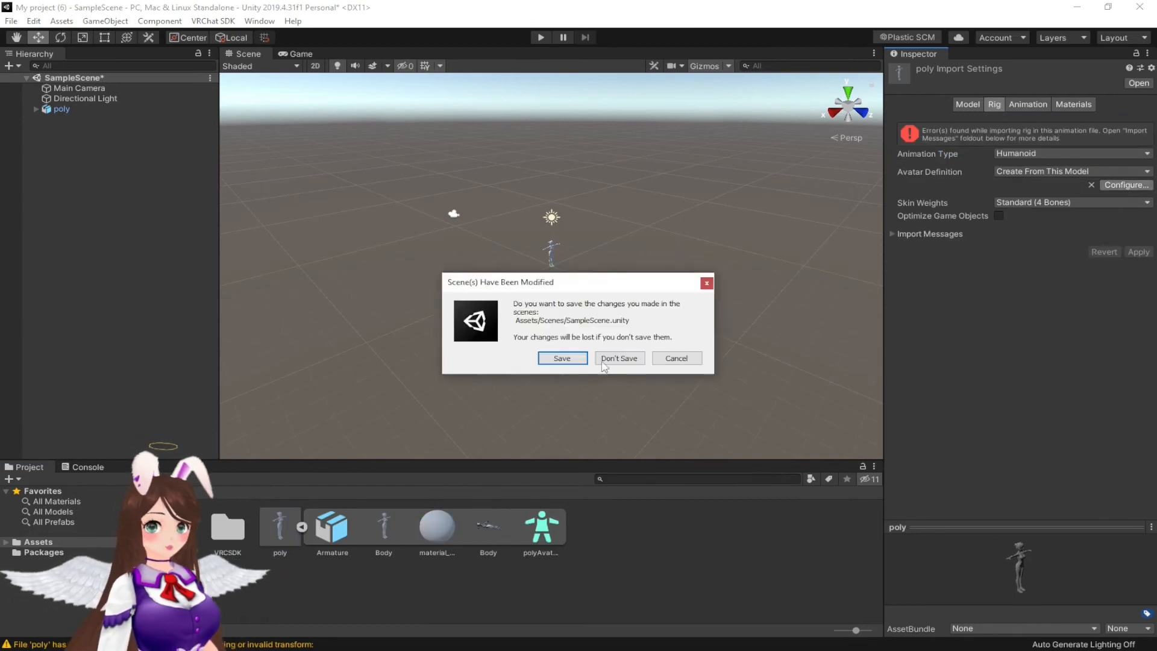
left_click(569, 357)
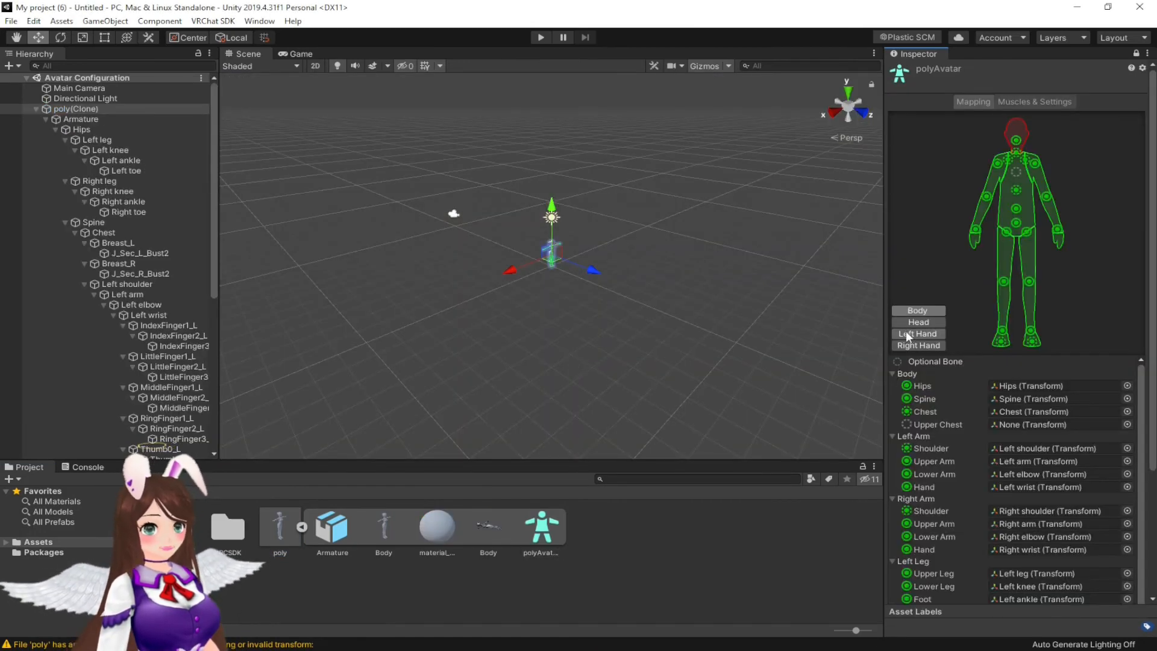
left_click(913, 323)
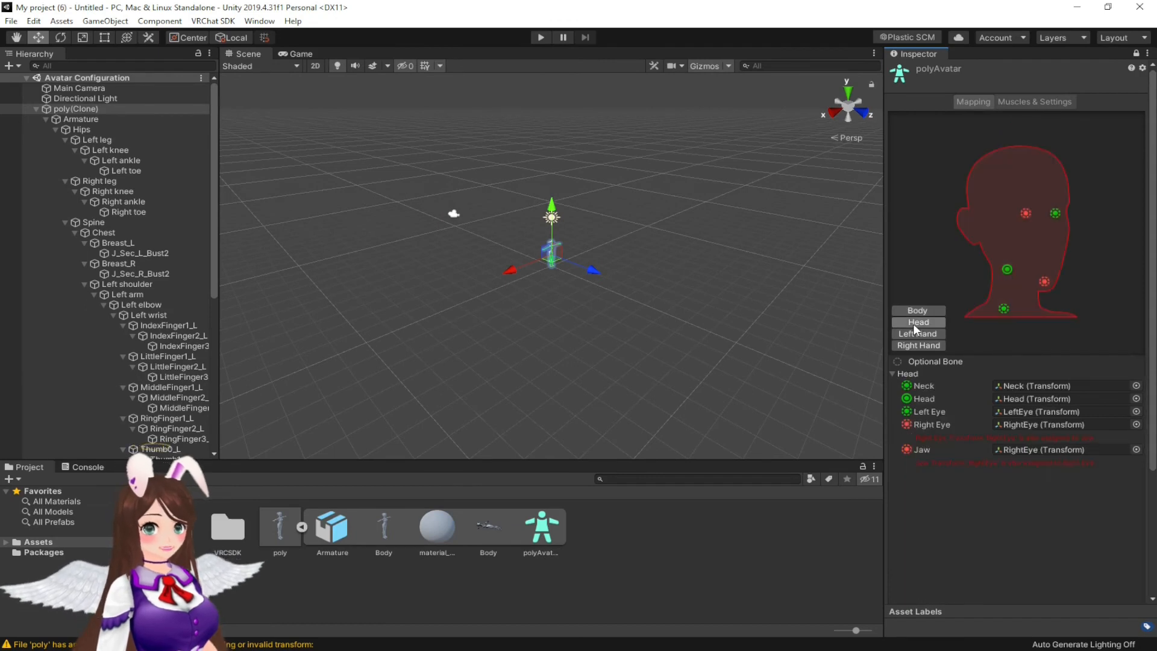
left_click(1104, 453)
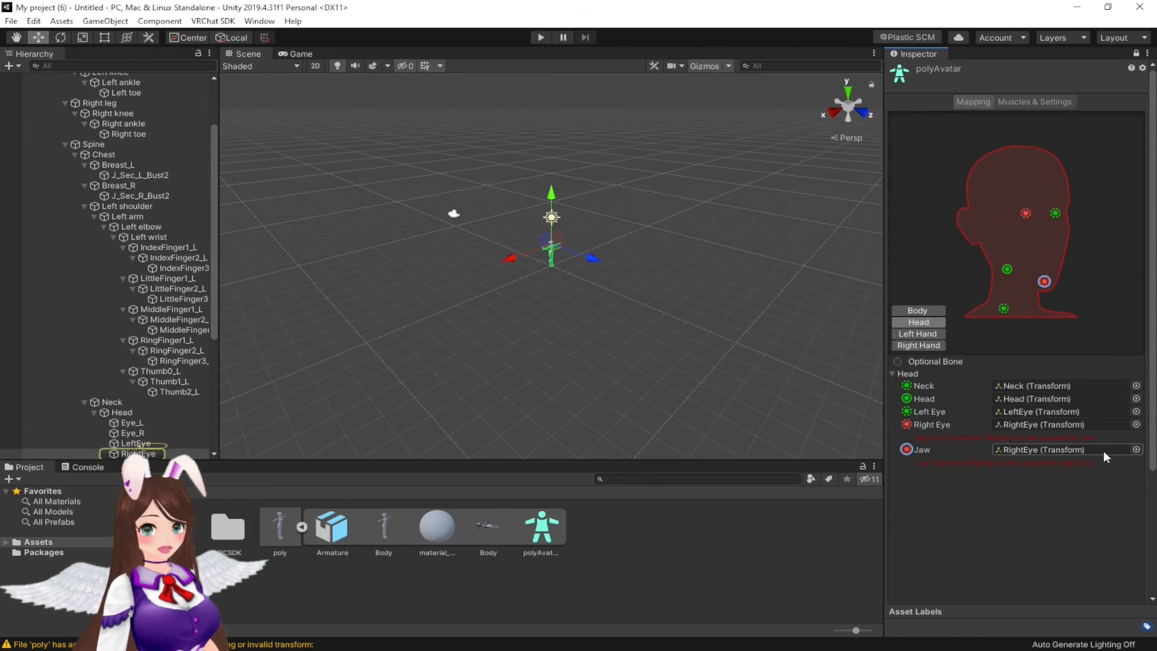
key("Delete")
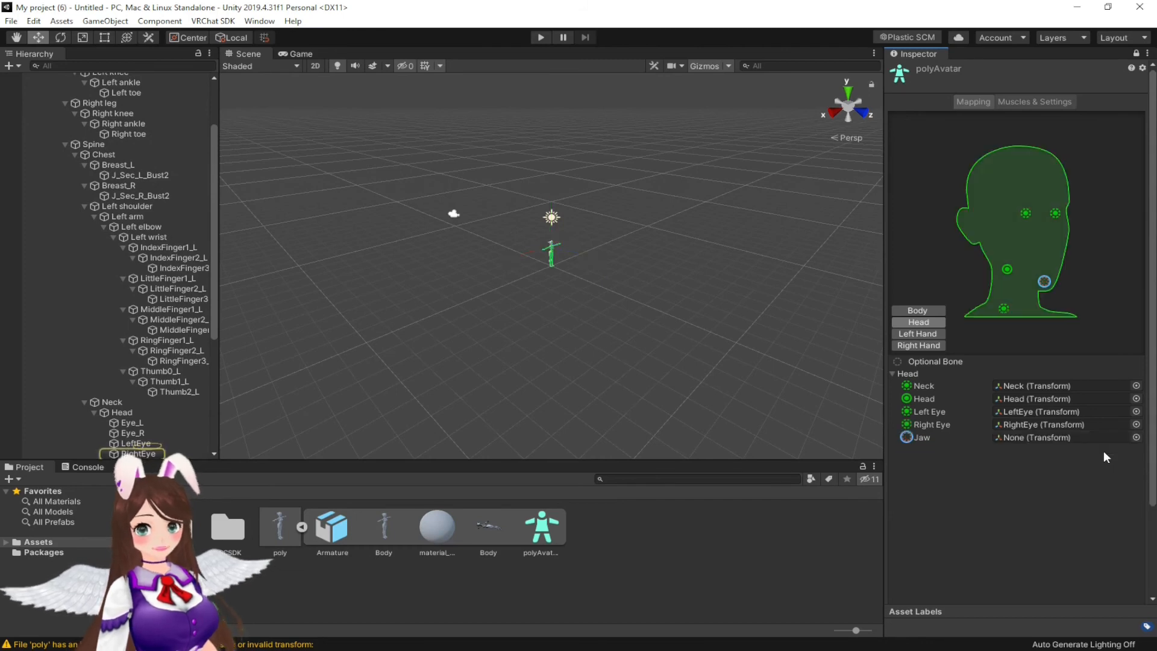
scroll(1024, 422, "down", 3)
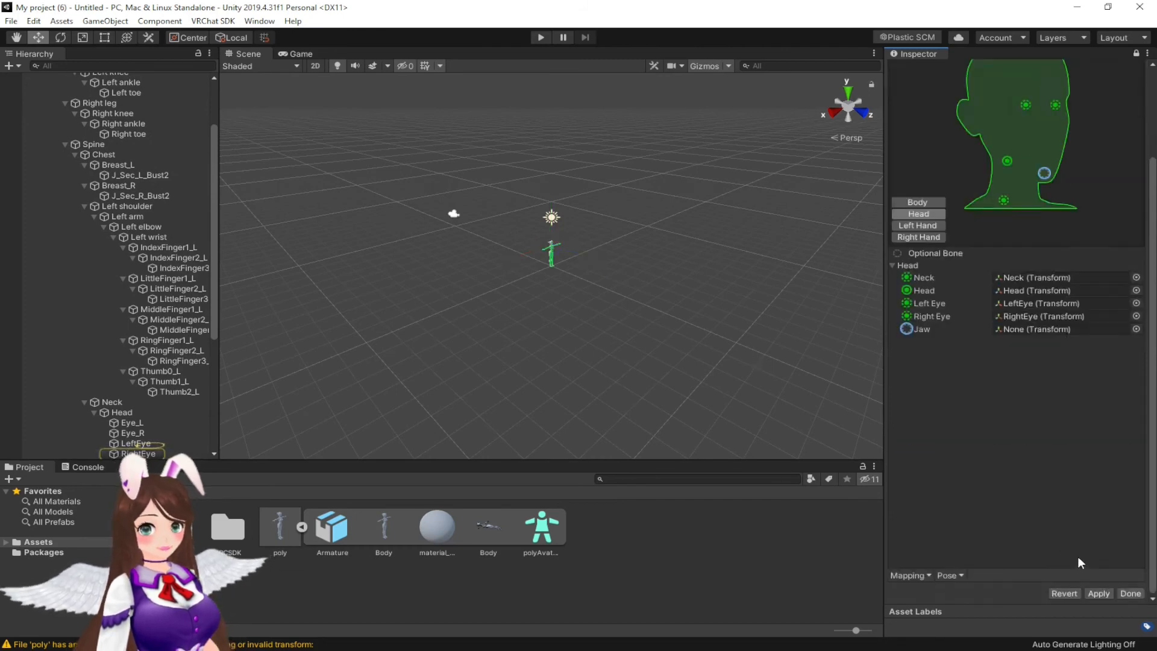
left_click(1131, 594)
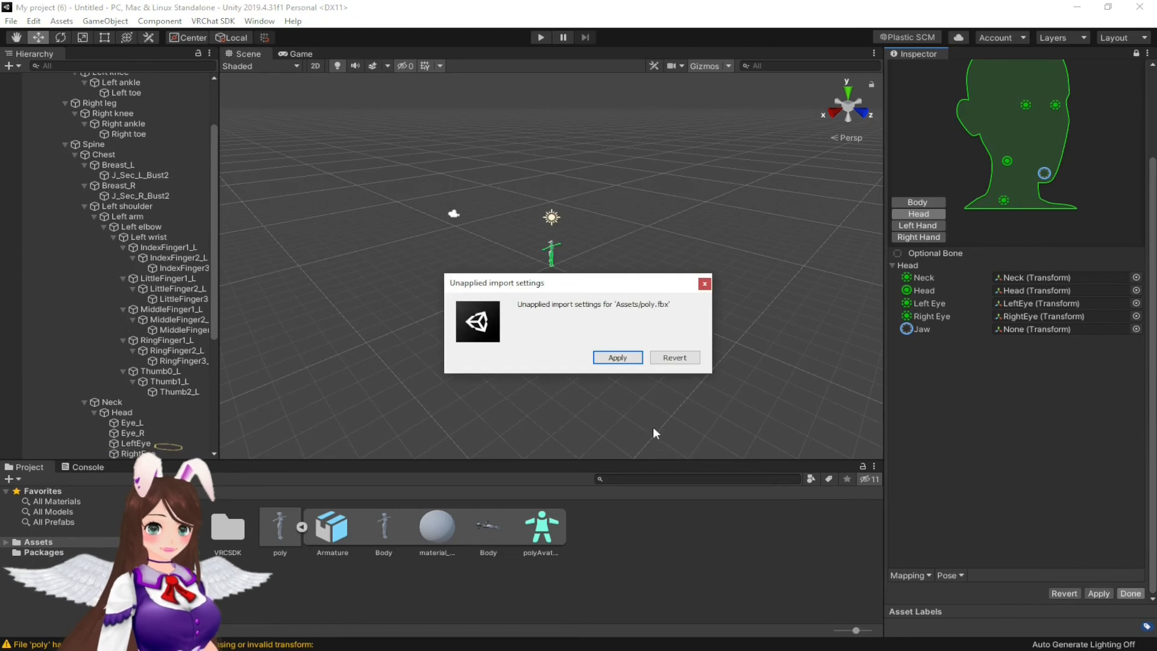
left_click(617, 358)
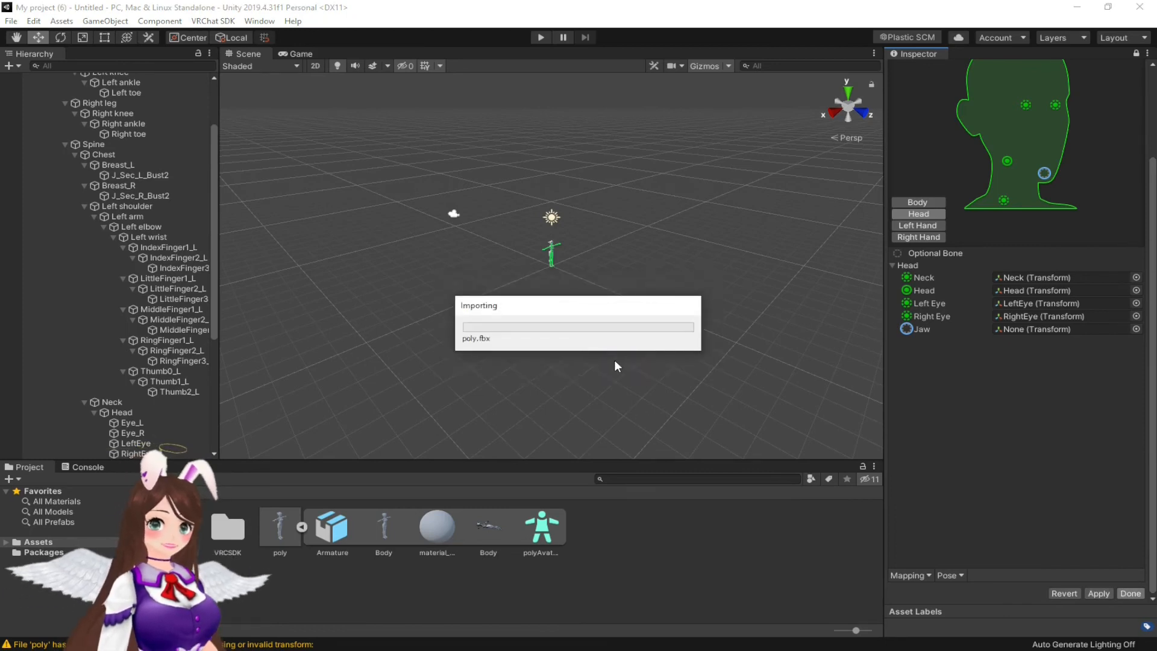
Step: Extract the poly model's embedded textures and materials into the project's assets
scroll(555, 279, "up", 5)
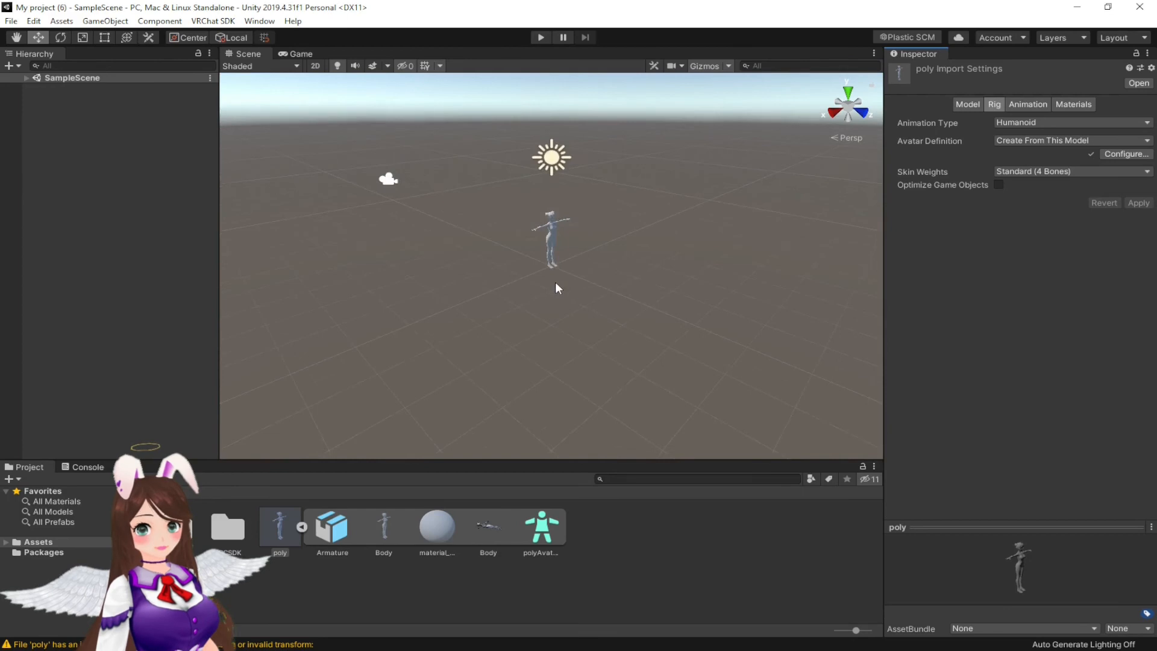
left_click(1073, 105)
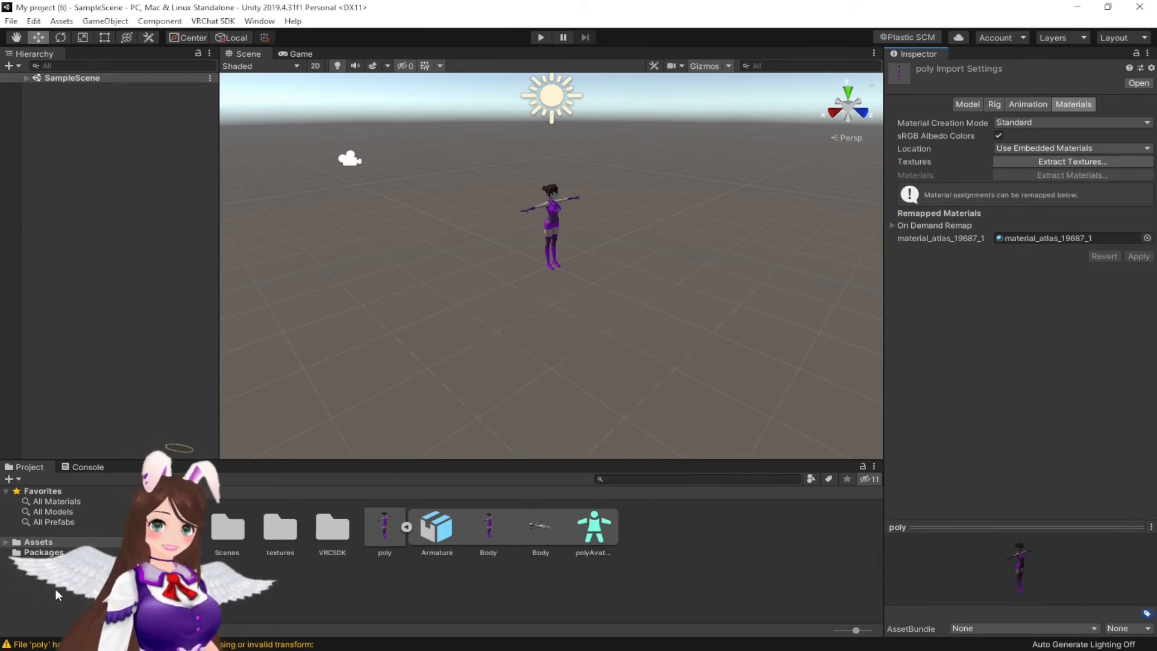
Step: Enable Alpha Is Transparency for the Atlas_19687 texture in the textures folder and apply it
left_click(279, 528)
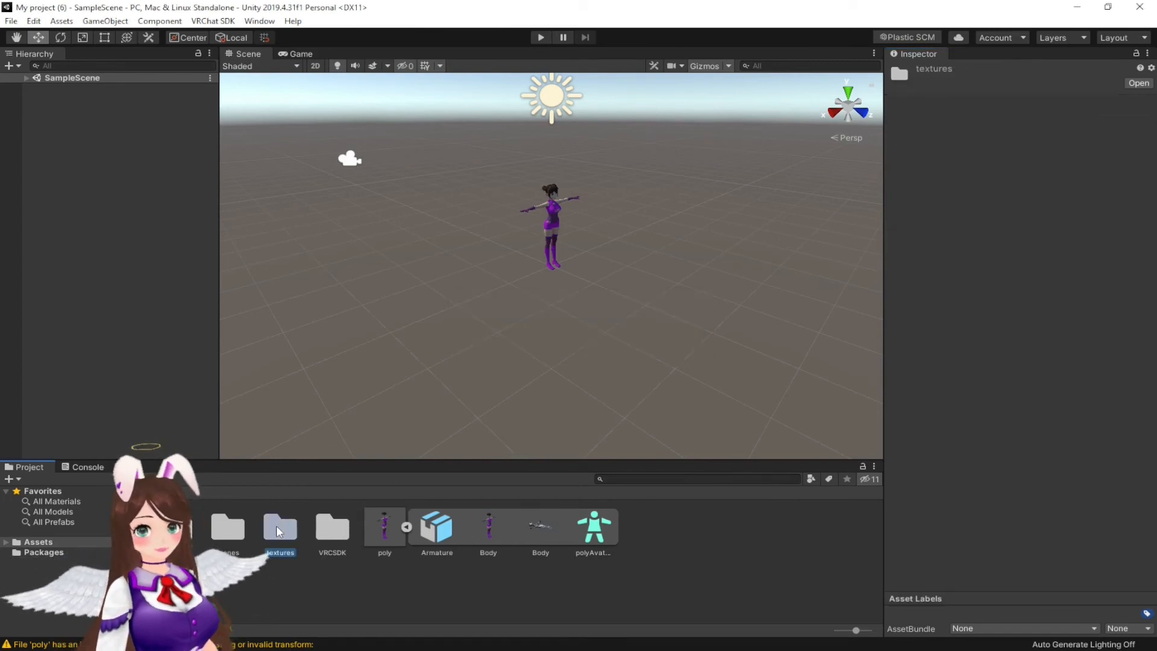
double_click(276, 531)
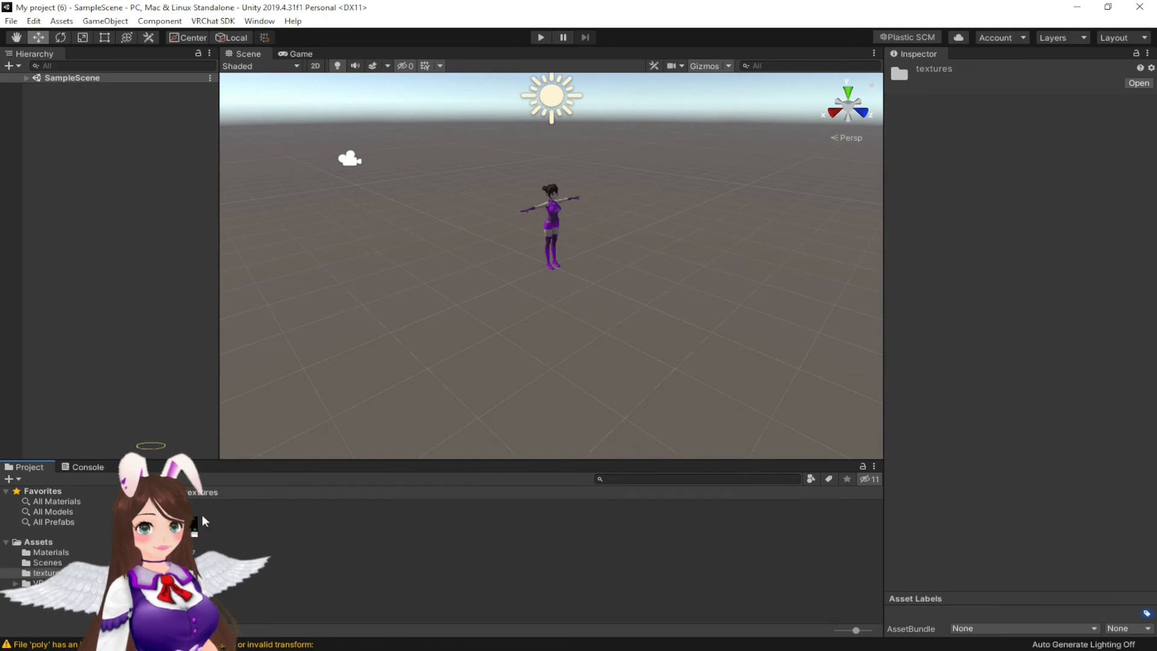
left_click(194, 525)
left_click(998, 164)
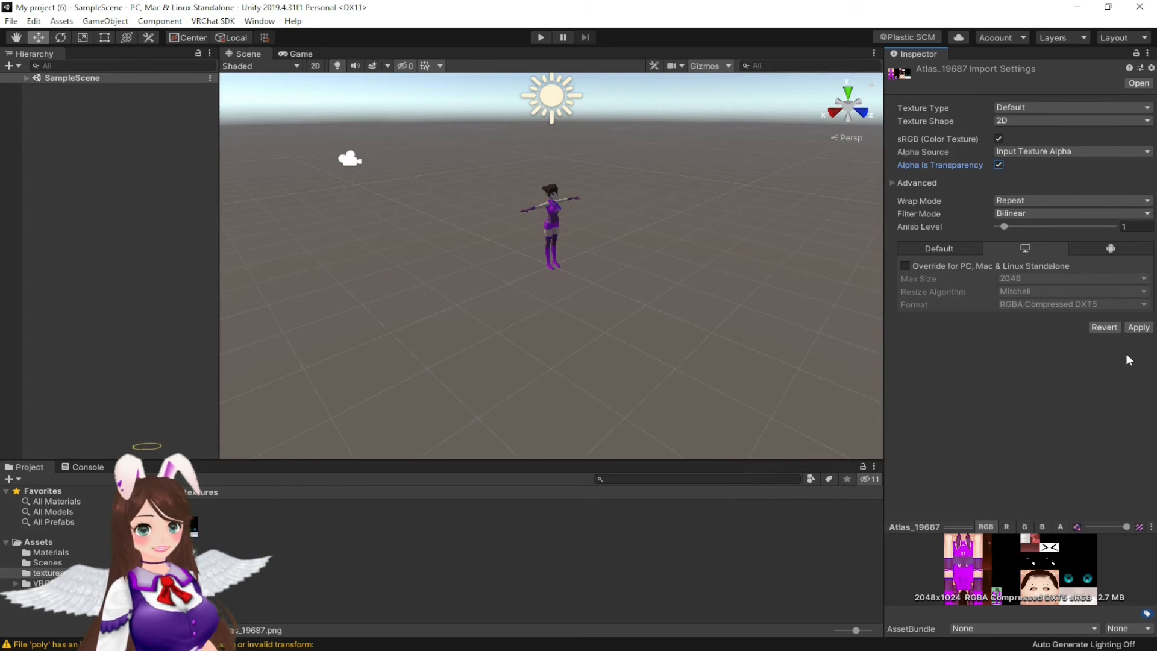
left_click(1139, 327)
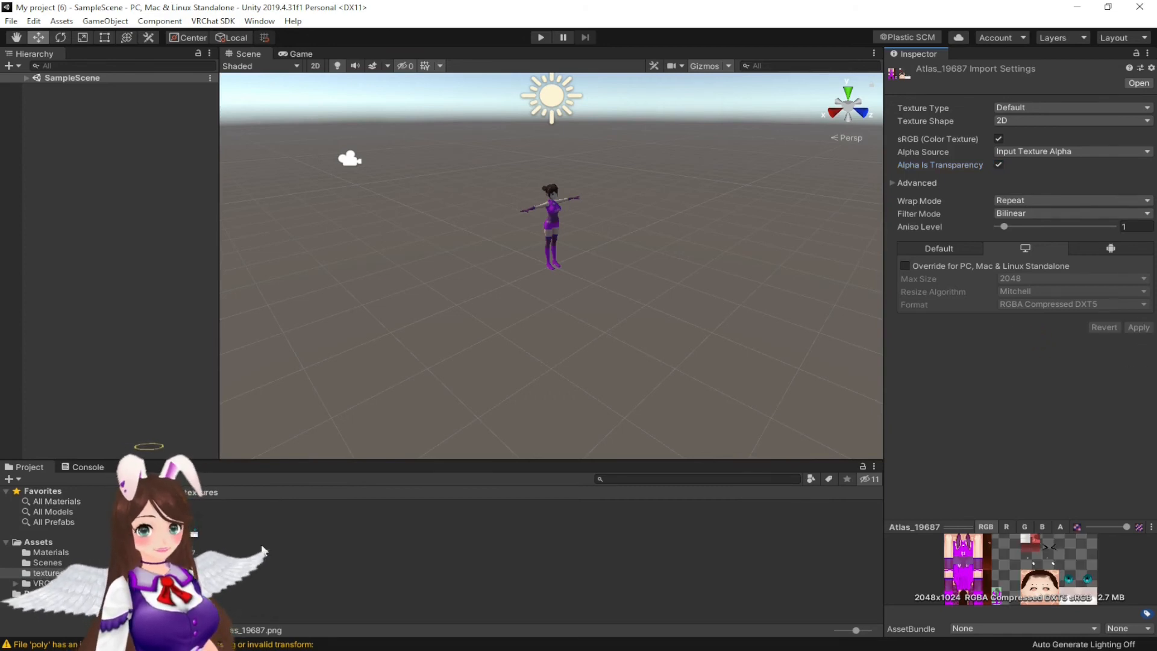
Step: Set the shader of material_atlas_19687_1 in the Materials folder to VRChat/Mobile/Toon Lit
left_click(51, 552)
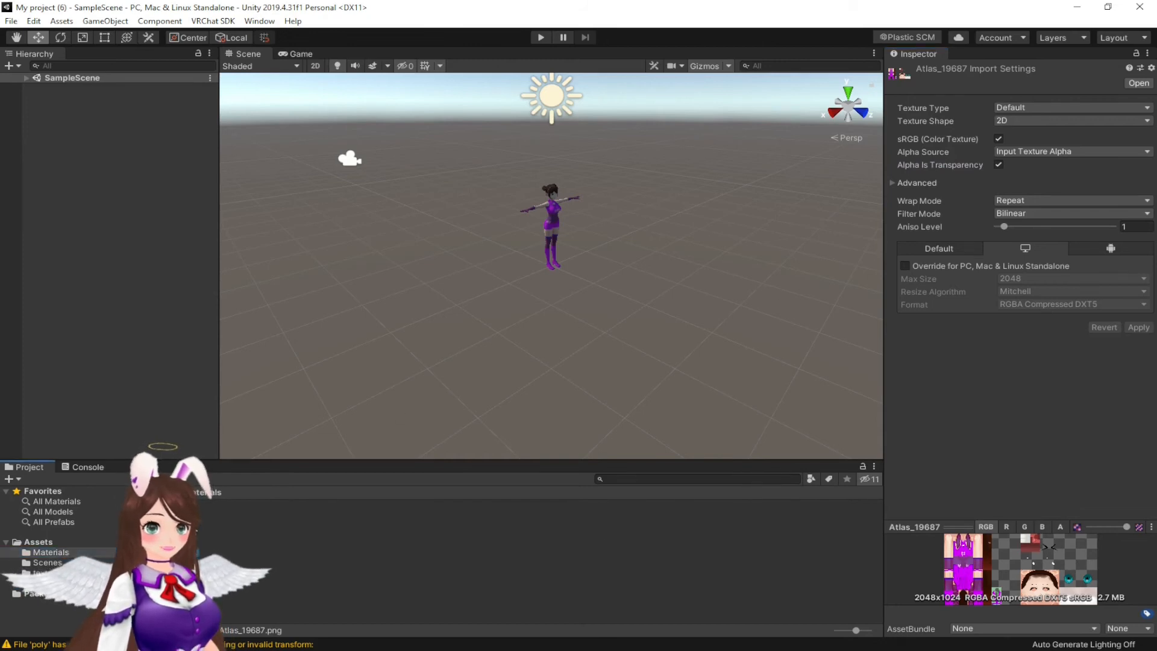
left_click(178, 530)
scroll(624, 199, "up", 5)
left_click_drag(624, 194, 571, 290, "alt")
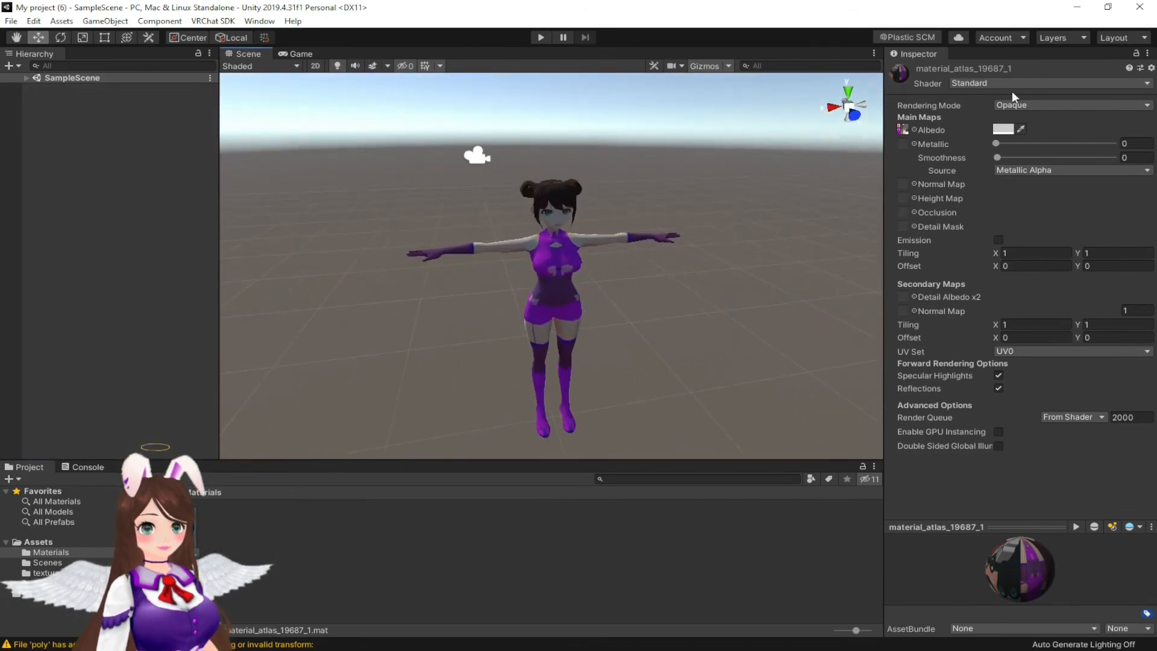
left_click(1010, 84)
left_click(1000, 125)
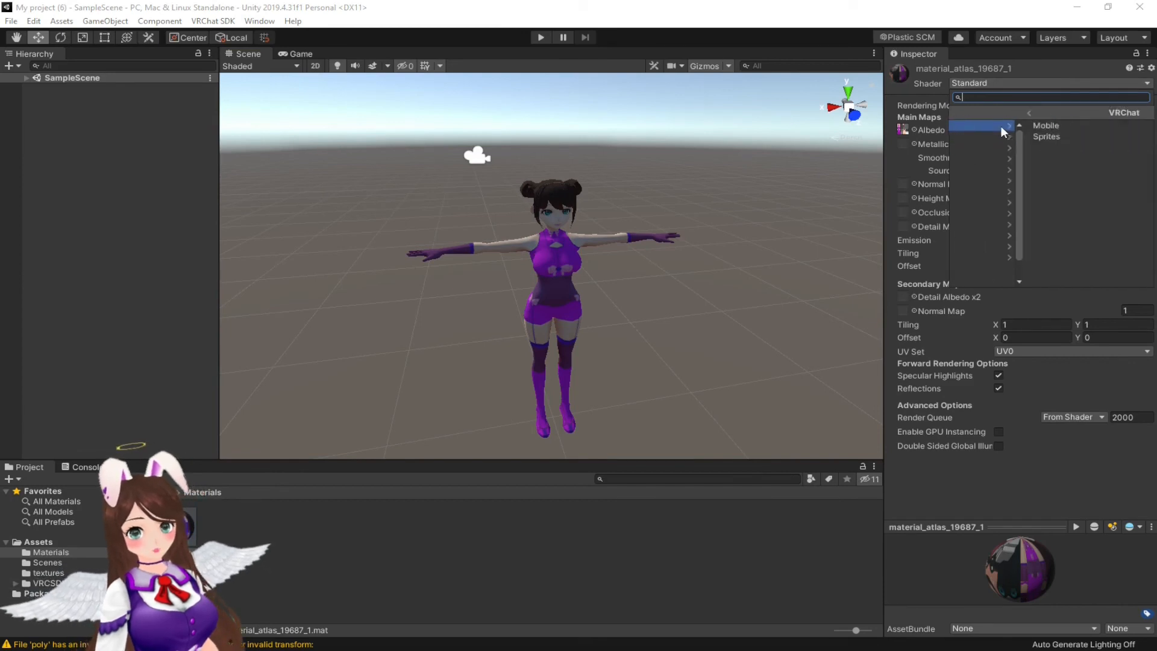
left_click(1011, 126)
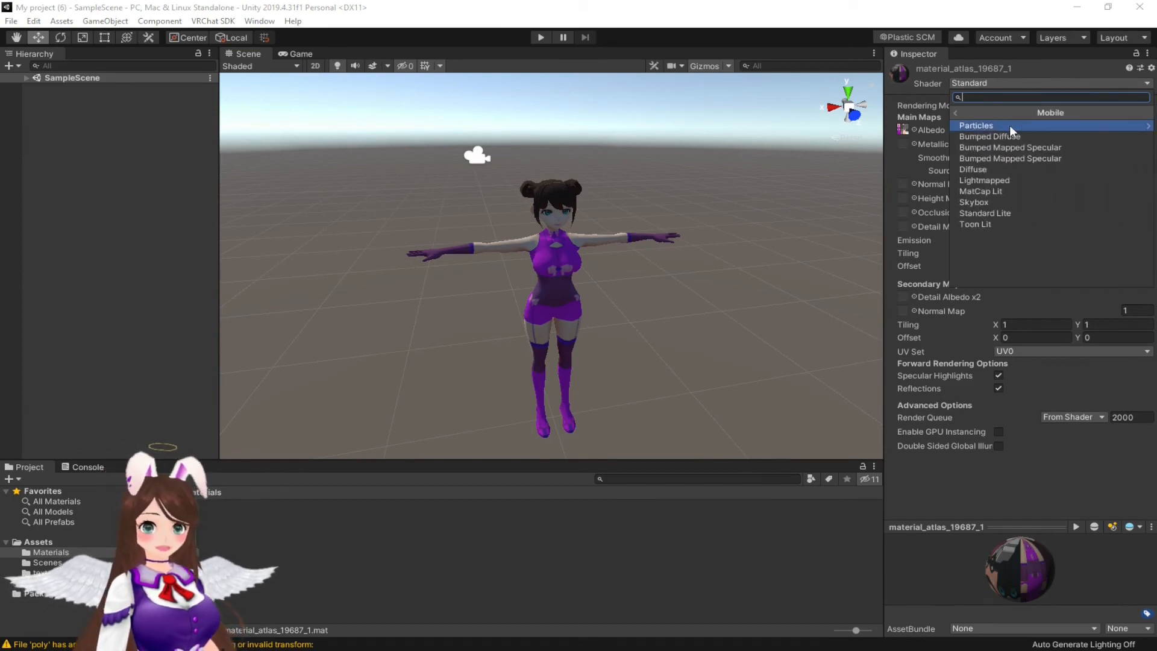
left_click(1008, 224)
left_click_drag(605, 261, 483, 262, "alt")
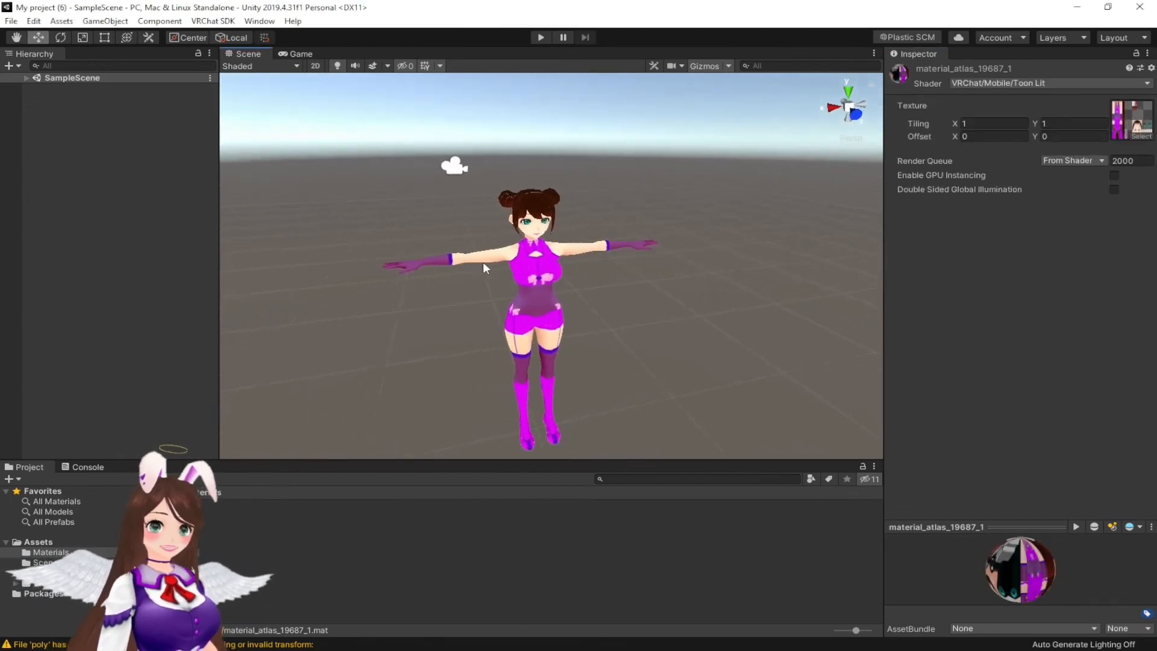
Step: Examine the Toon Lit shading on the avatar's face, hair and outfit from several angles and distances
scroll(490, 256, "up", 5)
scroll(519, 241, "down", 3)
scroll(522, 244, "up", 3)
left_click_drag(523, 247, 621, 286, "alt")
scroll(524, 254, "down", 4)
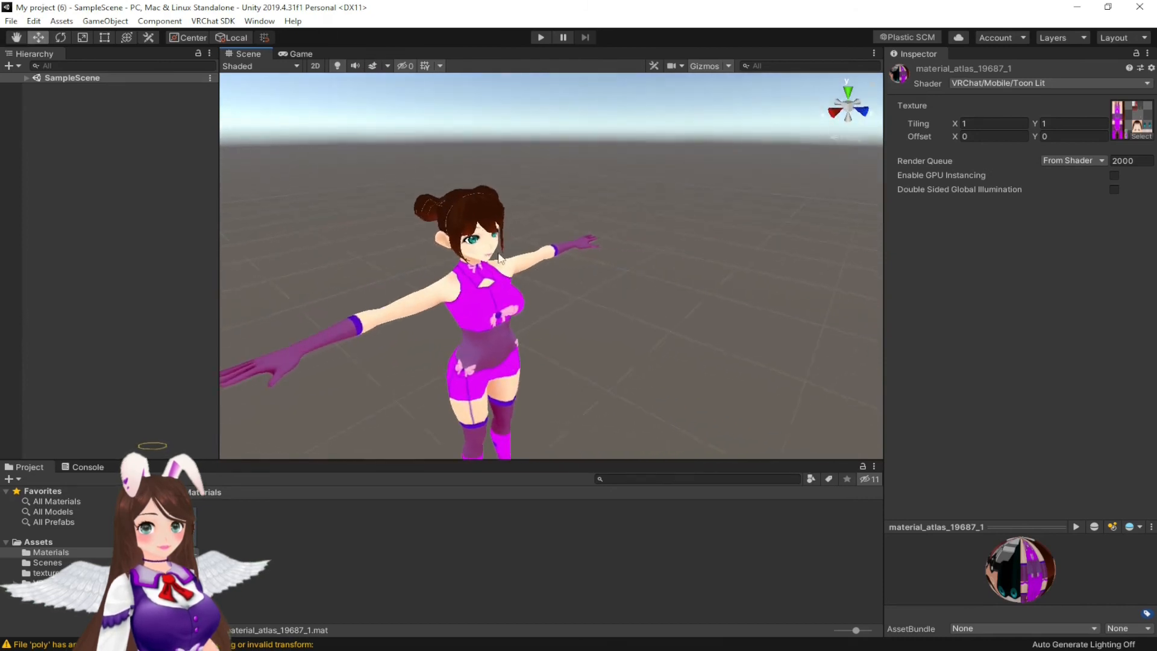
scroll(451, 209, "up", 3)
middle_click_drag(452, 209, 525, 259)
left_click_drag(525, 259, 488, 241, "alt")
left_click_drag(689, 269, 638, 241, "alt")
mouse_move(639, 241)
middle_mouse_down()
mouse_move(631, 227)
mouse_move(627, 242)
middle_mouse_up()
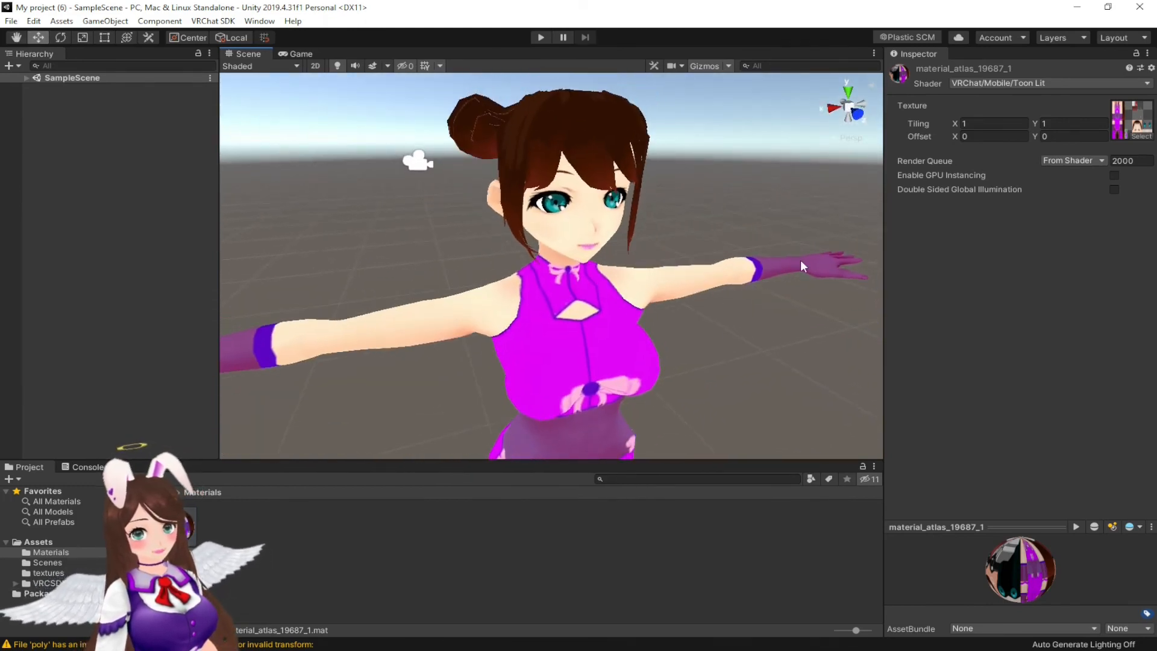
Step: Try the VRChat/Mobile/Standard Lite shader on the avatar's material and inspect the shading on the model
left_click(974, 83)
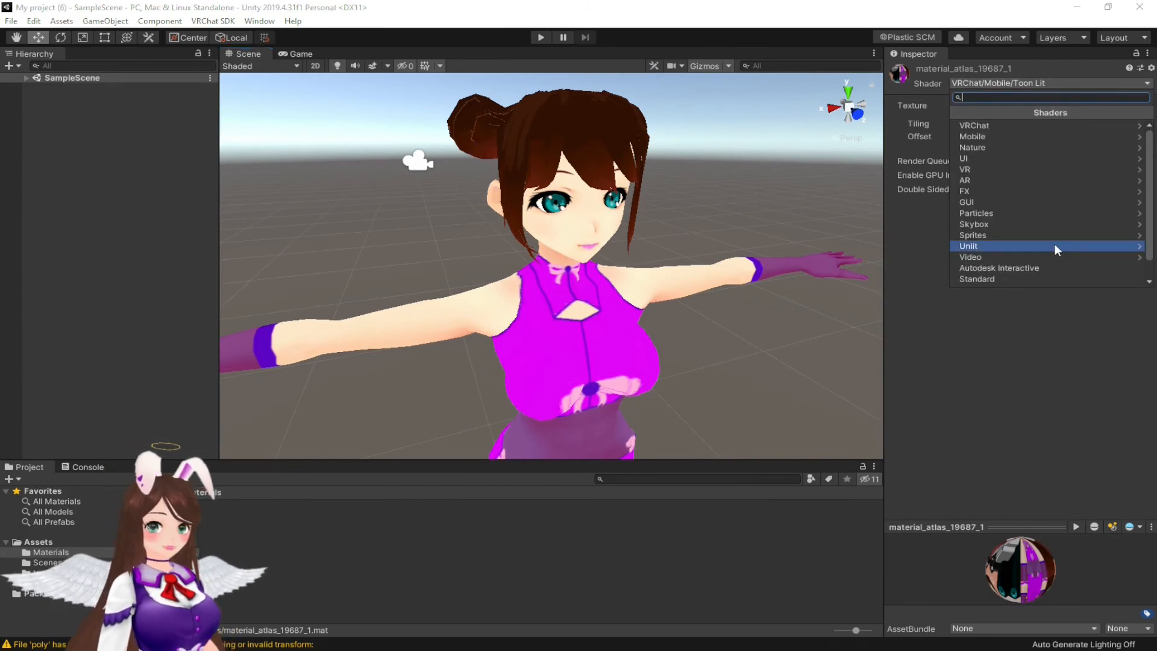
left_click(988, 127)
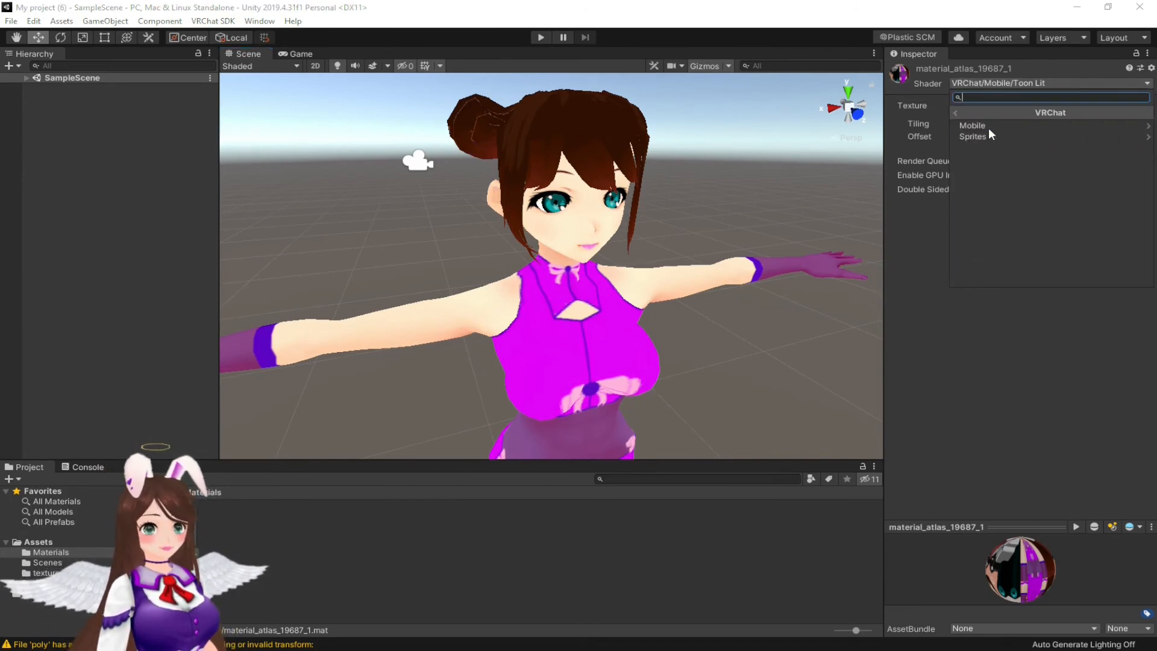
left_click(989, 126)
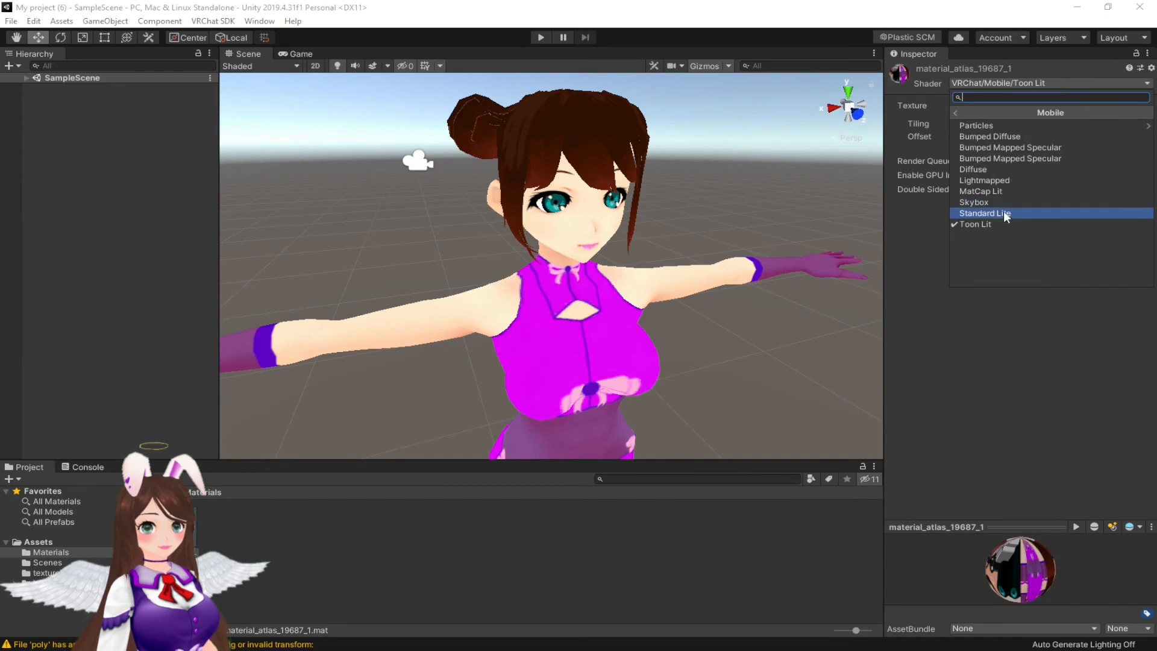
left_click(977, 211)
left_click_drag(741, 202, 677, 246, "alt")
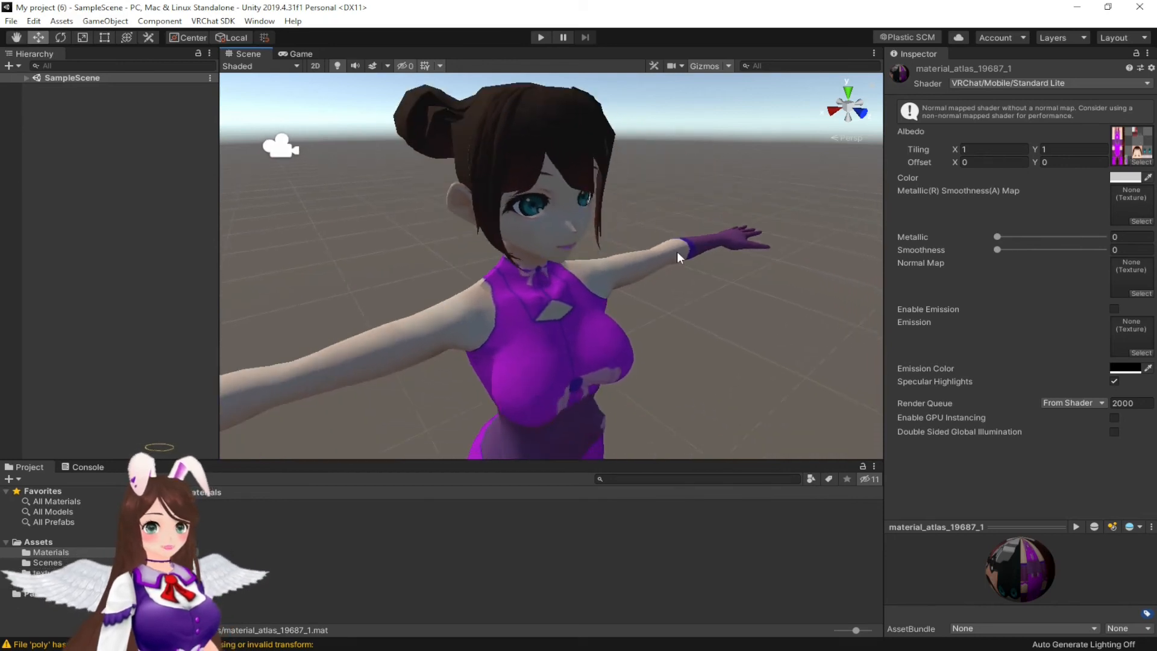
mouse_move(665, 261)
middle_mouse_down()
mouse_move(633, 212)
mouse_move(648, 160)
mouse_move(677, 244)
middle_mouse_up()
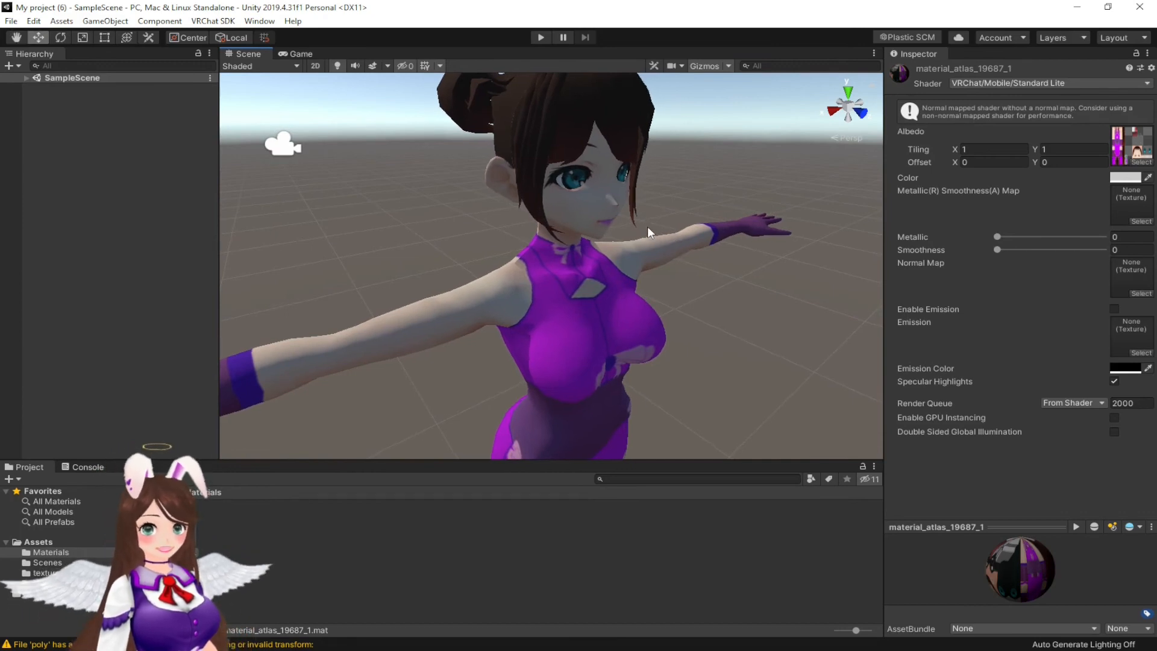
Step: Switch the avatar's material back to the VRChat/Mobile/Toon Lit shader and check the whole model
left_click(993, 85)
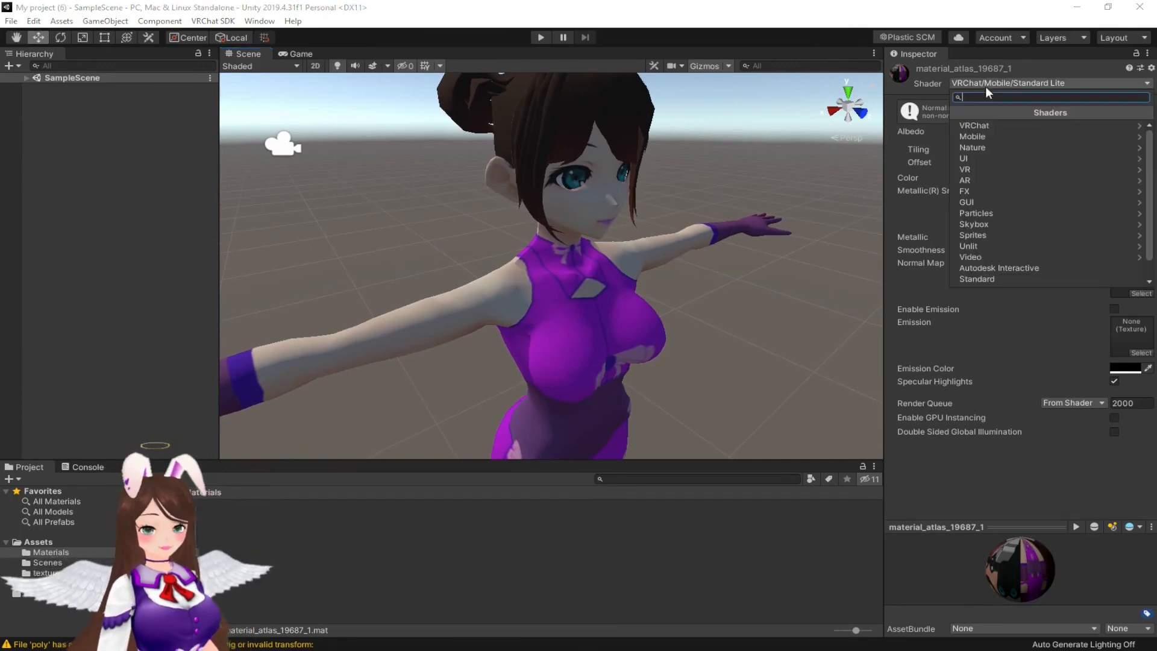
left_click(988, 125)
left_click(989, 125)
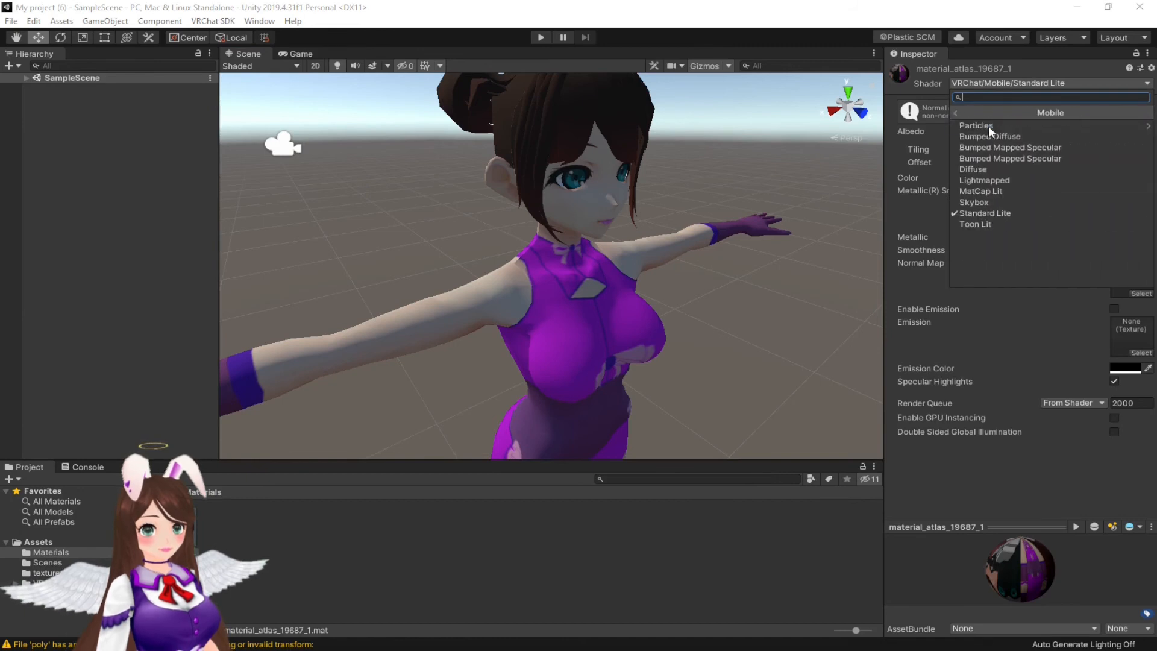
left_click(984, 224)
middle_click_drag(735, 266, 676, 243)
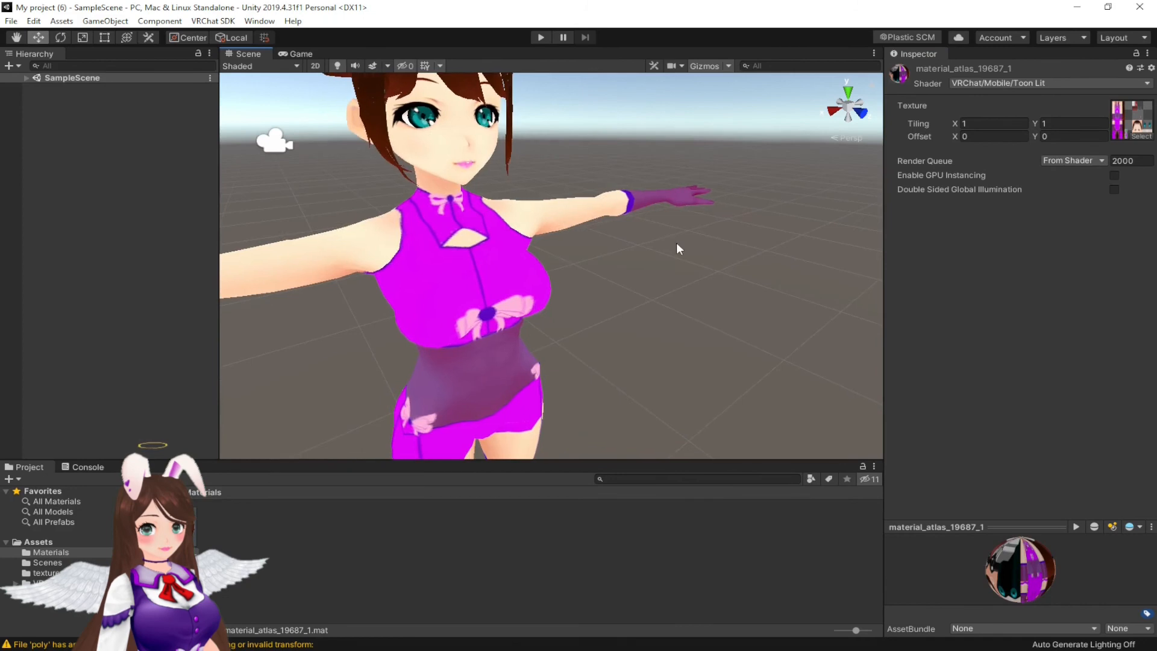
scroll(677, 201, "down", 3)
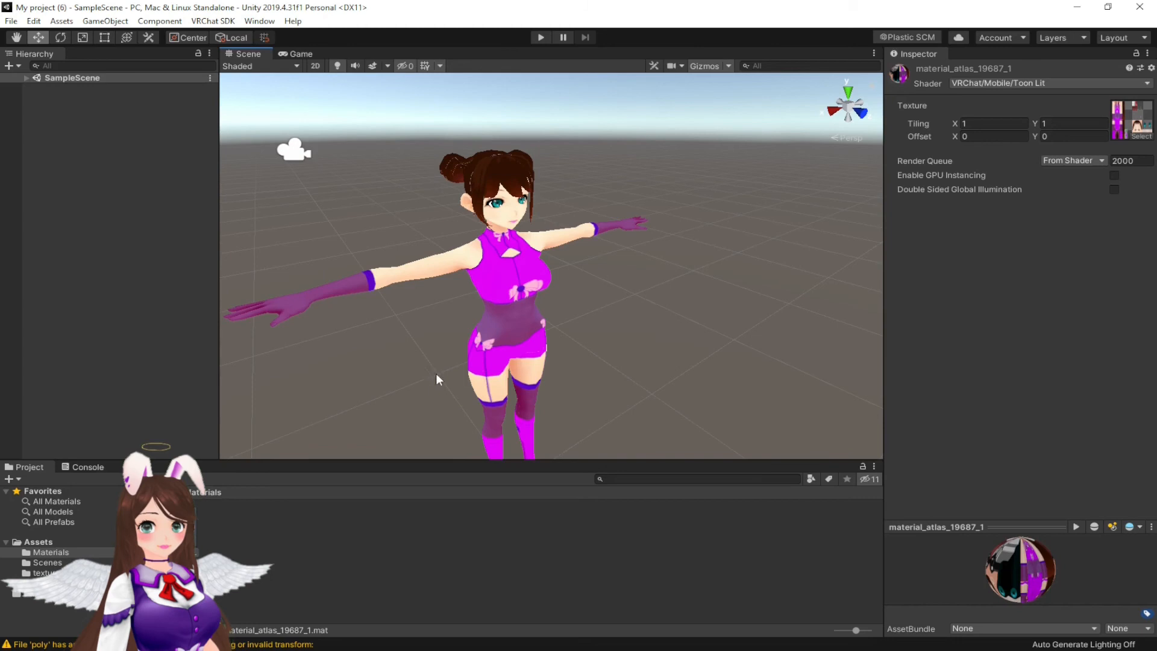
middle_click_drag(536, 303, 587, 254)
right_click_drag(606, 255, 543, 250)
middle_click_drag(715, 251, 536, 285)
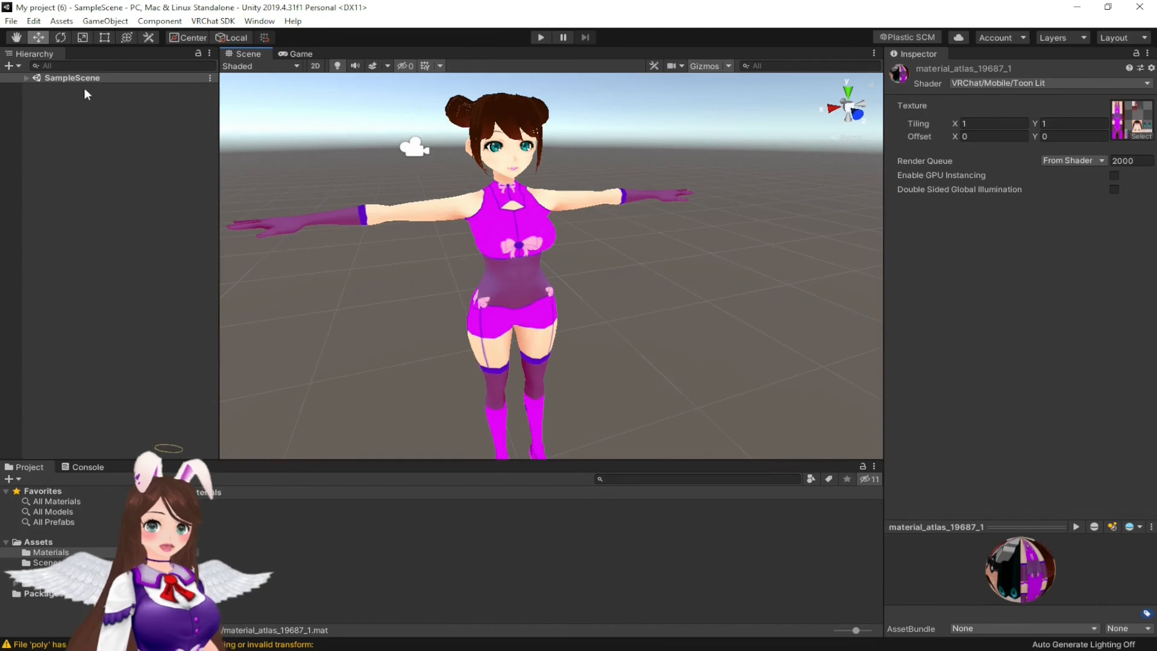
Step: Add a VRC Avatar Descriptor component to the poly object in SampleScene
left_click(27, 78)
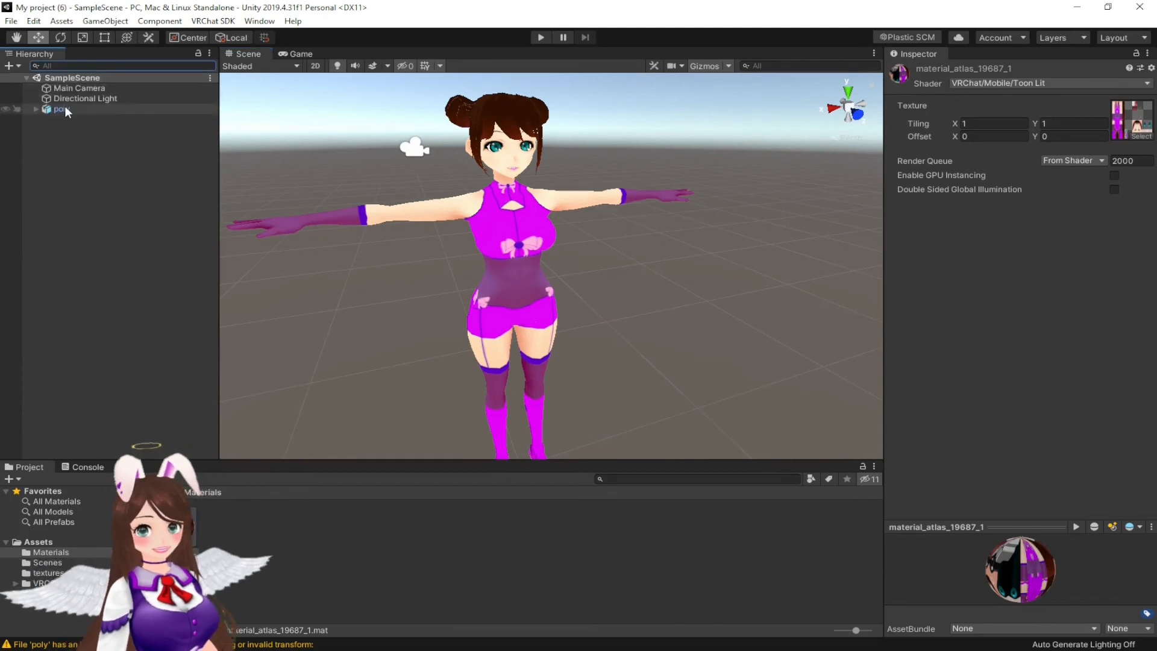
left_click(62, 109)
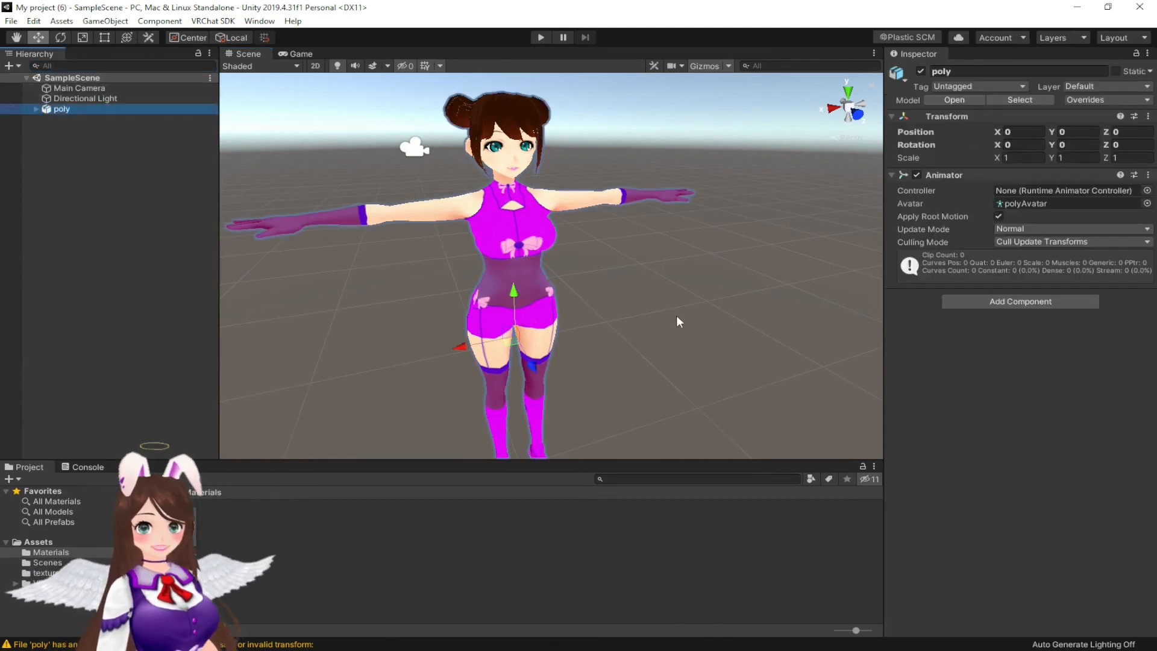
left_click(1017, 303)
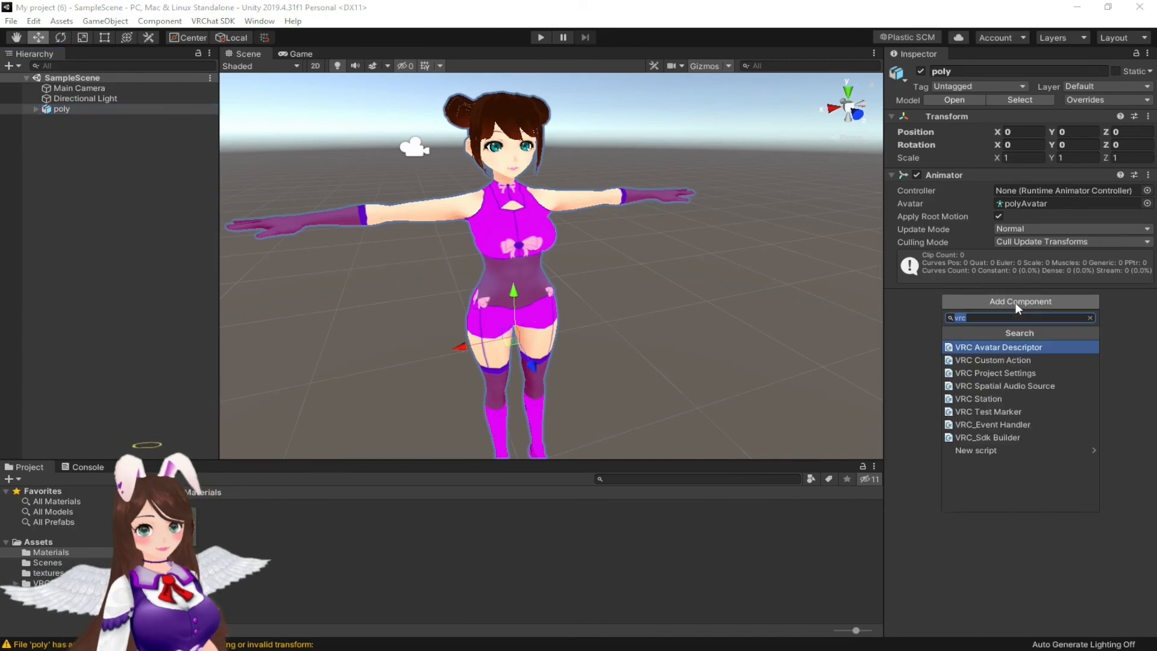
left_click(1013, 346)
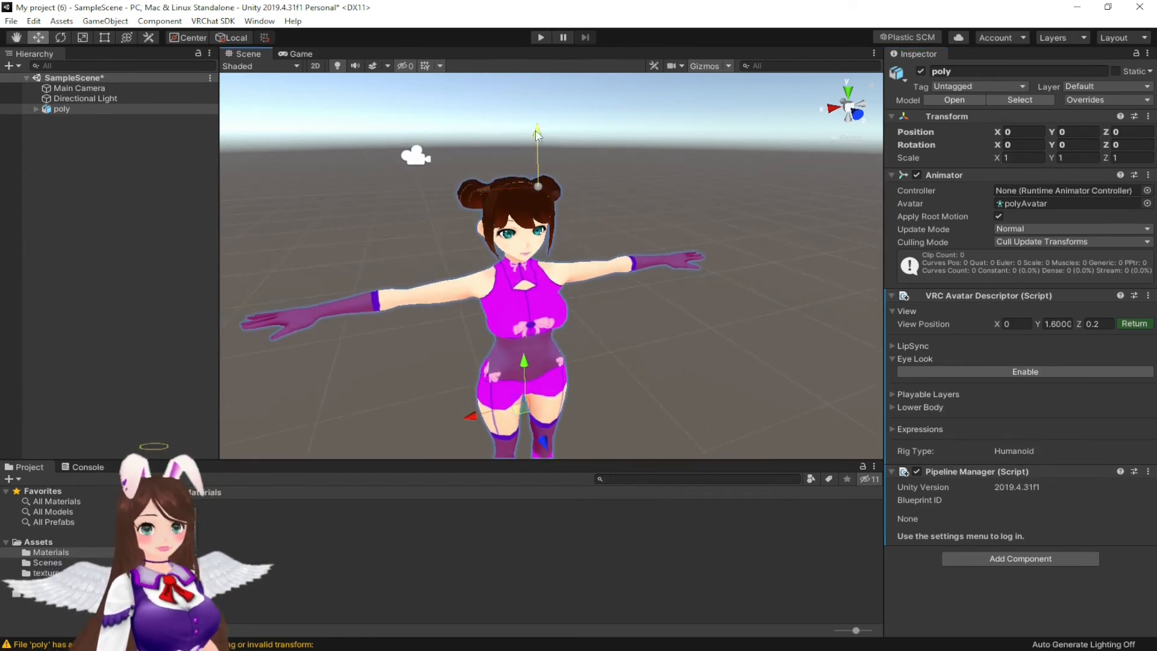
Step: Place the avatar's view position between the eyes at about Y 1.444 and Z 0.071, and finish editing it
scroll(565, 243, "up", 3)
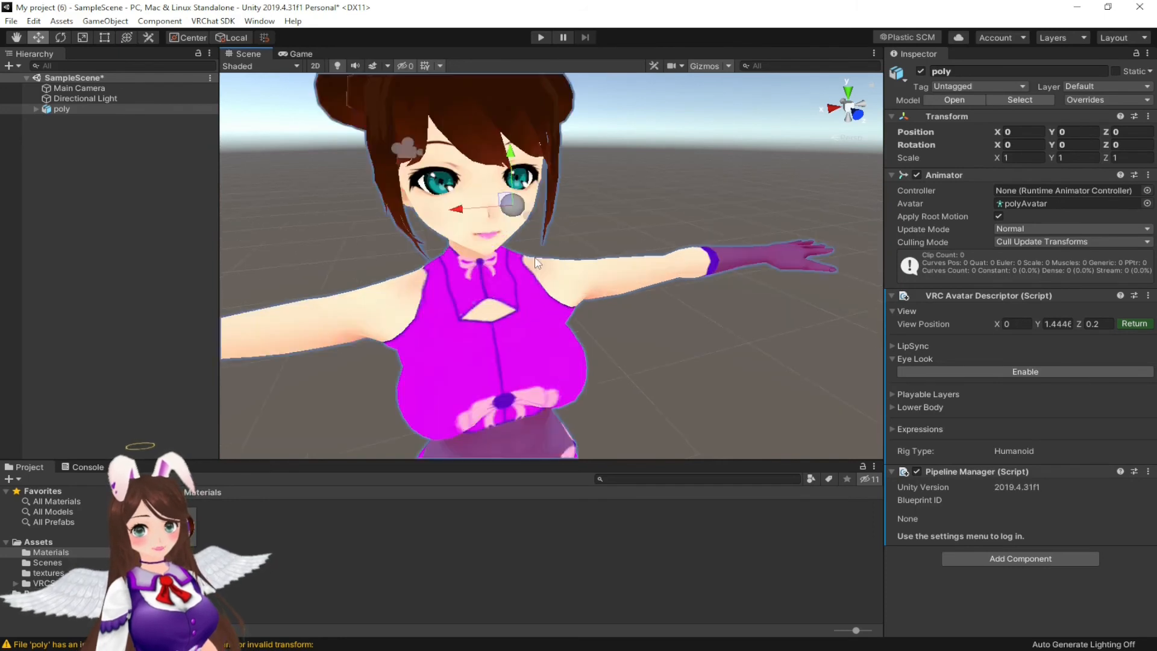
left_click_drag(590, 259, 538, 197, "alt")
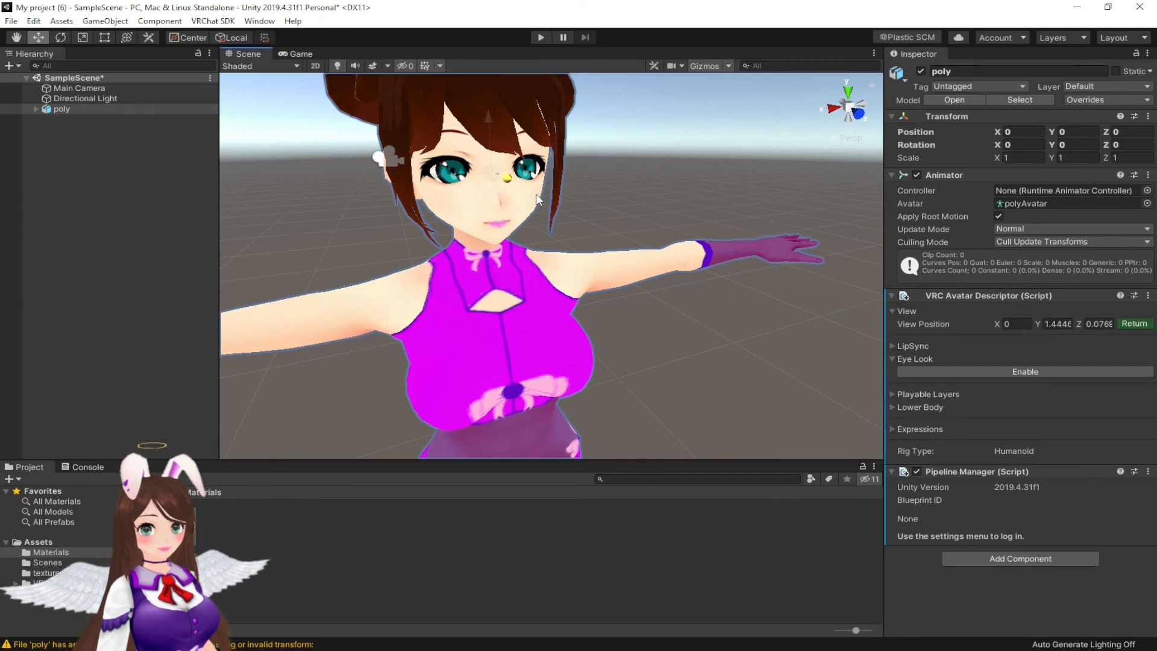
left_click_drag(548, 208, 554, 212, "alt")
left_click(1127, 325)
Step: Auto-detect the avatar descriptor's LipSync visemes, then collapse the LipSync settings
left_click(891, 345)
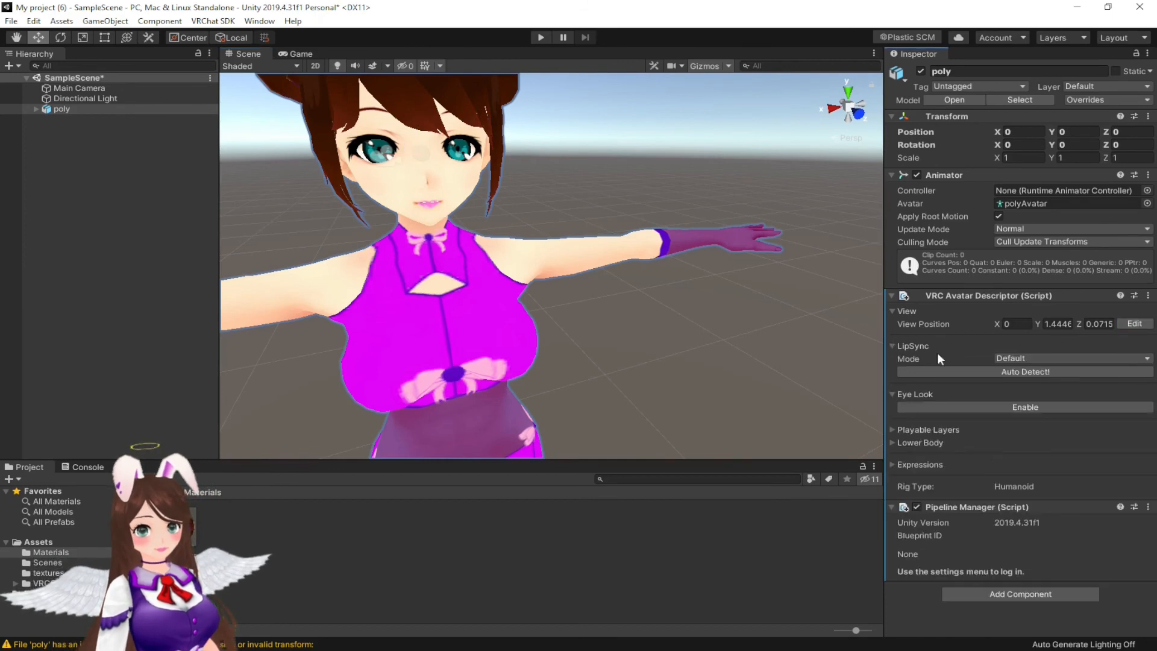
left_click(958, 371)
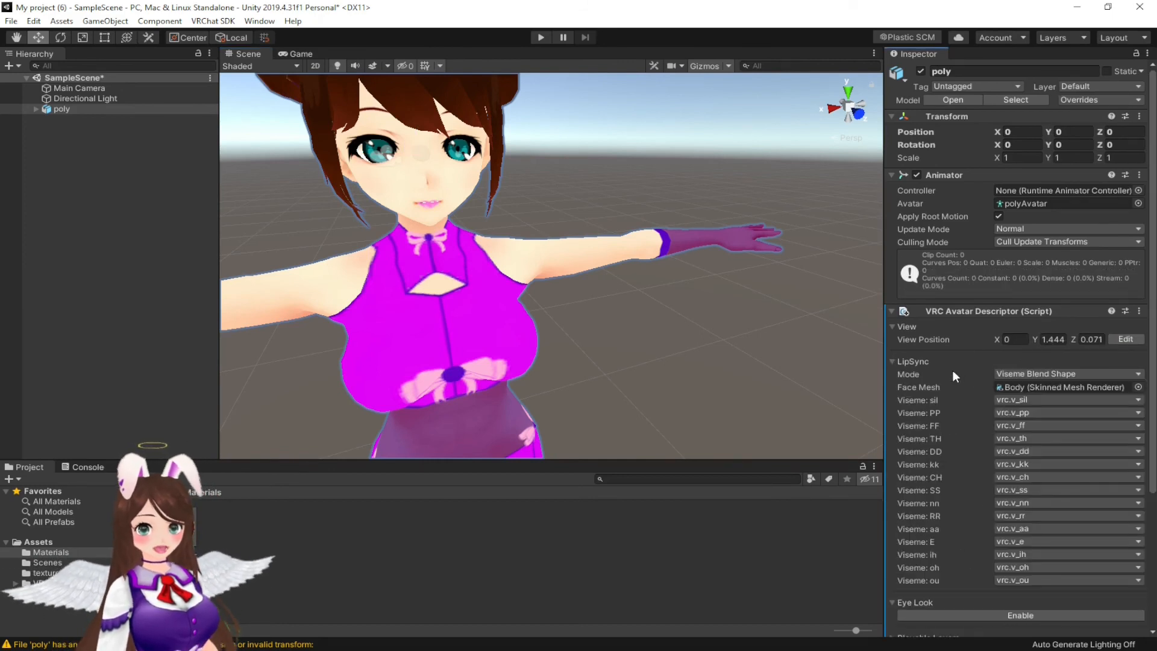
left_click(895, 360)
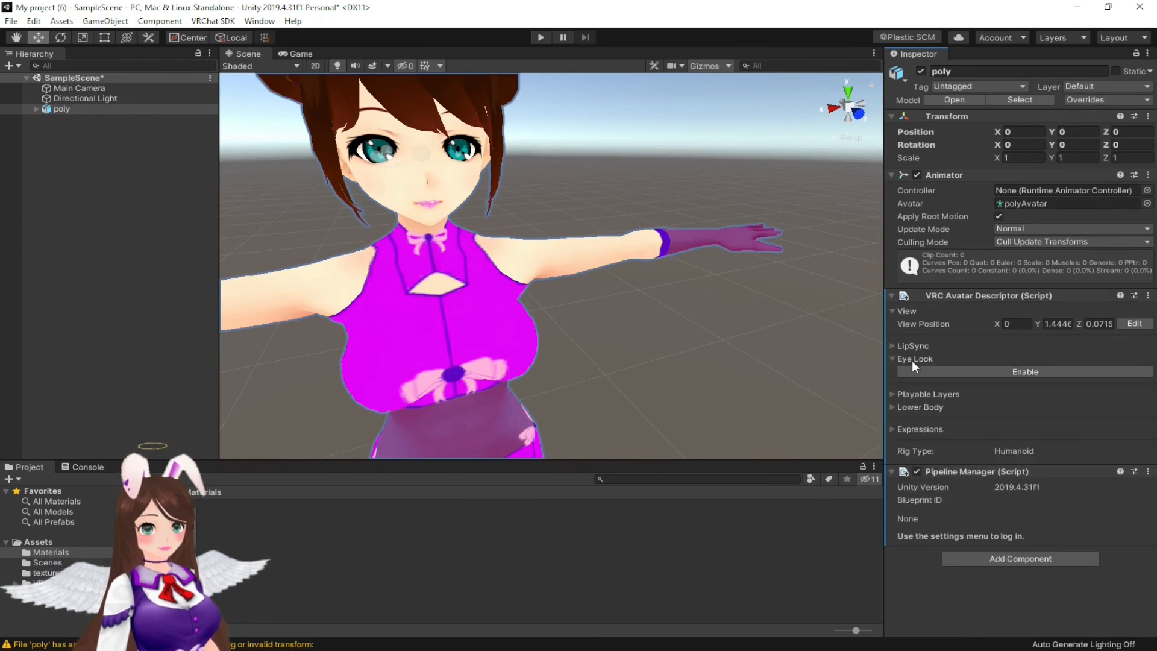
Step: Enable Eye Look and assign LeftEye as the left eye bone and RightEye as the right eye bone
left_click(1007, 372)
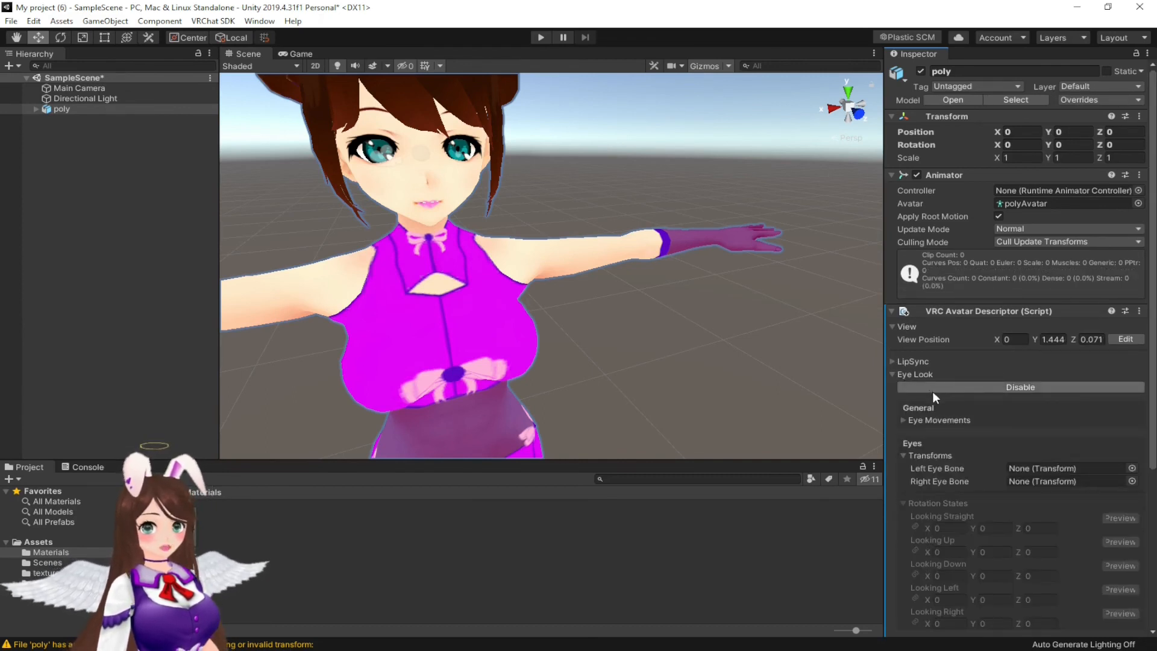
scroll(939, 395, "down", 3)
scroll(1025, 358, "down", 3)
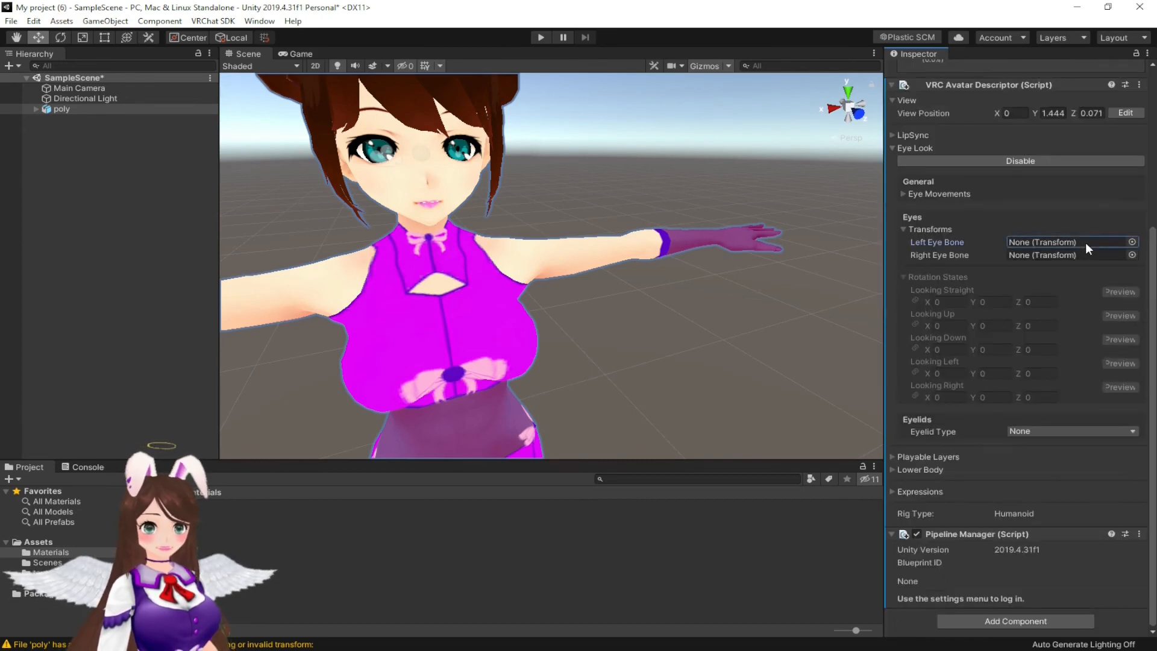
left_click(1131, 242)
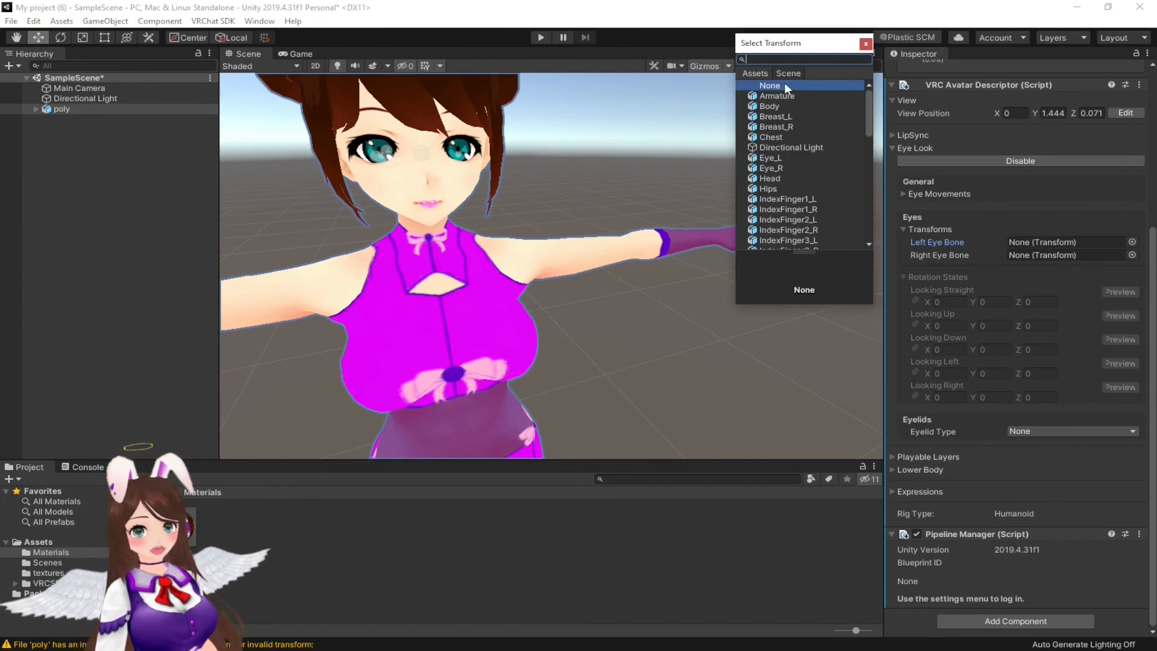
type("eye")
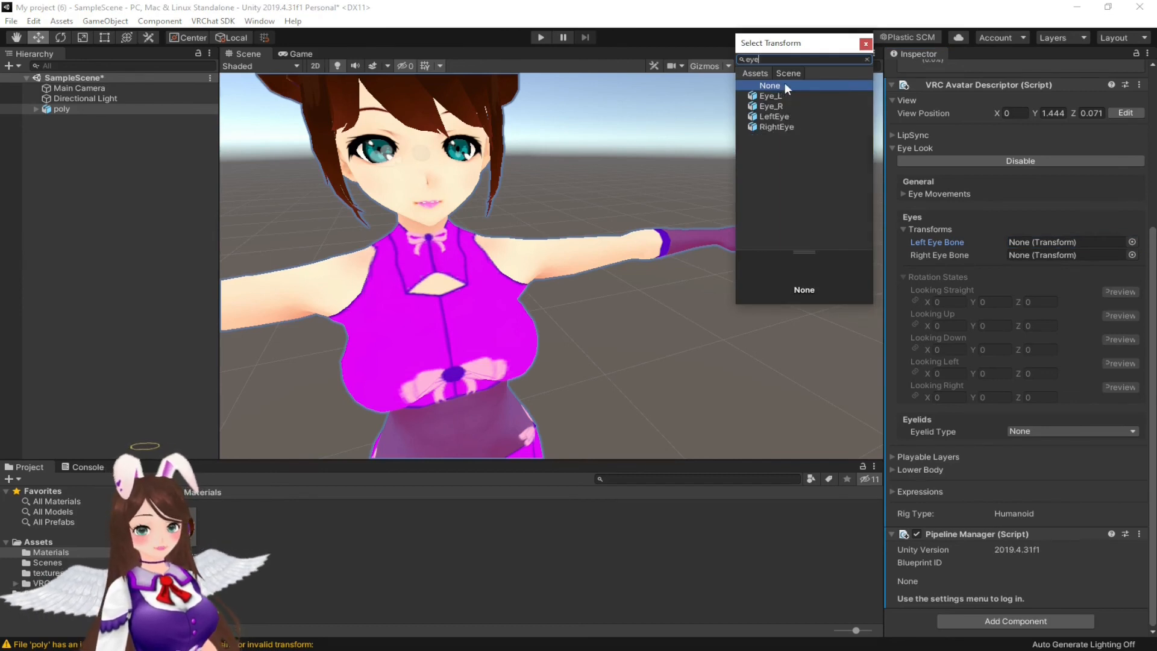
left_click(789, 116)
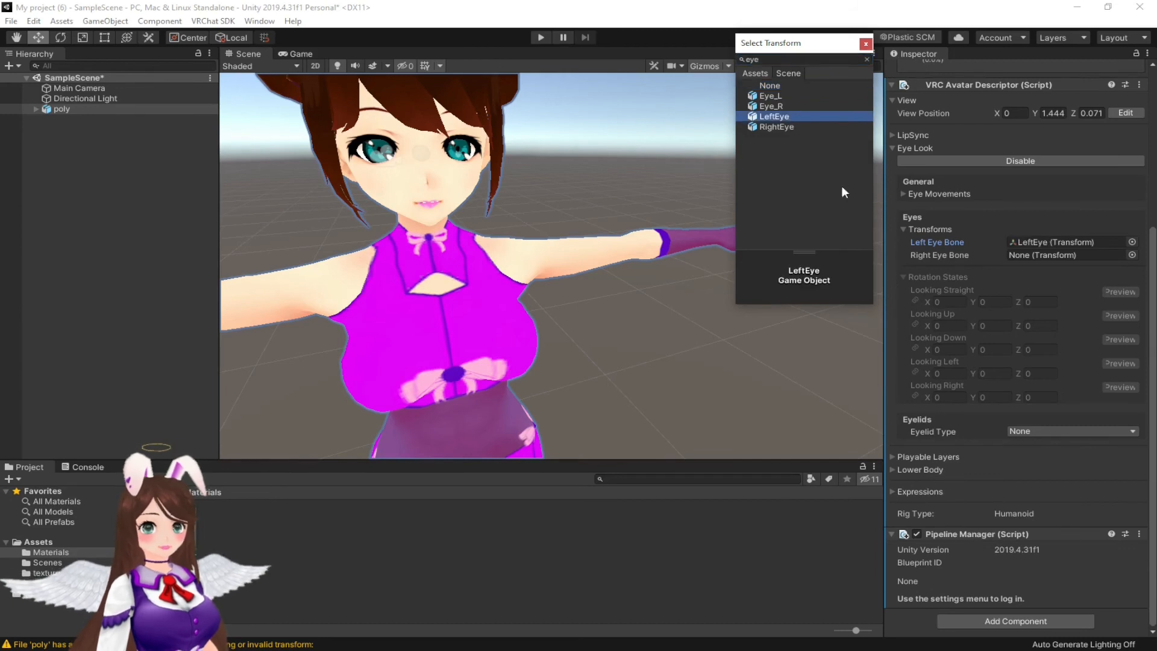
left_click(1132, 255)
type("eye")
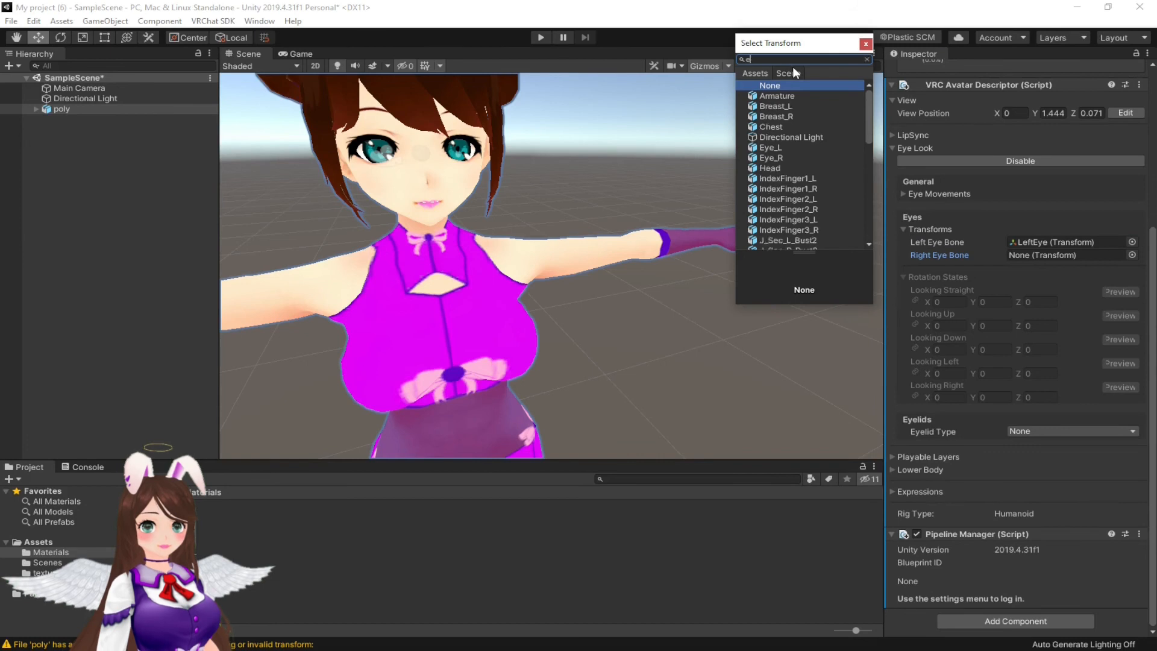
left_click(777, 127)
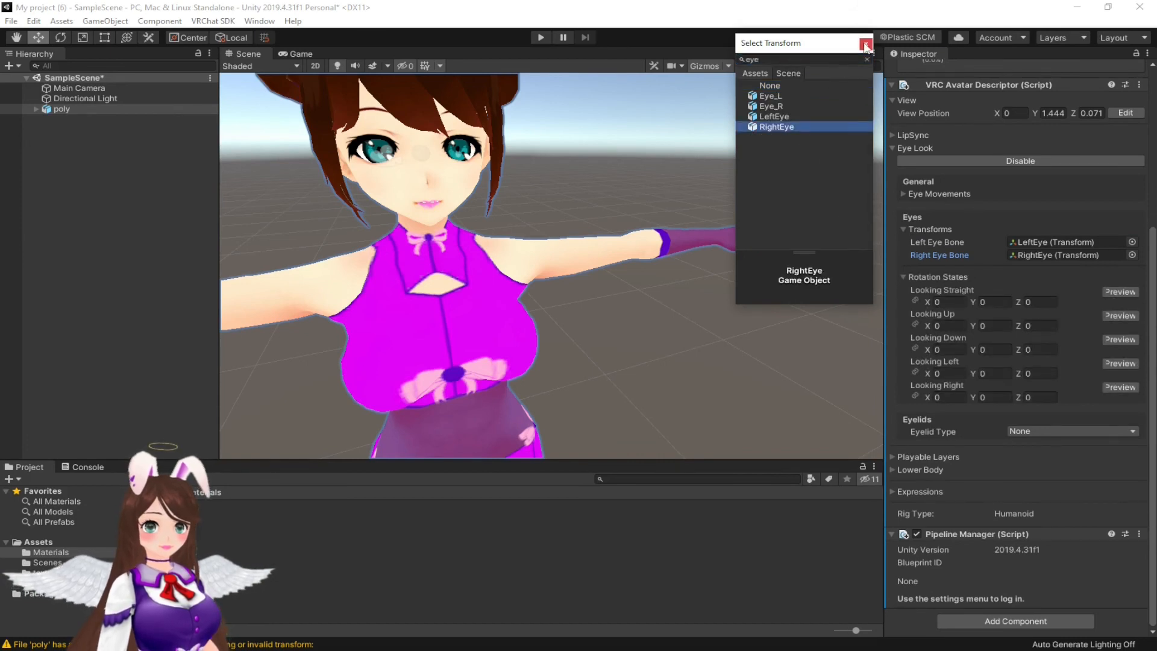
key("Return")
Step: Set the X rotation of the Looking Up eye state to -15
left_click(963, 325)
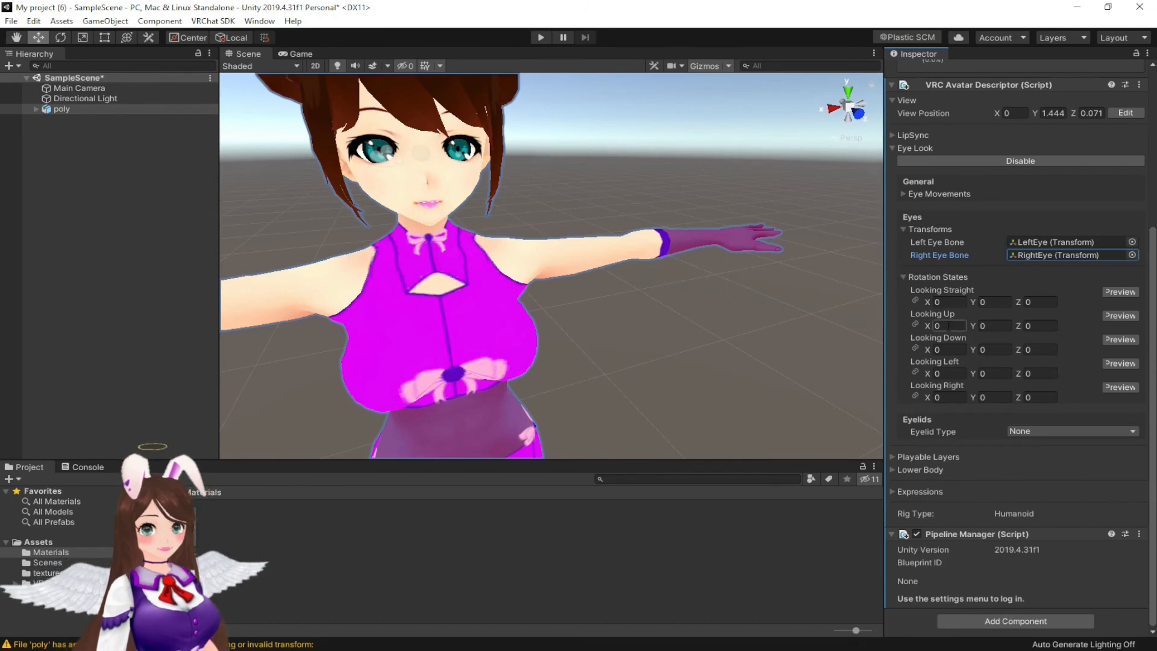
left_click(949, 326)
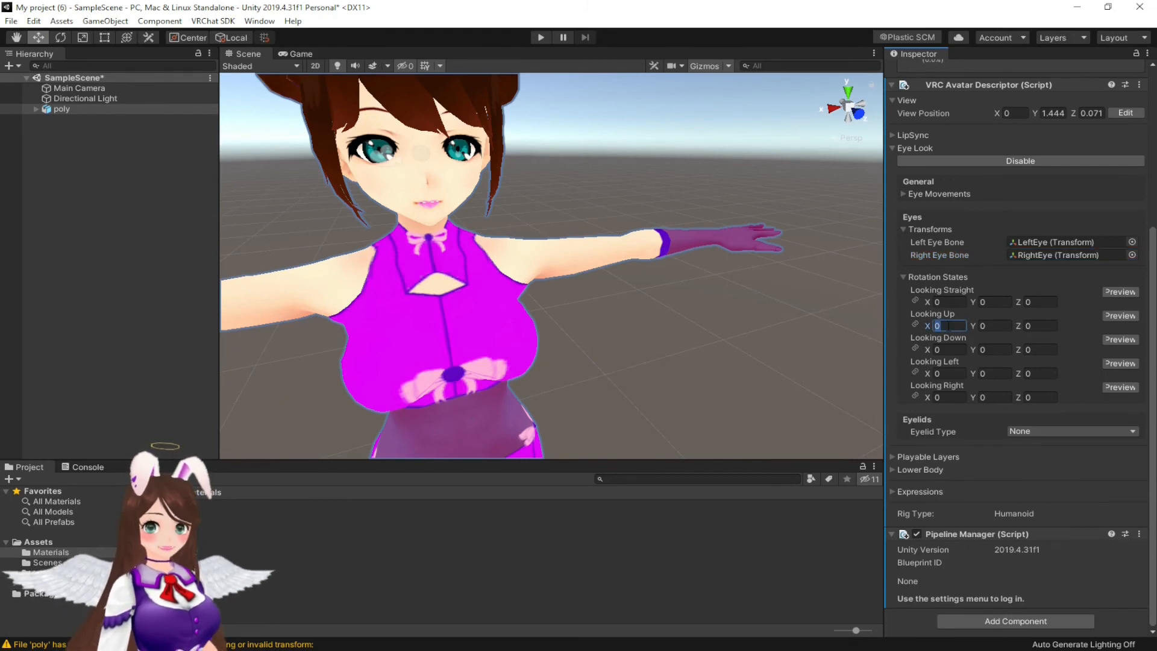
type("-15")
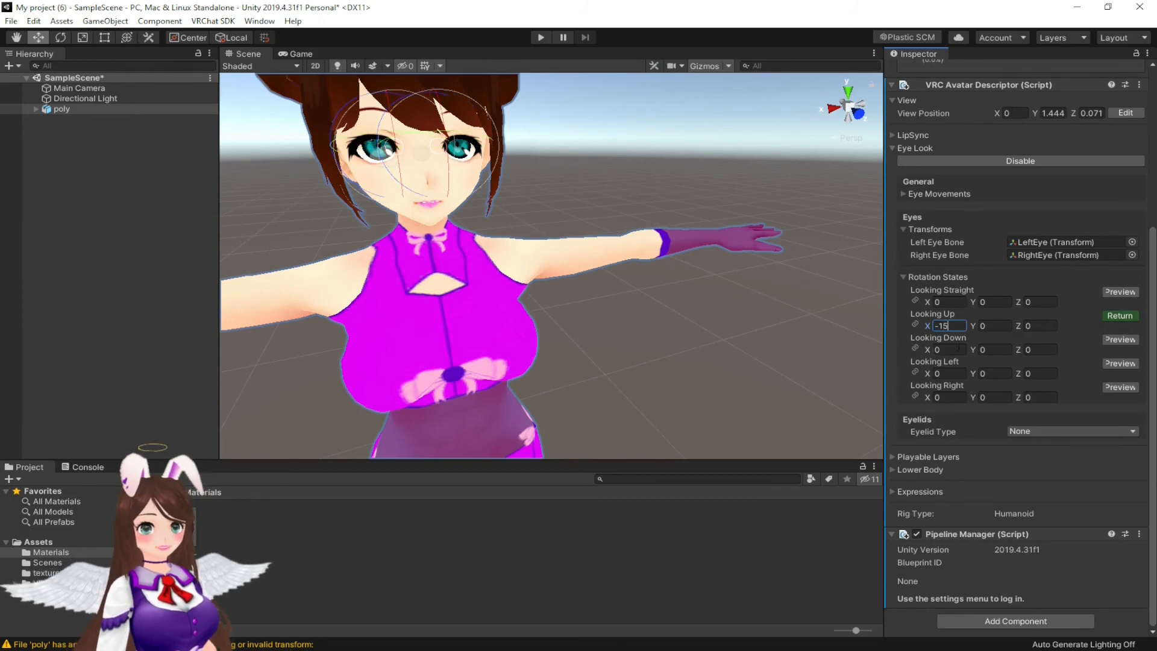
left_click(998, 349)
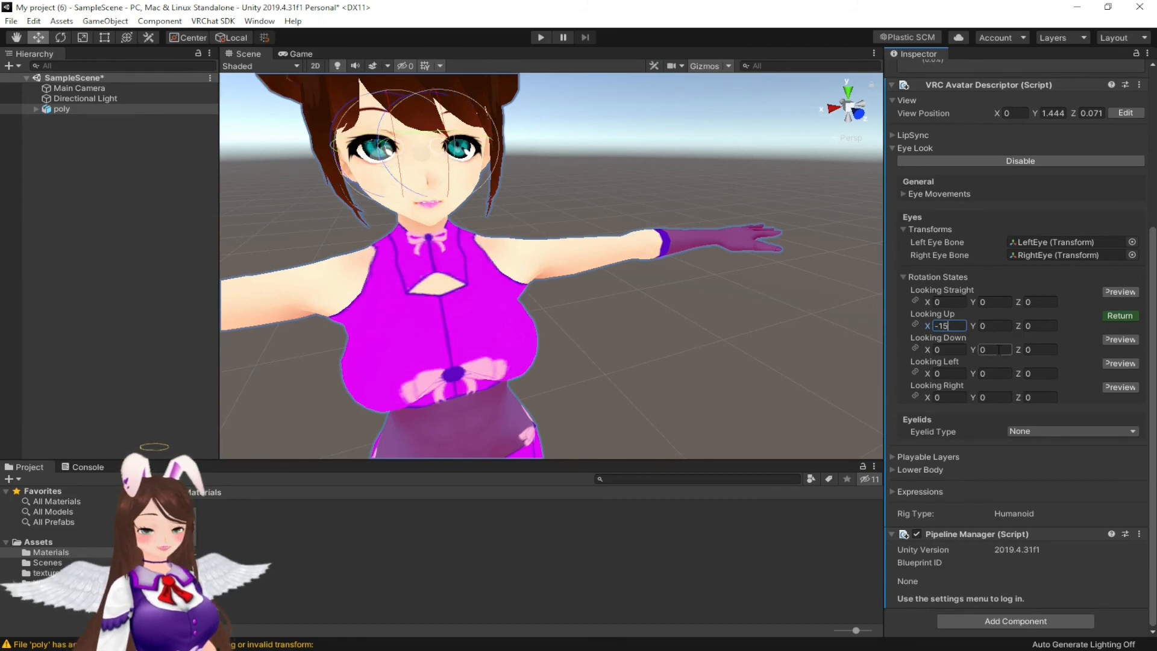
type("14")
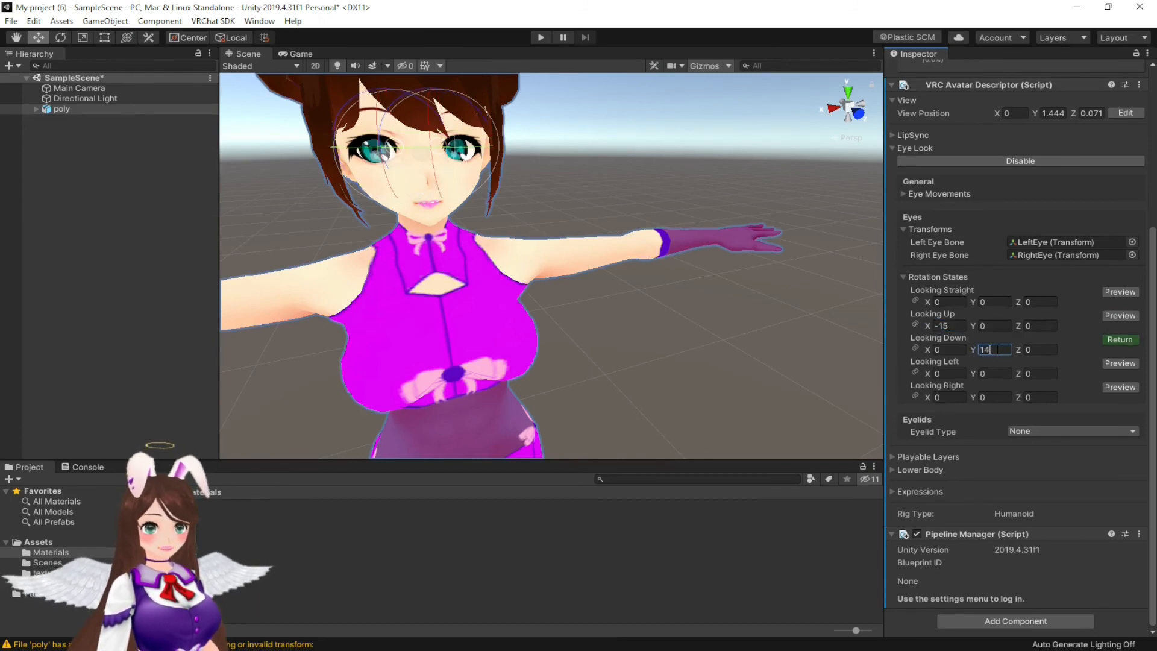
key("BackSpace")
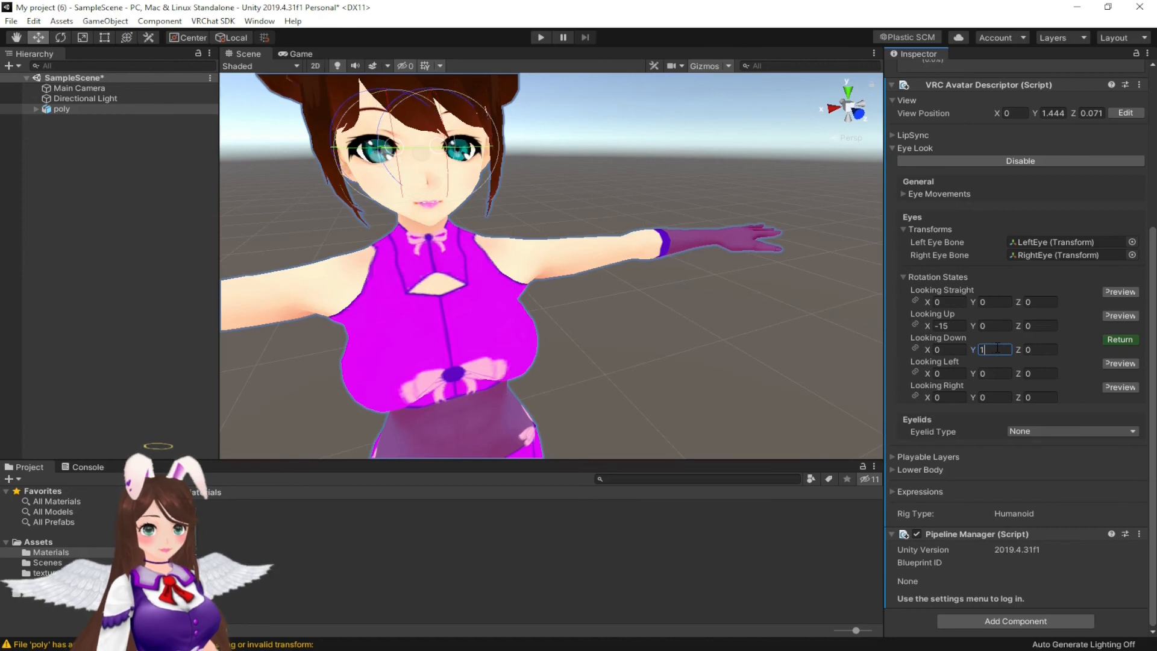
type("5")
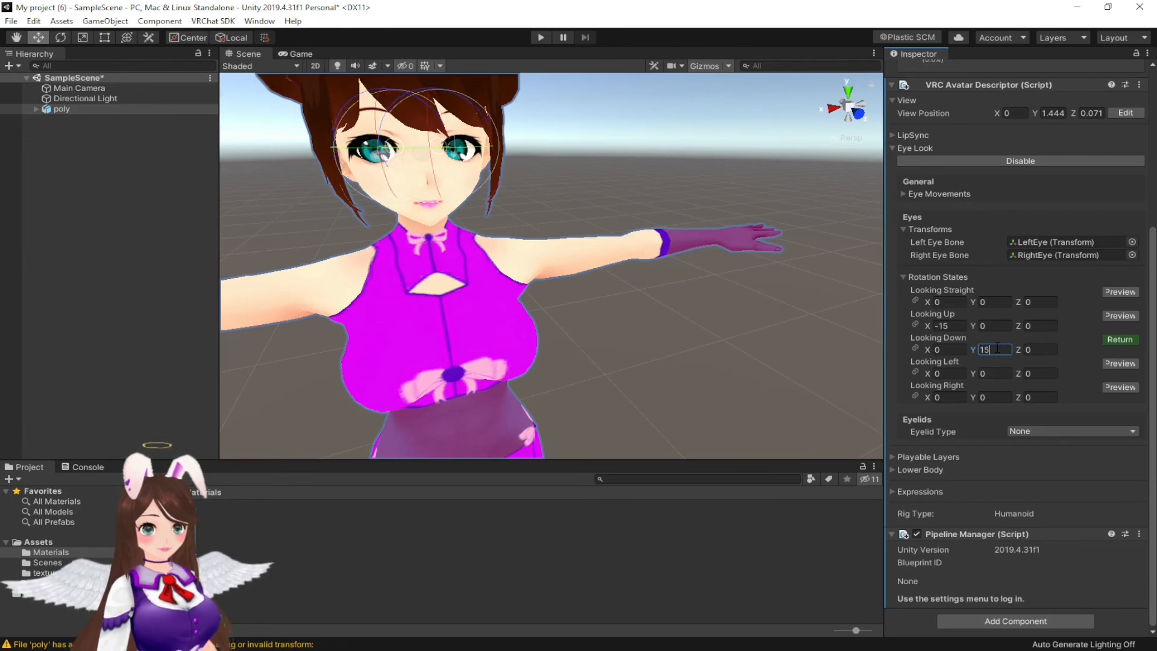
key("BackSpace")
key("BackSpace")
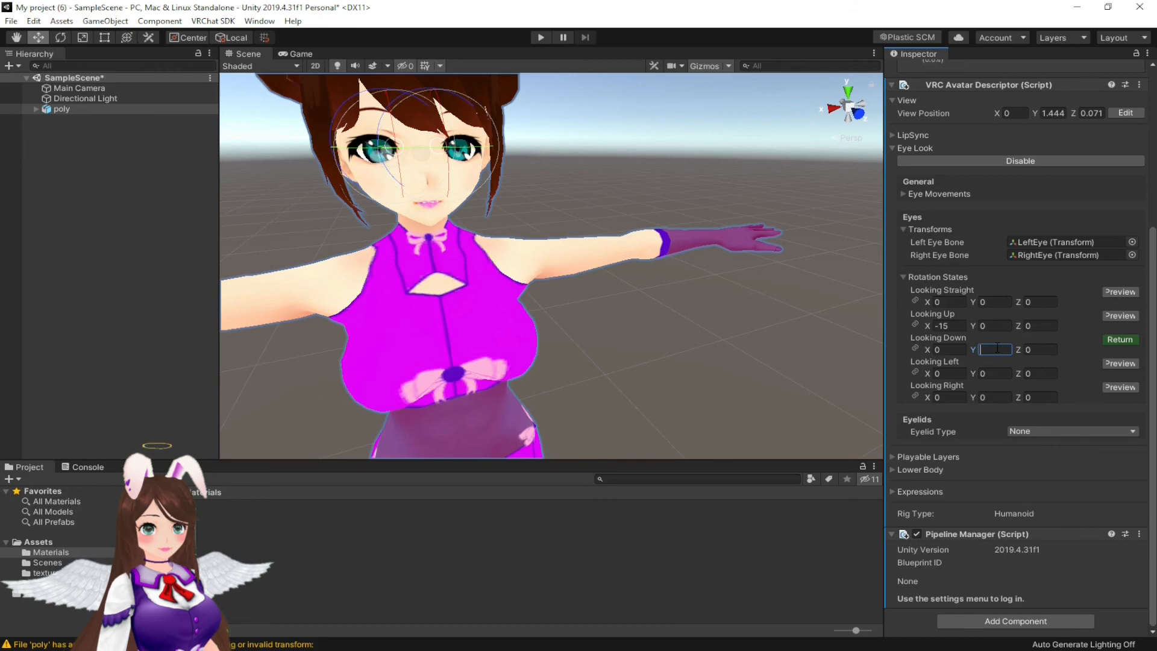
Step: Set Looking Down X to 15, Looking Left Y to -15 and Looking Right Y to 15, and end the eye rotation preview
left_click(959, 350)
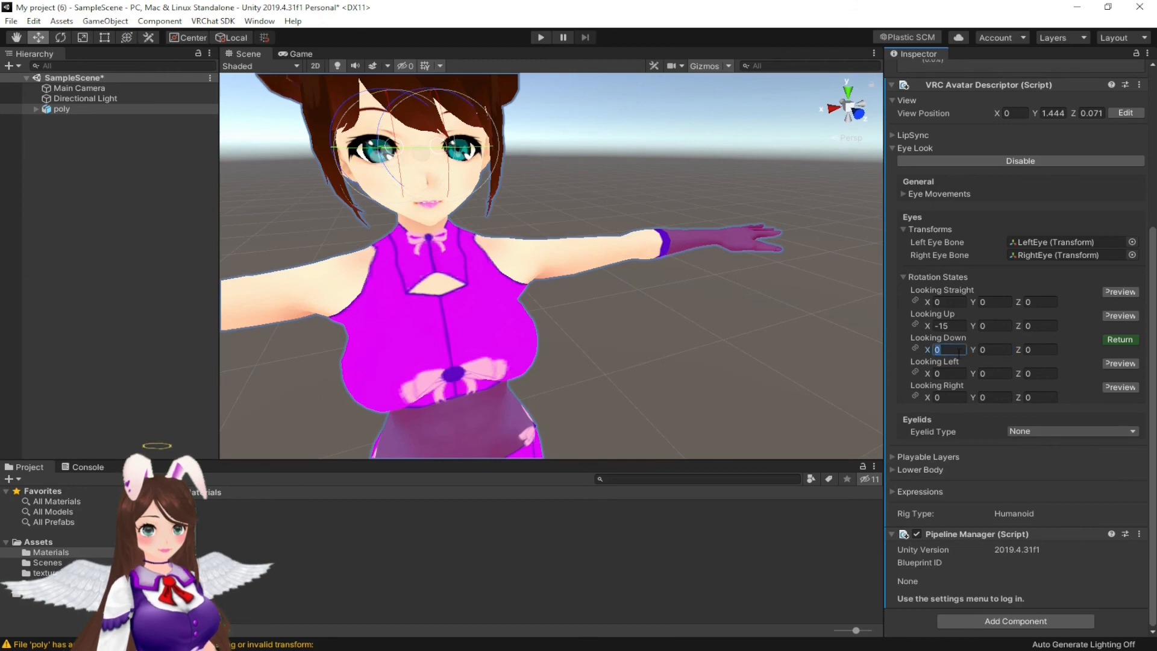
type("15")
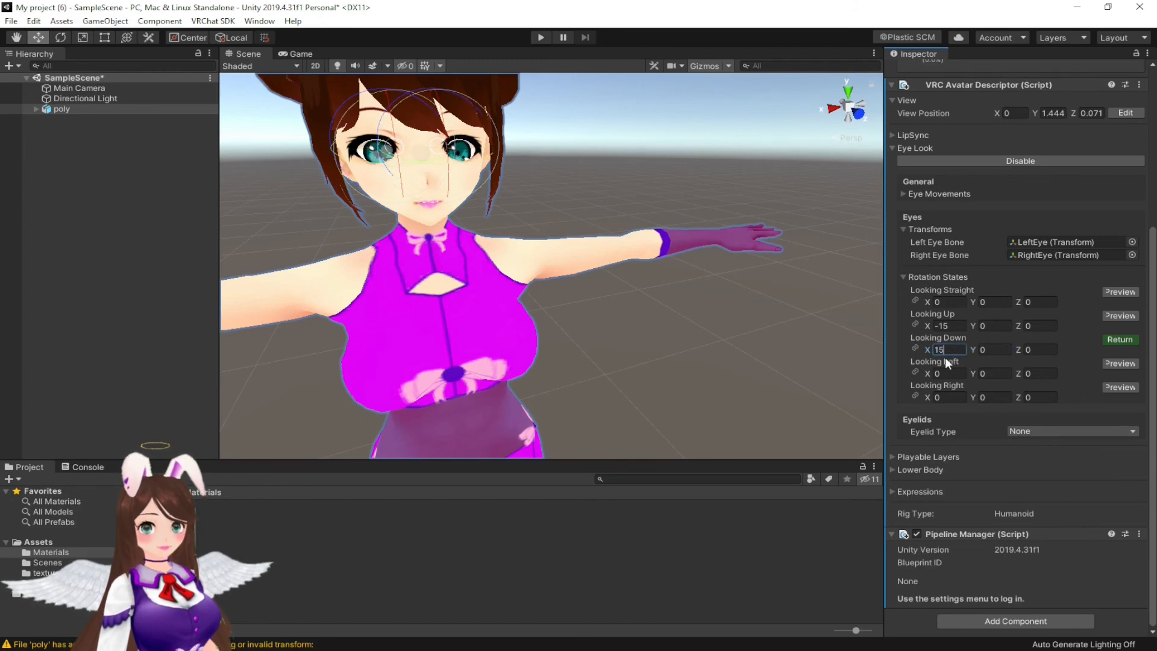
left_click(990, 375)
type("-15")
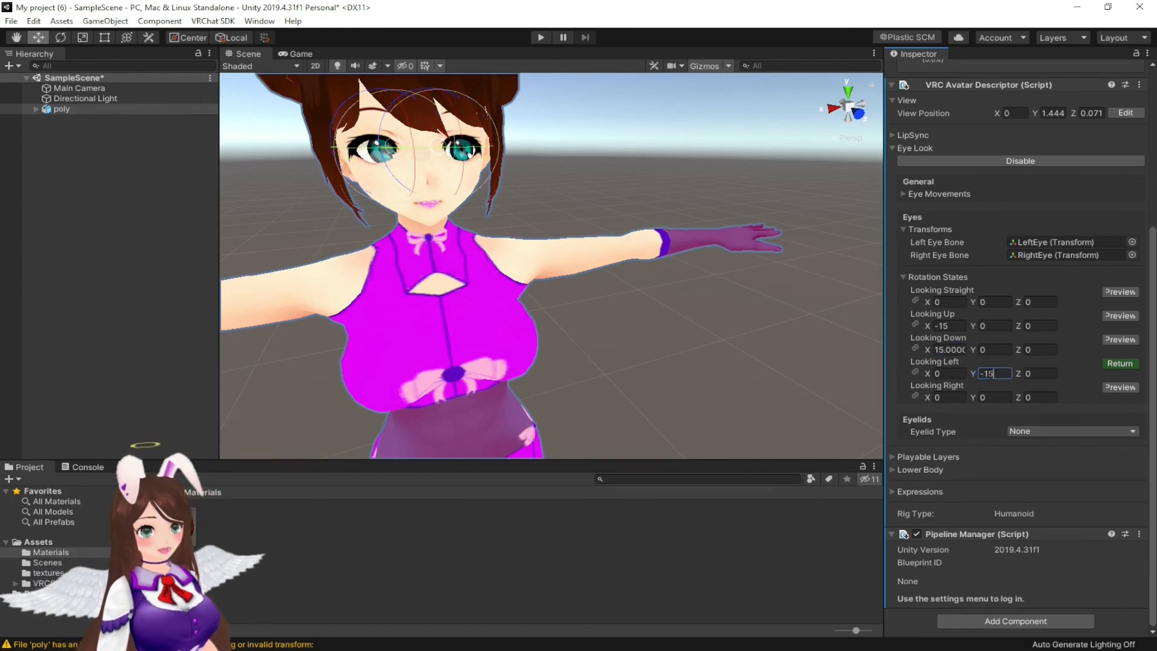
left_click(991, 398)
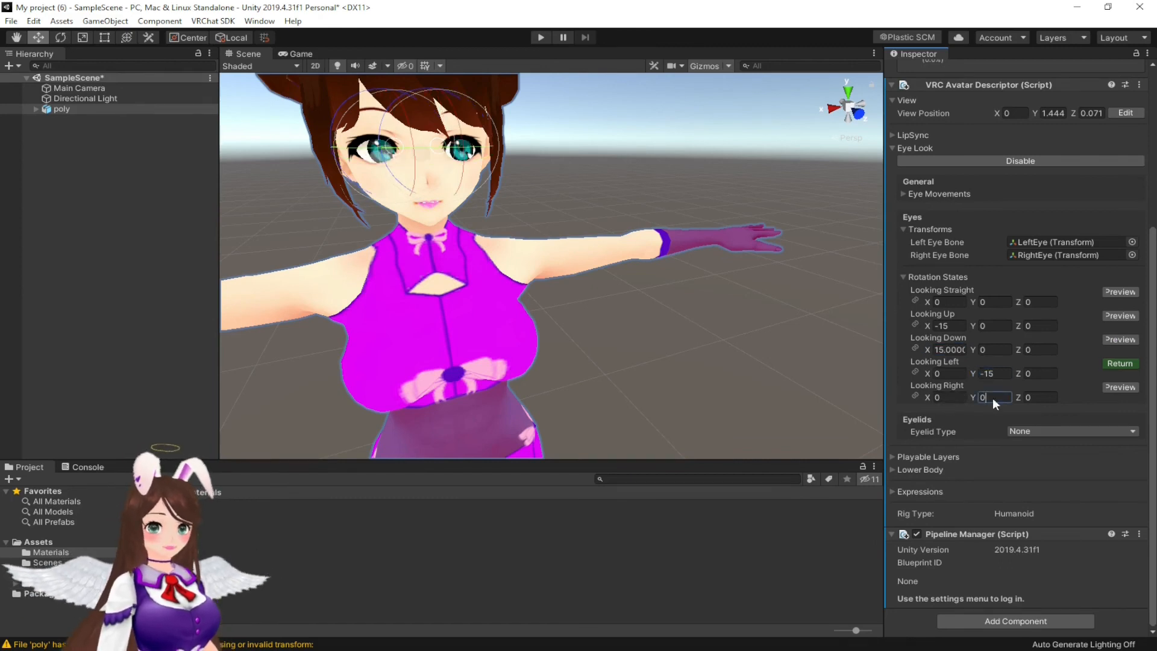
type("15")
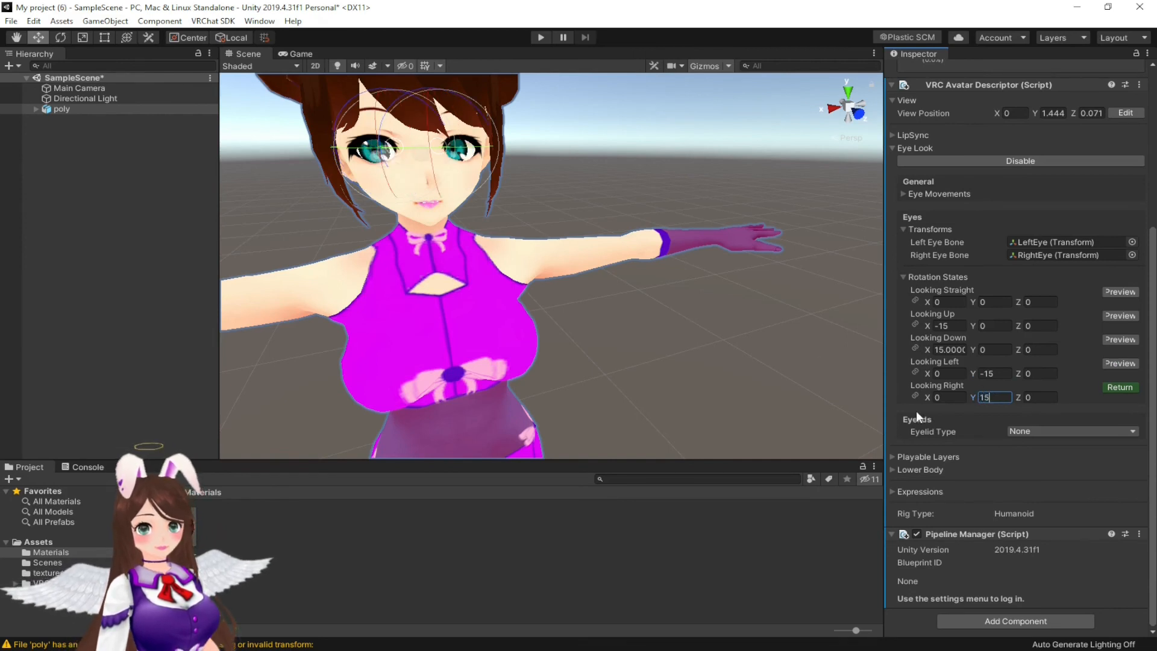
left_click(1122, 390)
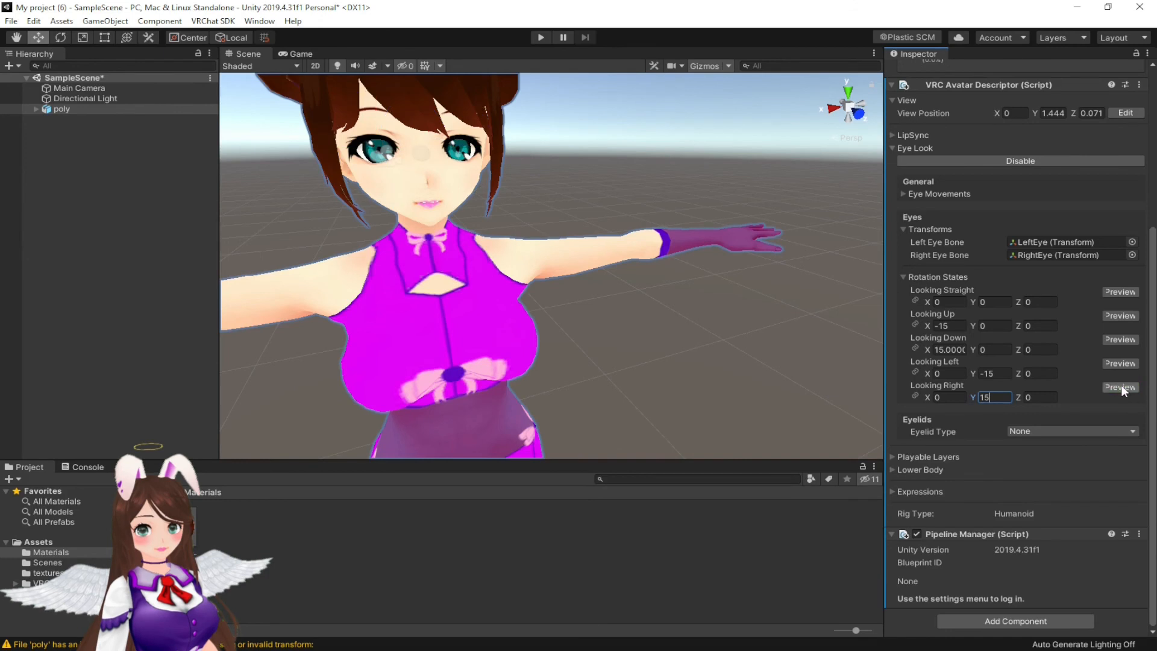
Step: Set the eyelid type to Blendshapes and assign poly's Body mesh as the eyelids mesh
left_click(1049, 431)
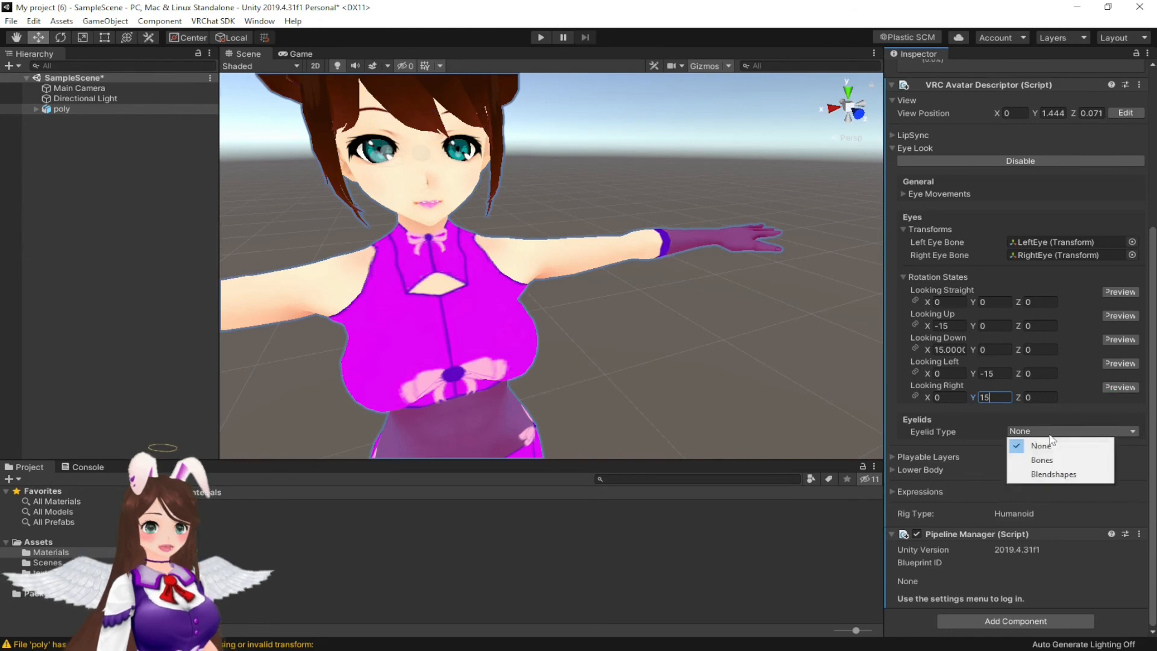
left_click(1072, 476)
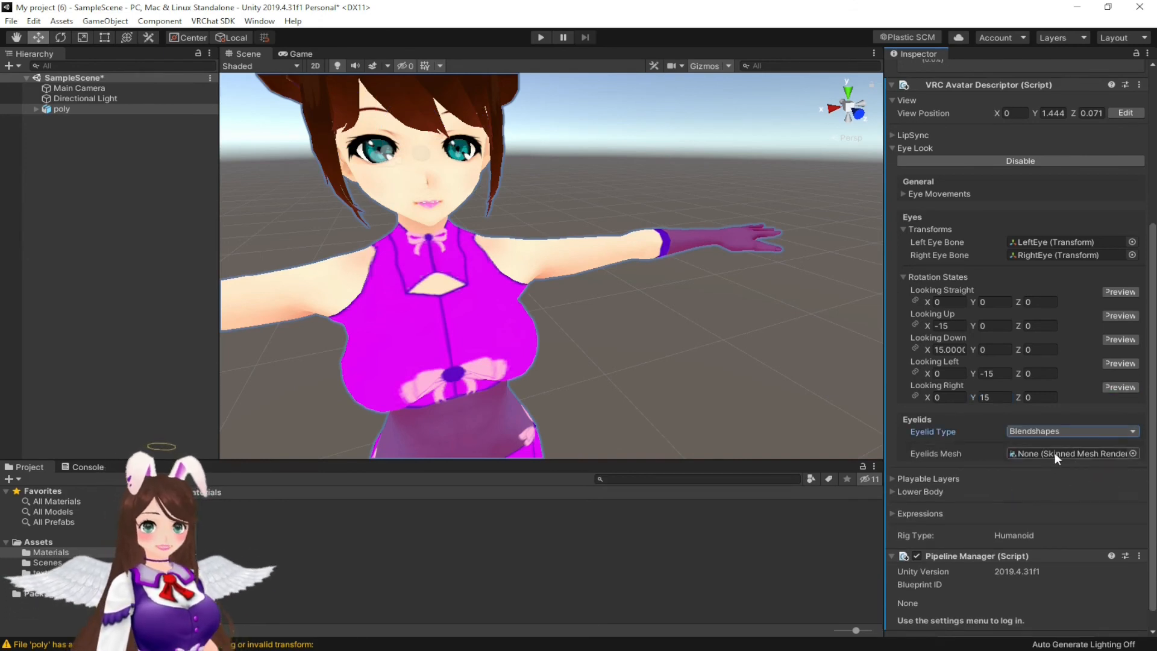
left_click(34, 107)
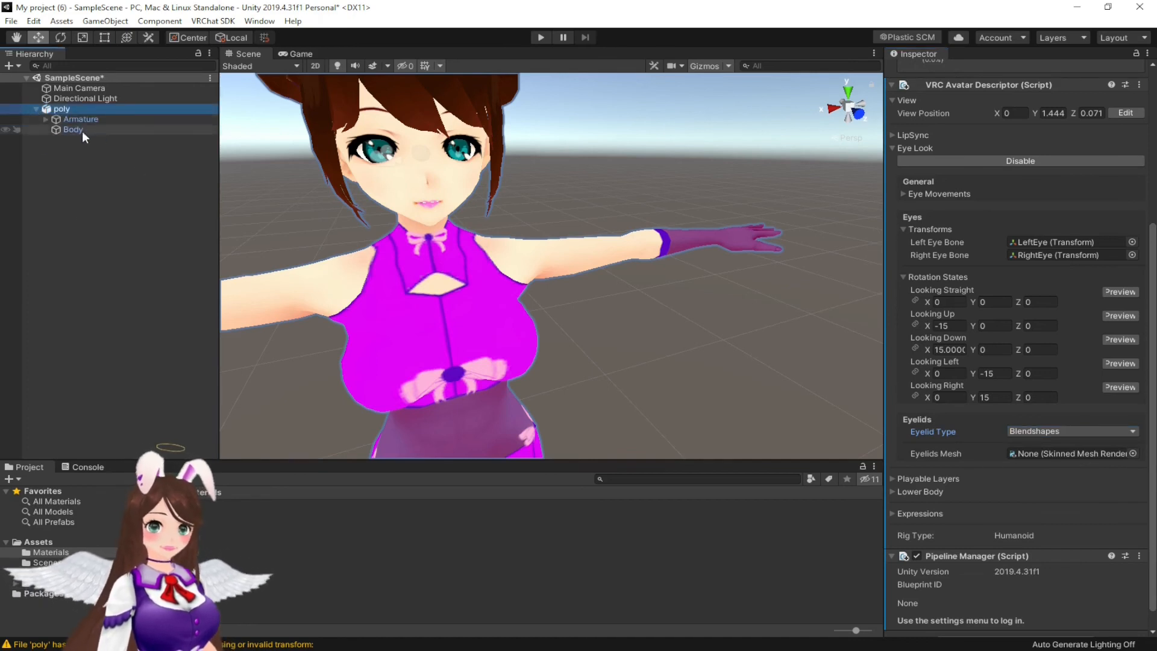
left_click_drag(87, 129, 1042, 468)
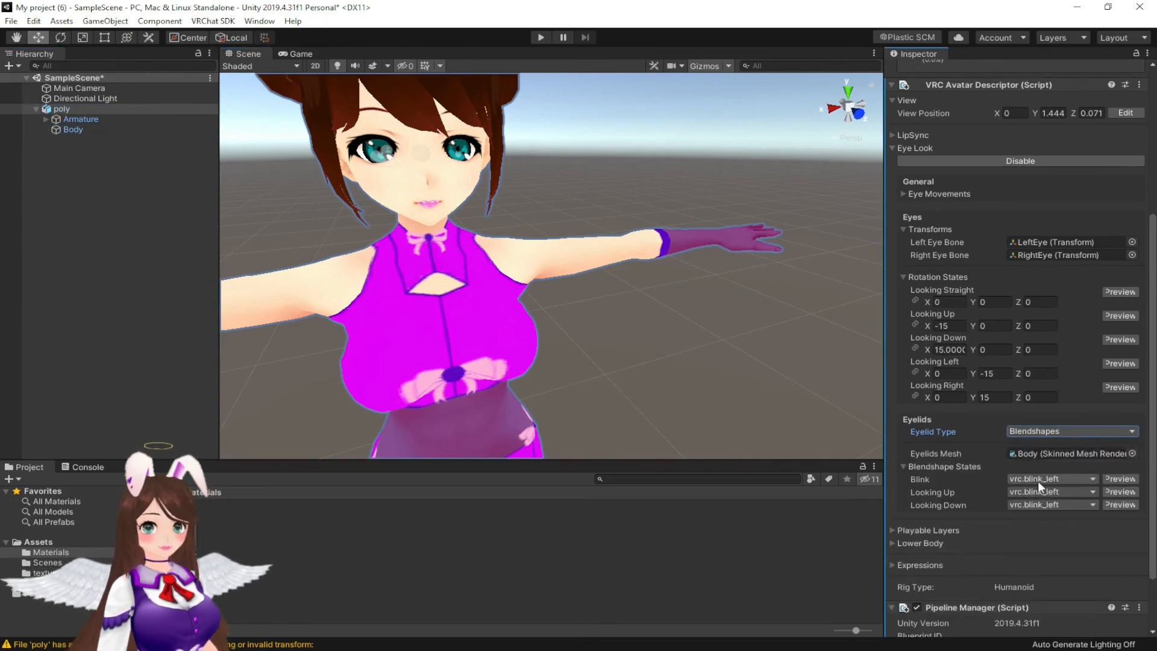
Step: Set the Blink blendshape to Face.M_F00_000_00_Fcl_EYE_Close and both Looking Up and Looking Down to -none-, ending the eyelid preview
left_click(1084, 478)
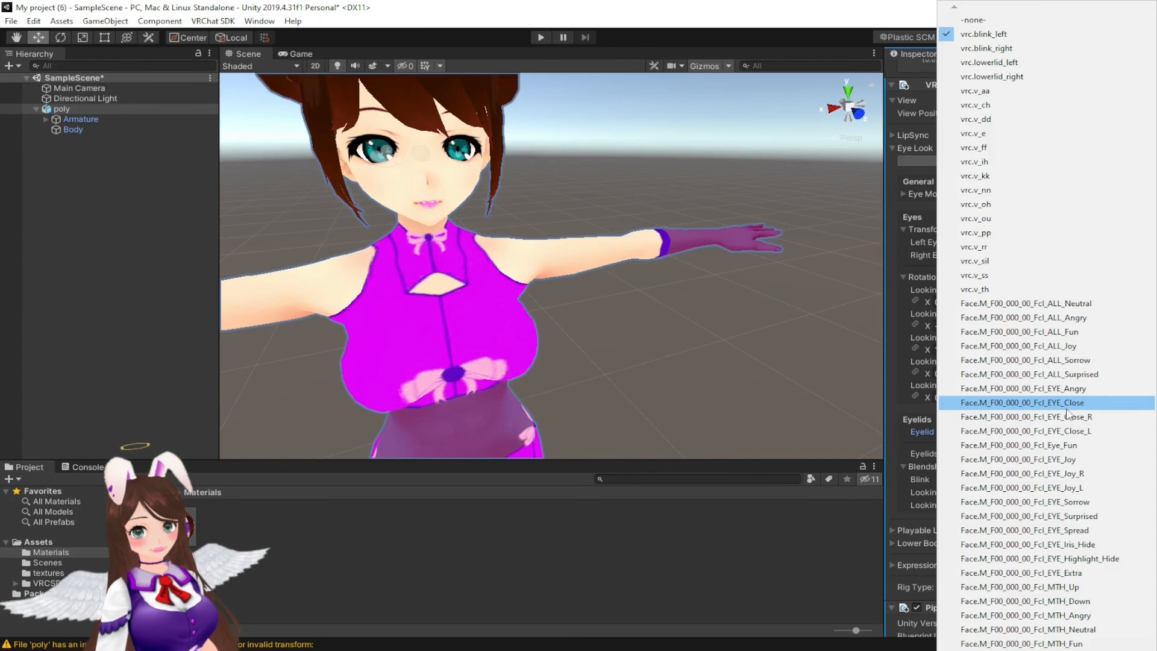
left_click(1111, 403)
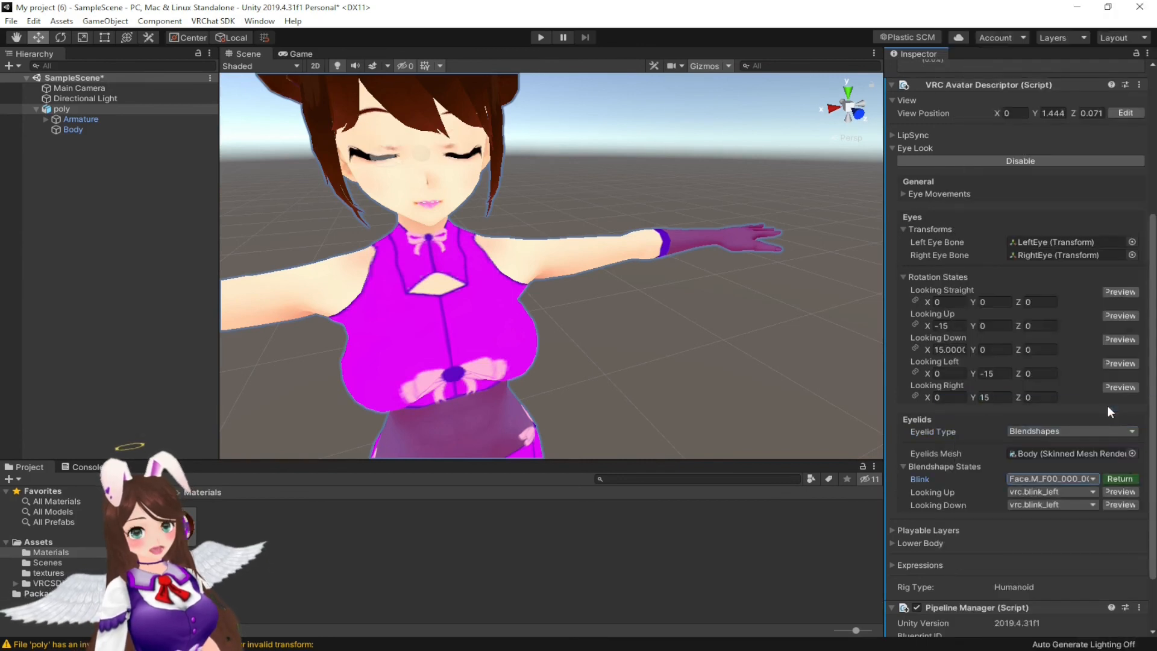
left_click(1093, 492)
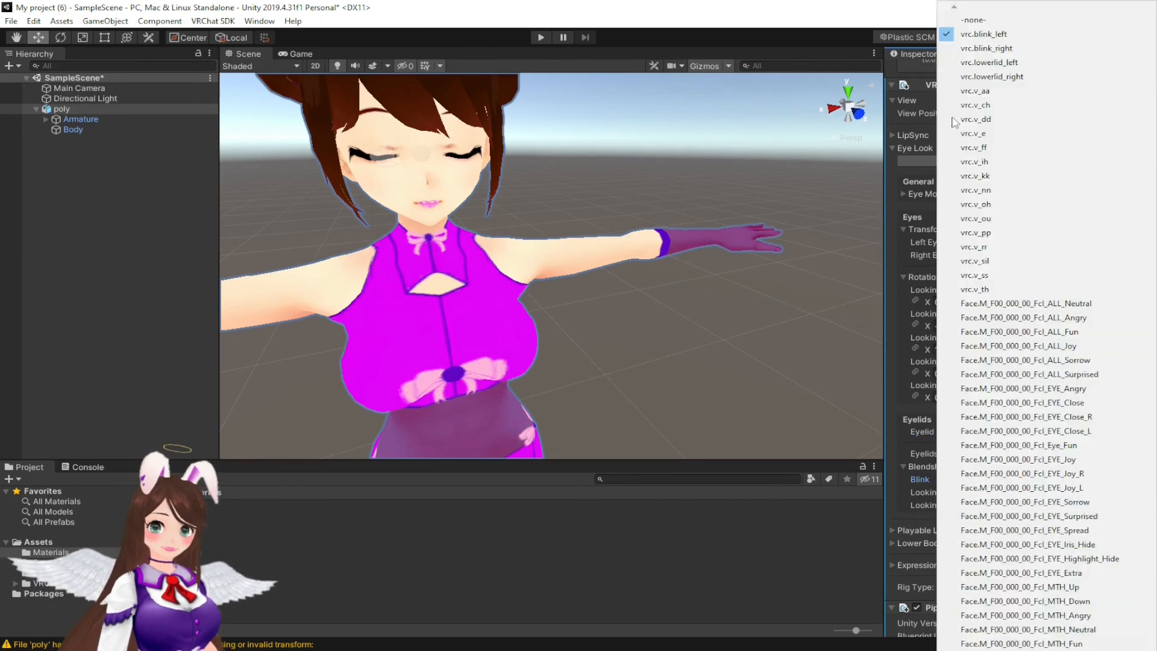
left_click(1025, 20)
left_click(1082, 504)
left_click(1085, 504)
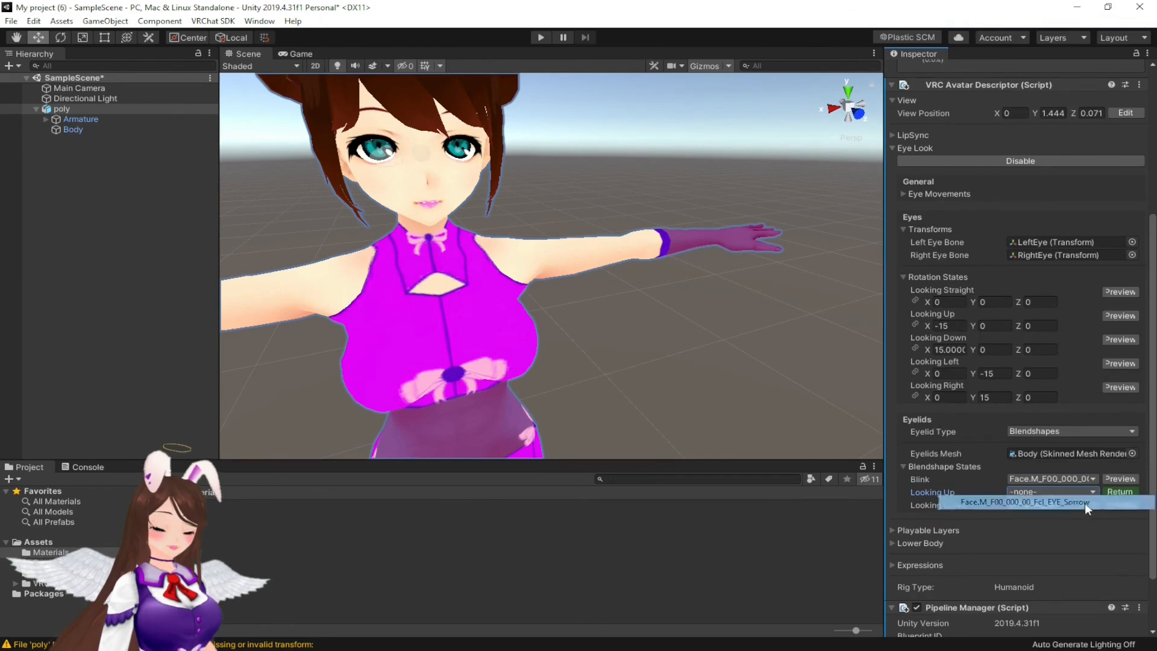
left_click(1094, 504)
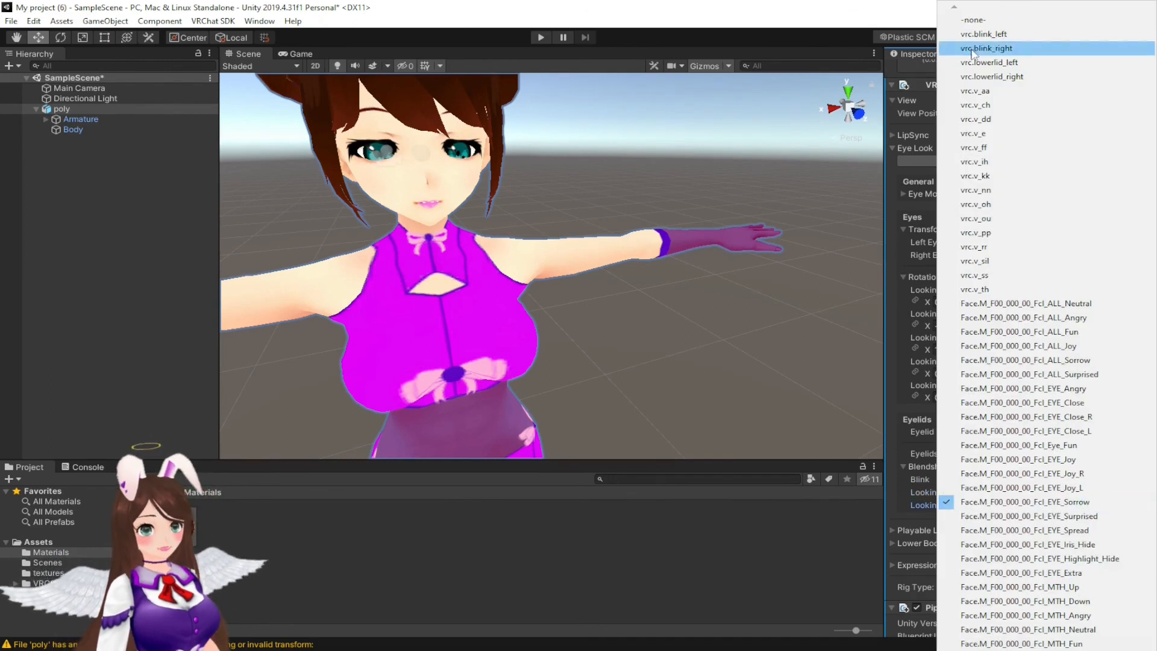
left_click(1025, 20)
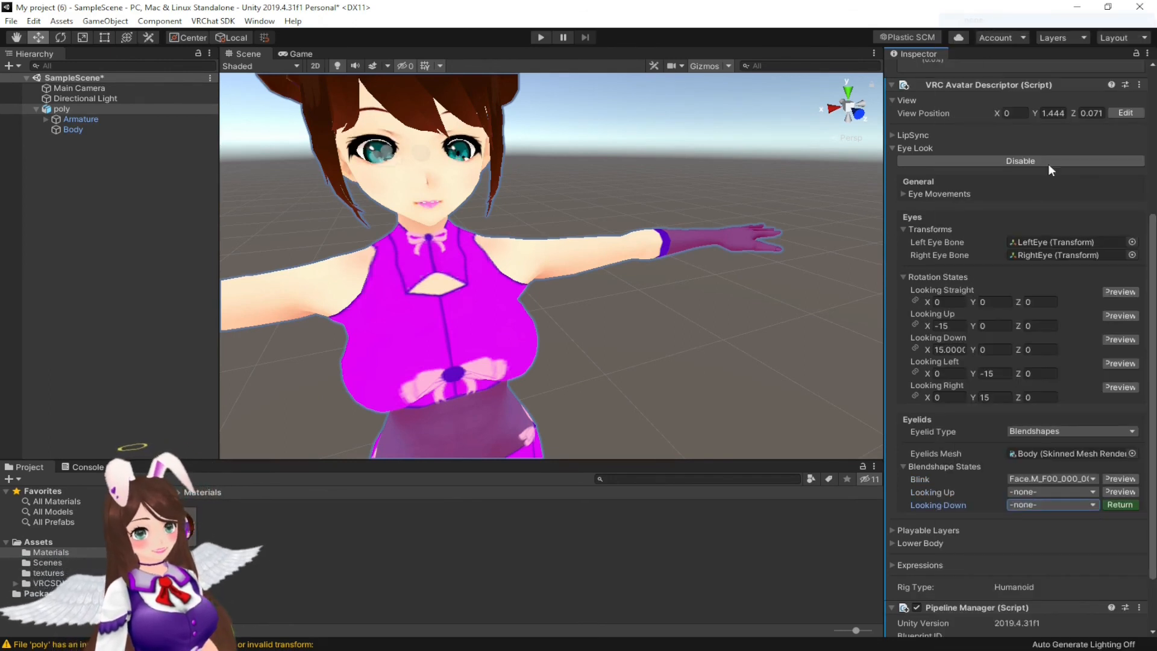
left_click(1119, 505)
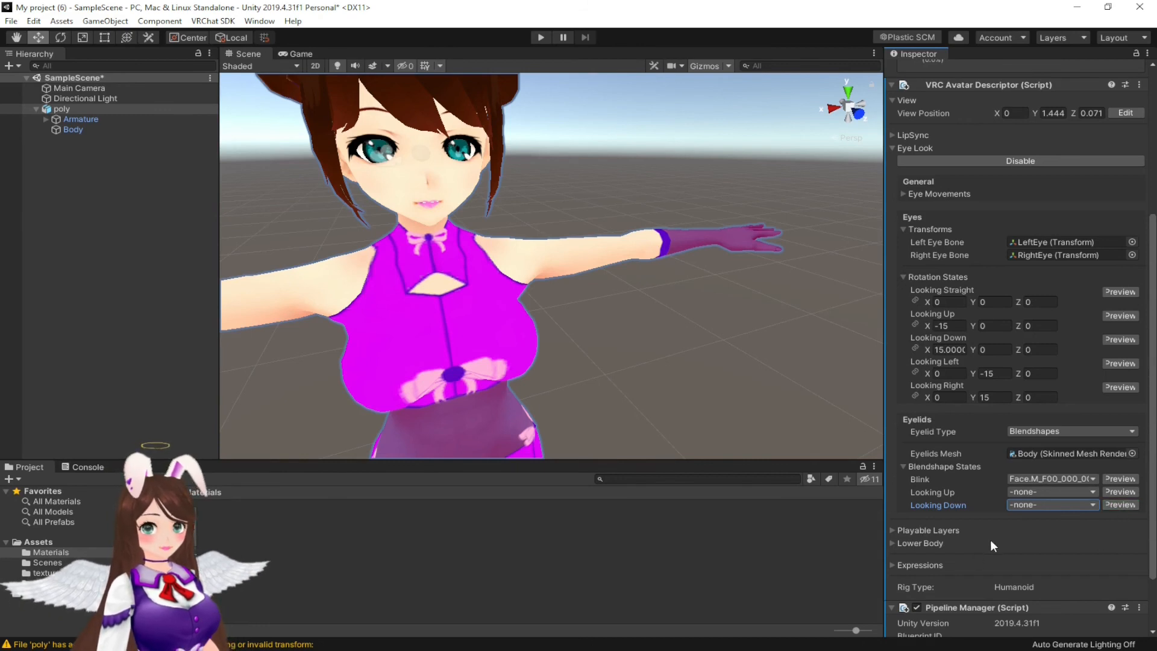
Step: Review the poly object's component settings and frame the whole avatar in the scene
scroll(988, 541, "down", 3)
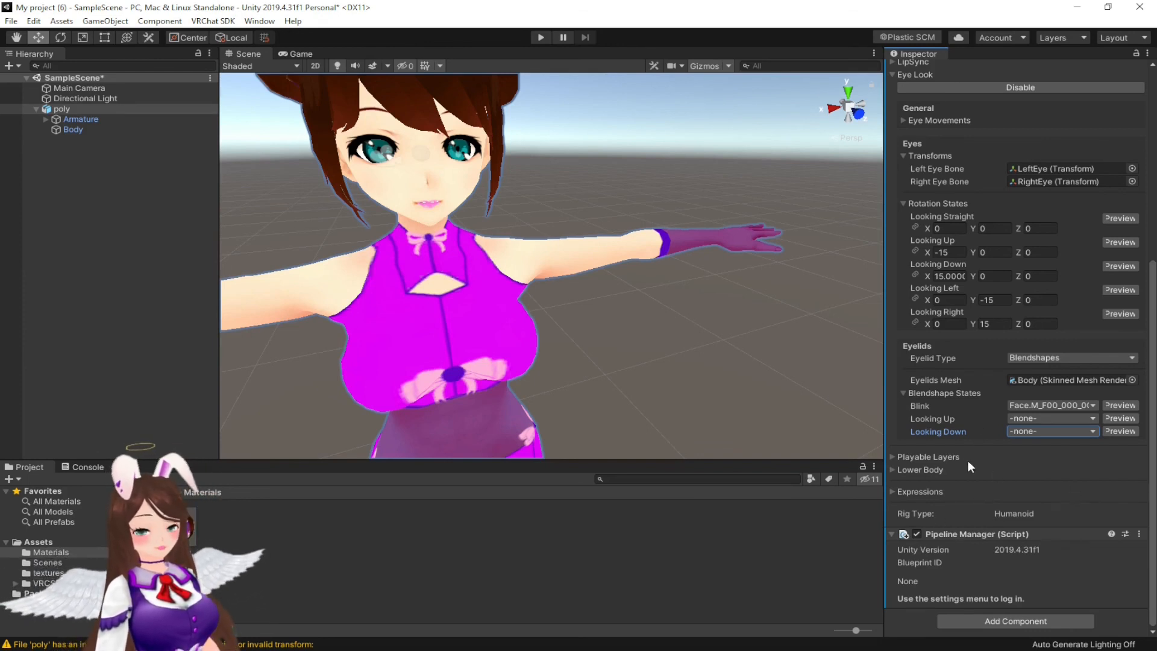
scroll(962, 447, "up", 5)
scroll(949, 410, "up", 5)
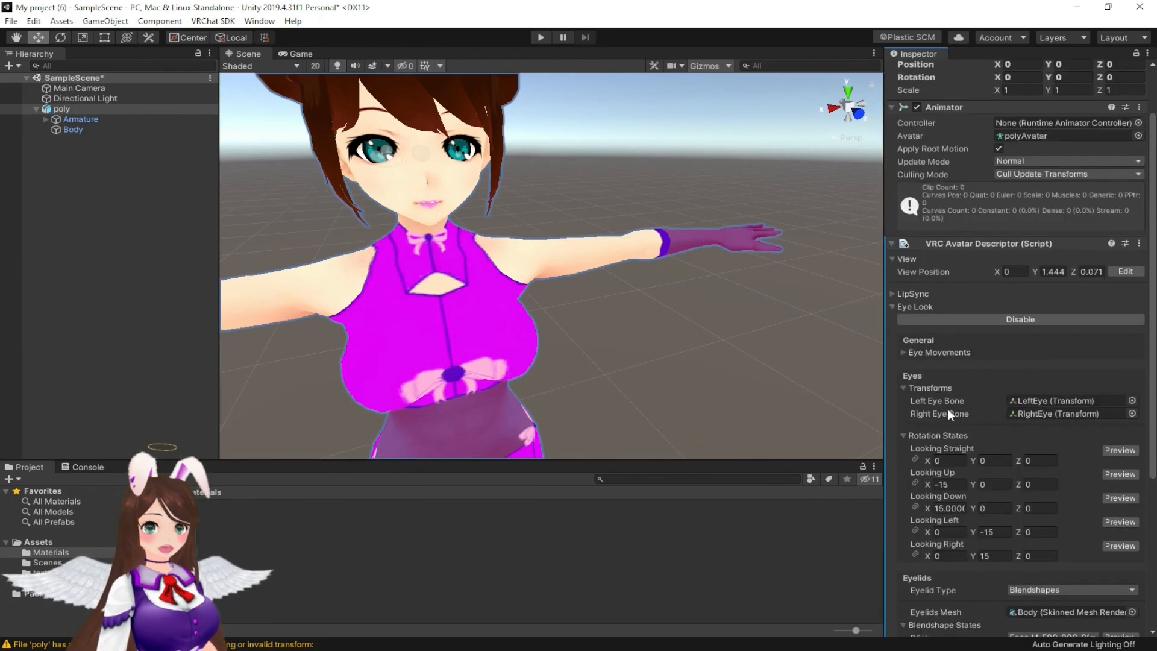
scroll(944, 410, "up", 3)
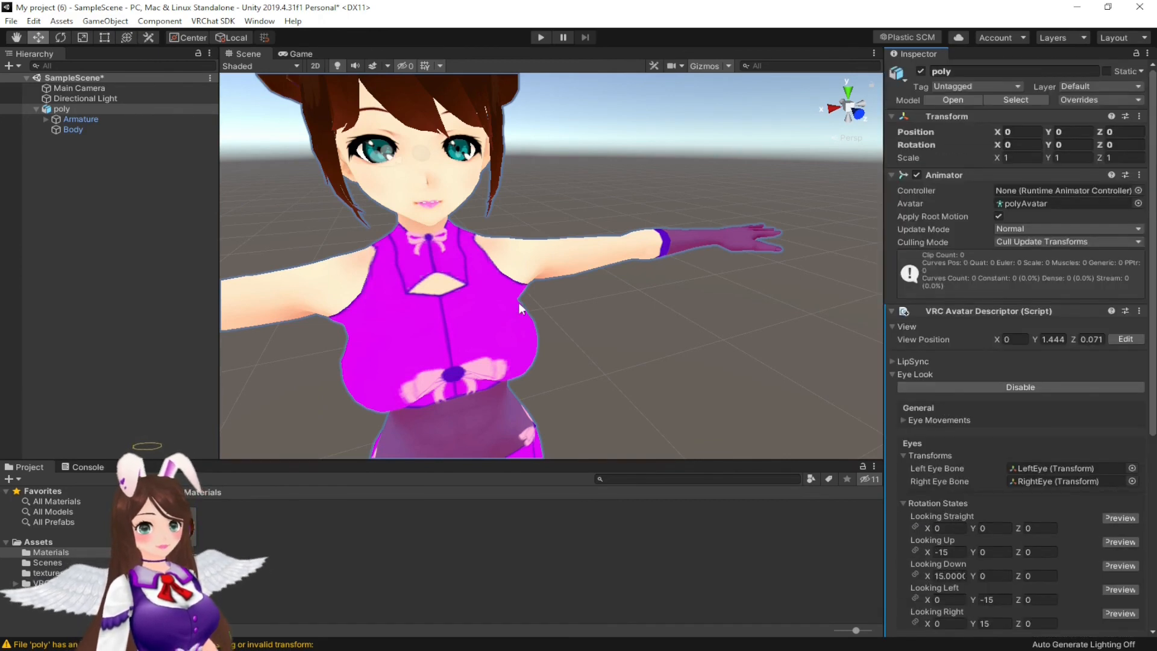
scroll(521, 303, "down", 8)
middle_click_drag(492, 364, 544, 307)
right_click_drag(650, 331, 505, 319)
middle_click_drag(657, 312, 493, 283)
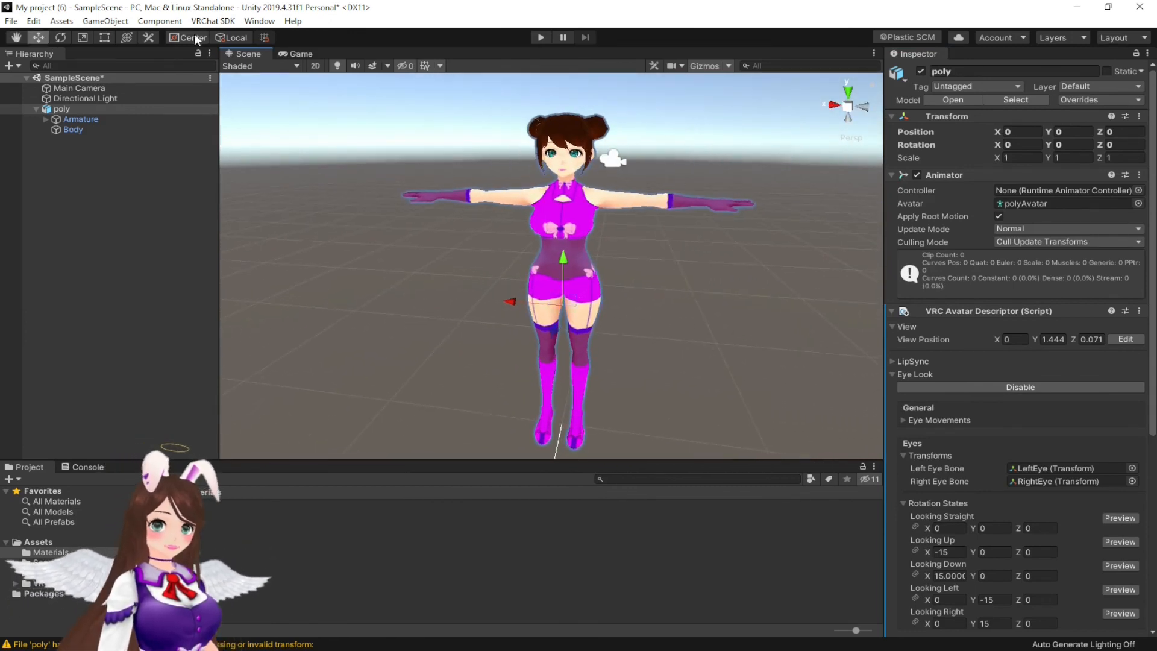
Step: Sign in to the VRChat SDK control panel and open its Builder page for the poly avatar
left_click(213, 22)
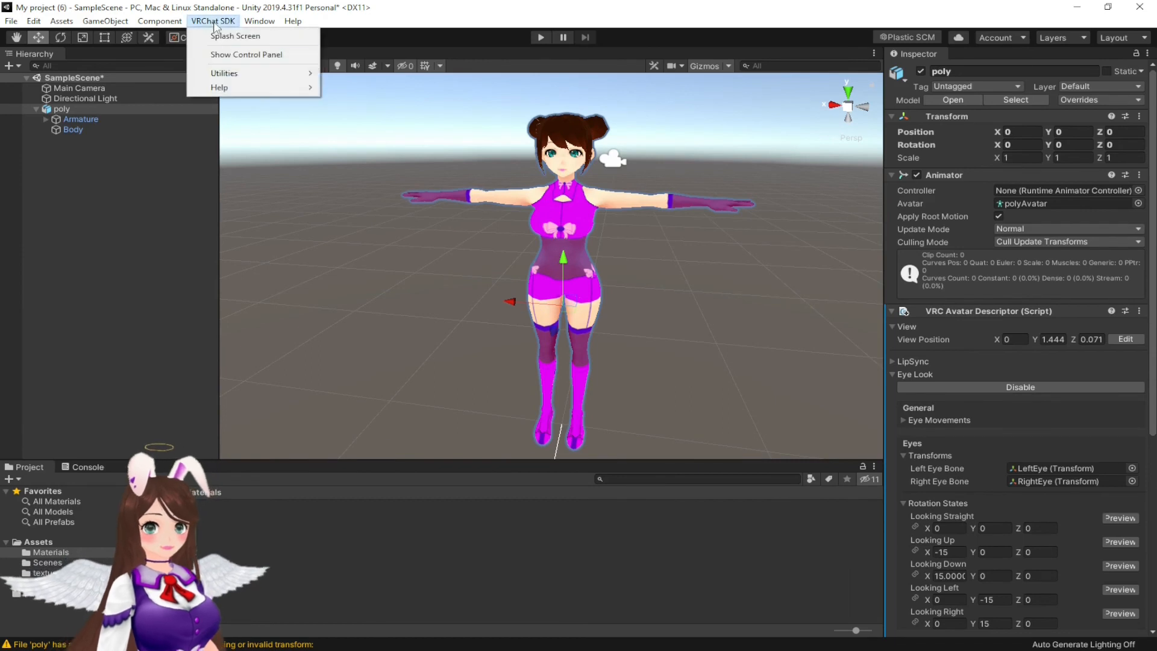
left_click(241, 55)
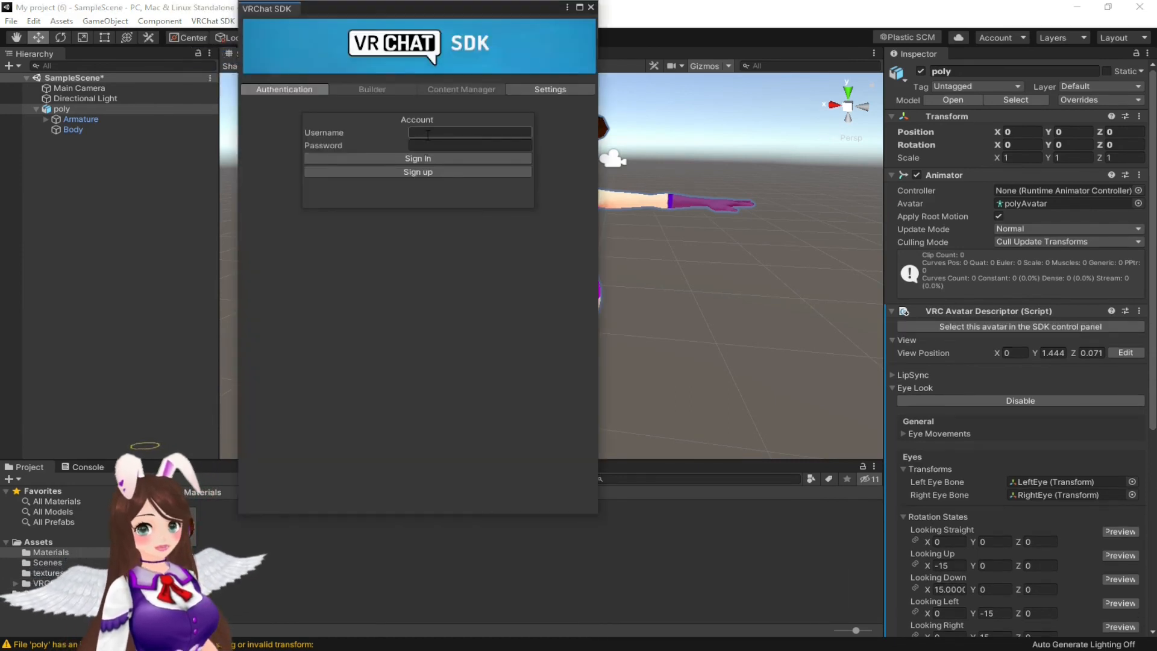
left_click(402, 157)
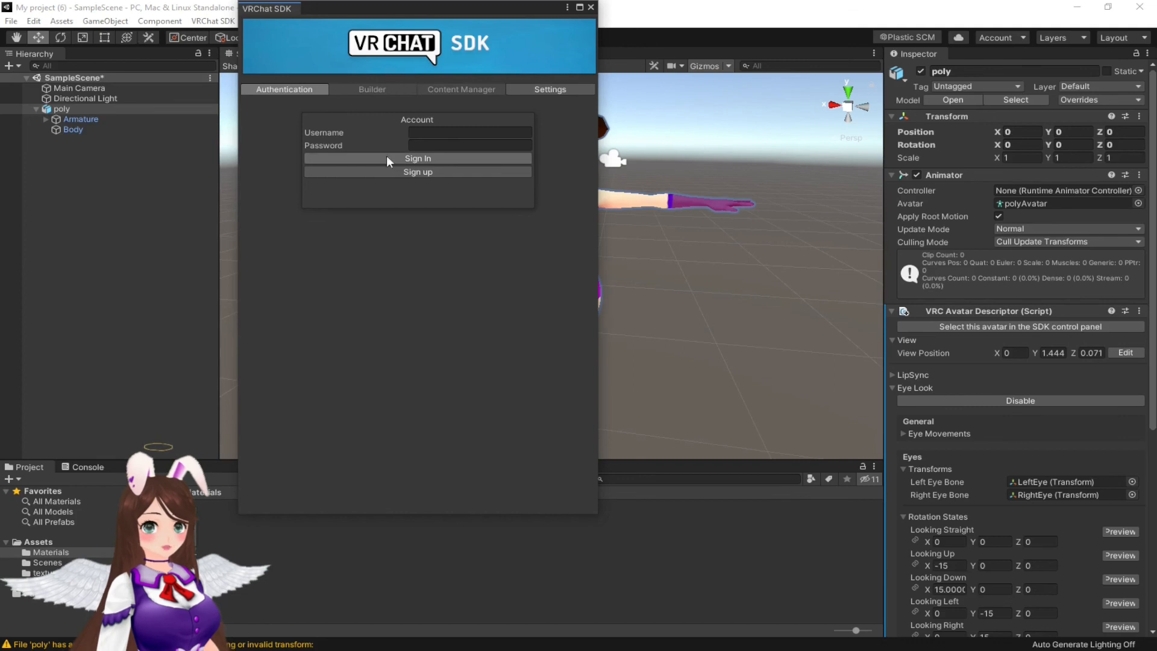
left_click(364, 91)
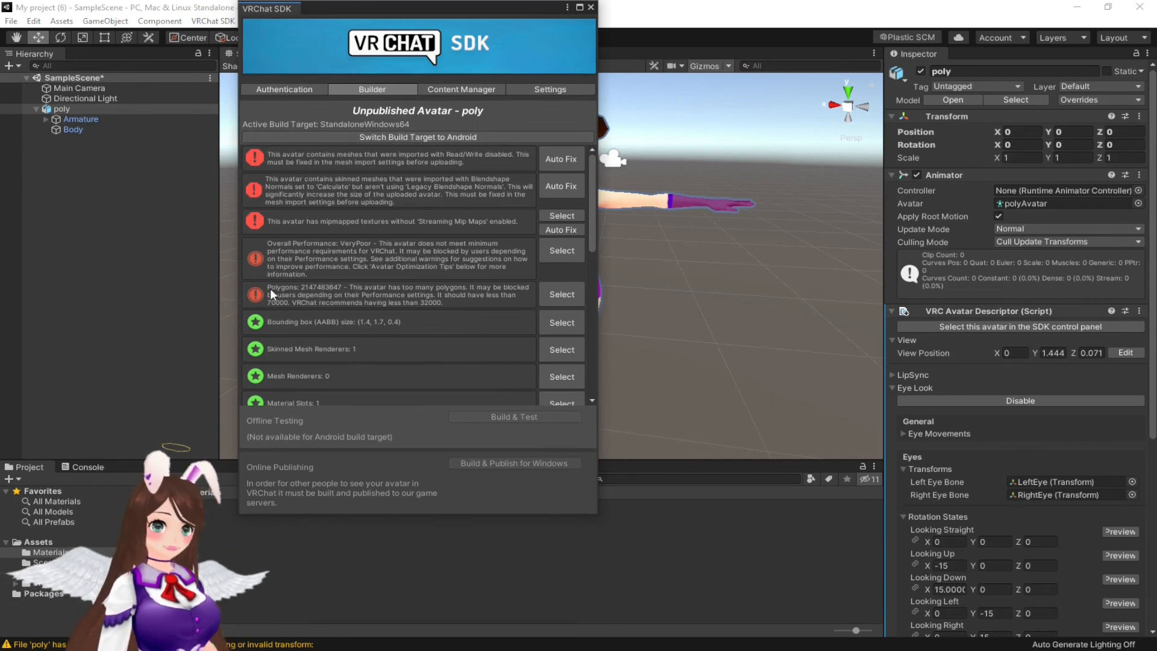
Step: Auto-fix the poly avatar's mesh Read/Write, Legacy Blendshape Normals and texture Streaming Mip Maps errors, and review the remaining validation checks
left_click(561, 159)
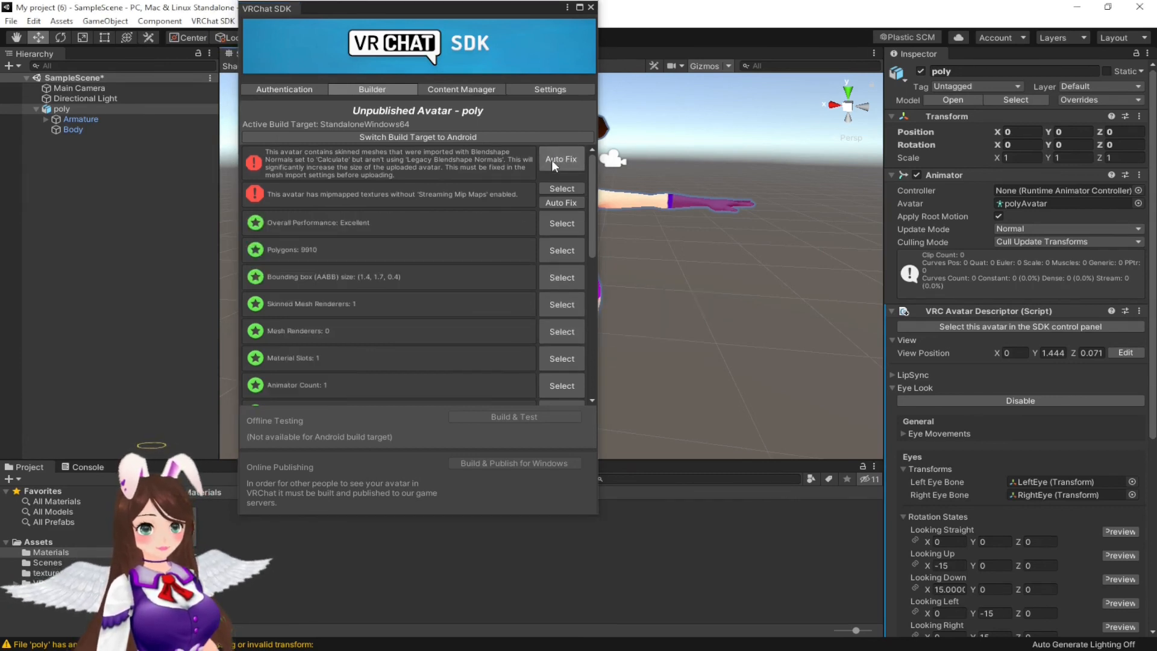
left_click(555, 160)
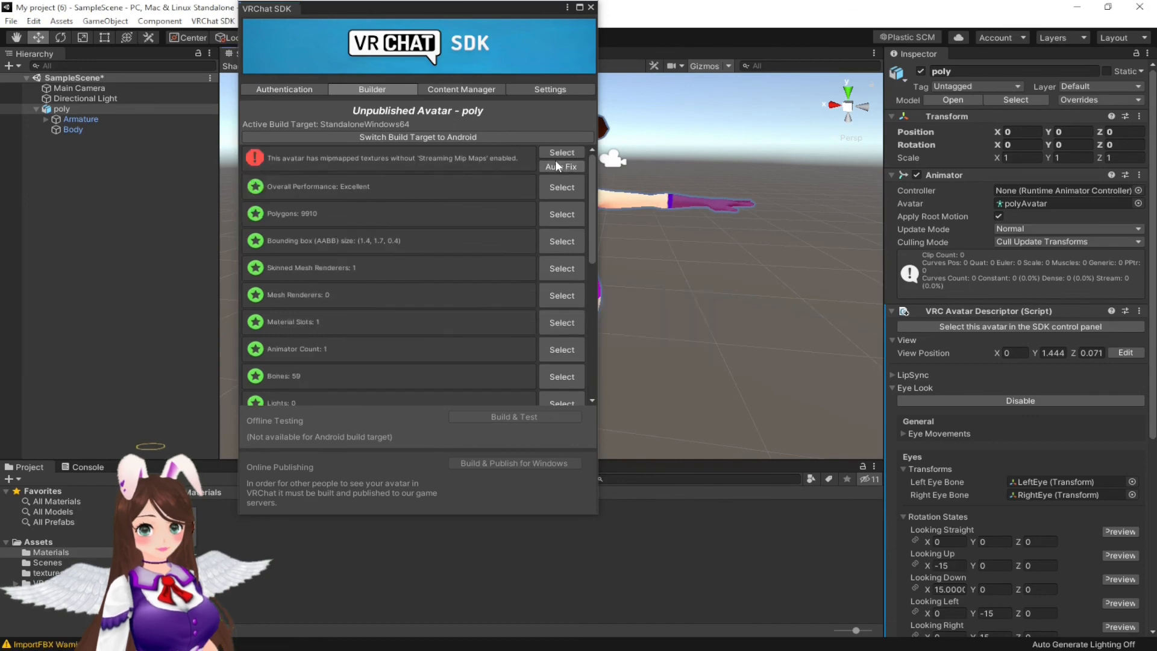
left_click(562, 166)
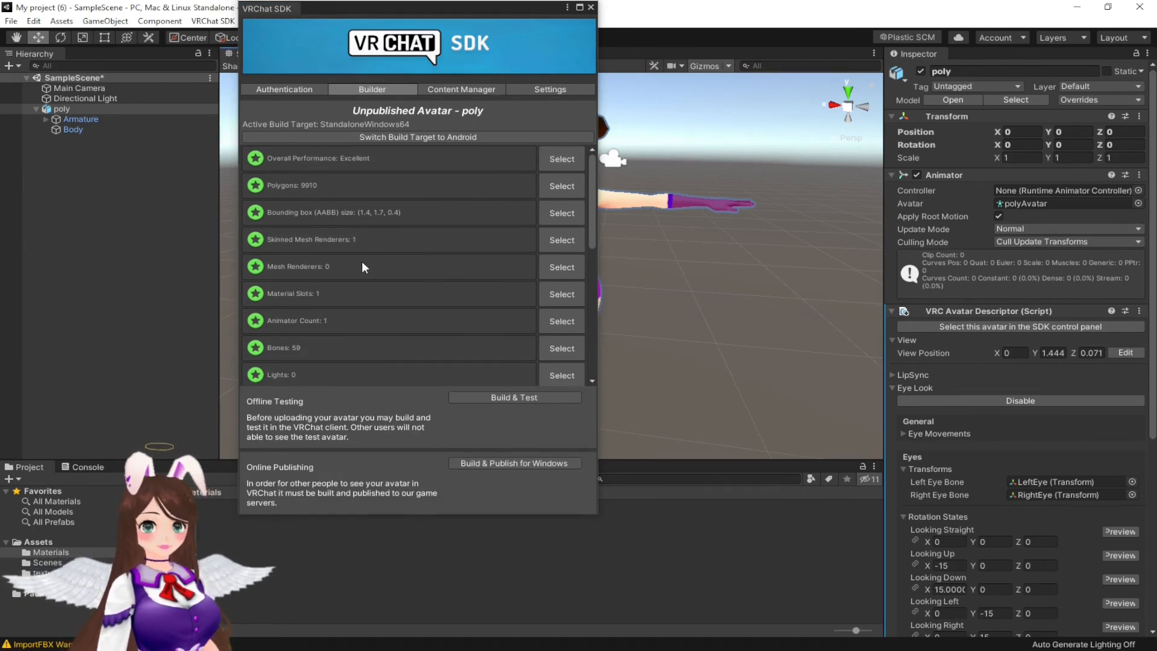
scroll(324, 320, "down", 10)
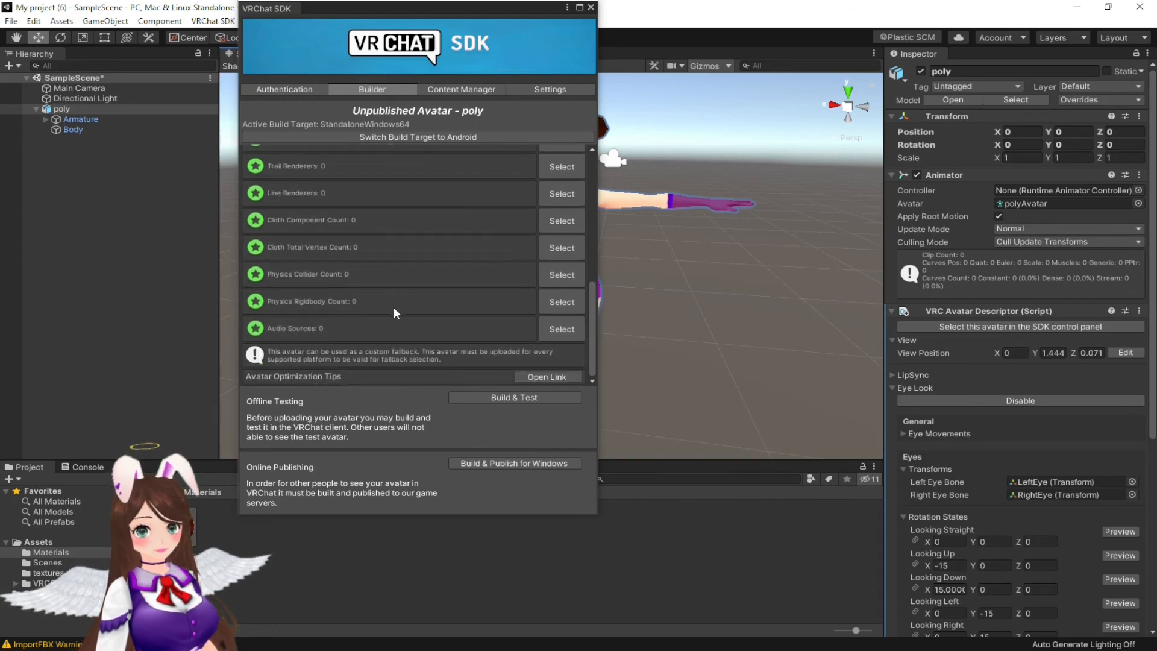
scroll(382, 261, "up", 10)
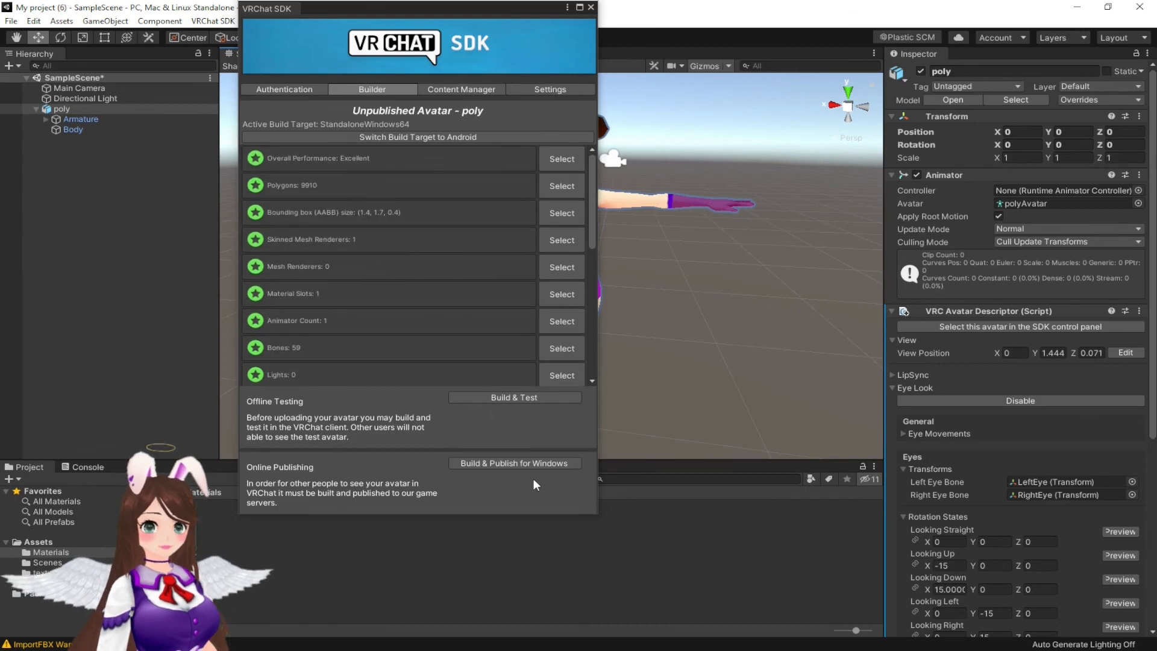
Step: Build and publish the poly avatar for Windows, and enter Poly as the new avatar's name
left_click(497, 462)
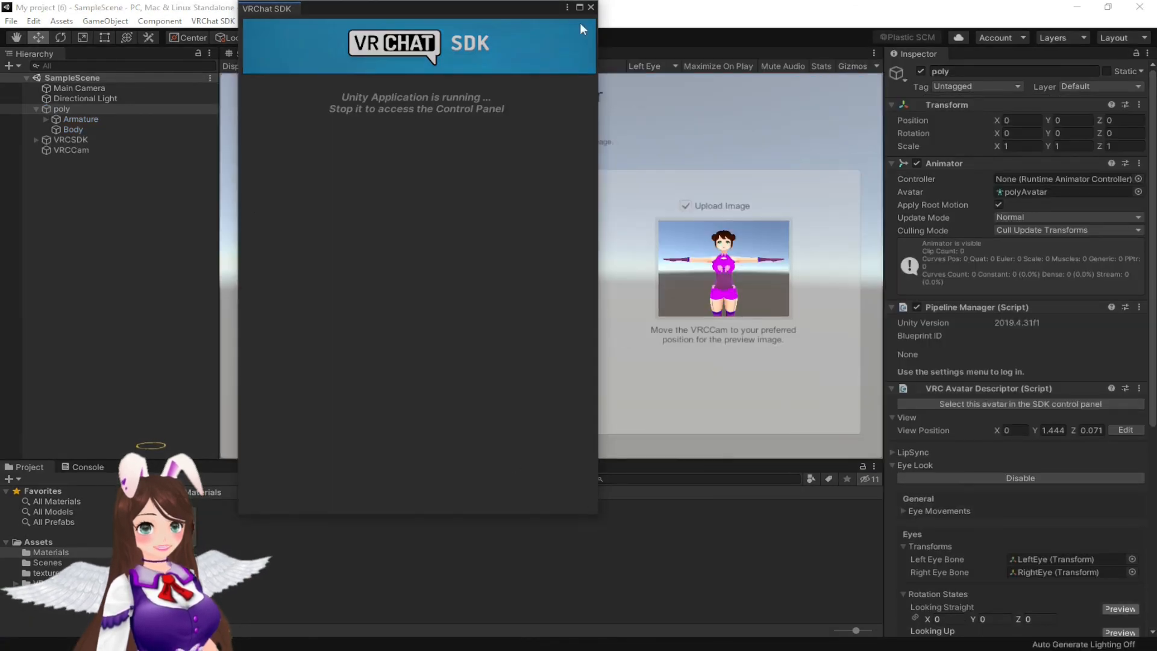
left_click(590, 7)
left_click(365, 187)
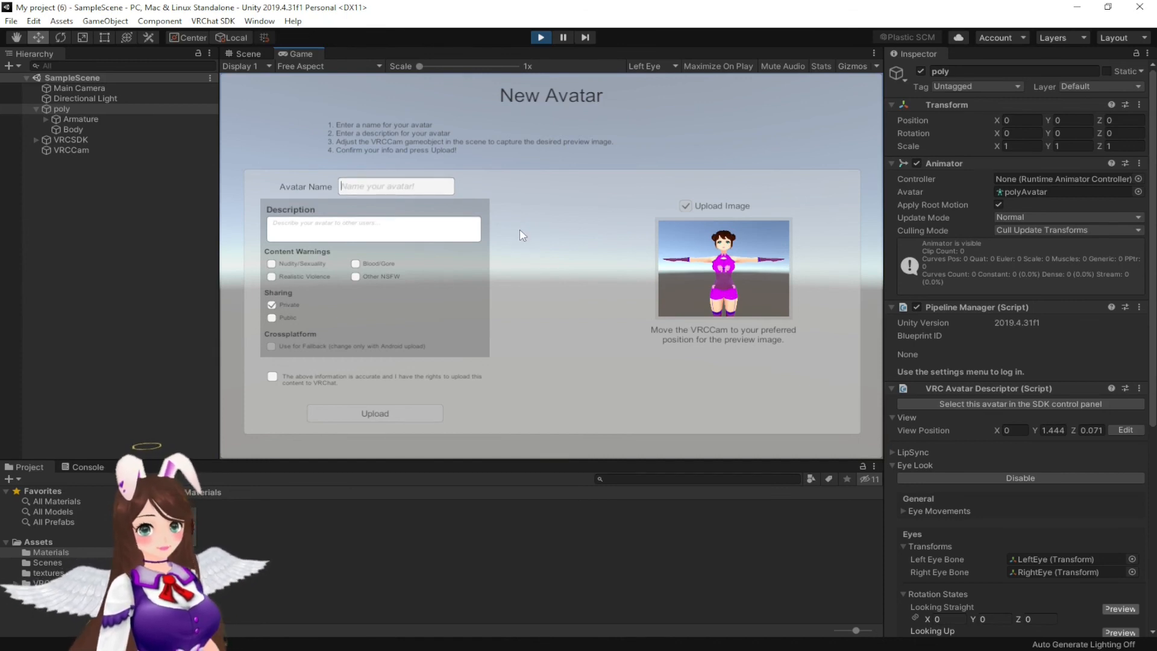
type("Poly")
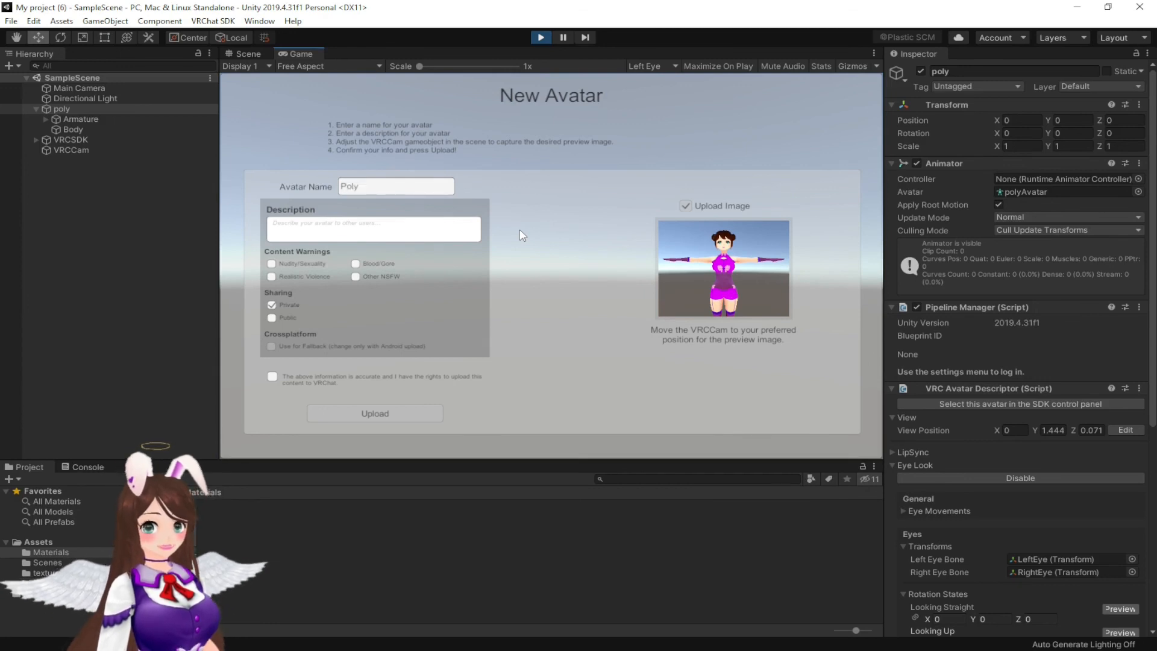
Step: Enter a description starting "Magical anime girl" with creator and asset credits, and upload the avatar with Public sharing and content rights confirmed
left_click(399, 227)
type("Magic")
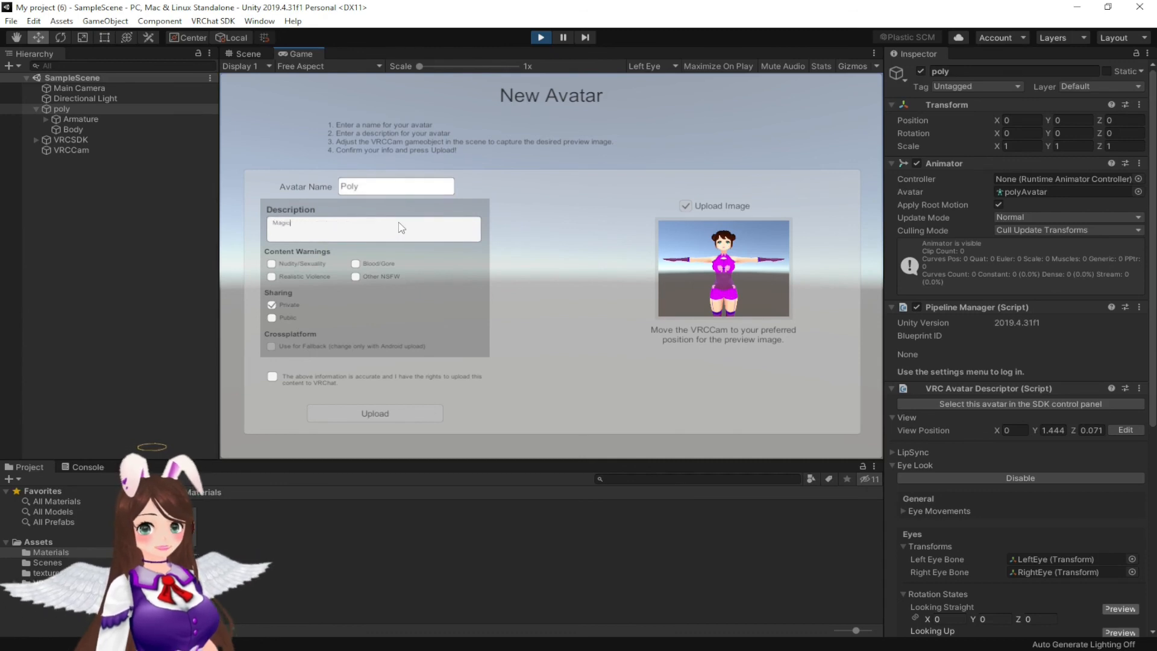
type("al anime girl")
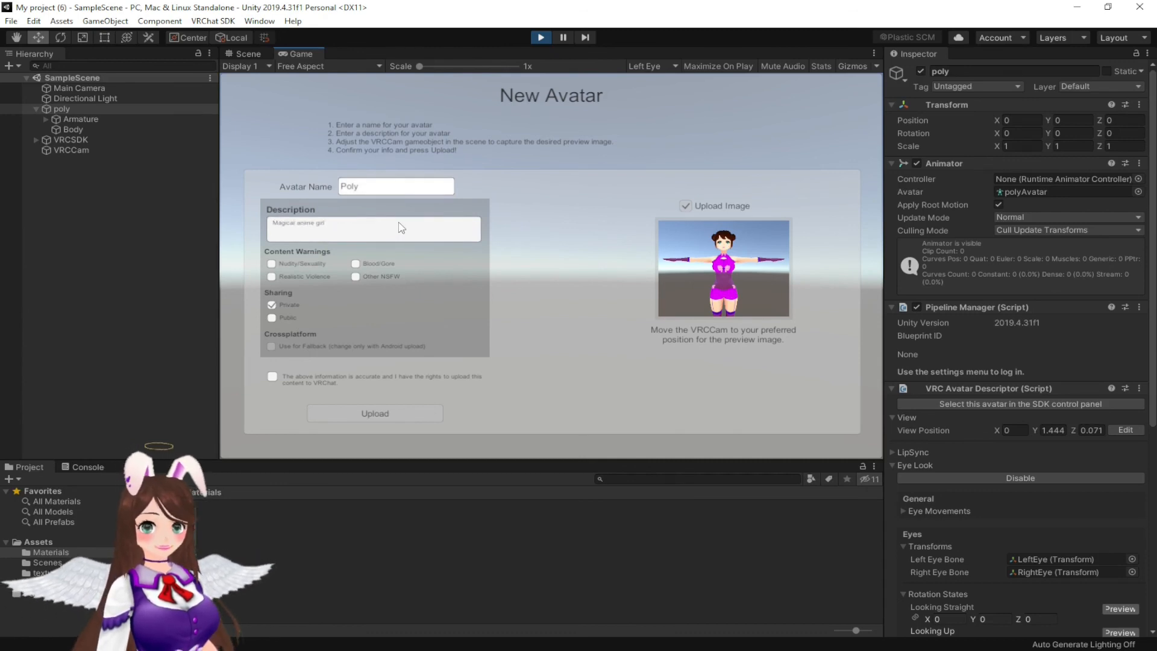
type(" created by PunkBune ")
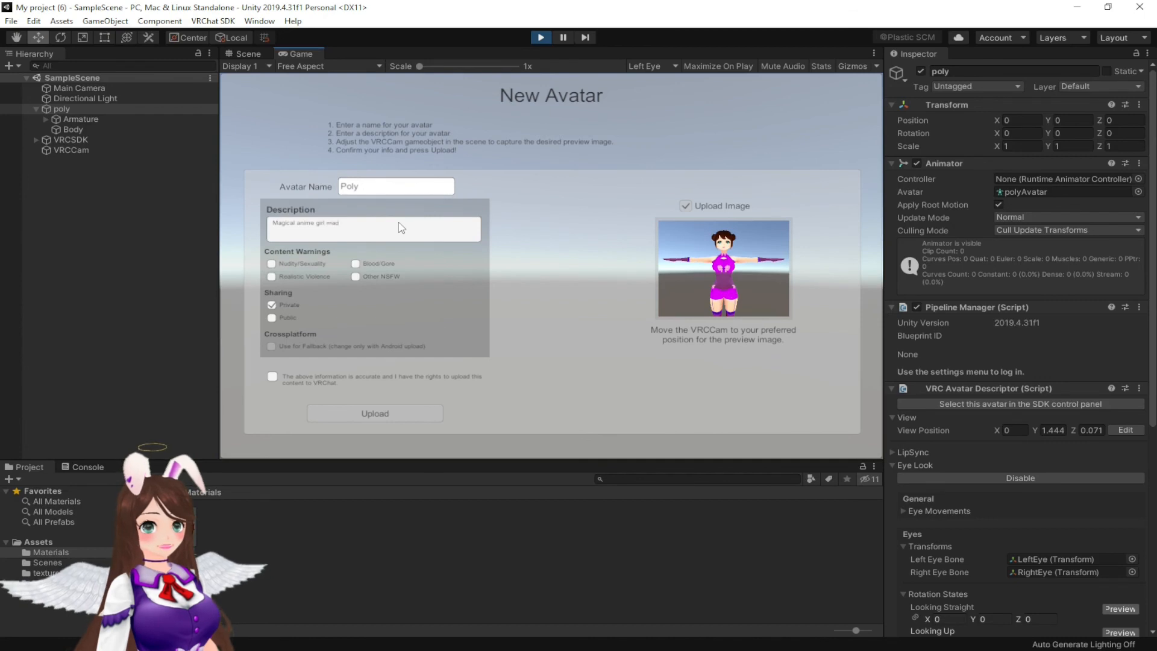
type("wi")
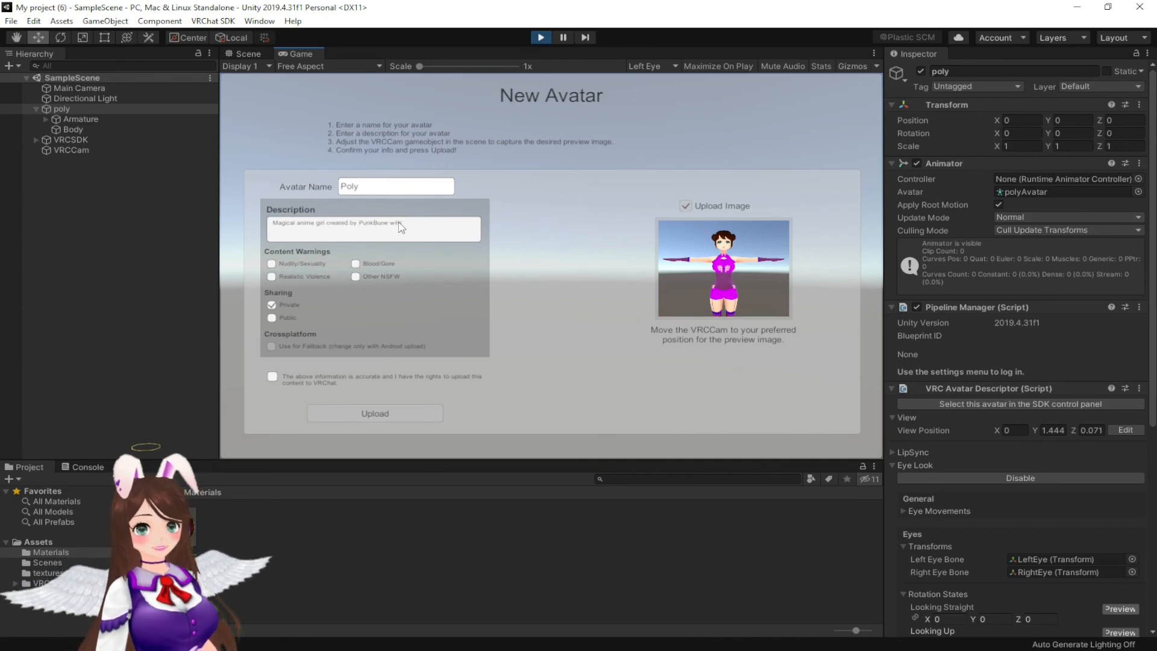
type("th use of the following")
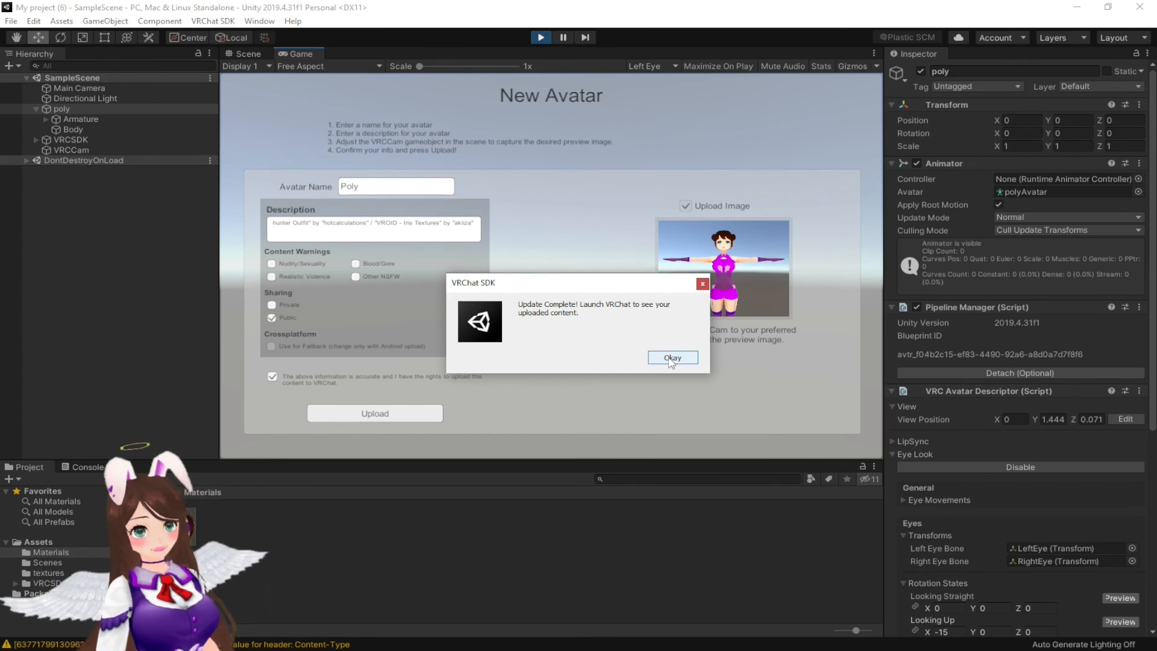
left_click(671, 358)
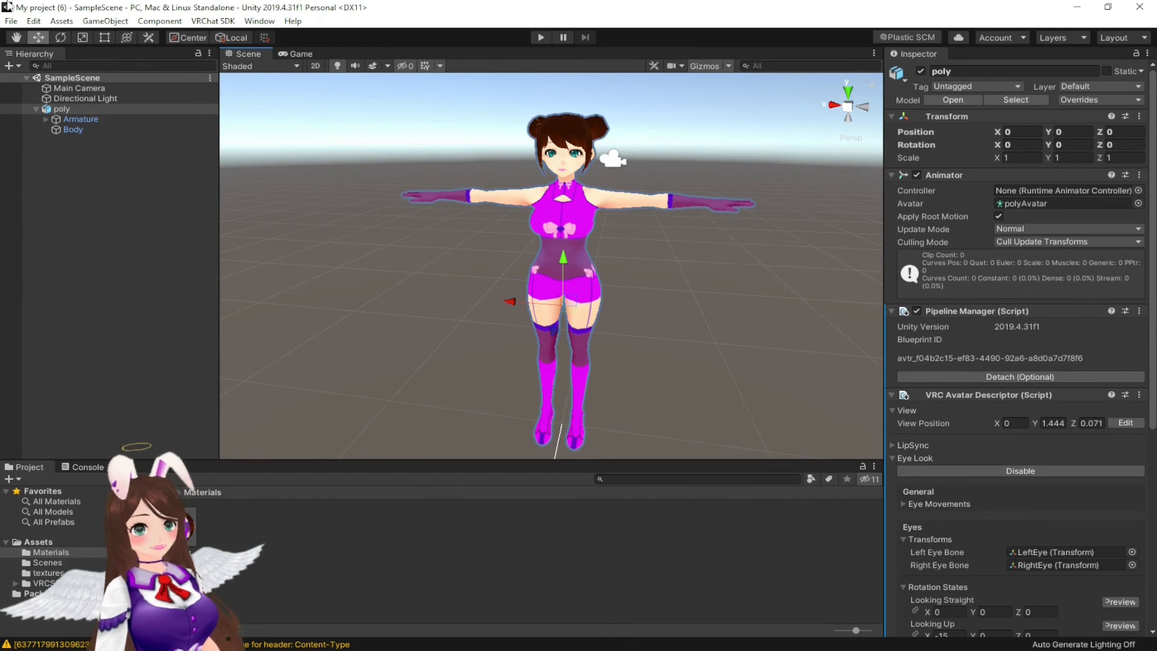
Step: Switch the project's build platform to Android in the Build Settings
left_click(12, 23)
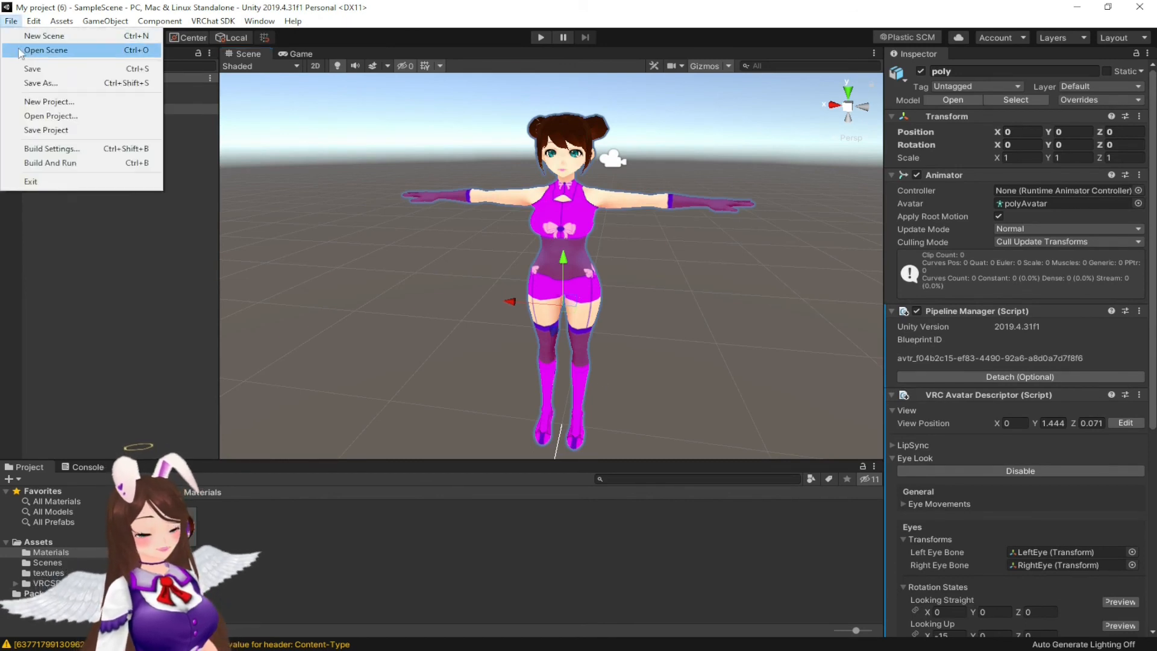
left_click(79, 151)
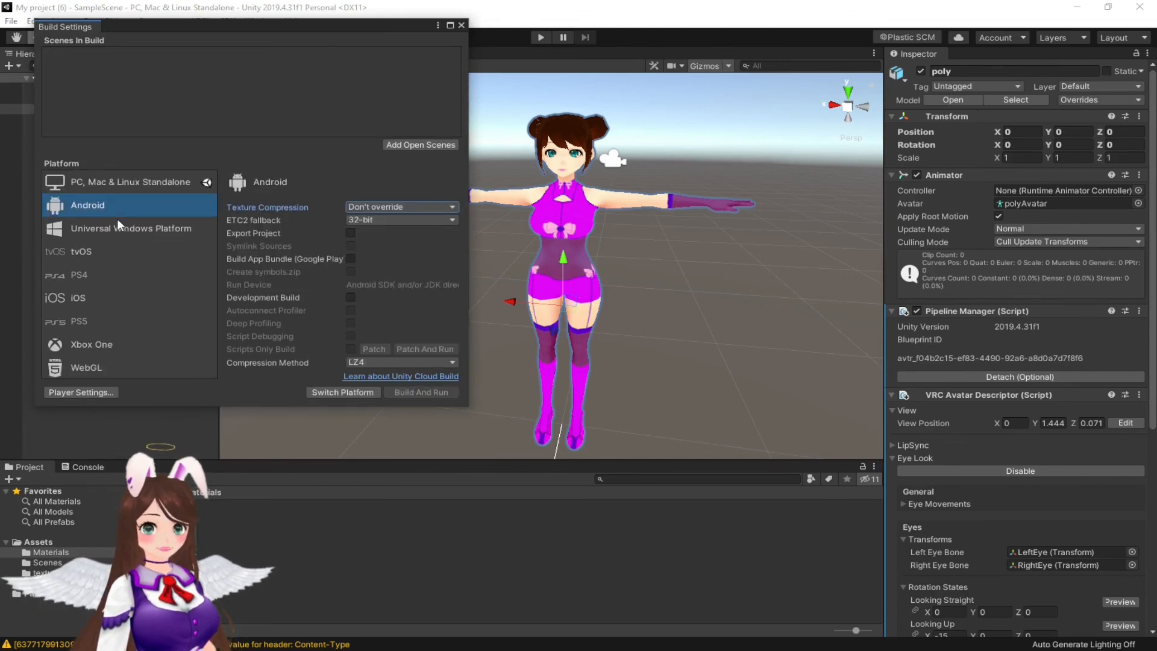
left_click(341, 393)
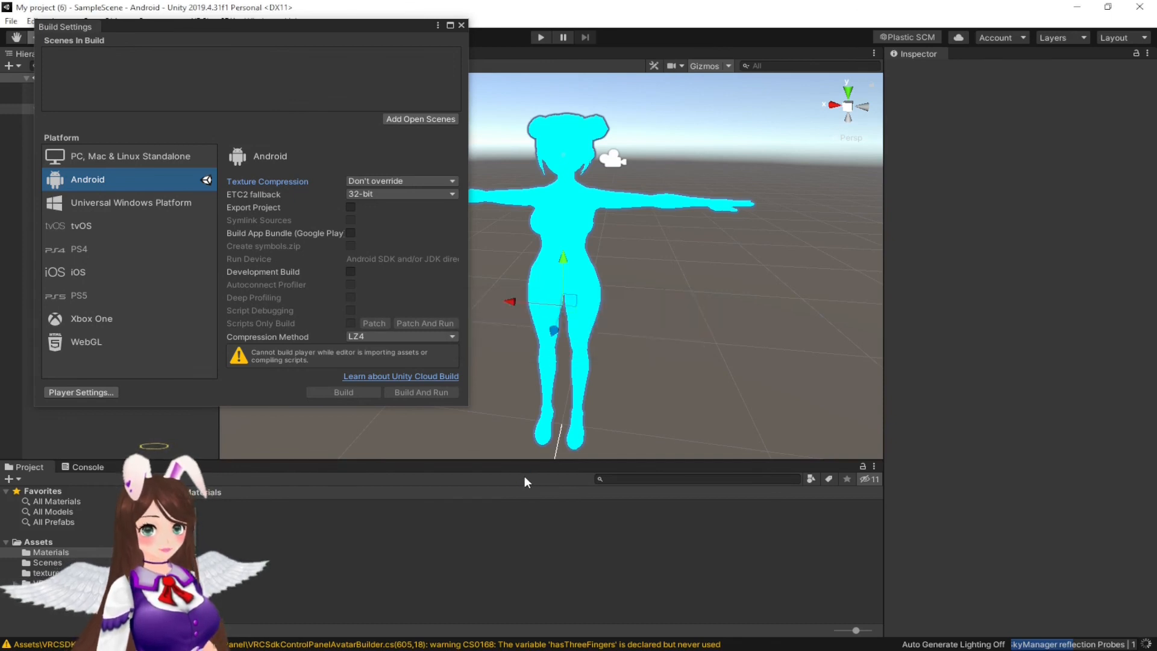
left_click(461, 25)
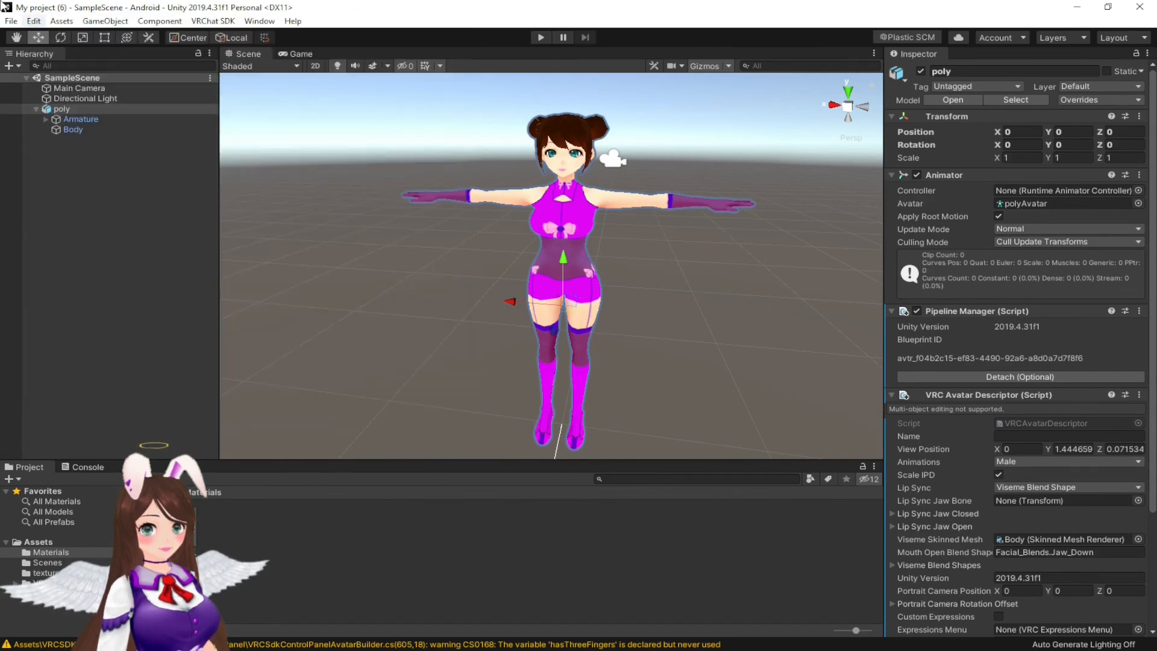
Step: Review the Poly avatar's Android validation checks in the VRChat SDK Builder, and build and publish it for Android
left_click(213, 21)
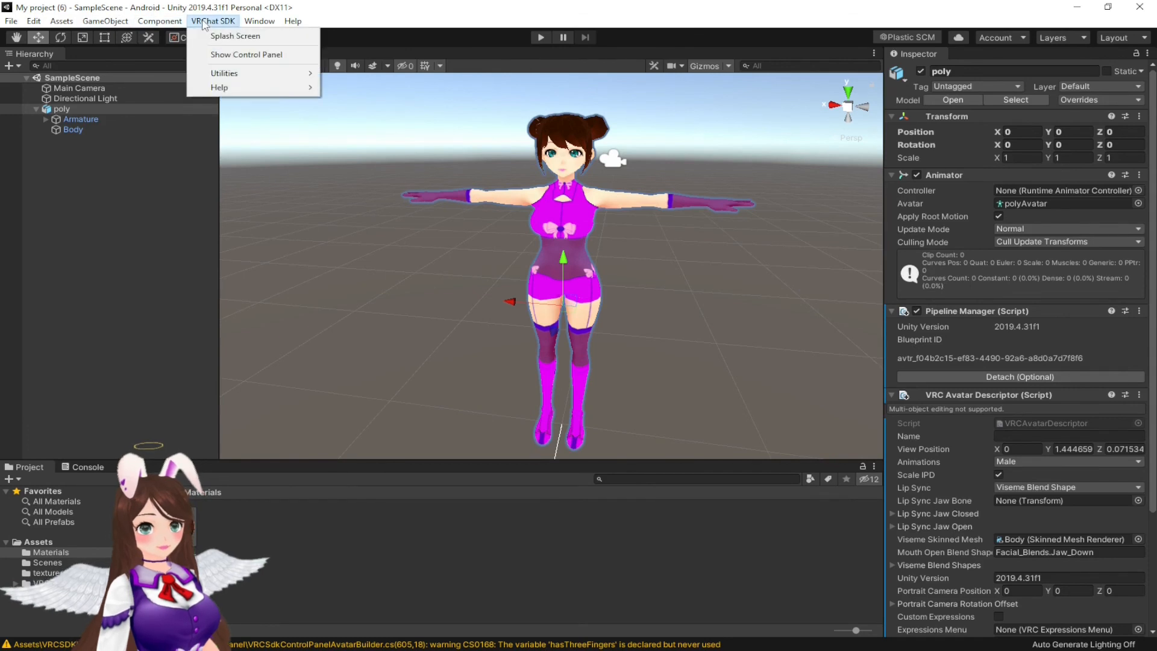
left_click(234, 56)
scroll(381, 358, "down", 3)
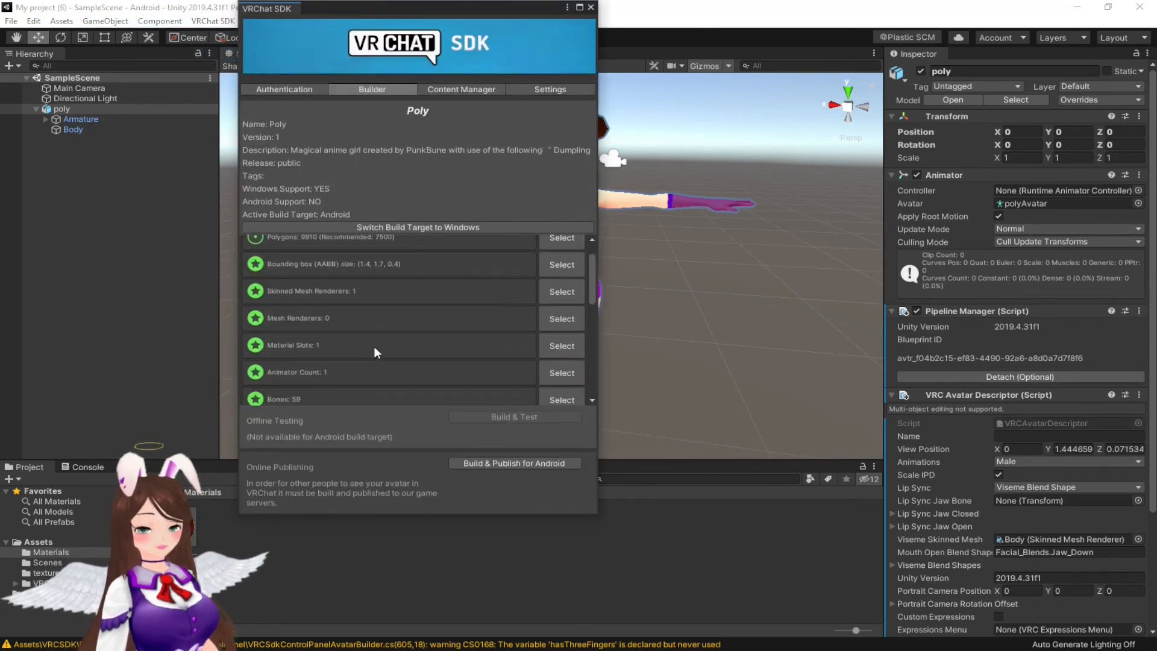
scroll(374, 341, "up", 3)
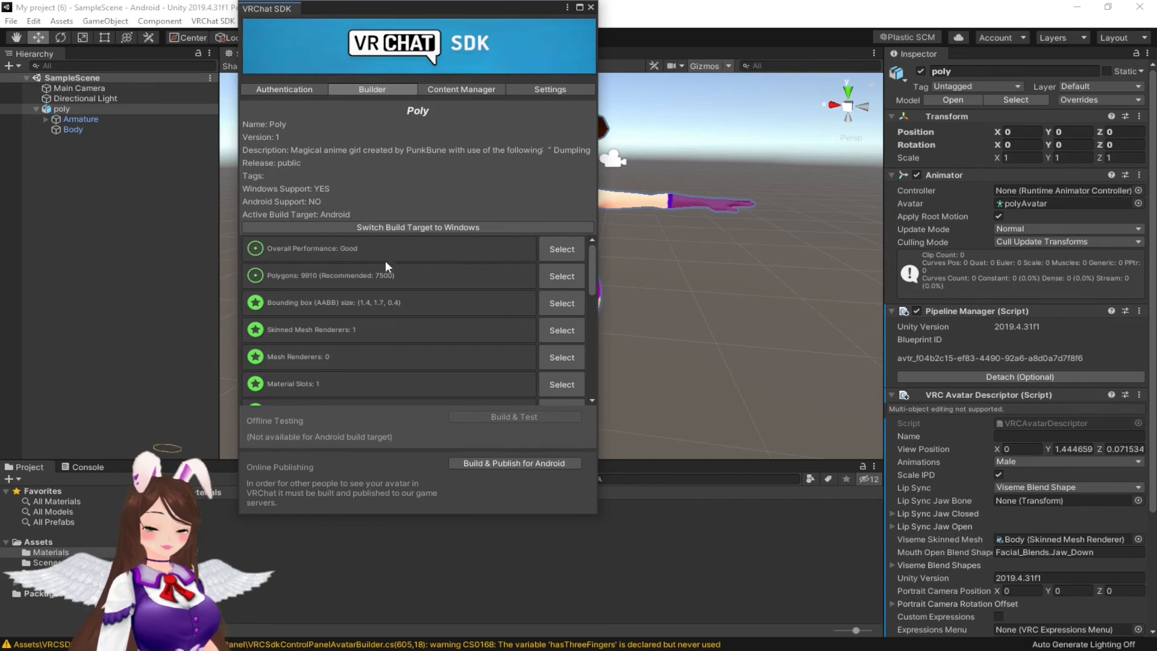
scroll(384, 294, "down", 8)
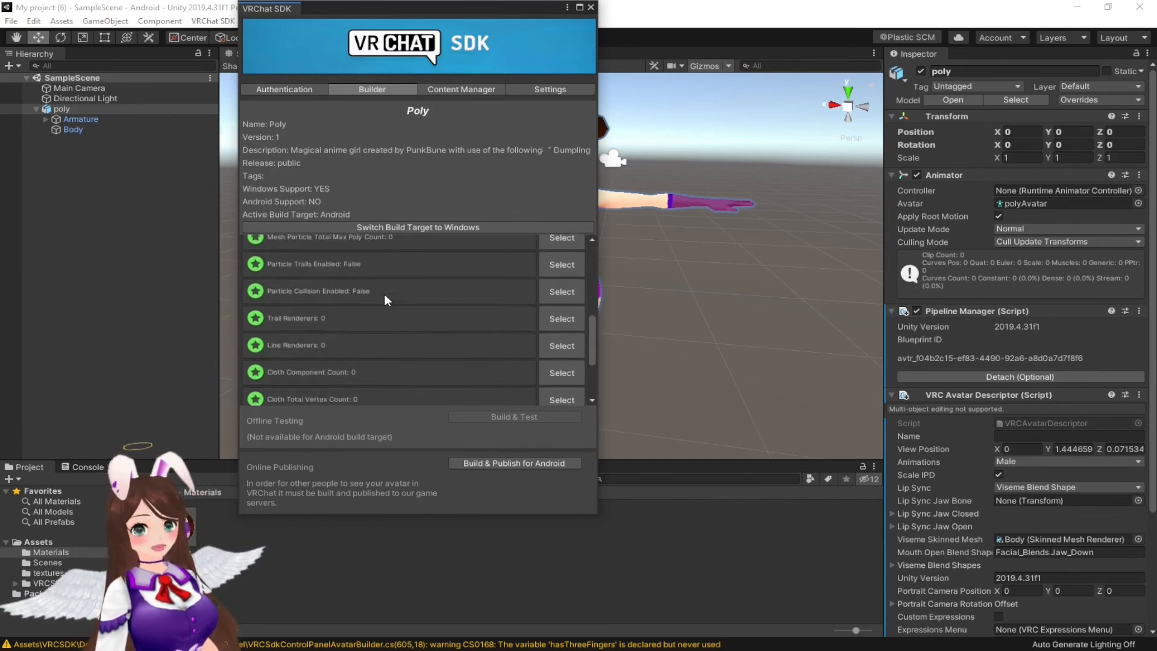
scroll(384, 294, "down", 2)
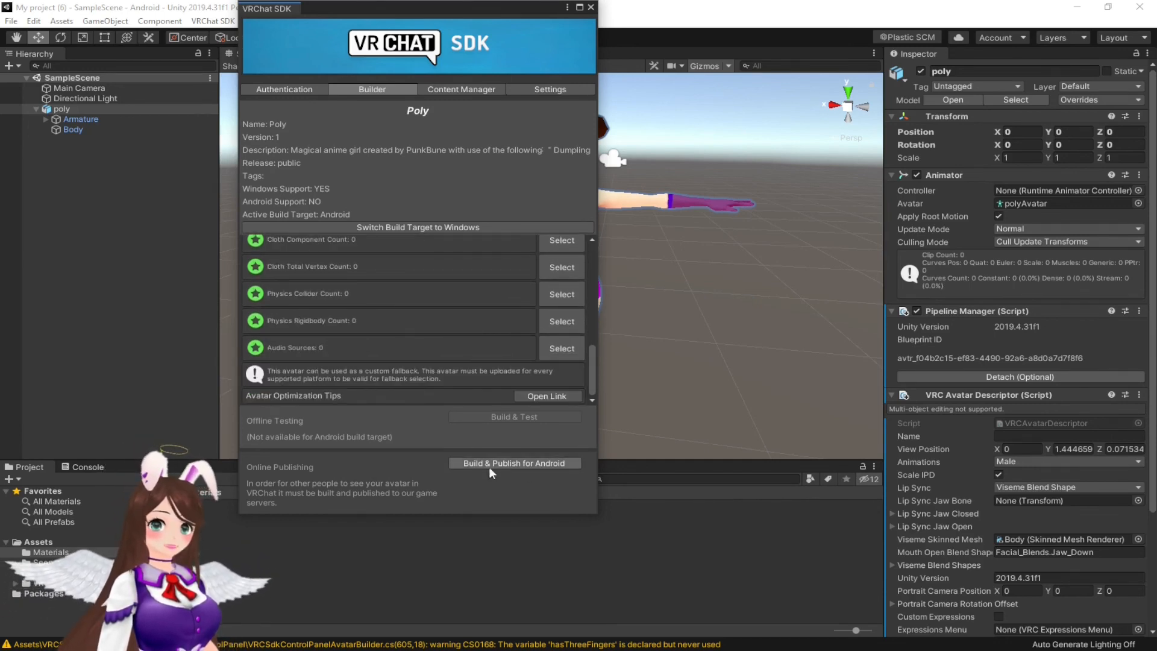
left_click(517, 464)
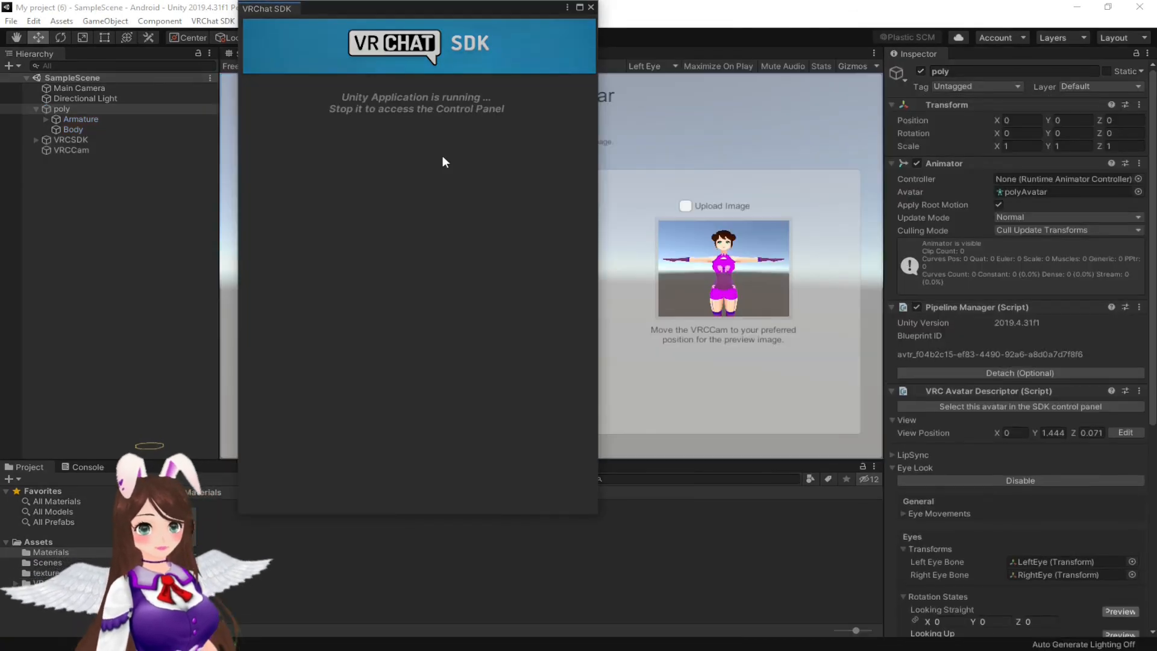
left_click(591, 7)
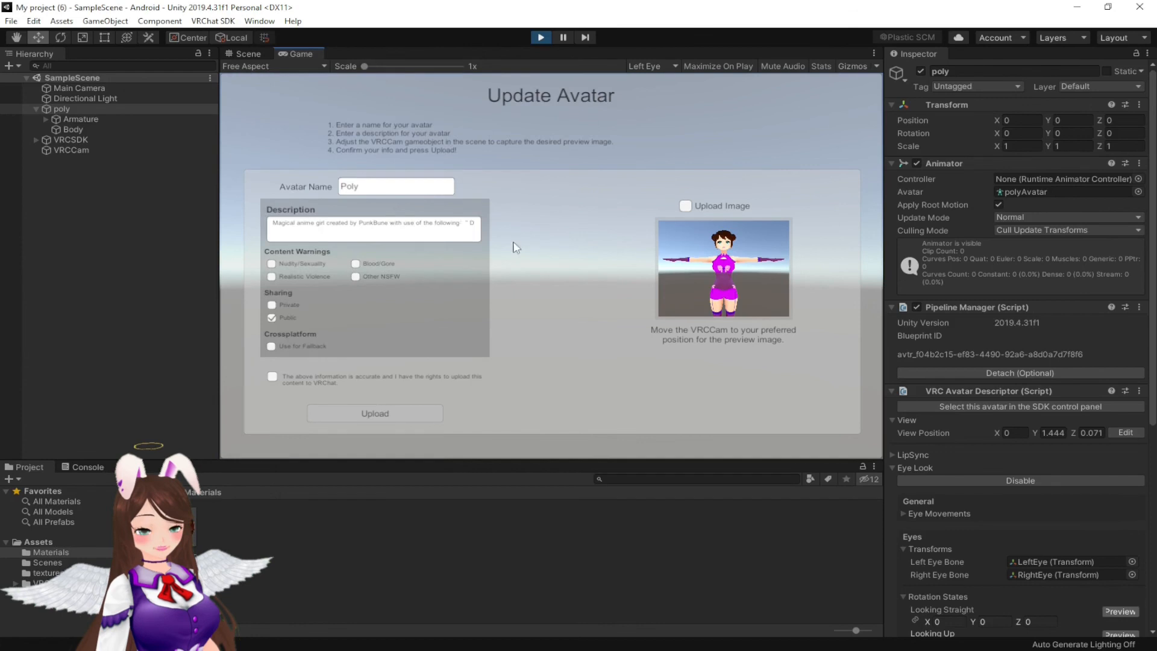
Step: Confirm the content rights on the Update Avatar form and upload the Android version of Poly
left_click(273, 377)
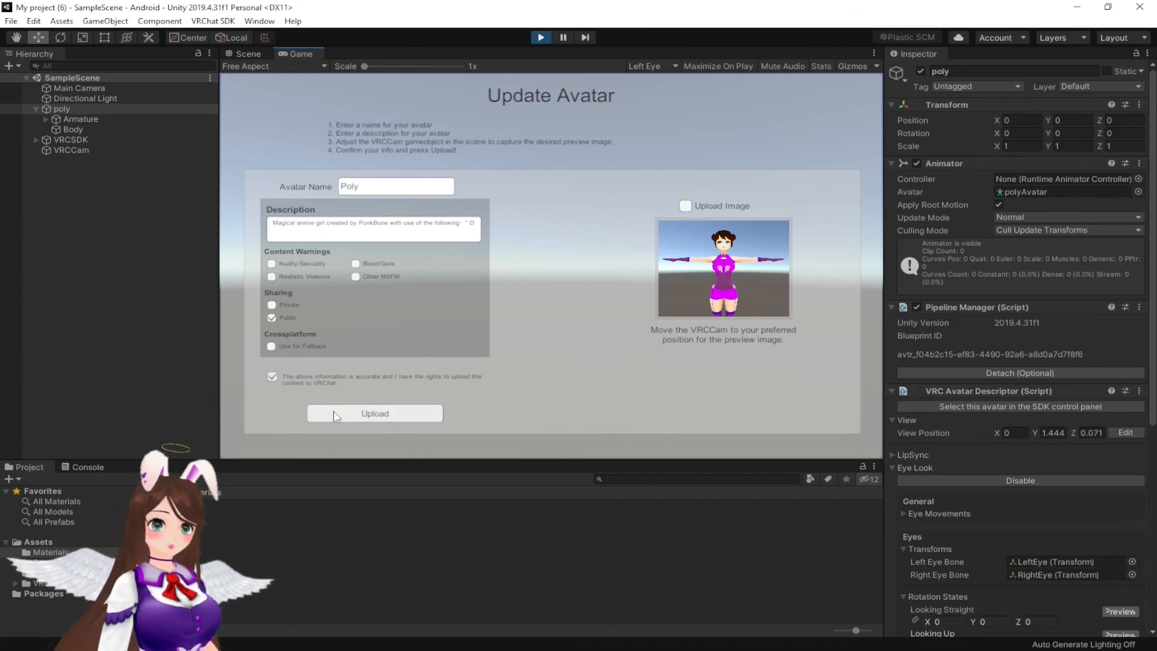
left_click(371, 417)
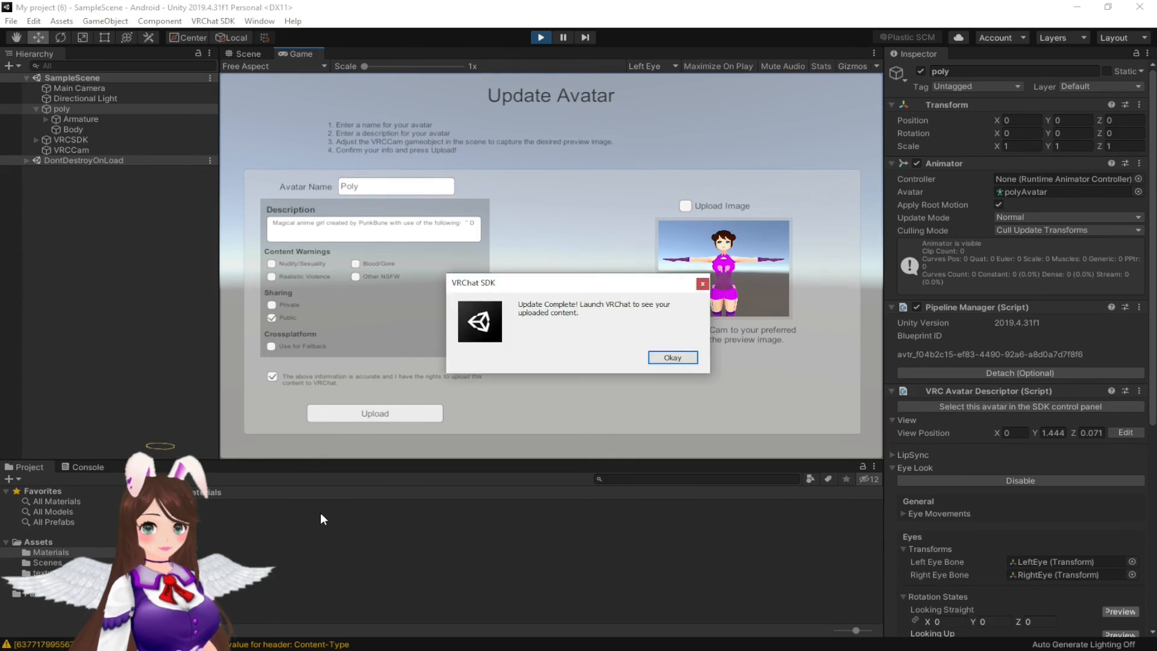
left_click(673, 358)
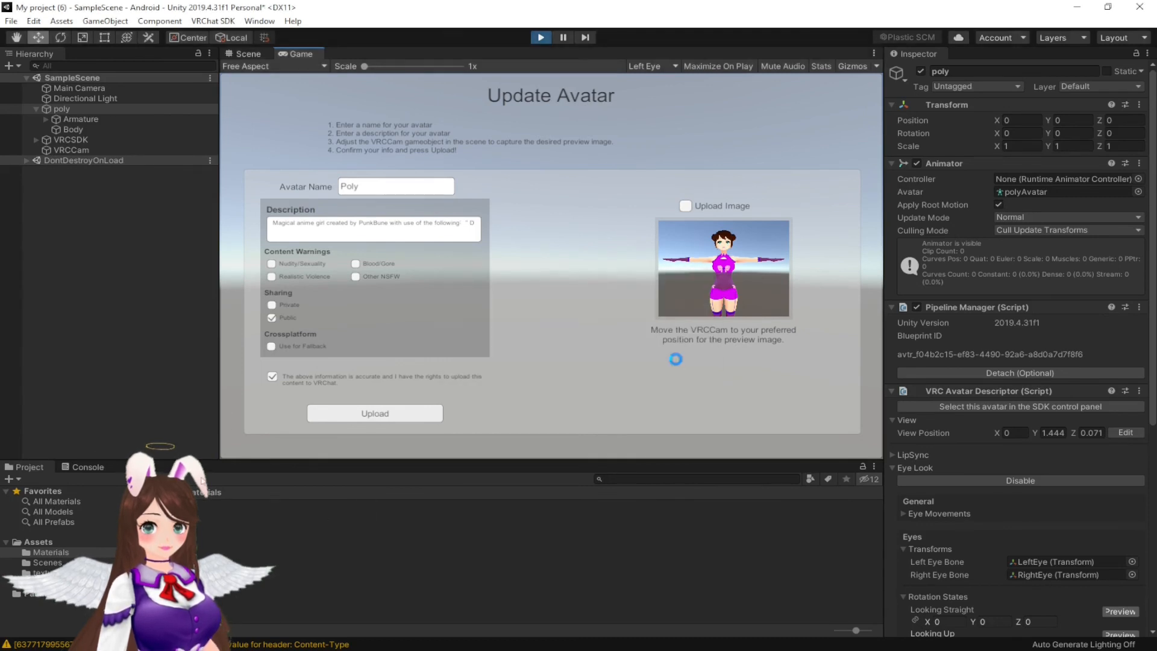